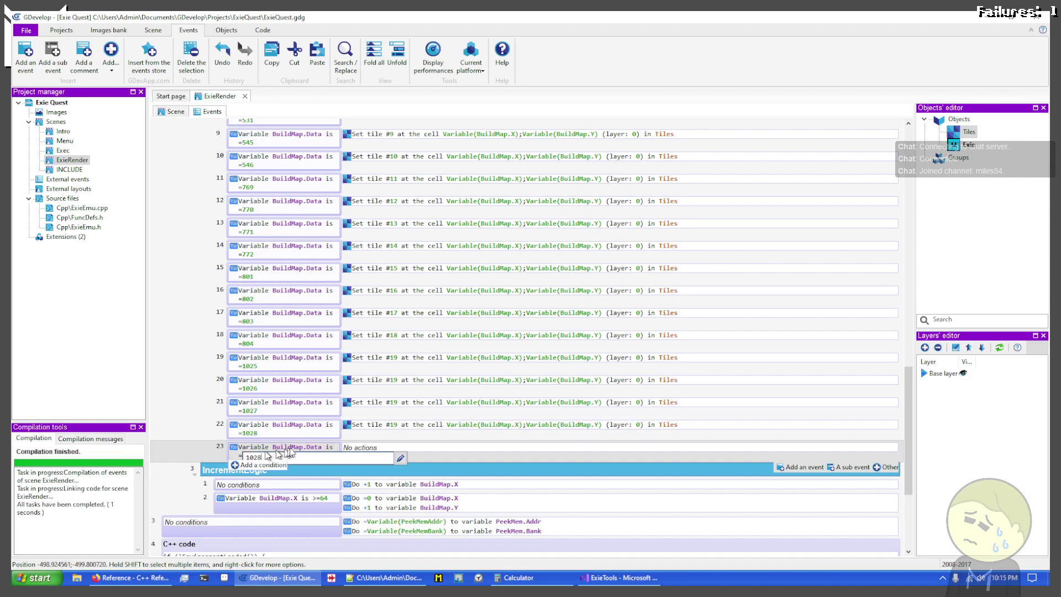
Set the BuildMap.Data value in event 23's condition to 1281
key("Left")
key("BackSpace")
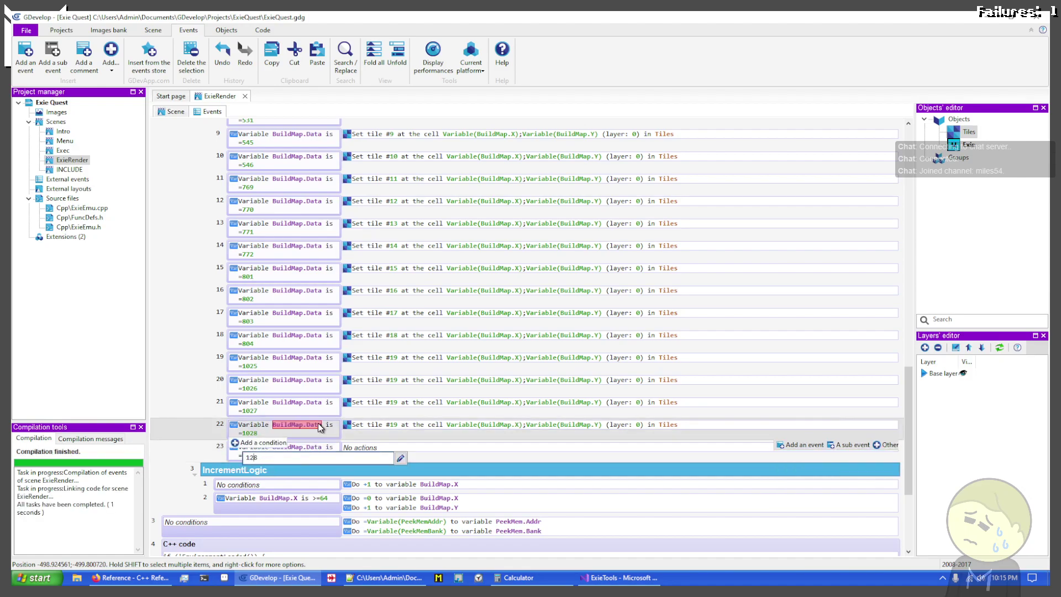
key("Right")
key("Right")
type("1")
key("Return")
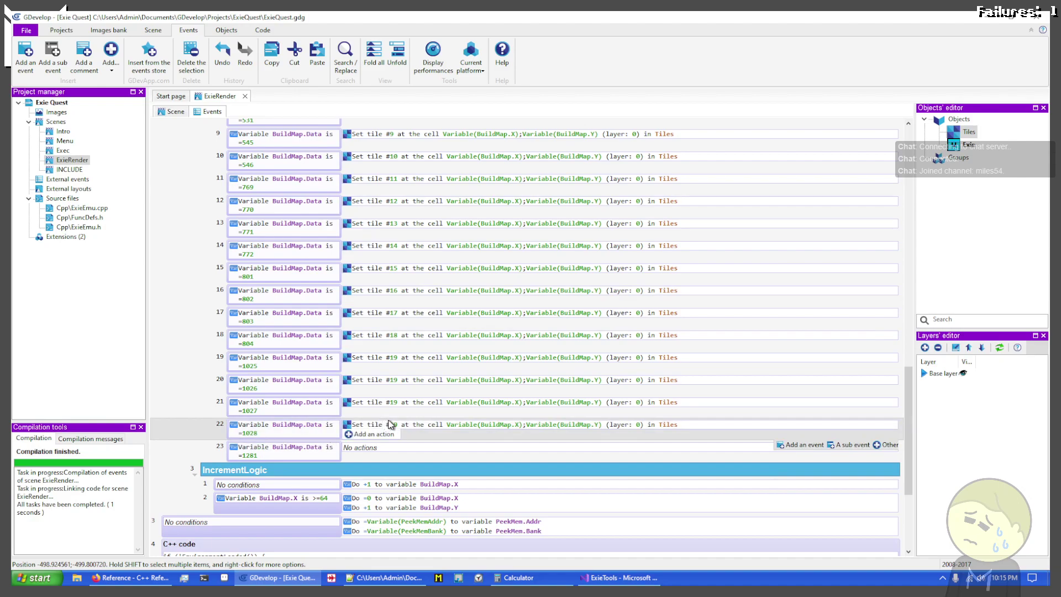
Copy the tile action from event 22 into event 23 and set its tile number to 24
left_click_drag(377, 426, 334, 447, "ctrl")
left_click(397, 448)
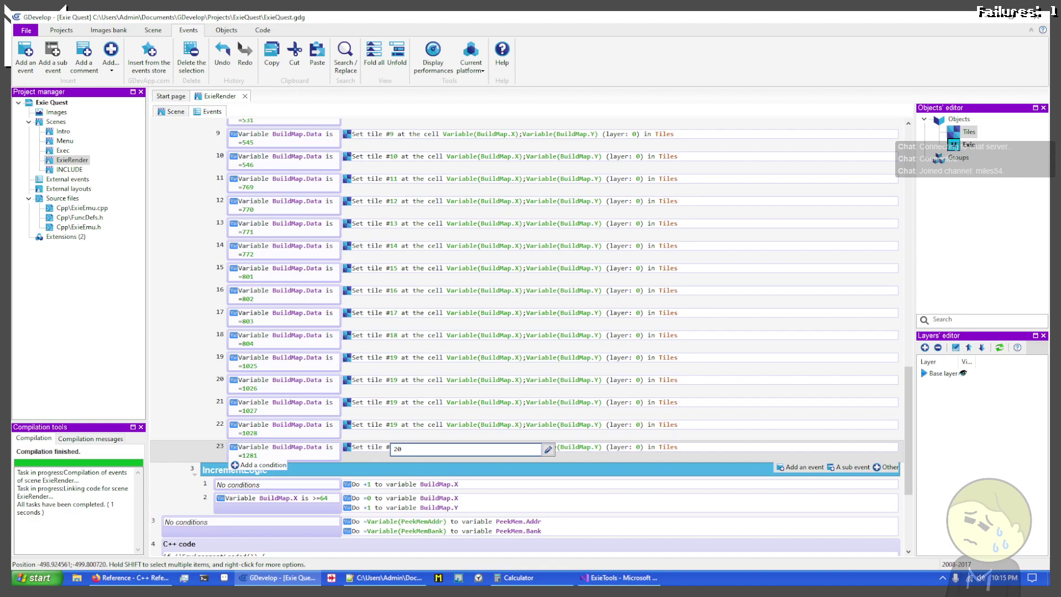
type("24")
key("Return")
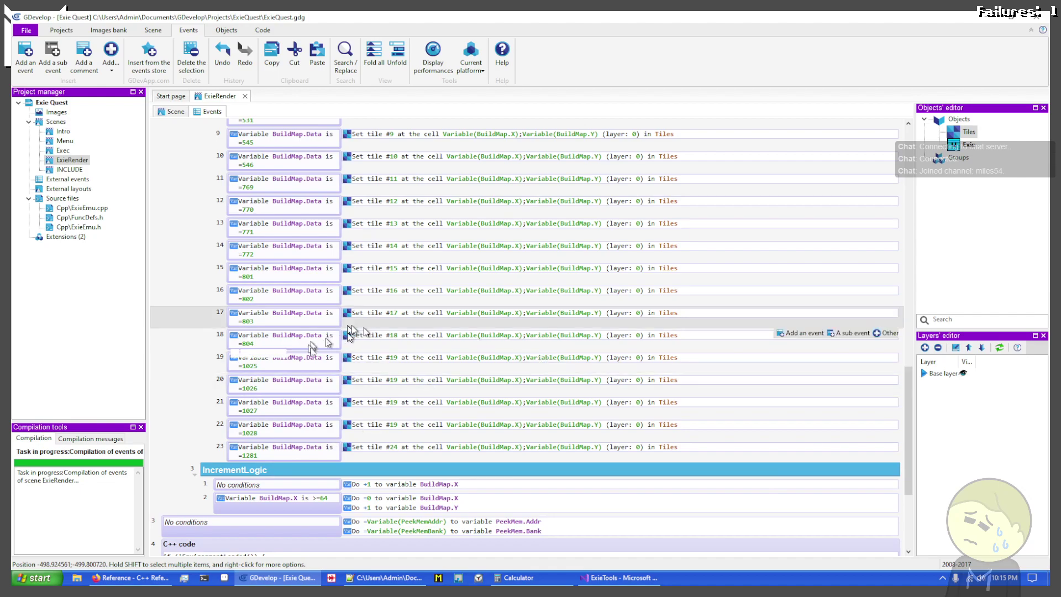
Set the tile number to 23 in event 22 and to 22 in event 21
left_click(393, 425)
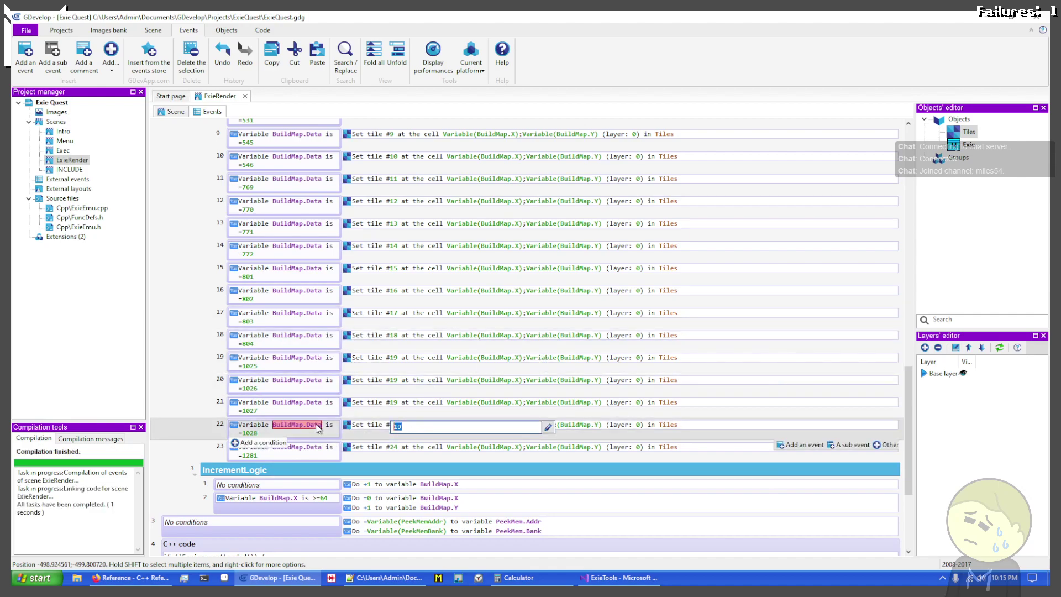
key("Return")
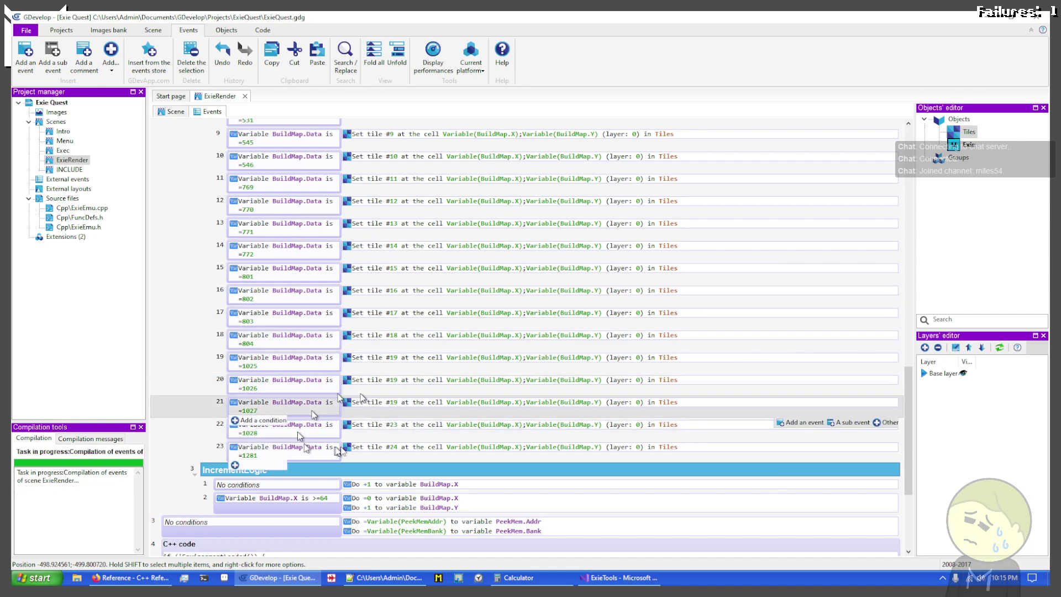
left_click(393, 402)
type("22")
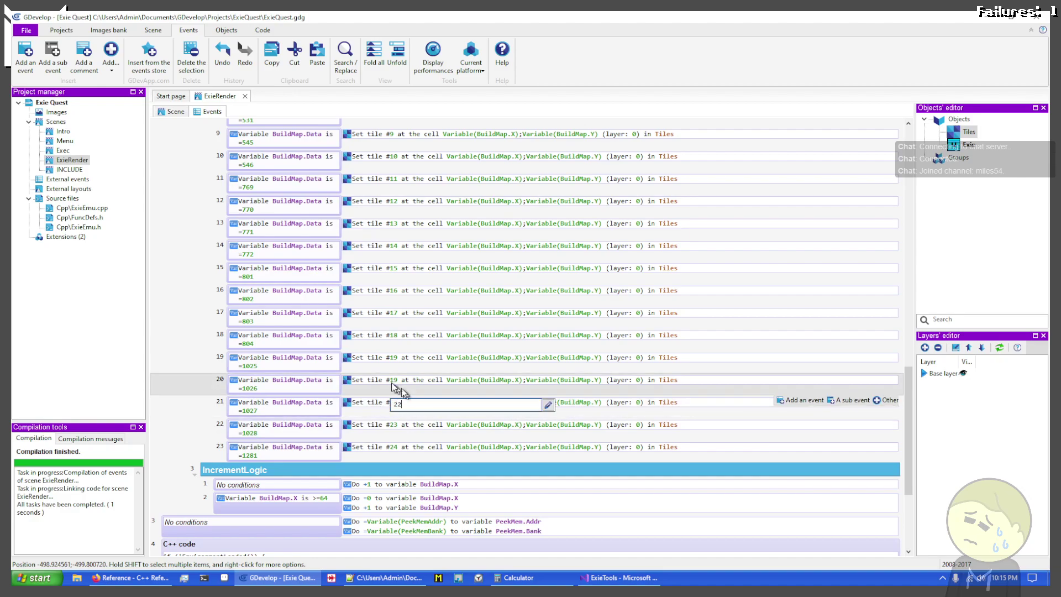
key("Return")
Set the tile number to 20 in event 20 and to 21 in event 21
left_click(392, 380)
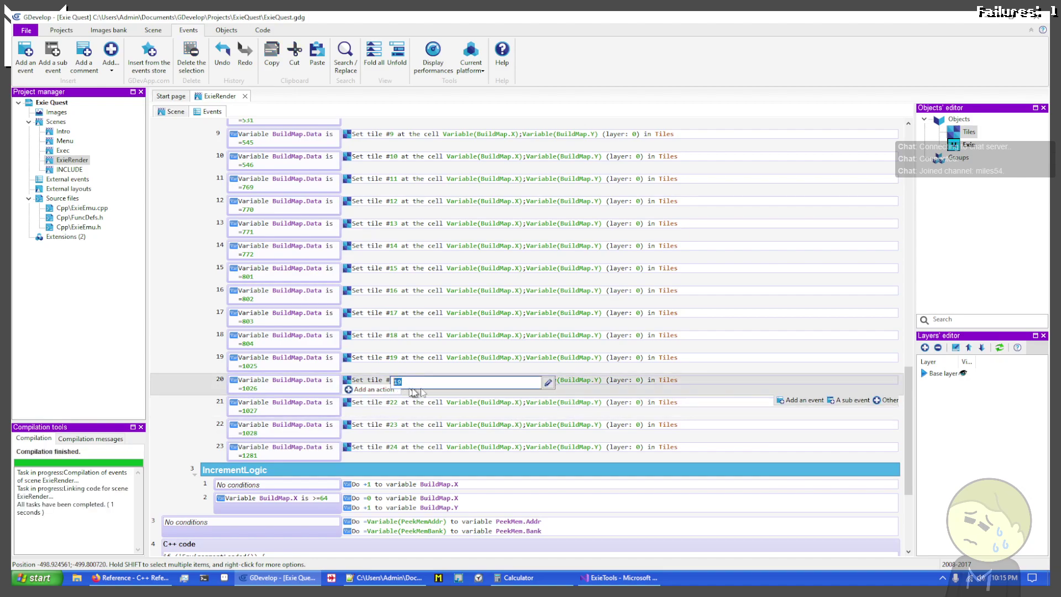
type("2")
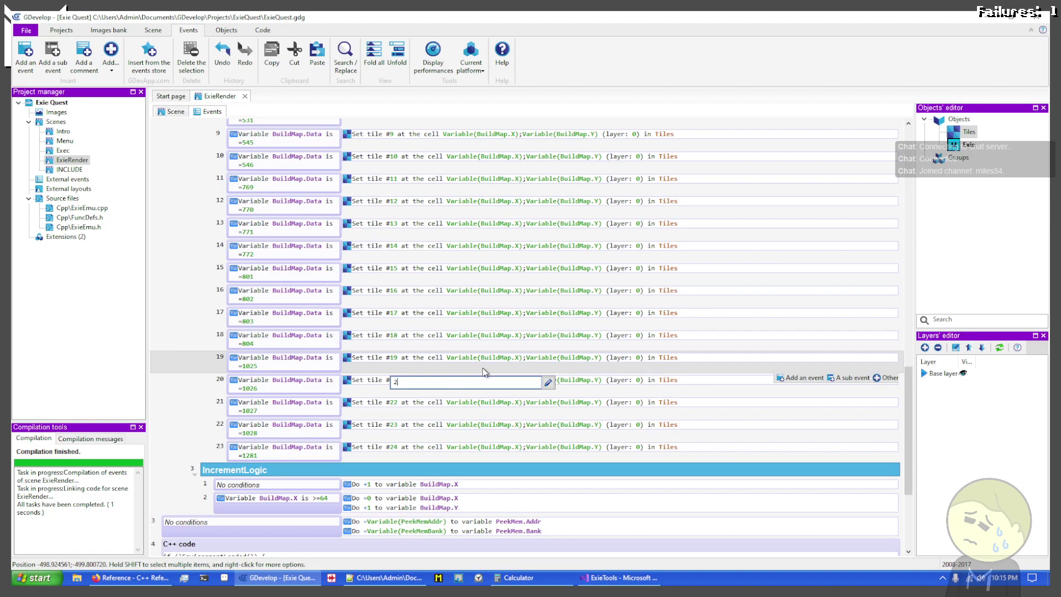
type("10")
key("Return")
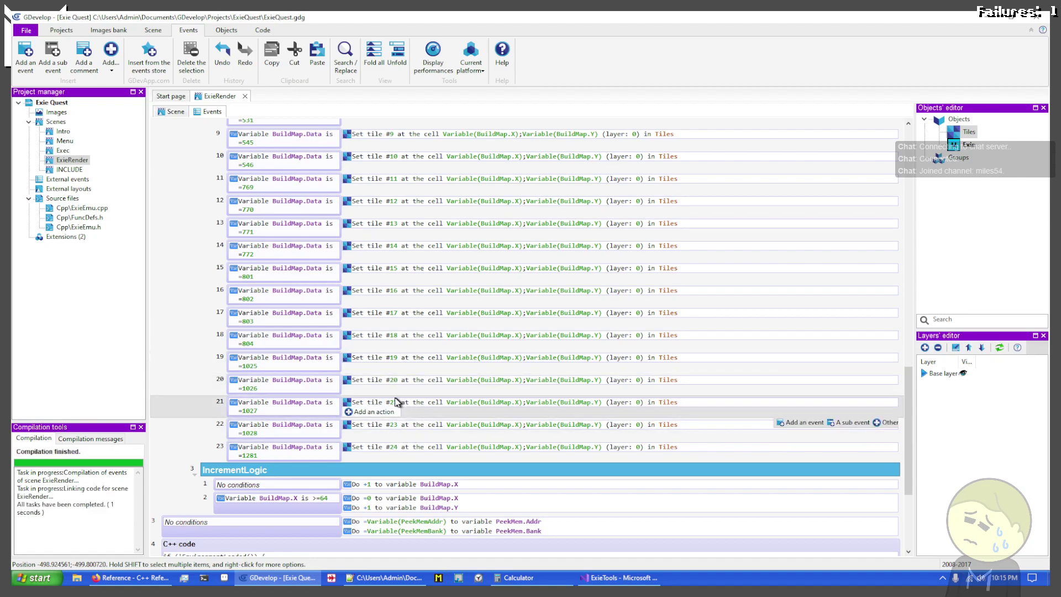
left_click(395, 402)
type("21")
key("Return")
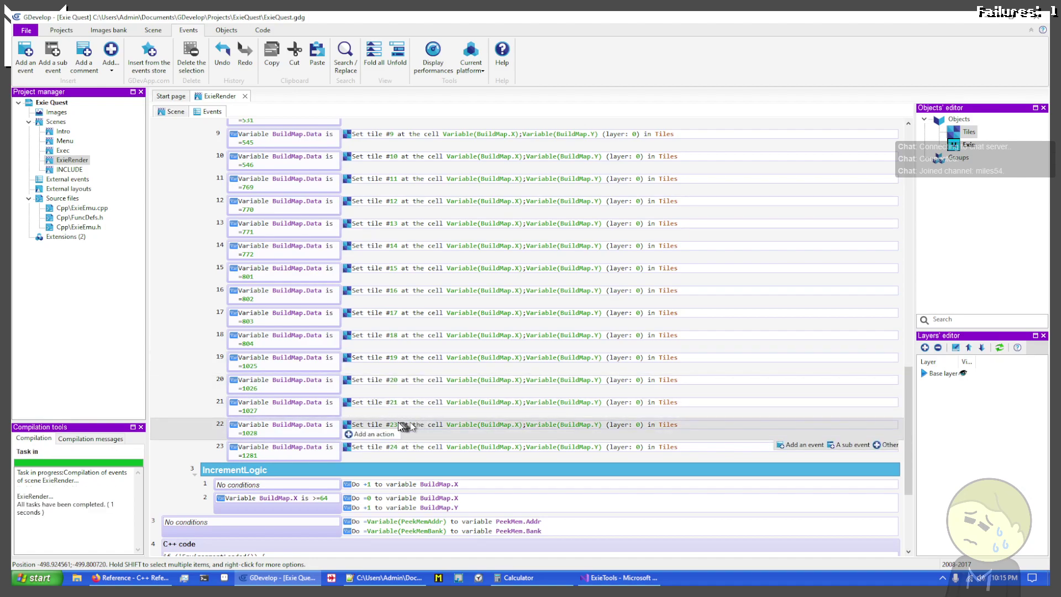
Set the tile number to 22 in event 22 and to 23 in event 23
left_click(398, 424)
key("BackSpace")
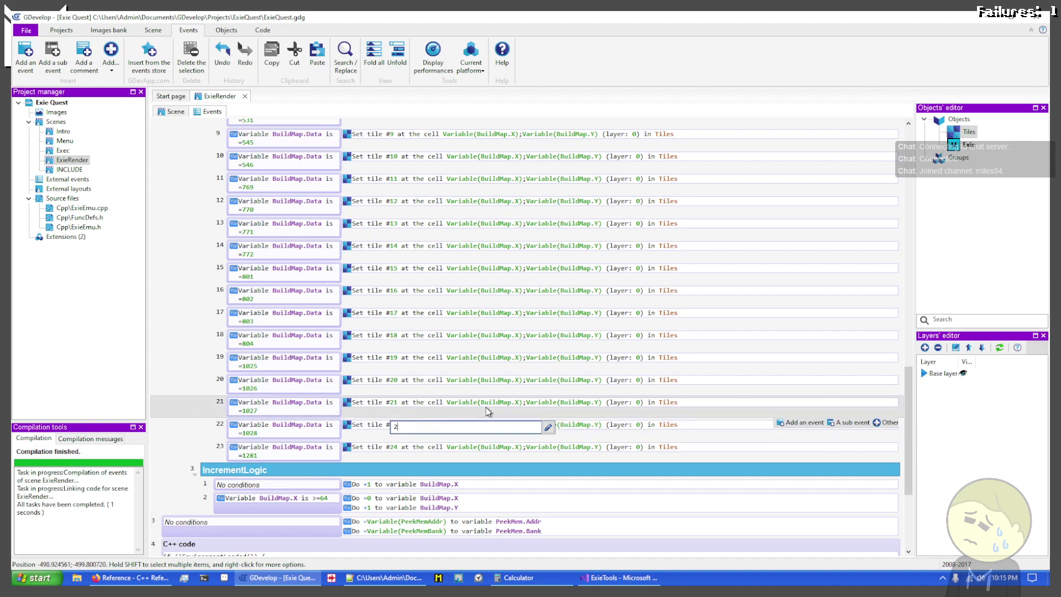
key("Return")
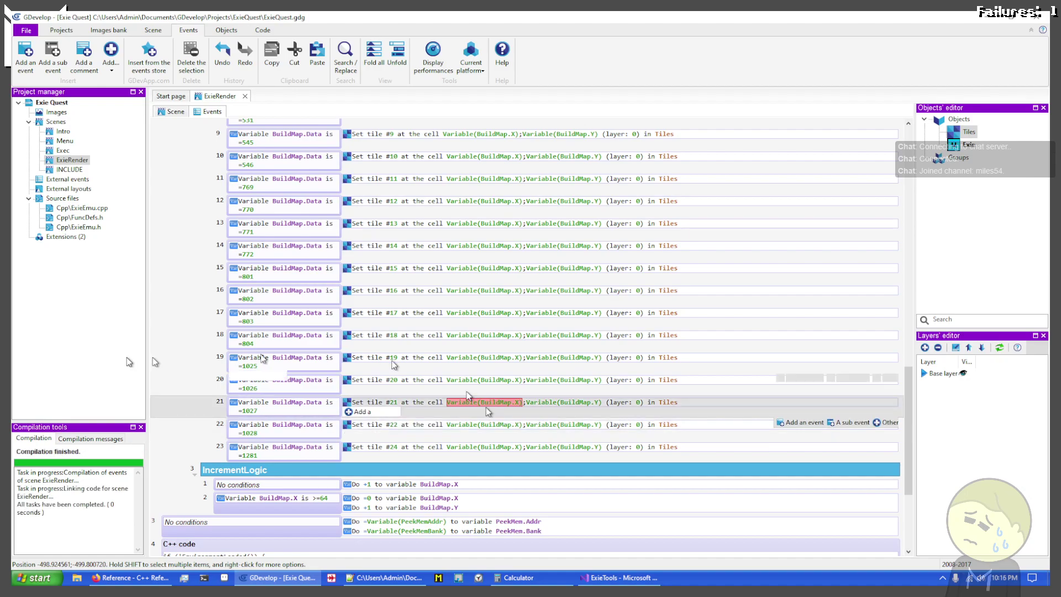
left_click(390, 447)
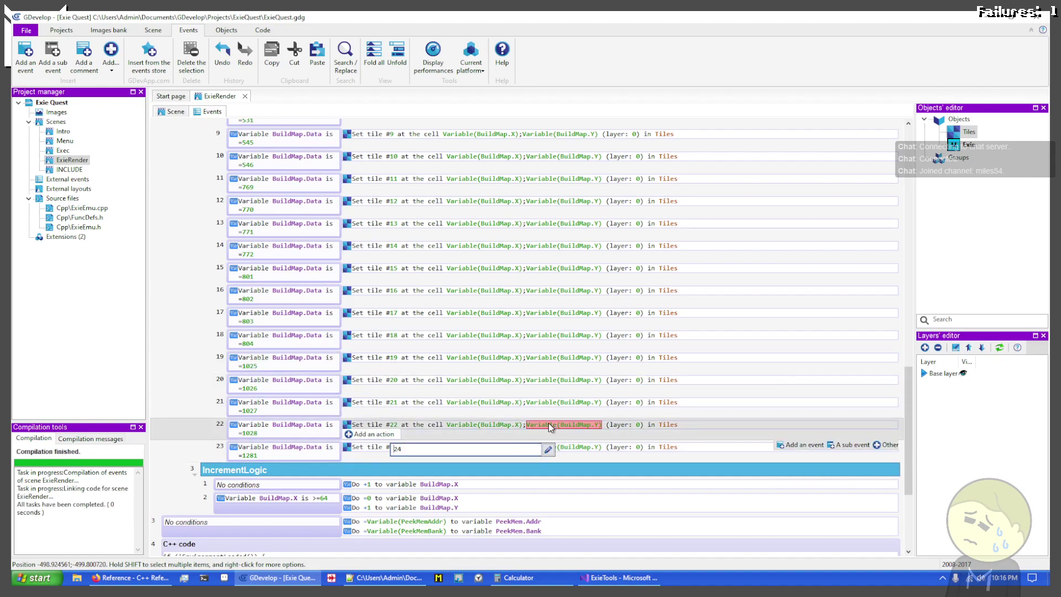
key("BackSpace")
type("3")
key("Return")
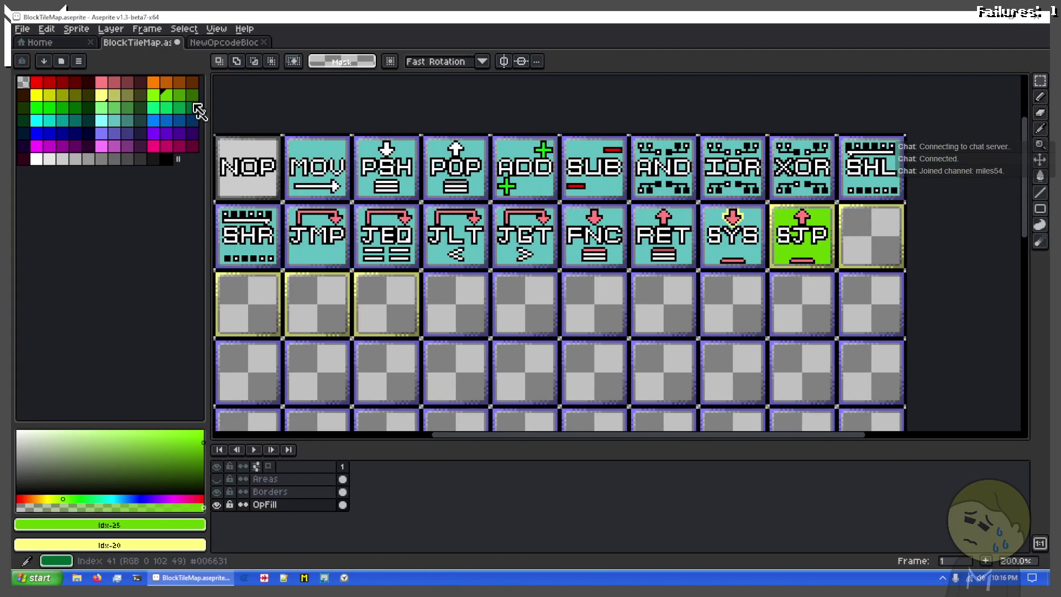
Switch to the NewOpcodeBlocks sprite in Aseprite and make the Interrupt layer visible
left_click(223, 43)
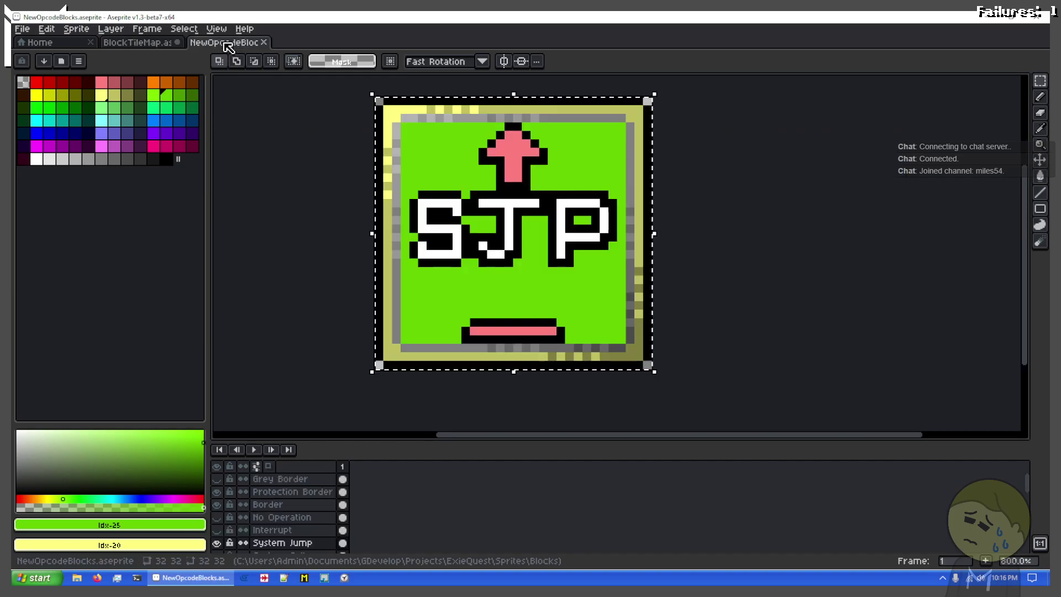
scroll(276, 520, "down", 1)
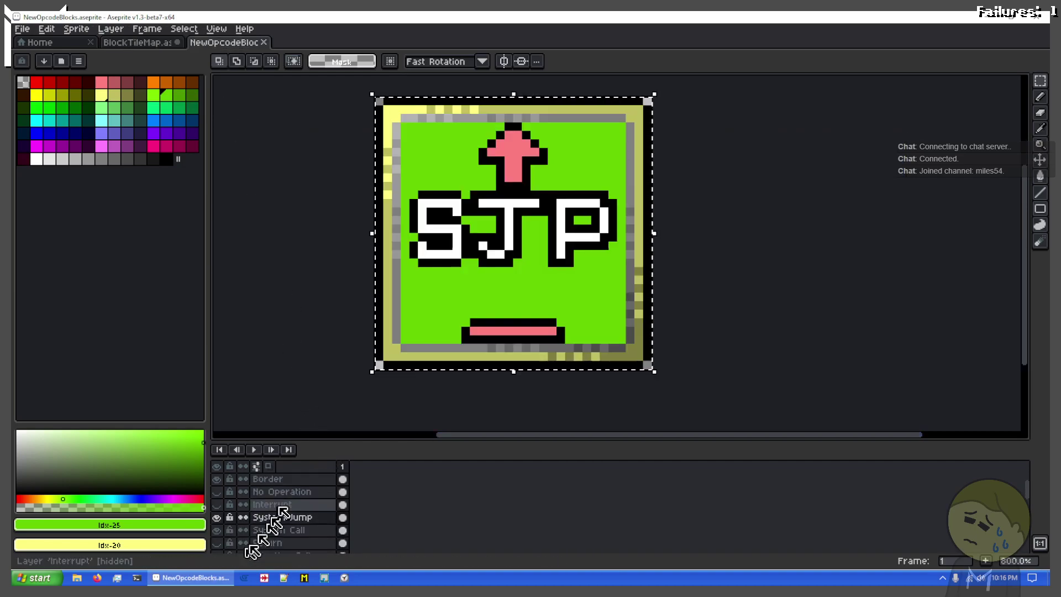
scroll(287, 498, "up", 1)
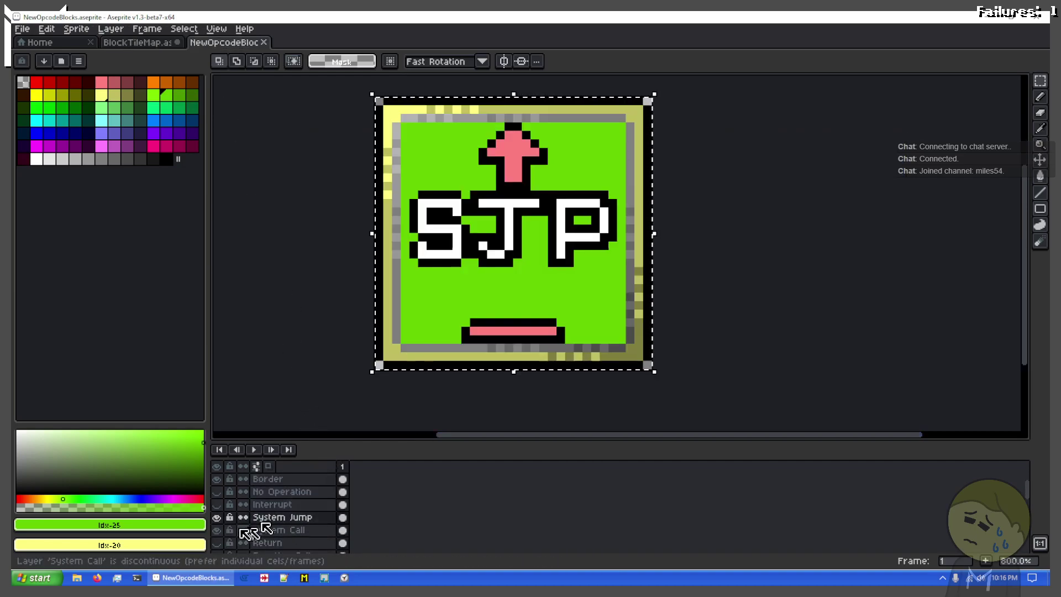
left_click(217, 496)
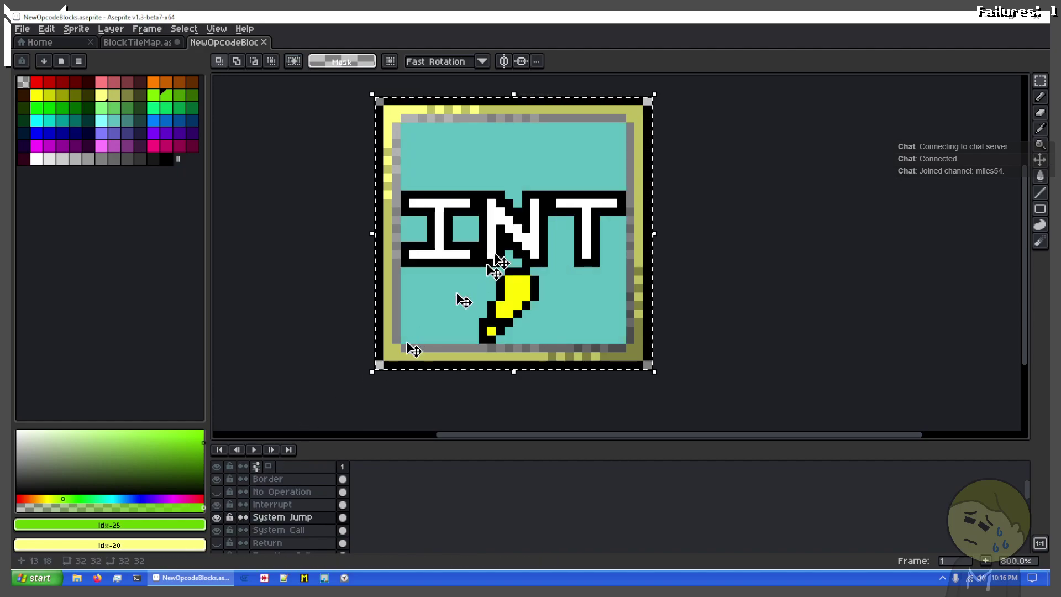
key("f")
key("g")
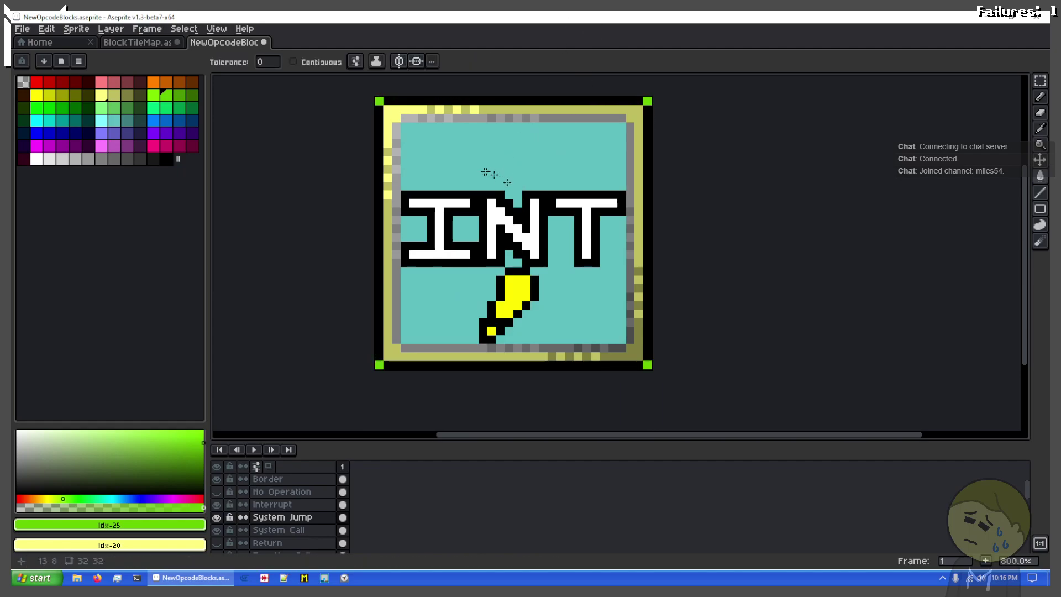
key("ctrl+z")
key("ctrl+z")
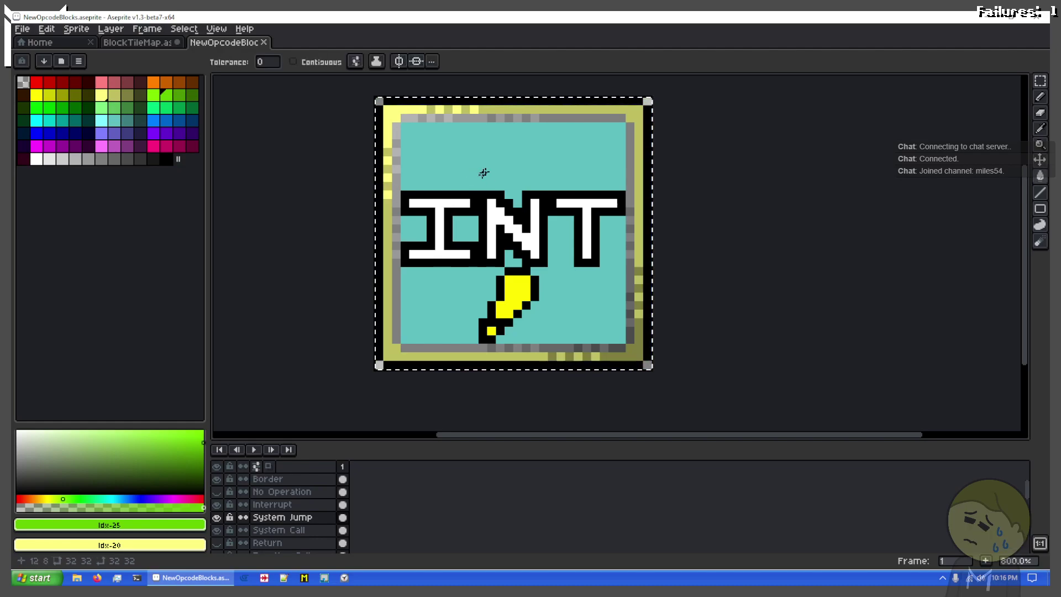
left_click(495, 162)
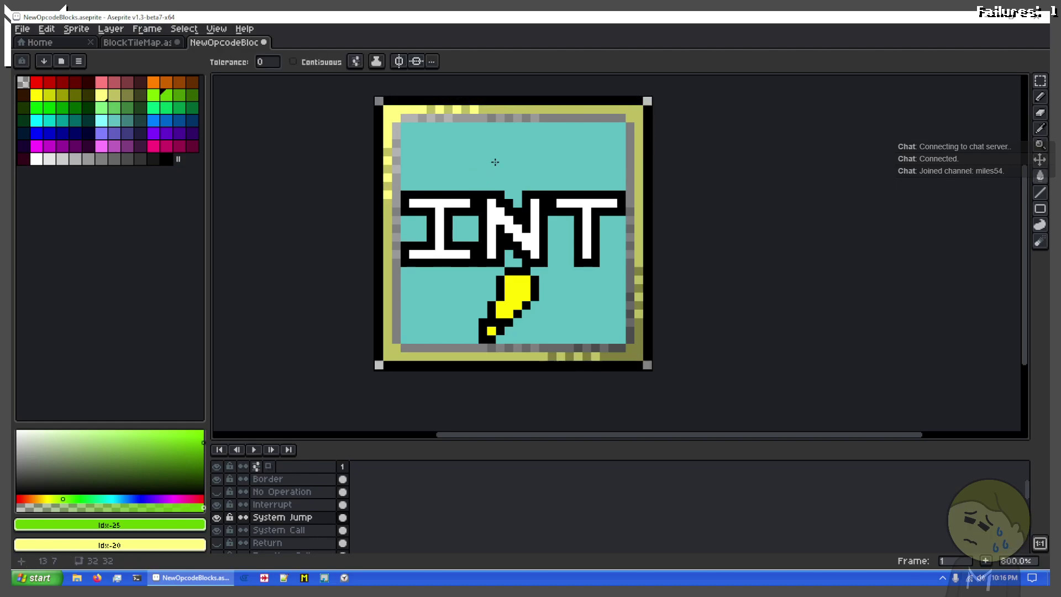
key("b")
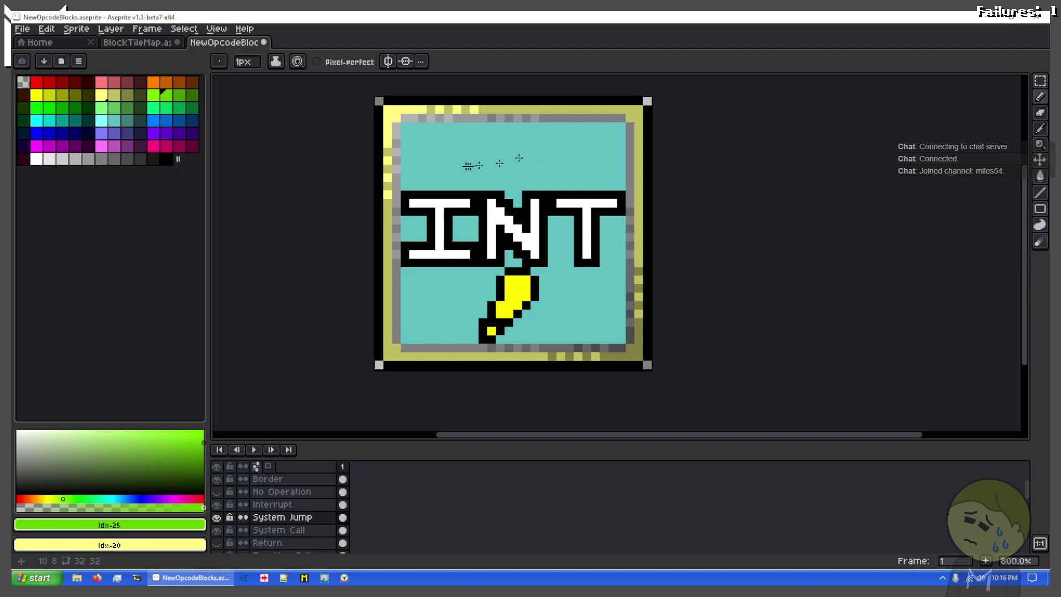
key("g")
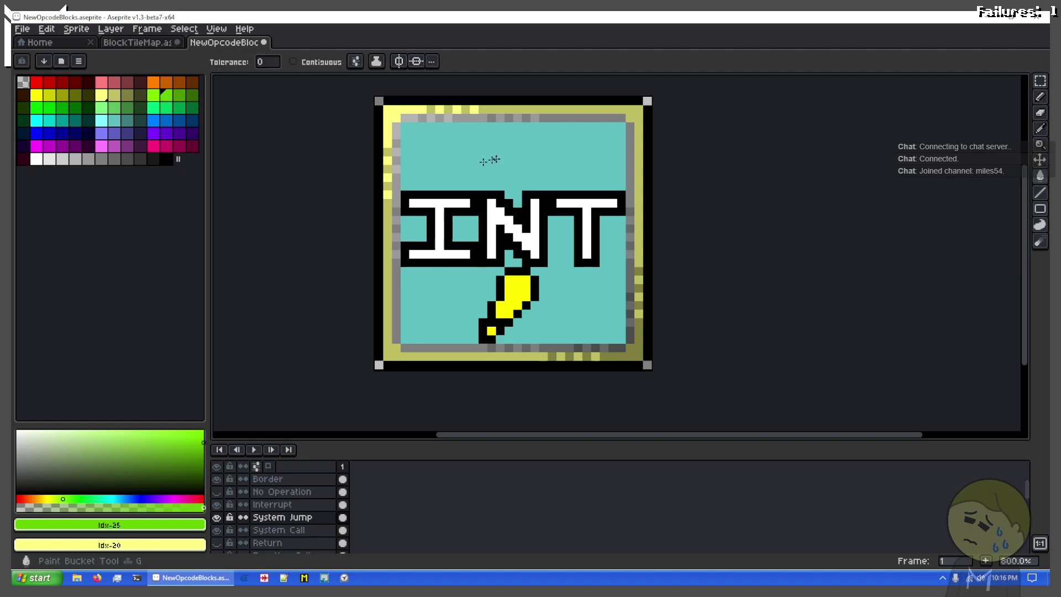
left_click(221, 505)
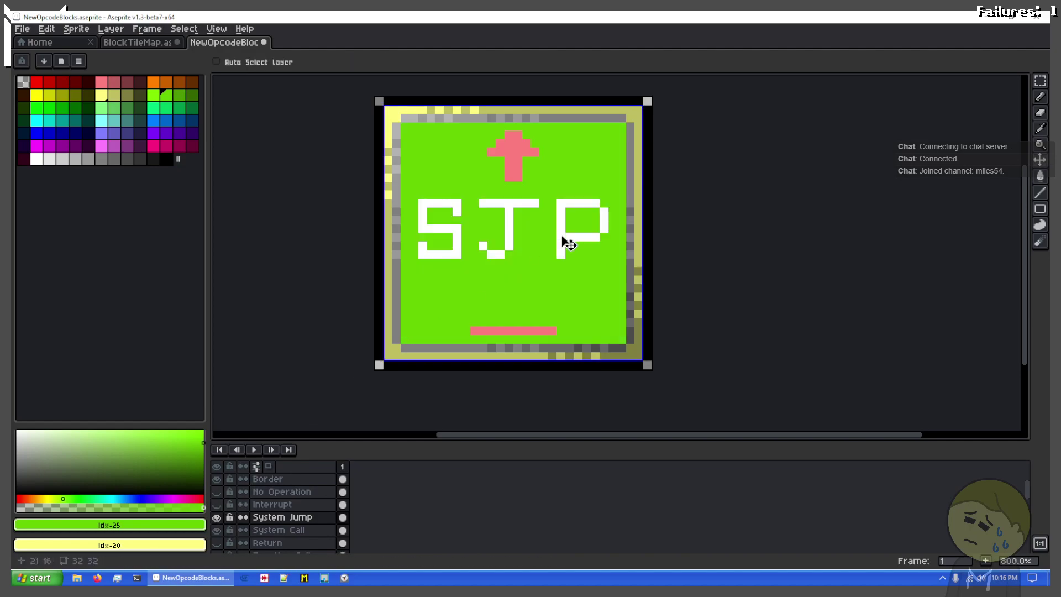
key("ctrl+z")
left_click(218, 505)
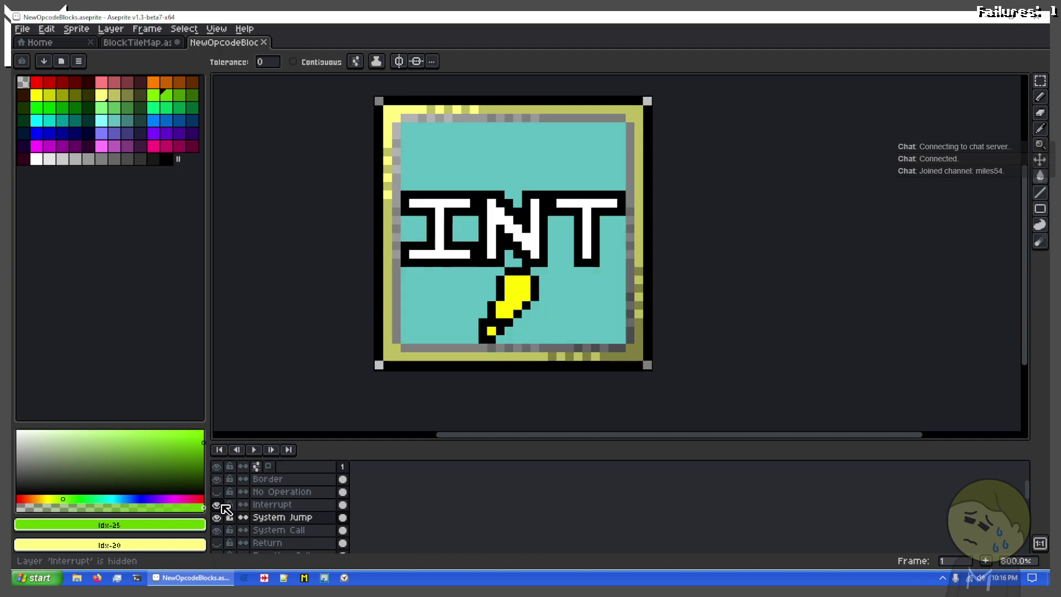
Fill the teal background of the Interrupt layer with the bright green Idx-25 colour
left_click(276, 504)
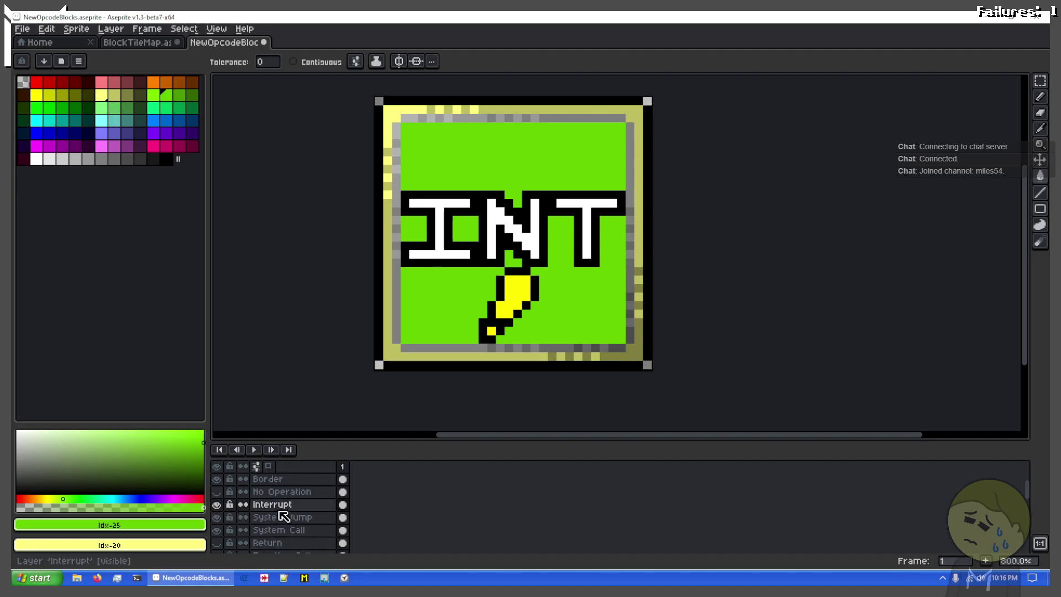
key("ctrl+super+Left")
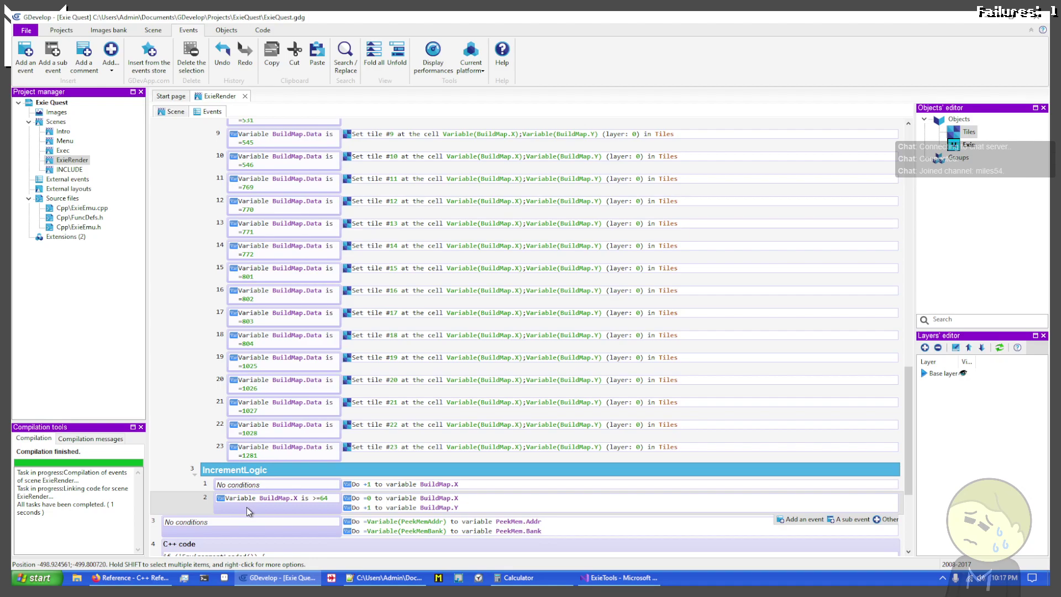
key("ctrl+super+Right")
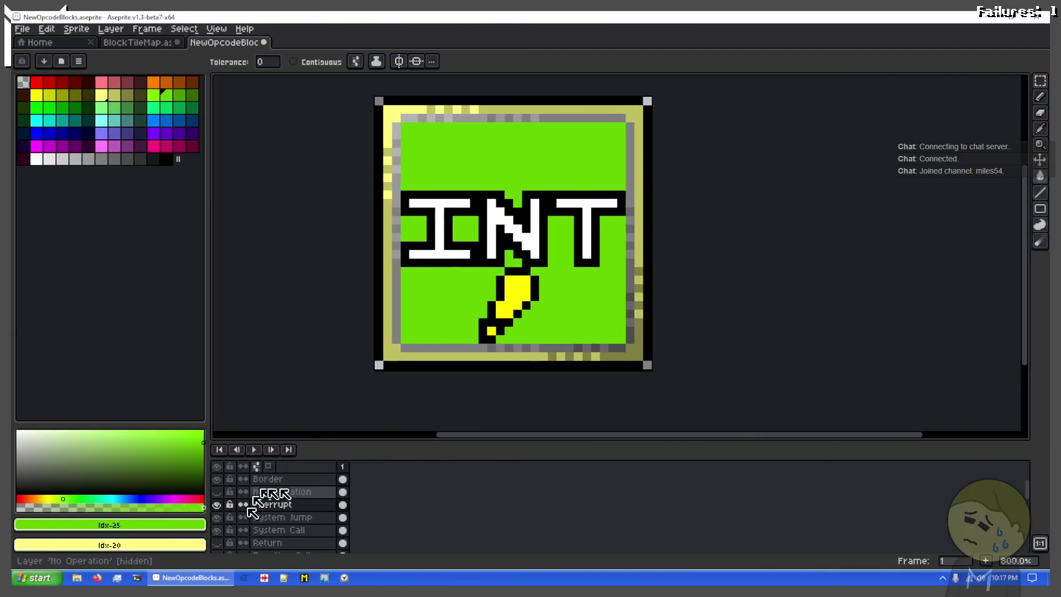
scroll(503, 333, "up", 2)
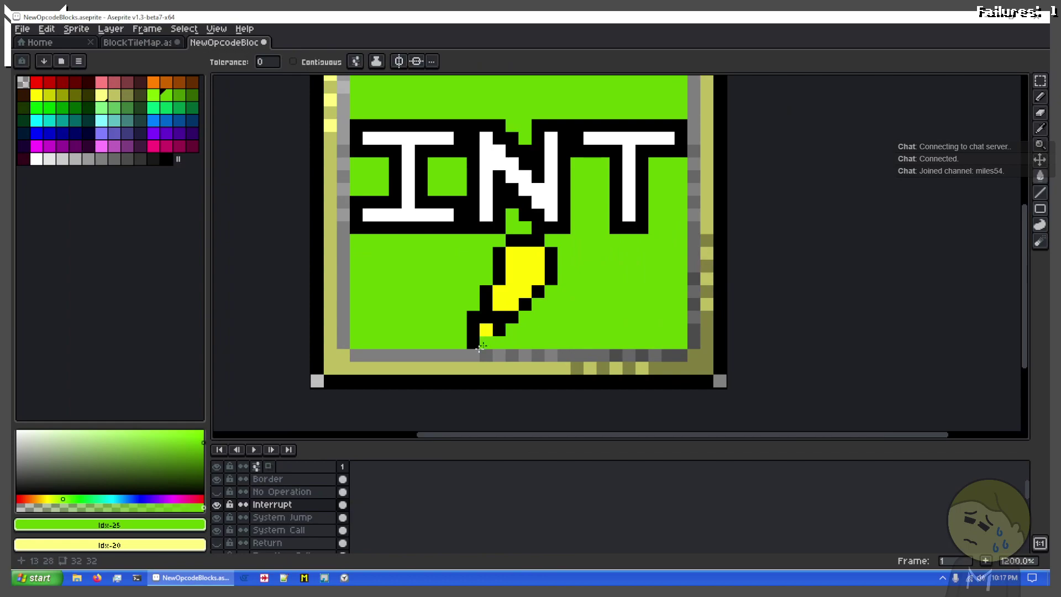
key("m")
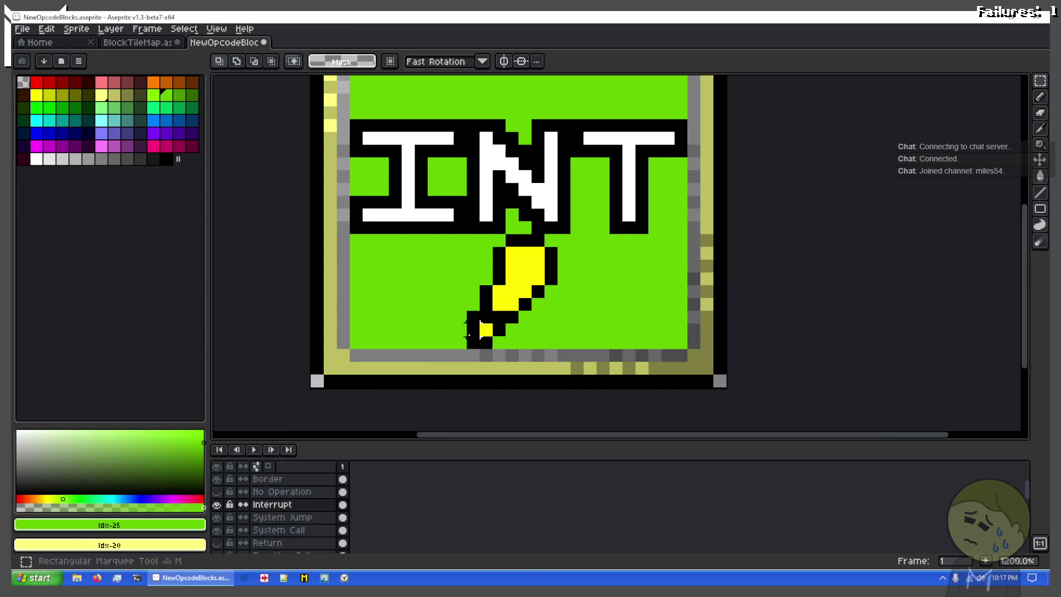
left_click_drag(467, 340, 665, 133)
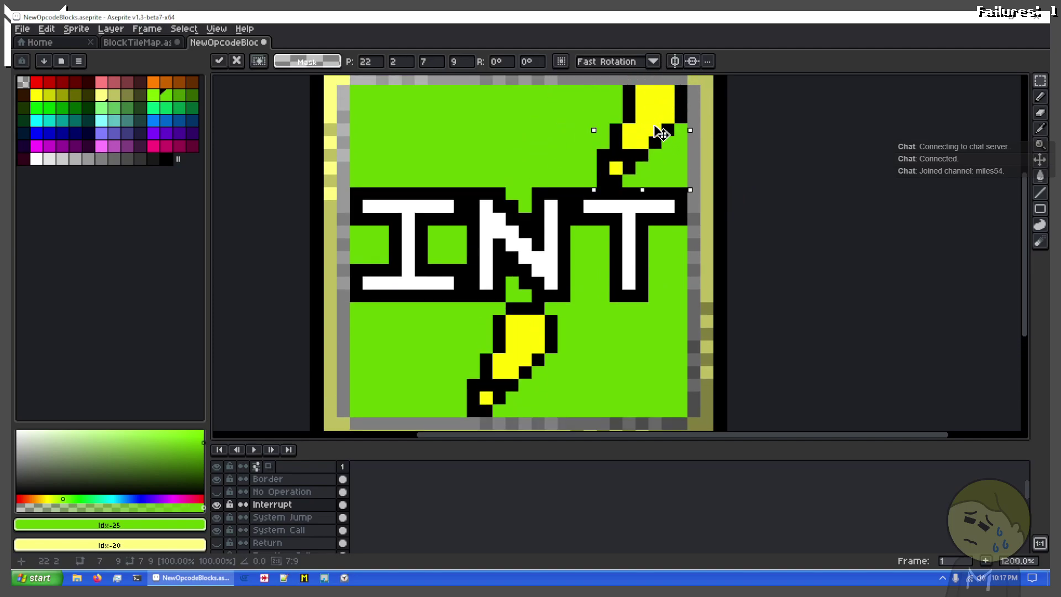
key("Escape")
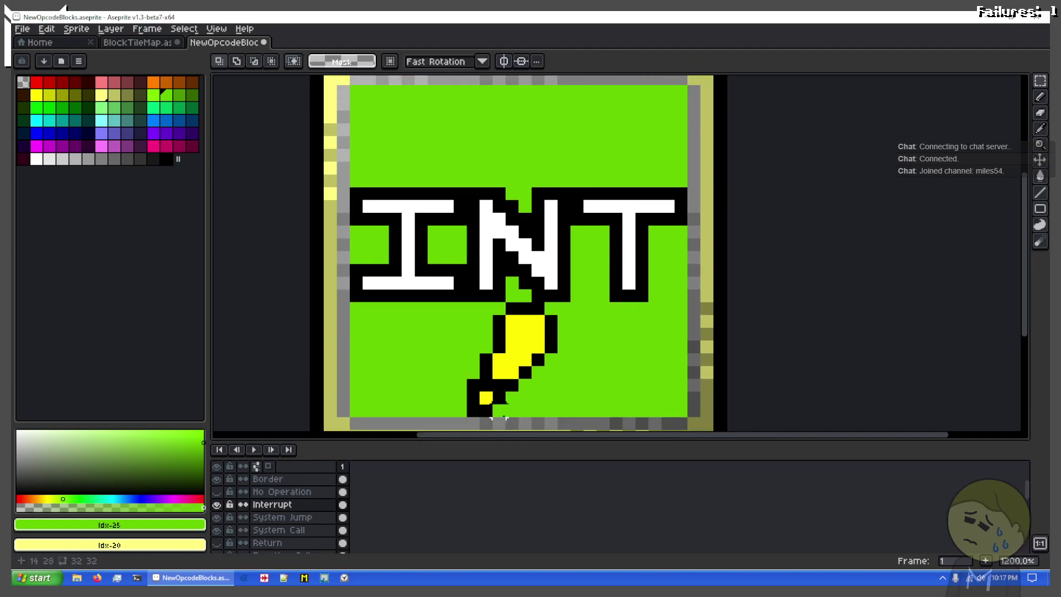
Select the slanted yellow exclamation mark with its black outline and place a copy in the block's upper-right corner, above the T
left_click_drag(470, 415, 499, 322)
mouse_move(525, 374)
left_mouse_down()
mouse_move(512, 308)
mouse_move(538, 360)
left_mouse_up()
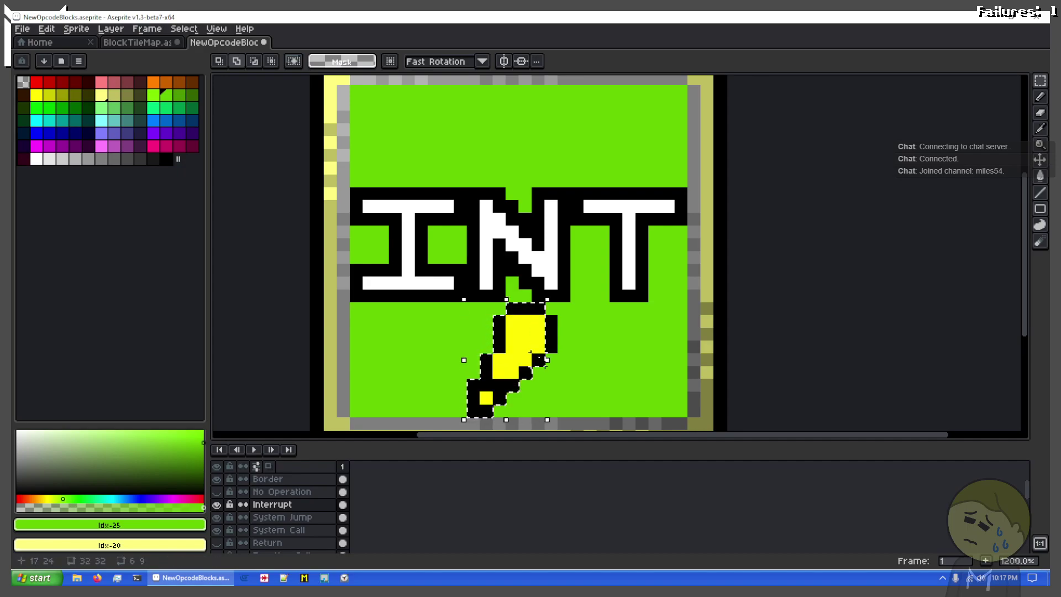
left_click_drag(552, 321, 656, 201)
key("ctrl+v")
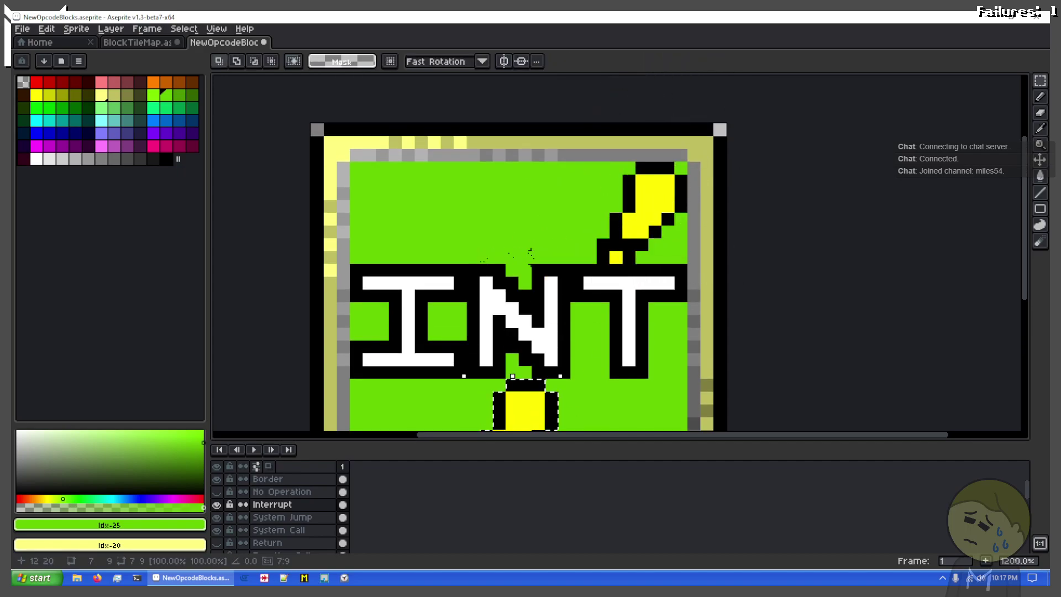
Place another copy of the slanted exclamation mark in the block's upper-left corner, above the I
left_click_drag(509, 423, 401, 190)
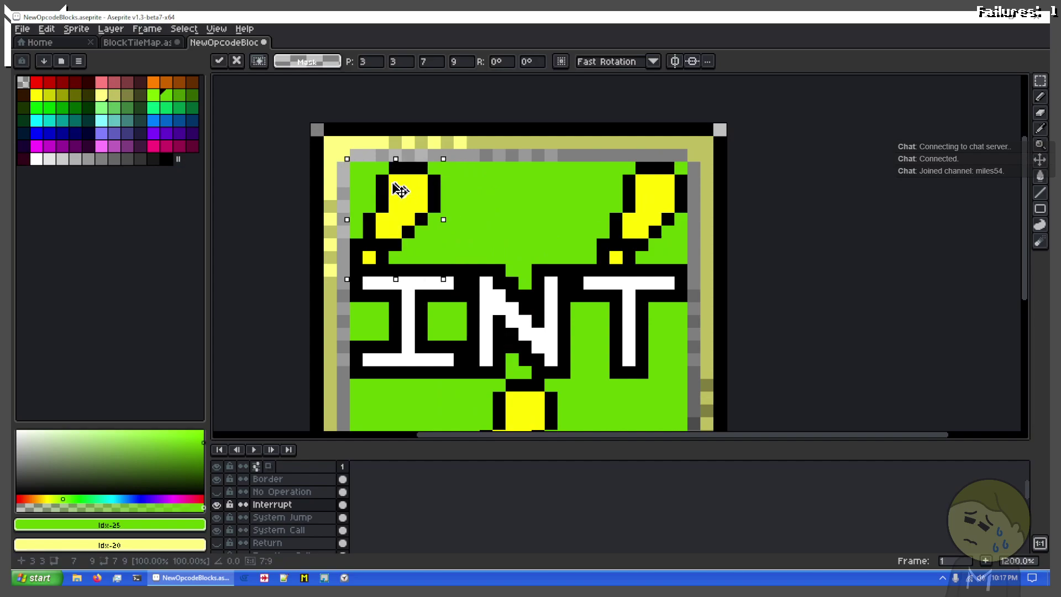
scroll(399, 191, "down", 9)
key("Return")
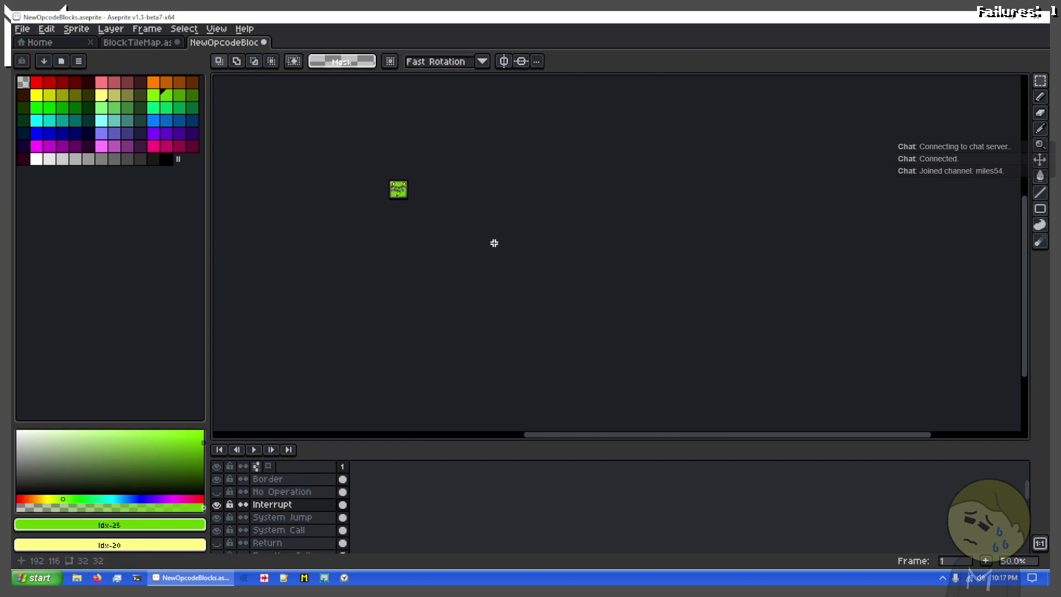
scroll(387, 188, "up", 7)
left_click_drag(445, 248, 452, 276)
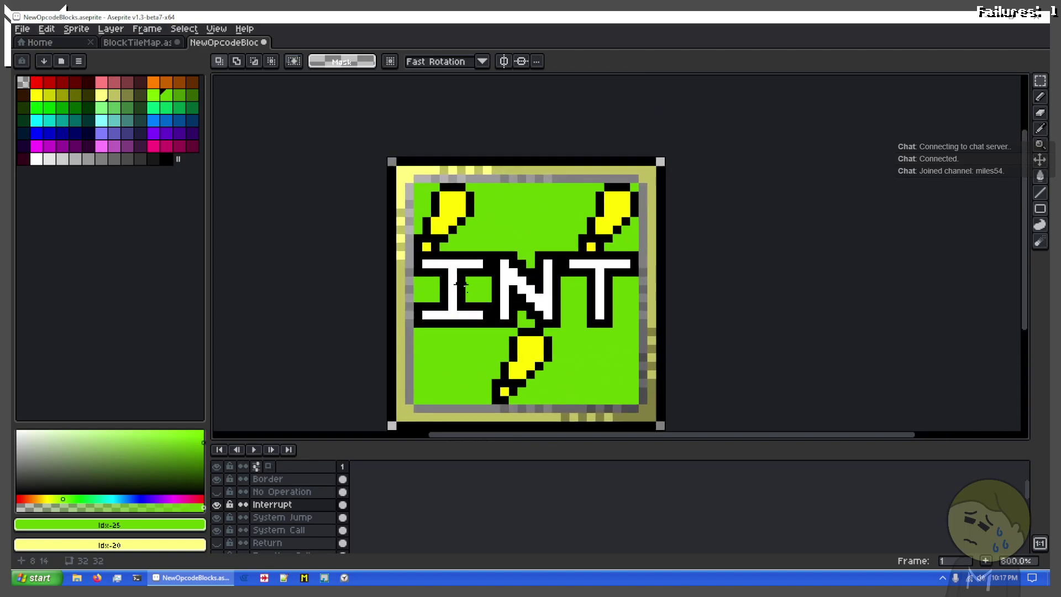
Undo both exclamation mark copies above the INT lettering and clear the selection
scroll(531, 315, "up", 3)
key("ctrl+z")
key("ctrl+z")
key("ctrl+z")
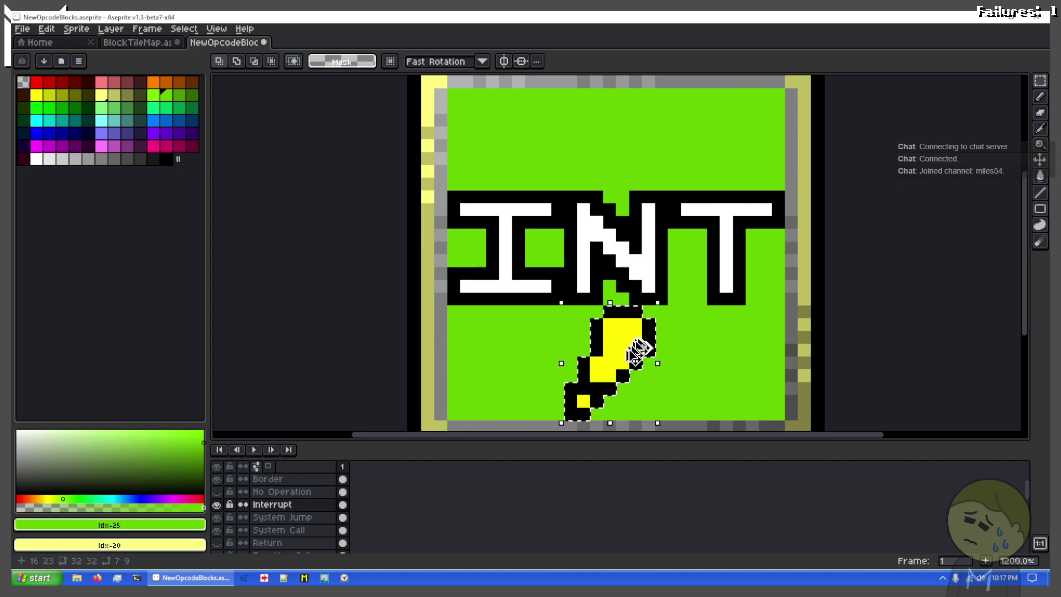
key("ctrl+d")
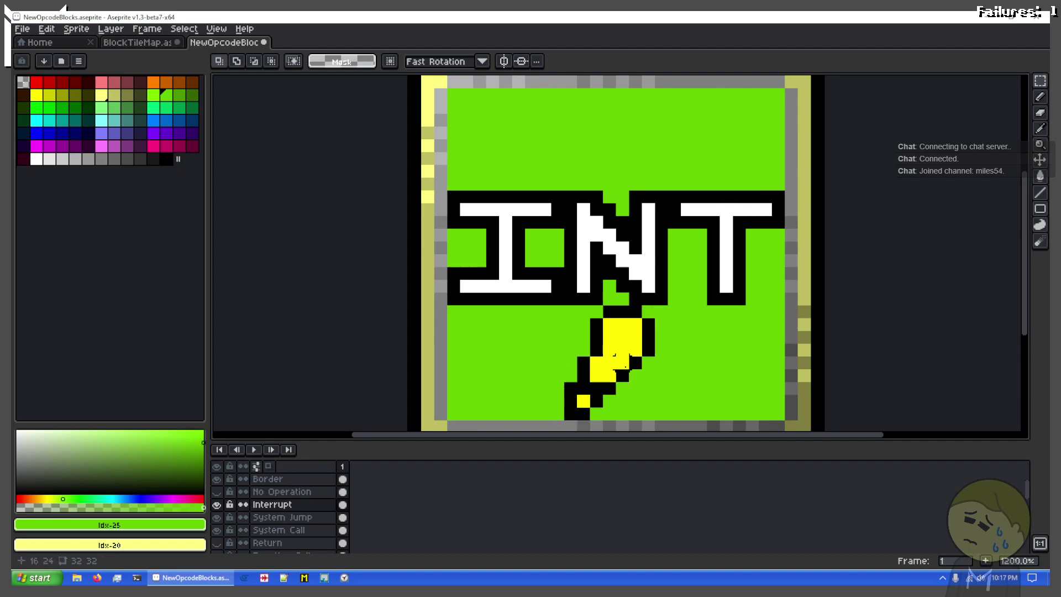
Draw a right-pointing arrow in yellow Idx-15 with a black Idx-95 outline beside the exclamation mark, below the T
scroll(654, 347, "up", 1)
scroll(665, 331, "down", 1)
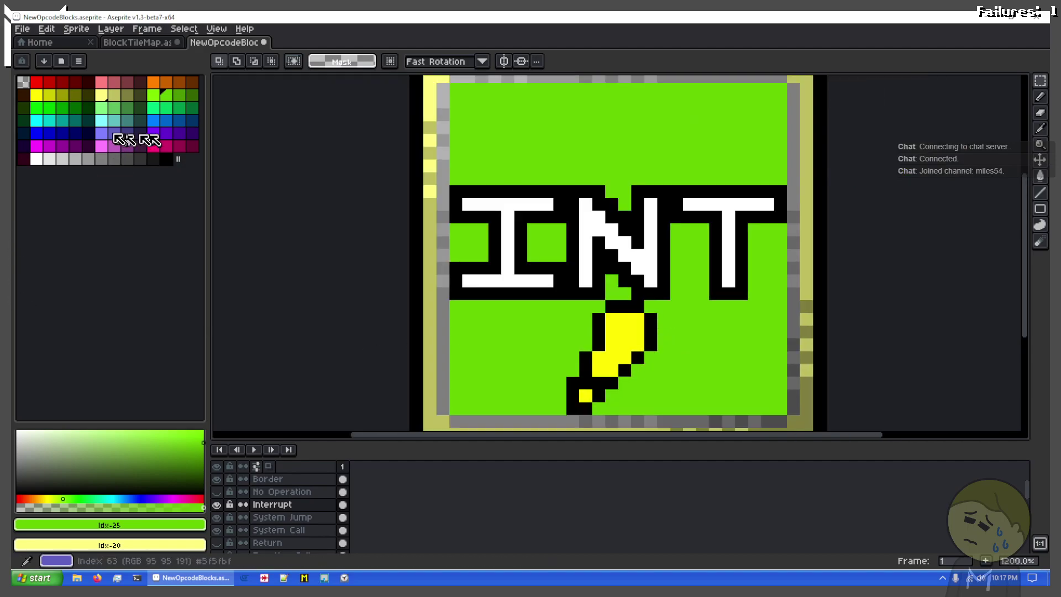
right_click(34, 98)
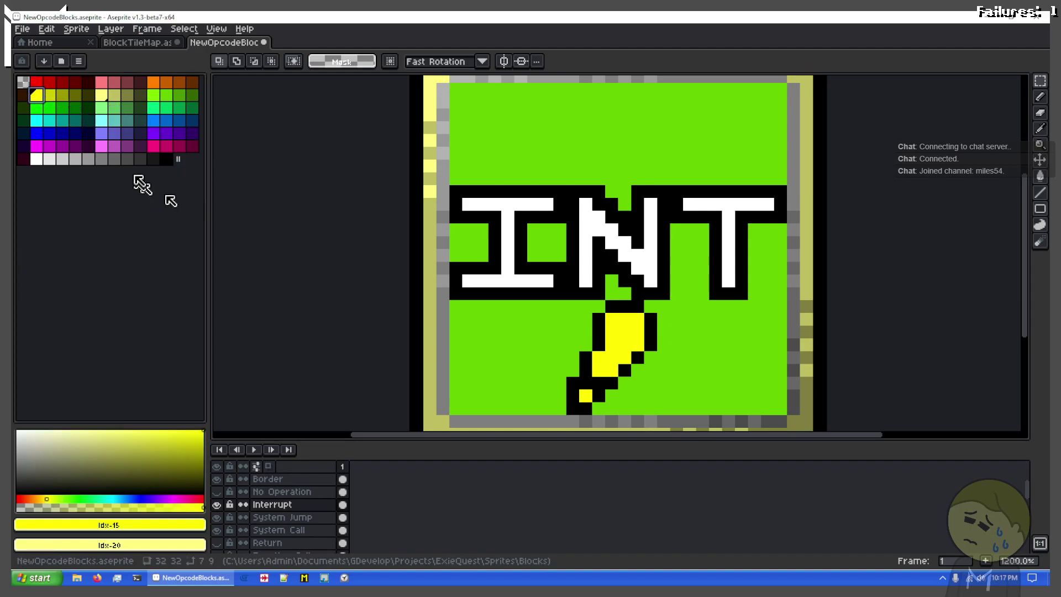
left_click(164, 159)
scroll(688, 387, "up", 3)
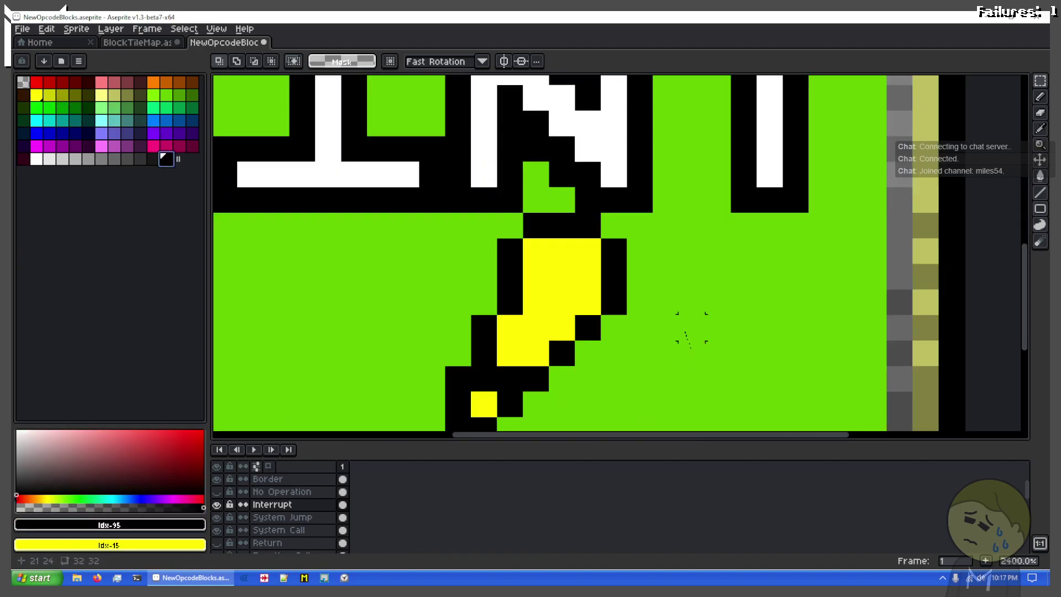
key("b")
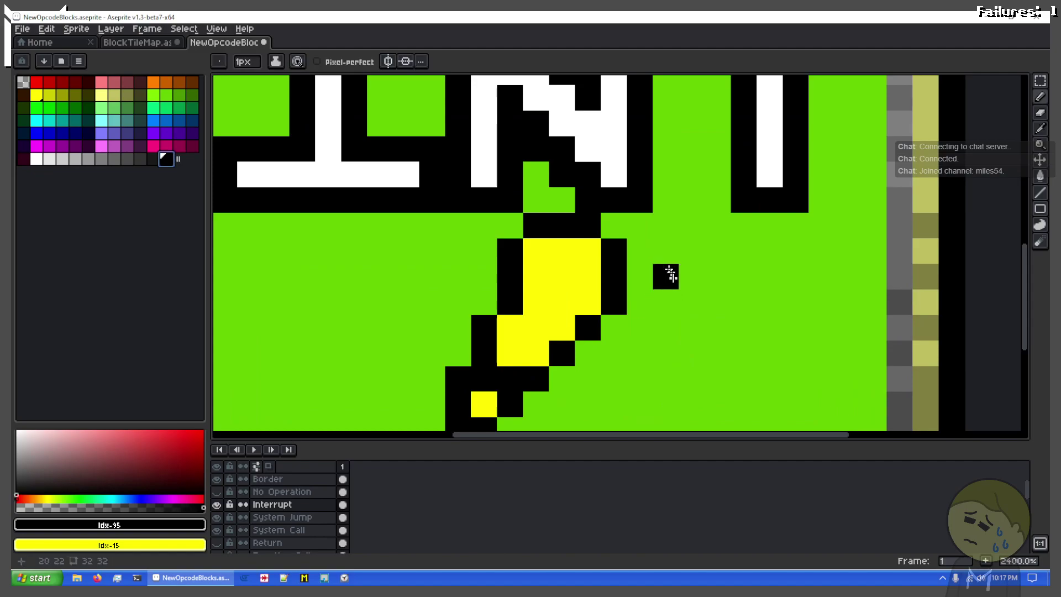
left_click_drag(671, 285, 668, 318)
left_click_drag(693, 276, 793, 276)
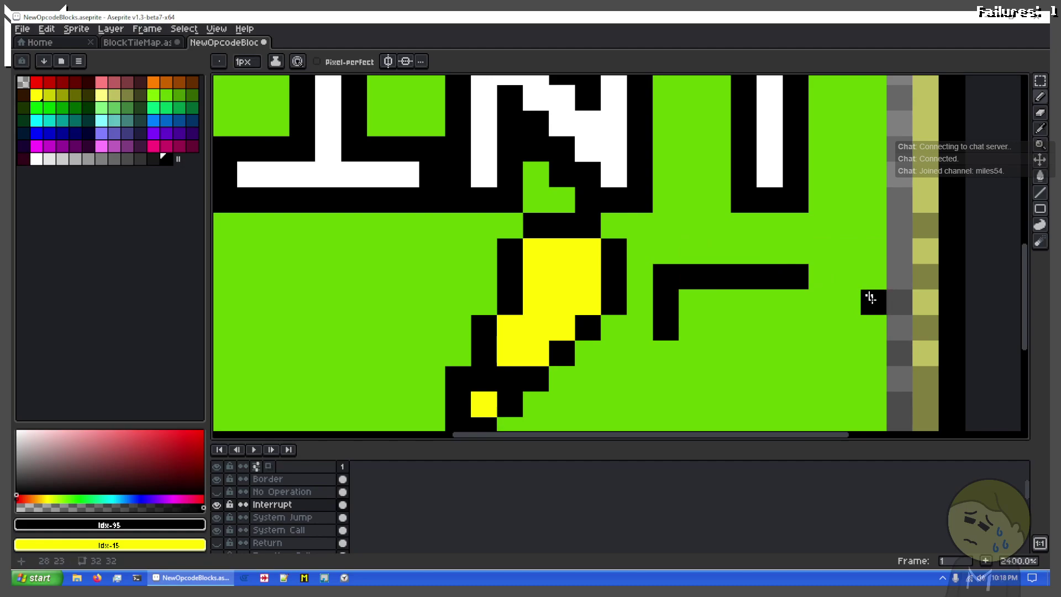
mouse_move(871, 297)
left_mouse_down()
mouse_move(823, 249)
mouse_move(802, 251)
mouse_move(848, 319)
mouse_move(686, 326)
mouse_move(704, 299)
mouse_move(809, 308)
mouse_move(695, 333)
mouse_move(786, 336)
mouse_move(788, 352)
mouse_move(812, 357)
mouse_move(843, 331)
left_mouse_up()
key("x")
key("x")
left_click(882, 376)
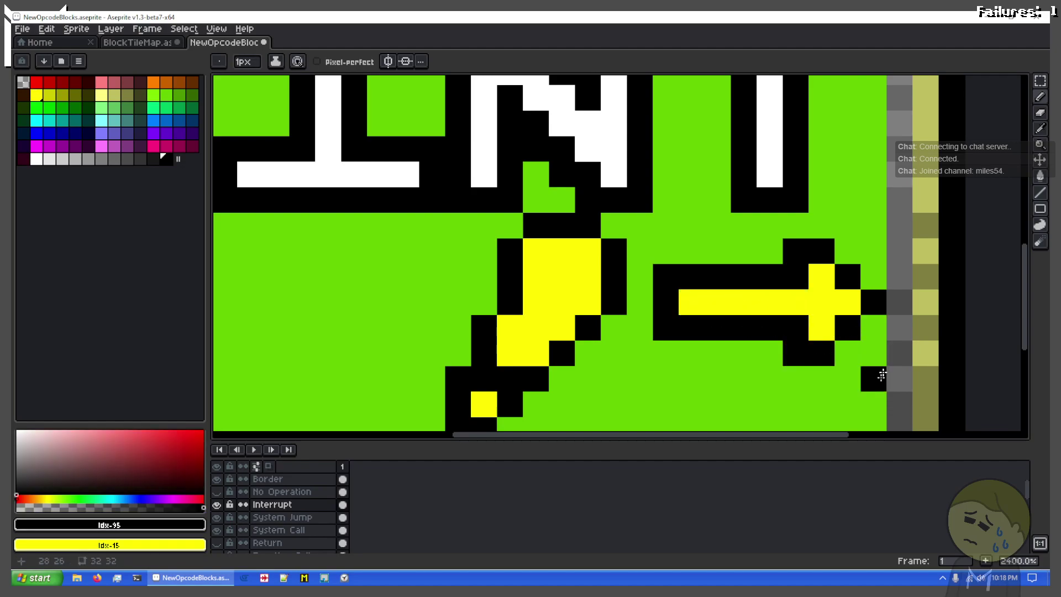
key("ctrl+z")
Enlarge the arrowhead by one pixel above and below, keeping its yellow fill and black outline
scroll(712, 321, "down", 5)
scroll(728, 324, "up", 2)
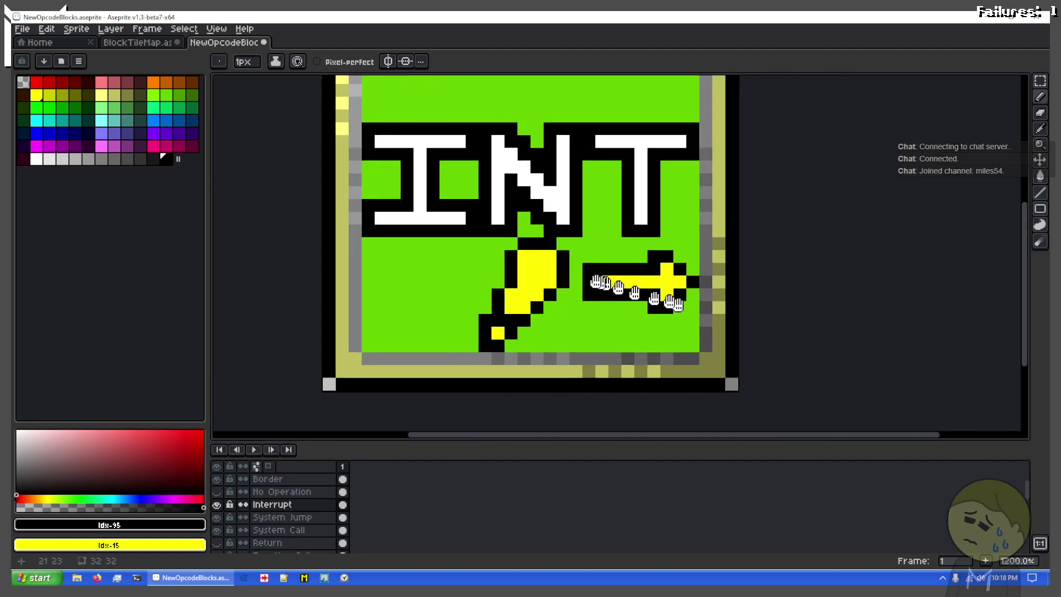
key("x")
key("x")
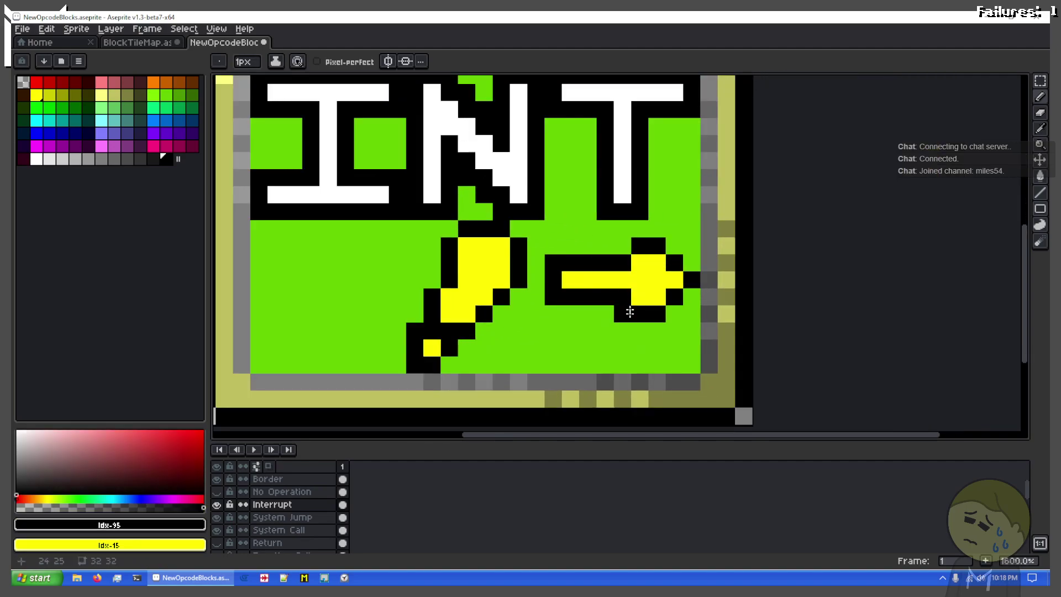
left_click(639, 329)
left_click_drag(623, 314, 623, 331)
mouse_move(629, 277)
left_mouse_down()
mouse_move(632, 230)
mouse_move(637, 247)
left_mouse_up()
key("x")
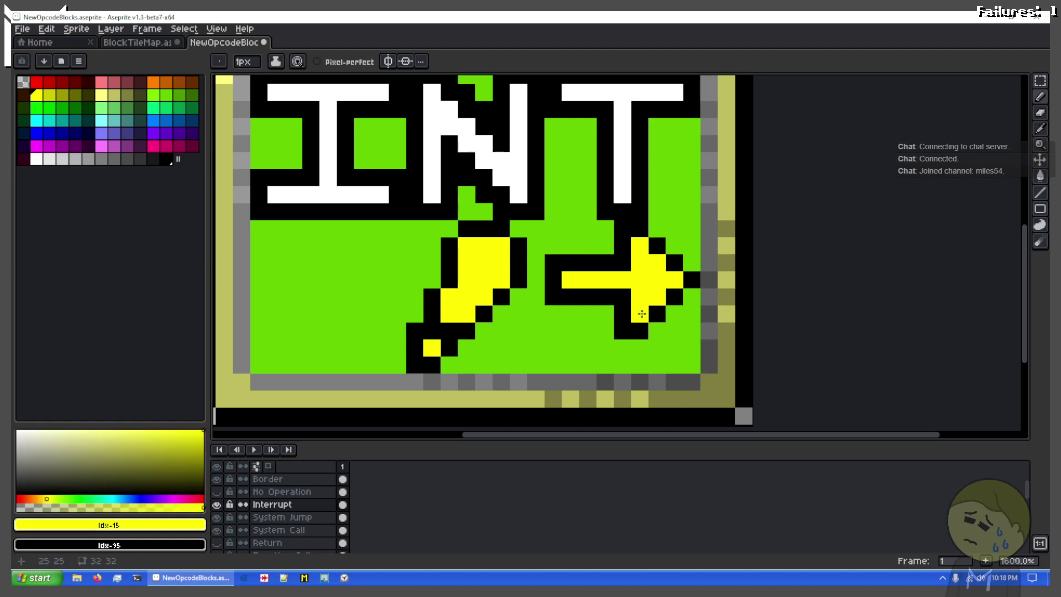
scroll(518, 300, "down", 2)
scroll(524, 307, "up", 2)
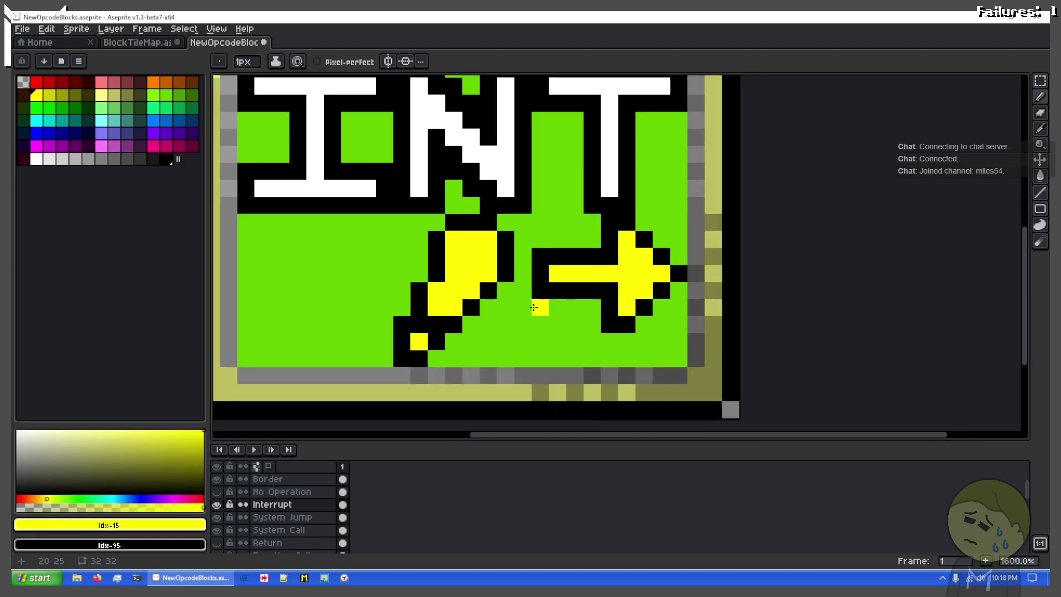
Select the 9 by 7 pixel arrow area and move it down one pixel
key("m")
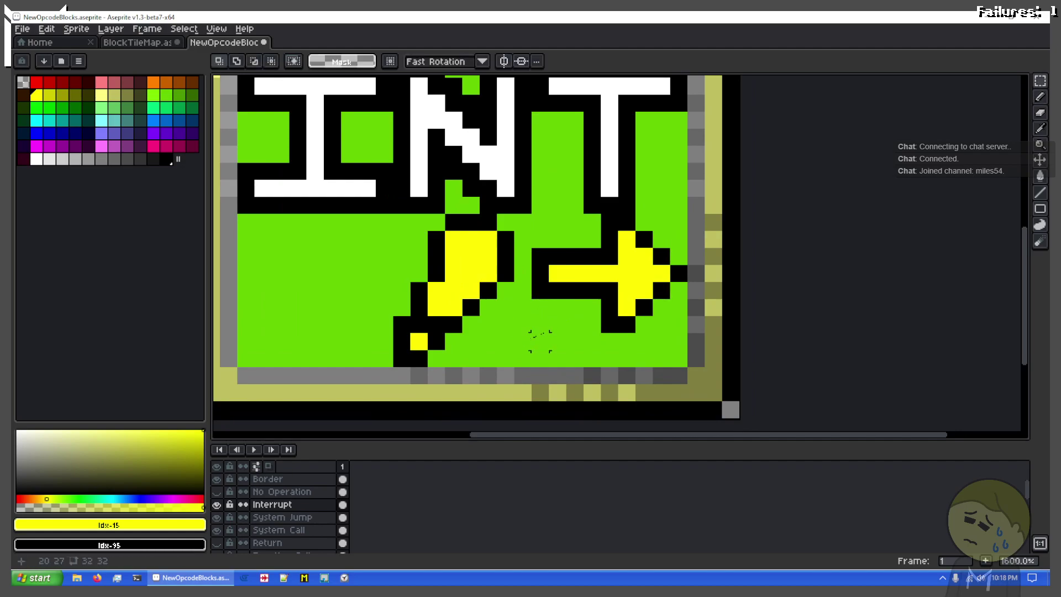
left_click_drag(532, 334, 679, 223)
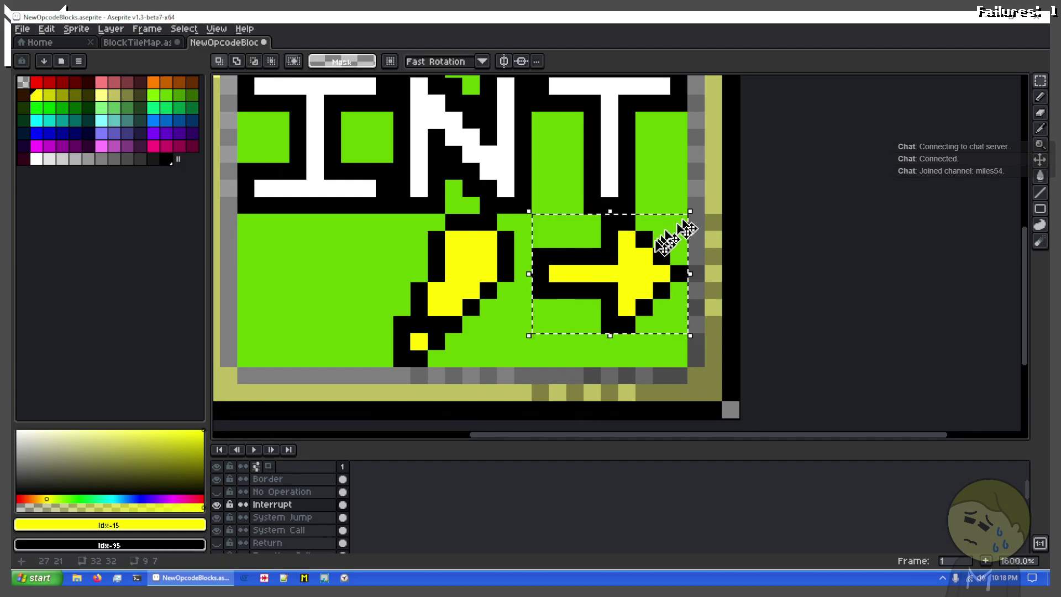
left_click_drag(634, 265, 634, 280)
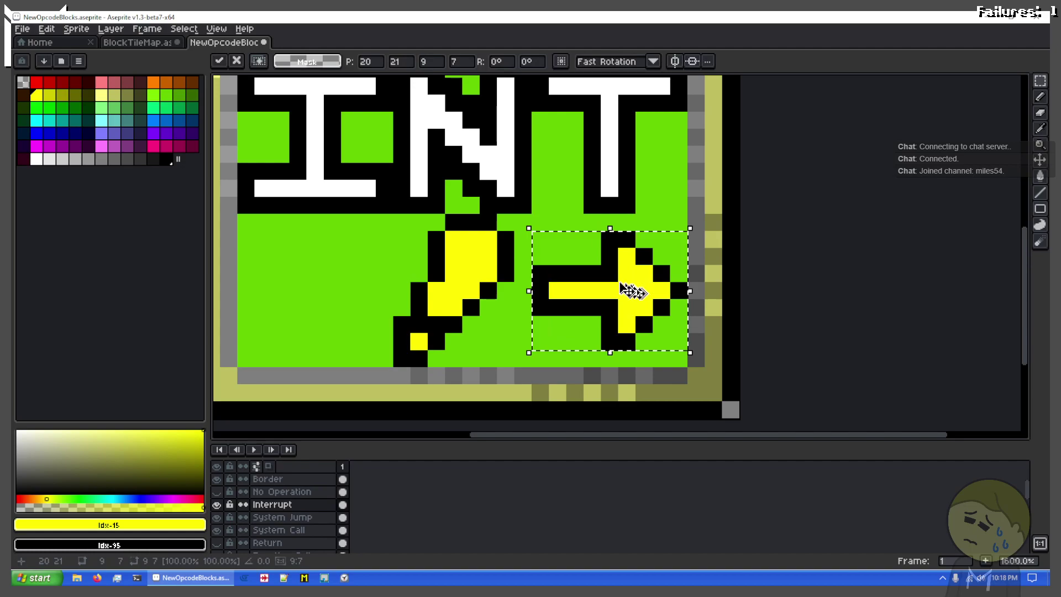
left_click(331, 221)
Hide the System Jump and System Call layers and paint the gap row above the arrow bright green Idx-25
left_click(223, 520)
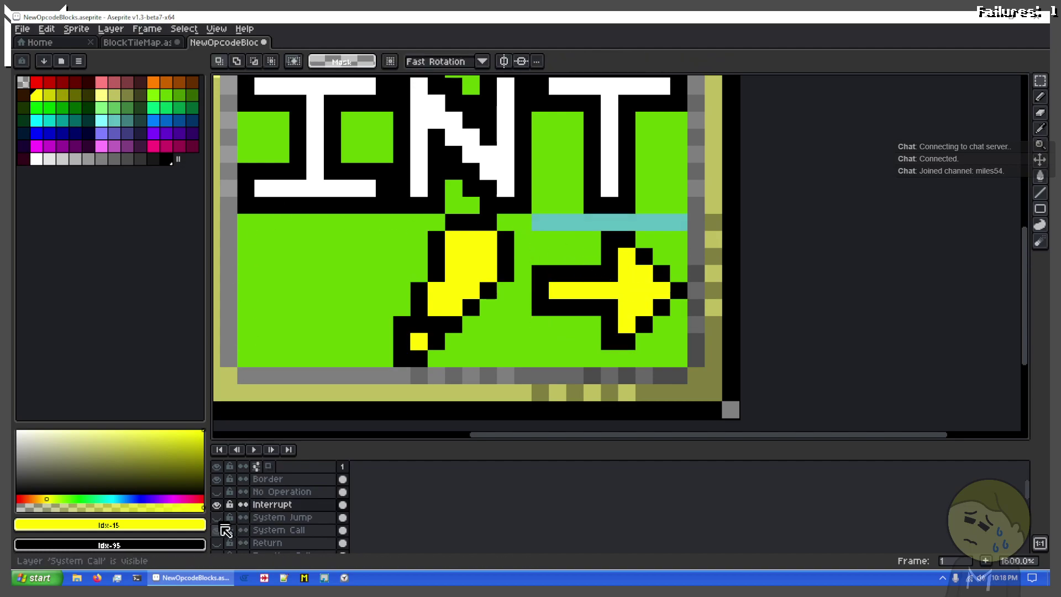
left_click(223, 530)
key("b")
left_click(541, 238)
key("ctrl+z")
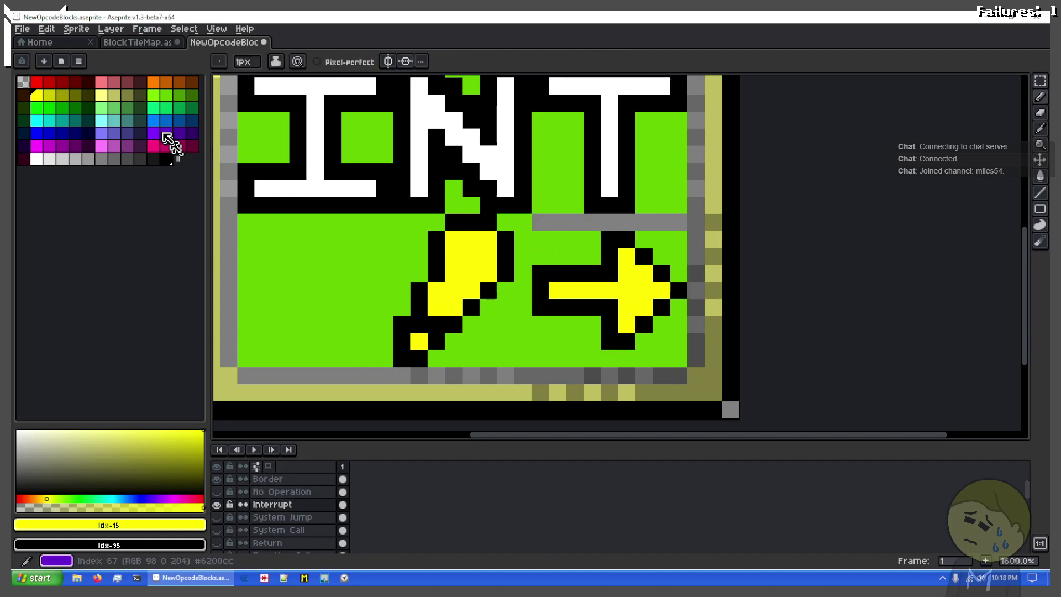
key("x")
left_click(165, 96)
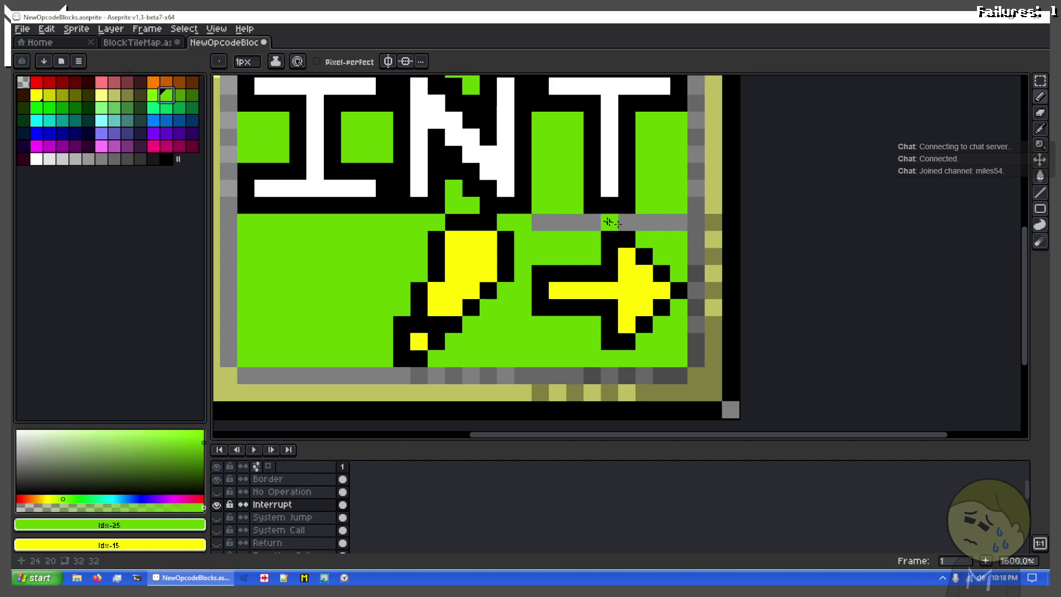
left_click_drag(532, 222, 681, 224)
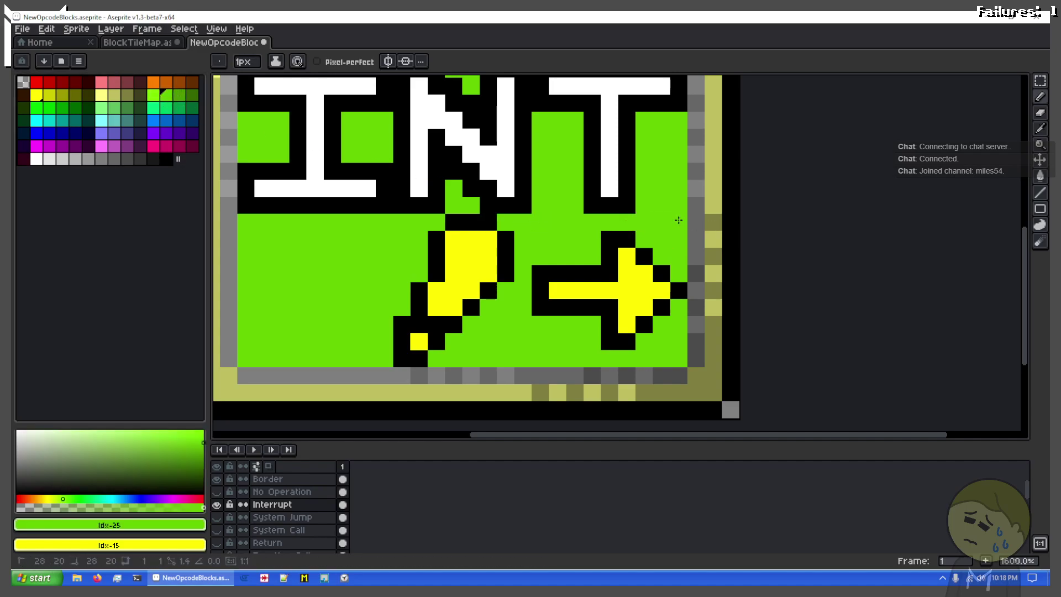
Hide the Border layer, toggling the Protection Border and No Operation layers to check what each one shows
scroll(221, 491, "up", 1)
left_click(219, 493)
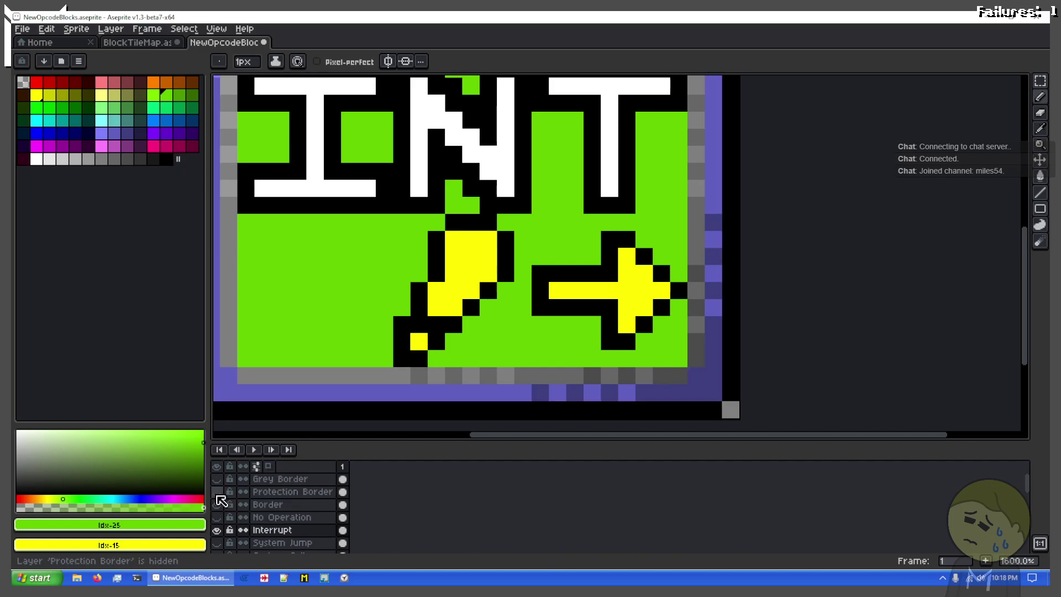
left_click(217, 517)
left_click(216, 505)
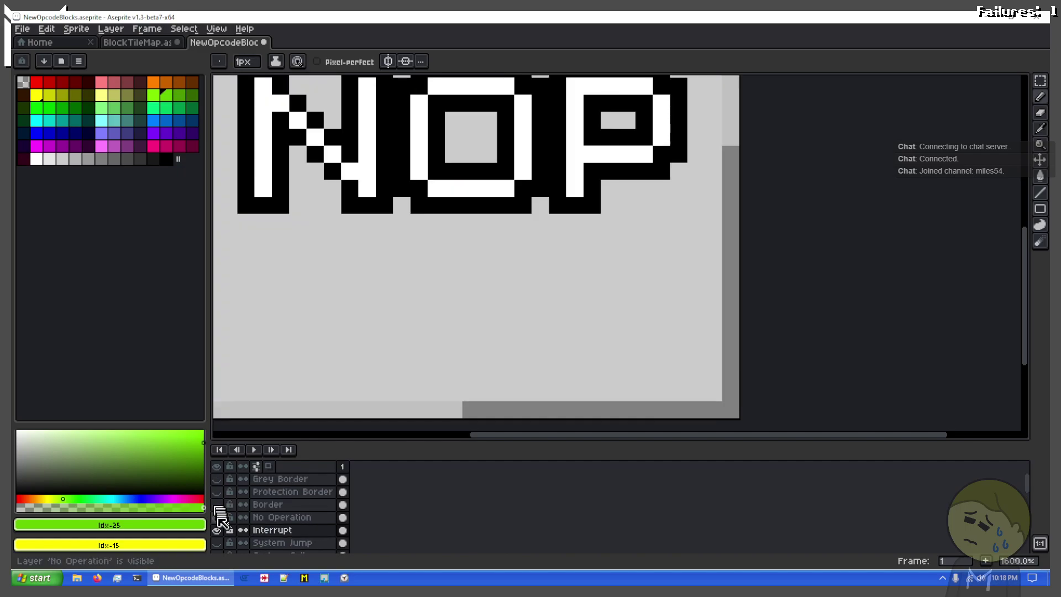
left_click(218, 516)
left_click(218, 492)
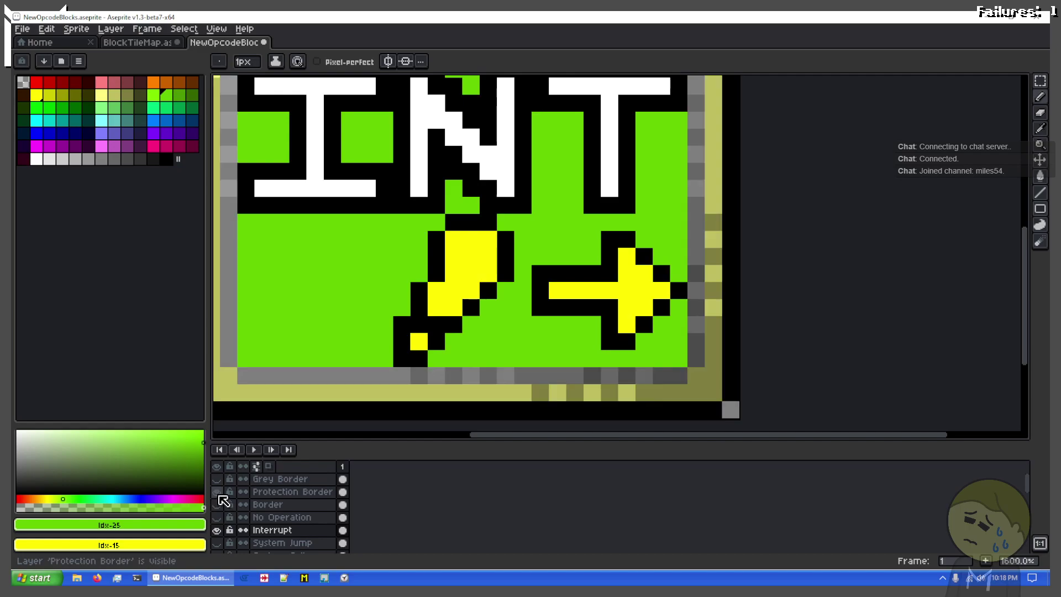
Select the exclamation mark and arrow together, move them four pixels left under the INT lettering, and deselect
scroll(654, 278, "down", 3)
scroll(685, 302, "up", 2)
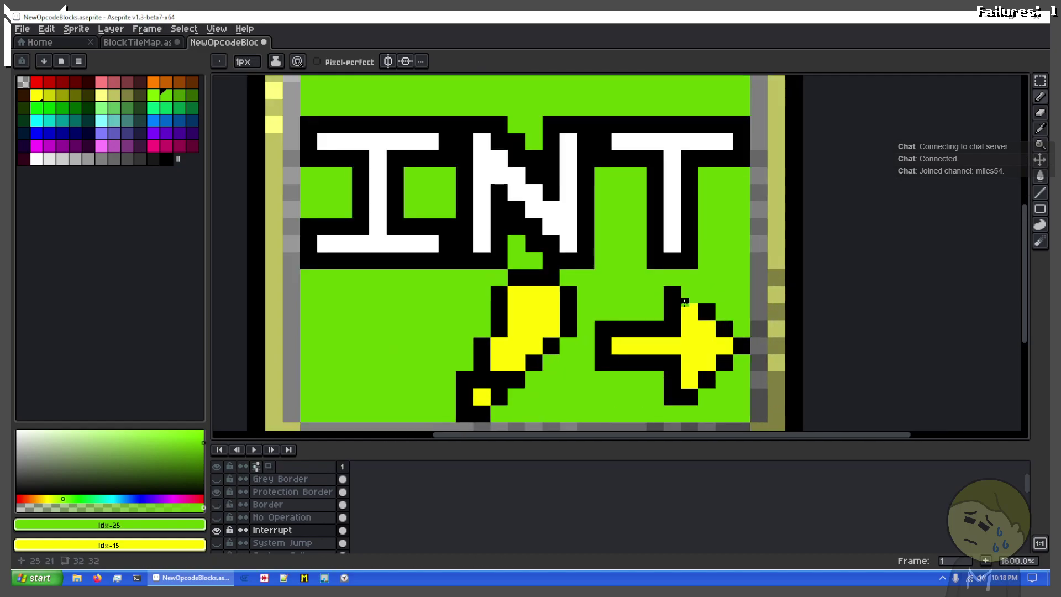
scroll(684, 303, "down", 1)
scroll(586, 327, "up", 1)
left_click_drag(585, 315, 601, 205)
scroll(603, 204, "down", 1)
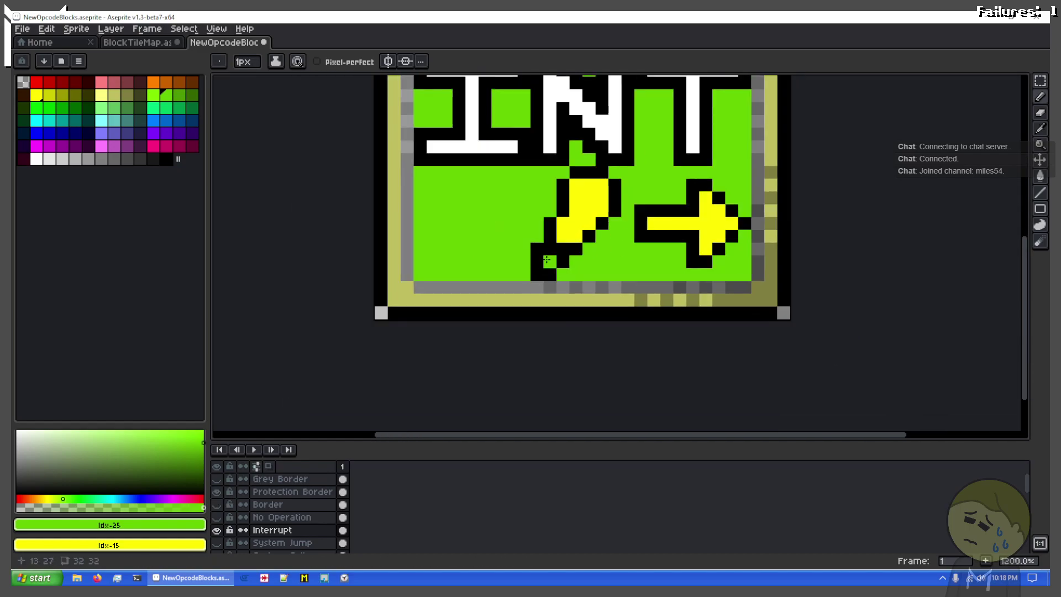
left_click_drag(546, 259, 716, 251)
key("m")
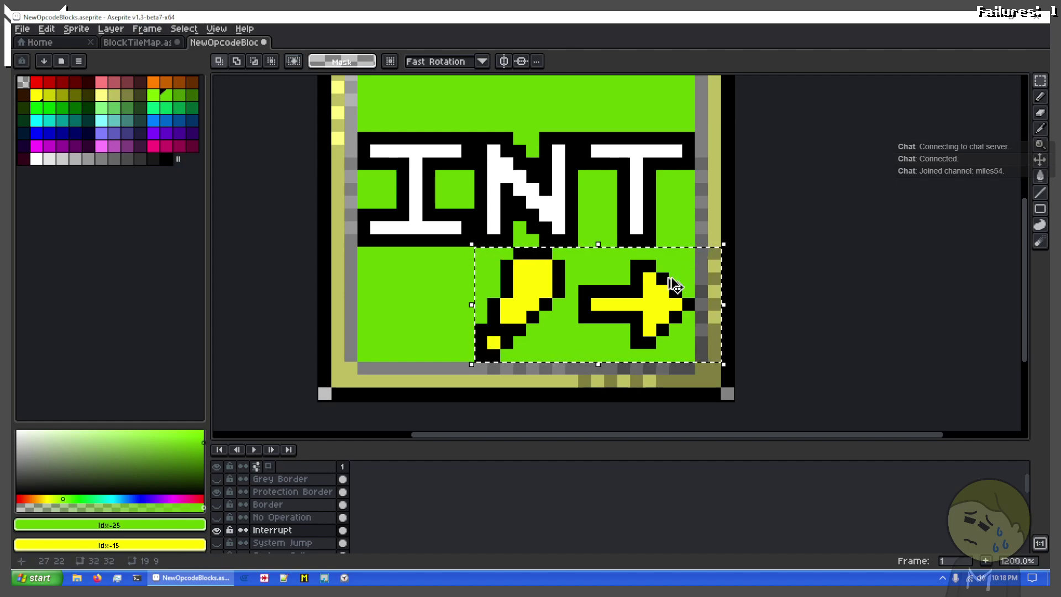
key("Left")
key("Left")
key("Left")
key("Left")
key("Left")
key("Right")
key("Right")
key("Right")
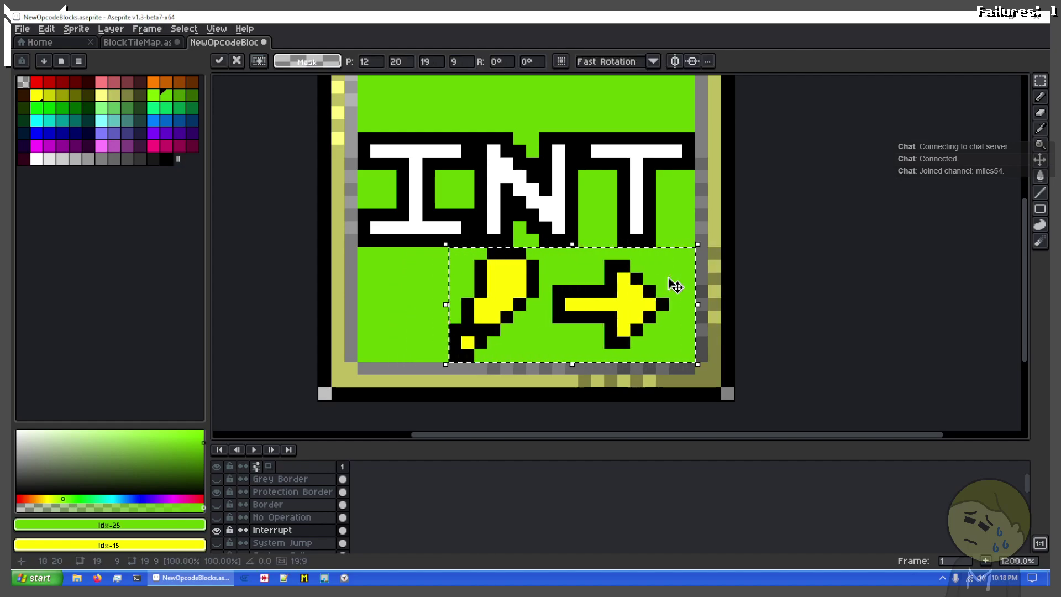
key("Return")
key("Left")
key("Left")
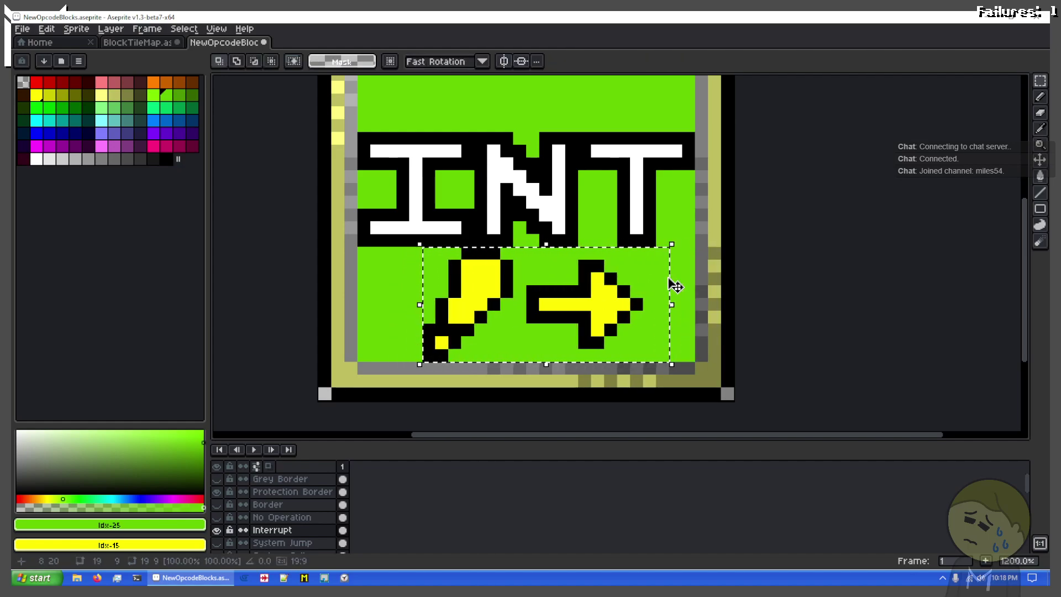
key("ctrl+d")
Select the entire 32 by 32 INT block on the Interrupt layer and copy it
scroll(662, 280, "down", 3)
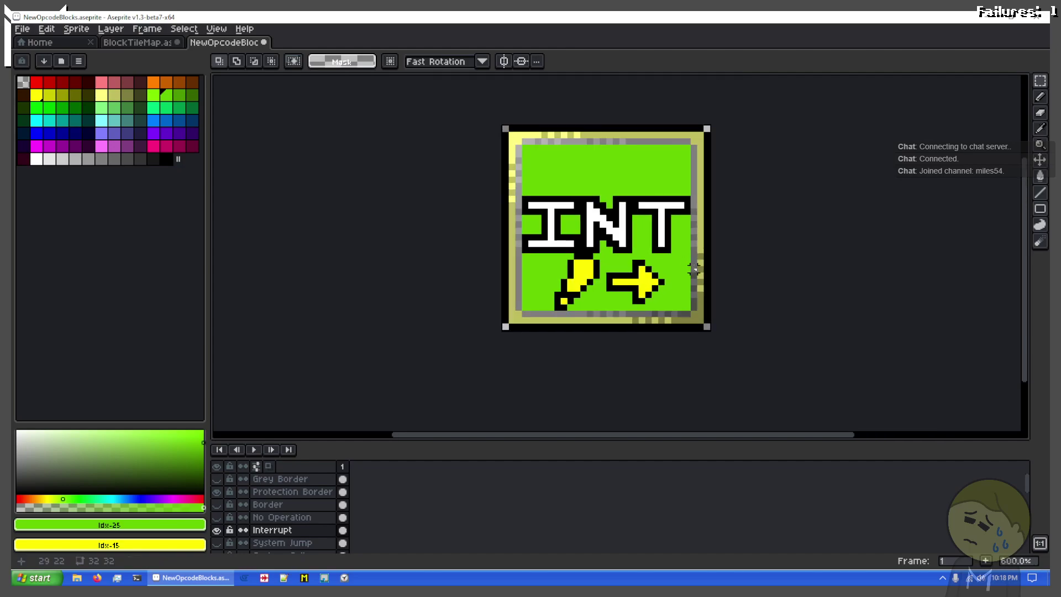
scroll(694, 274, "up", 1)
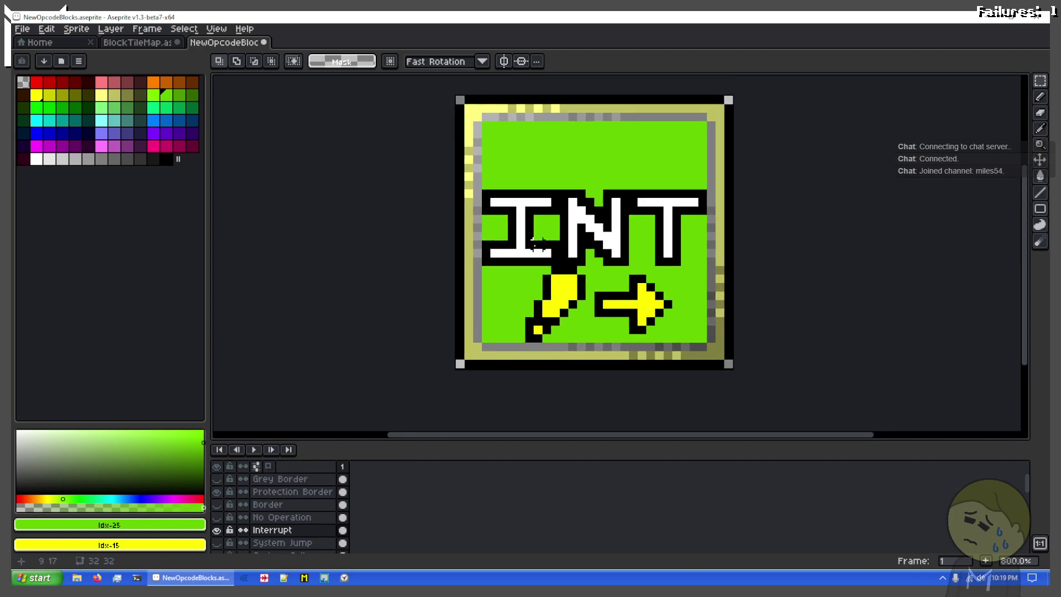
scroll(512, 221, "up", 2)
scroll(618, 283, "down", 1)
left_click_drag(619, 284, 622, 376)
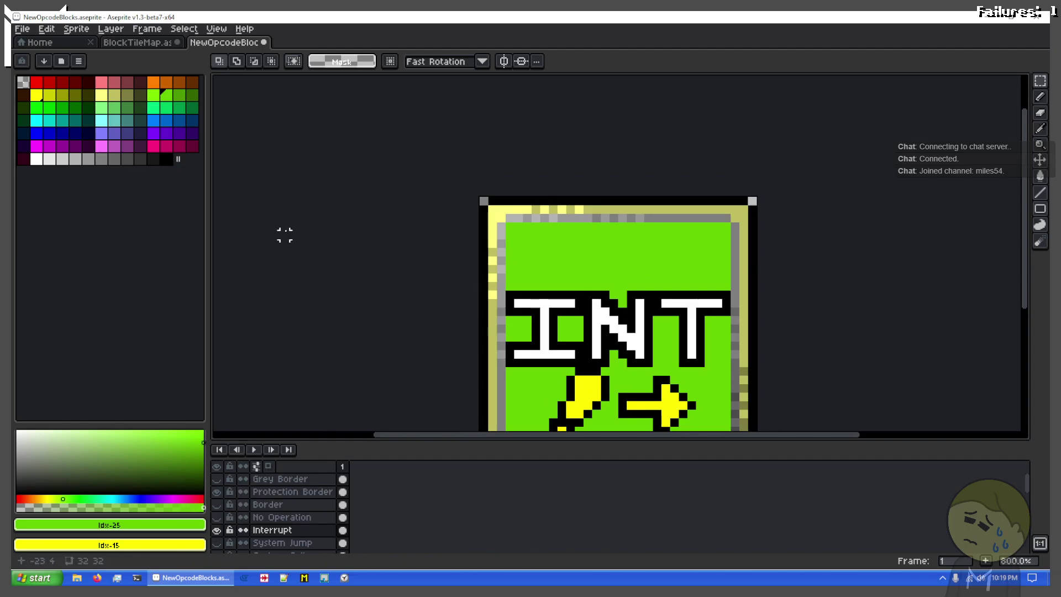
key("ctrl+a")
scroll(332, 176, "down", 1)
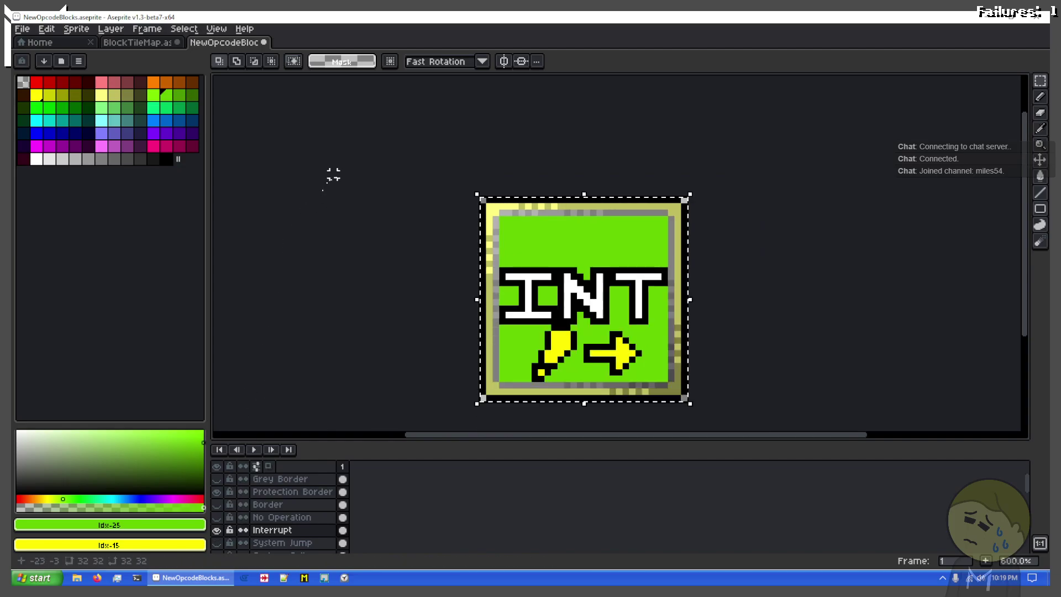
Paste the INT block into the OpFill layer of BlockTileMap at position 32, 64 and deselect it
left_click(147, 51)
scroll(470, 260, "up", 4)
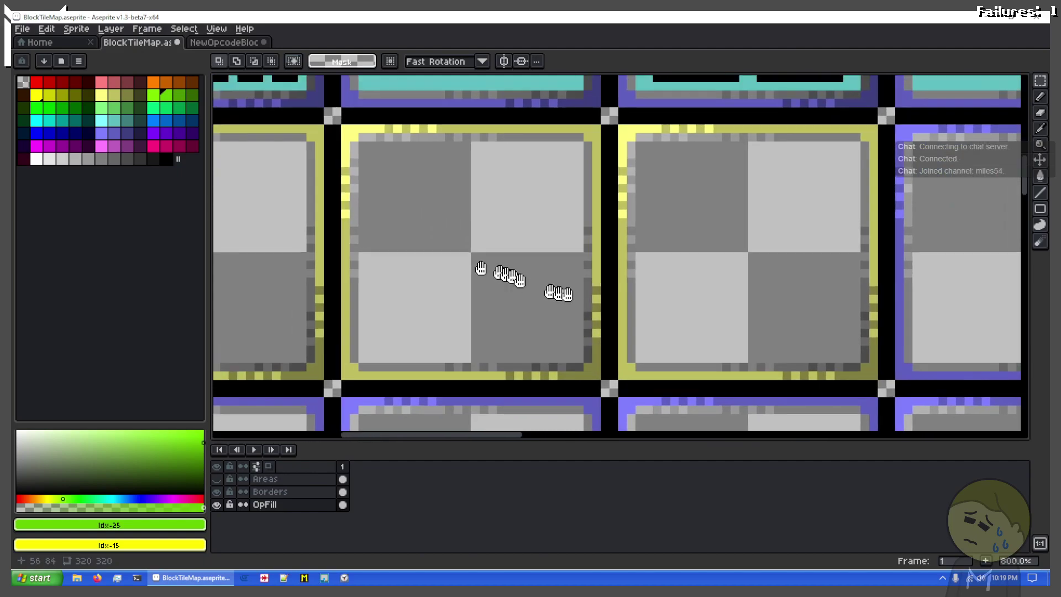
left_click_drag(568, 295, 661, 251)
key("ctrl+v")
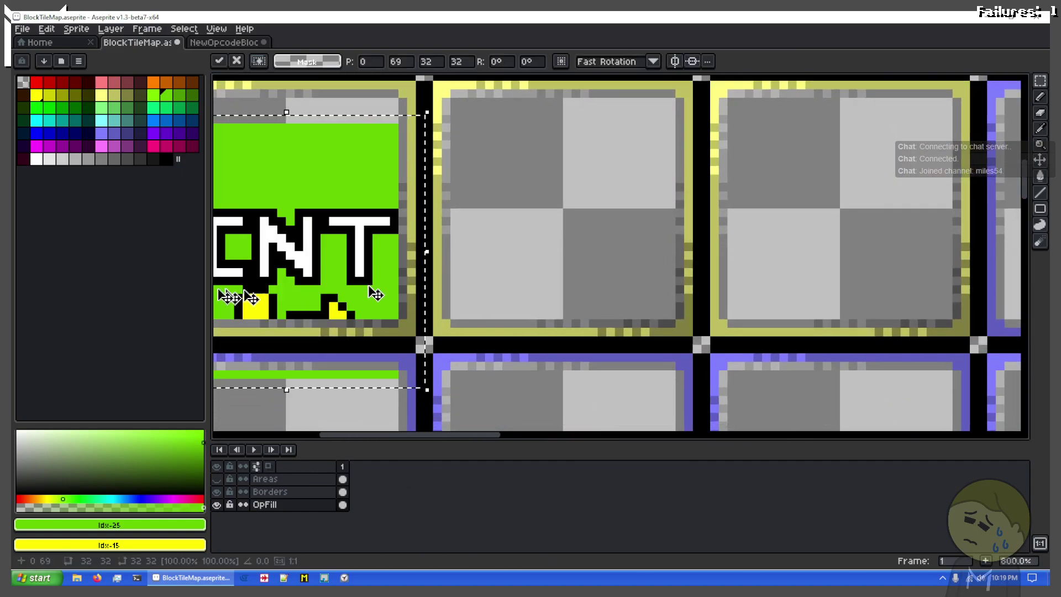
left_click_drag(376, 294, 590, 200)
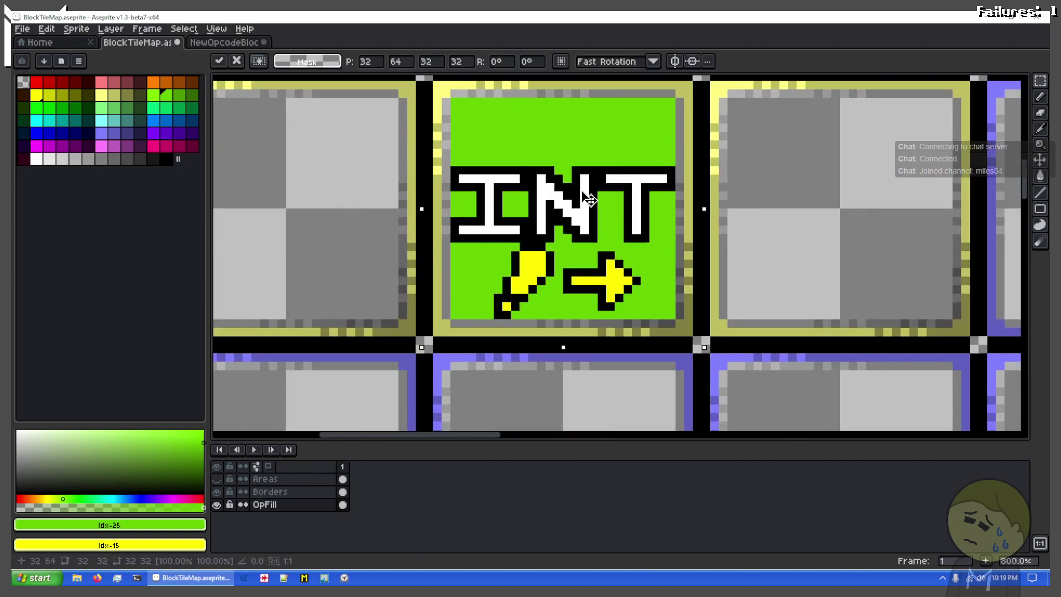
left_click_drag(307, 223, 395, 262)
scroll(396, 265, "down", 1)
key("ctrl+d")
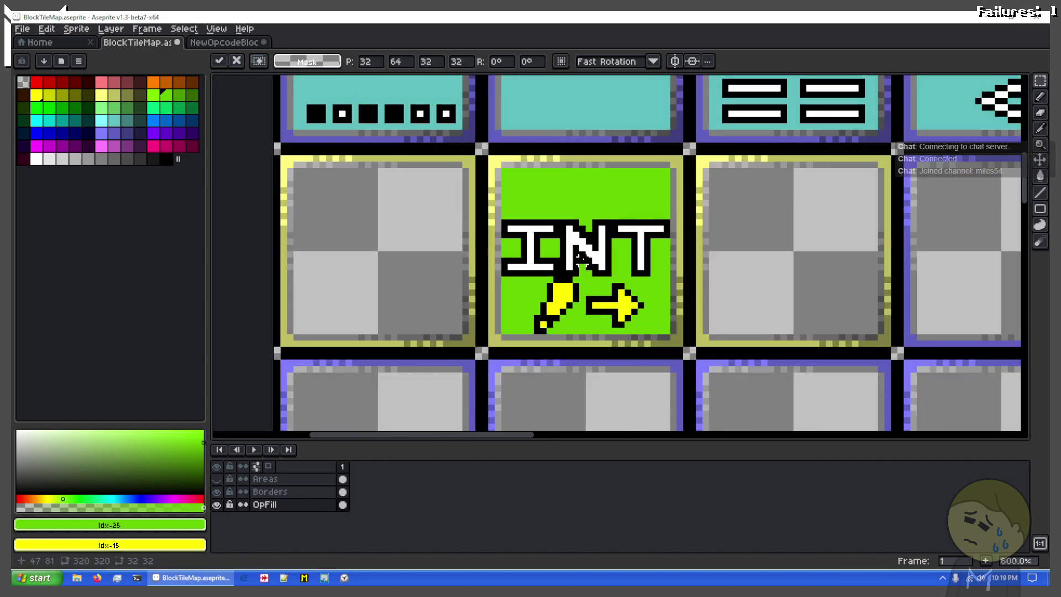
key("Return")
In NewOpcodeBlocks, hide the Interrupt layer and add a layer named "Change CPU Setting" directly above System Jump
left_click(217, 44)
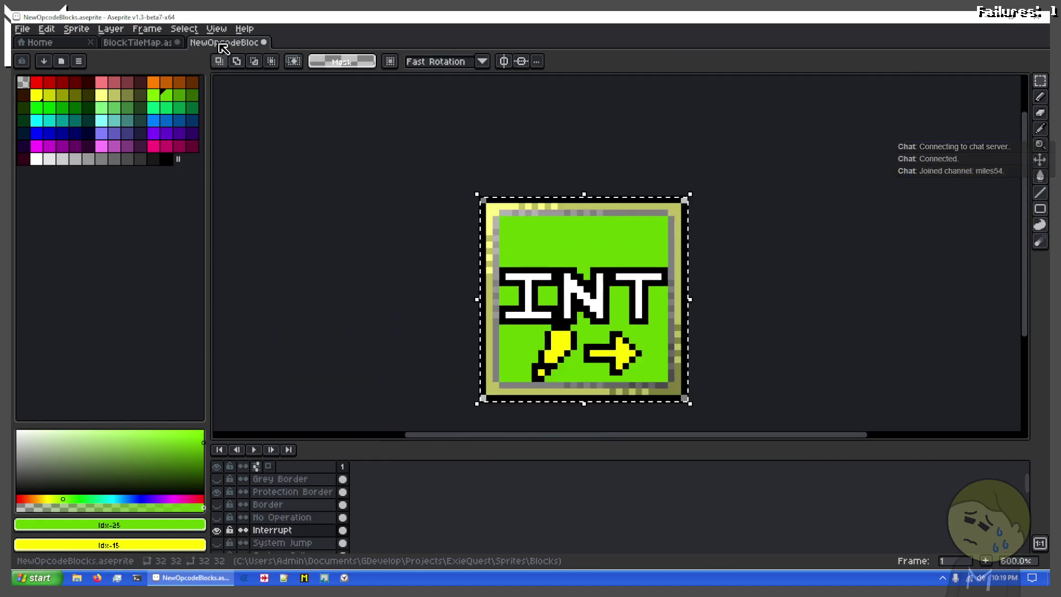
scroll(463, 280, "up", 3)
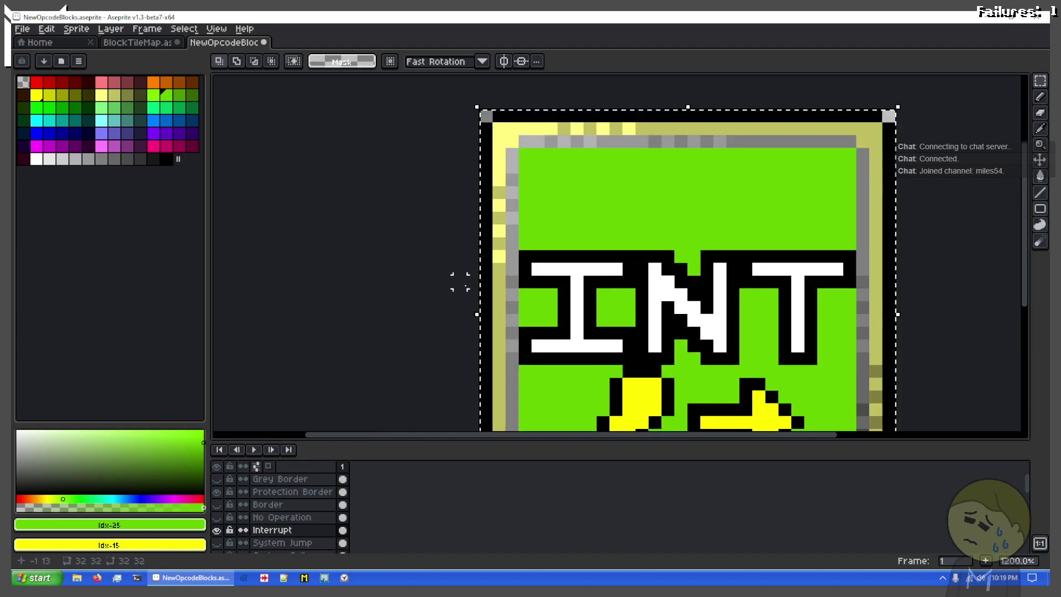
left_click(217, 530)
scroll(273, 547, "down", 1)
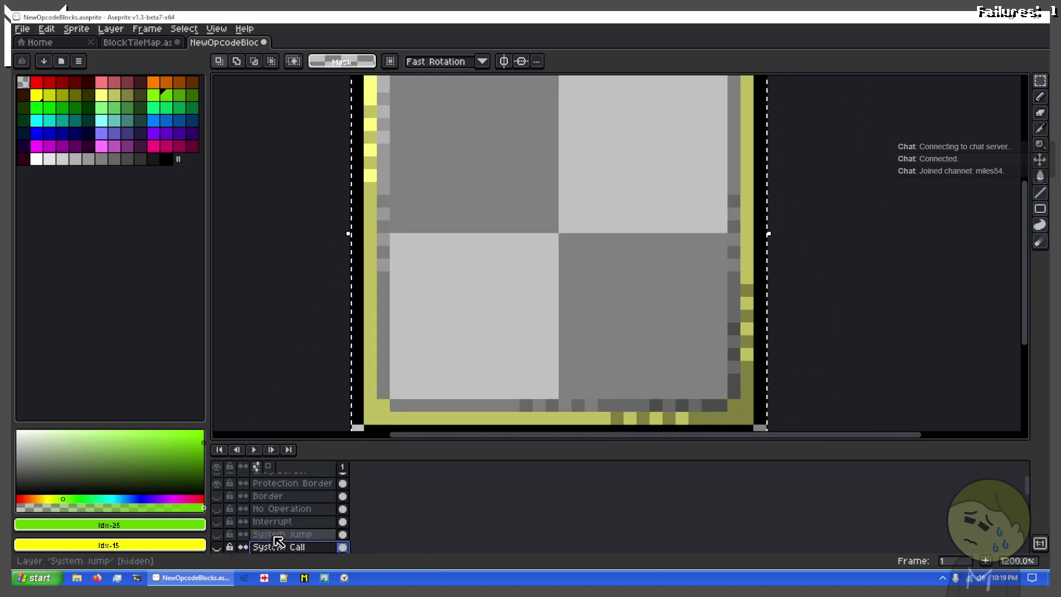
left_click(276, 535)
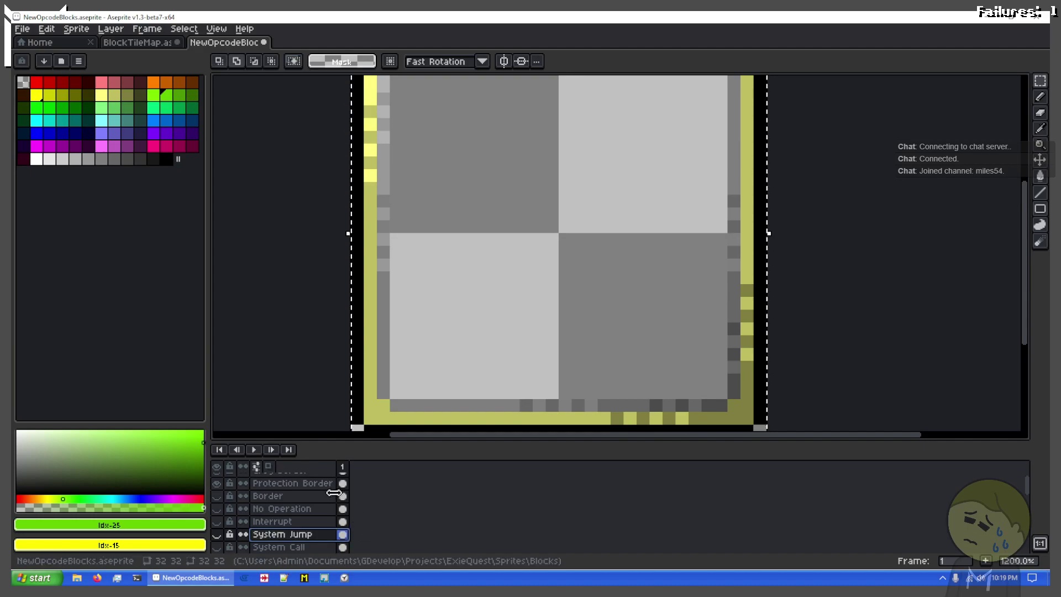
key("shift+n")
double_click(298, 543)
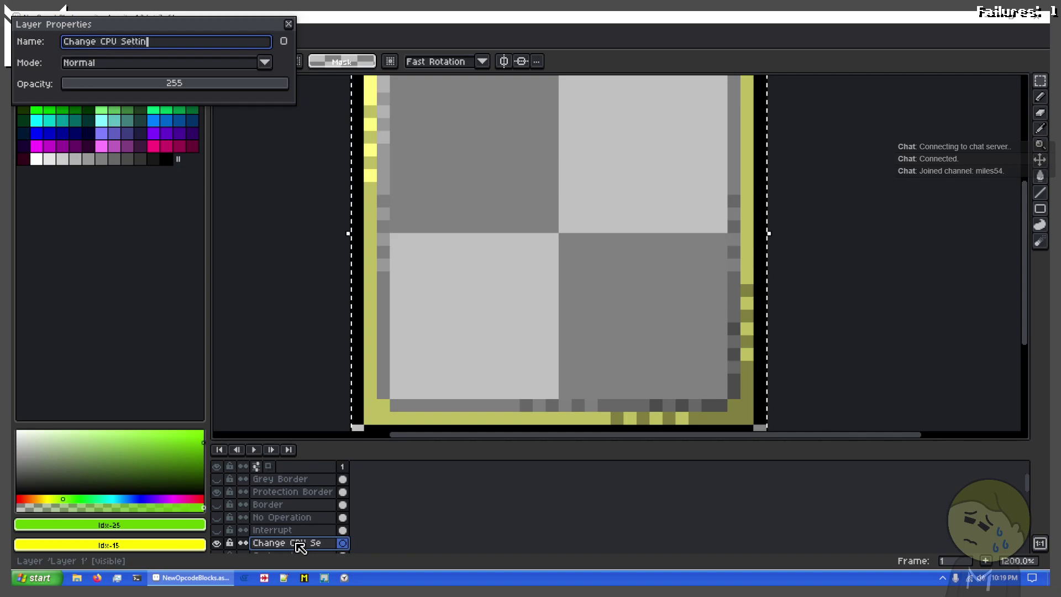
key("Return")
Fill a 30 by 30 pixel area inside the block's black border with bright green Idx-25 and deselect
scroll(609, 310, "down", 3)
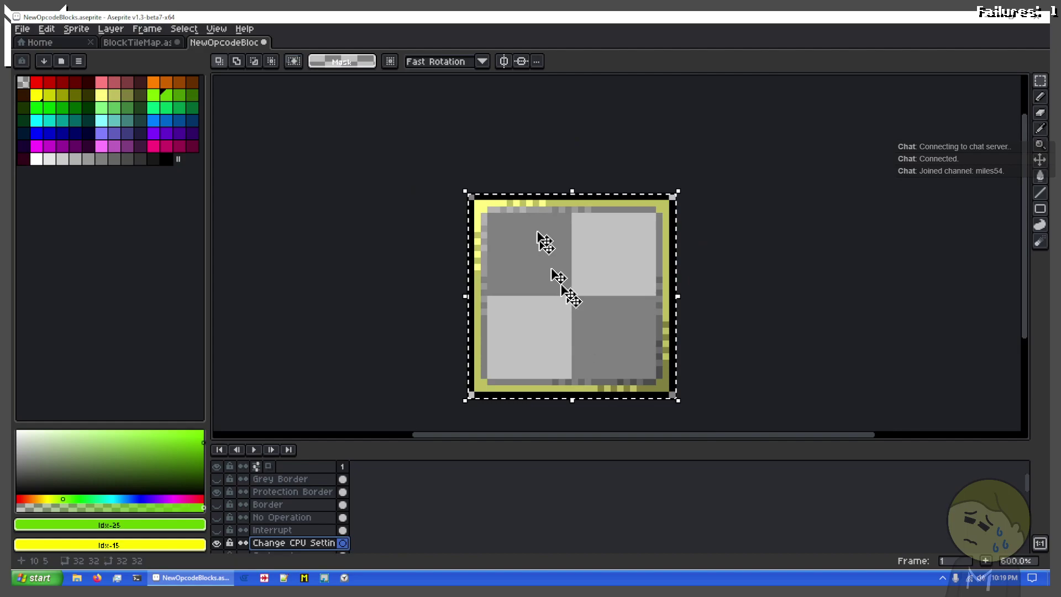
left_click_drag(483, 195, 664, 387)
key("f")
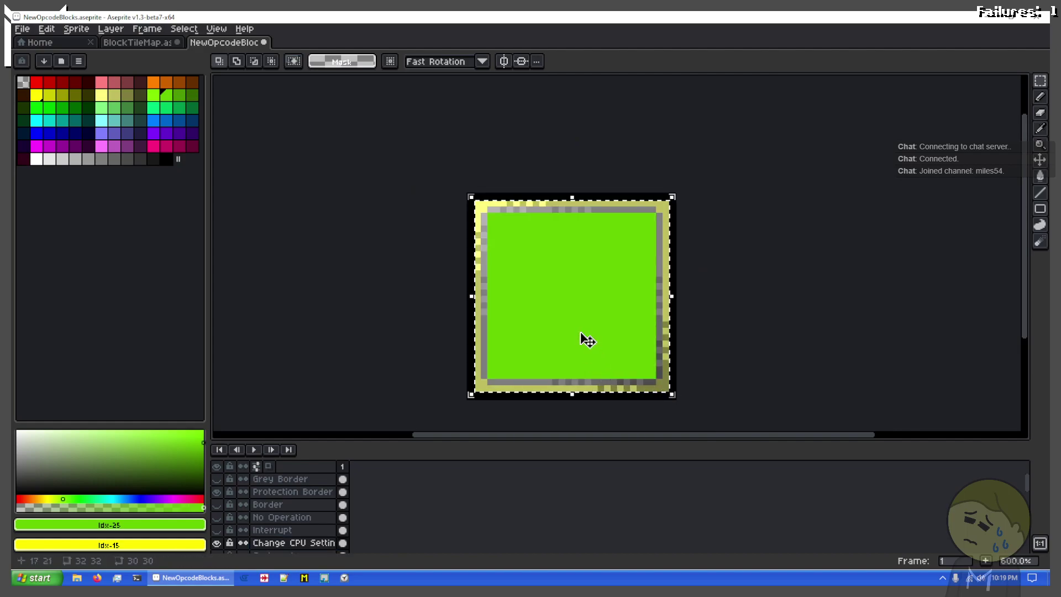
key("ctrl+d")
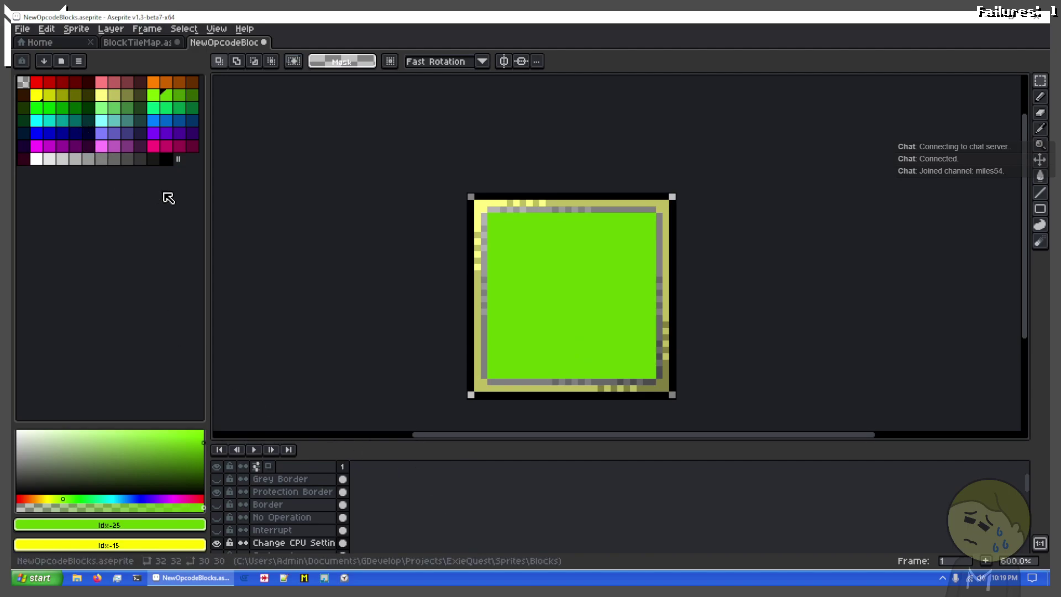
Hide the Change CPU Setting layer, show Function Call, and select the 9 by 9 pixel letter C of FNC
scroll(303, 533, "down", 5)
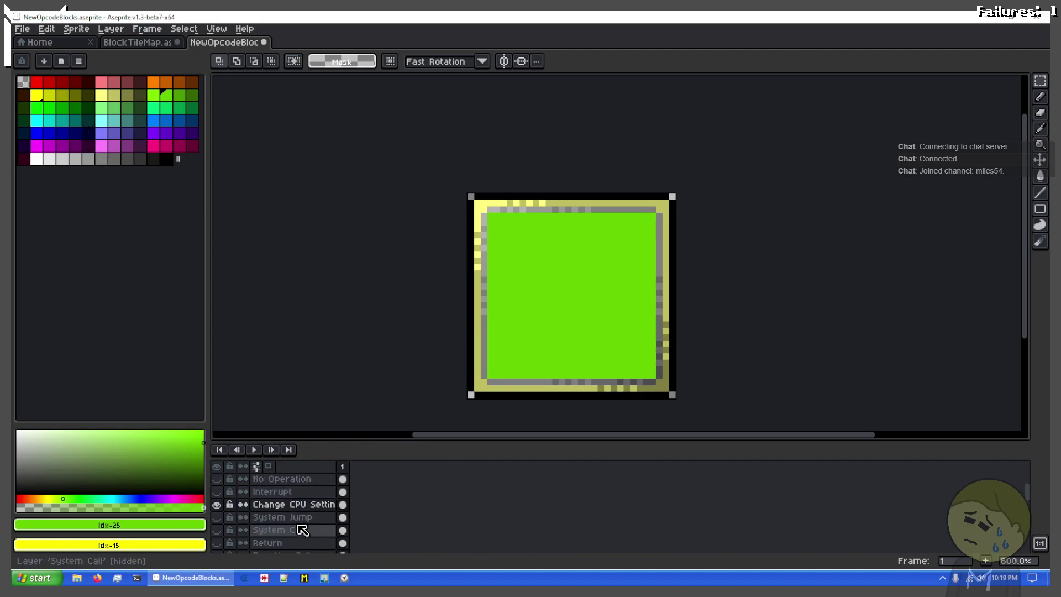
scroll(301, 527, "down", 1)
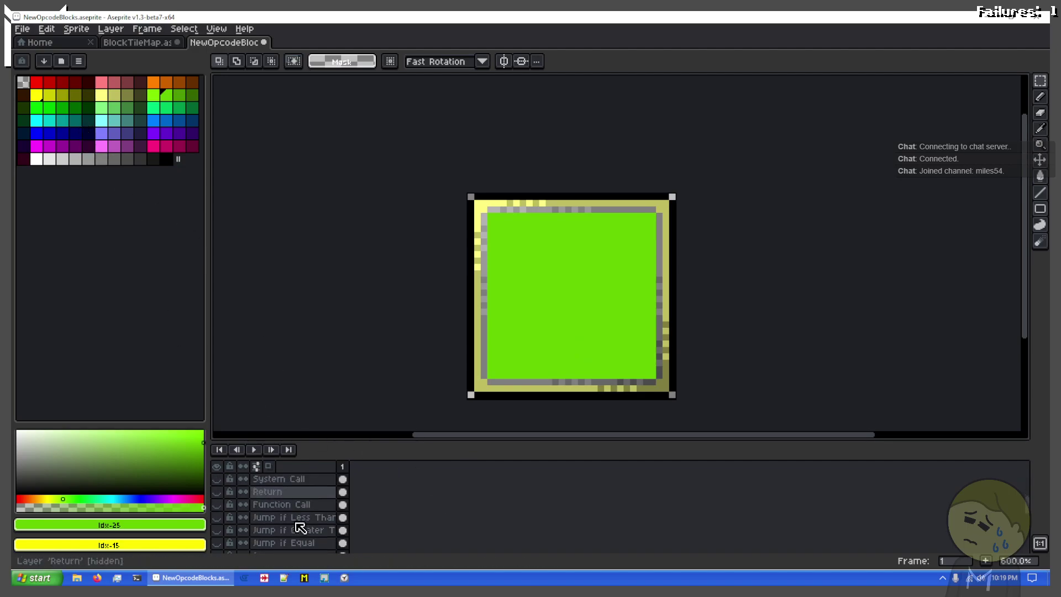
scroll(301, 529, "up", 1)
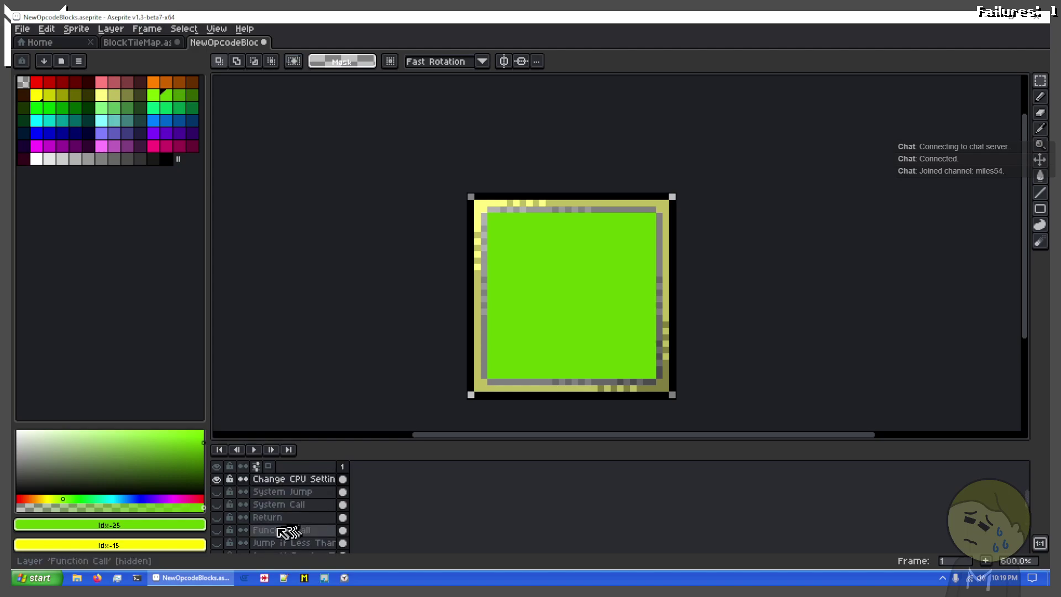
left_click(217, 480)
left_click(218, 480)
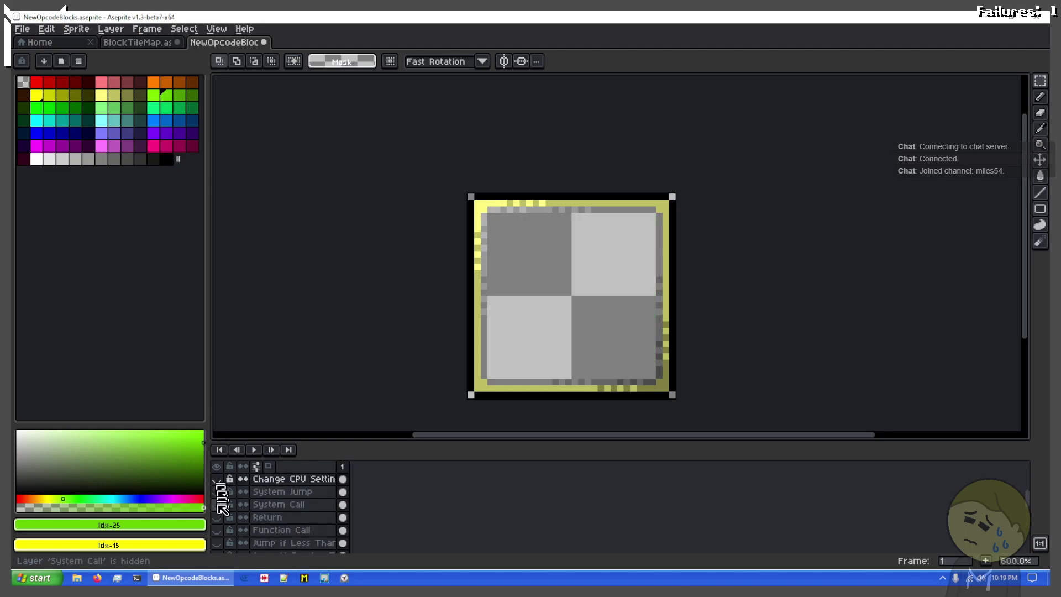
left_click(216, 531)
scroll(639, 302, "up", 3)
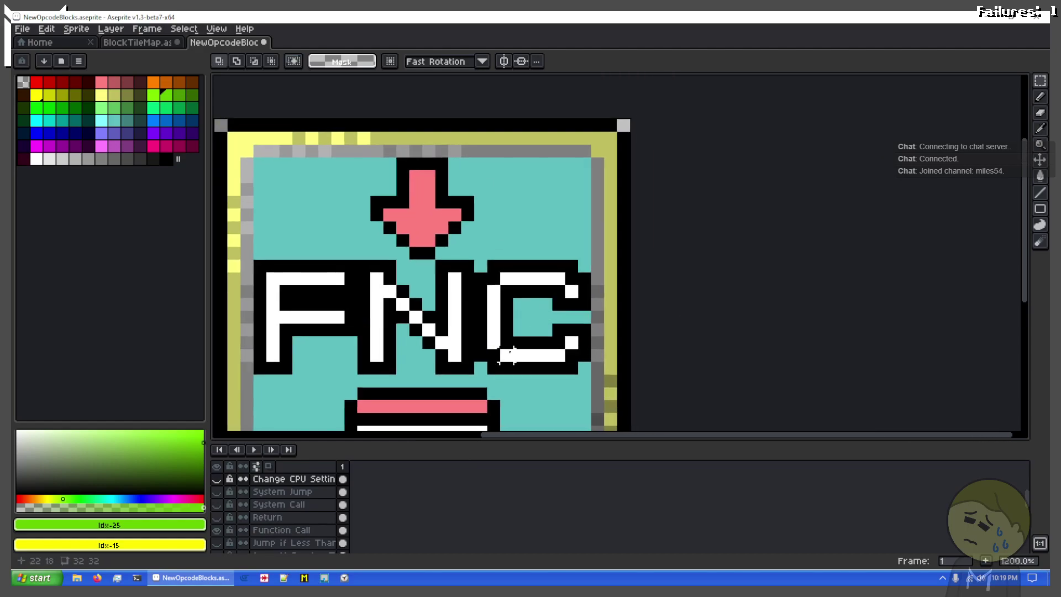
scroll(505, 368, "up", 3)
key("m")
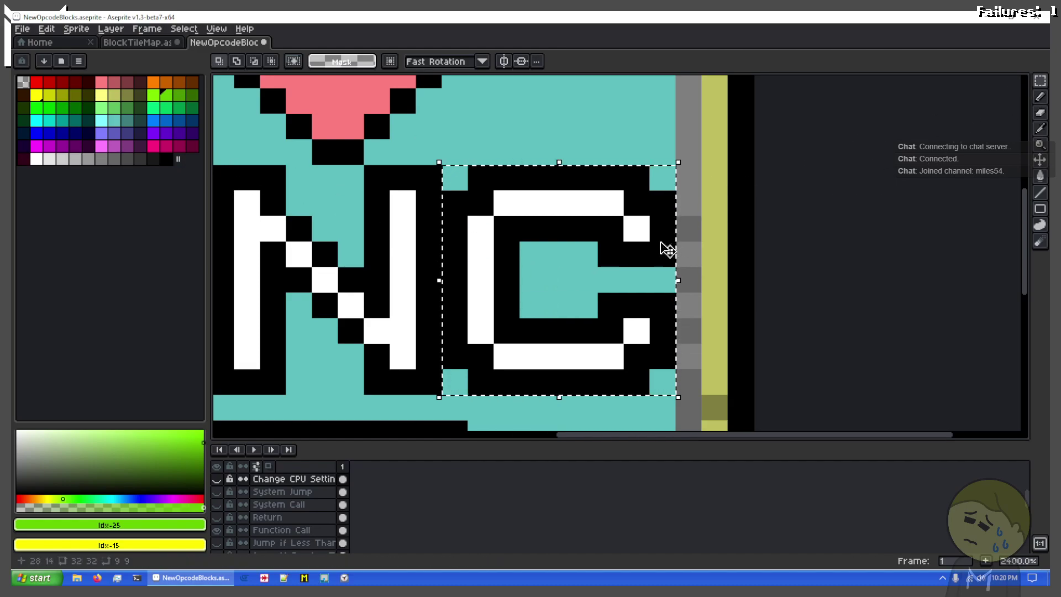
On the Function Call layer, subtract the teal background from the C selection with the Magic Wand and copy the letter
key("w")
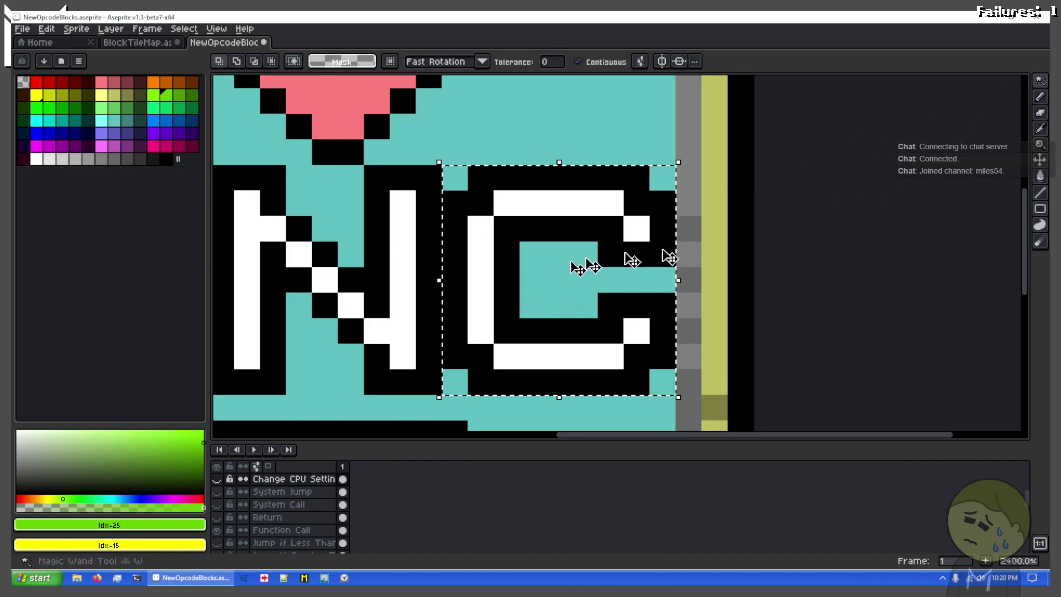
key("alt")
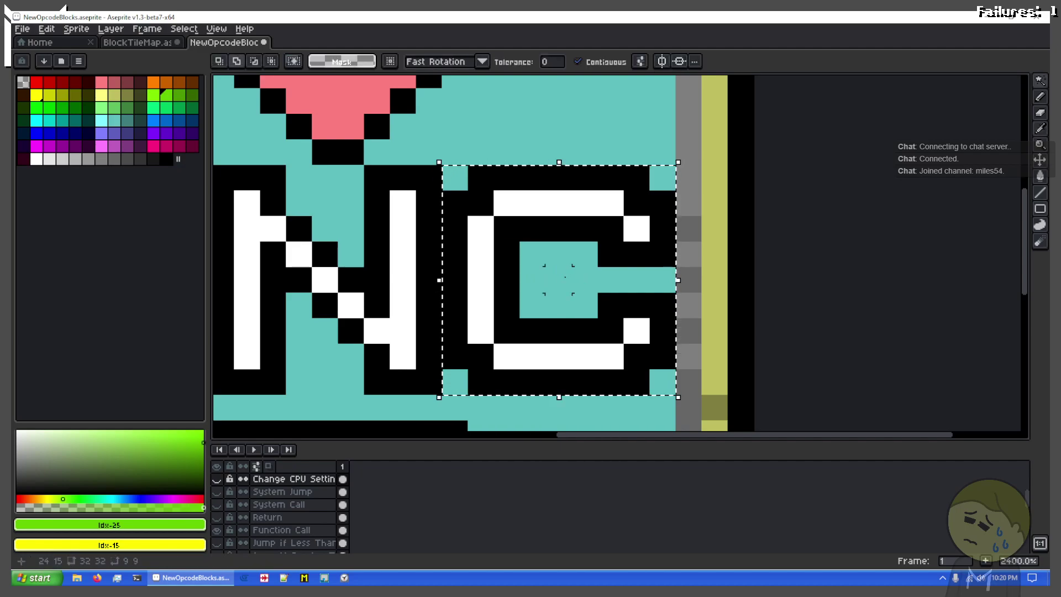
key("alt")
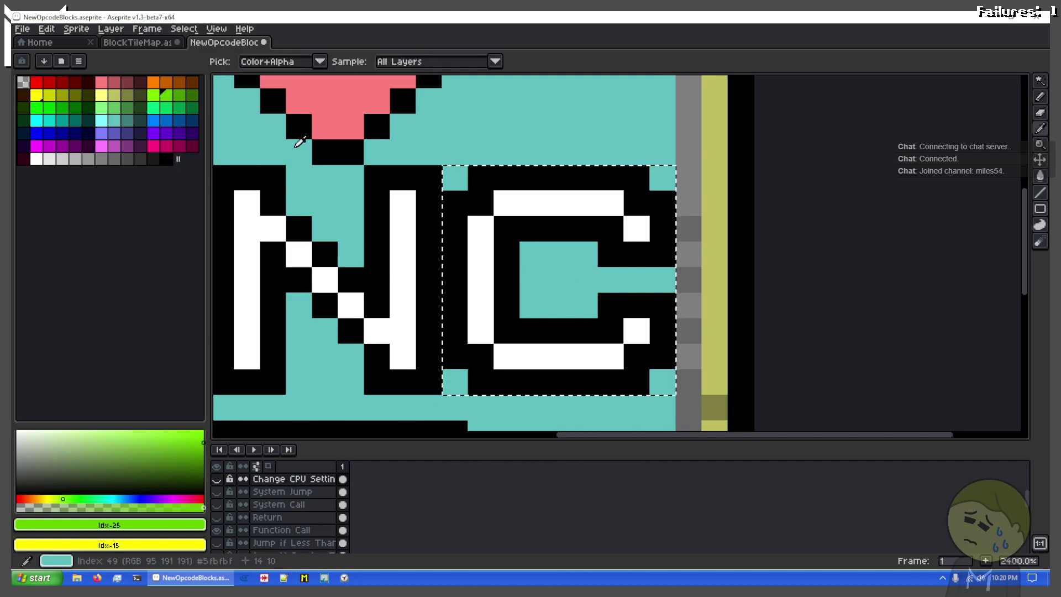
left_click(244, 58)
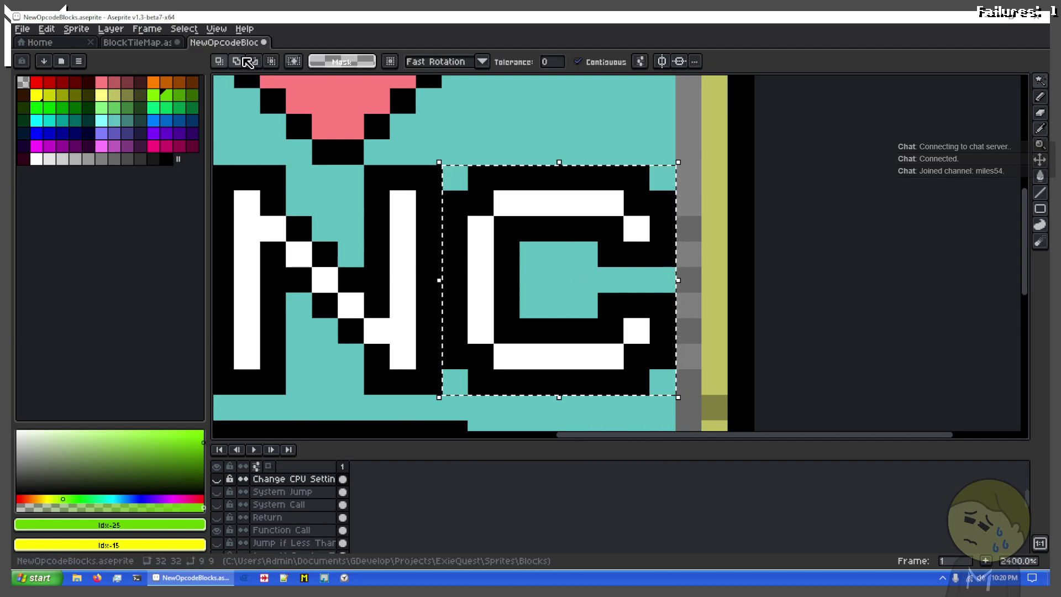
left_click(252, 61)
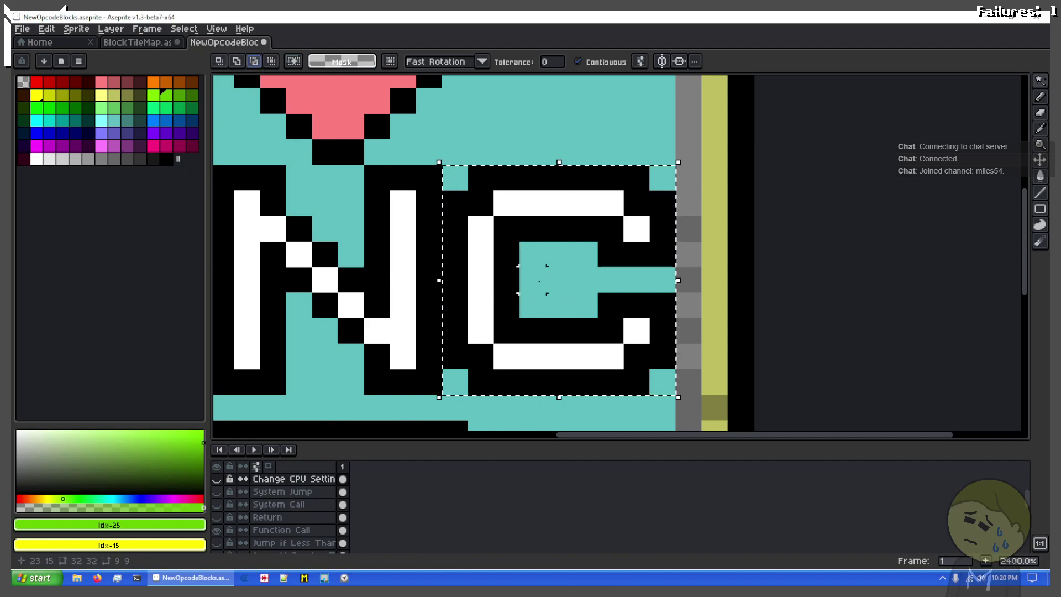
left_click(551, 282)
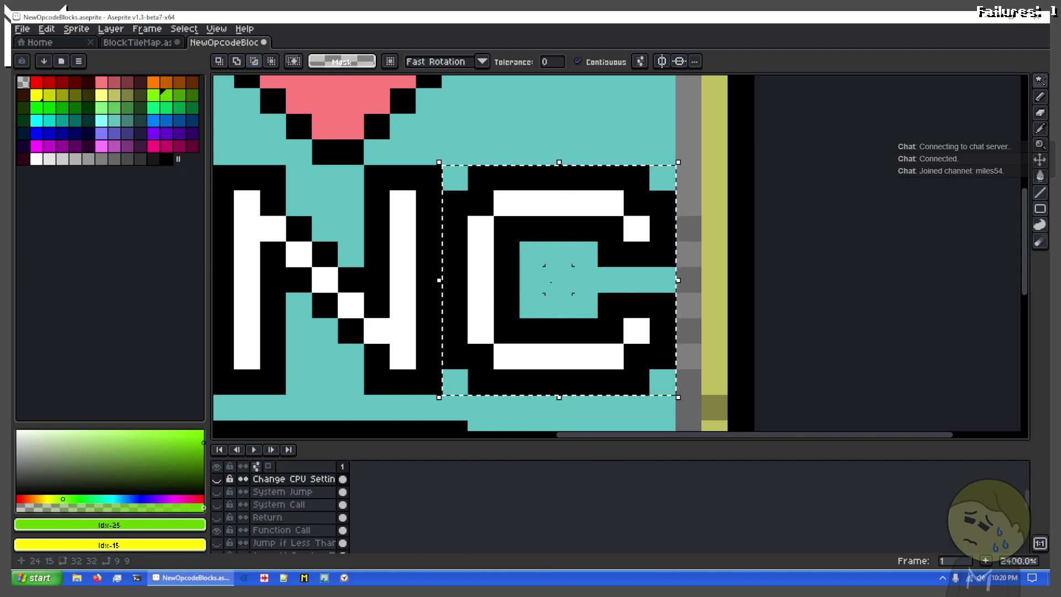
left_click(551, 282)
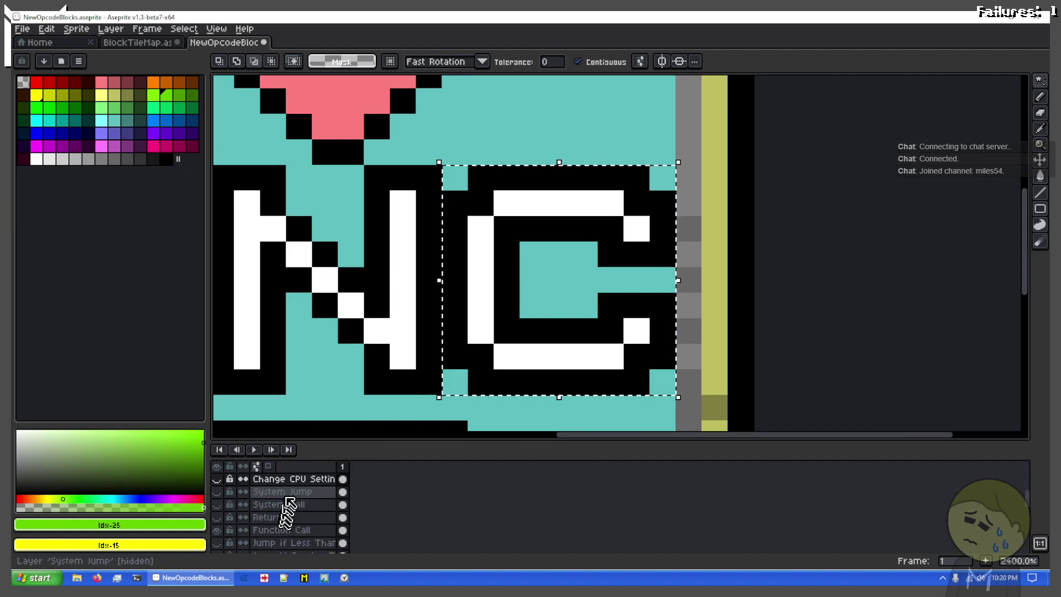
left_click(290, 532)
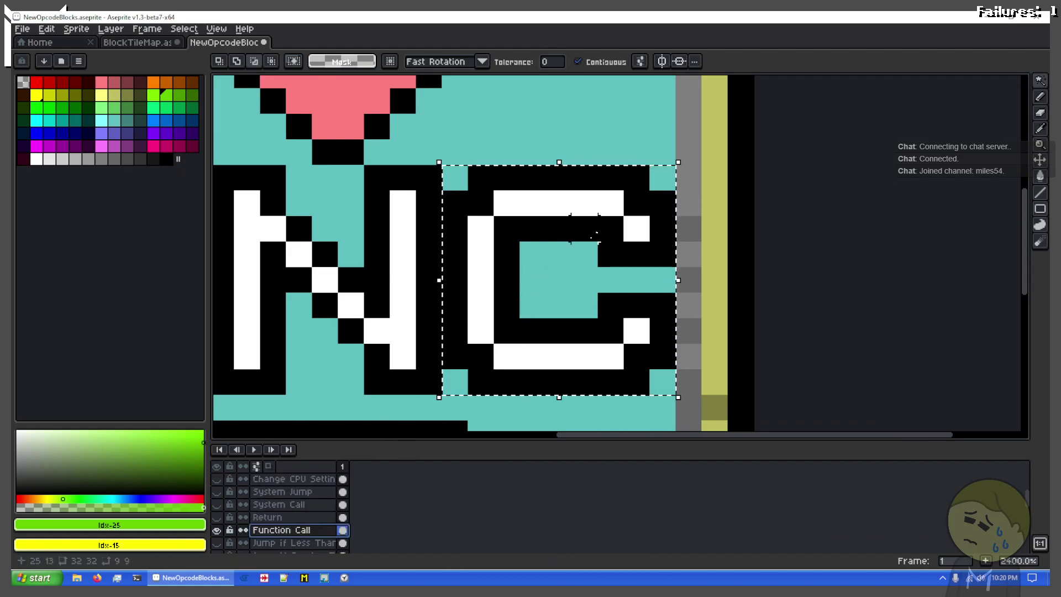
left_click(611, 305)
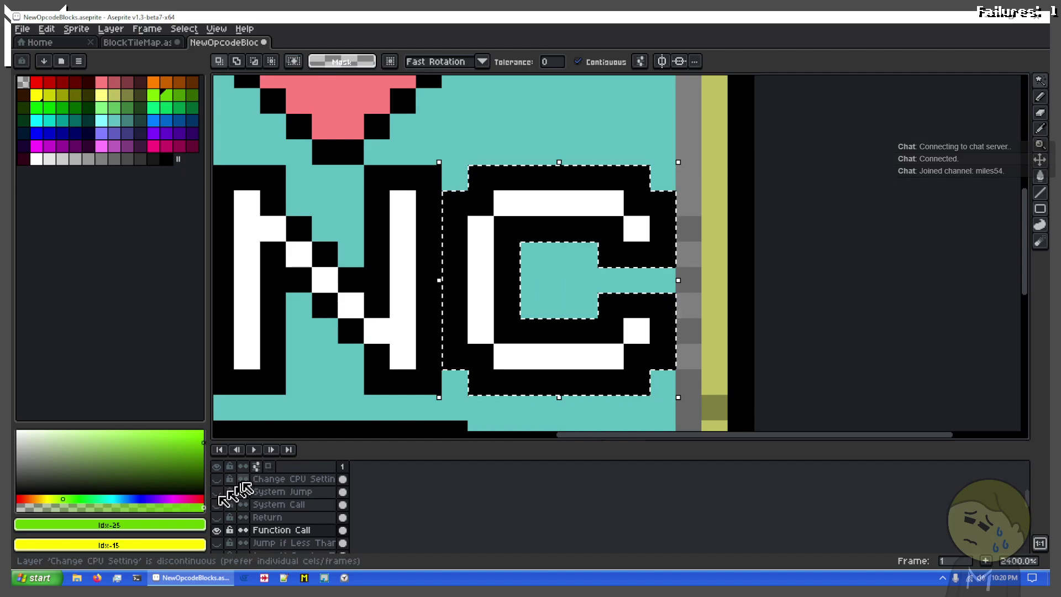
Show the Change CPU Setting layer and paste the letter C onto its green fill at position 3, 11
left_click(255, 479)
left_click(219, 481)
left_click_drag(357, 369, 778, 394)
key("ctrl+v")
left_click_drag(931, 332, 445, 302)
scroll(830, 300, "down", 1)
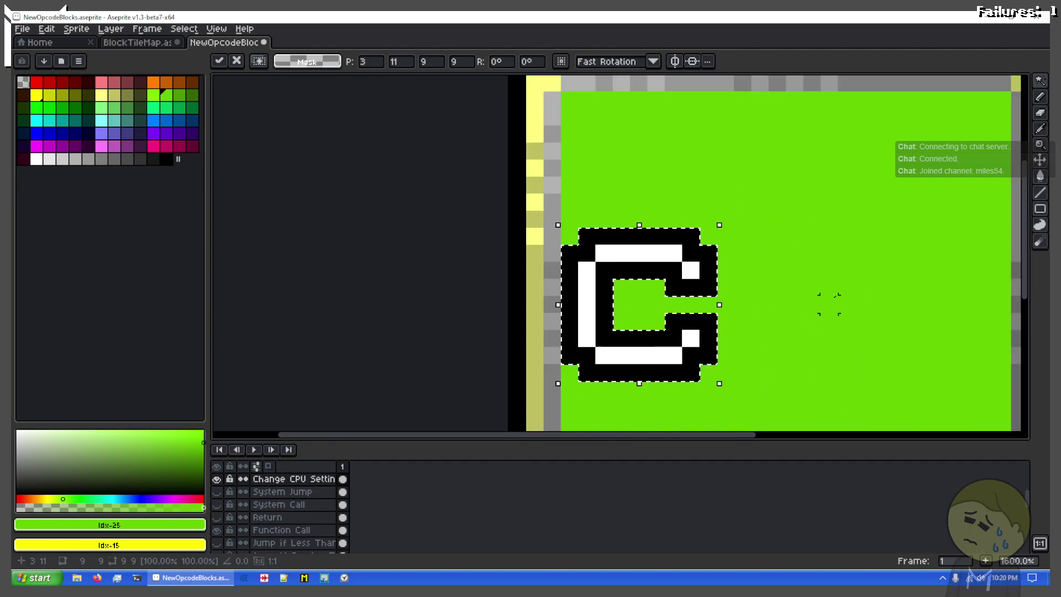
left_click_drag(767, 295, 538, 252)
Toggle the Change CPU Setting layer's visibility to compare the pasted C's placement with the FNC lettering underneath
left_click(217, 480)
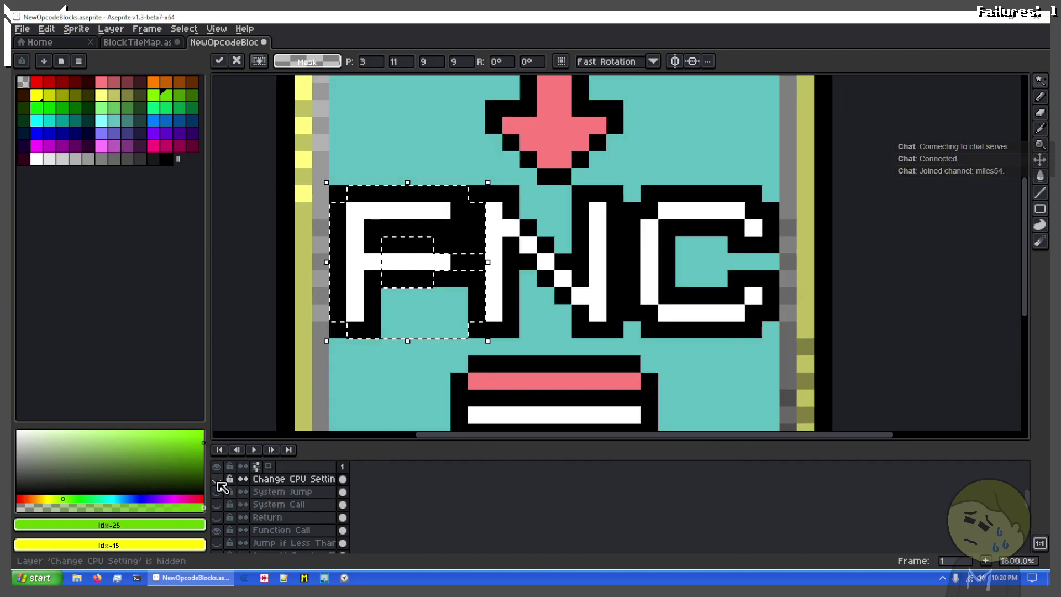
left_click(217, 480)
left_click(217, 480)
left_click(217, 480)
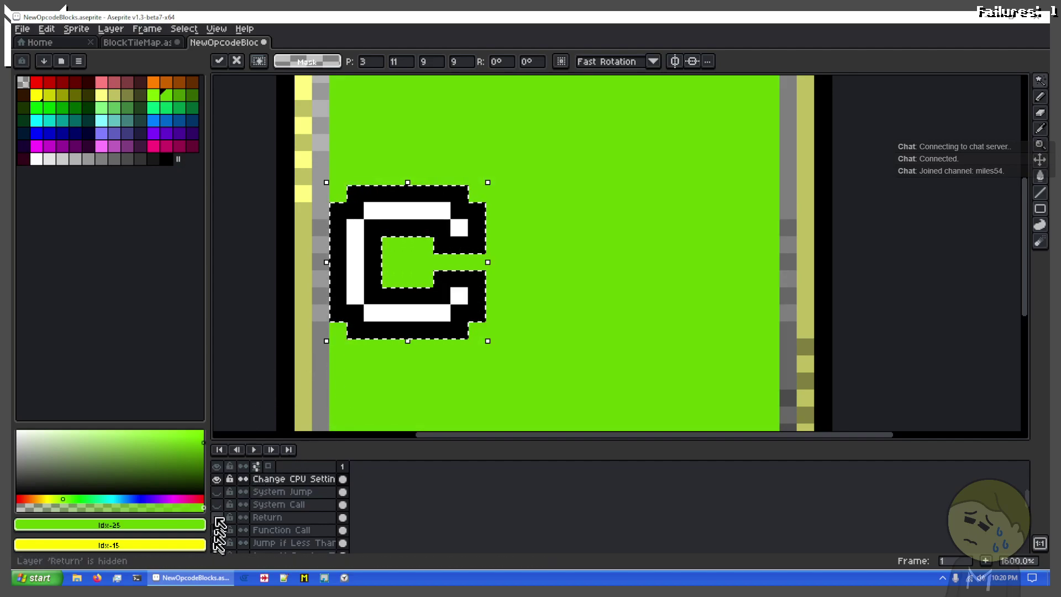
scroll(260, 525, "down", 1)
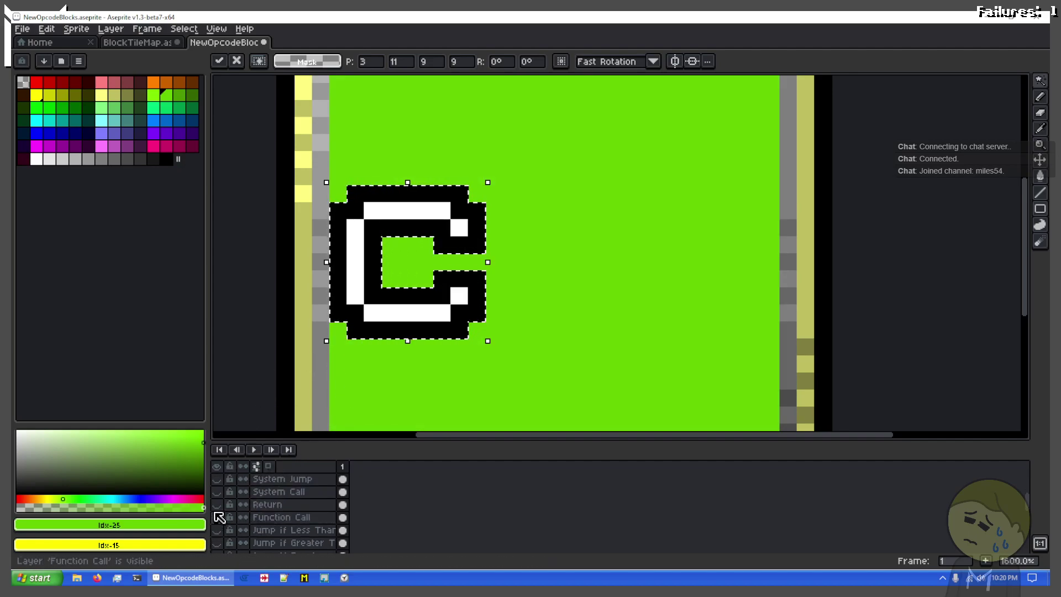
Duplicate the letter C on the Change CPU Setting layer, rotate the copy 90 degrees, and place it at position 20, 11
scroll(220, 532, "down", 1)
scroll(221, 539, "down", 2)
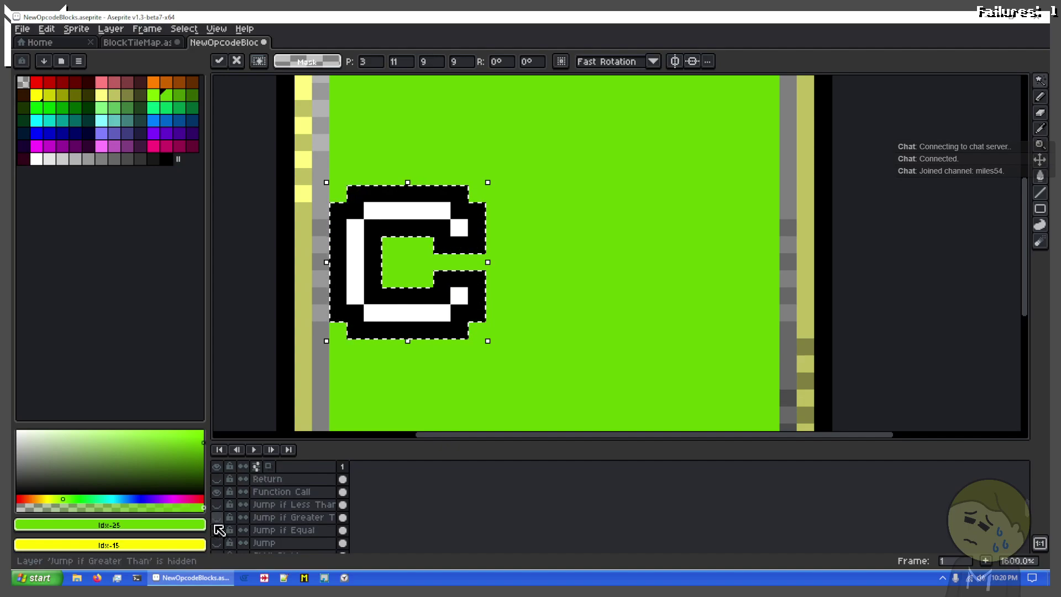
scroll(220, 528, "up", 4)
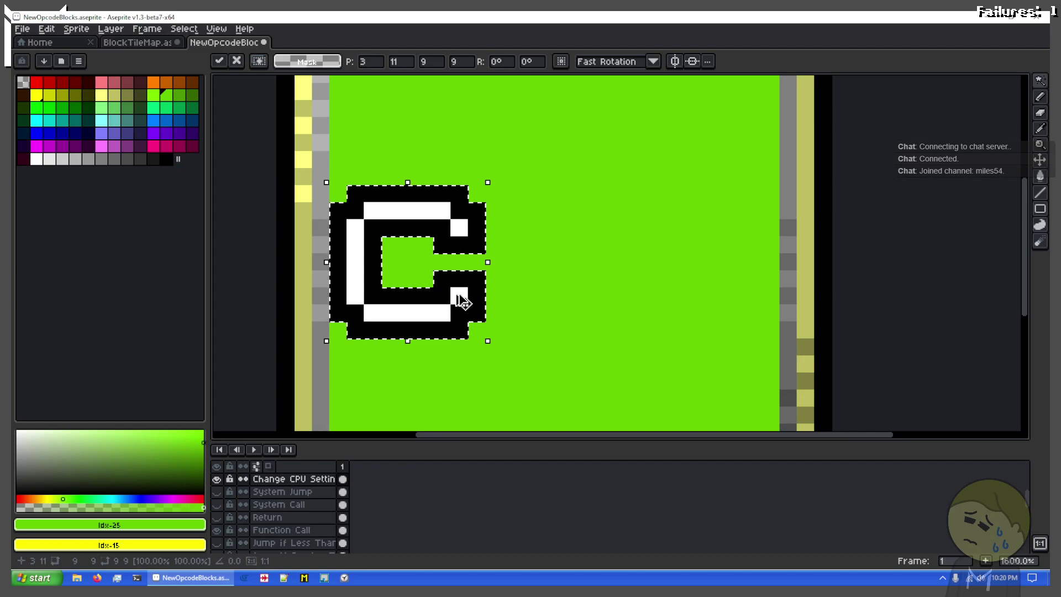
key("w")
left_click_drag(490, 173, 271, 164)
left_click_drag(440, 300, 748, 319)
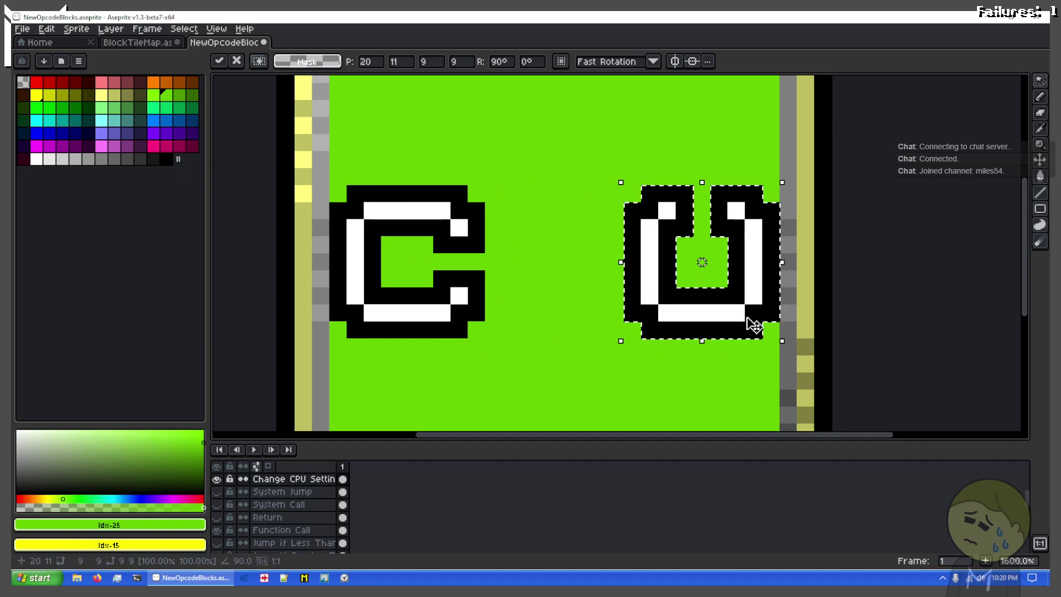
key("ctrl+d")
Rearrange the pixels atop the rotated letter's left arm to square its outer corner and extend the white stroke up one pixel
left_click_drag(685, 182, 665, 217)
scroll(680, 213, "up", 3)
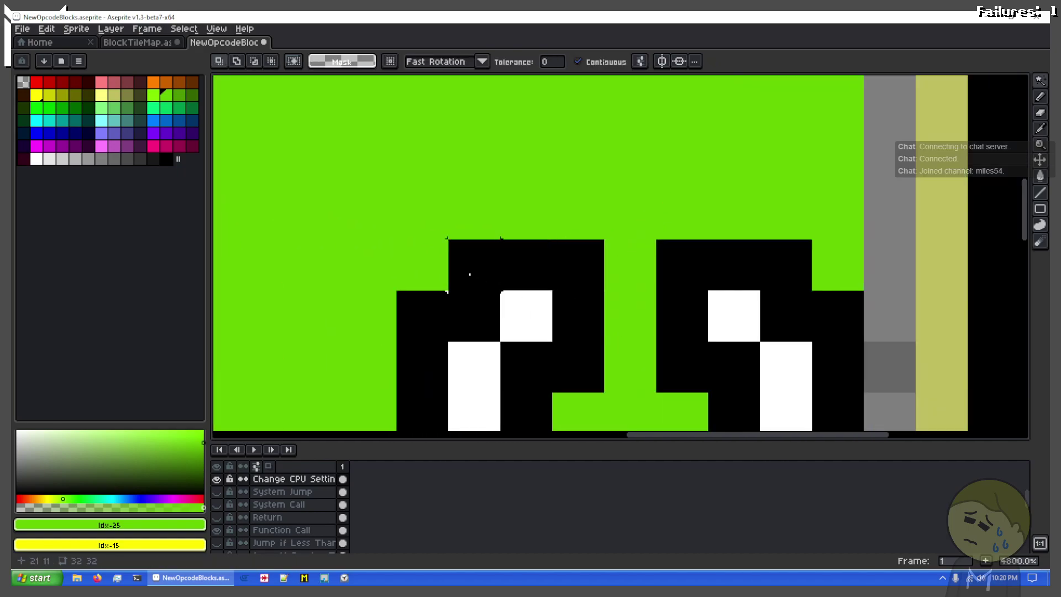
key("m")
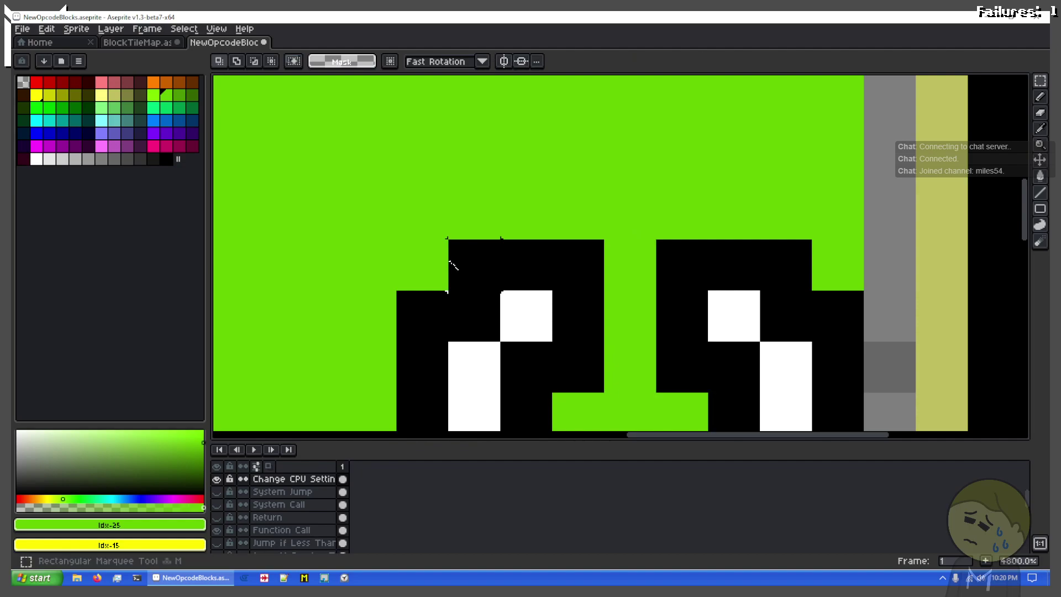
left_click_drag(450, 262, 573, 322)
left_click_drag(572, 369, 454, 320, "shift")
left_click(630, 316)
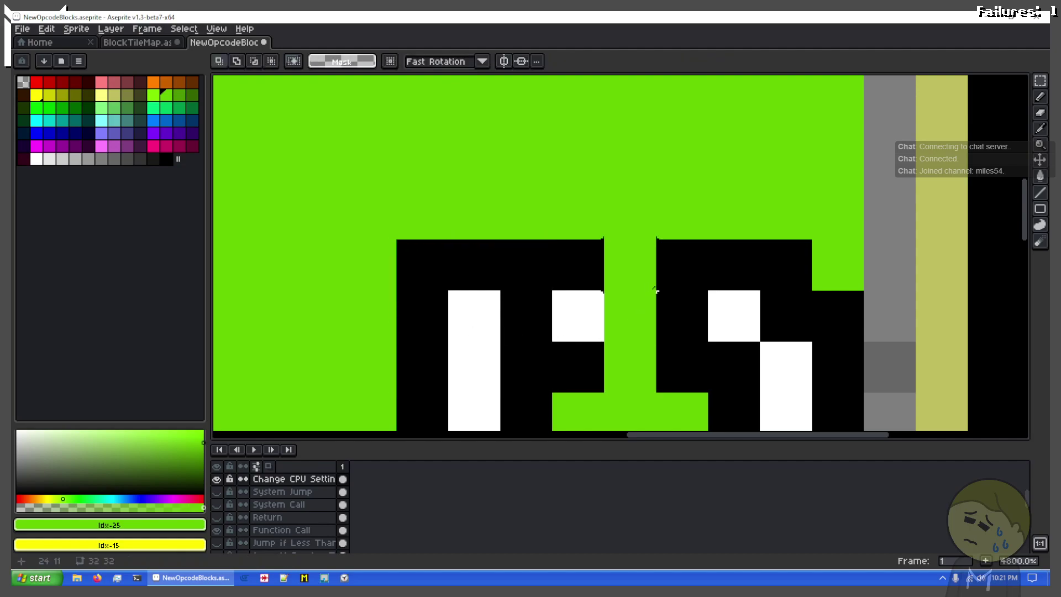
left_click_drag(724, 265, 801, 357)
left_click_drag(683, 268, 738, 307)
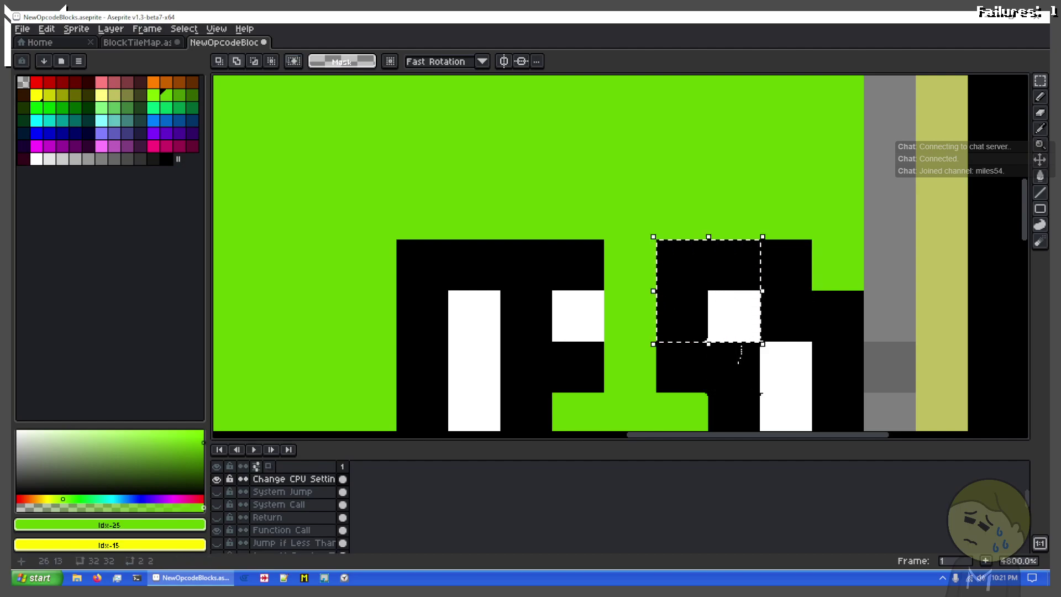
left_click_drag(739, 364, 728, 305)
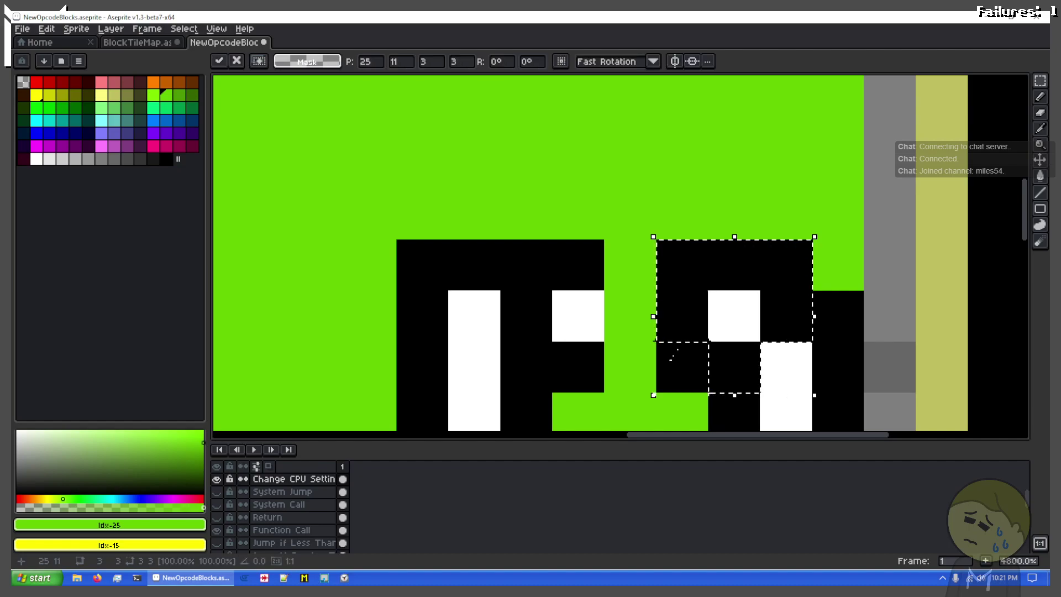
key("alt")
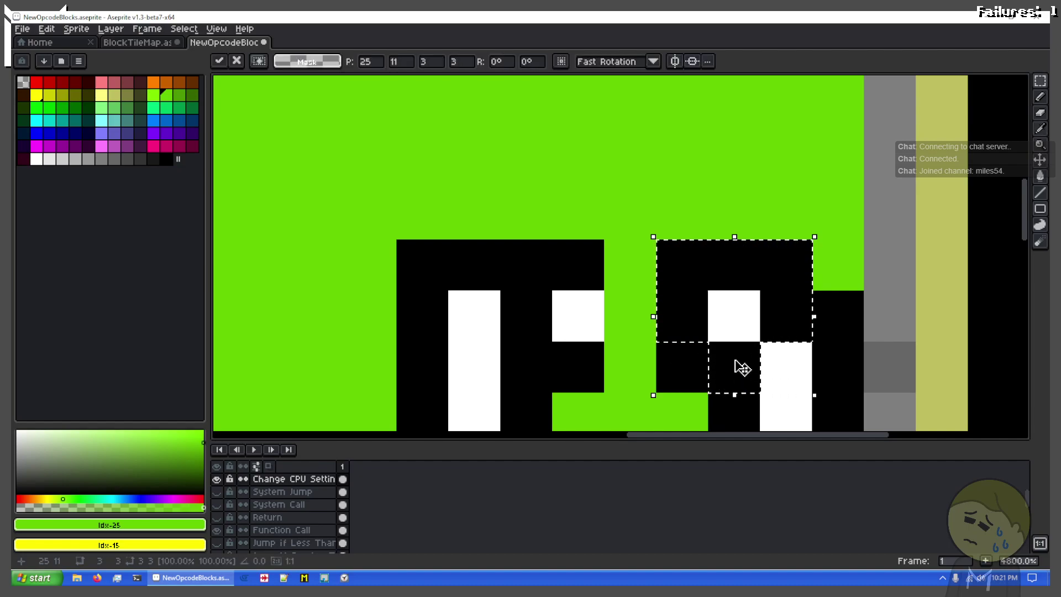
key("ctrl")
key("ctrl+d")
Select the pixels atop the rotated letter's right arm without its white stroke and shift them to mirror the squared left arm
left_click_drag(689, 365, 690, 310)
key("ctrl+z")
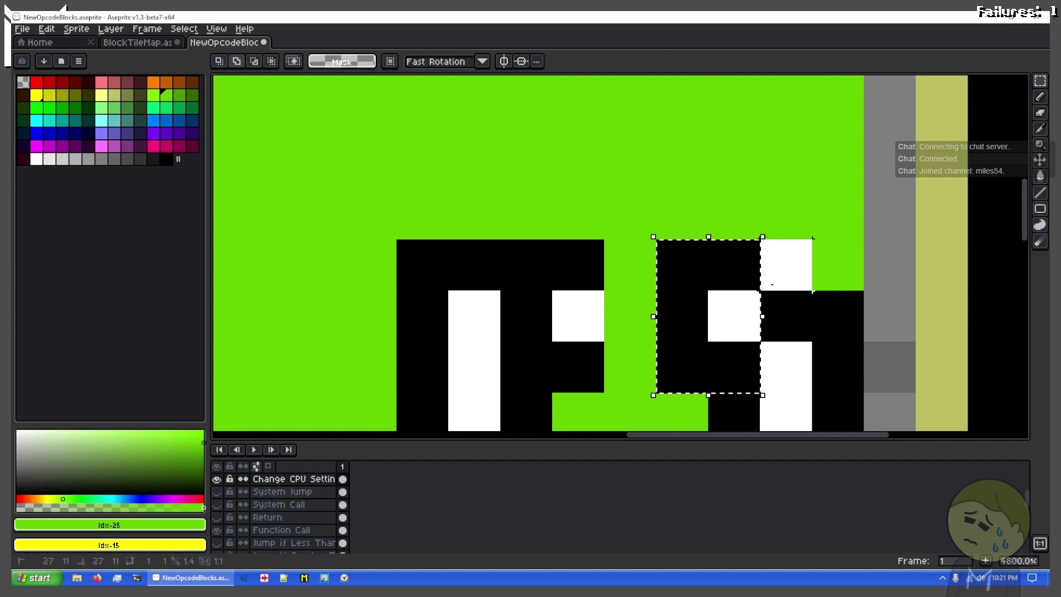
key("alt")
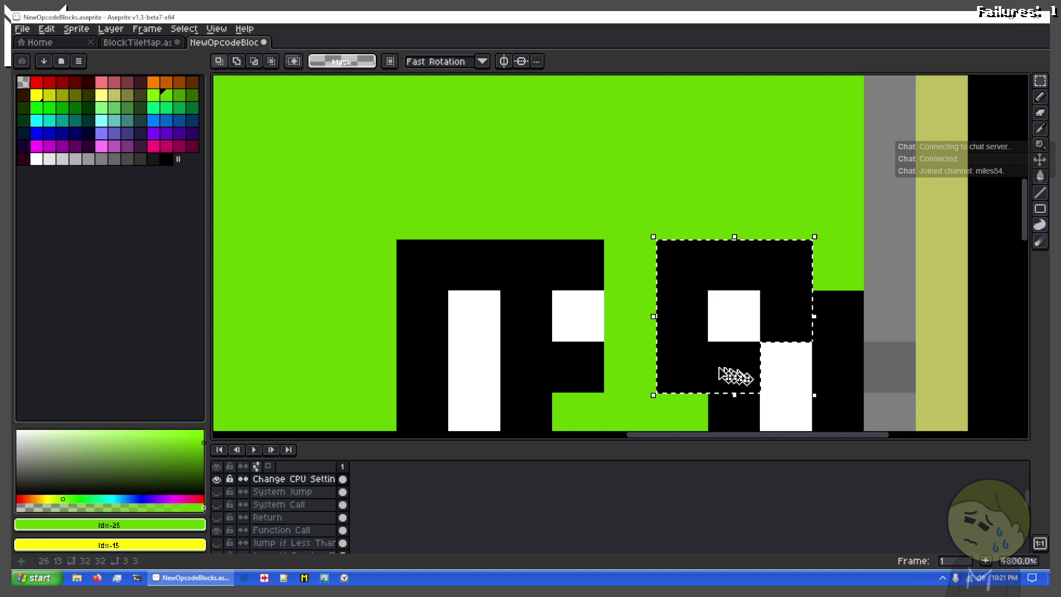
left_click(254, 61)
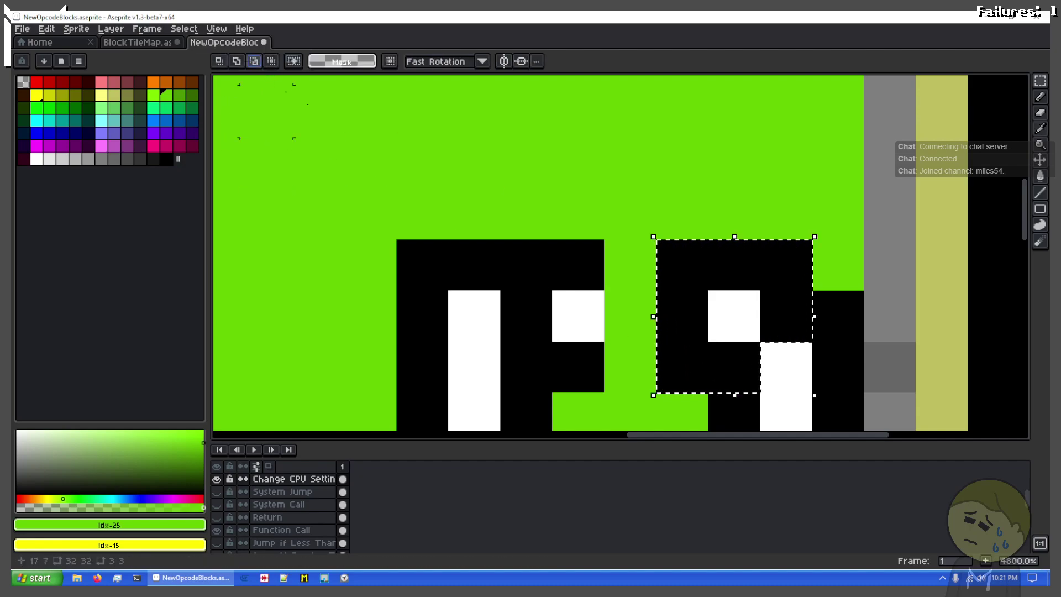
left_click_drag(734, 368, 734, 414)
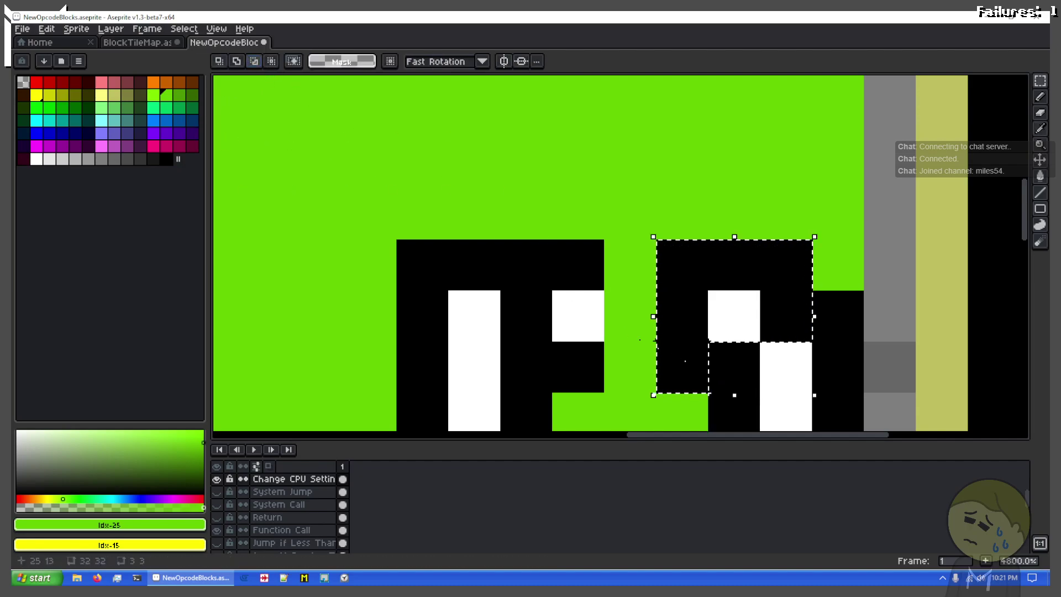
left_click(219, 61)
left_click_drag(752, 294, 796, 310)
left_click(676, 317)
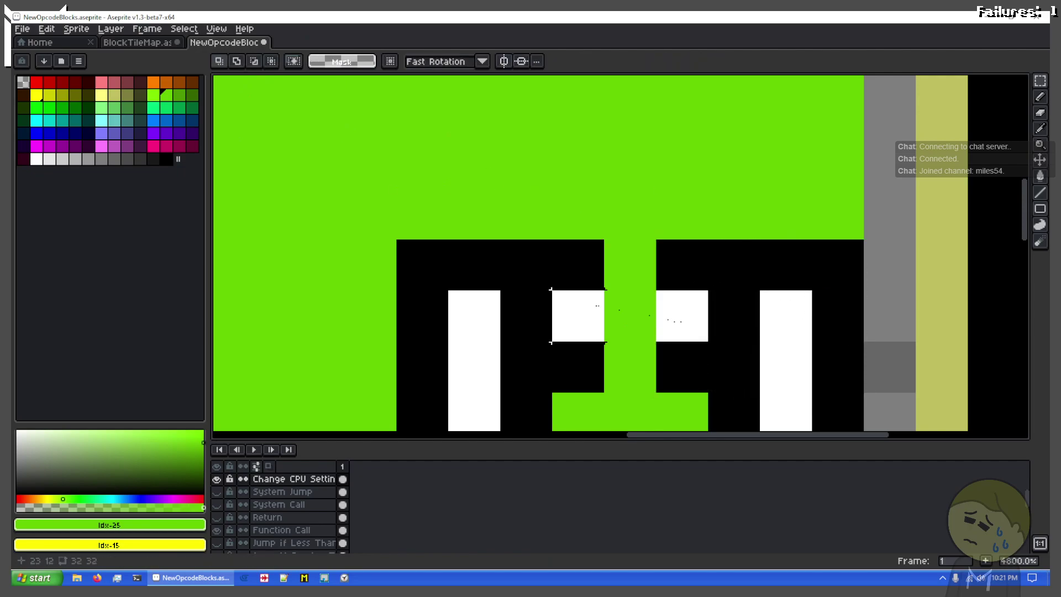
Hide the Function Call layer and paint the inner hooks of the rotated letter green to leave a straight-armed U
key("b")
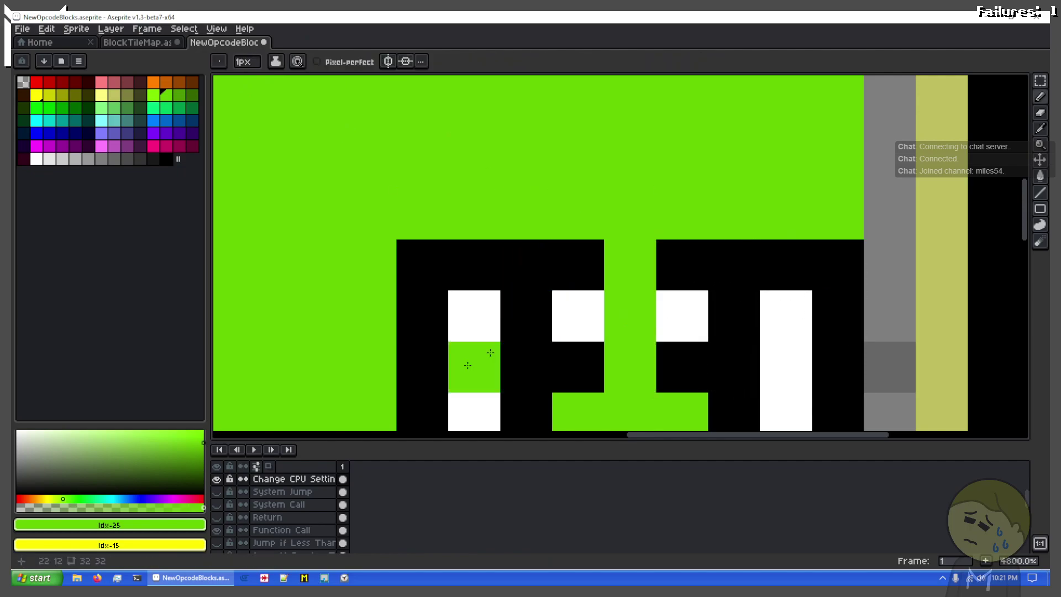
left_click(217, 530)
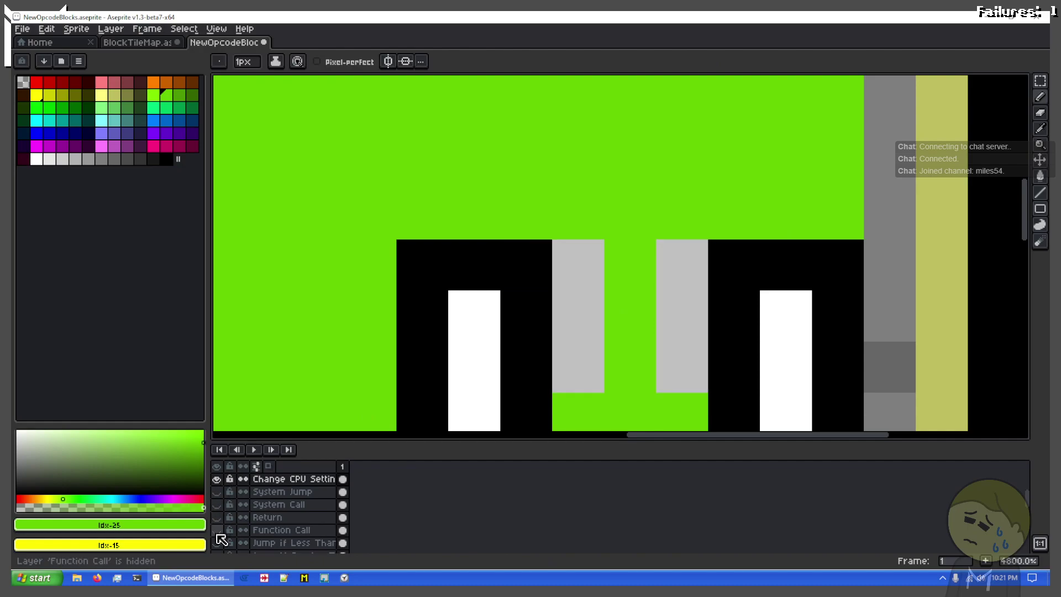
mouse_move(578, 264)
left_mouse_down()
mouse_move(574, 381)
mouse_move(664, 366)
mouse_move(669, 270)
left_mouse_up()
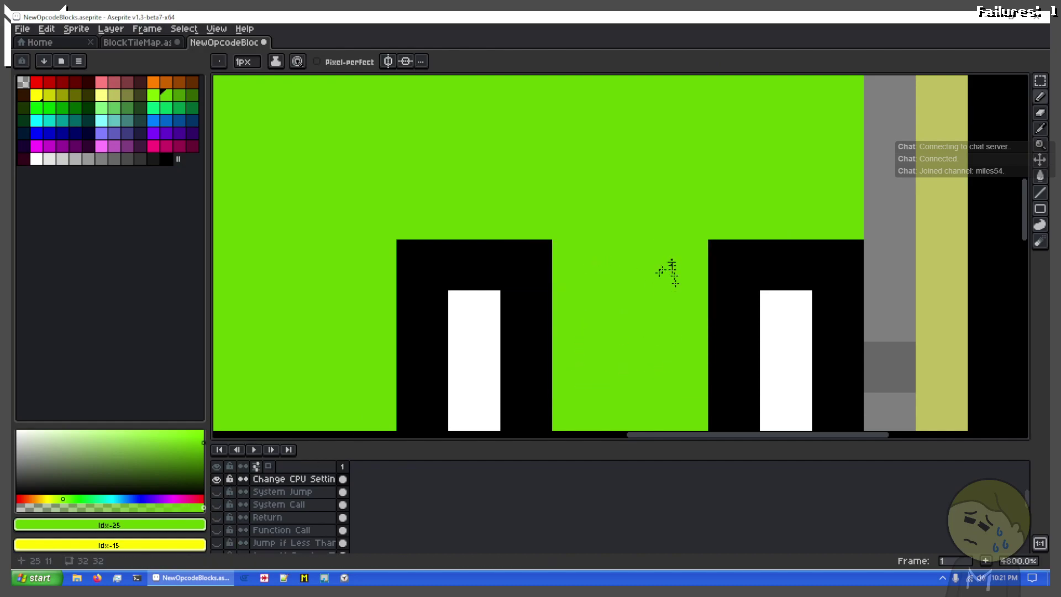
scroll(622, 315, "down", 2)
left_click_drag(543, 393, 658, 262)
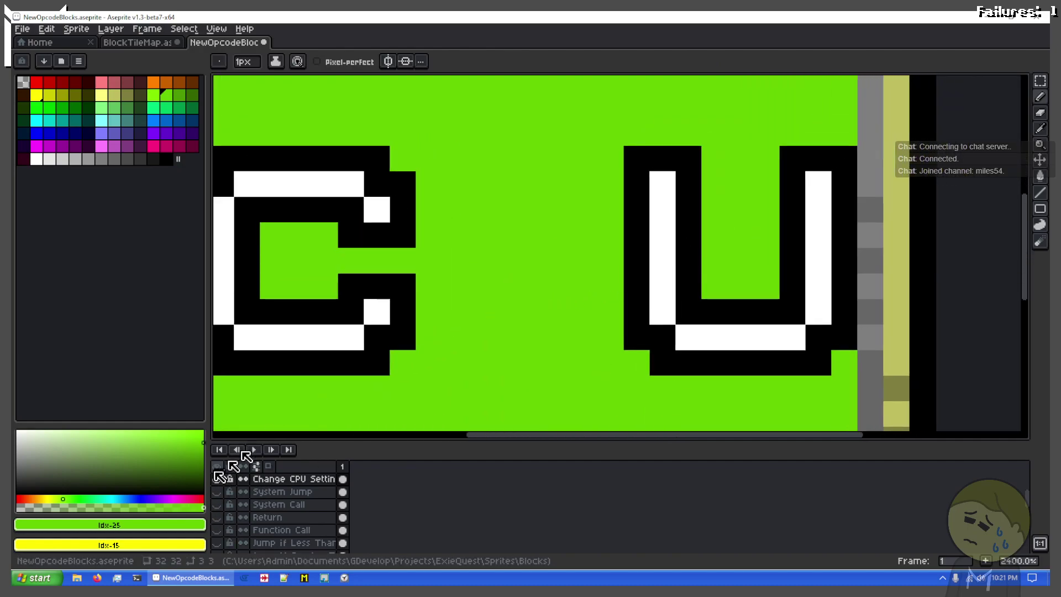
Hide the Change CPU Setting layer and show the Pop layer to reach its POP lettering
left_click(216, 479)
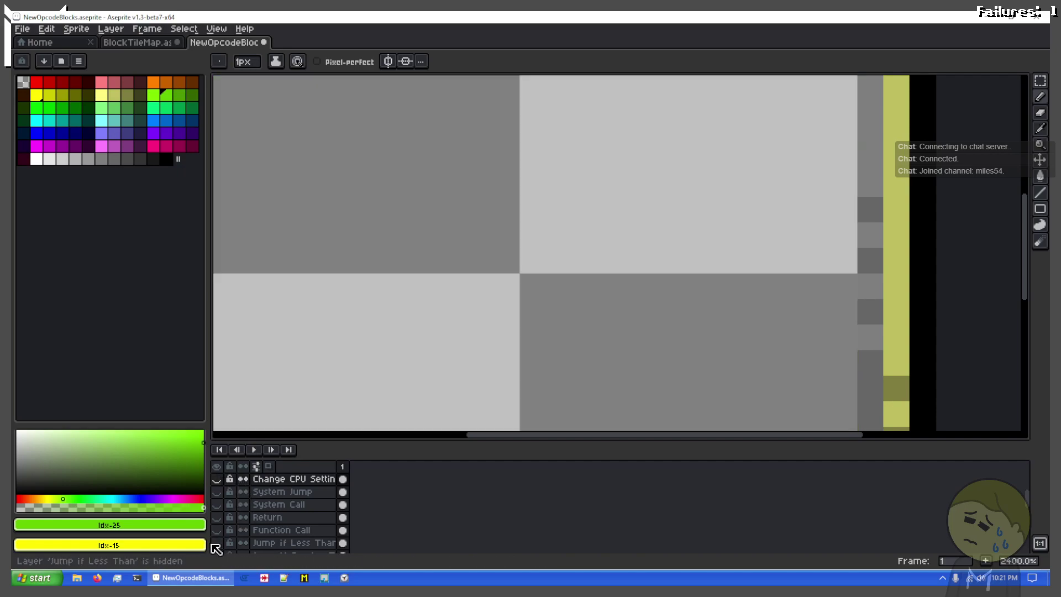
scroll(232, 542, "down", 2)
scroll(244, 541, "down", 5)
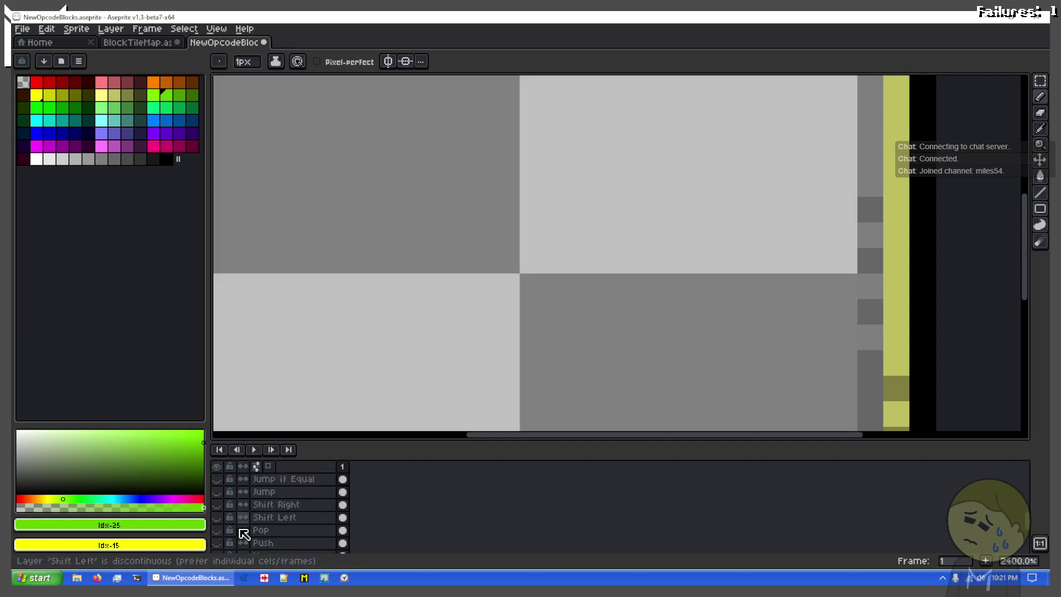
left_click(225, 534)
scroll(225, 534, "up", 4)
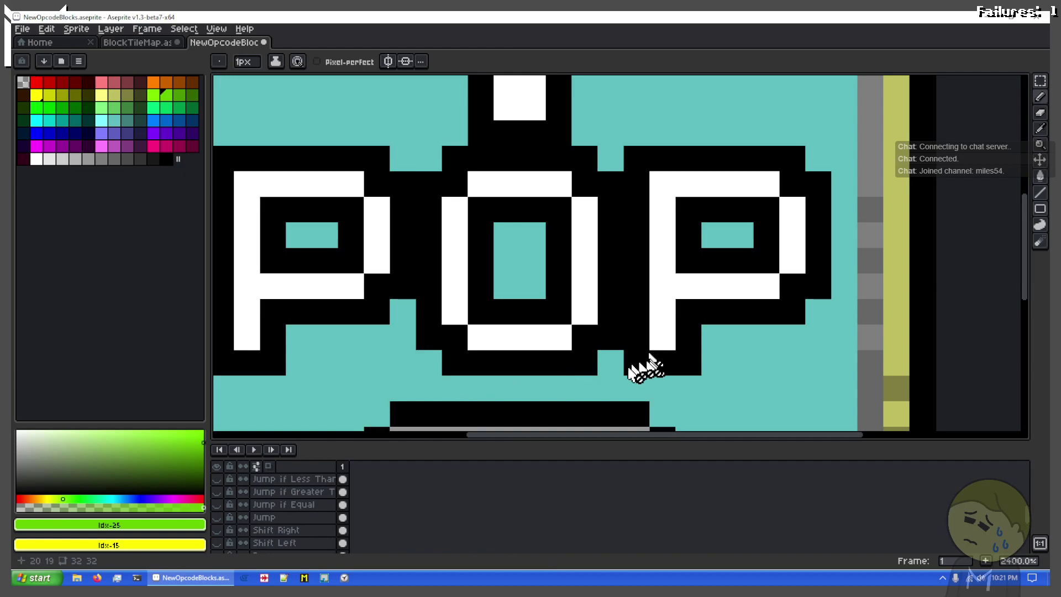
Select the last P of POP as an 8 by 9 pixel shape, leaving out the teal background and the letter's hole
key("m")
scroll(623, 362, "down", 3)
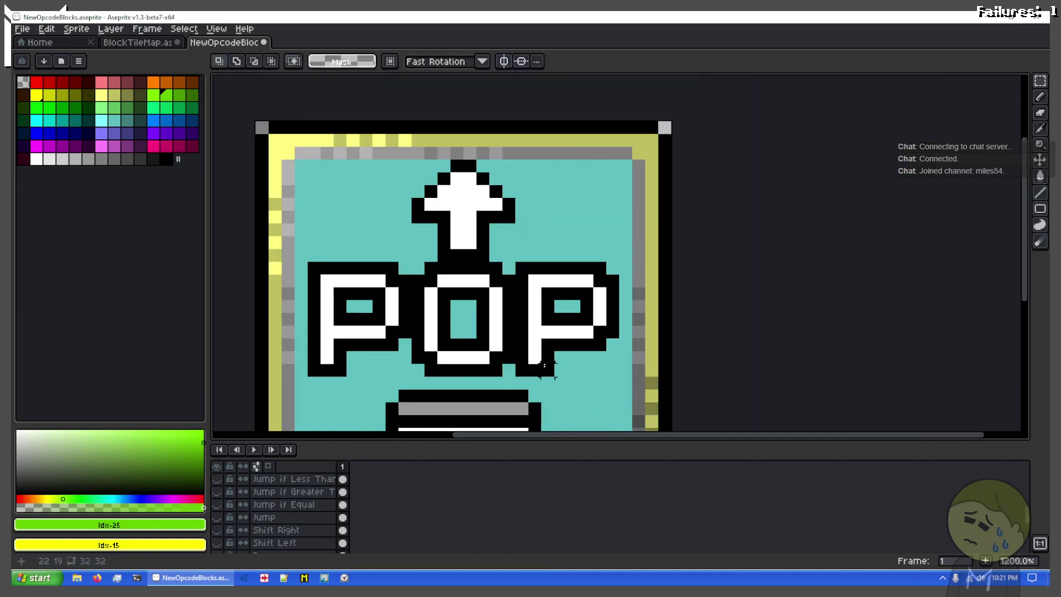
scroll(544, 365, "up", 3)
left_click_drag(545, 365, 553, 168)
left_click_drag(554, 164, 511, 267)
left_click_drag(511, 268, 561, 160)
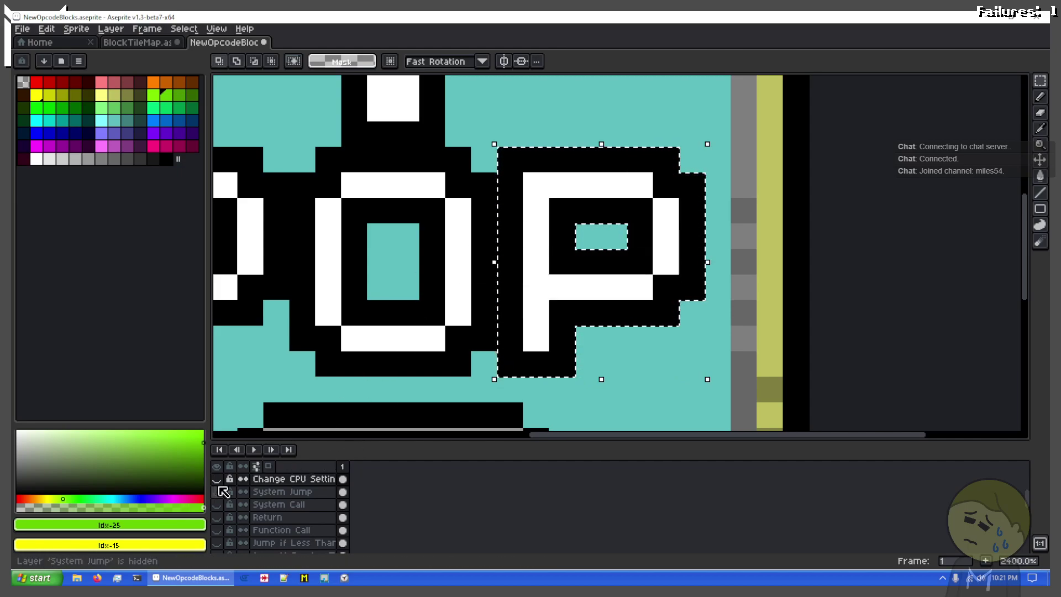
Make the Pop layer active and copy the selected letter P
scroll(249, 505, "down", 3)
scroll(256, 524, "down", 2)
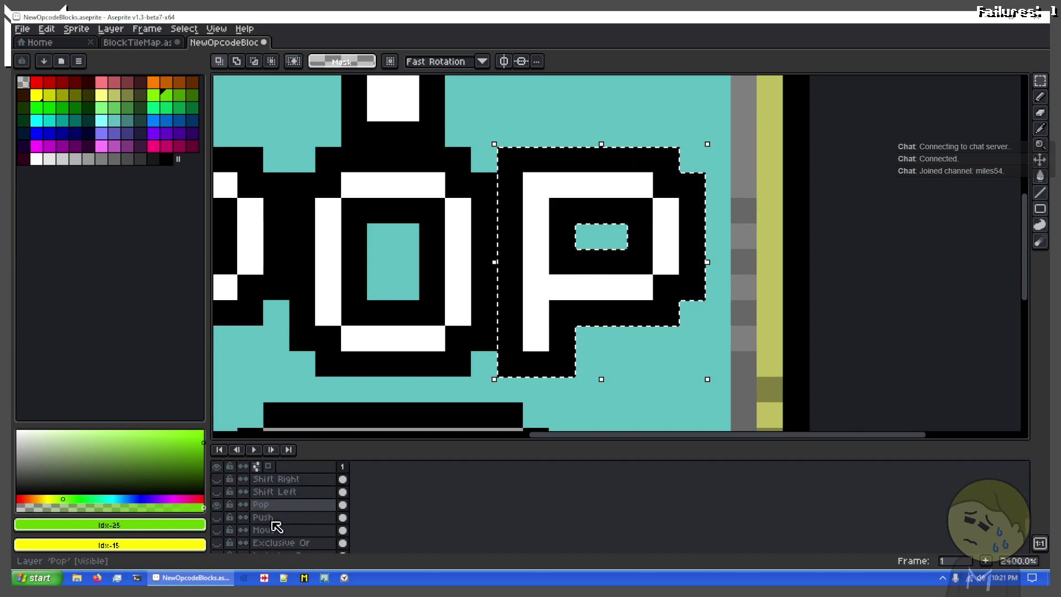
left_click(288, 505)
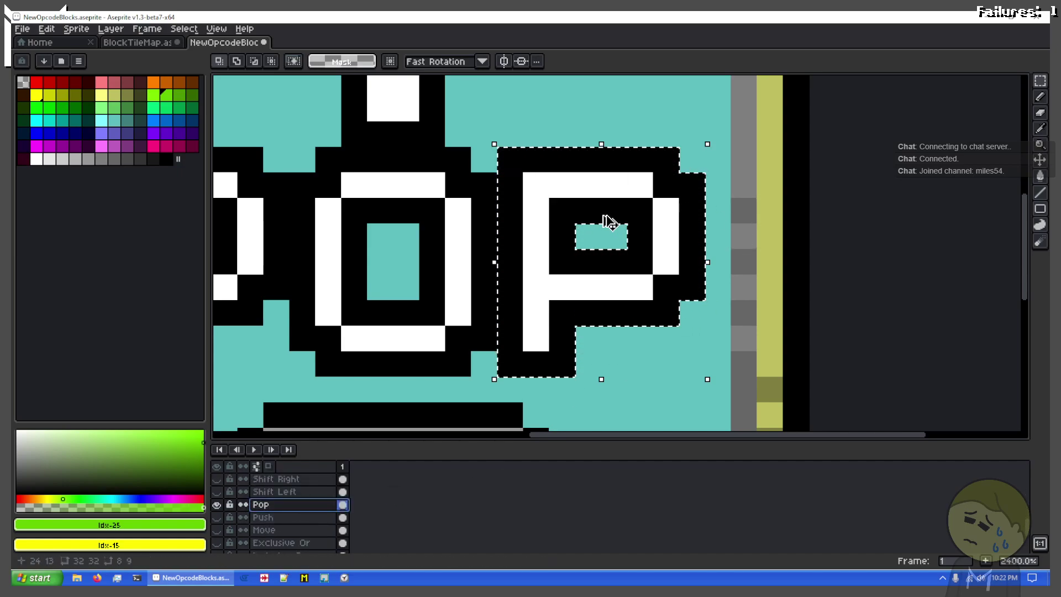
left_click(614, 235)
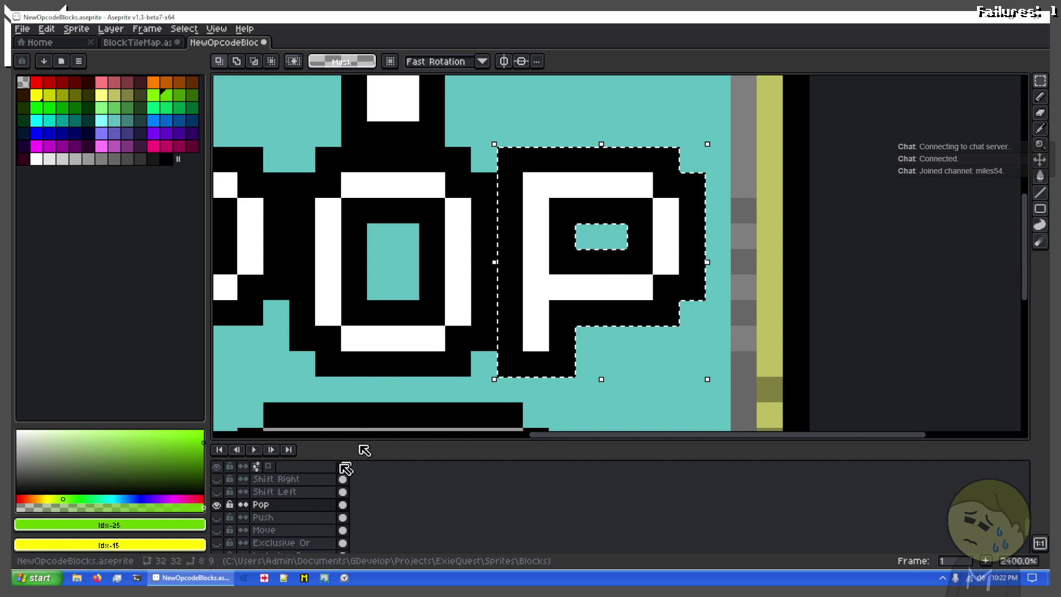
Show the Change CPU Setting layer, paste the P between C and U at position 12, 11, and deselect it
scroll(232, 514, "up", 5)
scroll(224, 511, "up", 2)
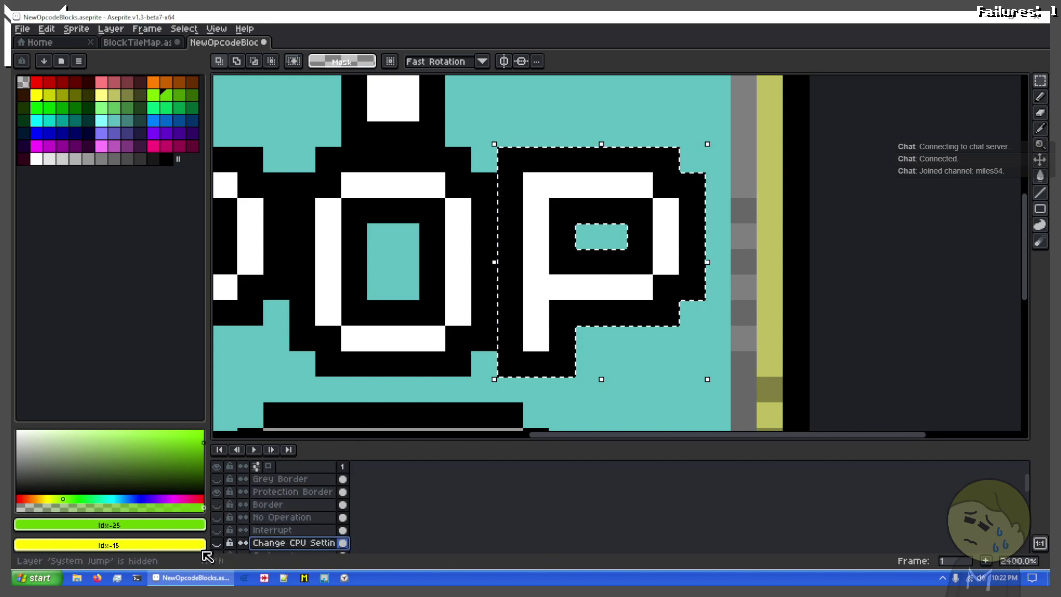
left_click(217, 543)
key("ctrl+v")
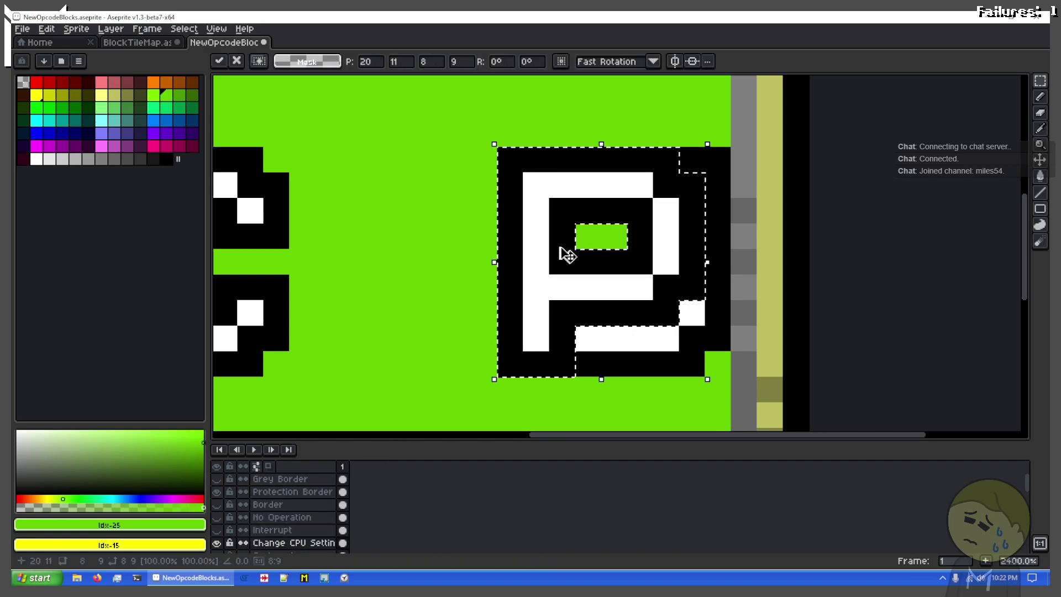
left_click_drag(535, 249, 322, 258)
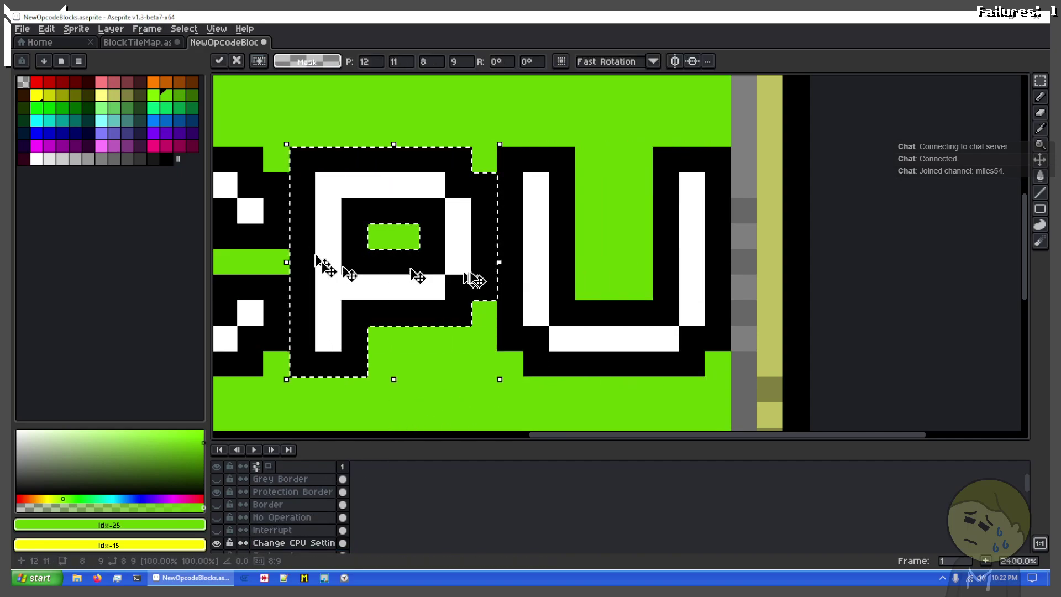
scroll(687, 256, "down", 2)
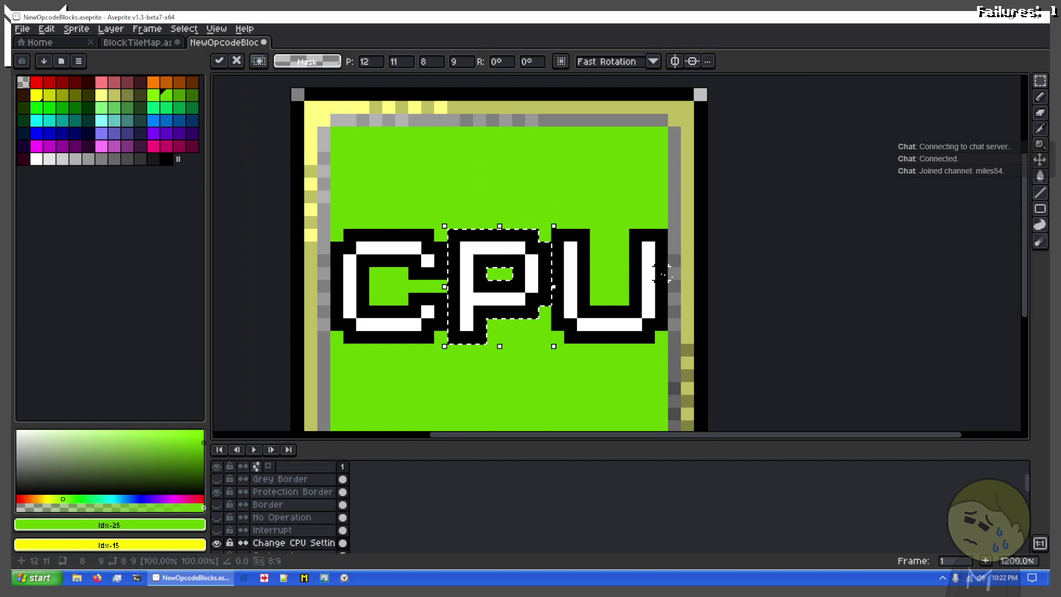
left_click_drag(466, 165, 546, 153)
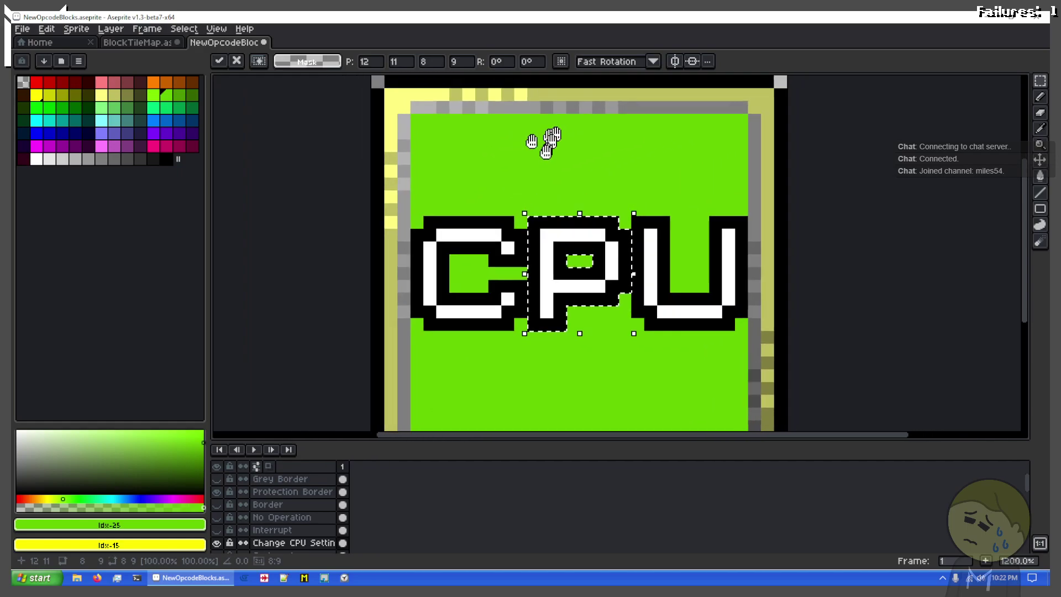
left_click(547, 185)
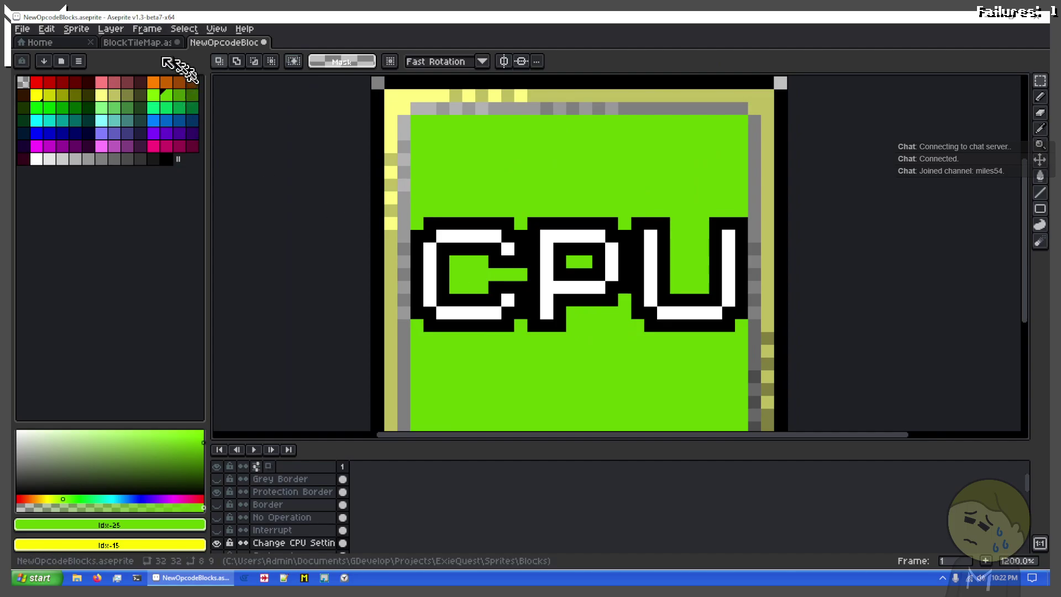
Switch to BlockTileMap and examine the finished opcode blocks as a reference for the CPU block's design
left_click(138, 42)
scroll(547, 263, "down", 4)
left_click_drag(758, 238, 594, 279)
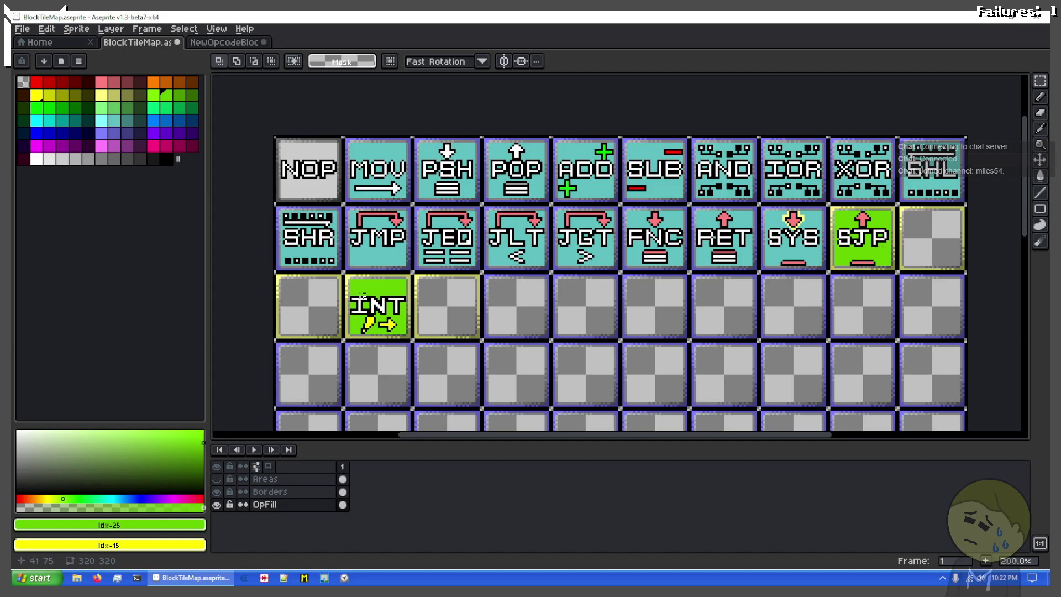
Switch to NewOpcodeBlocks and try filling the CPU block's green background with dark grey, palette index 92
left_click(227, 42)
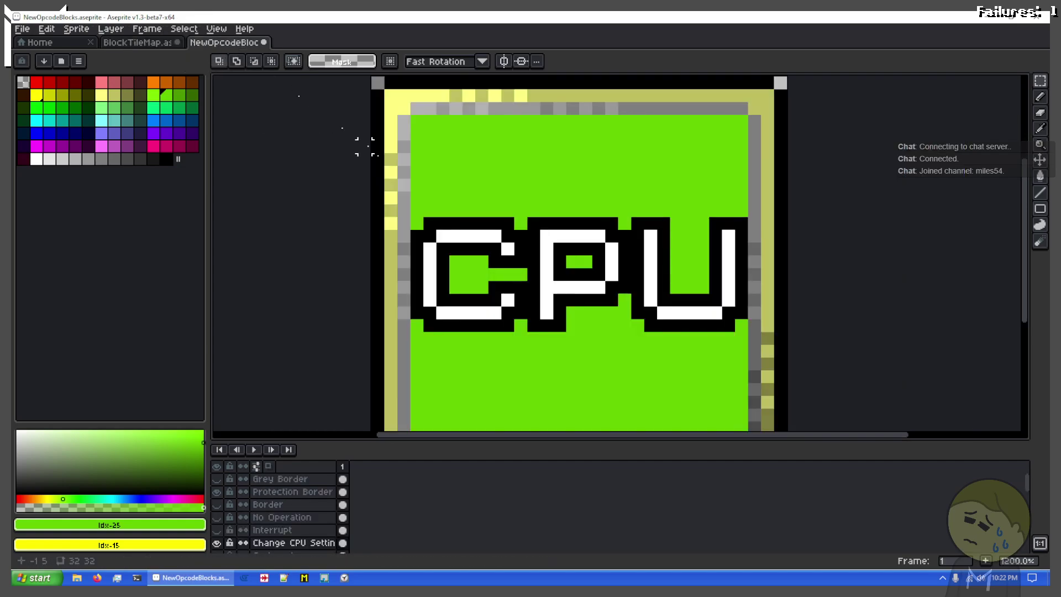
left_click(127, 159)
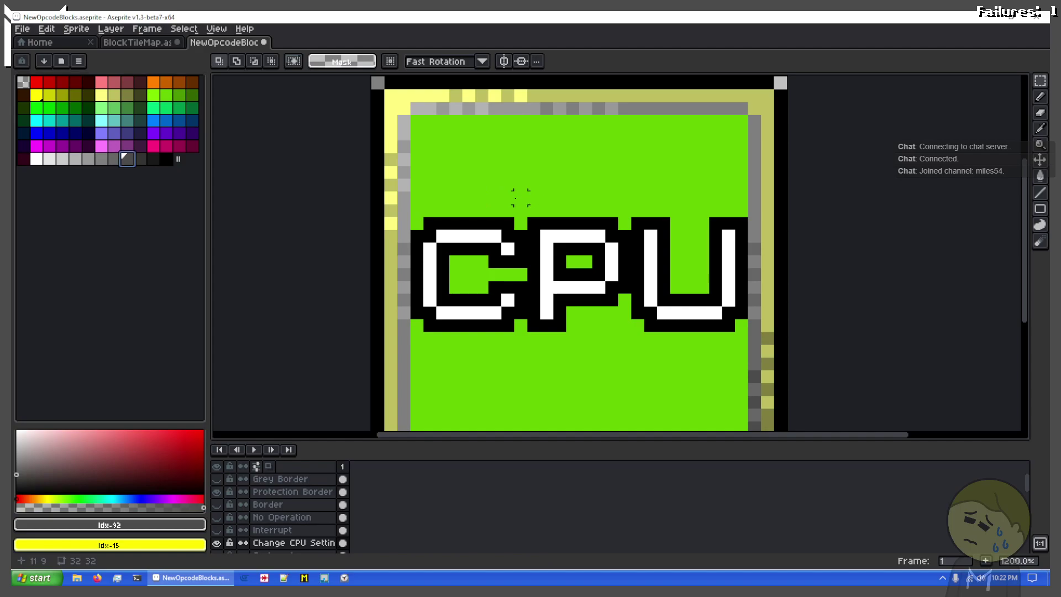
key("v")
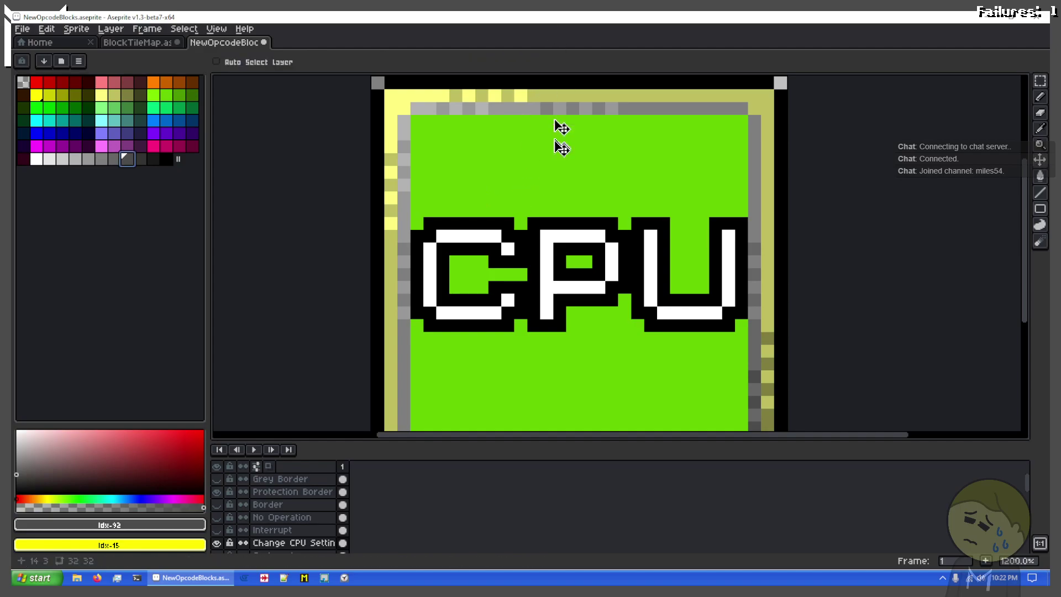
key("g")
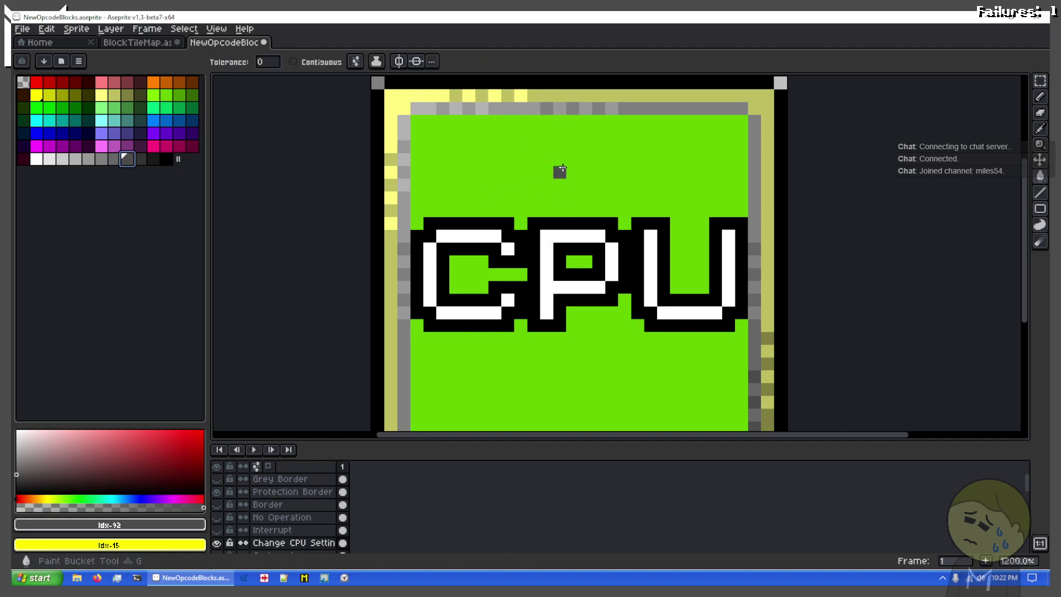
left_click(558, 200)
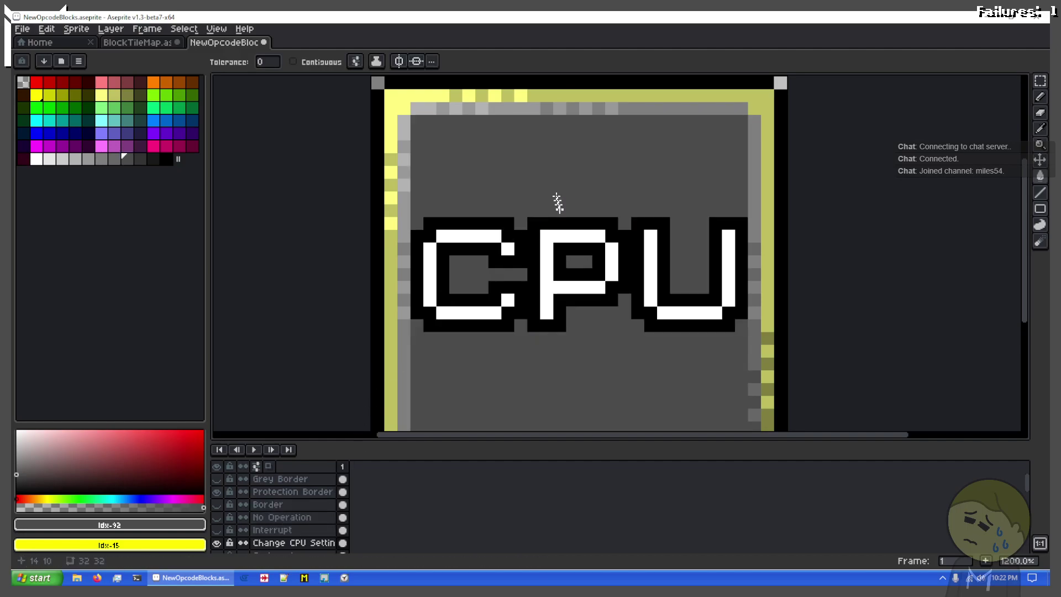
Try refilling the CPU block's background with the darker grey, palette index 93
scroll(597, 310, "down", 2)
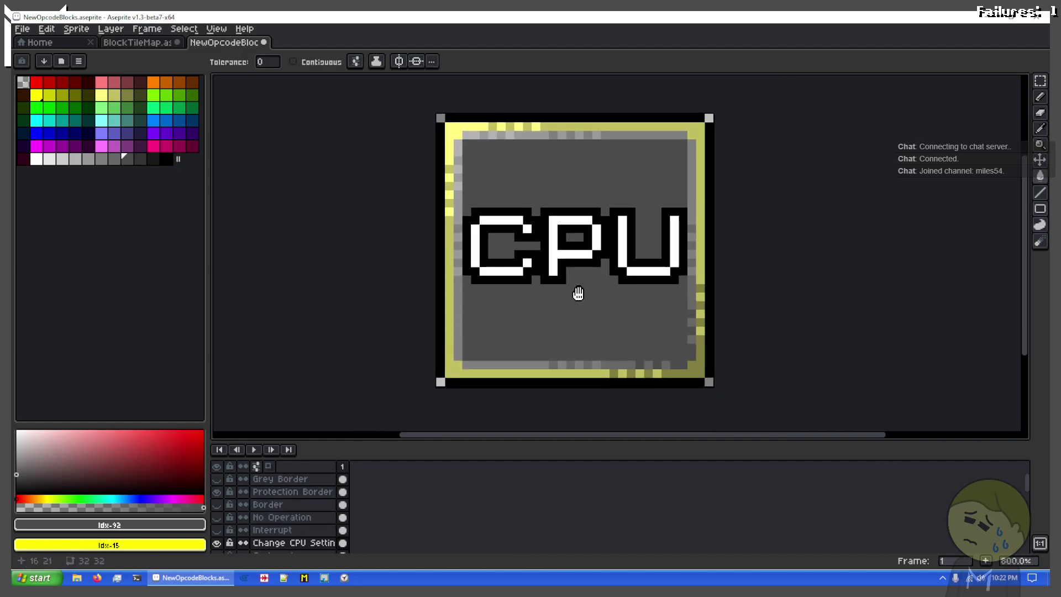
left_click(137, 159)
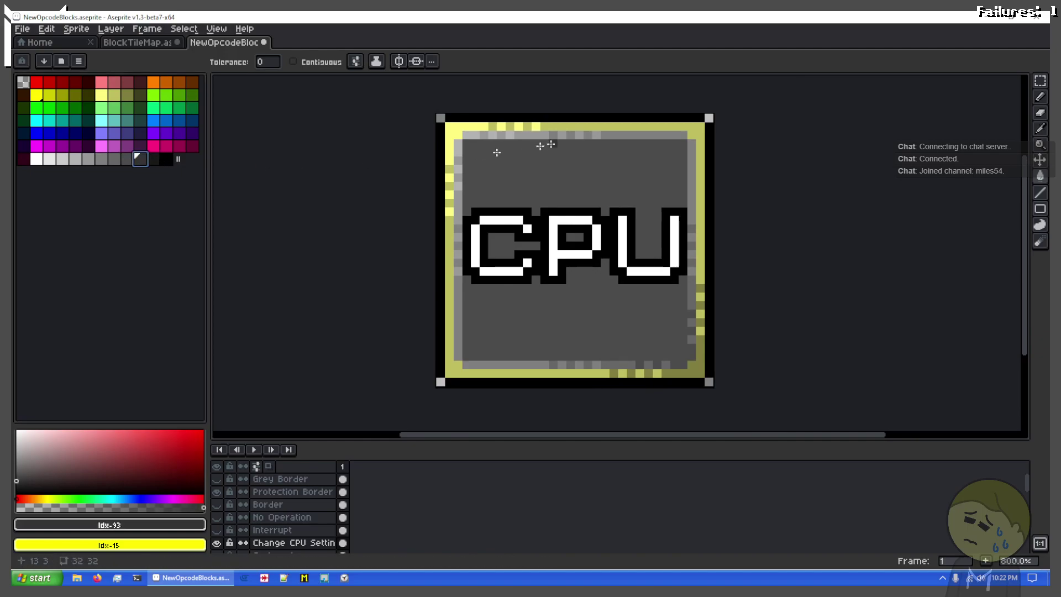
left_click(586, 153)
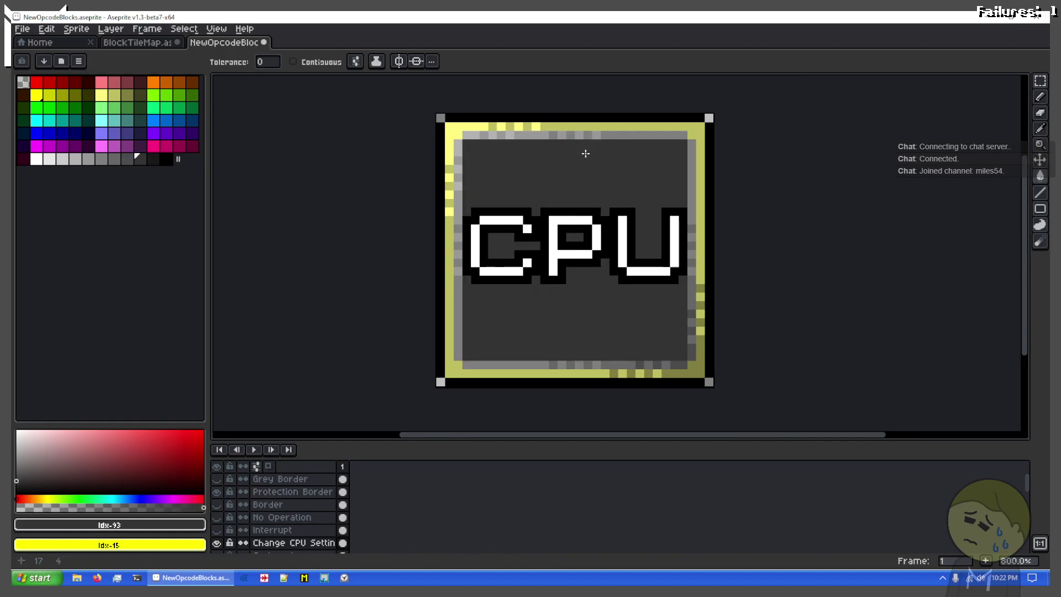
Show the System Jump layer in place of Change CPU Setting and try filling its green background with grey index 93
left_click(217, 498)
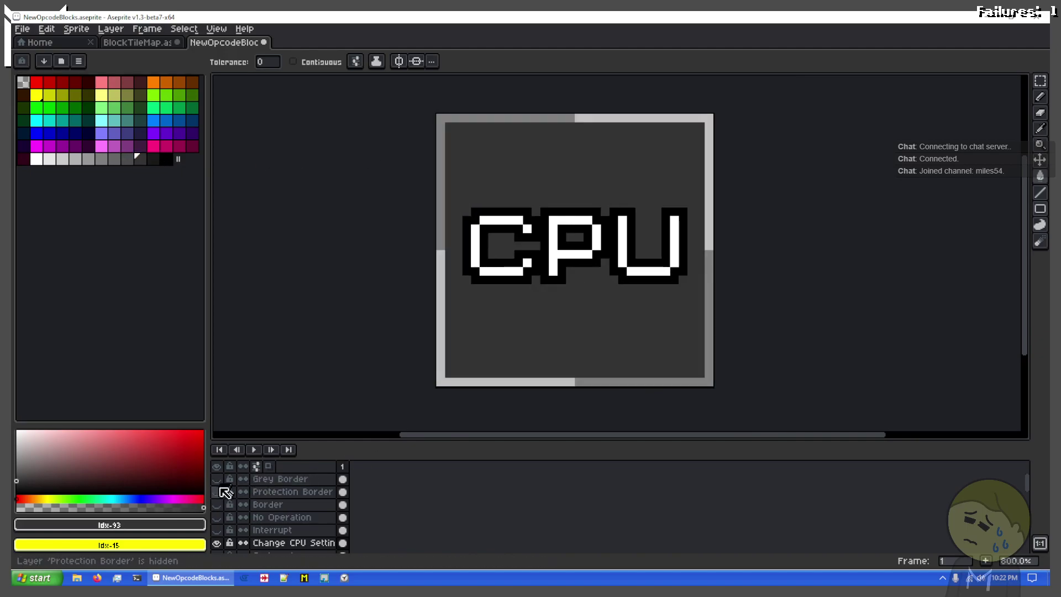
left_click(218, 492)
scroll(238, 522, "down", 1)
scroll(229, 520, "down", 1)
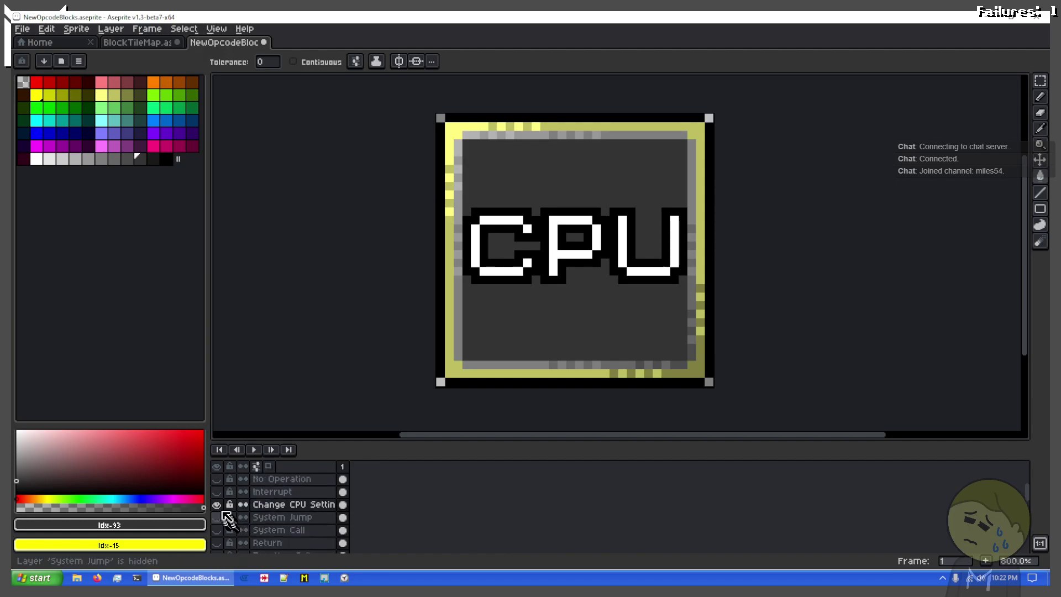
left_click(217, 518)
left_click(217, 505)
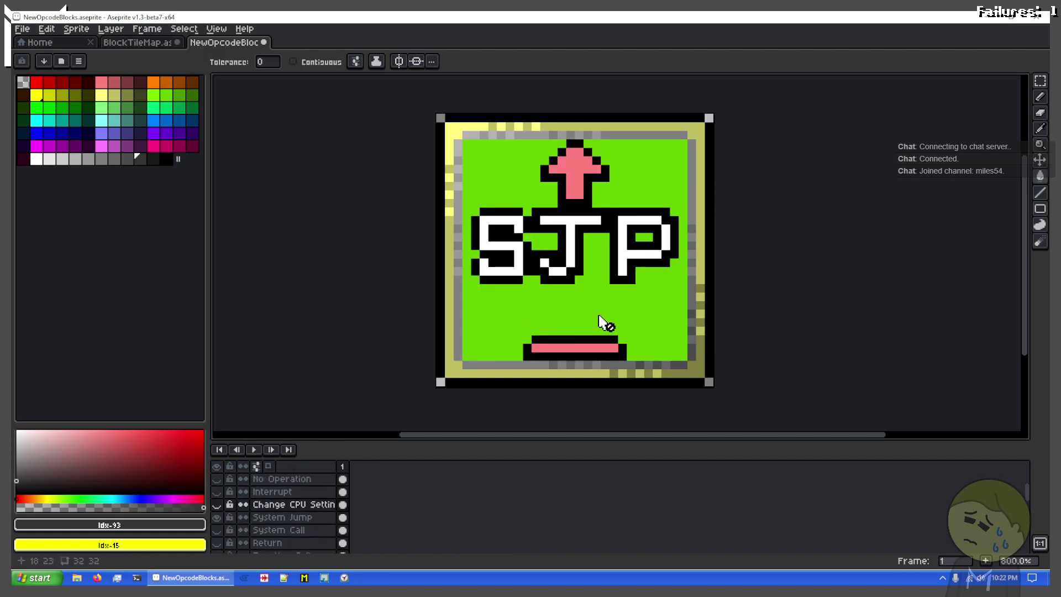
left_click(282, 517)
left_click(618, 304)
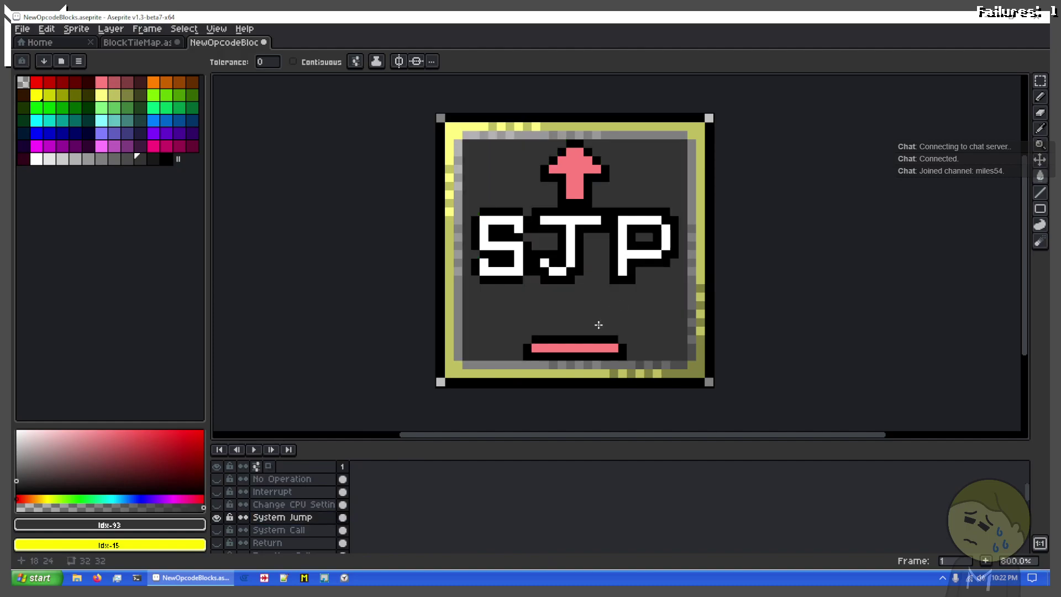
Undo the grey background fills, clear the selection, and show the Change CPU Setting layer again
key("ctrl+z")
key("ctrl+z")
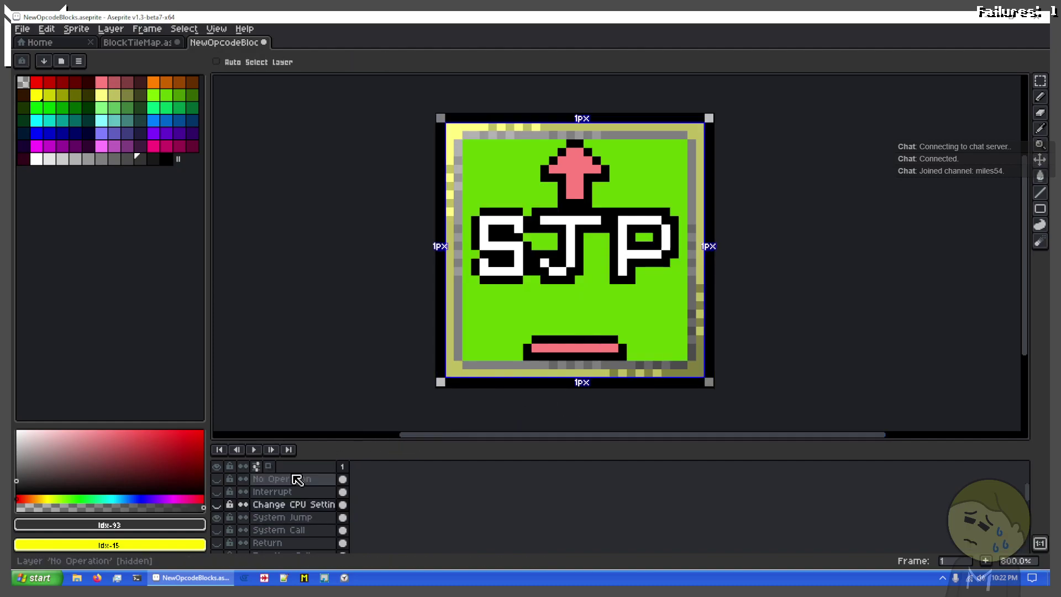
key("ctrl+d")
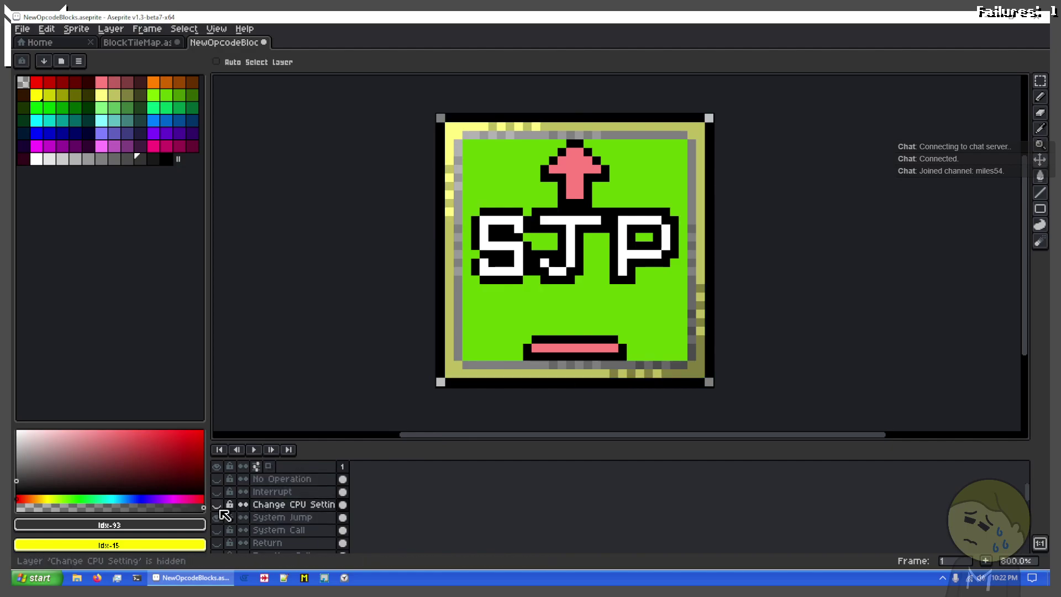
left_click(217, 504)
Pencil the lower half of a chip shape above the CPU lettering in grey index 93, with rows 8, 6 and 2 pixels wide
key("g")
scroll(608, 331, "up", 2)
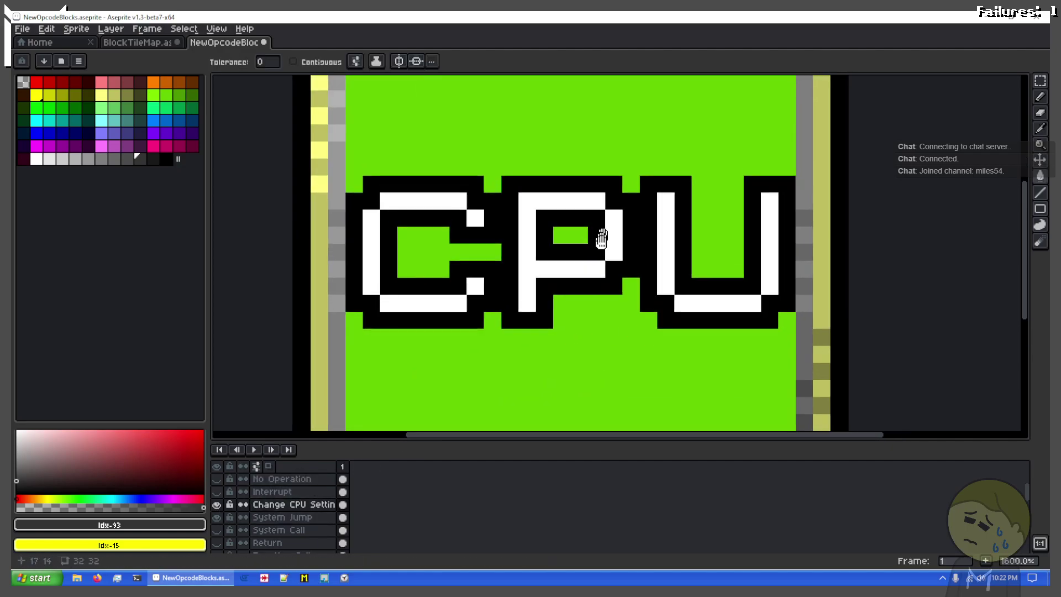
scroll(553, 265, "down", 1)
scroll(530, 293, "up", 1)
scroll(529, 292, "up", 1)
scroll(530, 292, "down", 1)
scroll(538, 255, "up", 1)
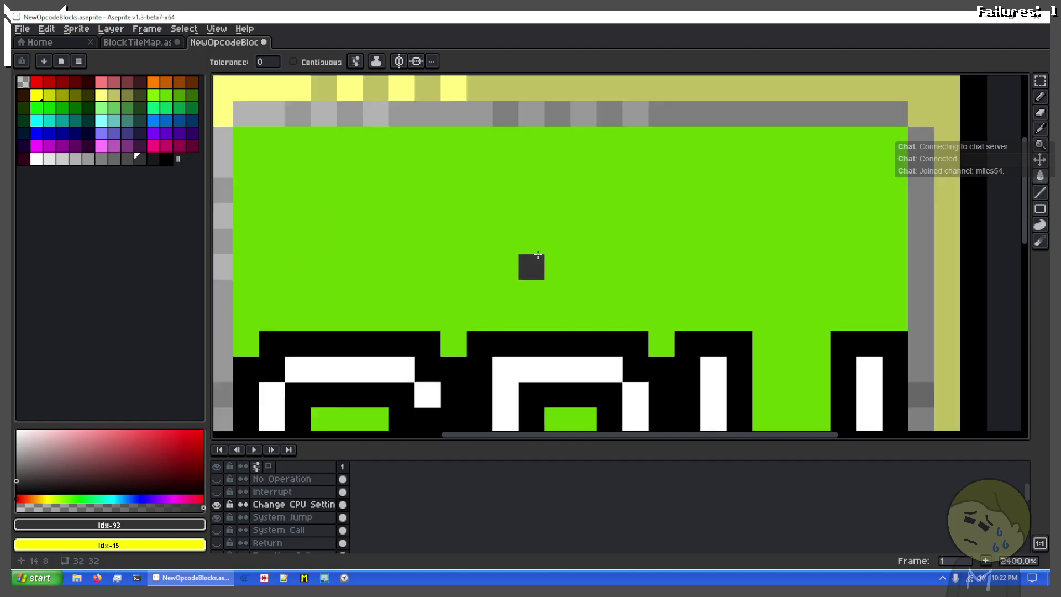
key("b")
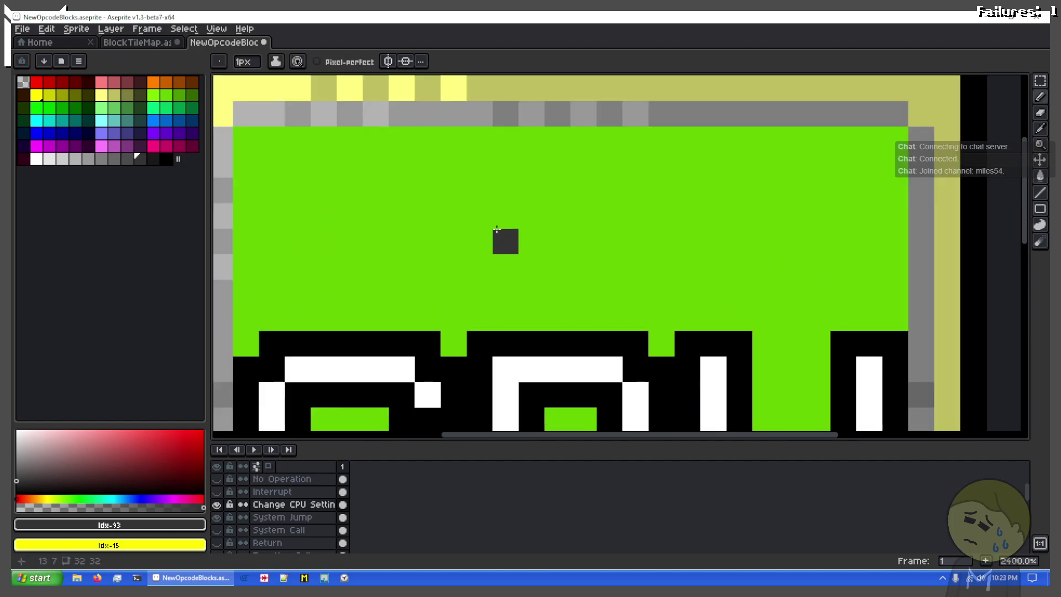
left_click_drag(477, 217, 611, 222)
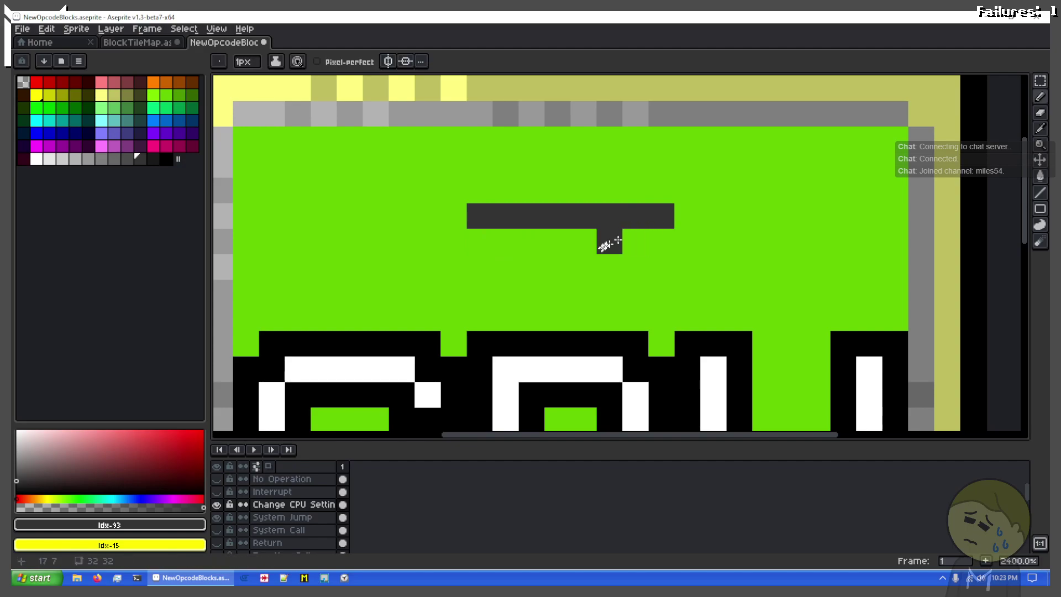
left_click_drag(610, 239, 507, 239)
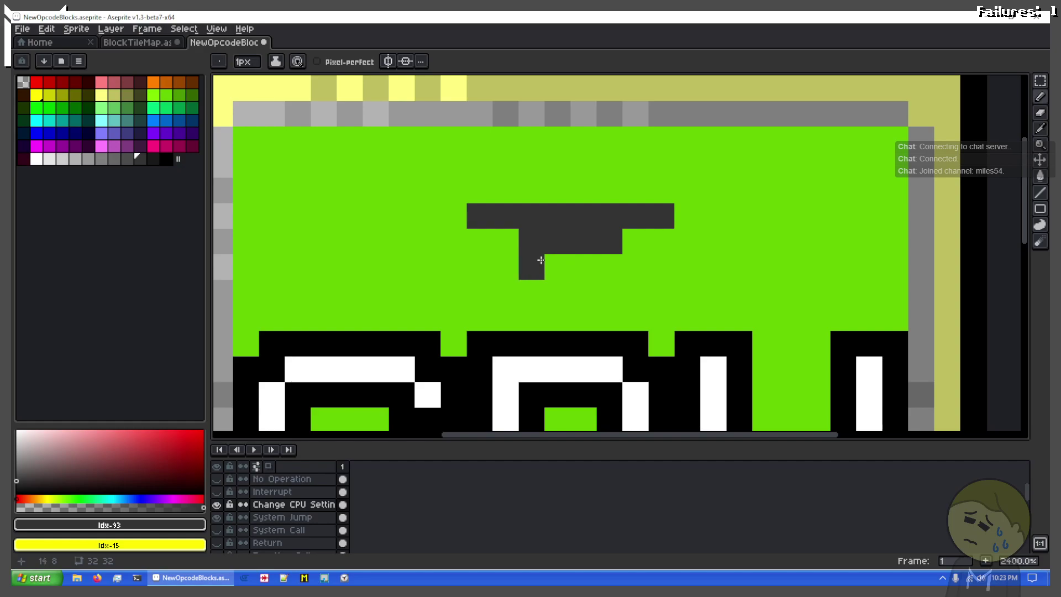
left_click_drag(568, 256, 628, 232)
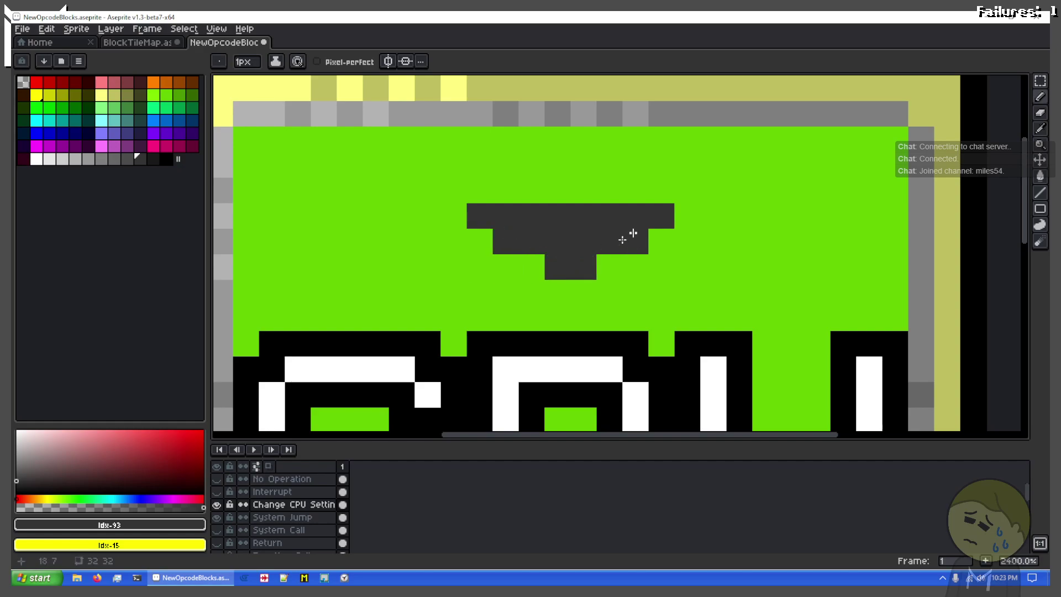
Widen the chip's middle row to 10 pixels and add rows of 6 and 2 pixels above it
left_click(688, 217)
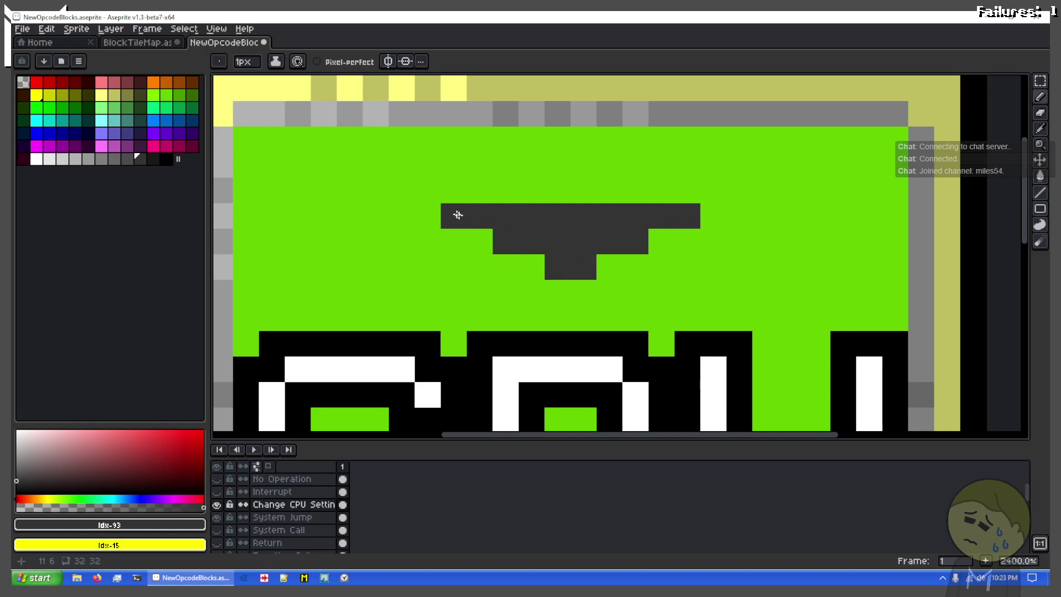
left_click_drag(500, 191, 624, 192)
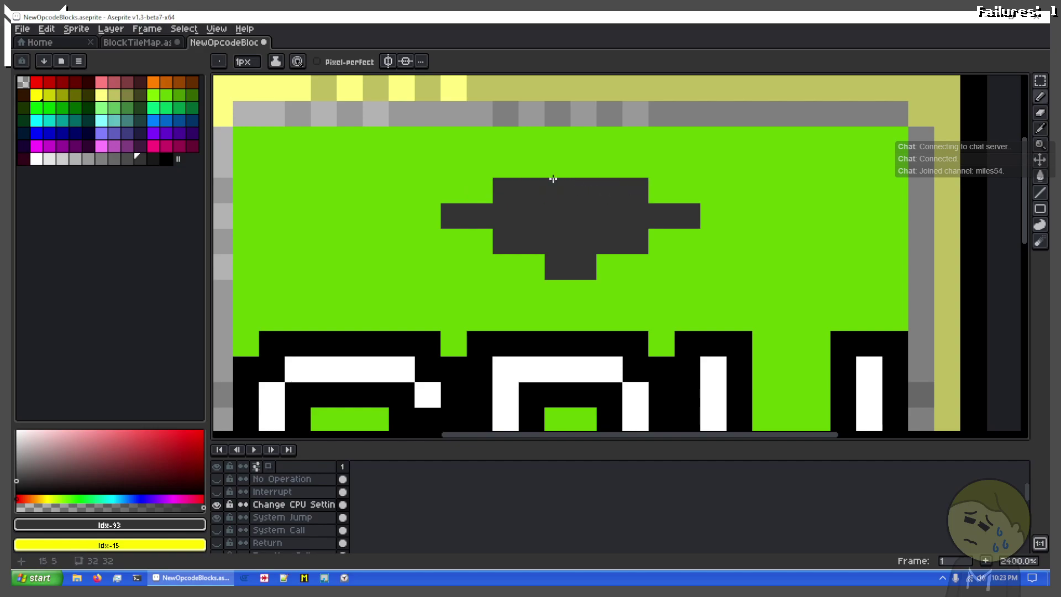
left_click_drag(553, 179, 574, 172)
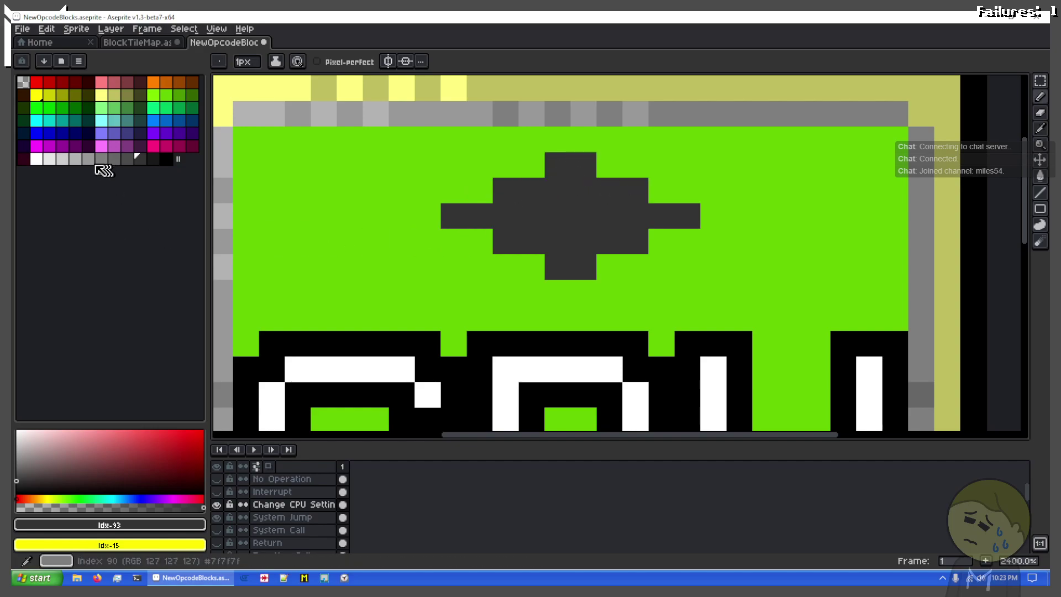
Shade the chip's thickness with grey index 92 pixels directly beneath its stepped lower edges
key("x")
left_click(76, 161)
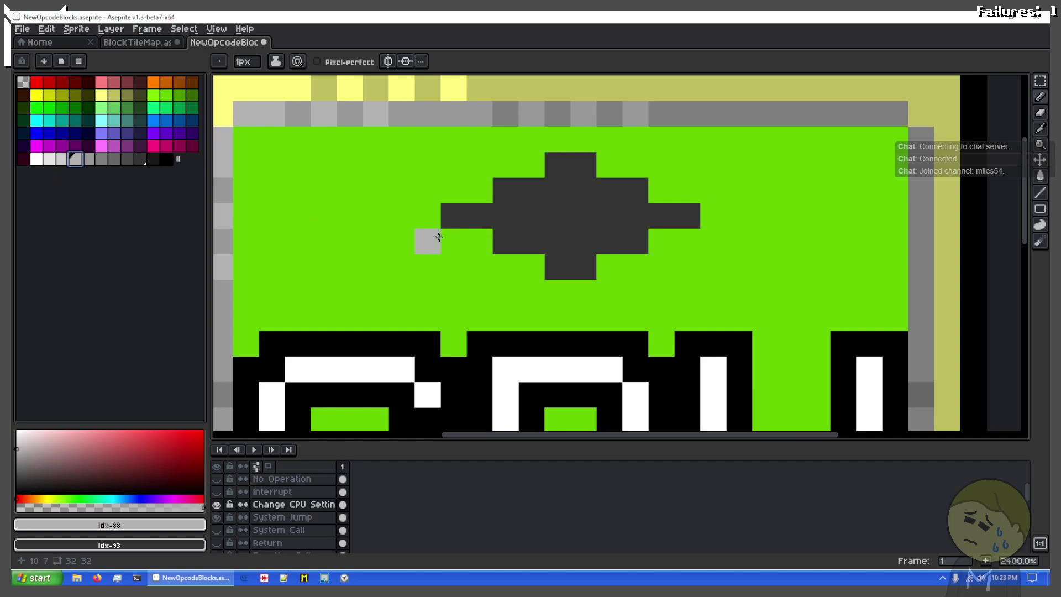
left_click(127, 159)
mouse_move(462, 247)
left_mouse_down()
mouse_move(501, 269)
mouse_move(582, 286)
mouse_move(686, 246)
left_mouse_up()
key("x")
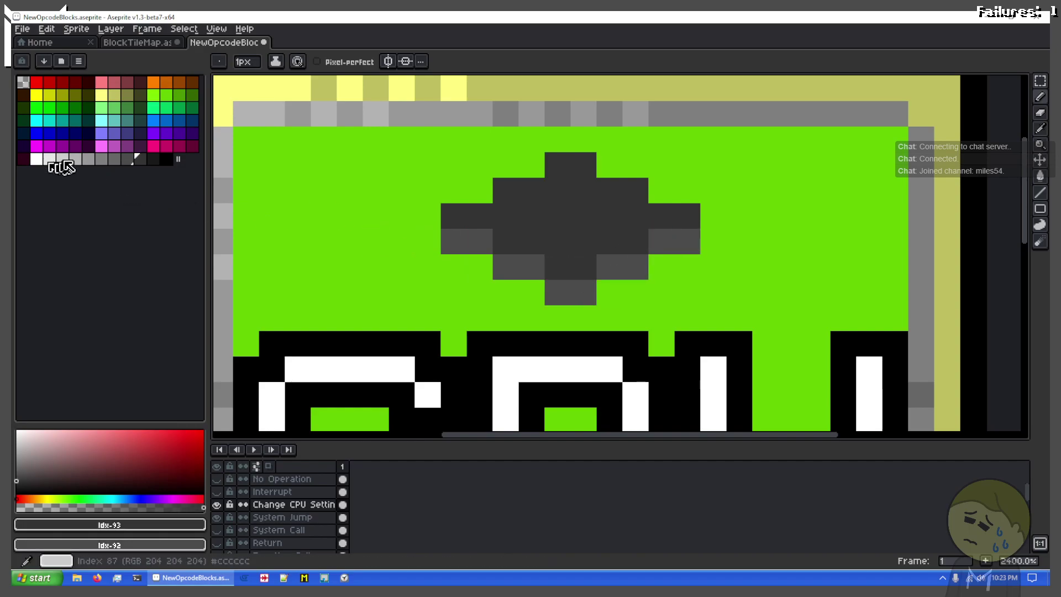
Try placing diagonal chip pins in grey index 90 along the lower edge, then undo them
left_click(101, 162)
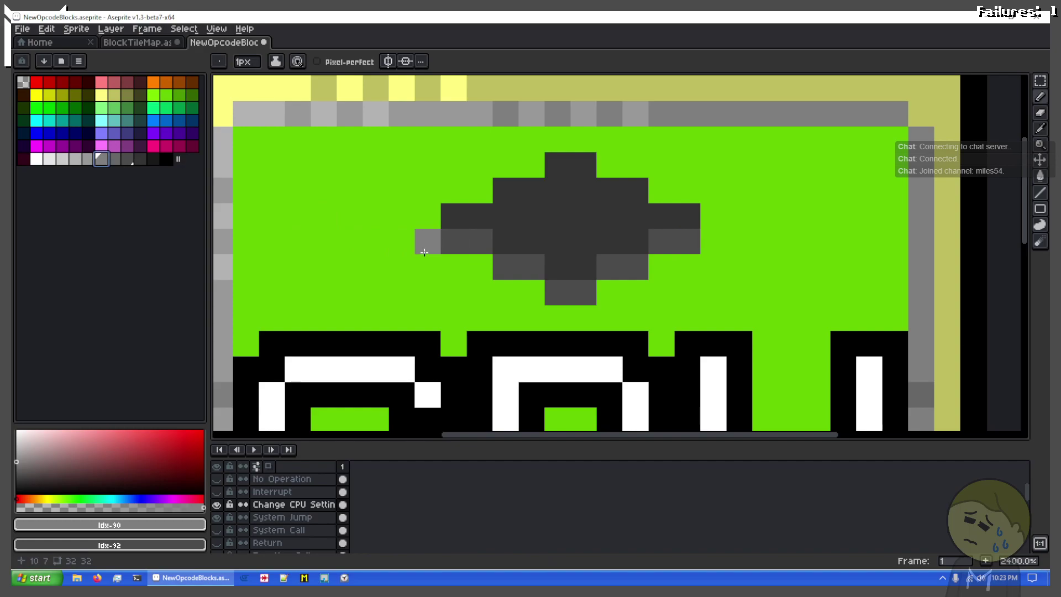
left_click_drag(447, 246, 422, 271)
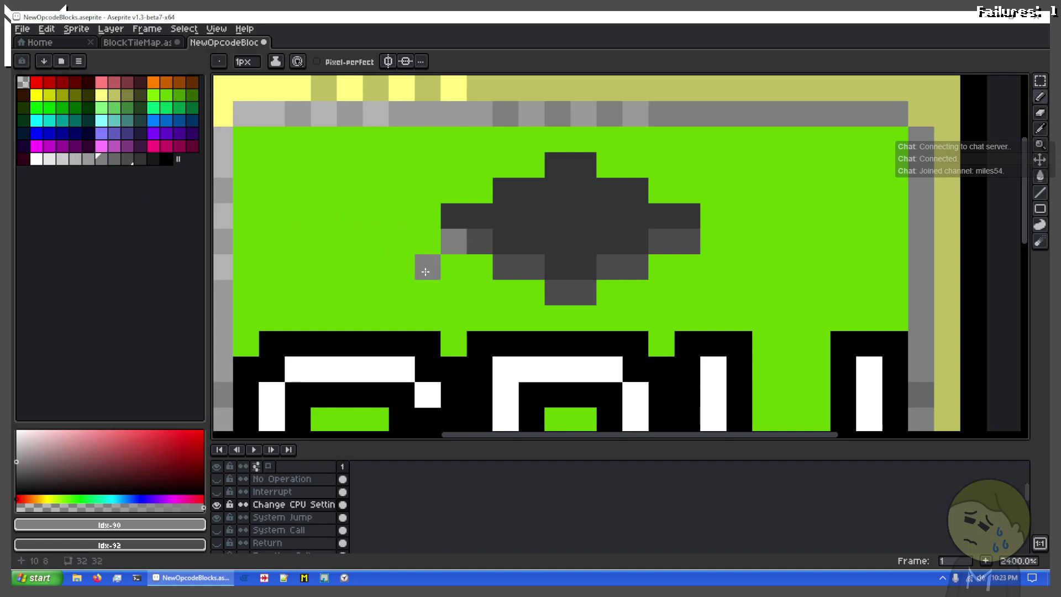
left_click(476, 290)
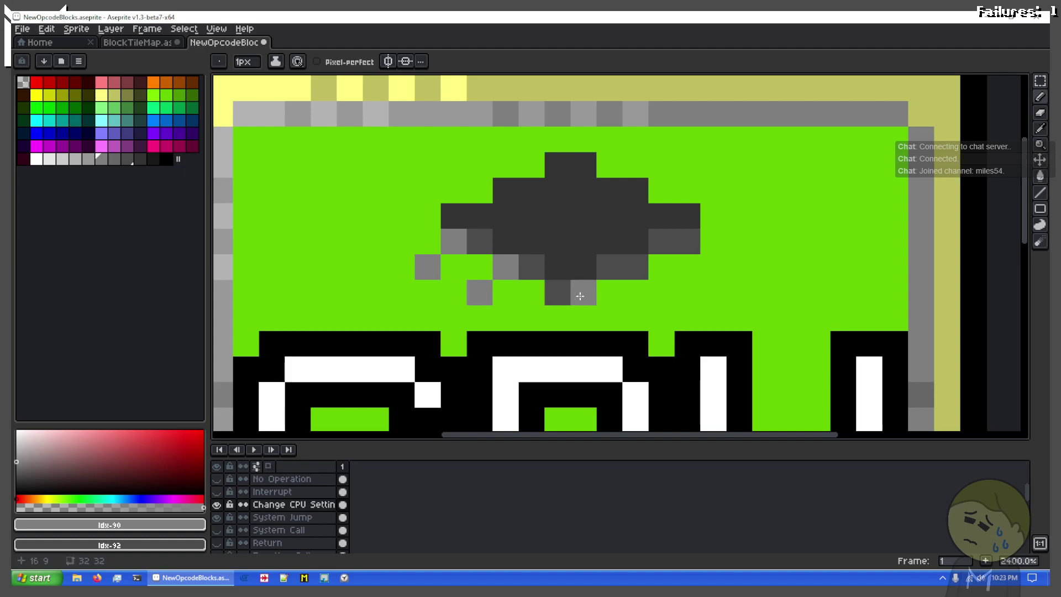
key("ctrl+z")
key("ctrl+z")
key("ctrl+z")
key("ctrl+z")
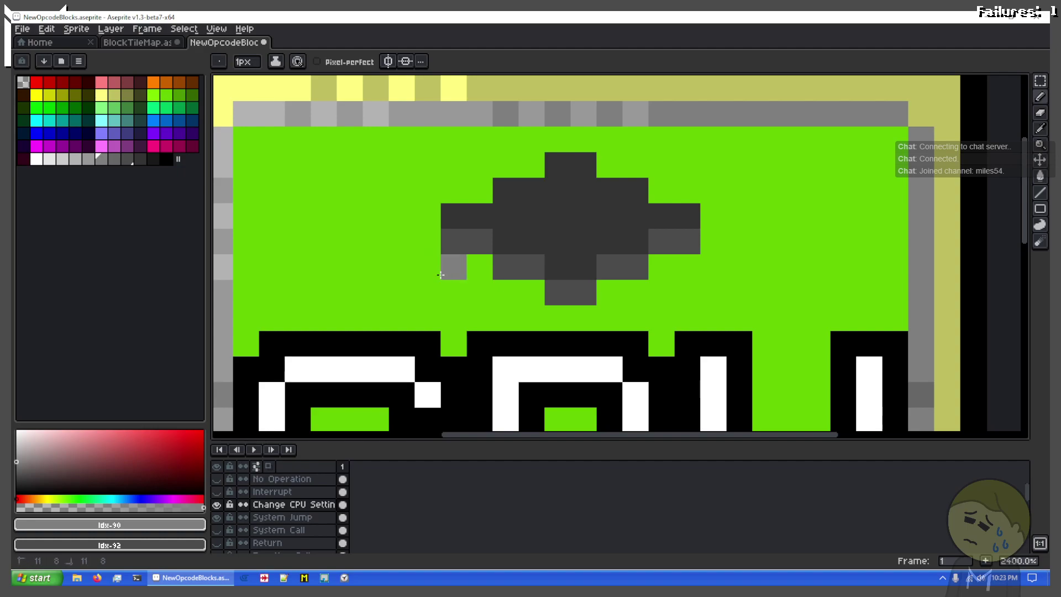
Add single-pixel pins in grey index 90 directly below the chip's stepped lower edges
left_click(440, 275)
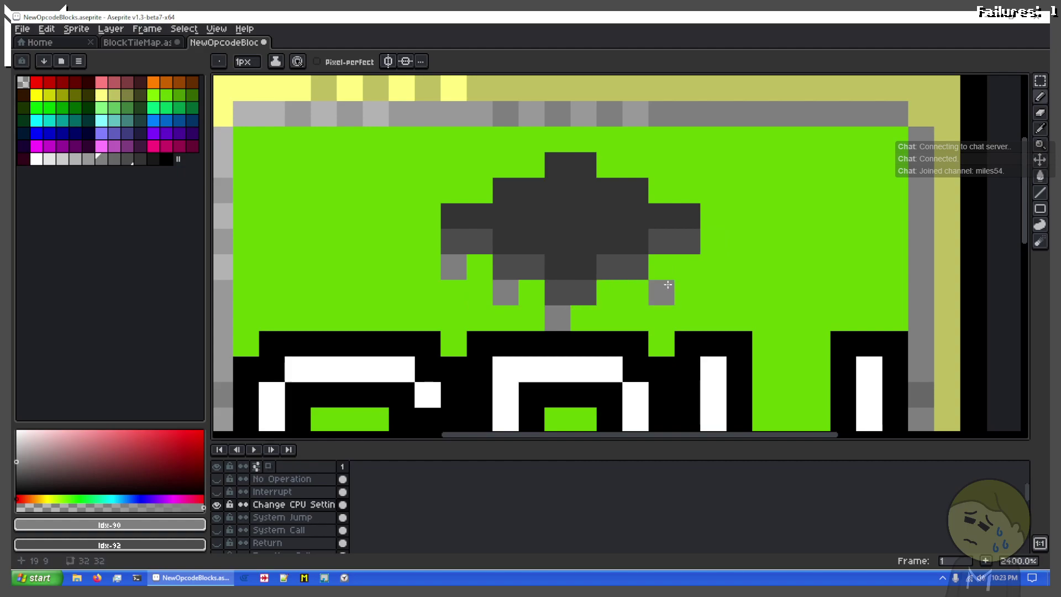
left_click(692, 258)
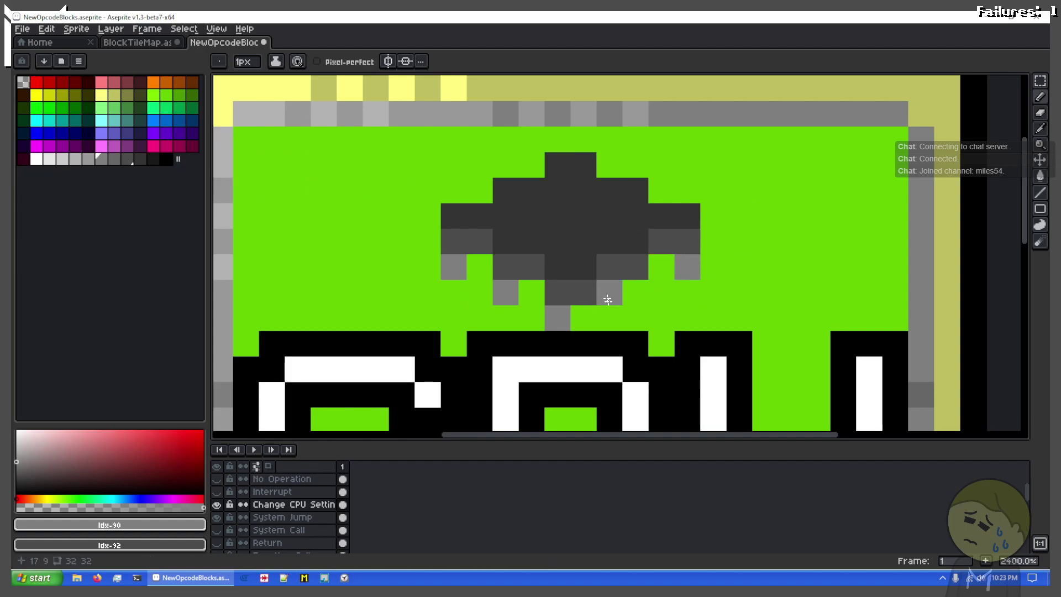
left_click(635, 292)
Undo the chip icon's pins, shading and rows until the green area above the CPU lettering is empty
scroll(498, 301, "down", 3)
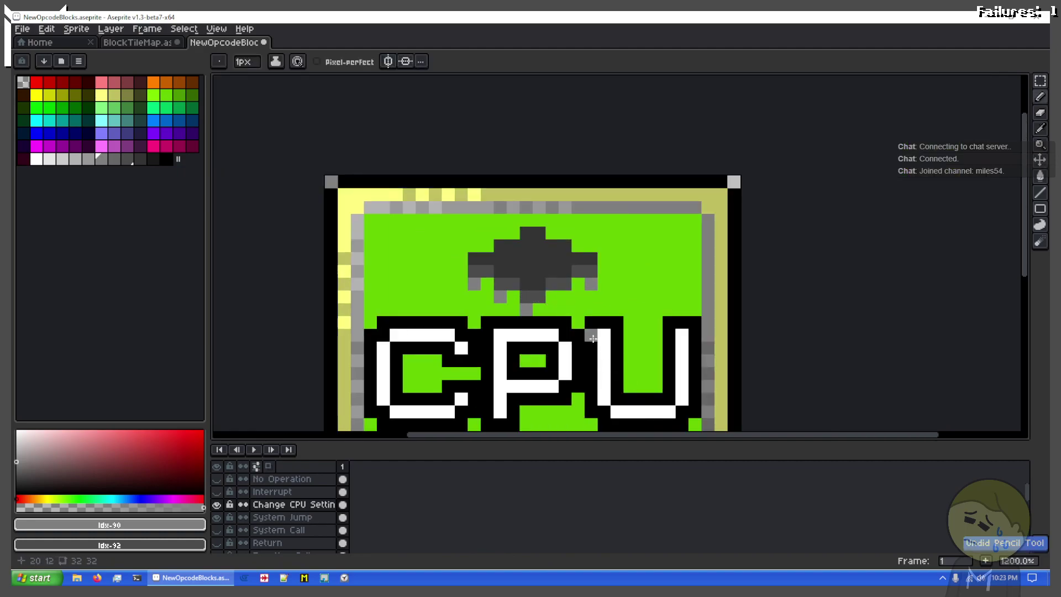
scroll(568, 334, "up", 1)
scroll(565, 334, "up", 2)
scroll(511, 332, "down", 3)
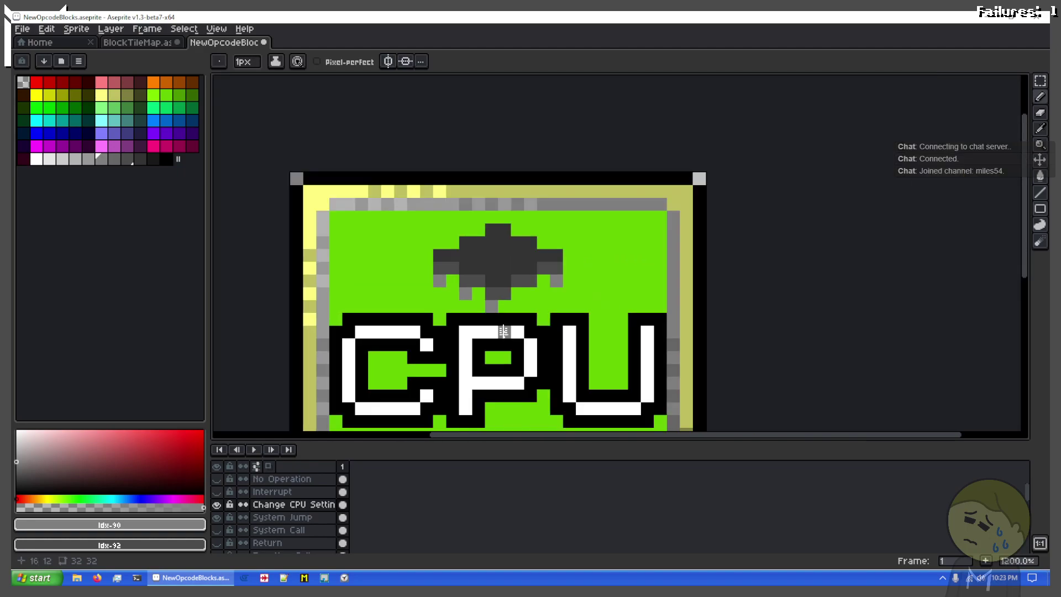
left_click_drag(567, 321, 610, 278)
key("ctrl")
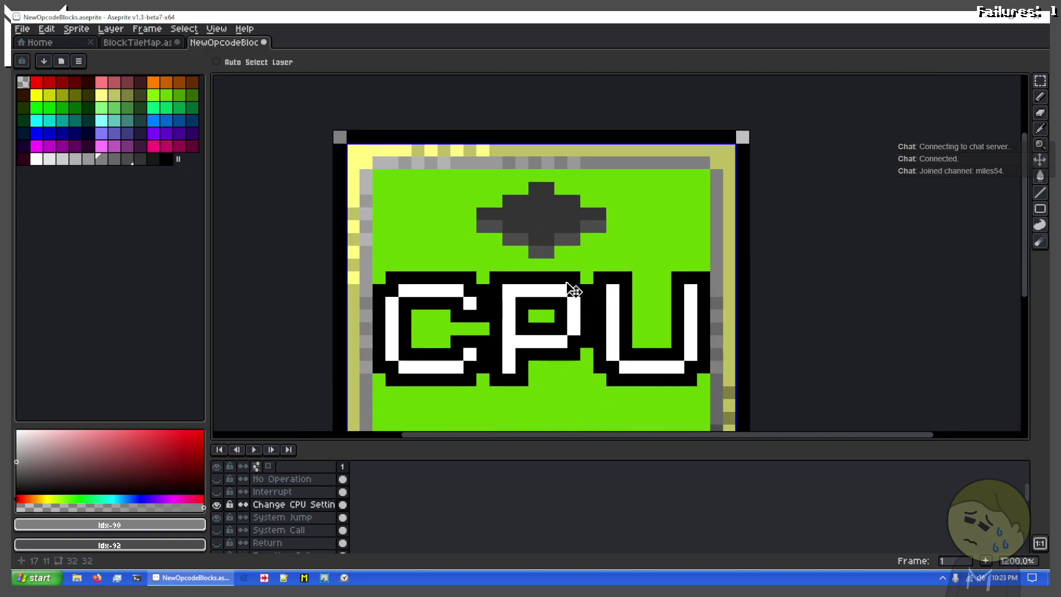
key("ctrl+z")
key("ctrl+z")
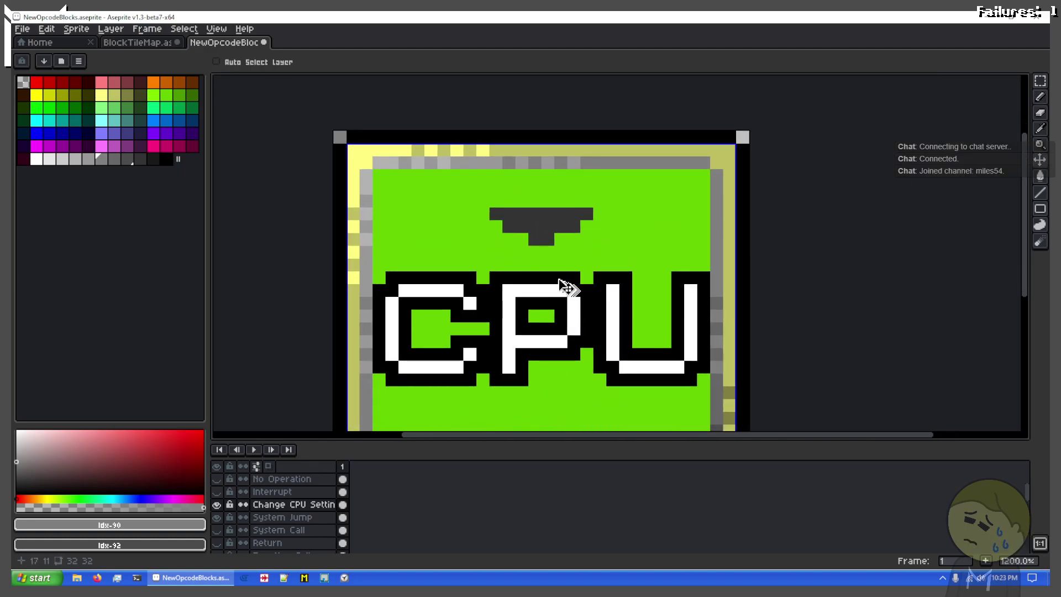
key("ctrl+z")
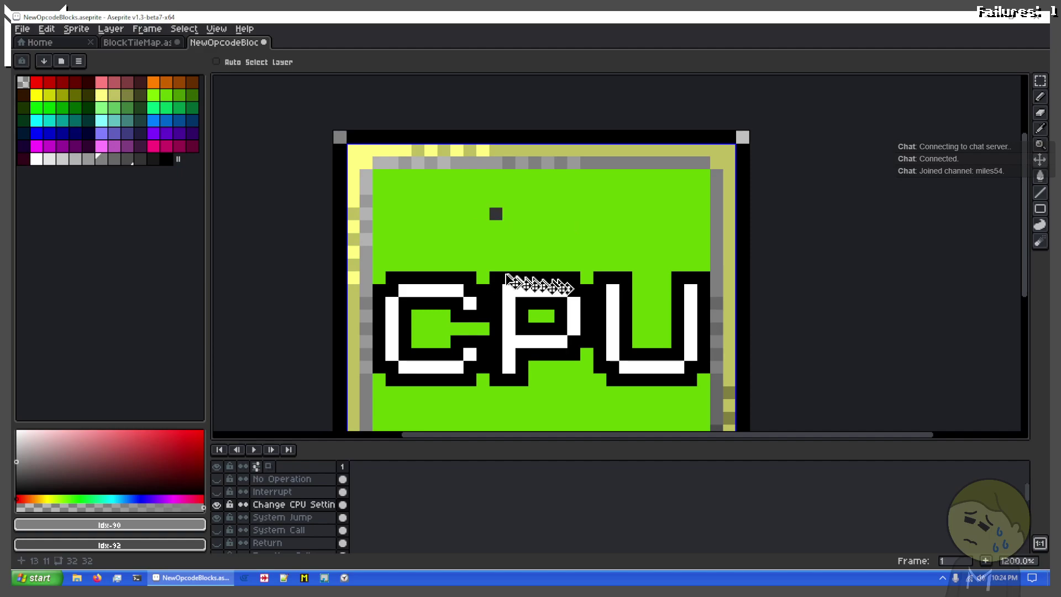
key("ctrl+z")
Draw black index 95 lines marking off a 5 by 5 pixel chip body in the green area's upper-left corner
key("b")
scroll(509, 213, "up", 1)
scroll(509, 214, "up", 1)
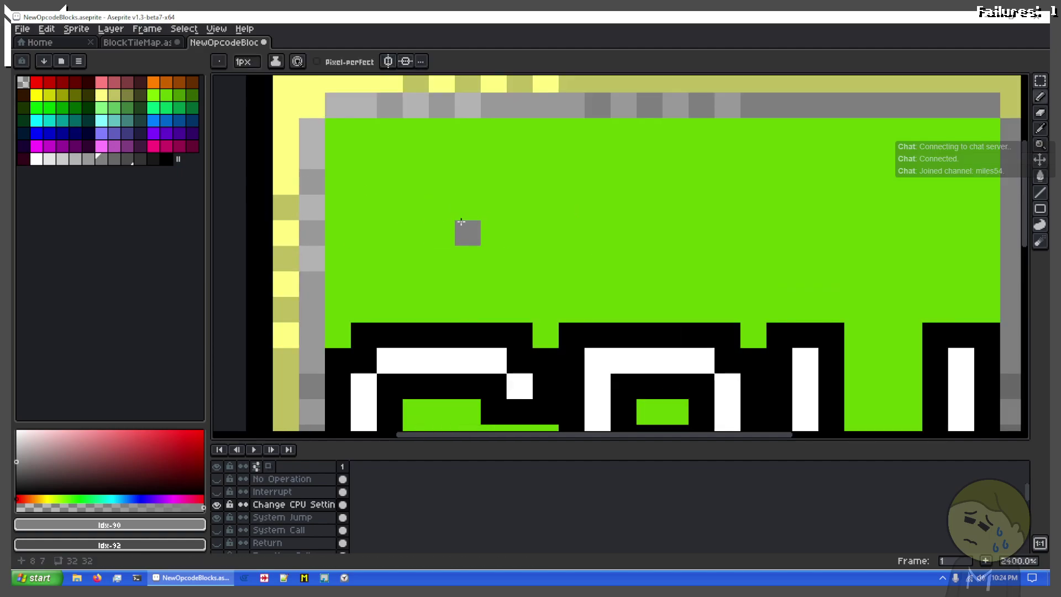
left_click(164, 159)
mouse_move(340, 253)
left_mouse_down()
mouse_move(450, 259)
mouse_move(464, 138)
left_mouse_up()
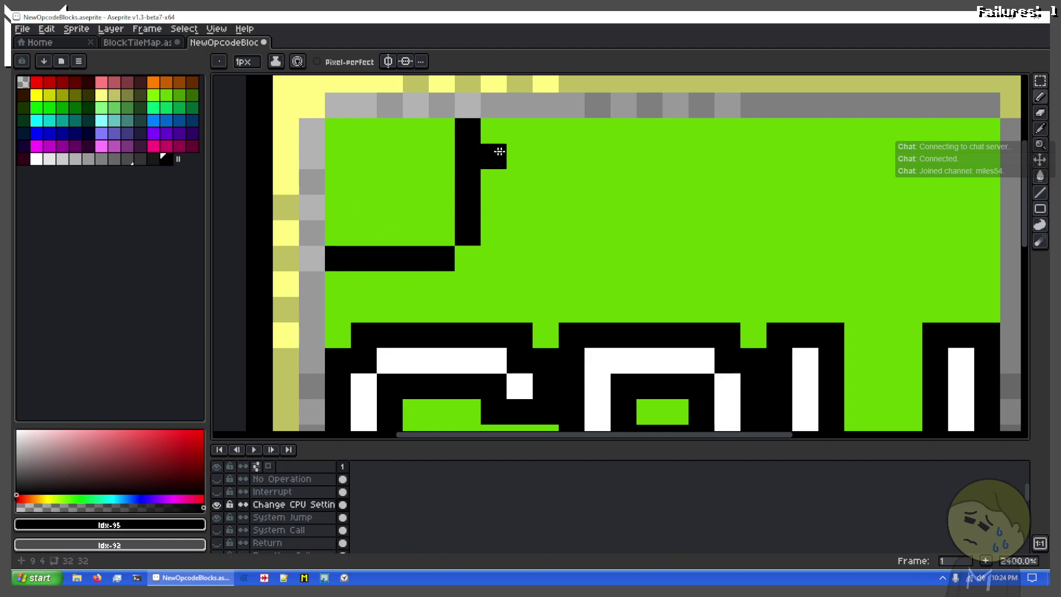
Add black pixel outlines for two pins on the chip's right side and two pins beneath it
left_click(492, 181)
left_click(519, 206)
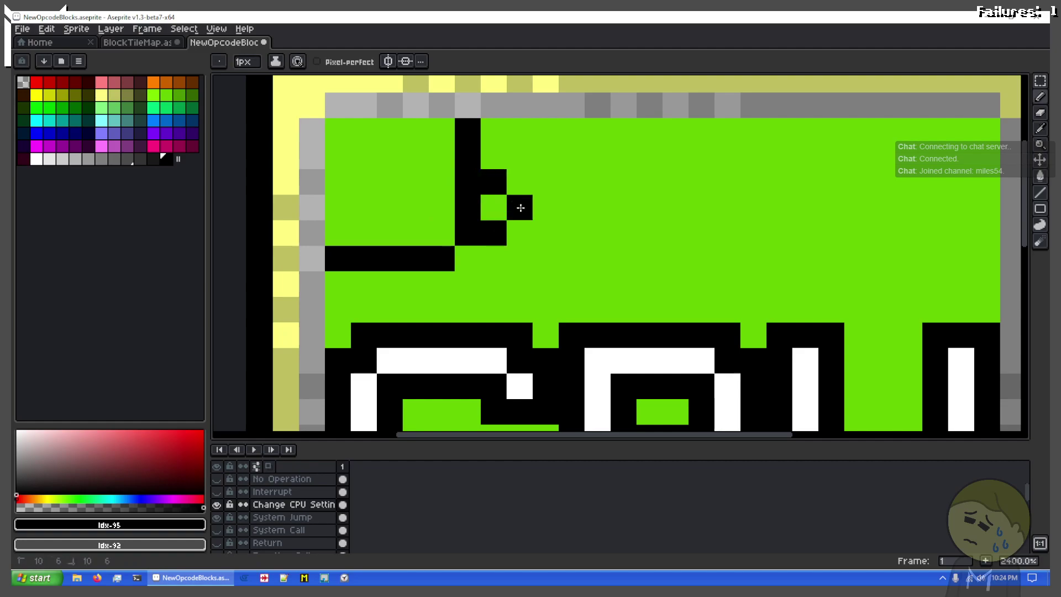
left_click(519, 157)
left_click(494, 130)
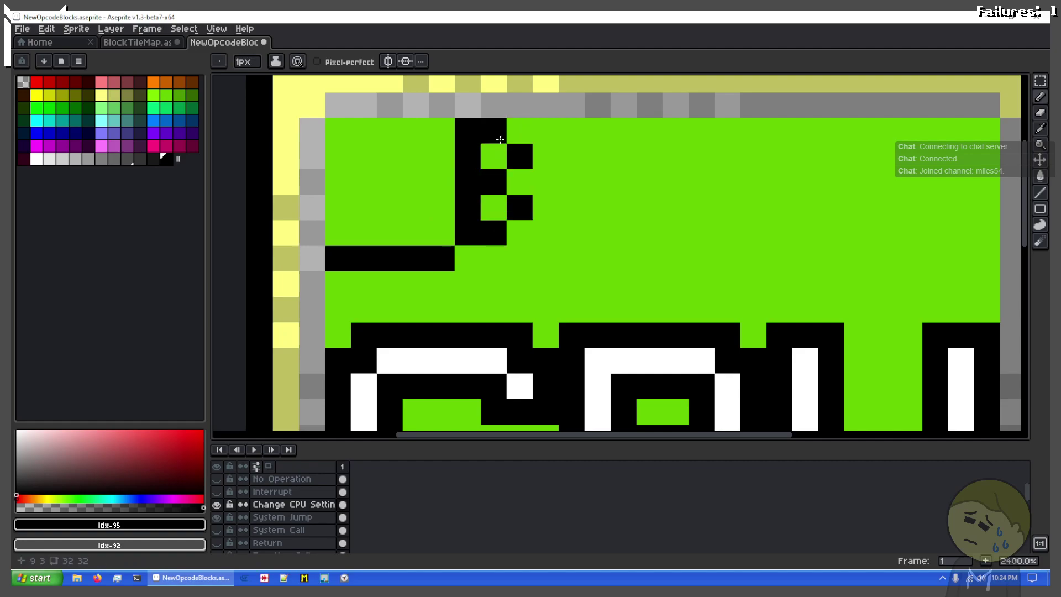
left_click(443, 284)
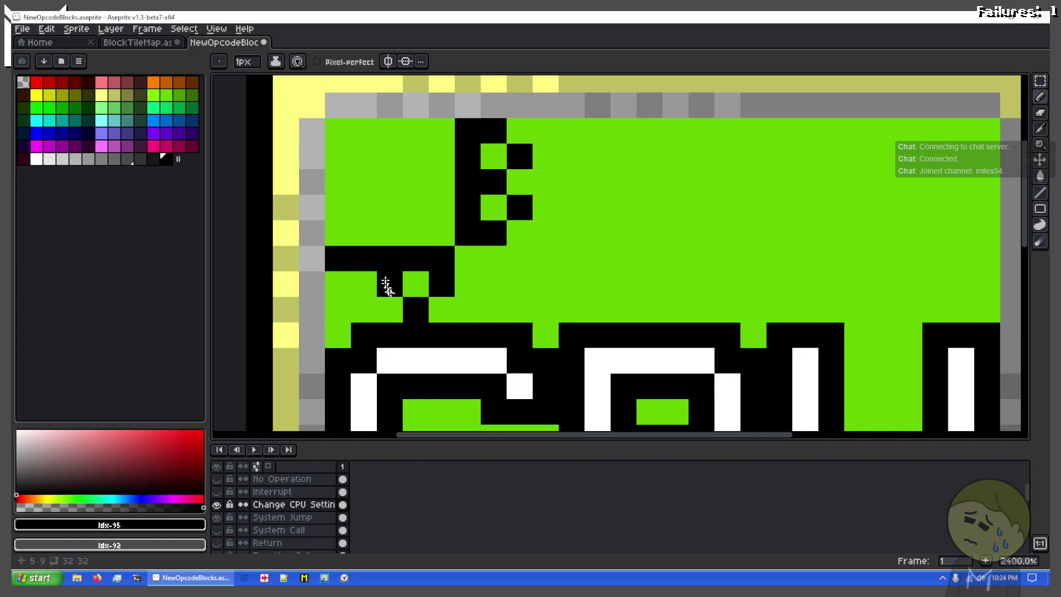
left_click(364, 310)
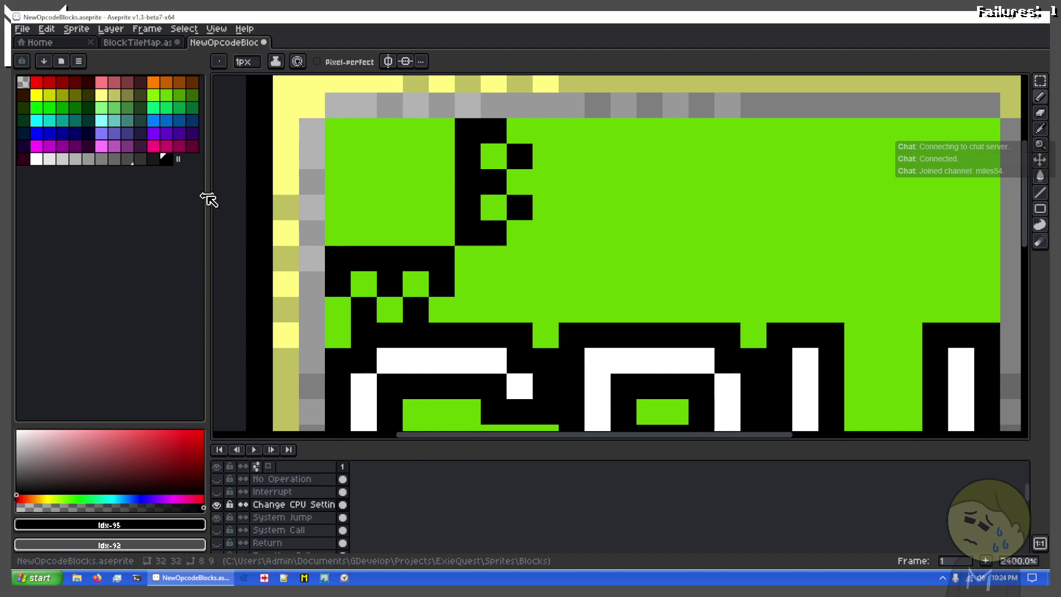
Try filling the green chip body with grey index 92, then undo the fill
key("x")
key("g")
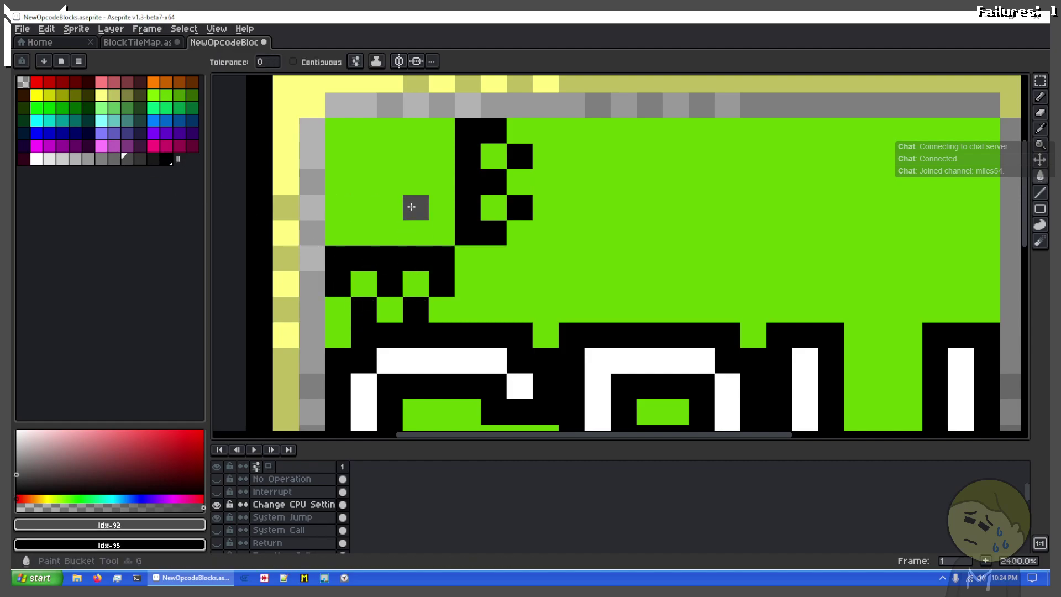
left_click(434, 226)
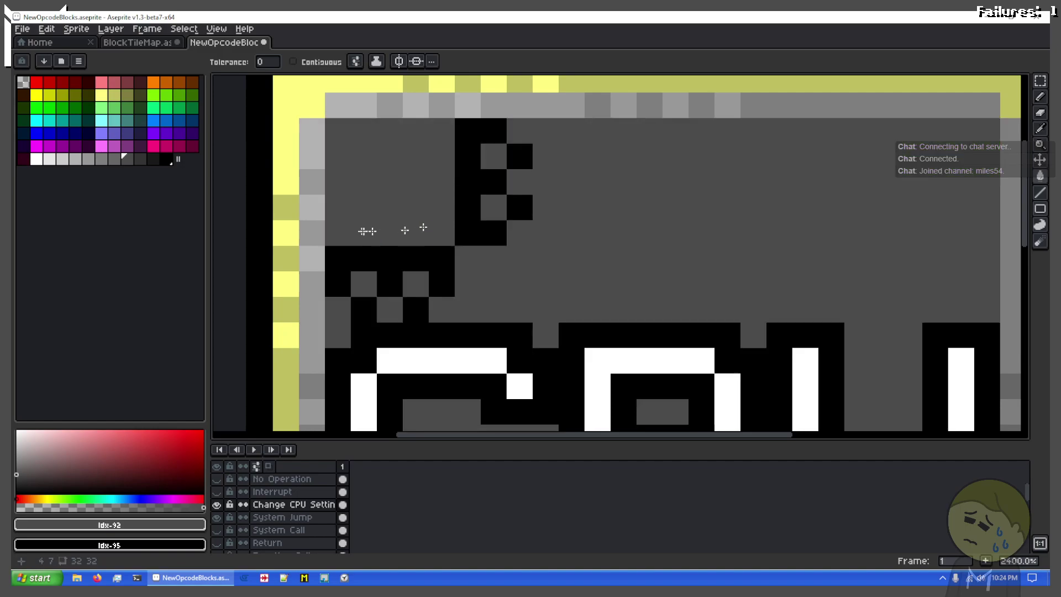
key("b")
key("ctrl+z")
Draw a one-pixel grey index 92 frame along the inside edges of the 5 by 5 chip body
key("shift")
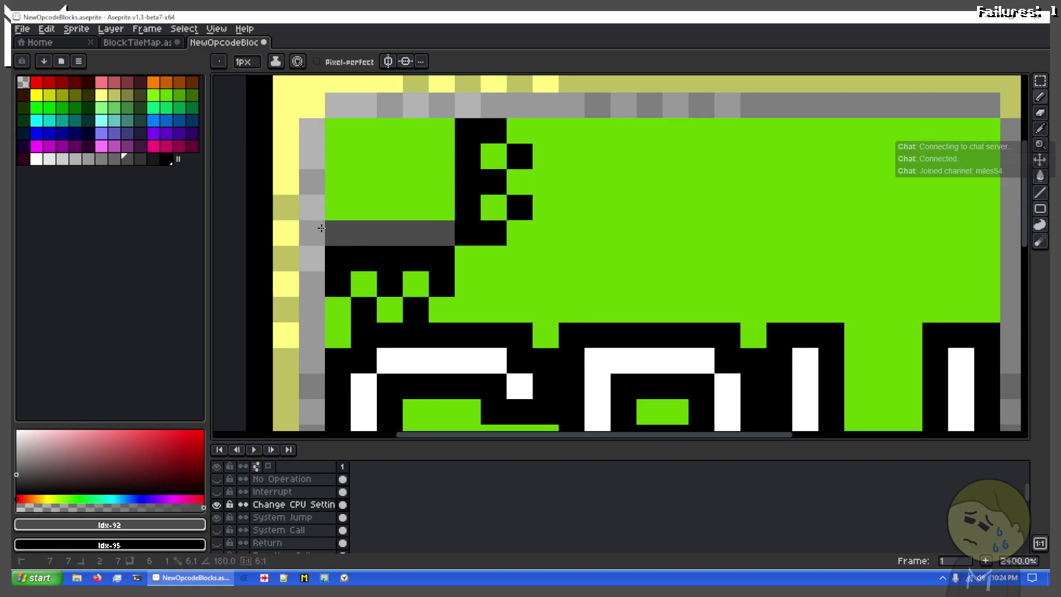
left_click(339, 229, "shift")
left_click(336, 131, "shift")
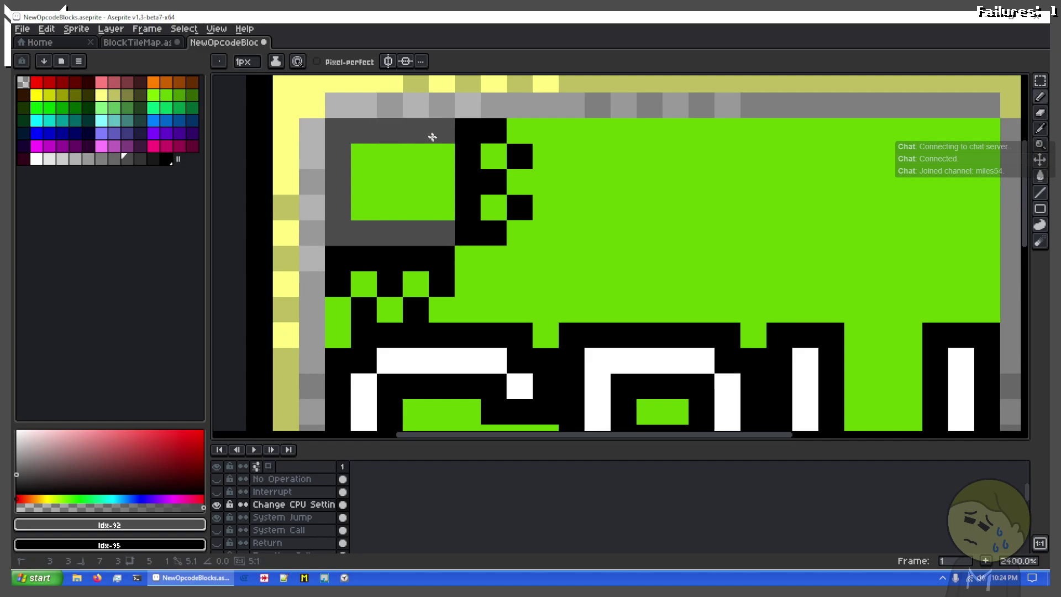
left_click(438, 132, "shift")
left_click(436, 206, "shift")
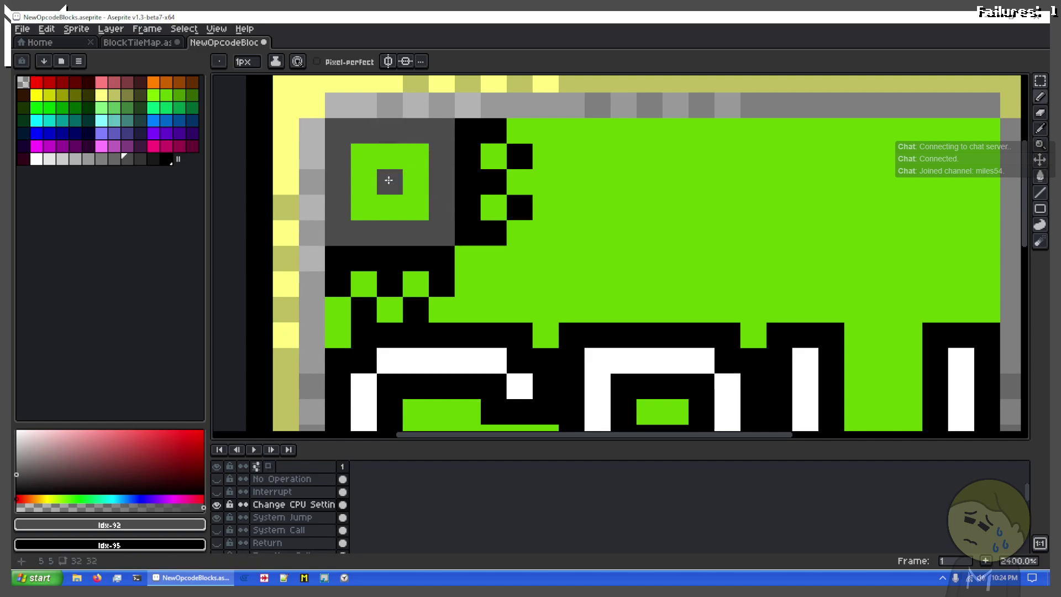
Fill only the enclosed green interior of the chip body with grey index 92
key("g")
left_click(371, 170)
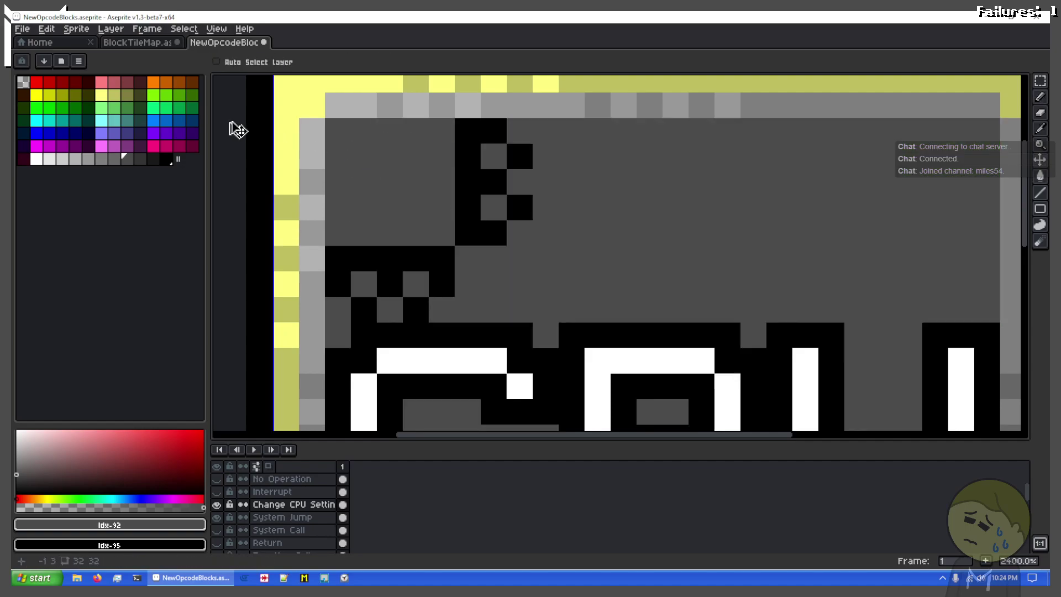
key("ctrl+z")
key("g")
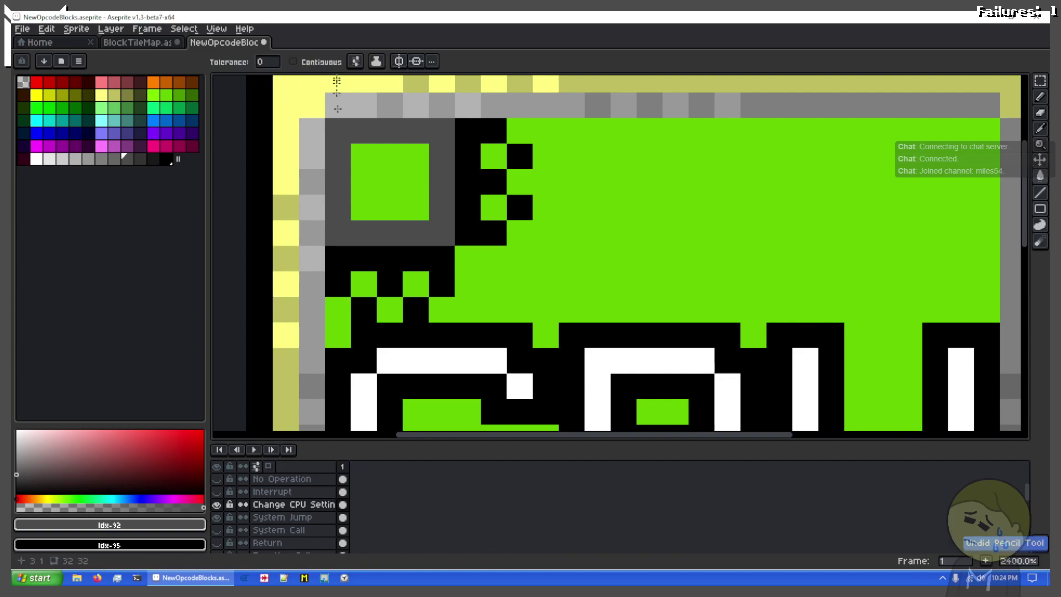
left_click(394, 152)
Color the two right-hand pins and the two lower pins of the chip in light grey index 88
key("b")
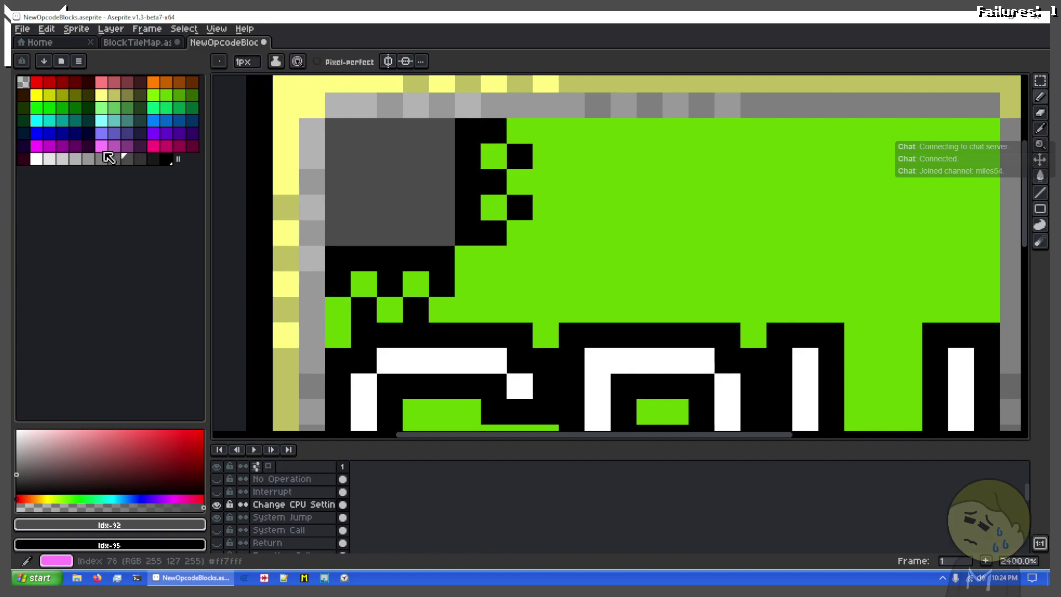
left_click(104, 161)
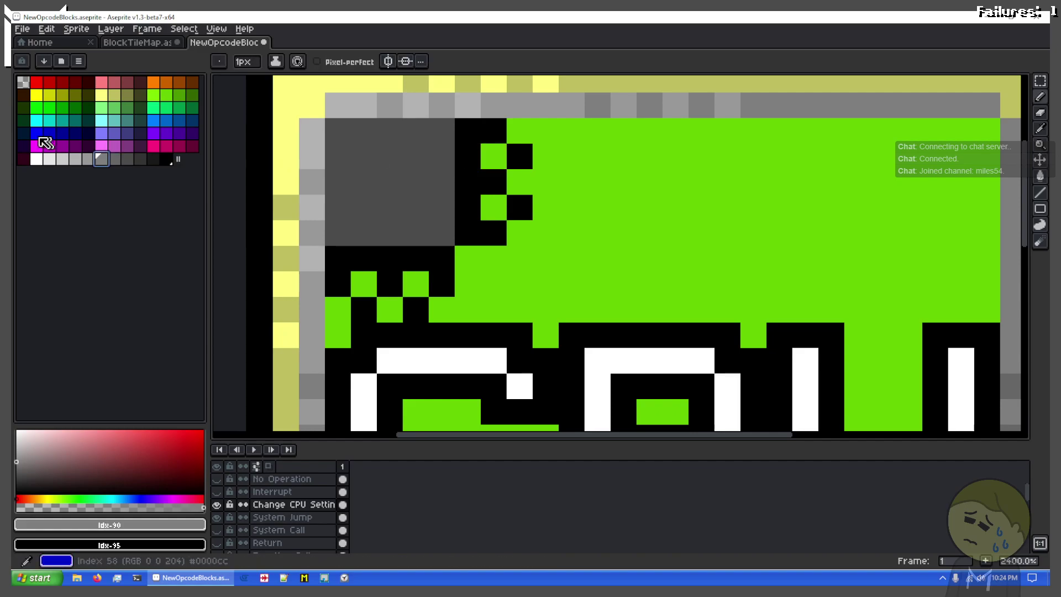
left_click(75, 160)
left_click(492, 156)
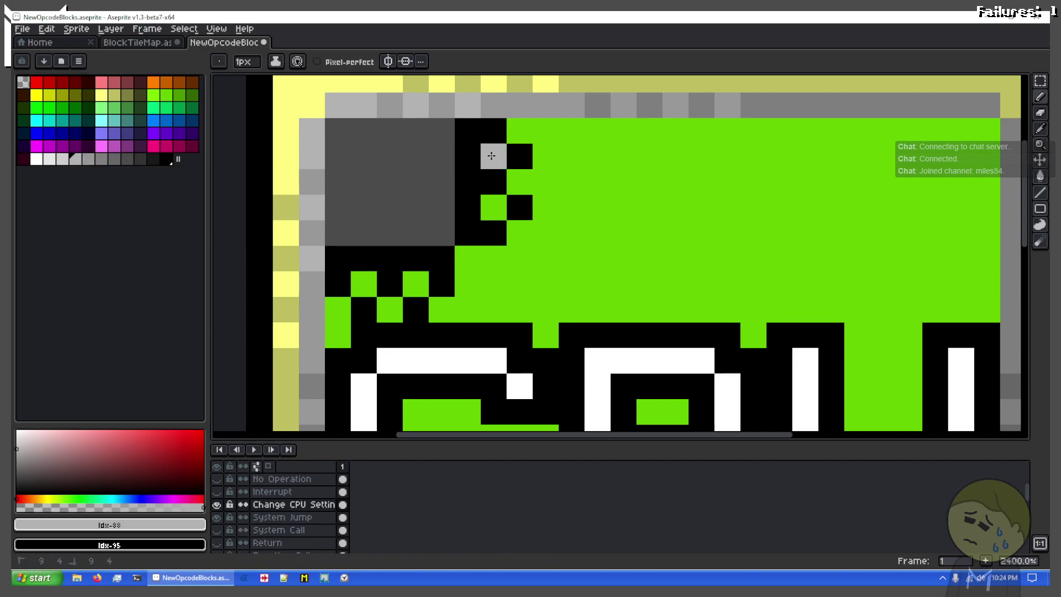
left_click(421, 278)
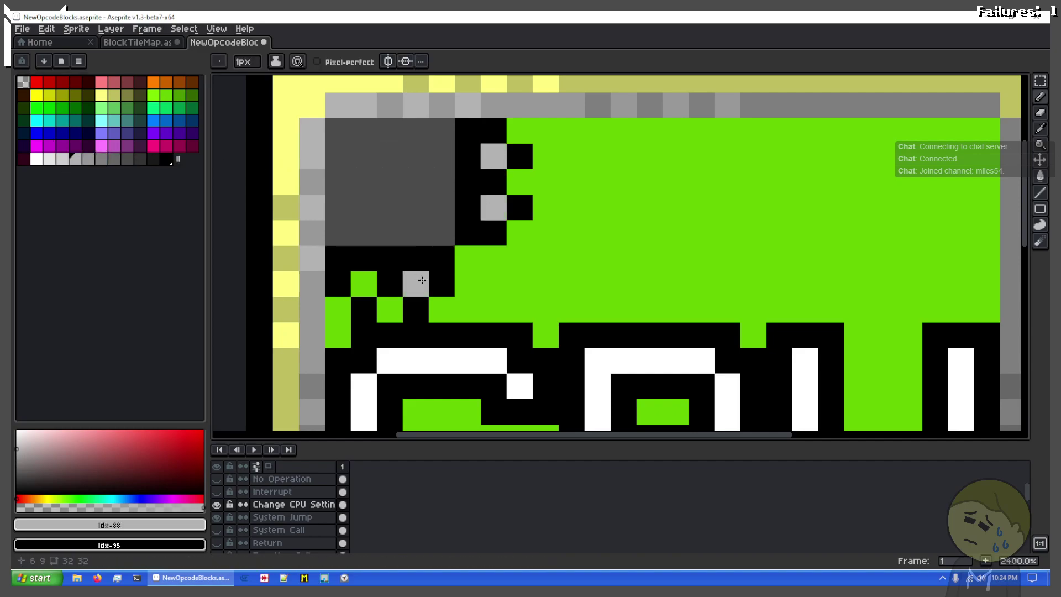
left_click(369, 278)
Shade an L-shaped line in dark grey index 93 one pixel inside the chip body's lower and right edges
scroll(437, 271, "down", 2)
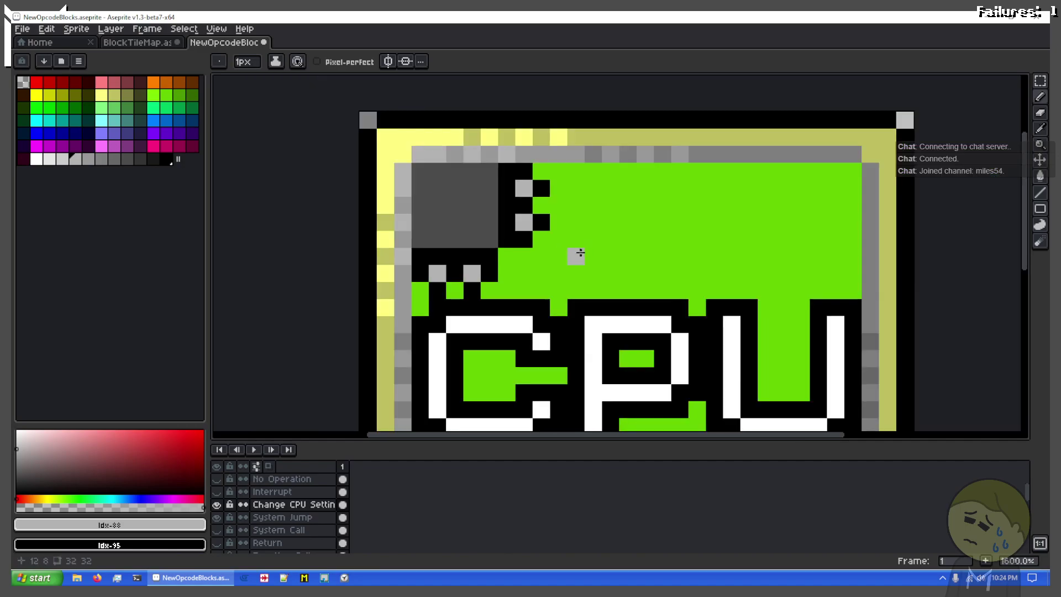
scroll(481, 286, "up", 3)
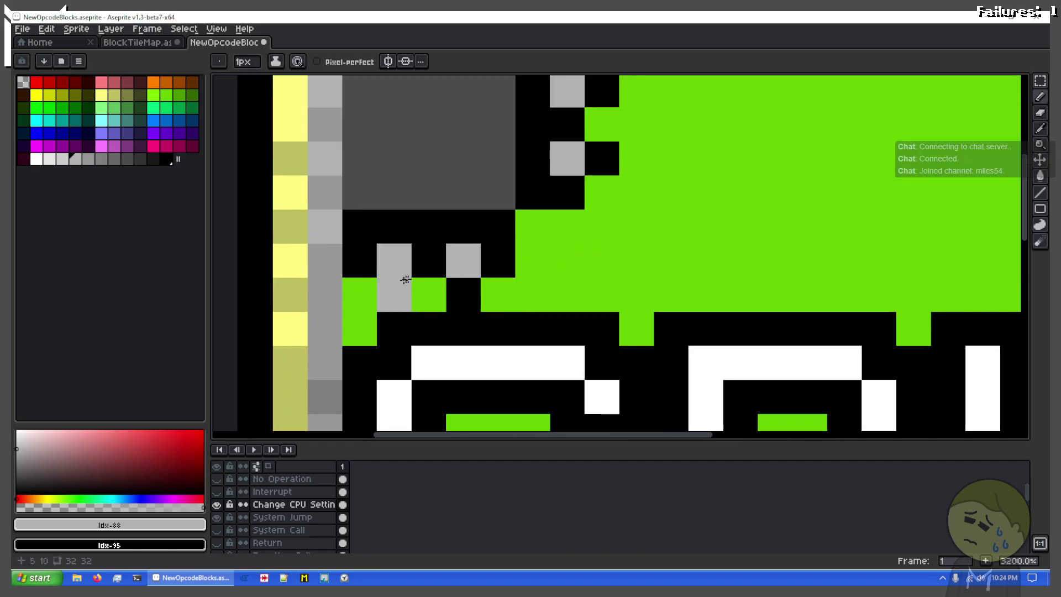
scroll(691, 252, "down", 1)
scroll(555, 271, "down", 2)
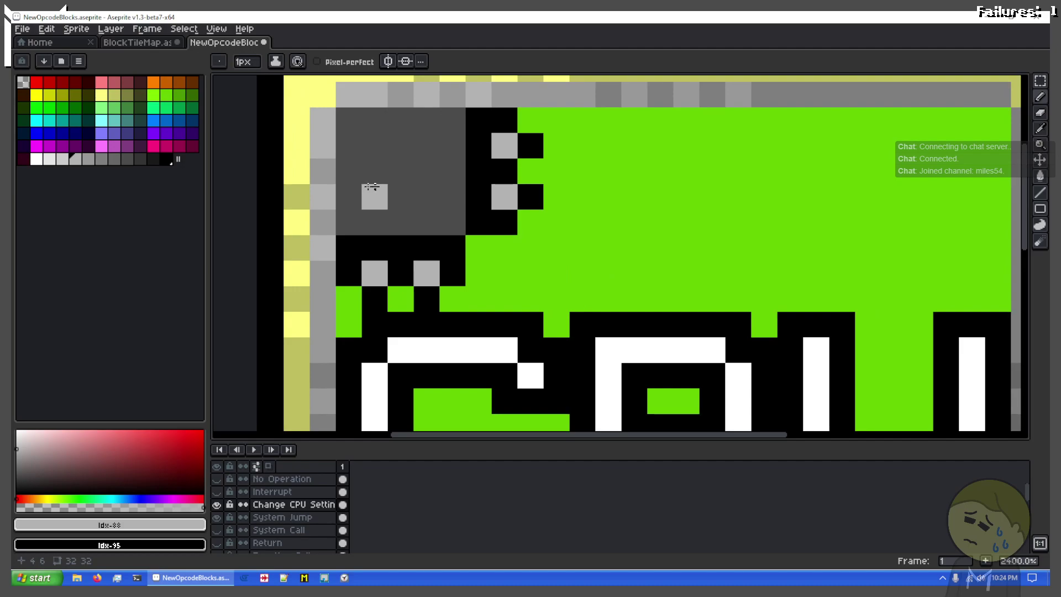
scroll(265, 159, "up", 3)
left_click(140, 159)
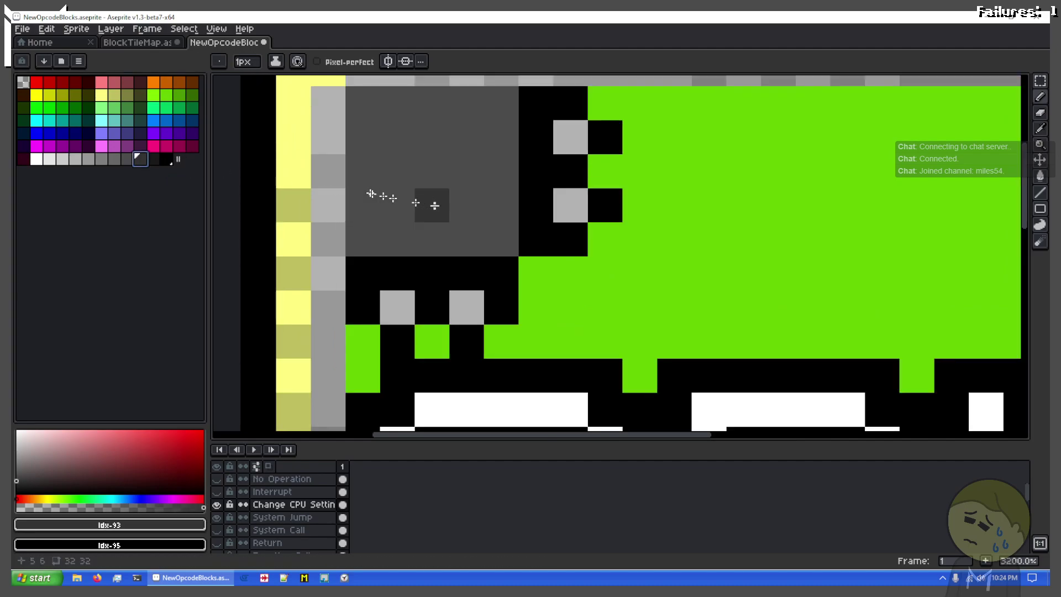
mouse_move(466, 211)
left_mouse_down()
mouse_move(362, 207)
mouse_move(471, 181)
mouse_move(469, 111)
left_mouse_up()
scroll(497, 130, "down", 1)
scroll(592, 208, "down", 1)
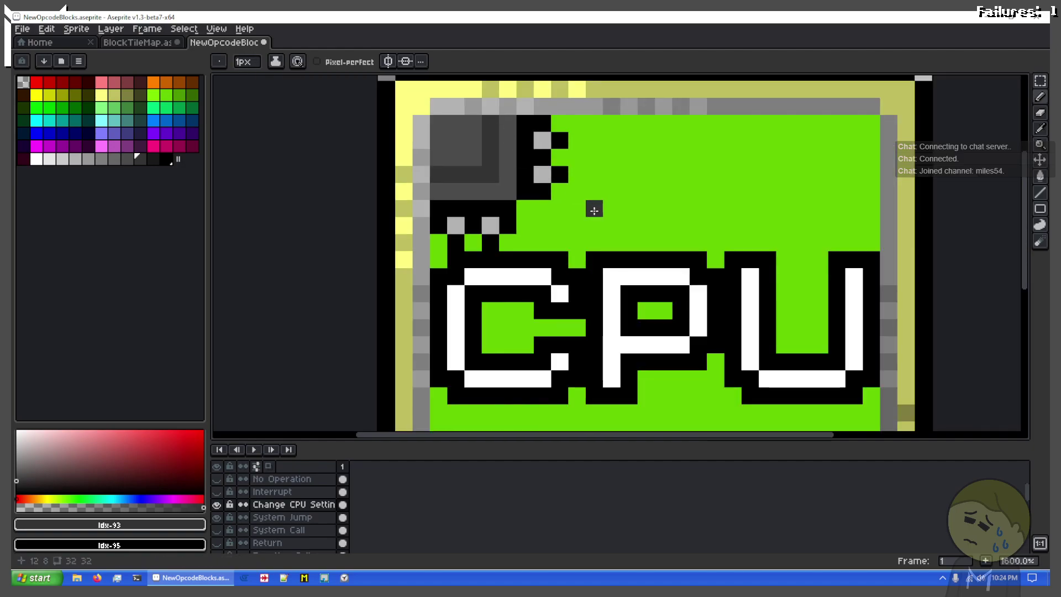
Duplicate the 8 by 8 pixel chip into the lower-left corner at position 3, 21 and rotate the copy 90°
scroll(549, 212, "down", 1)
left_click_drag(549, 212, 478, 191)
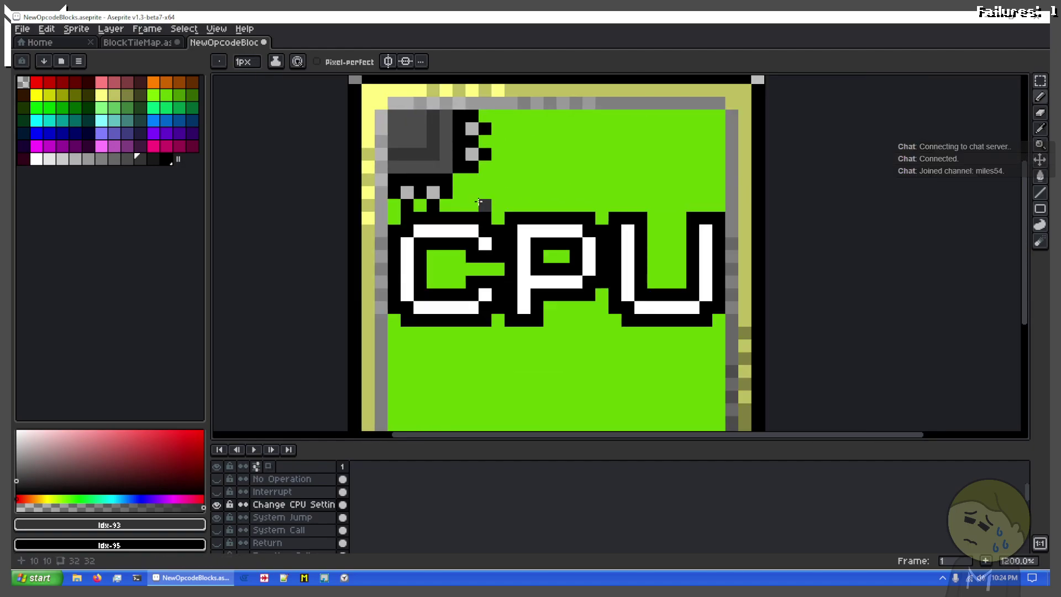
key("m")
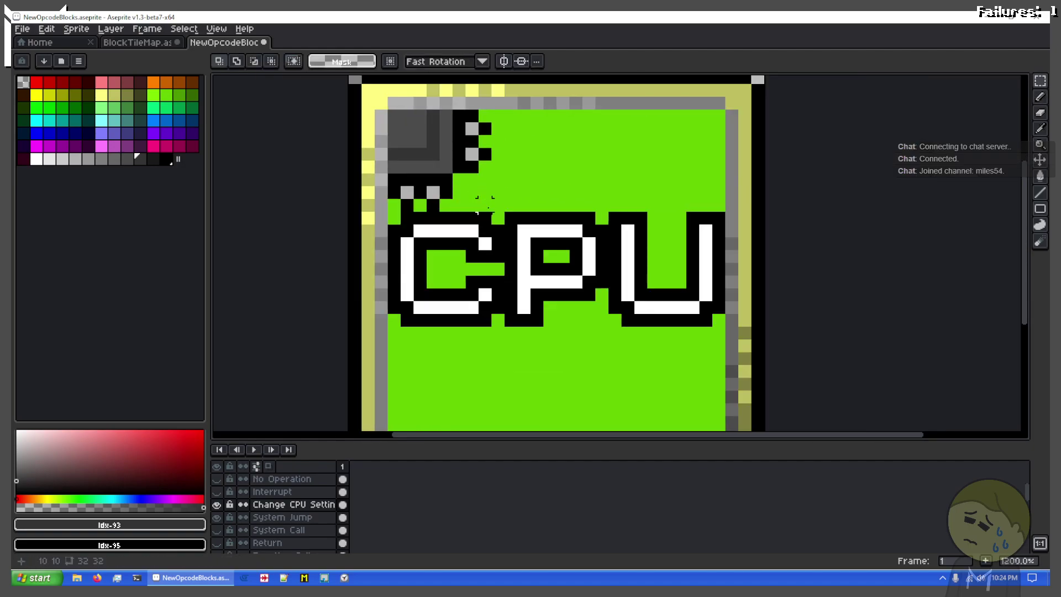
left_click_drag(485, 205, 384, 105)
mouse_move(439, 161)
left_mouse_down()
mouse_move(523, 188)
mouse_move(558, 366)
mouse_move(492, 382)
left_mouse_up()
scroll(545, 373, "down", 2)
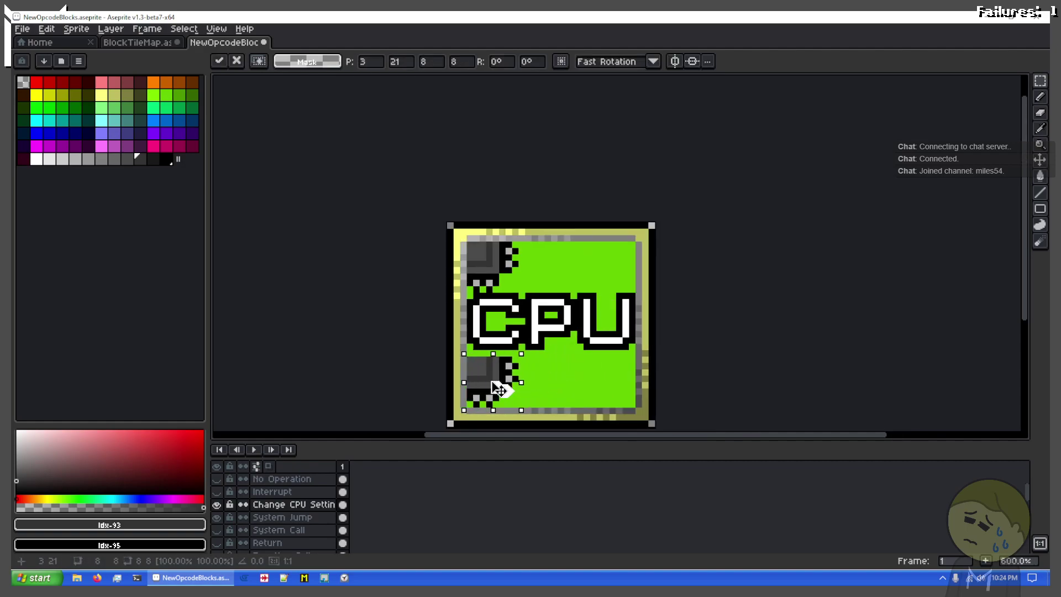
left_click_drag(529, 343, 419, 324)
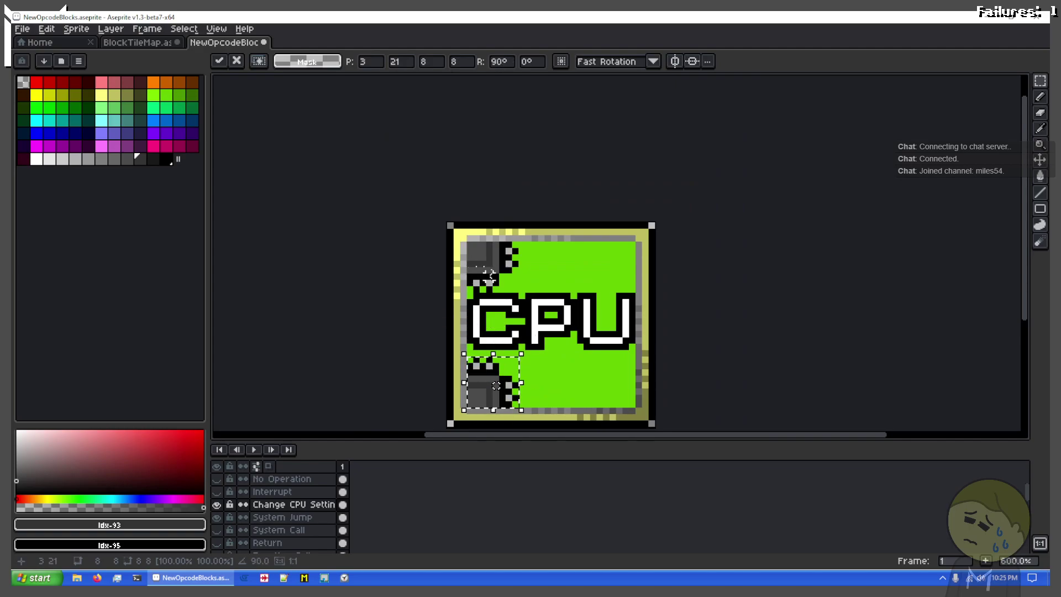
Select both left-hand chips, rotate a pasted copy 180° and place it along the right side of the green area
scroll(491, 274, "up", 3)
mouse_move(539, 295)
left_mouse_down()
mouse_move(463, 234)
mouse_move(438, 196)
left_mouse_up()
scroll(652, 327, "down", 2)
left_click_drag(654, 328, 588, 239)
key("ctrl+v")
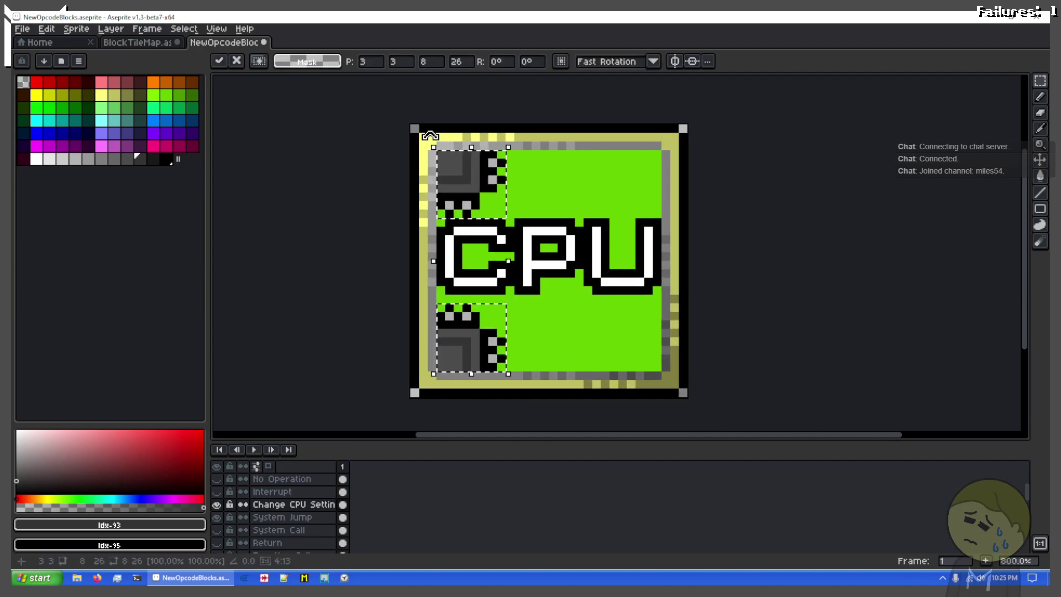
left_click_drag(431, 137, 498, 396)
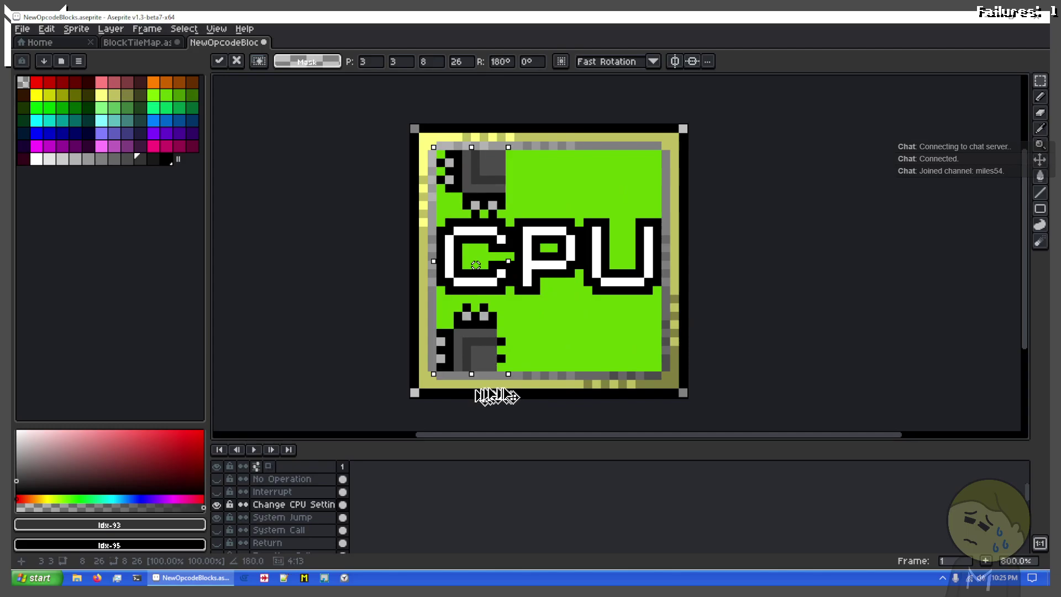
left_click_drag(475, 352, 630, 340)
left_click(699, 358)
Fill the bodies of the two lower chips with solid dark grey index 93, covering their shading
scroll(698, 358, "up", 2)
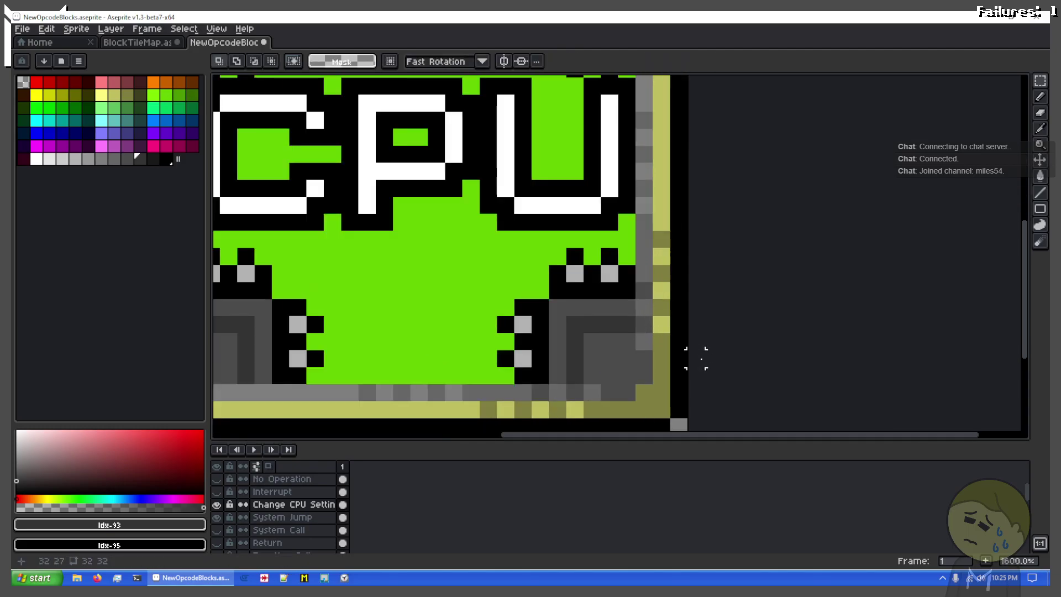
scroll(699, 360, "down", 1)
left_click_drag(550, 339, 666, 306)
scroll(641, 351, "down", 1)
scroll(625, 318, "up", 1)
key("w")
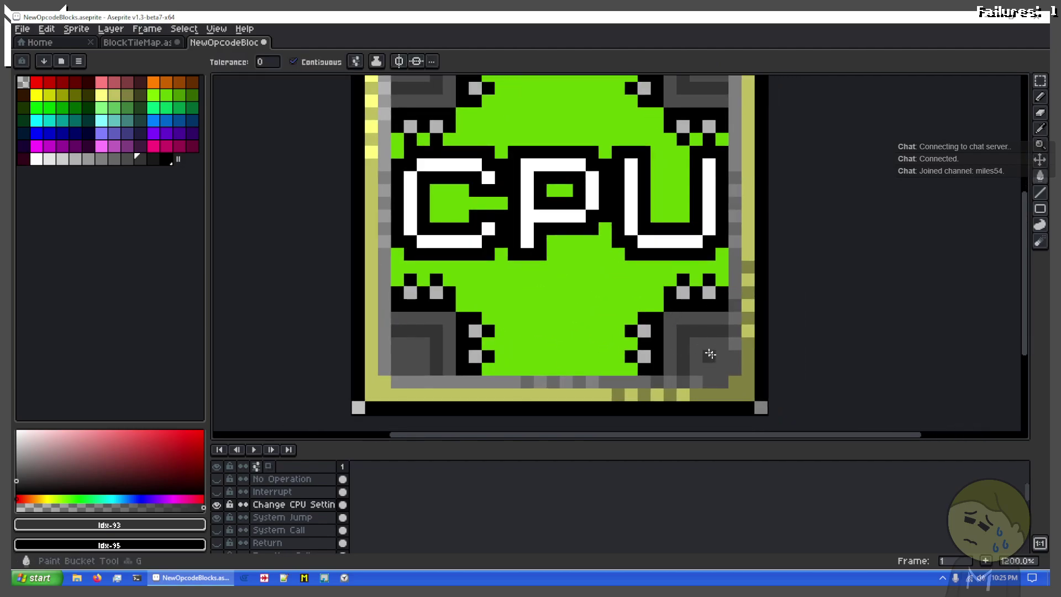
left_click(696, 319)
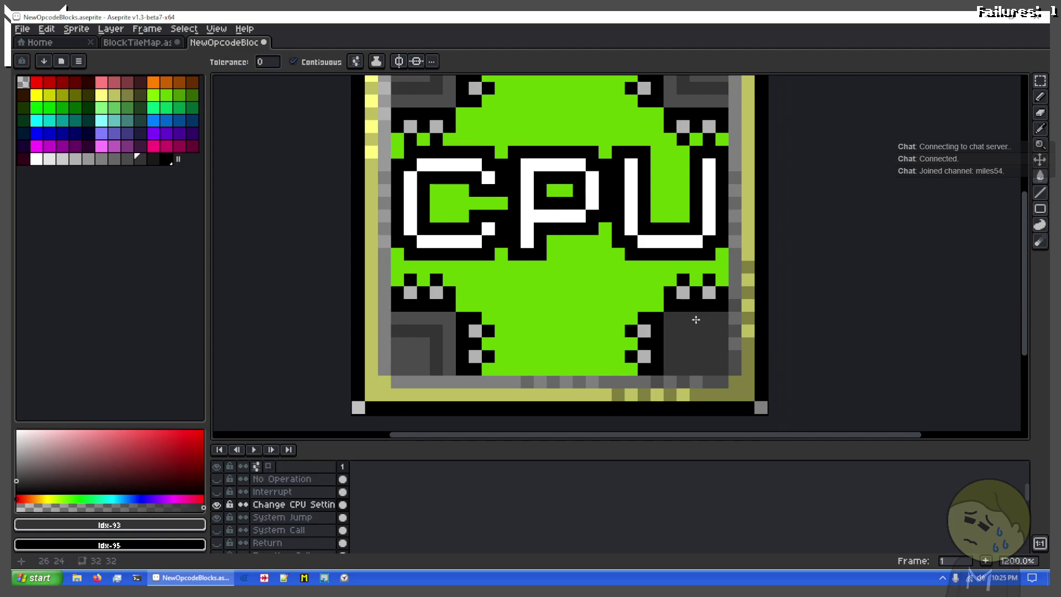
left_click(423, 335)
scroll(410, 278, "up", 3)
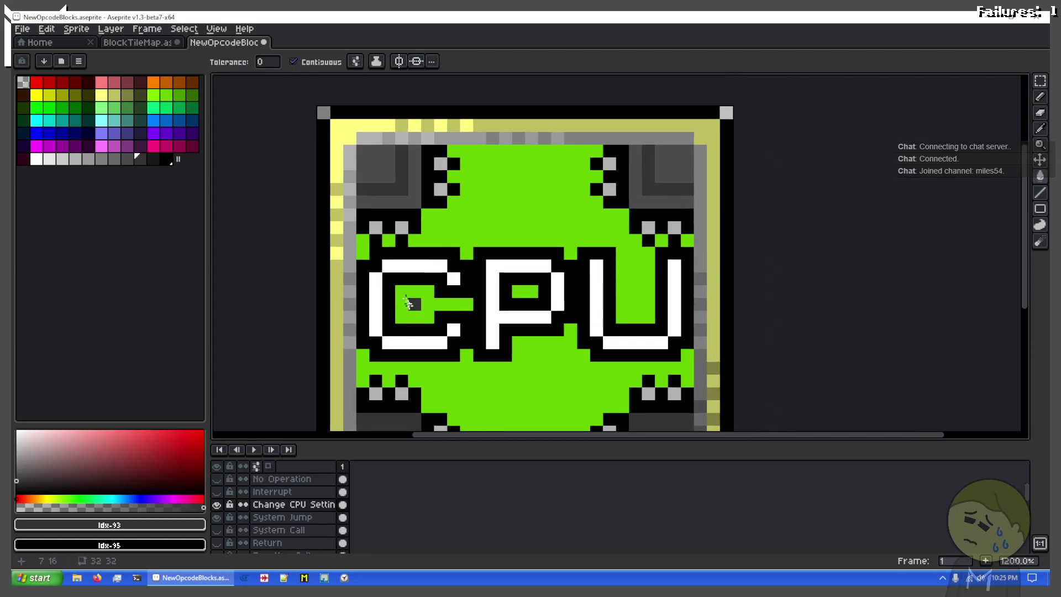
Flatten the bodies of the two upper chips to the same solid dark grey index 93
left_click(378, 177)
left_click(412, 198)
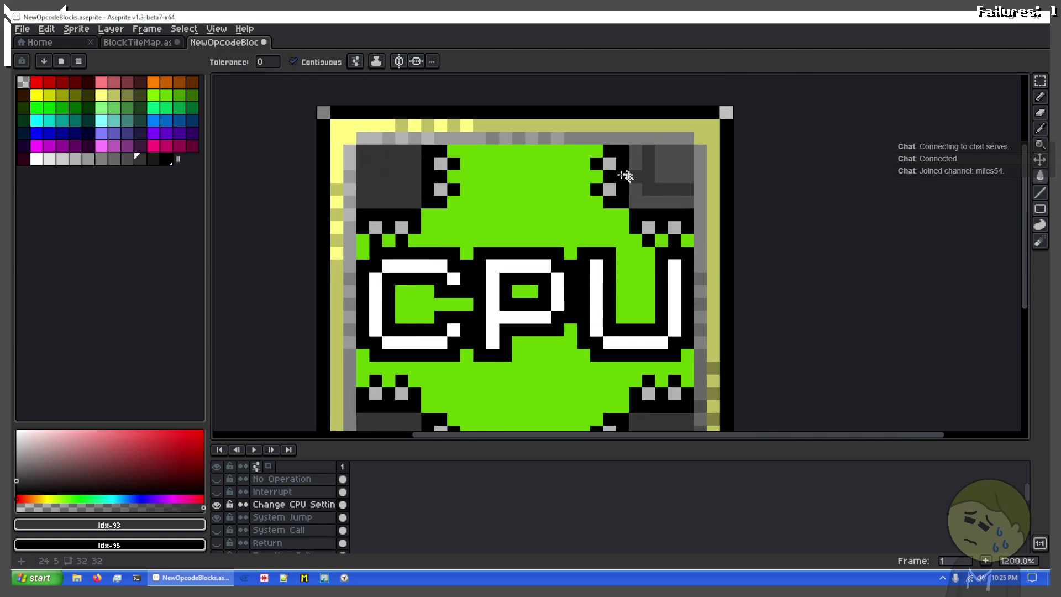
left_click(647, 204)
left_click(671, 173)
scroll(636, 221, "down", 2)
scroll(620, 236, "up", 1)
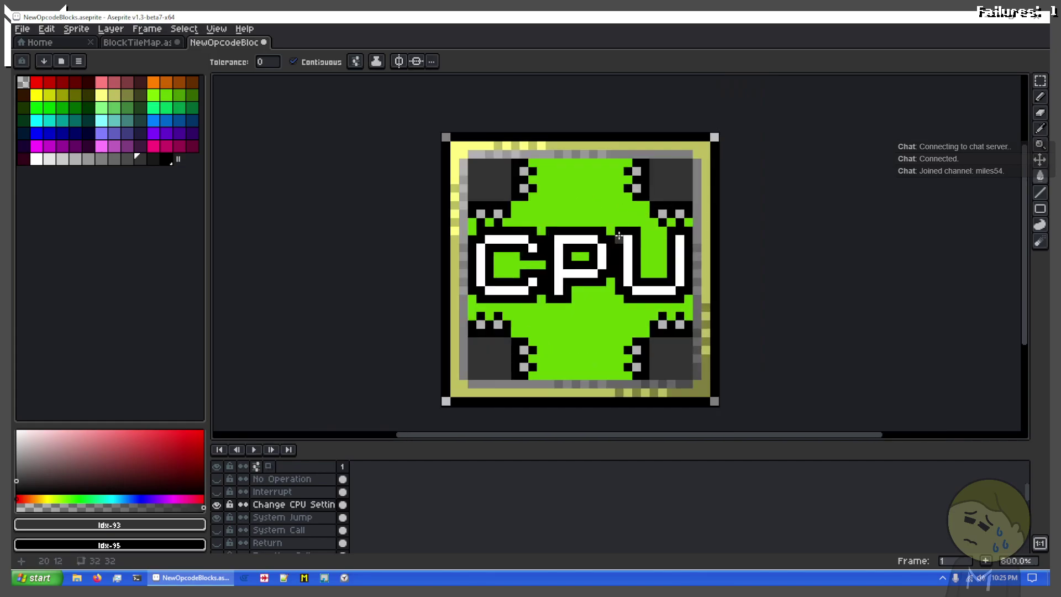
left_click_drag(618, 234, 586, 229)
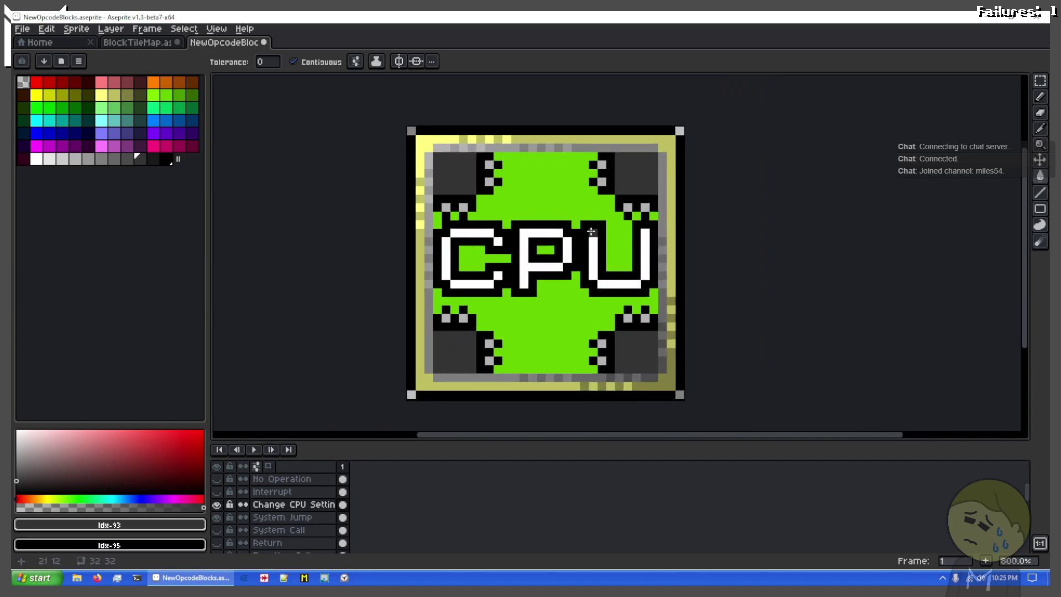
scroll(542, 333, "up", 5)
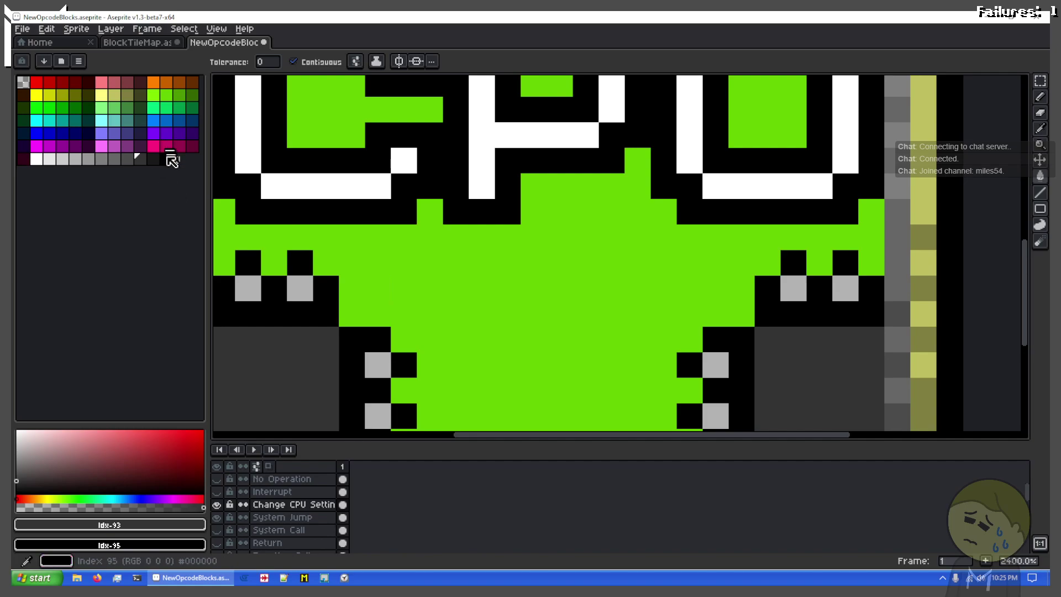
key("x")
left_click(429, 359)
key("ctrl+z")
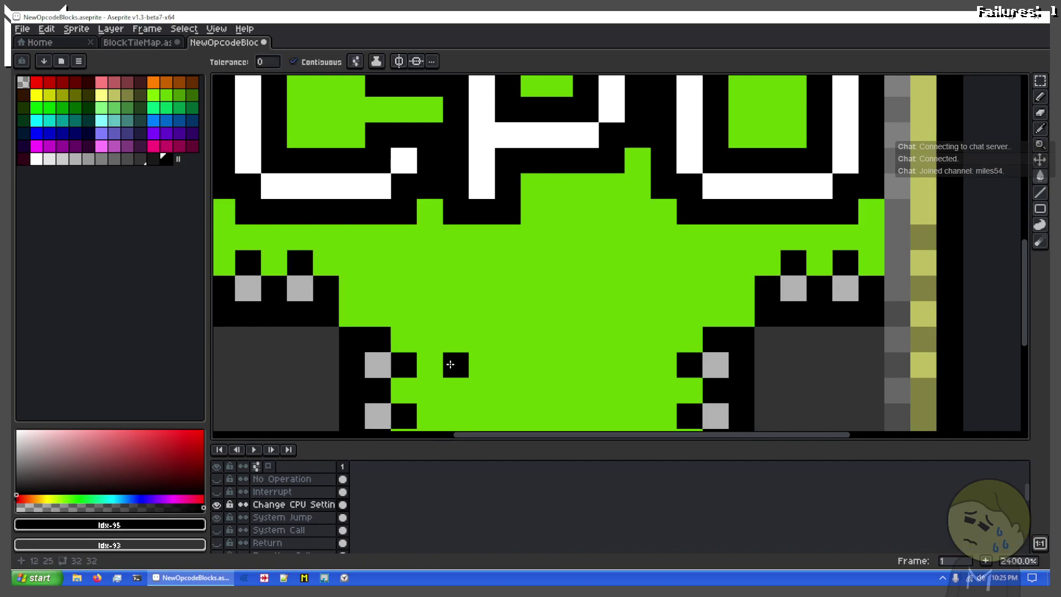
key("b")
left_click_drag(423, 364, 678, 363)
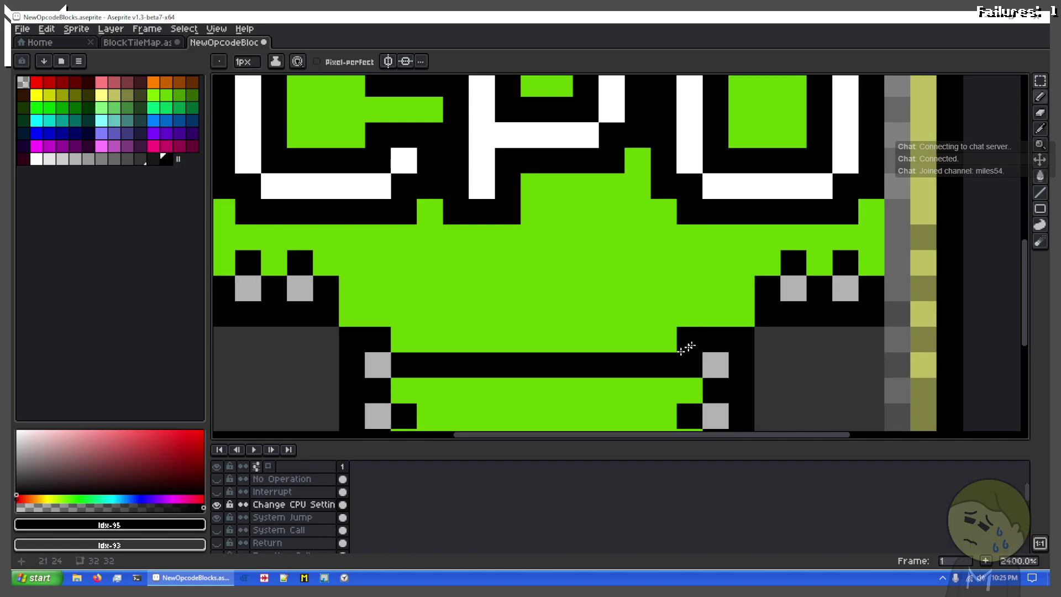
left_click(794, 245)
left_click_drag(768, 145, 734, 340)
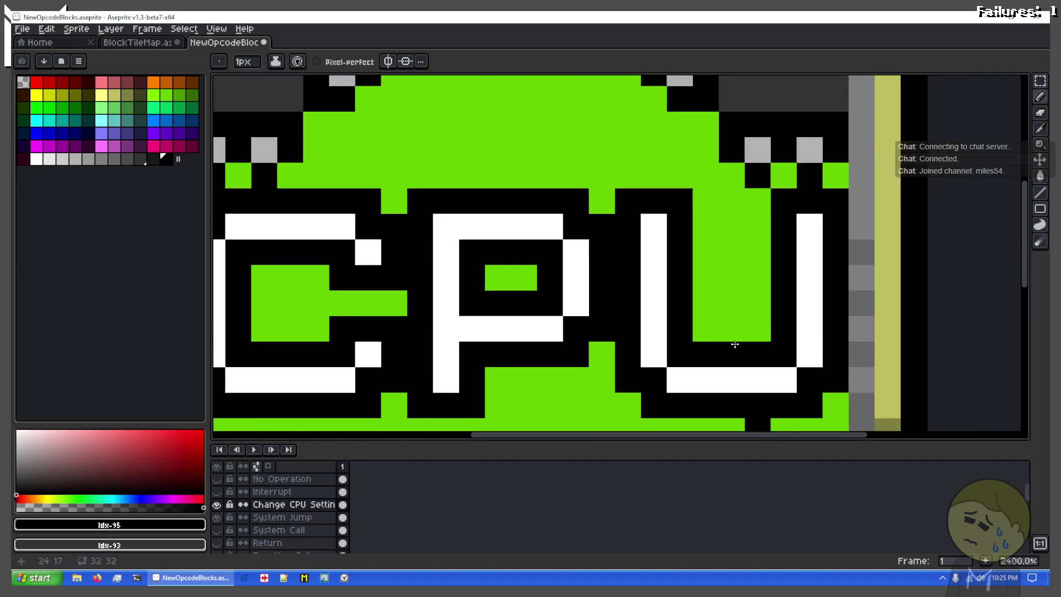
scroll(765, 296, "down", 6)
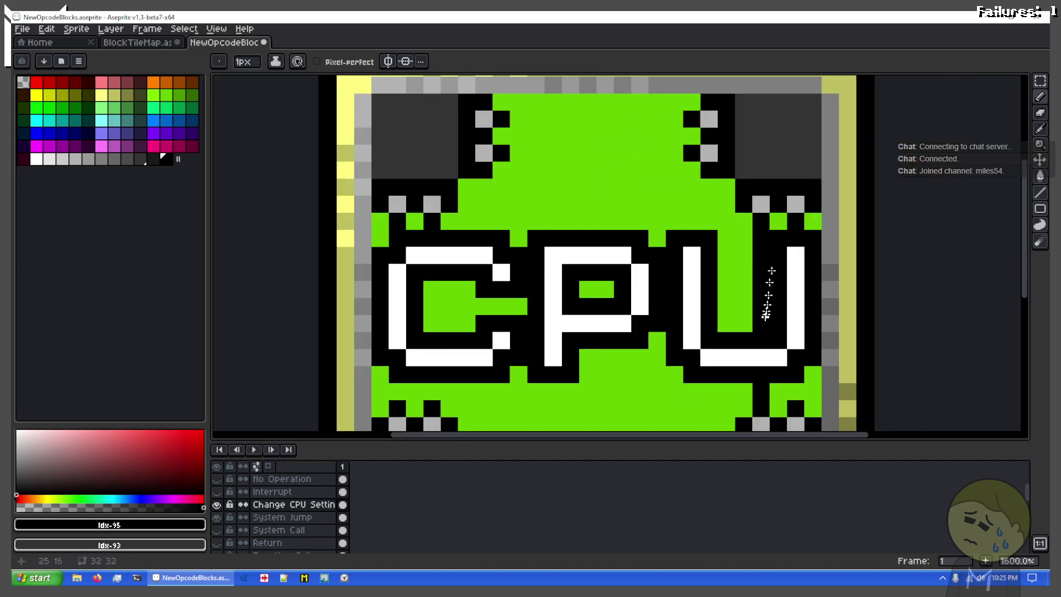
key("v")
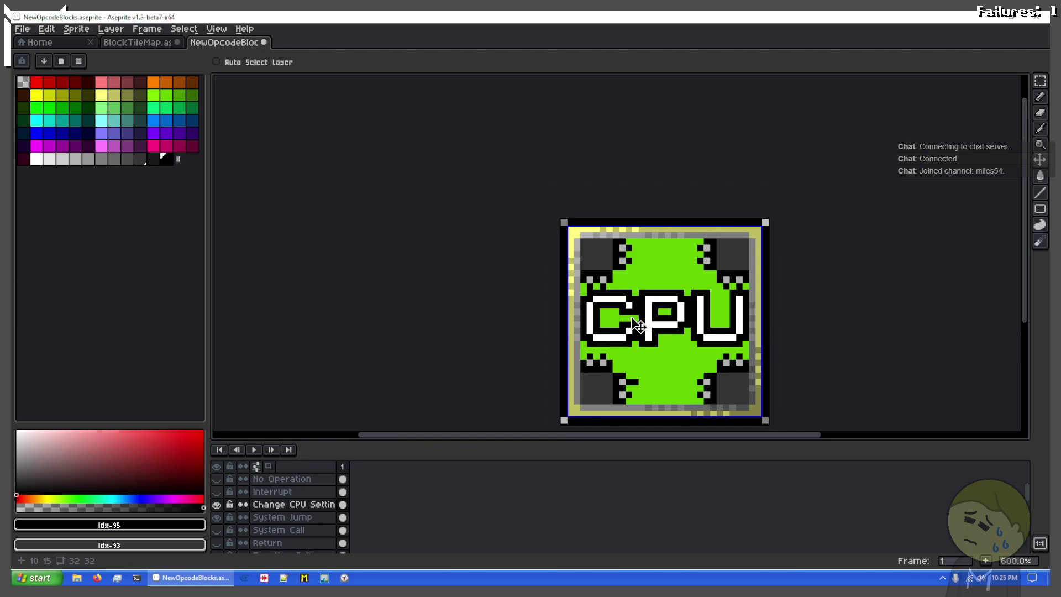
key("ctrl+z")
Draw a stepped 1 px trace in dark green index 26 from the lower-left chip's upper side pin to the lower-right chip's lower side pin
scroll(654, 356, "up", 5)
scroll(609, 327, "down", 1)
left_click_drag(563, 339, 525, 230)
left_click(179, 95)
mouse_move(548, 320)
left_mouse_down()
mouse_move(524, 227)
mouse_move(506, 246)
mouse_move(597, 245)
left_mouse_up()
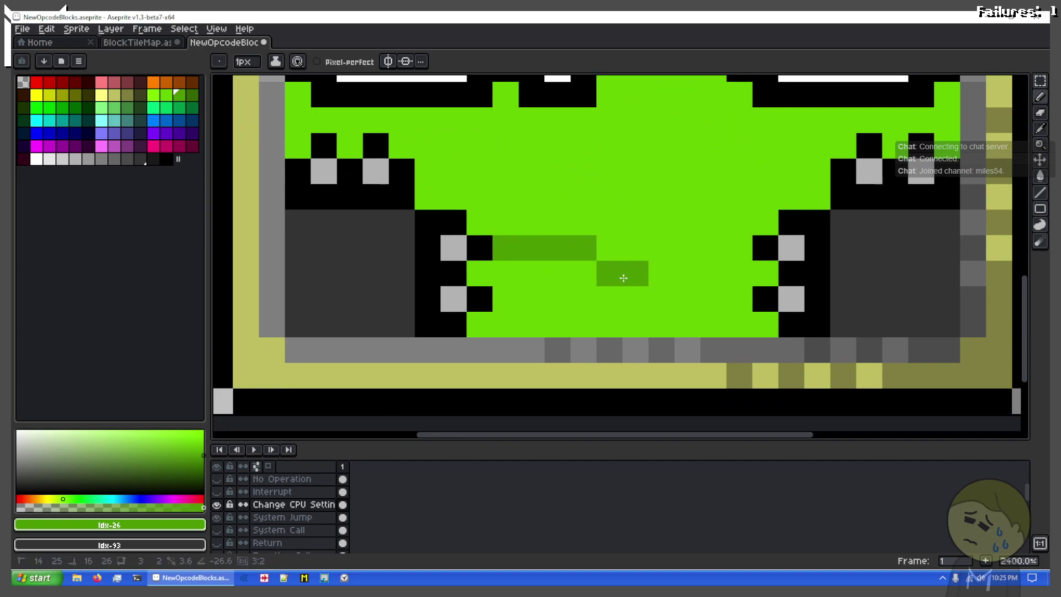
left_click_drag(645, 300, 751, 299)
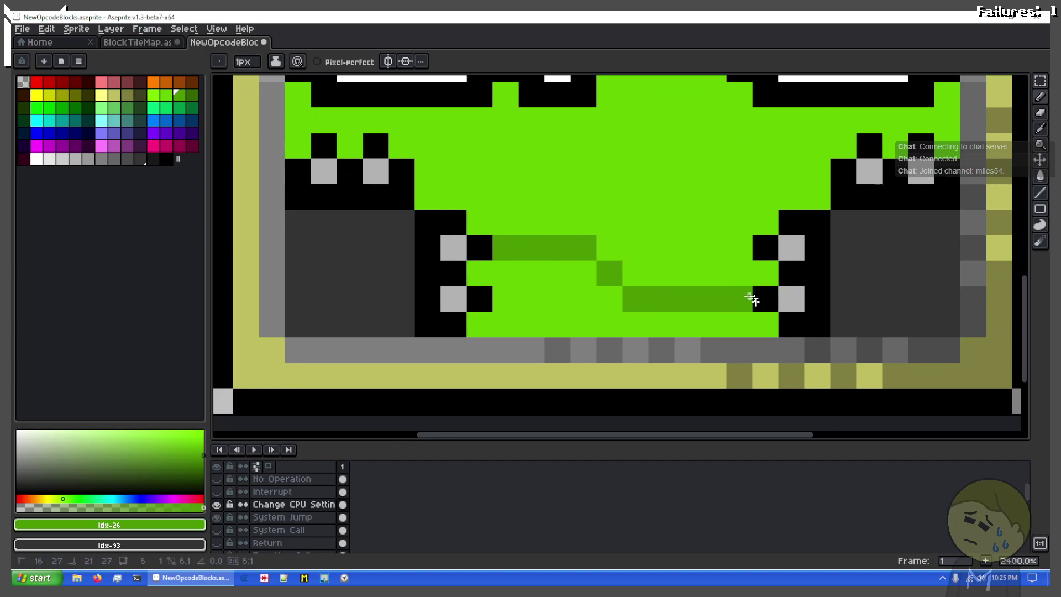
Add a short dark green trace from the lower-left chip's lower side pin to the green area's bottom edge, plus one pixel above each top pin
left_click(618, 223)
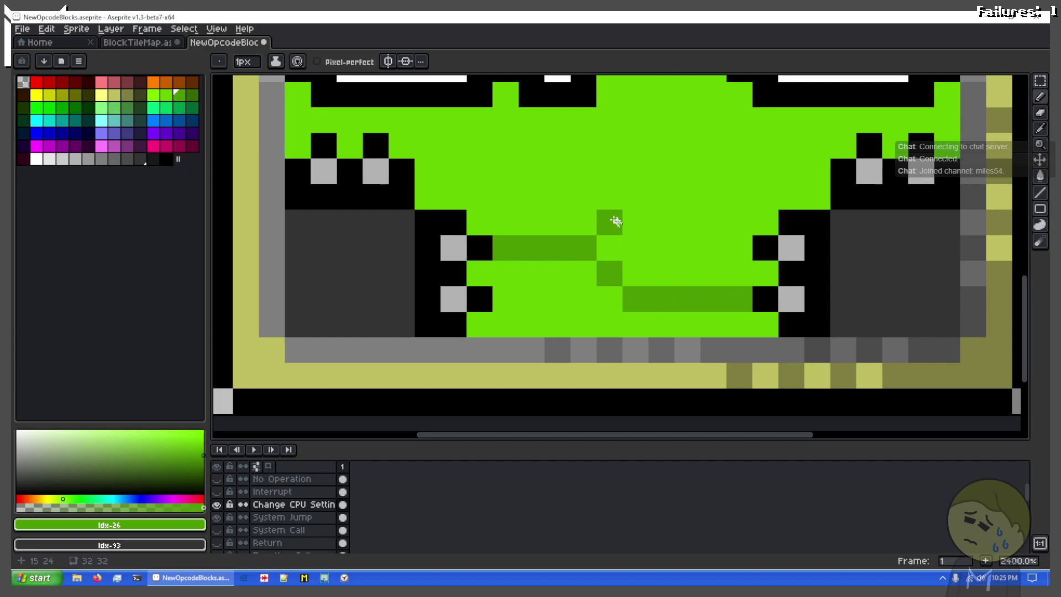
left_click_drag(737, 194, 649, 258)
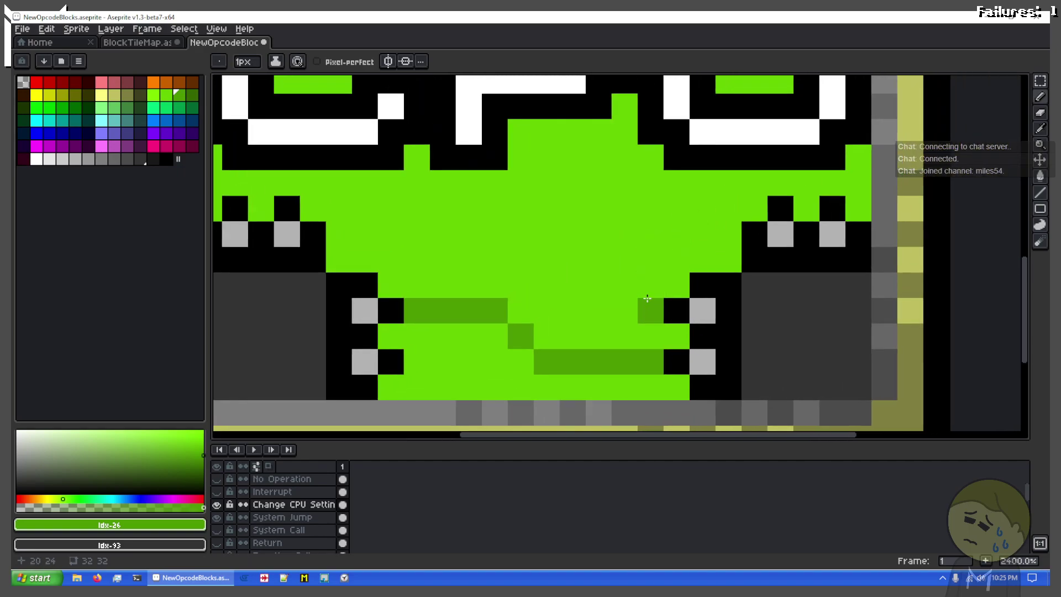
left_click_drag(758, 226, 821, 217)
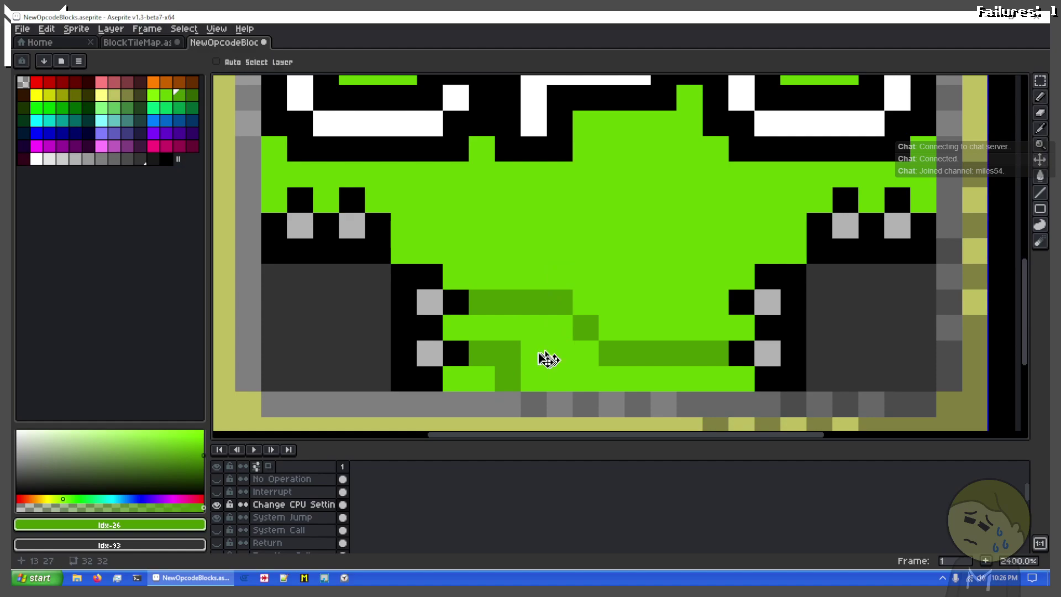
key("ctrl+z")
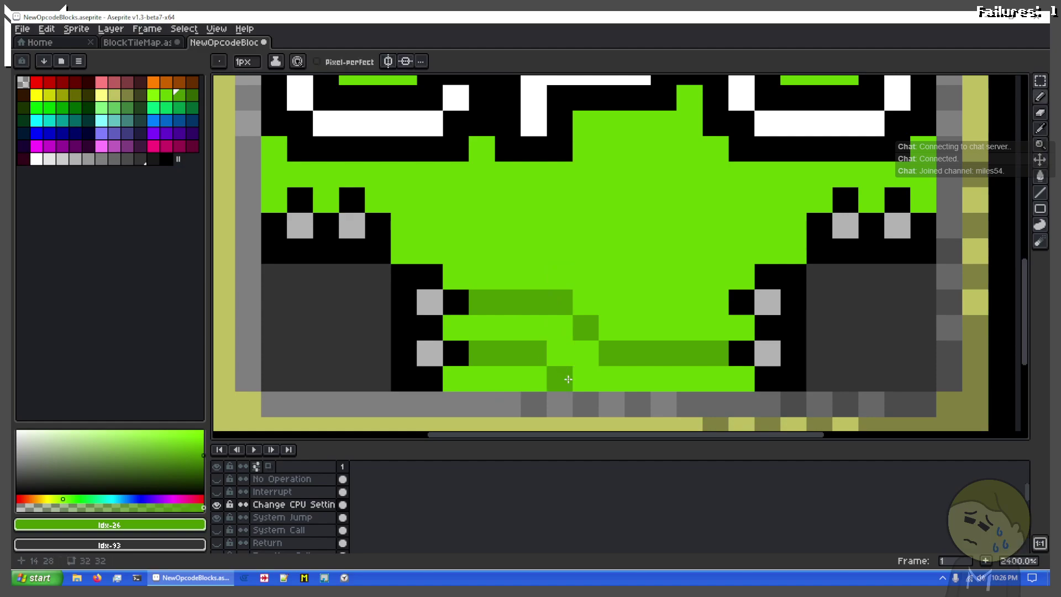
mouse_move(501, 243)
left_mouse_down()
mouse_move(514, 264)
mouse_move(529, 256)
mouse_move(770, 391)
left_mouse_up()
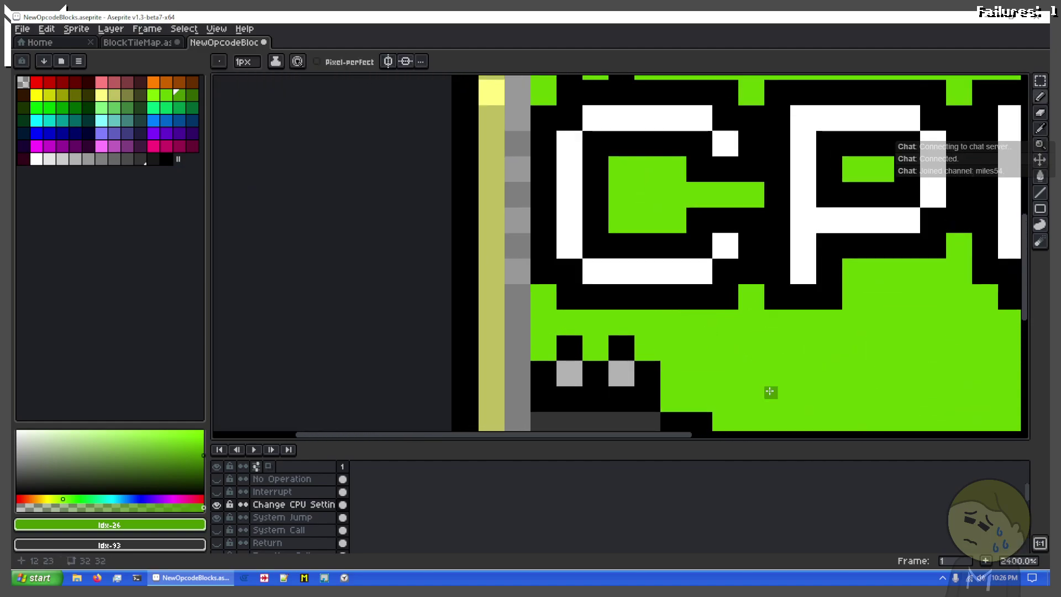
left_click(578, 322)
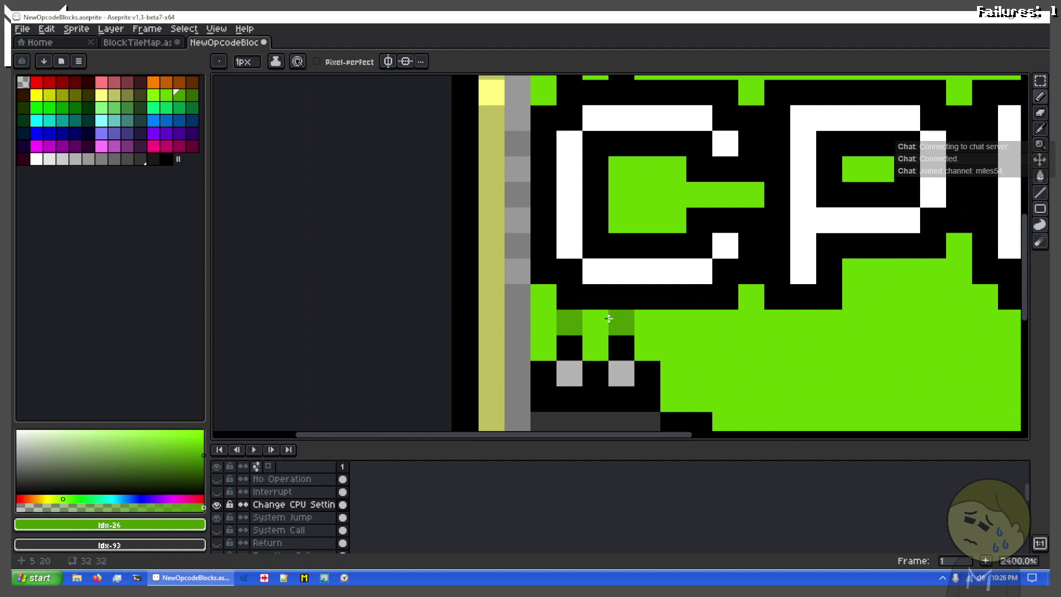
left_click(623, 319)
Draw an L-shaped dark green trace ending in three ring pixels from the upper-left chip's lower side pin, and join both upper chips' top side pins
left_click_drag(708, 214, 613, 356)
mouse_move(639, 173)
left_mouse_down()
mouse_move(567, 263)
mouse_move(508, 298)
left_mouse_up()
left_click(535, 232)
left_click(611, 241, "shift")
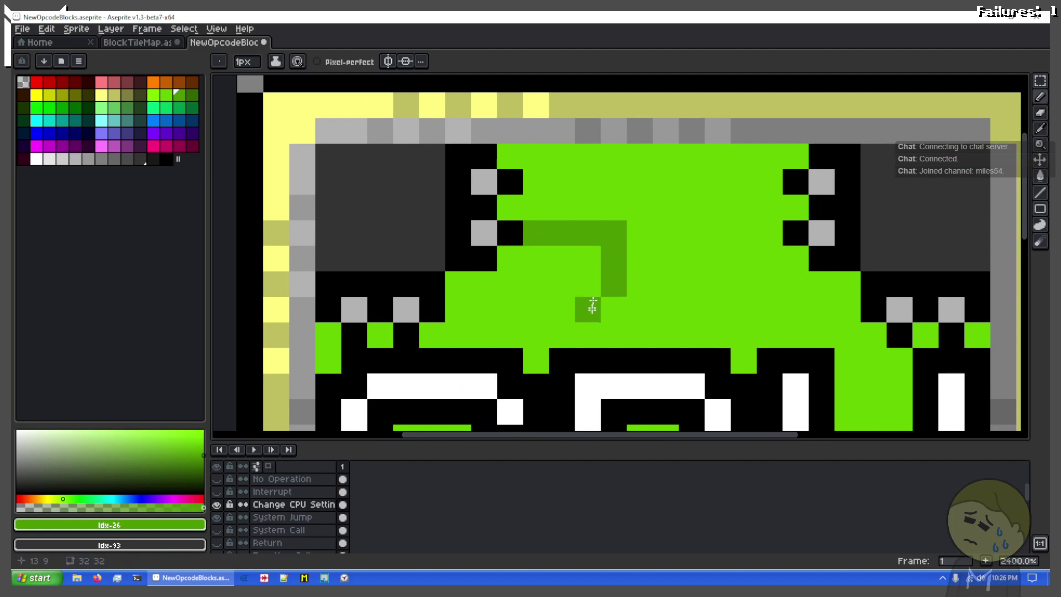
left_click(640, 309)
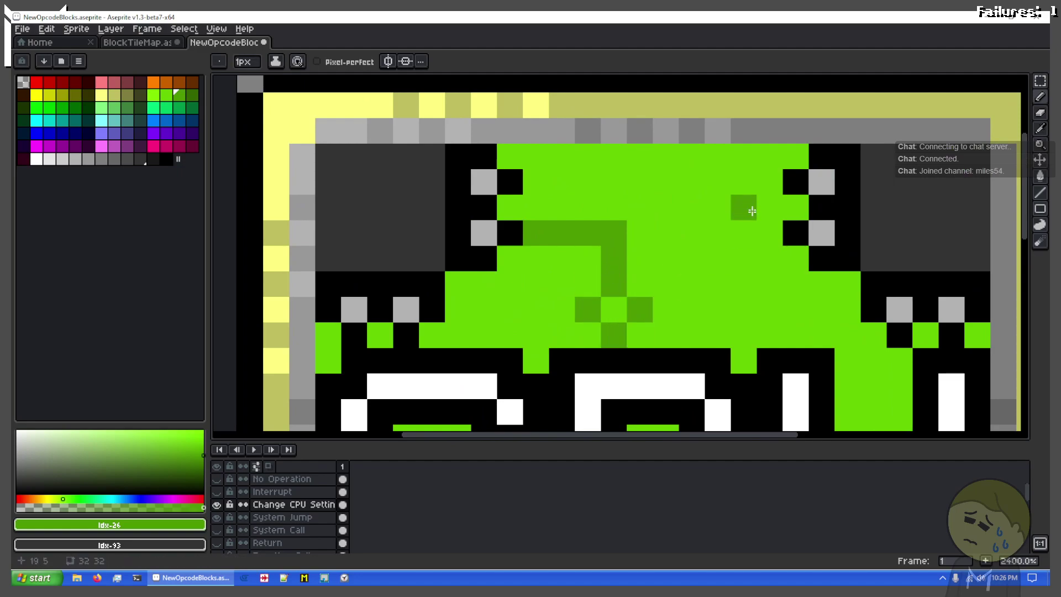
left_click_drag(758, 190, 535, 185)
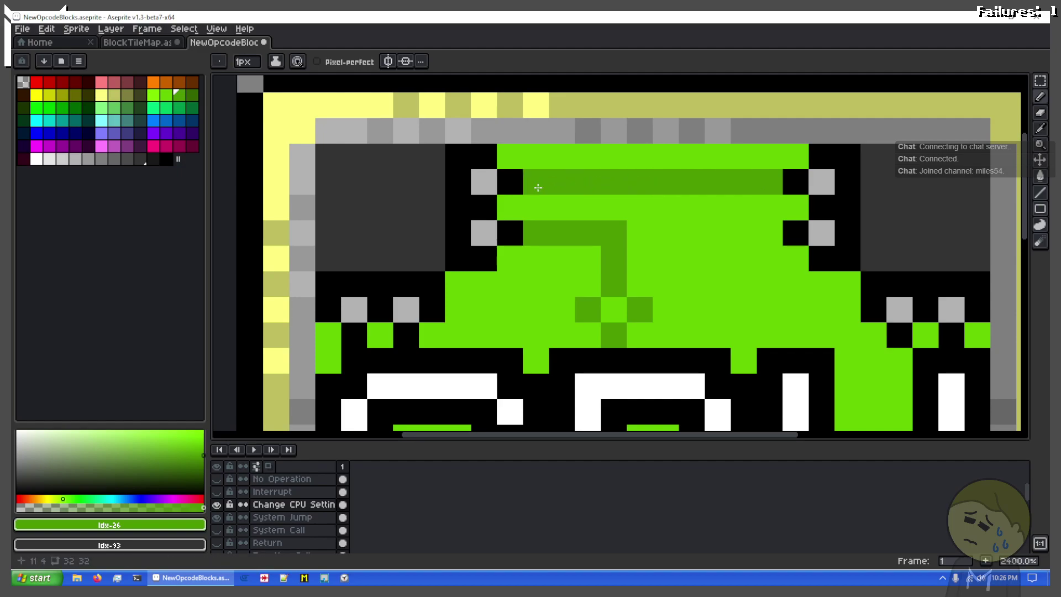
Draw a mirrored L-shaped dark green trace with ring pixels at its end from the upper-right chip's lower side pin
left_click(765, 242)
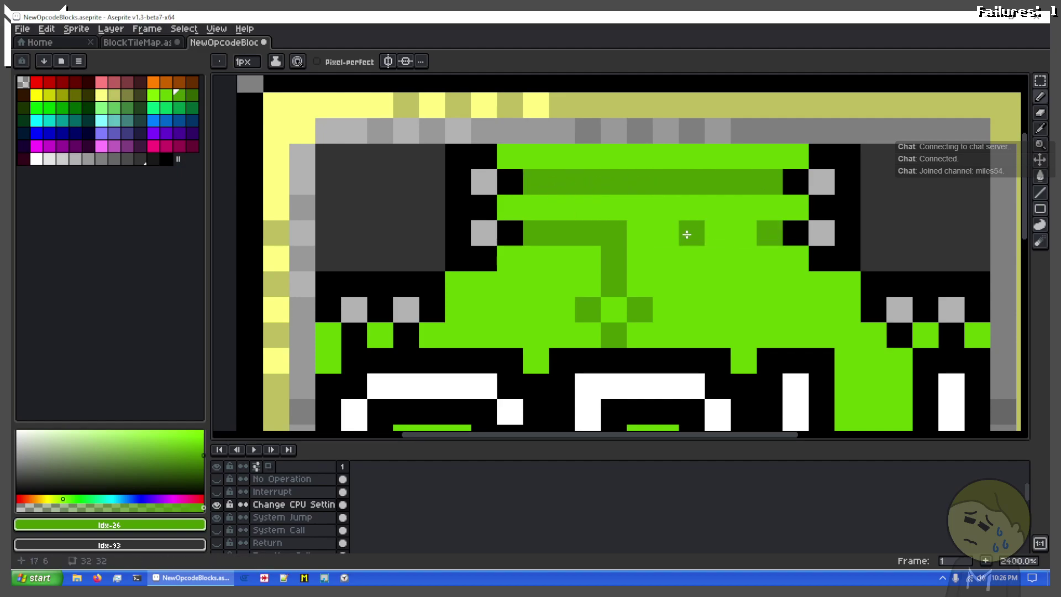
left_click(690, 233, "shift")
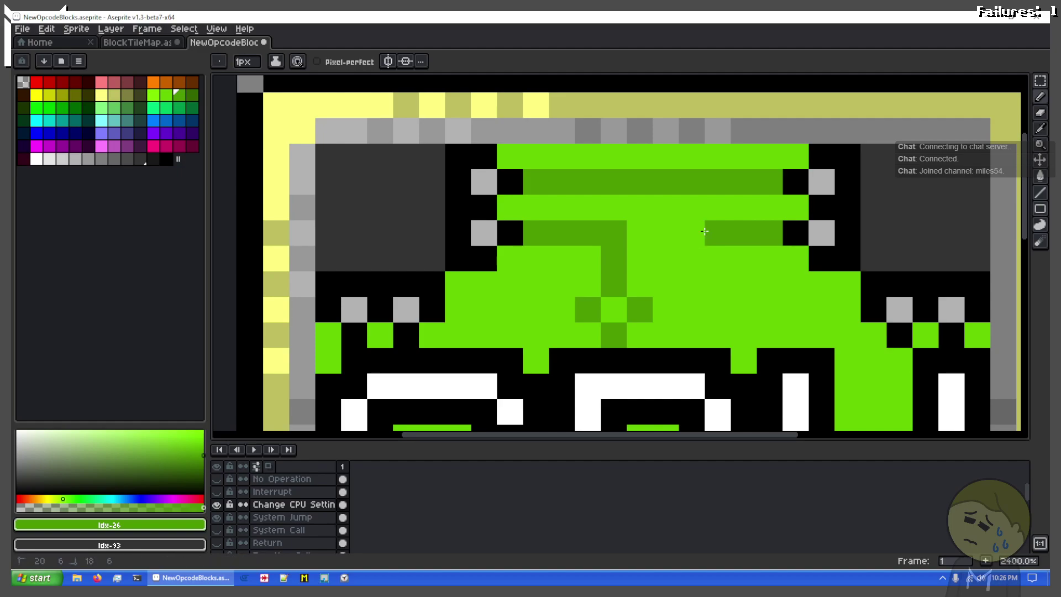
left_click(714, 280, "shift")
left_click(692, 309)
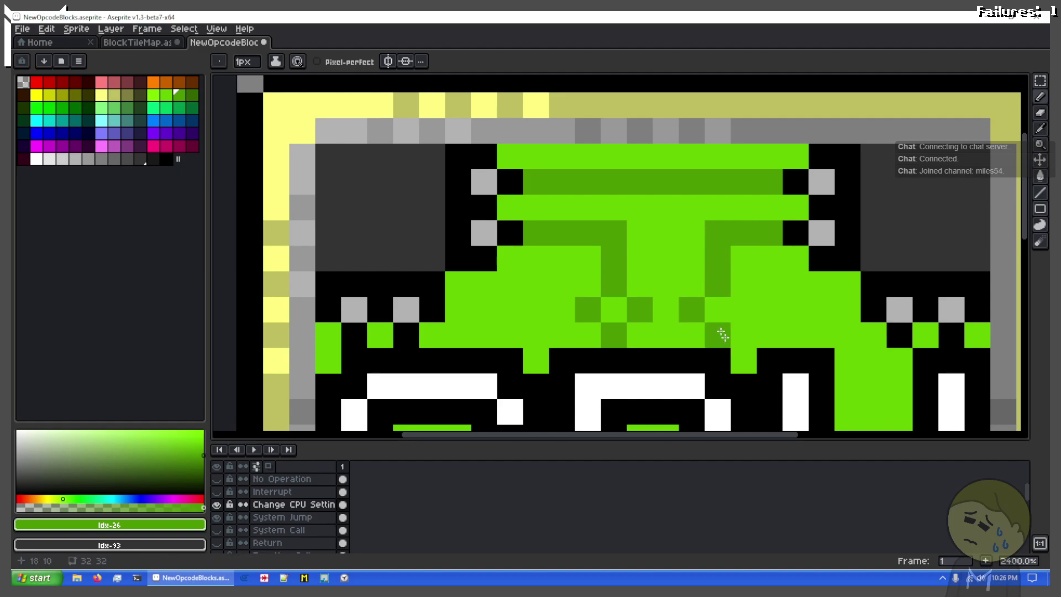
left_click(743, 316)
Draw a dark green trace inside the U: 4 px straight down from the upper-right chip's pin, bending diagonally toward the lower-left
mouse_move(865, 392)
left_mouse_down()
mouse_move(834, 368)
mouse_move(722, 153)
left_mouse_up()
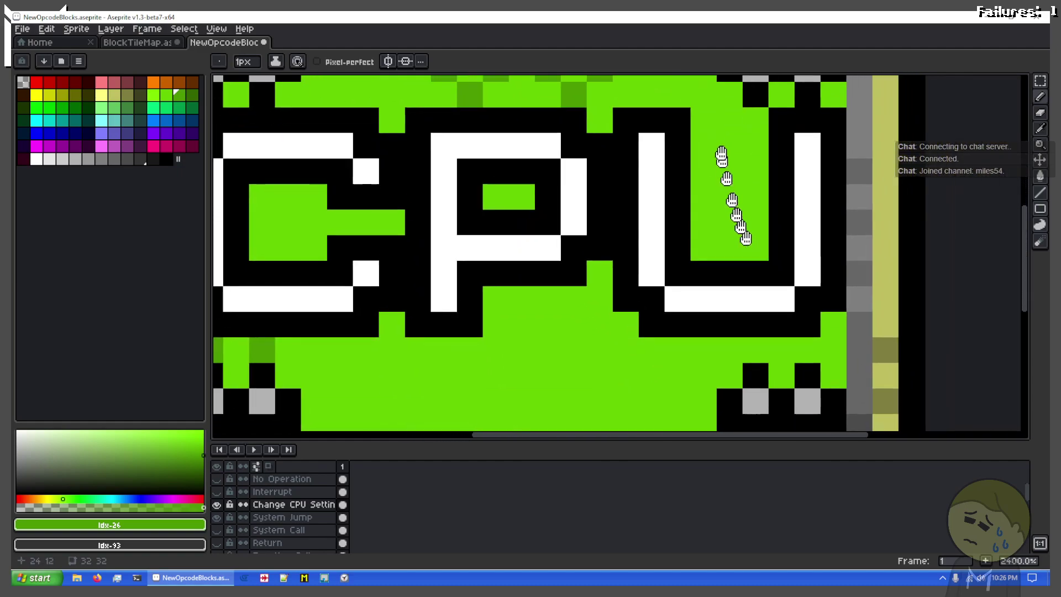
left_click(760, 119)
left_click(765, 234, "shift")
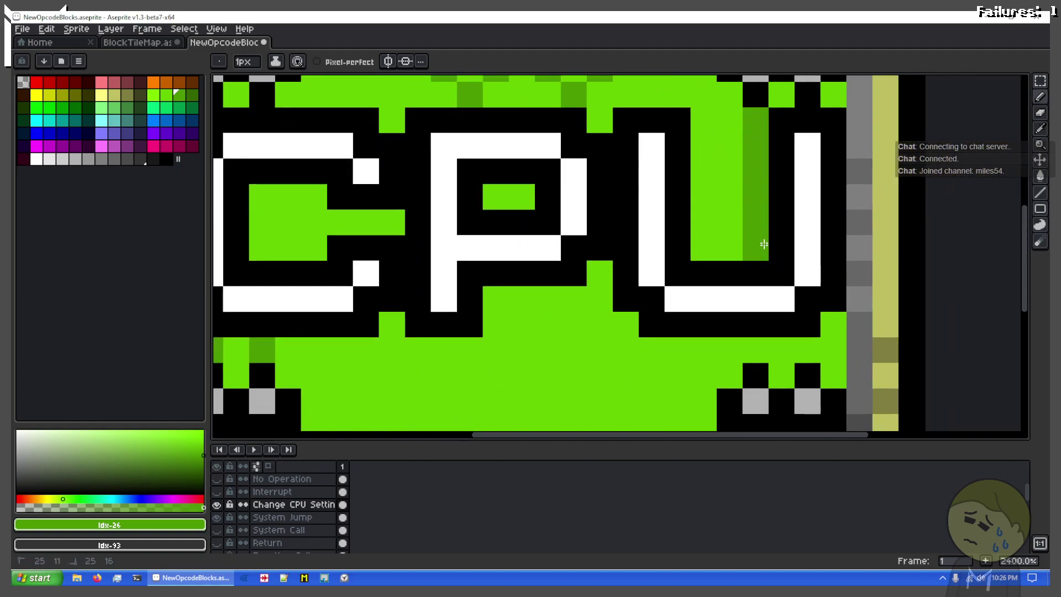
key("ctrl+z")
left_click(762, 187, "shift")
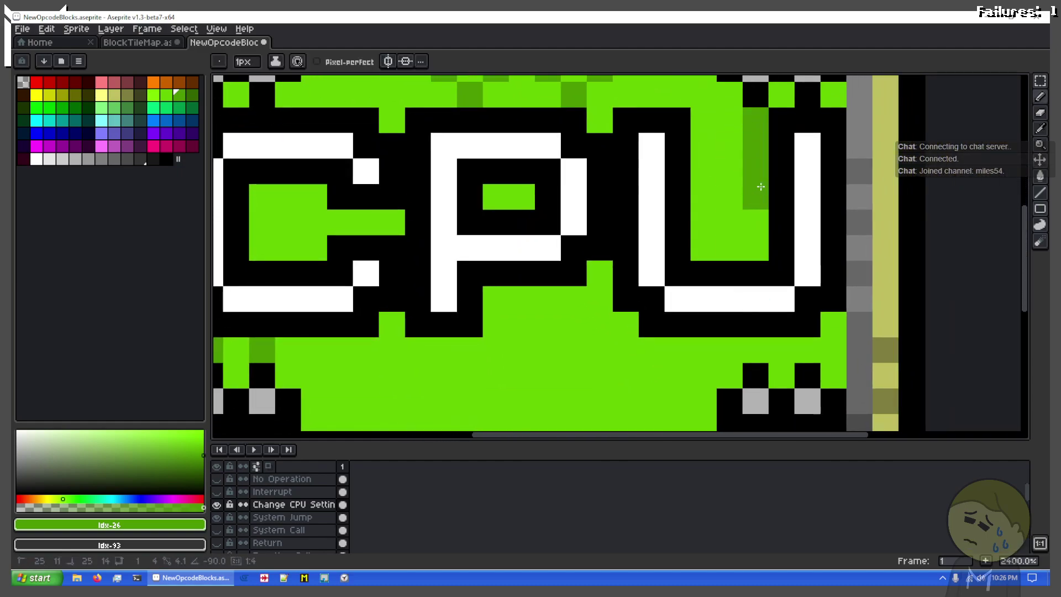
left_click(702, 247, "shift")
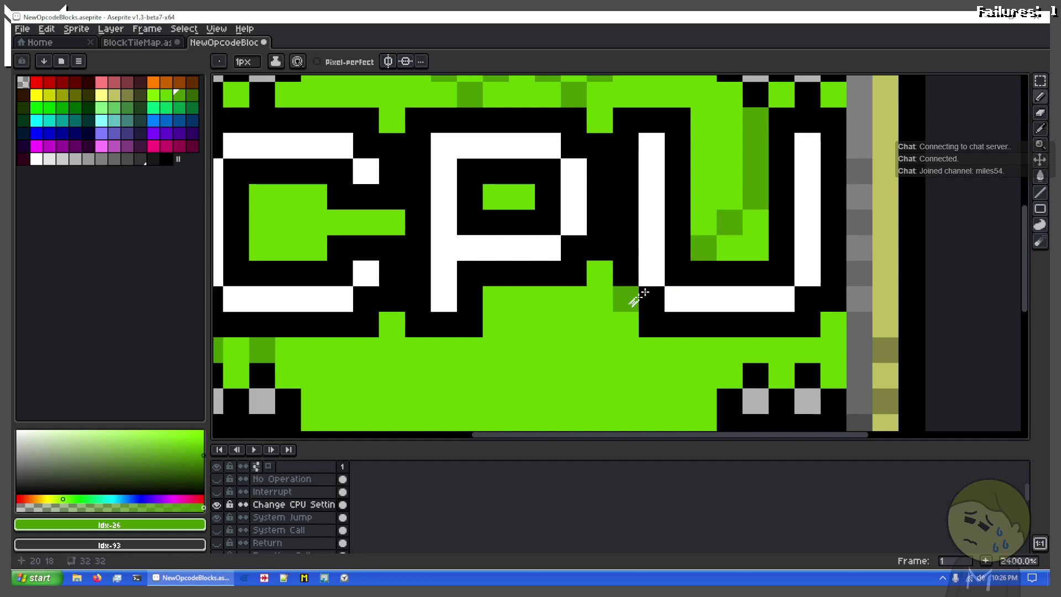
Continue the trace below the U with one corner pixel and a 4 px vertical line bending toward the lower-right chip's upper side pin
left_click(626, 325)
left_click(597, 364, "shift")
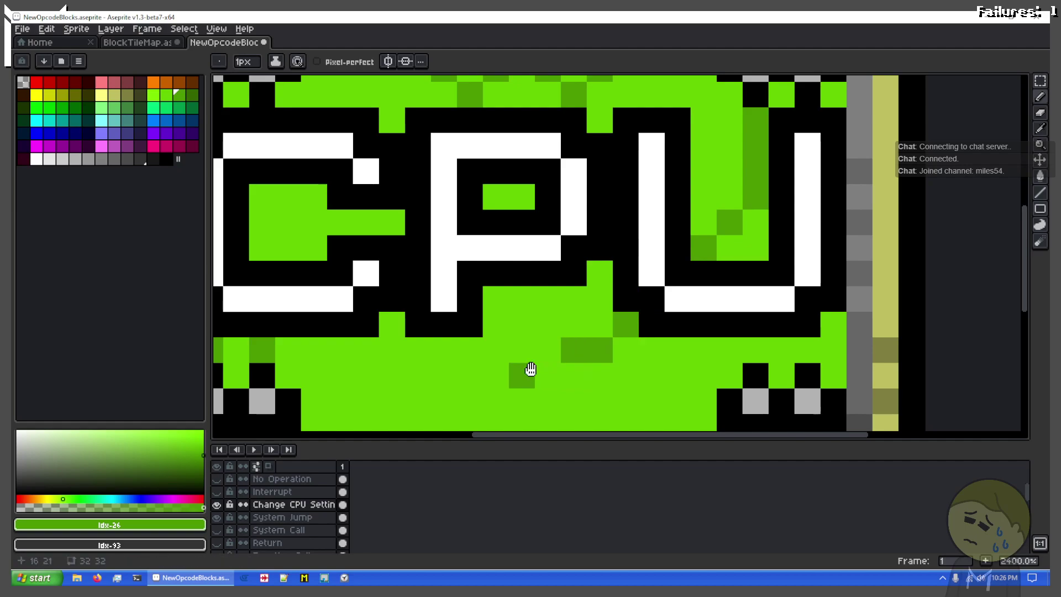
left_click_drag(531, 368, 718, 184)
key("ctrl+z")
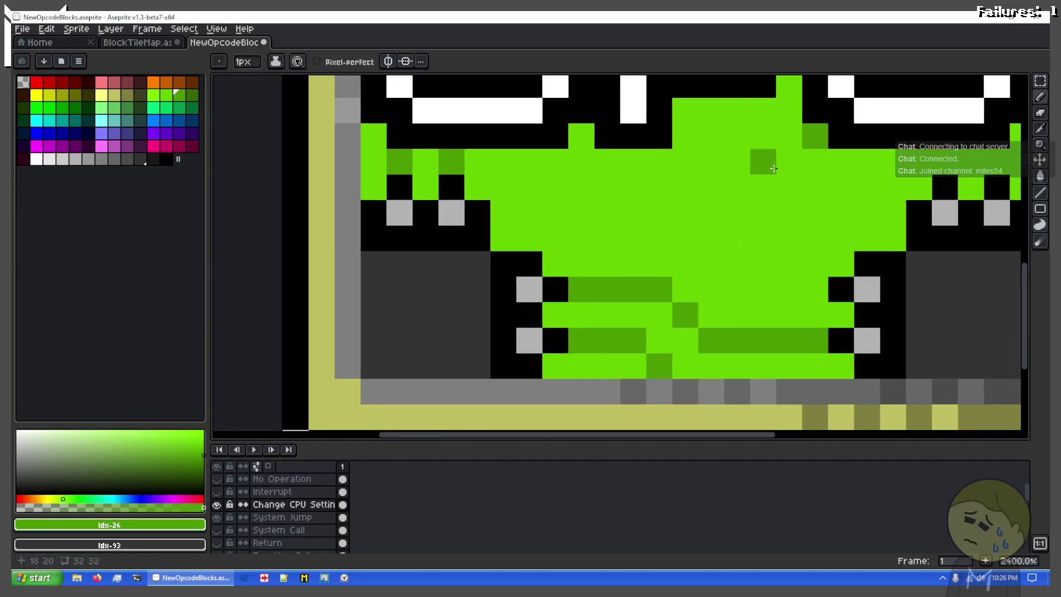
left_click_drag(784, 161, 702, 254)
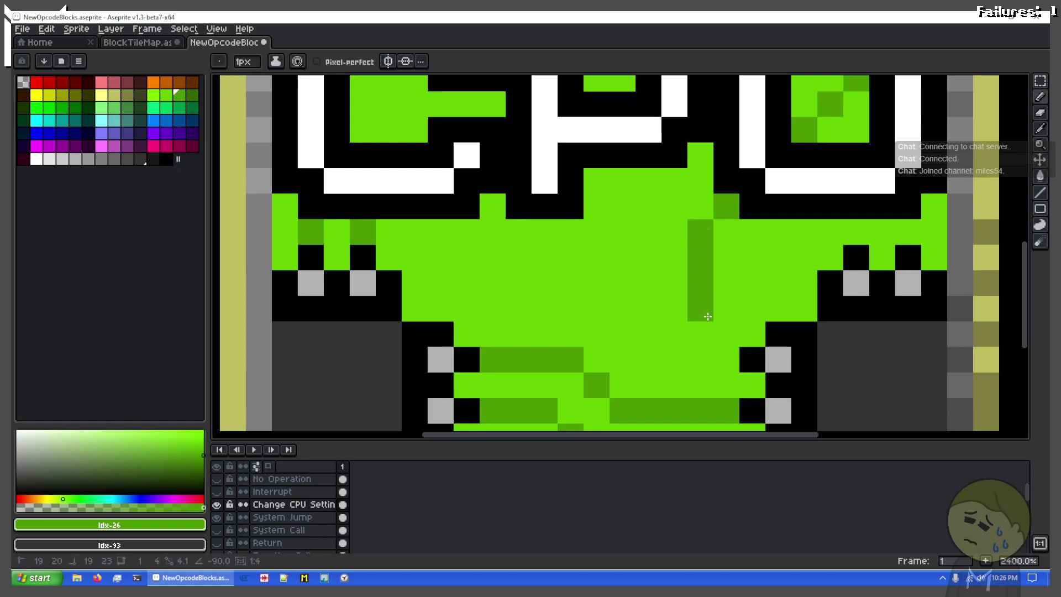
left_click_drag(710, 317, 728, 345)
scroll(480, 277, "down", 5)
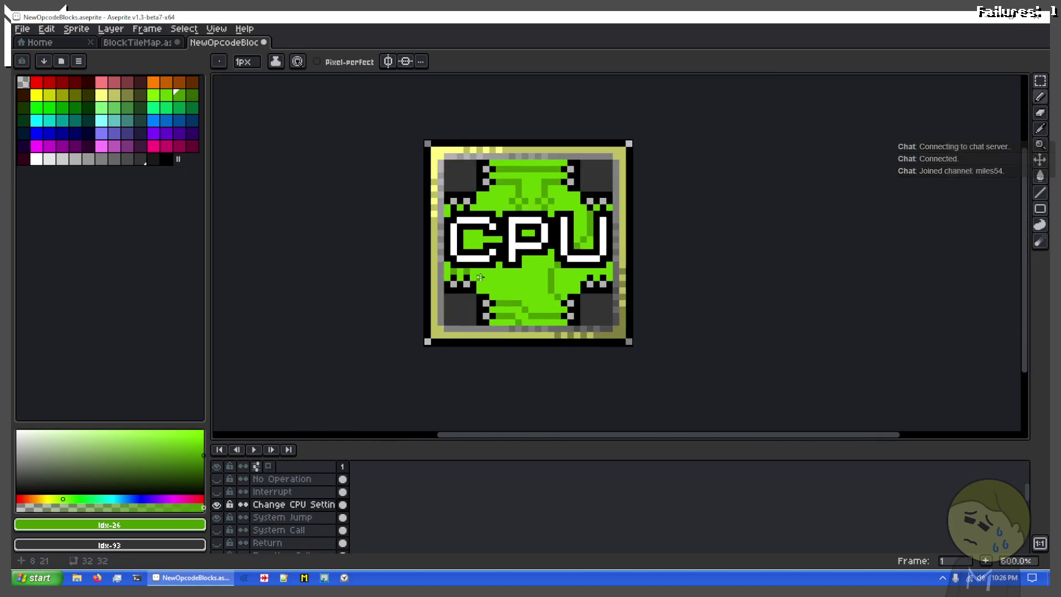
Copy the whole Change CPU Setting sprite and paste it into the empty BlockTileMap cell directly before the INT block
left_click_drag(507, 180, 652, 142)
scroll(566, 220, "up", 1)
key("ctrl+a")
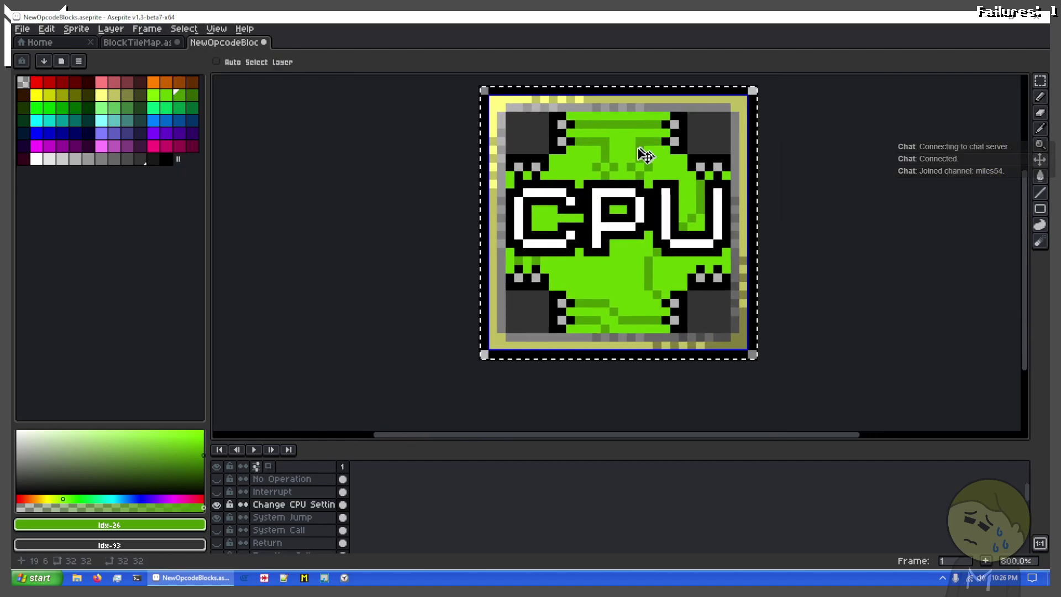
key("ctrl+Tab")
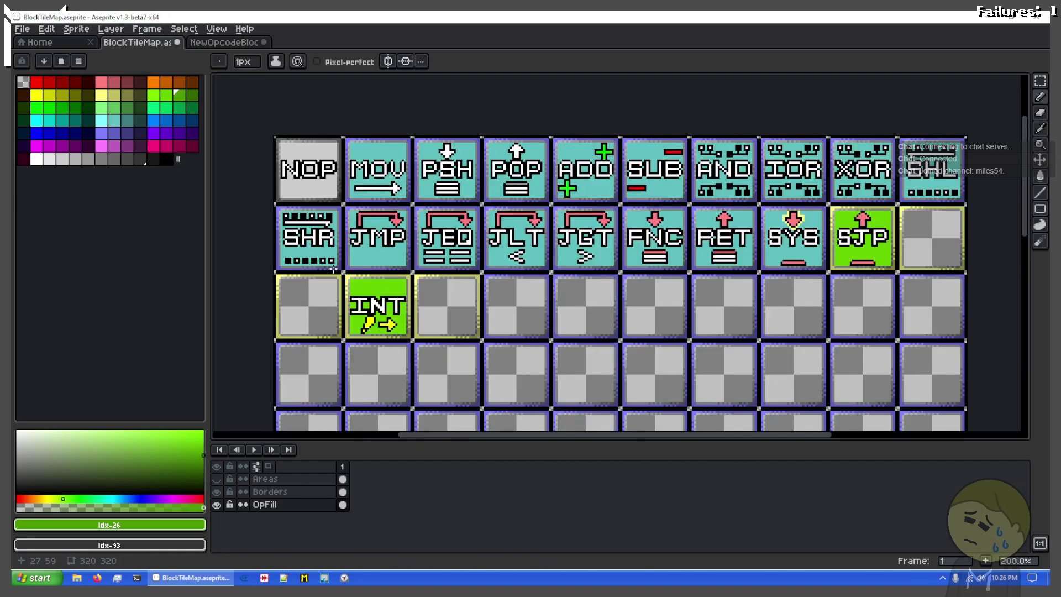
scroll(377, 310, "up", 4)
left_click_drag(332, 302, 713, 236)
key("ctrl+v")
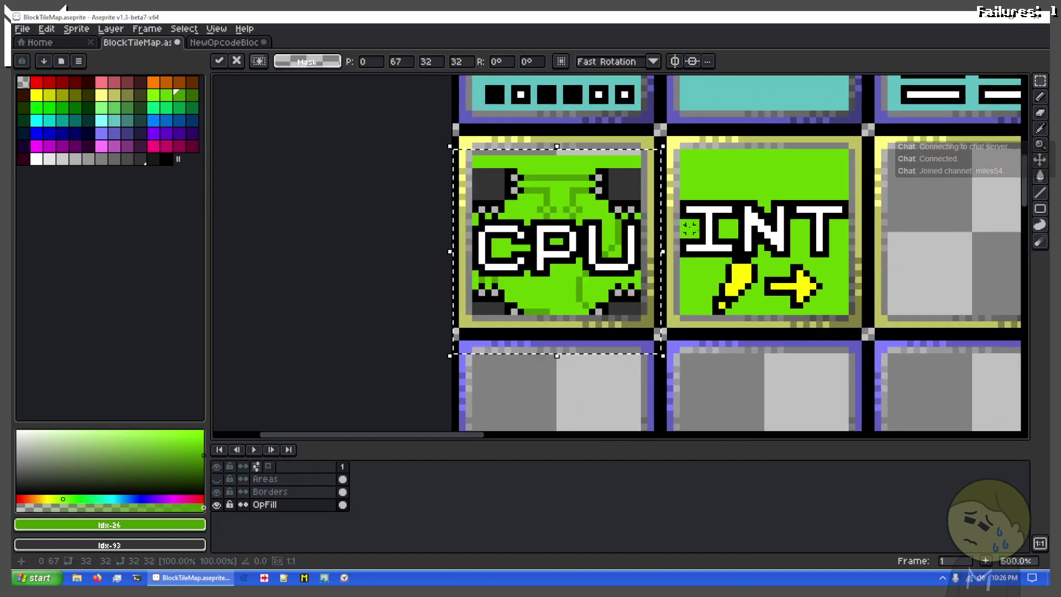
left_click_drag(604, 236, 605, 215)
left_click(741, 171)
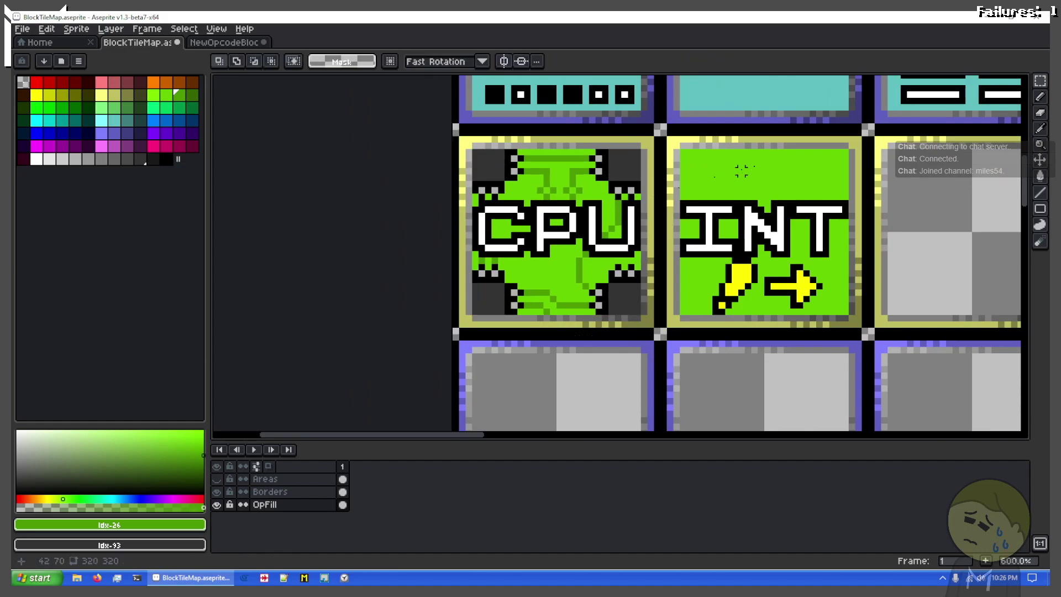
Review the tile assignment events in GDevelop's ExieRender scene and the order of the blocks in BlockTileMap
left_click_drag(817, 156, 453, 155)
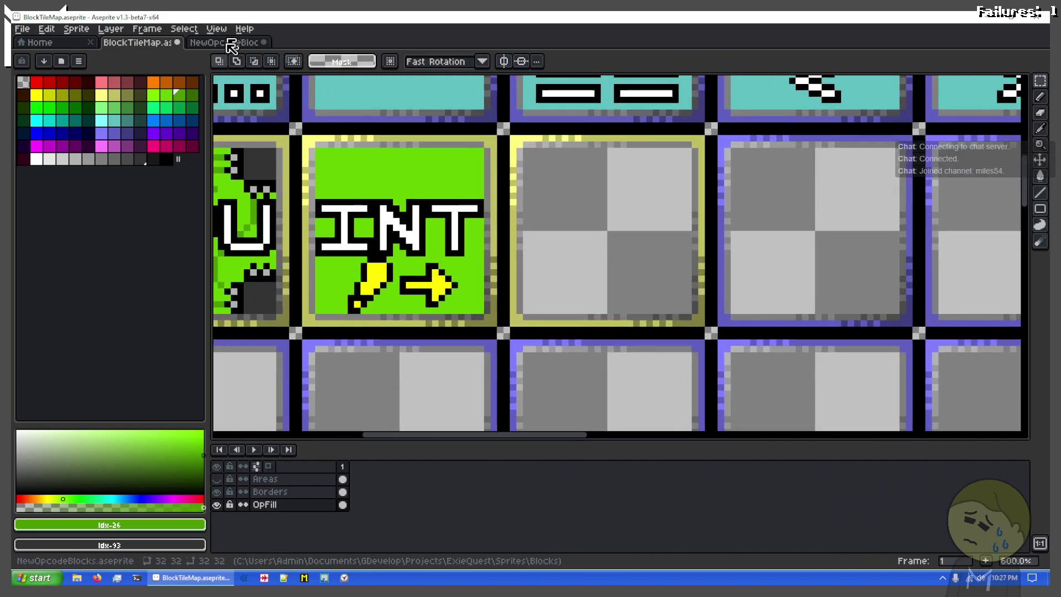
key("alt+Tab")
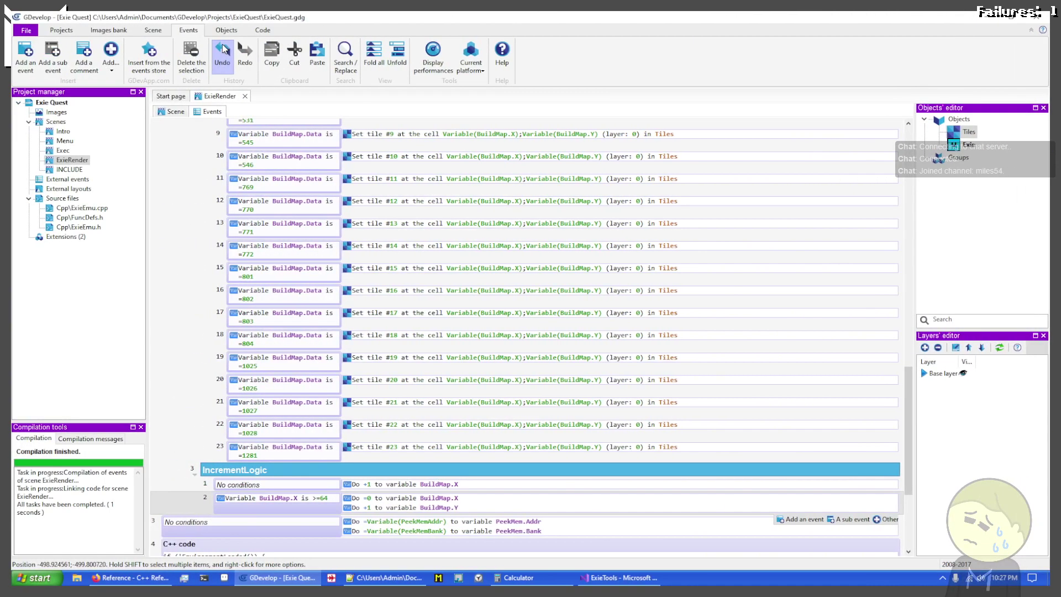
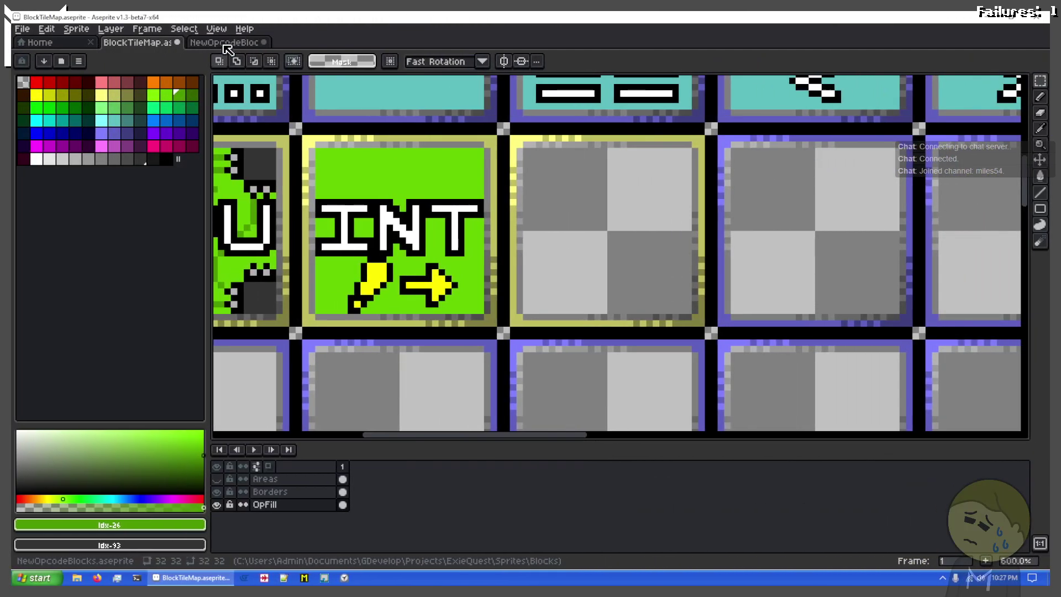
scroll(628, 211, "down", 3)
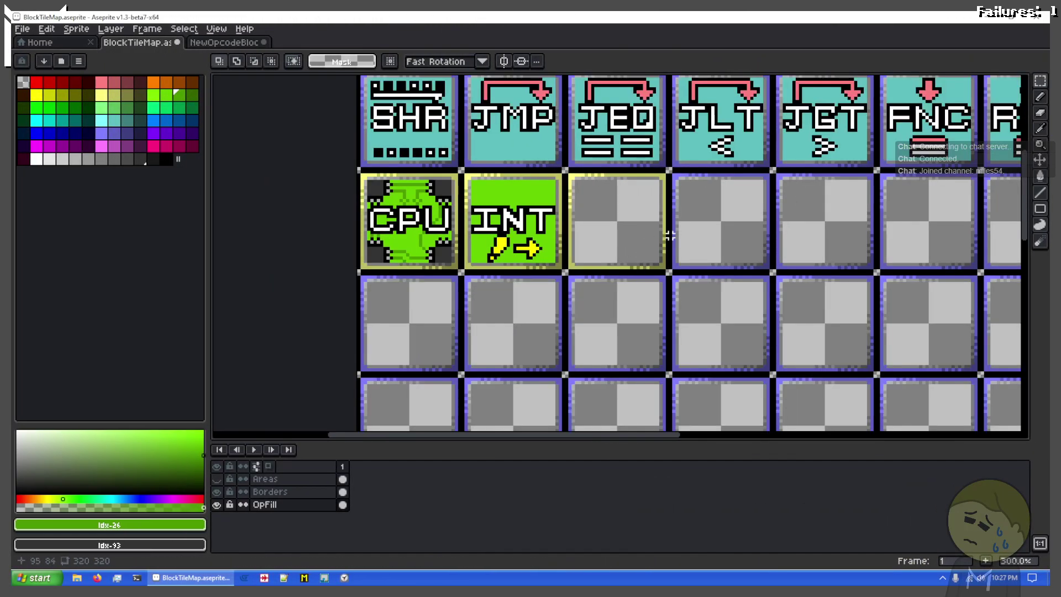
scroll(670, 236, "down", 1)
left_click_drag(670, 236, 753, 254)
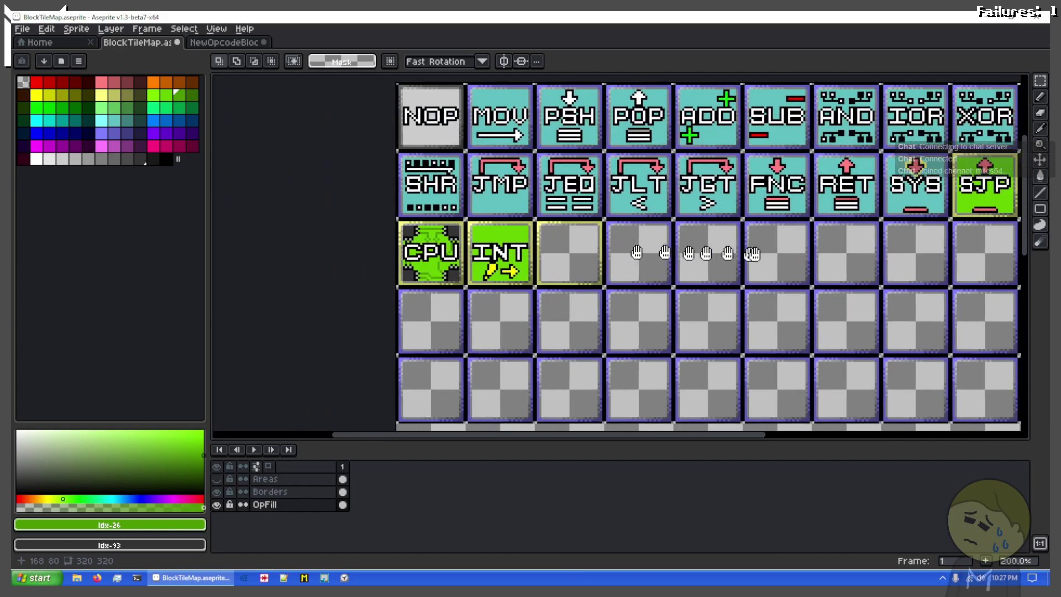
Move the CPU block to the empty yellow-bordered cell after SJP, at position 288, 32, and deselect it
scroll(564, 295, "up", 3)
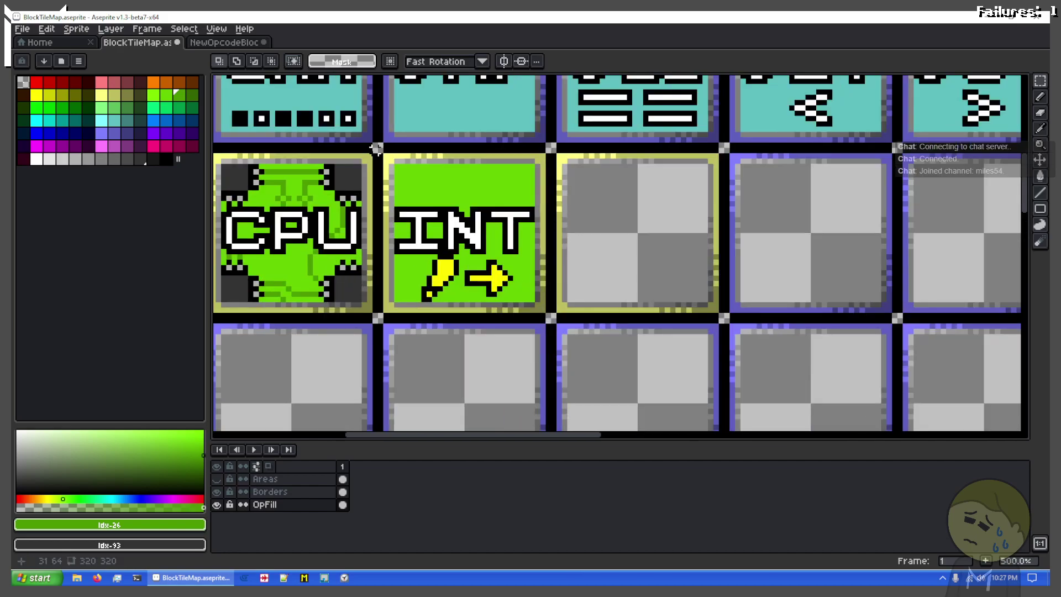
left_click_drag(376, 148, 225, 316)
left_click_drag(272, 264, 883, 257)
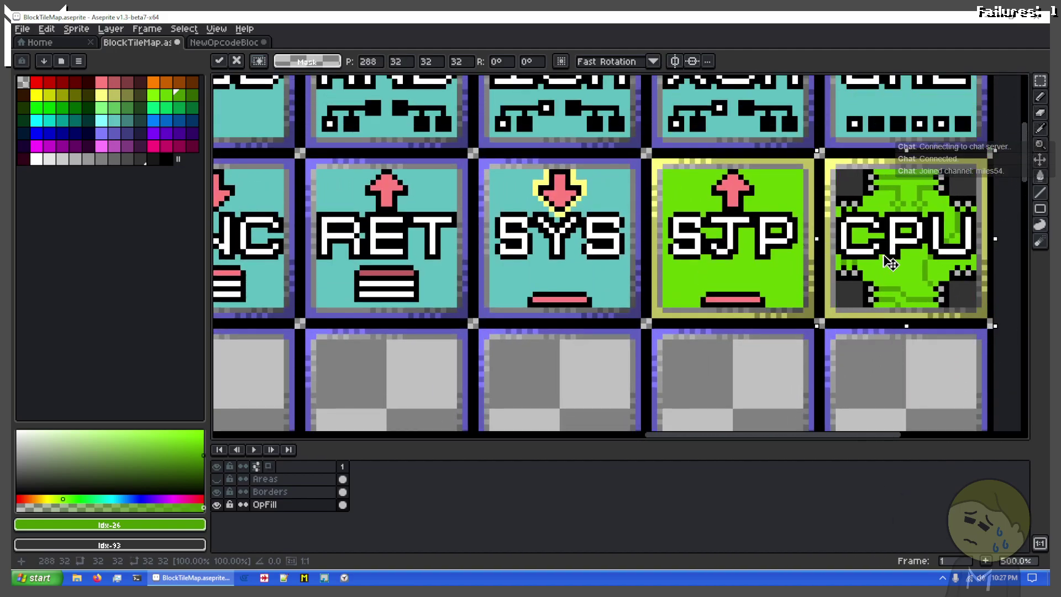
key("ctrl+d")
left_click_drag(585, 398, 442, 202)
key("ctrl+z")
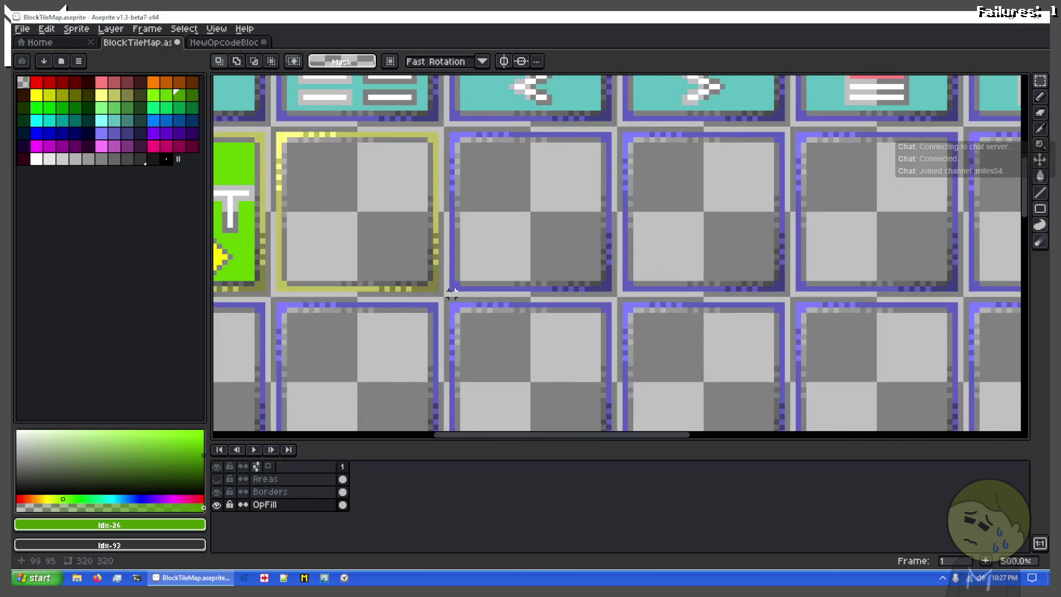
key("ctrl+z")
Move the 32×32 px INT block into the vacated first cell of the third row, at position 0, 64
left_click_drag(376, 262, 797, 274)
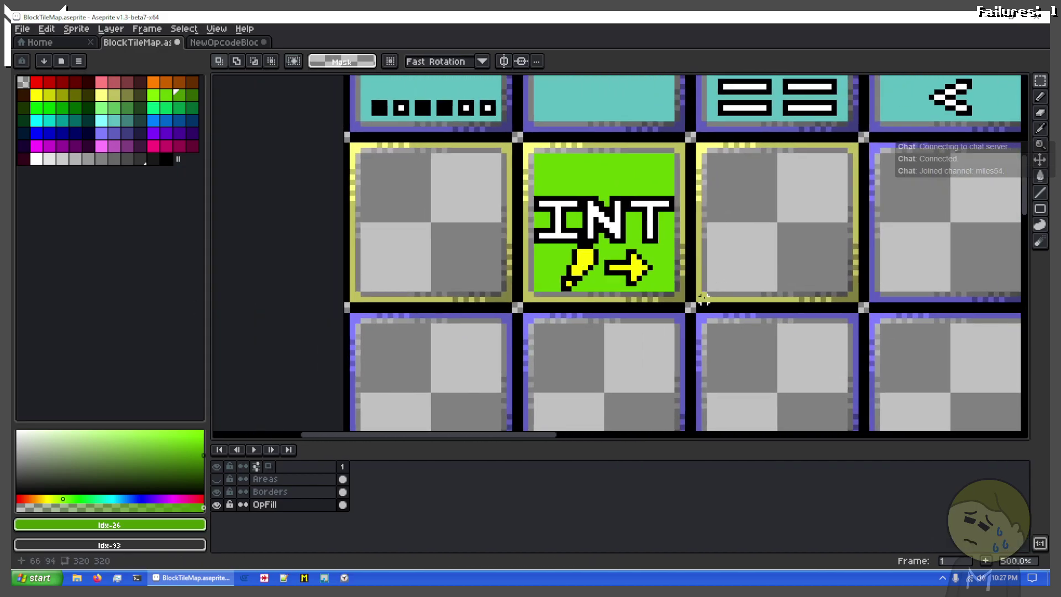
left_click_drag(689, 305, 520, 139)
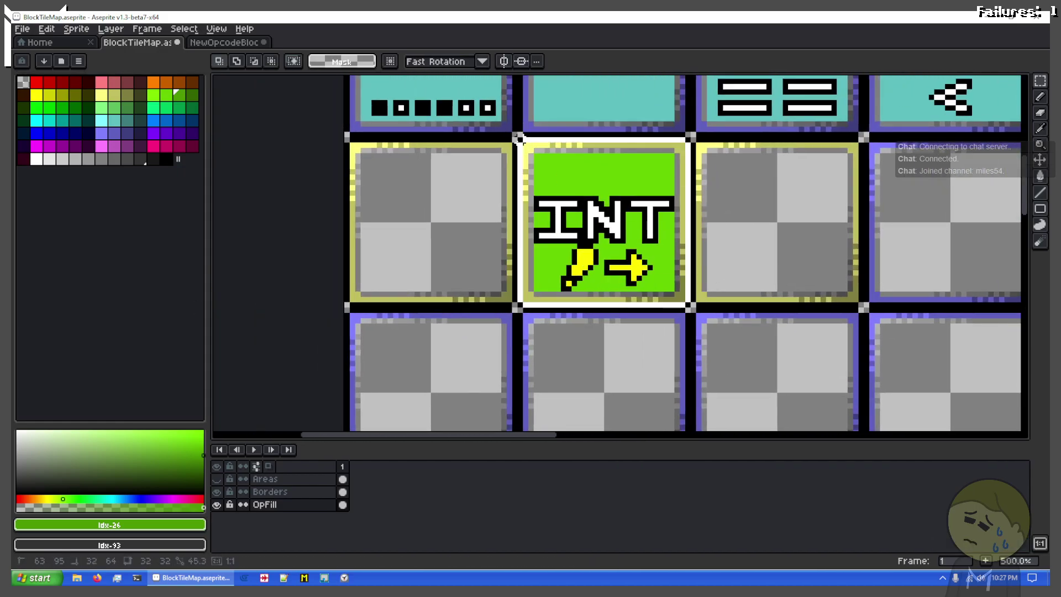
left_click_drag(567, 220, 395, 240)
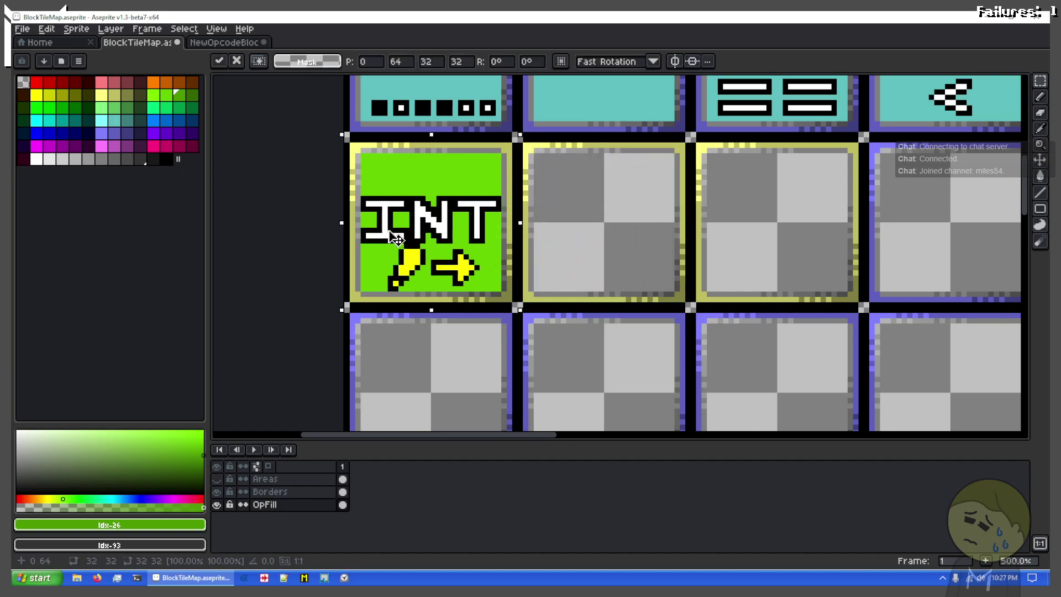
left_click(584, 236)
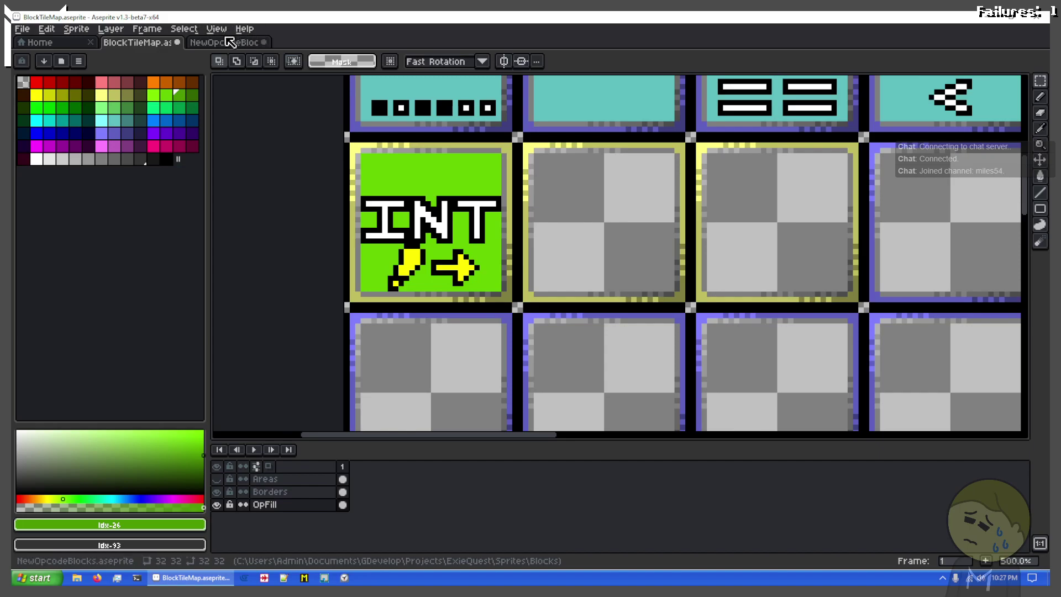
Add two new layers directly above the Interrupt layer in NewOpcodeBlocks
left_click(244, 48)
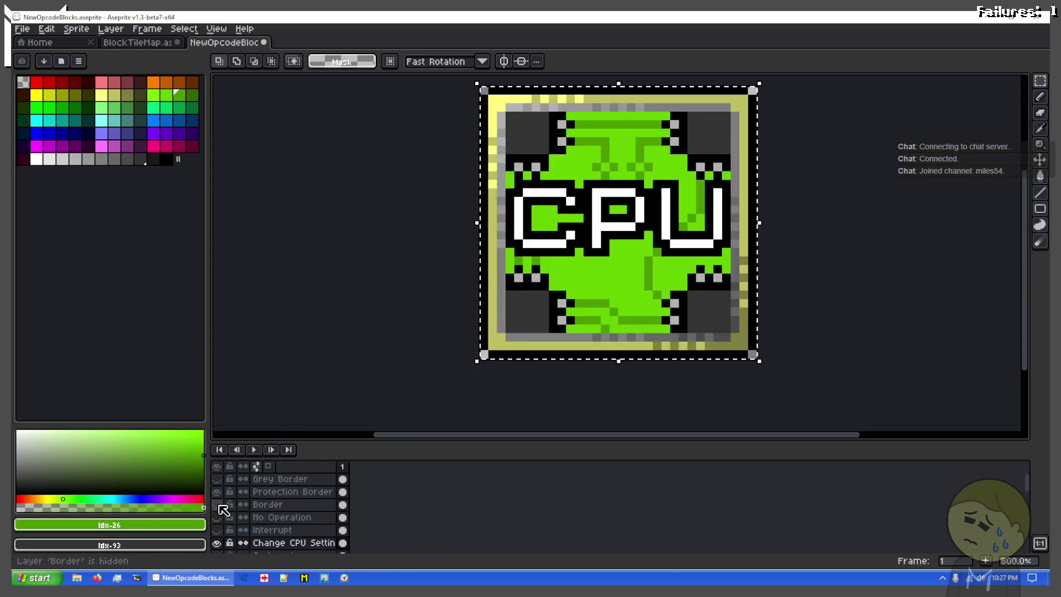
left_click(303, 534)
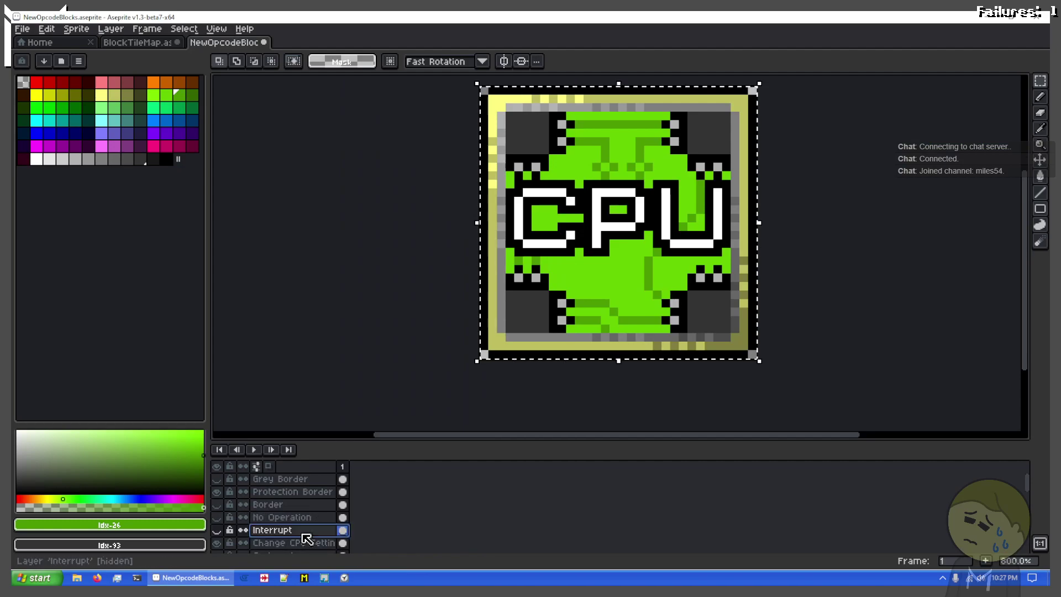
key("shift+n")
key("shift+n")
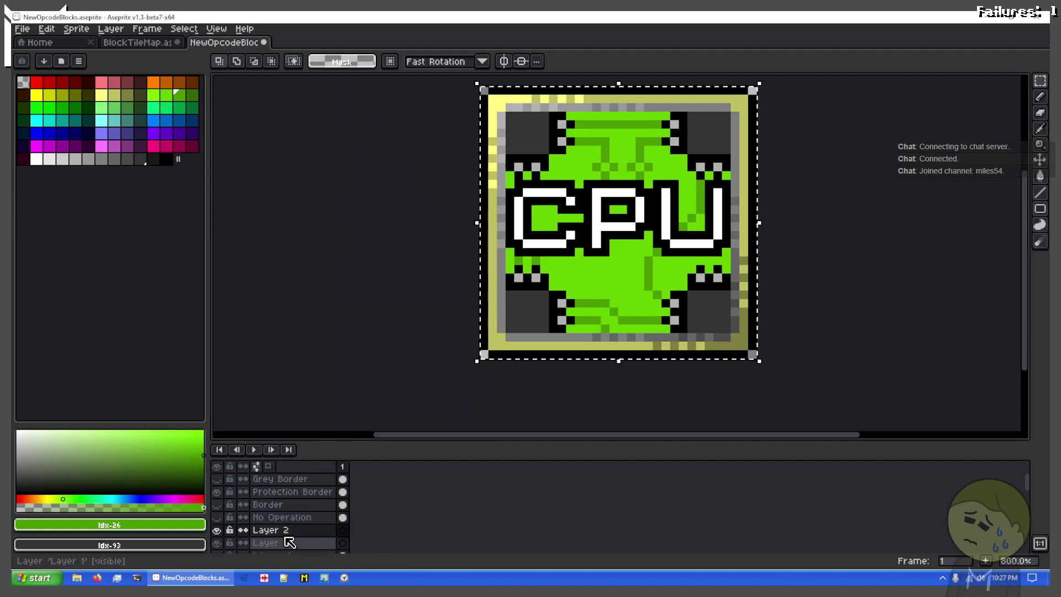
Hide the Change CPU Setting layer and the remaining opcode layers down through Pop, leaving the Protection Border shown
left_click(287, 541)
scroll(261, 516, "down", 2)
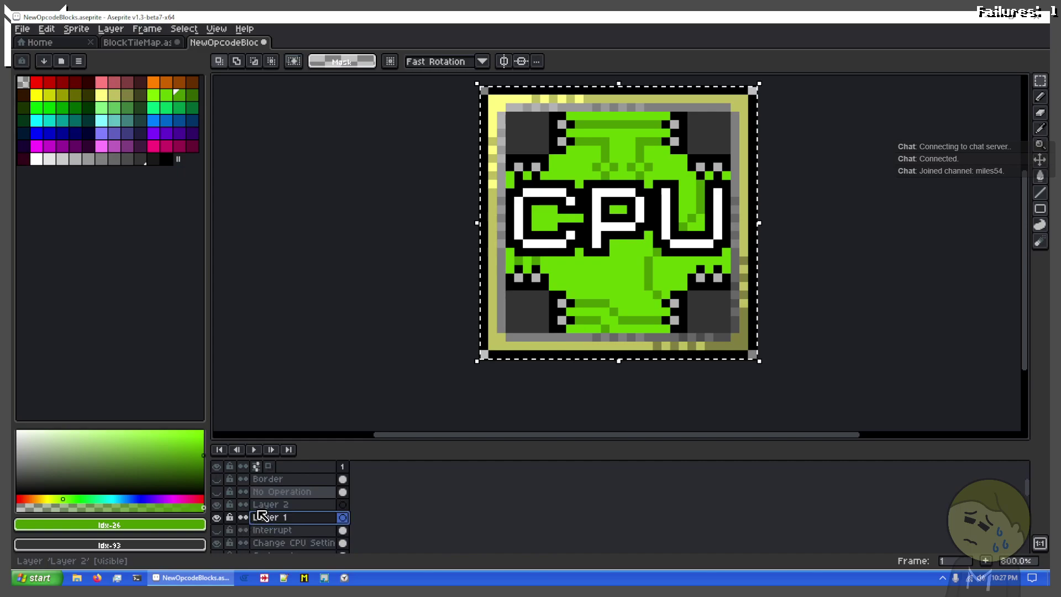
left_click(217, 543)
scroll(218, 547, "down", 2)
scroll(224, 534, "down", 5)
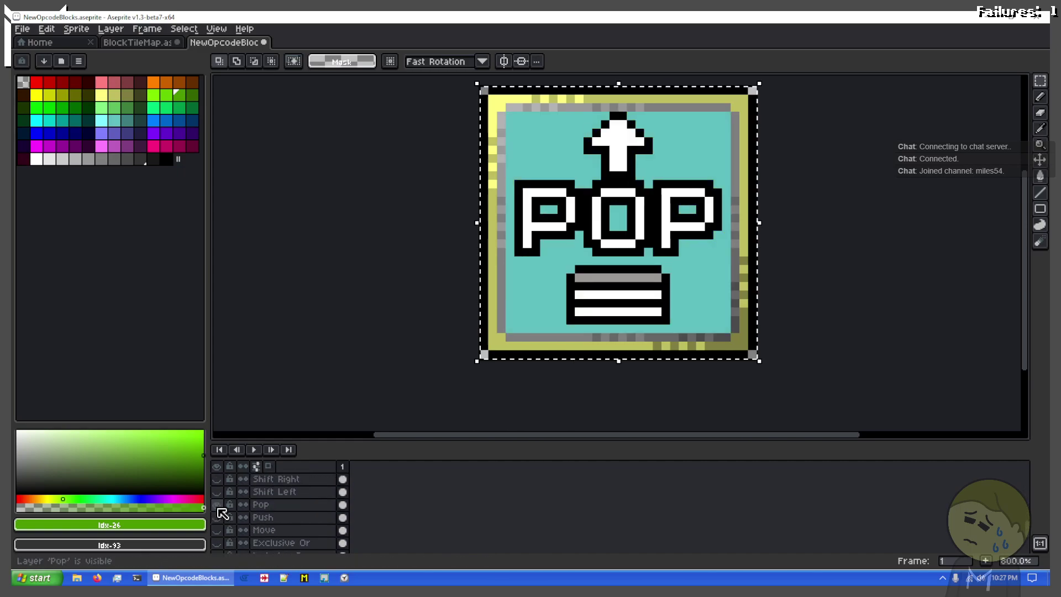
left_click(217, 504)
scroll(226, 514, "up", 5)
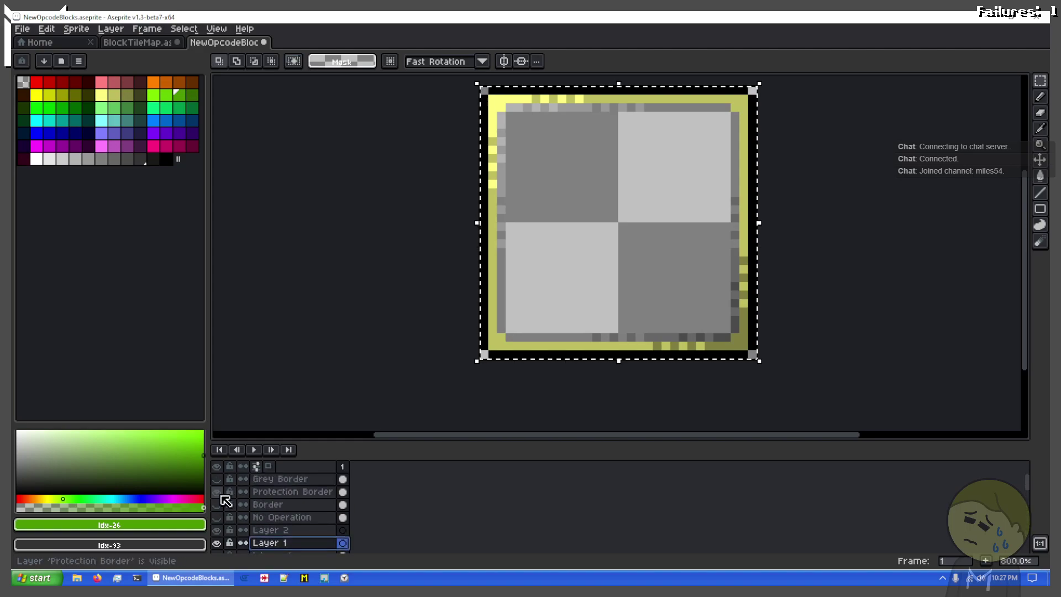
Rename Layer 1 as Sleep and Layer 2 as Clear Interrupt
double_click(299, 543)
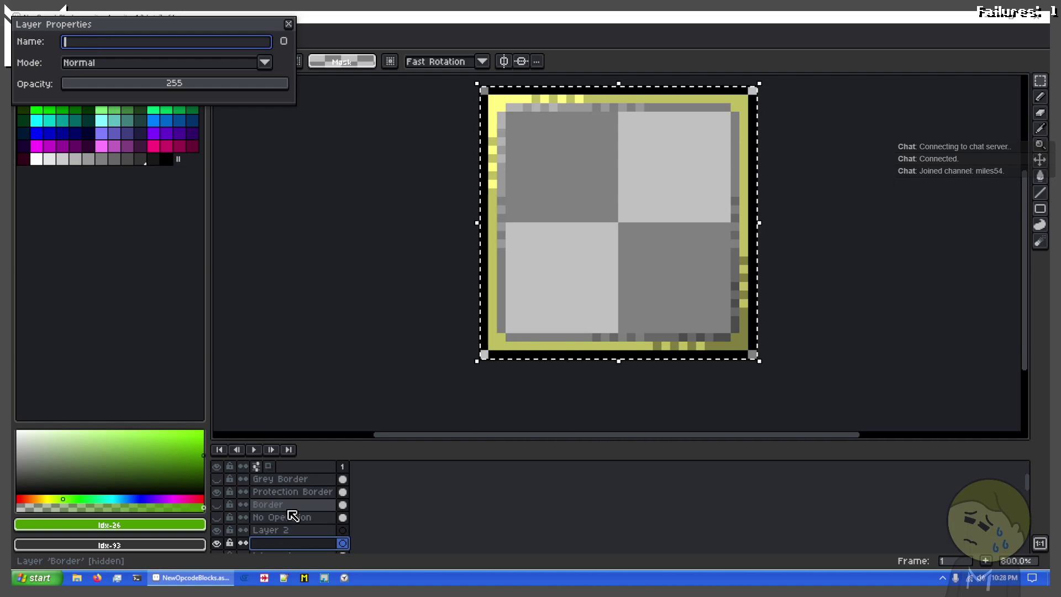
key("Return")
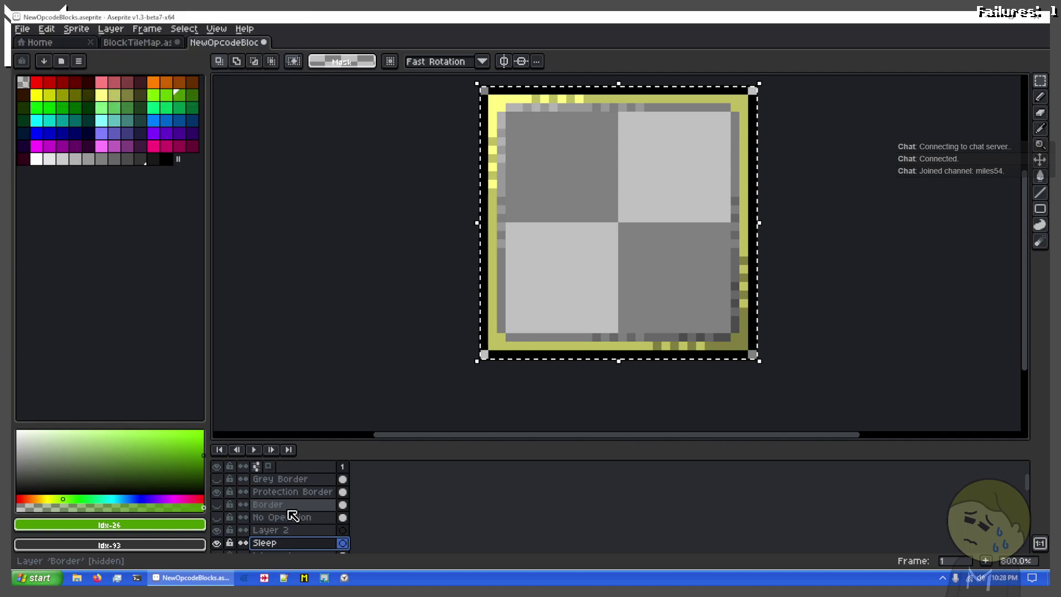
double_click(297, 531)
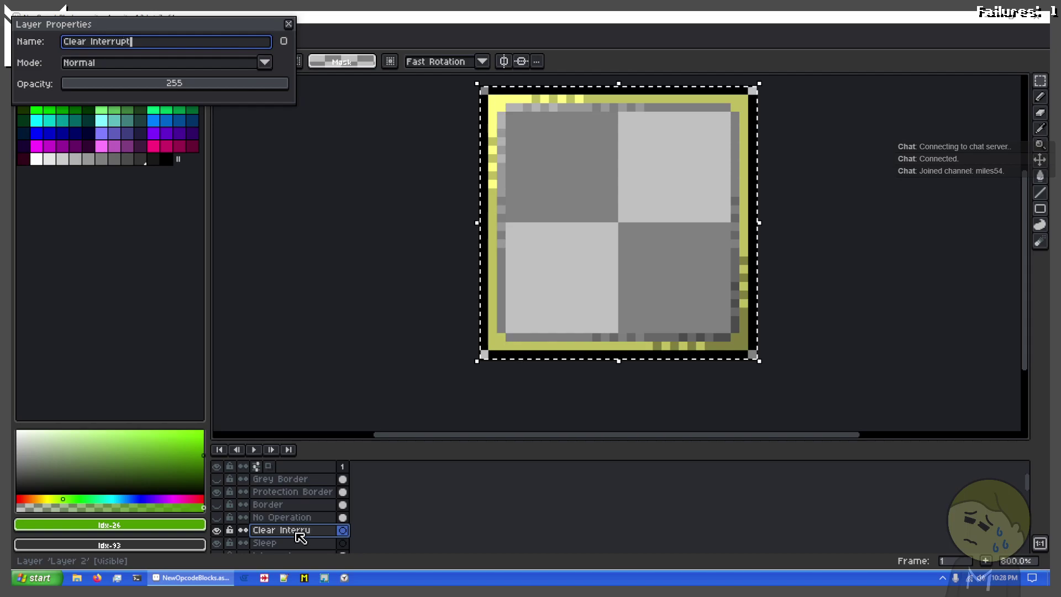
type("Clear Interrupt")
key("Return")
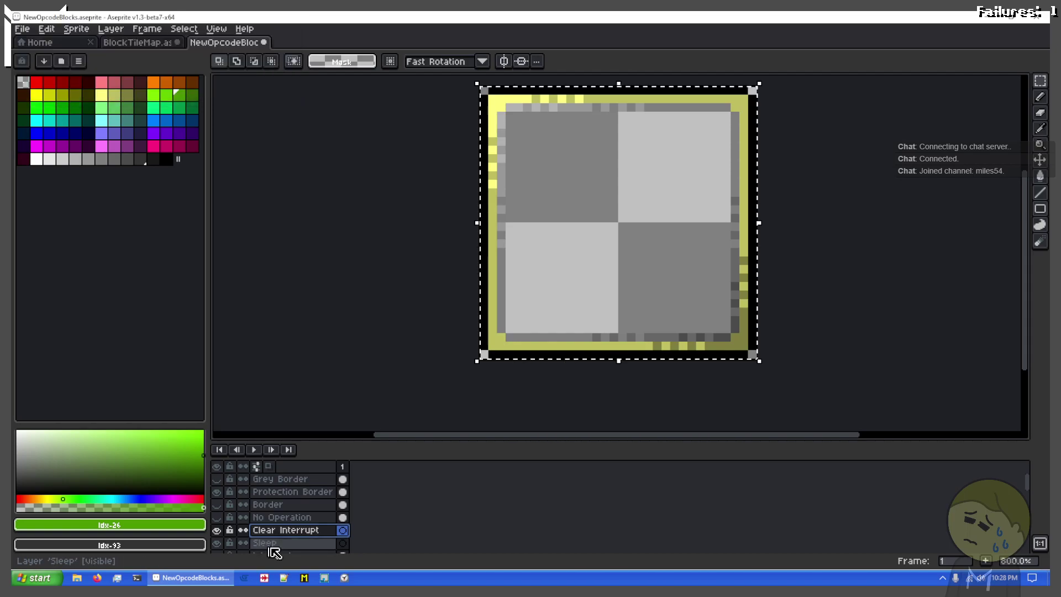
On the Sleep layer, replace the full-canvas selection with a 30×30 px selection inside the black outline
left_click(301, 543)
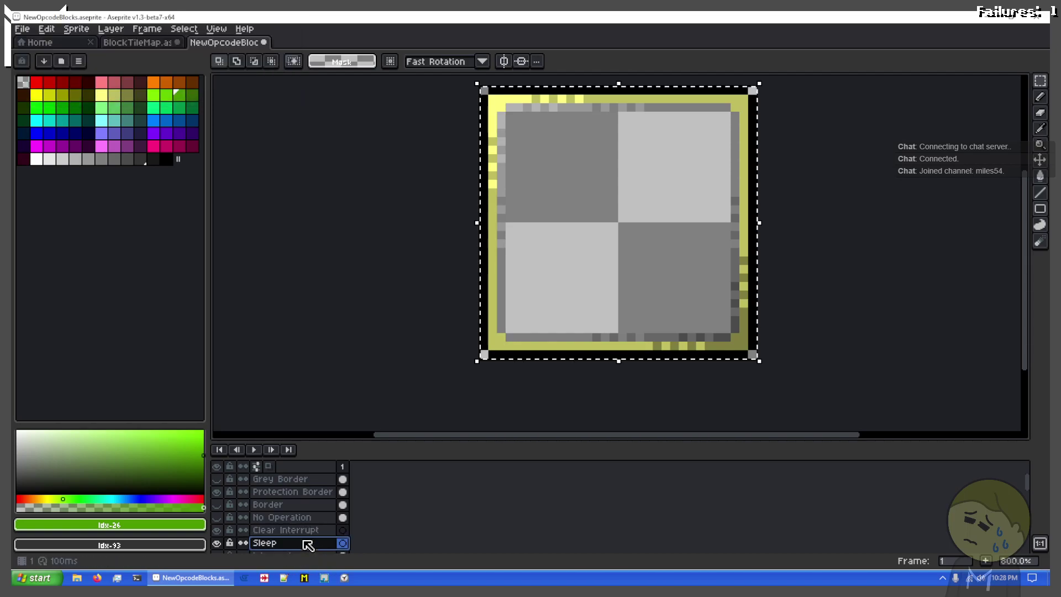
scroll(585, 244, "up", 1)
scroll(579, 175, "down", 2)
left_click_drag(578, 188, 591, 314)
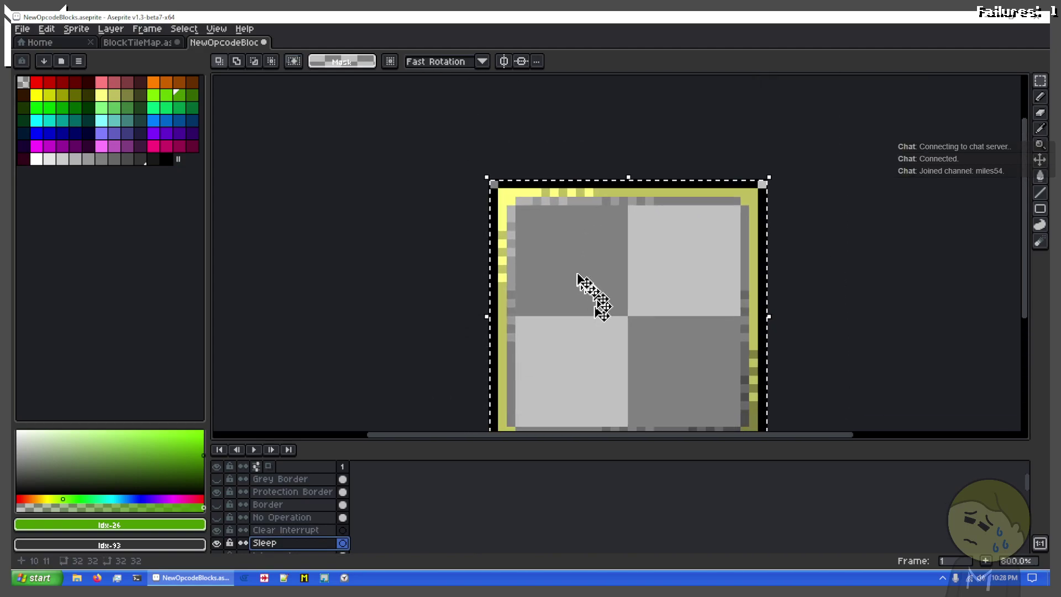
scroll(578, 277, "up", 1)
key("ctrl+d")
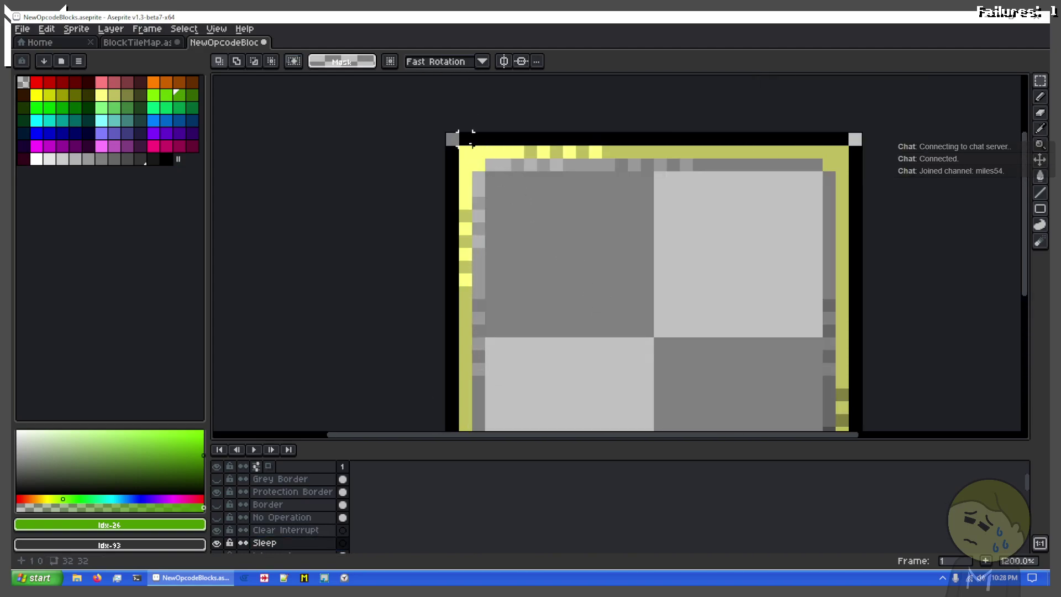
left_click_drag(467, 155, 848, 396)
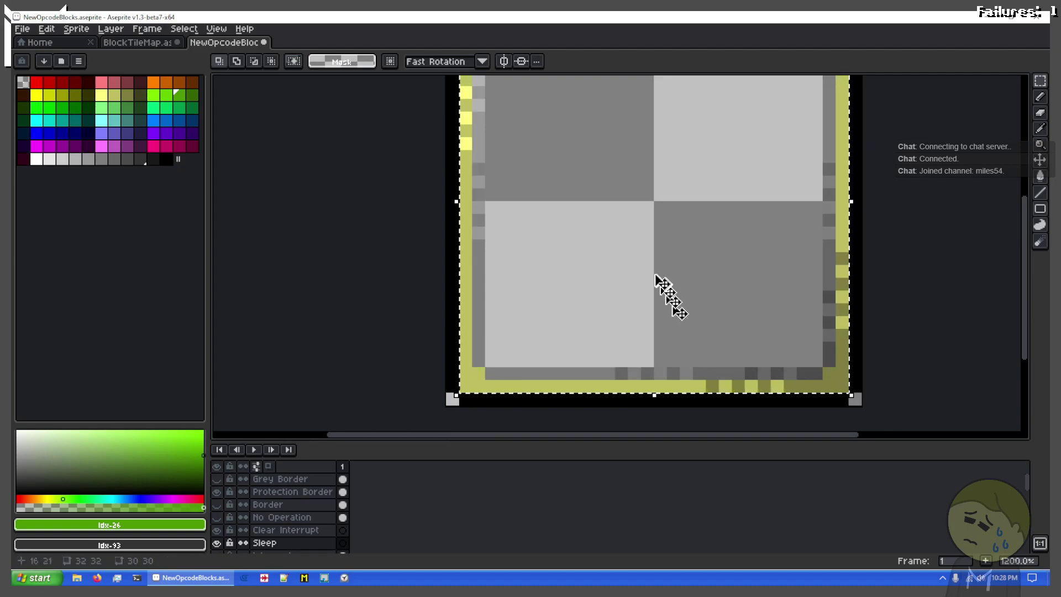
scroll(636, 309, "down", 2)
scroll(553, 325, "up", 2)
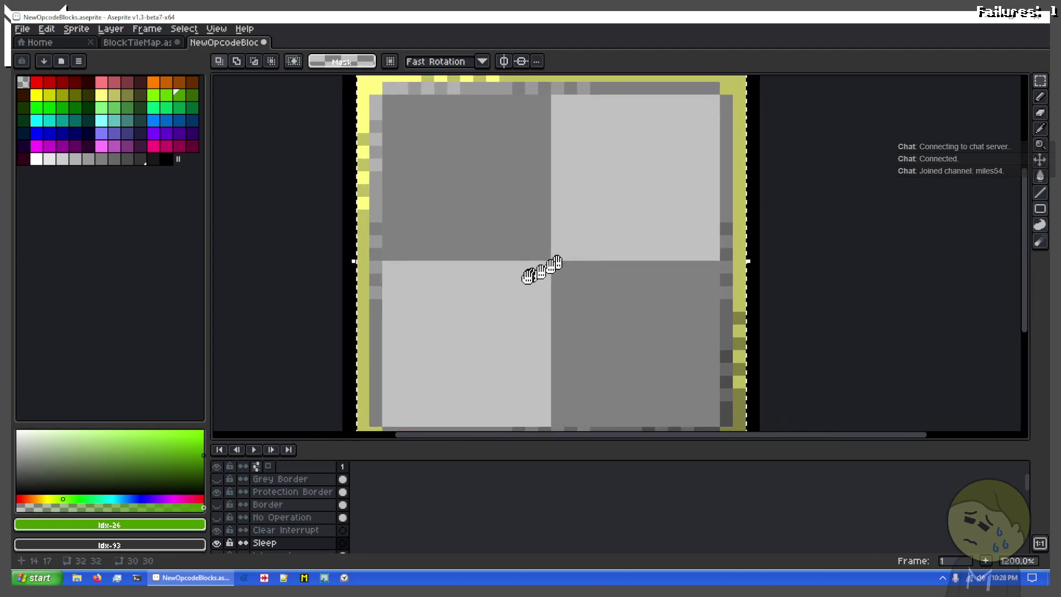
Try filling the selected area with the #666666 grey, and undo the fill
left_click(114, 159)
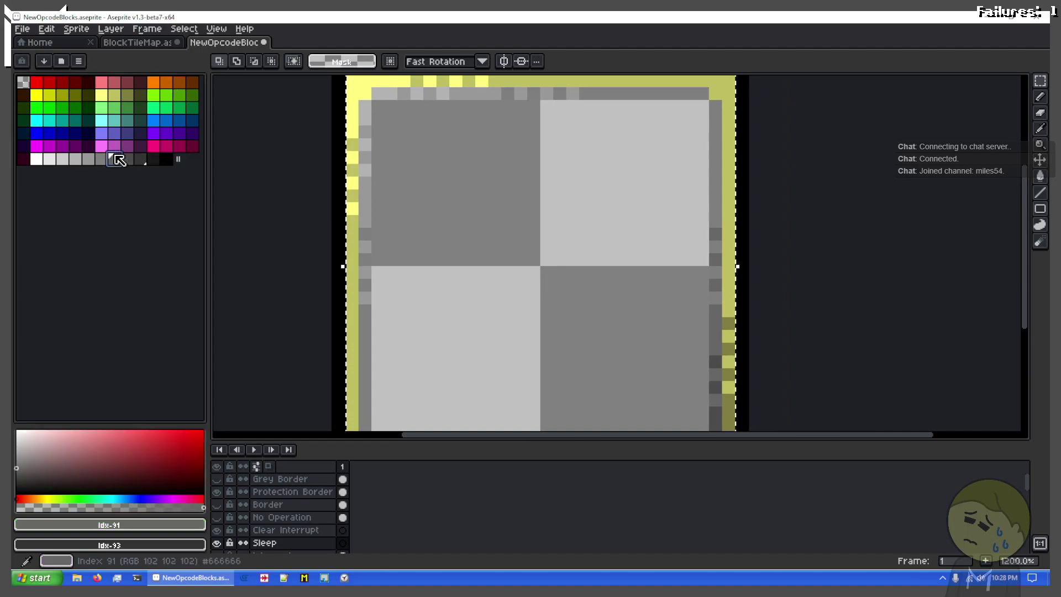
key("f")
key("ctrl+z")
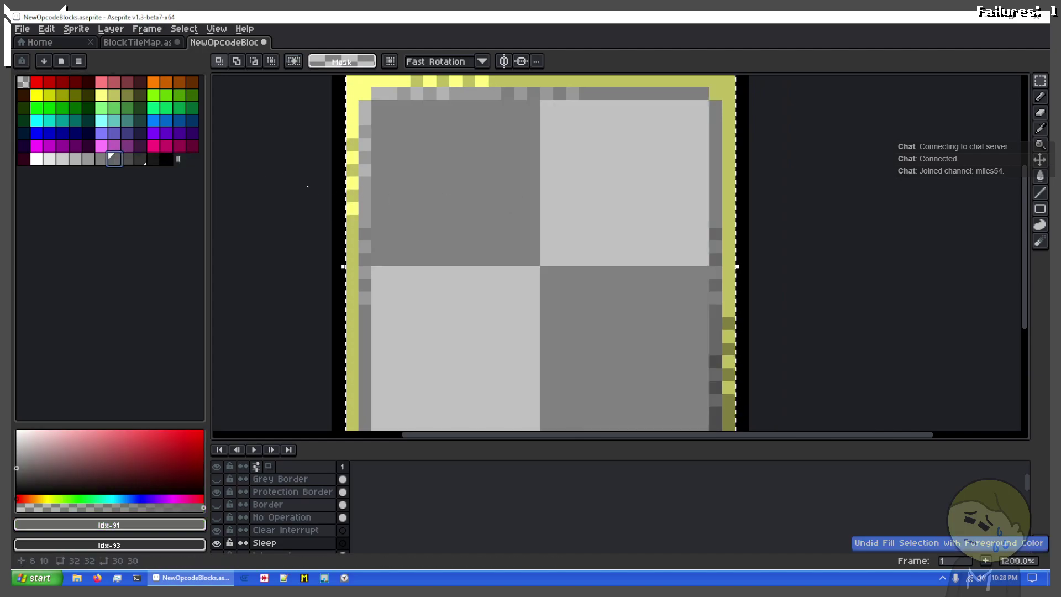
Fill the selected area of the Sleep layer with the darker grey Idx-92 and clear the selection
left_click(126, 159)
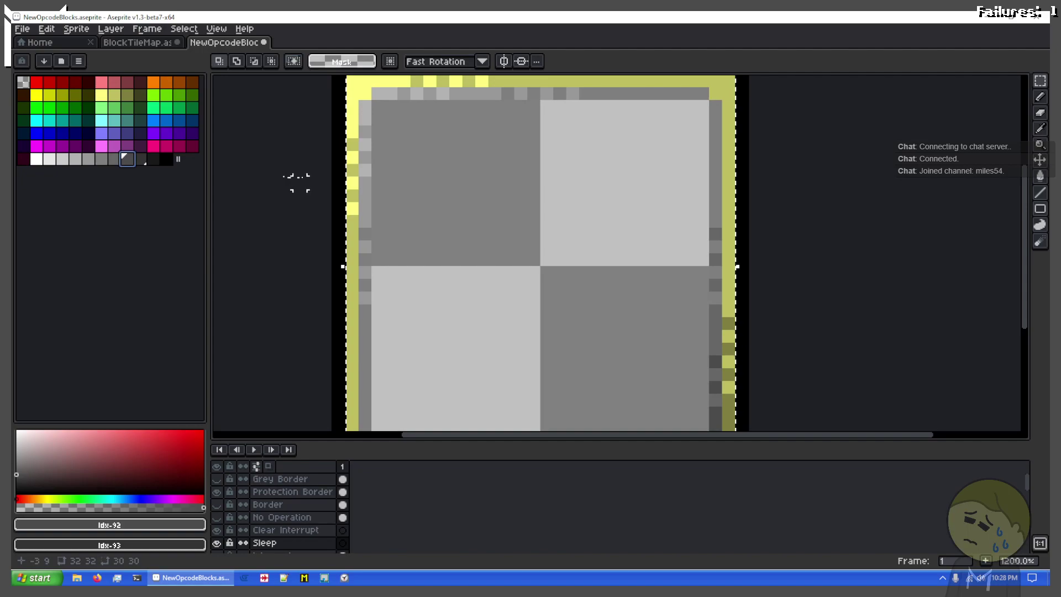
key("f")
scroll(545, 201, "down", 5)
scroll(547, 199, "up", 2)
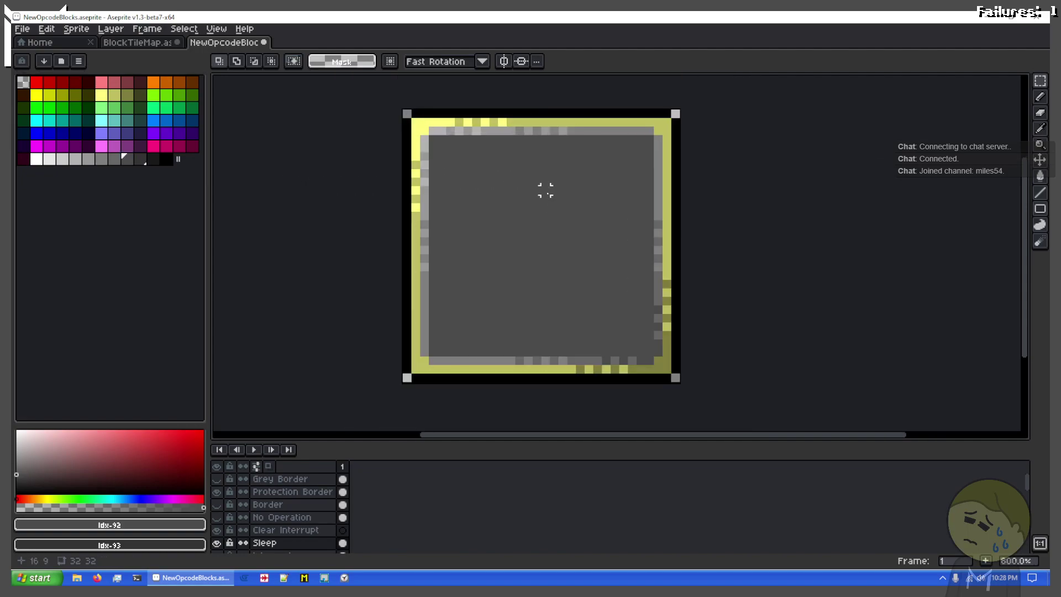
Undo the grey fill on the Sleep layer and fill its selected area with the bright green Idx-25
scroll(545, 189, "up", 3)
key("ctrl+z")
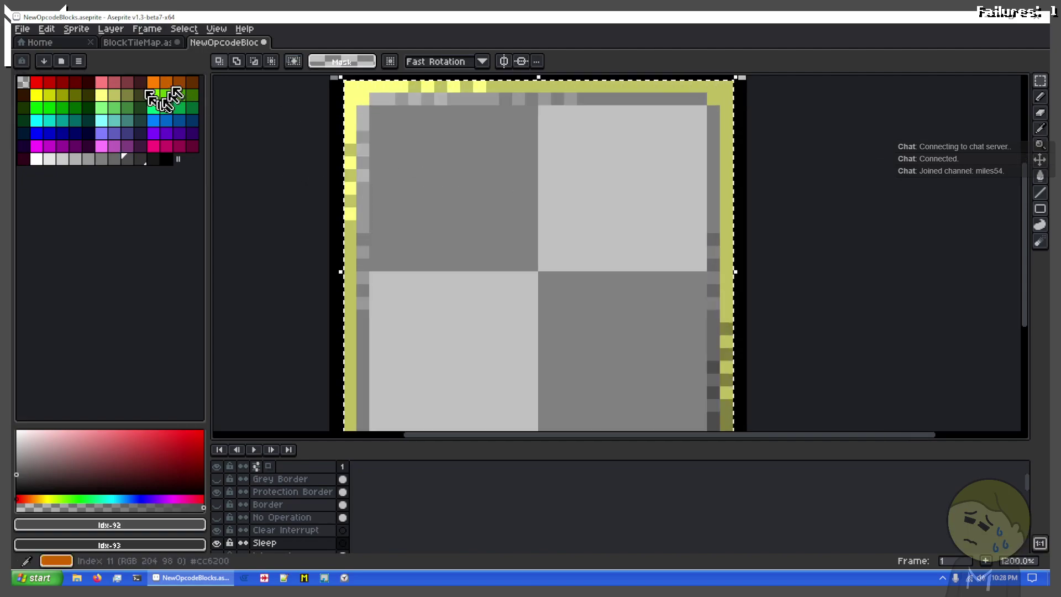
left_click(172, 88)
left_click(166, 96)
key("Delete")
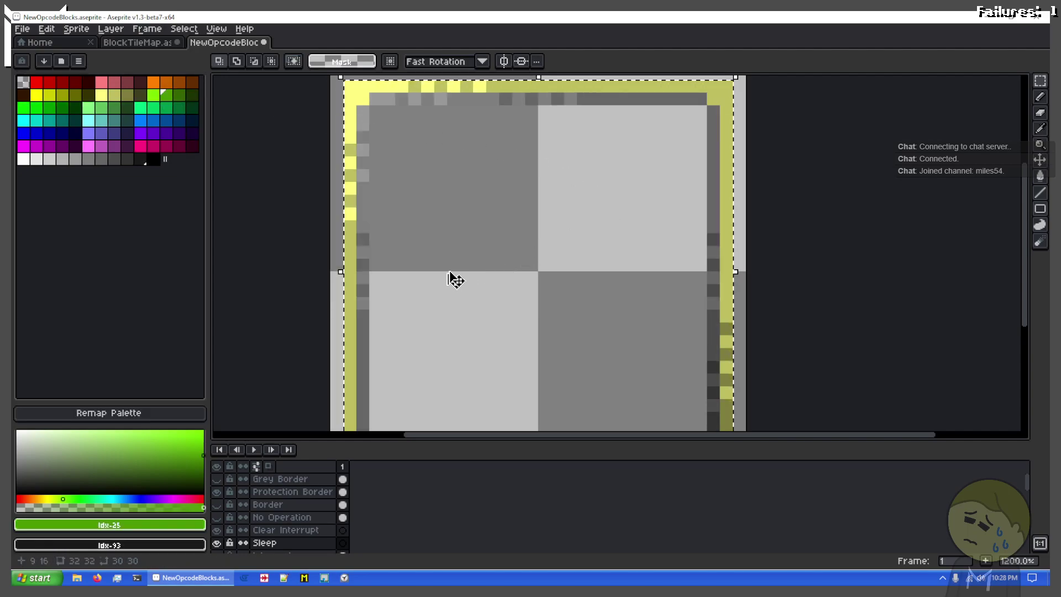
key("ctrl+z")
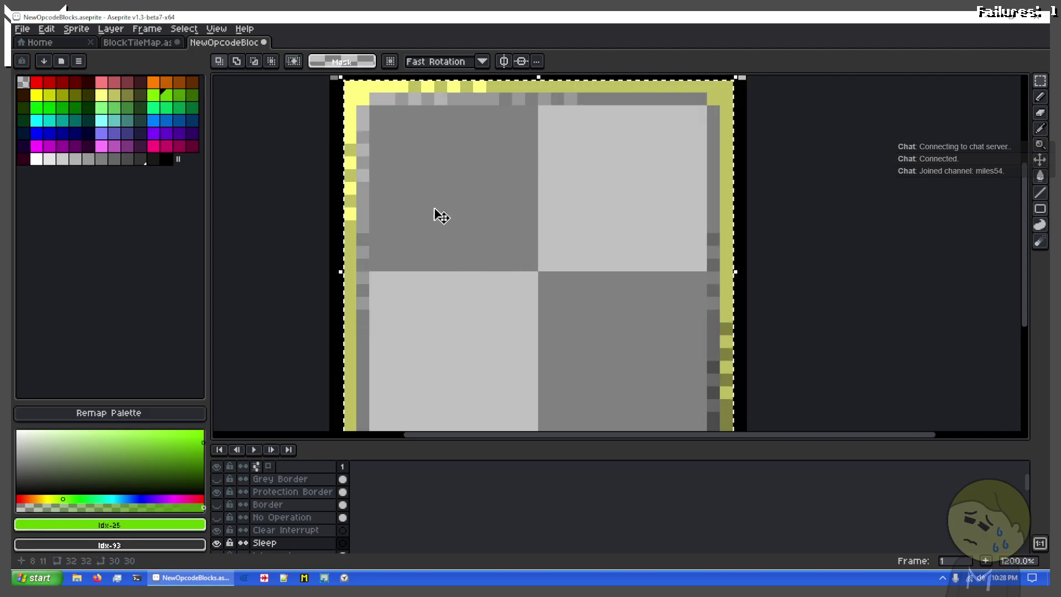
key("f")
Fill the selected area of the Clear Interrupt layer with green Idx-25, clear the selection, and hide that layer
left_click(314, 530)
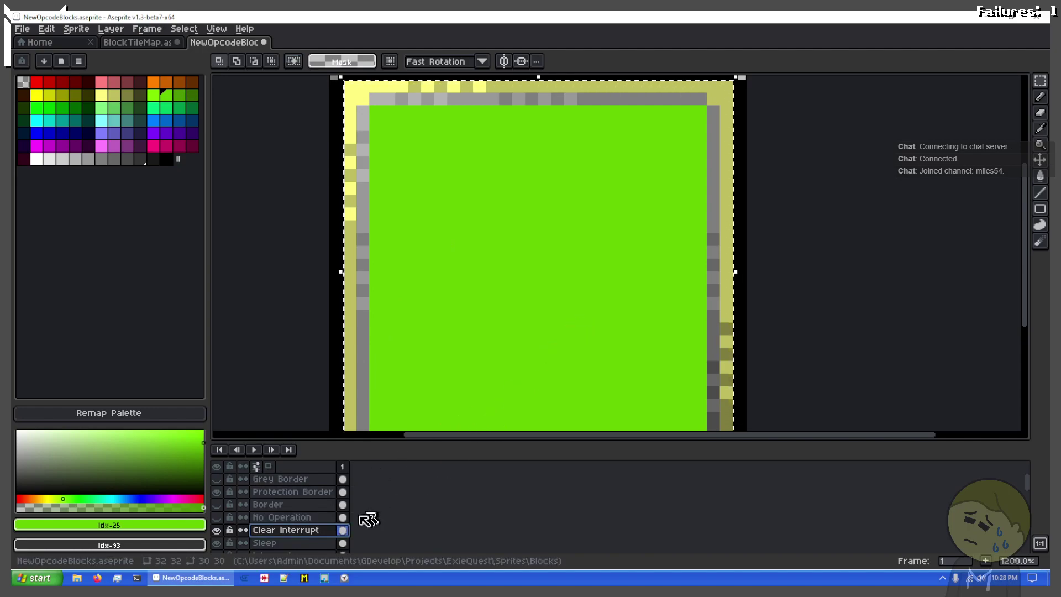
key("Escape")
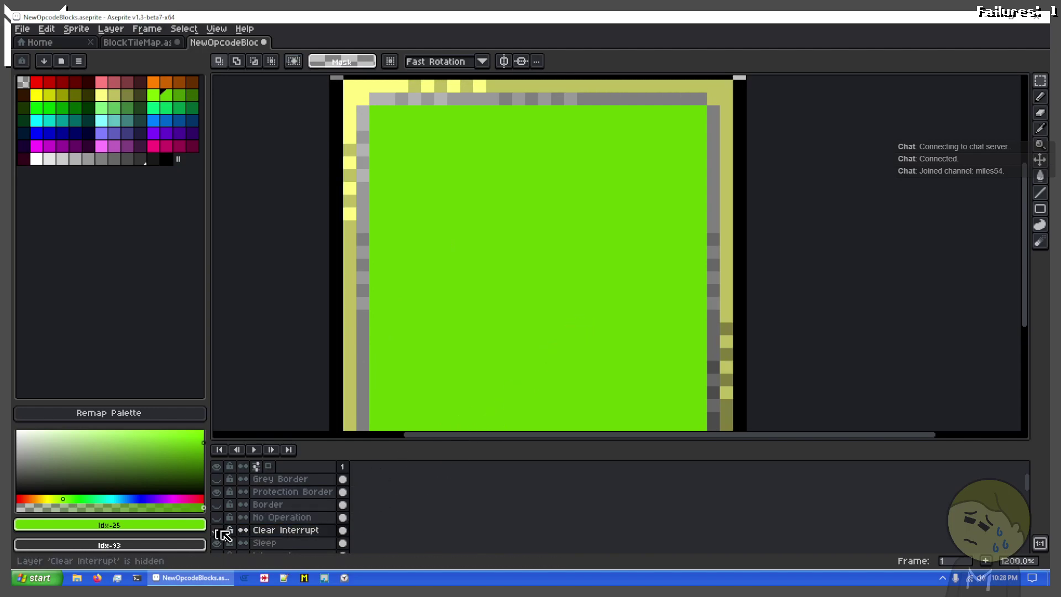
left_click(266, 543)
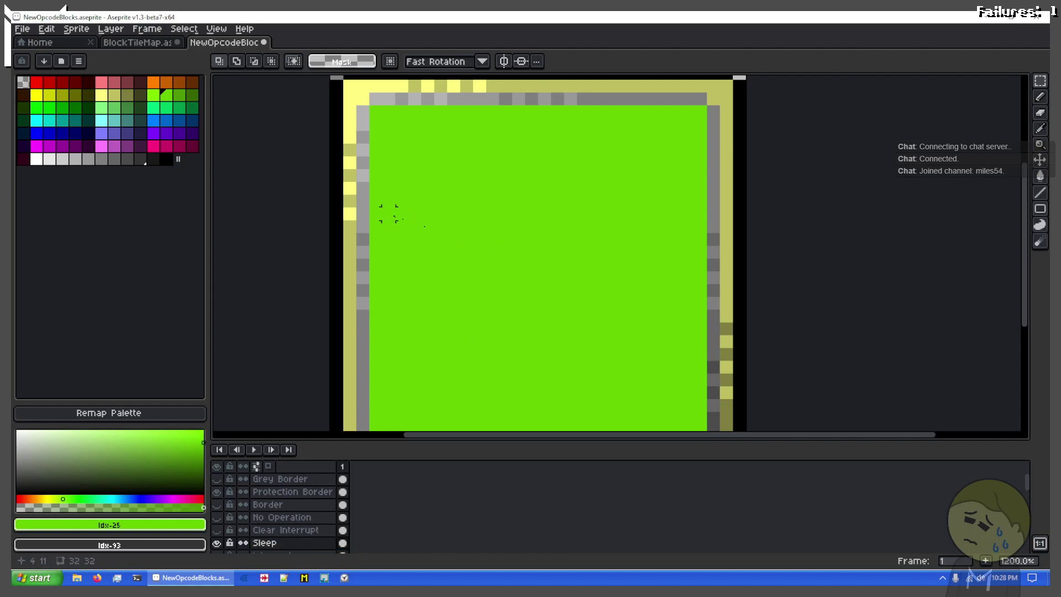
Show and activate the System Jump layer and hide the Sleep layer covering it
scroll(389, 213, "down", 2)
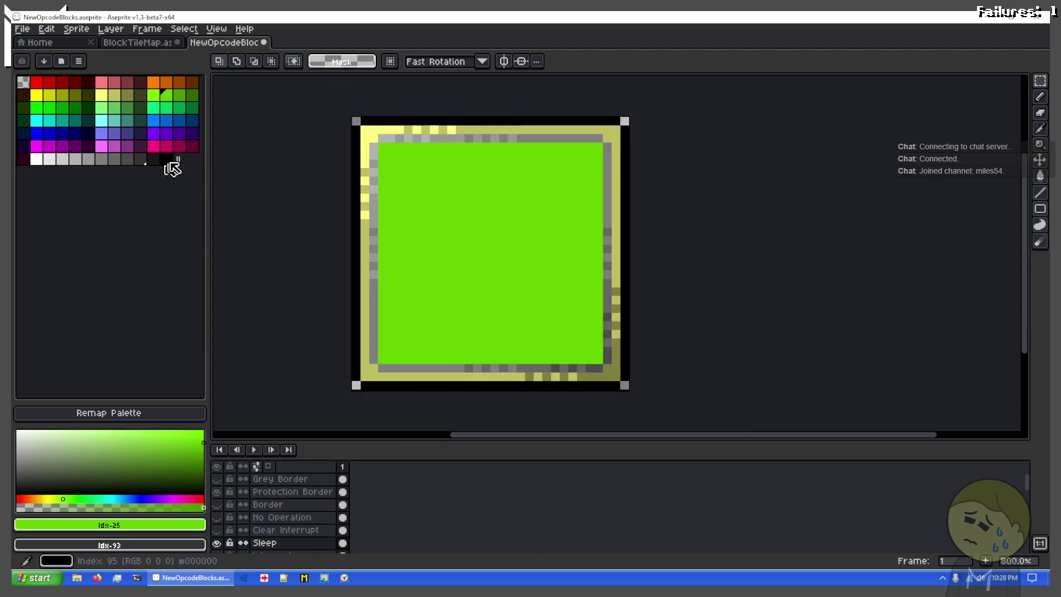
scroll(460, 389, "down", 1)
scroll(291, 505, "down", 4)
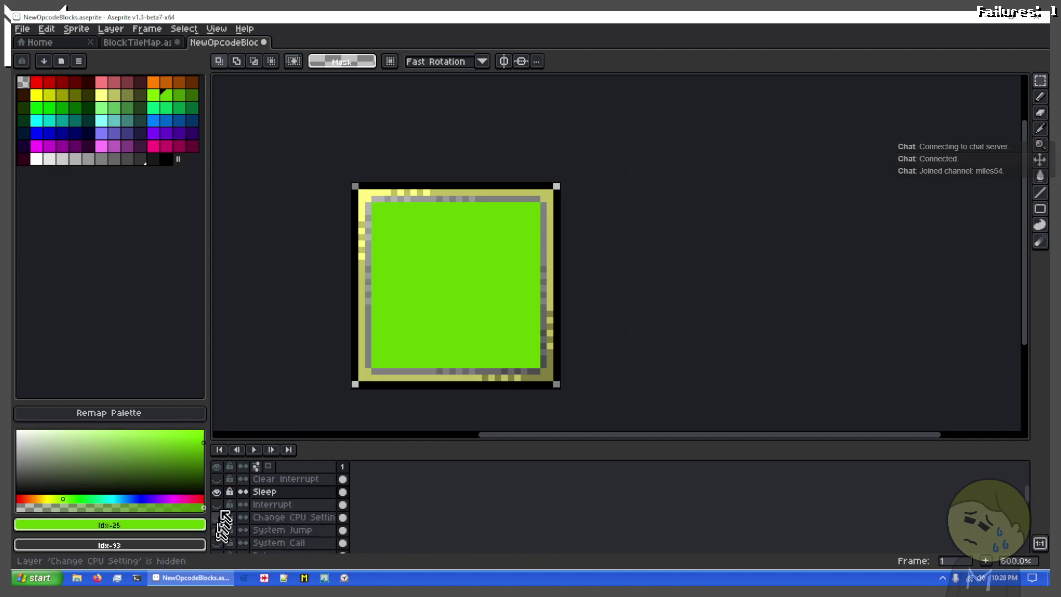
left_click(217, 530)
left_click(277, 531)
left_click(217, 491)
left_click(220, 504)
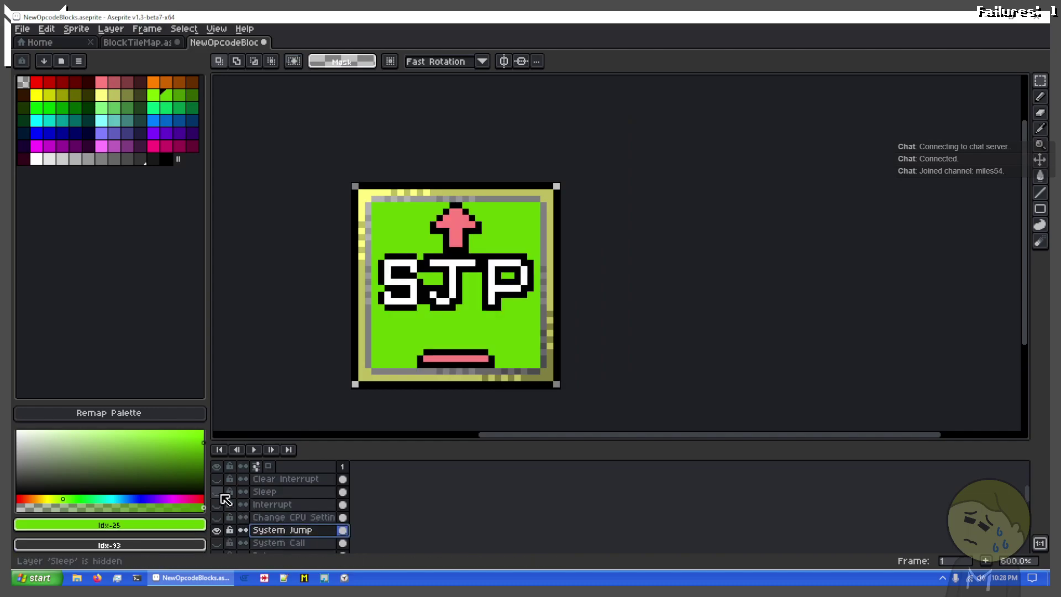
Select and copy the outlined letters S and P from the SJP text on the System Jump layer
scroll(423, 274, "up", 3)
left_click_drag(280, 295, 487, 234)
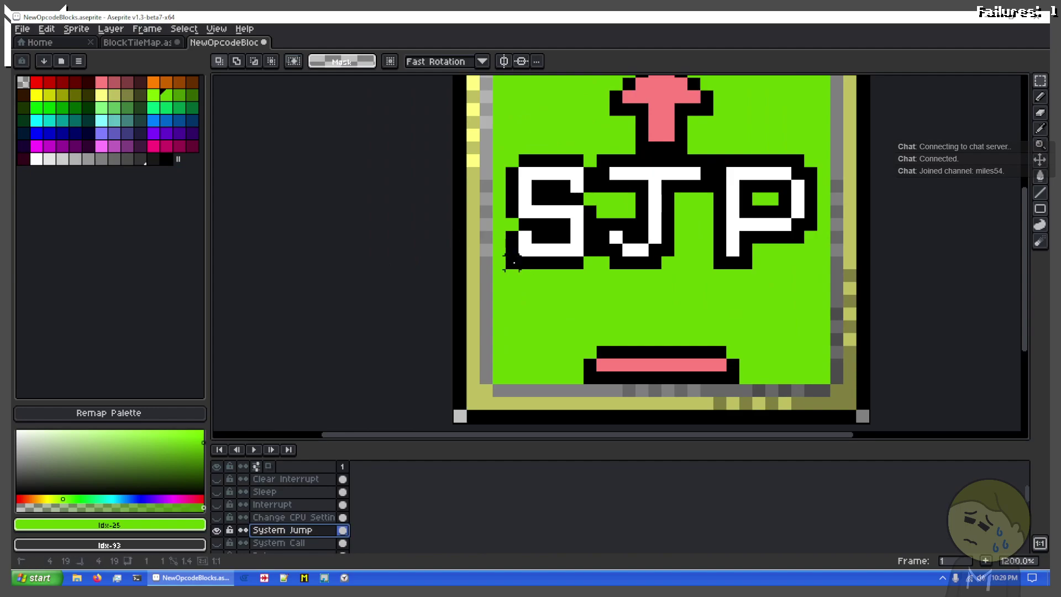
mouse_move(513, 261)
left_mouse_down()
mouse_move(586, 265)
mouse_move(511, 165)
mouse_move(591, 161)
left_mouse_up()
left_click_drag(719, 161, 819, 269)
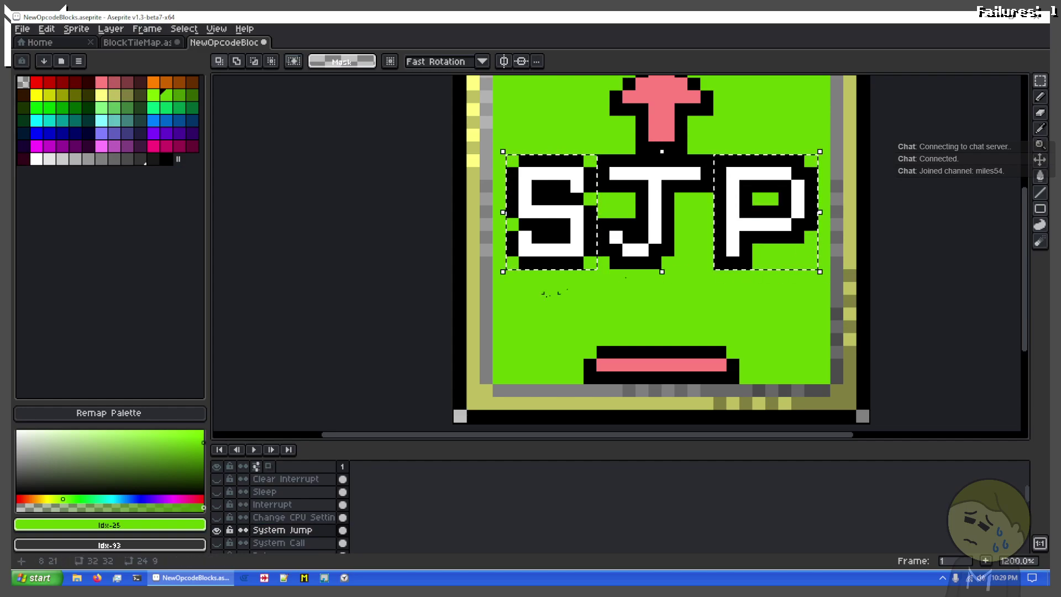
Make the Sleep layer visible and active, and paste the copied S and P onto it in their original position
left_click(271, 479)
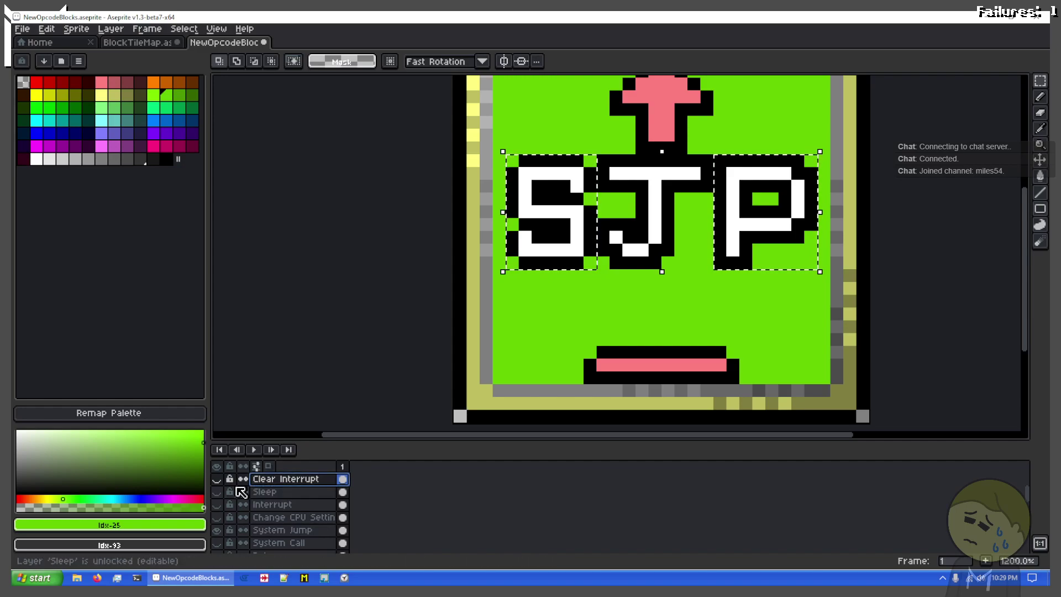
left_click(265, 492)
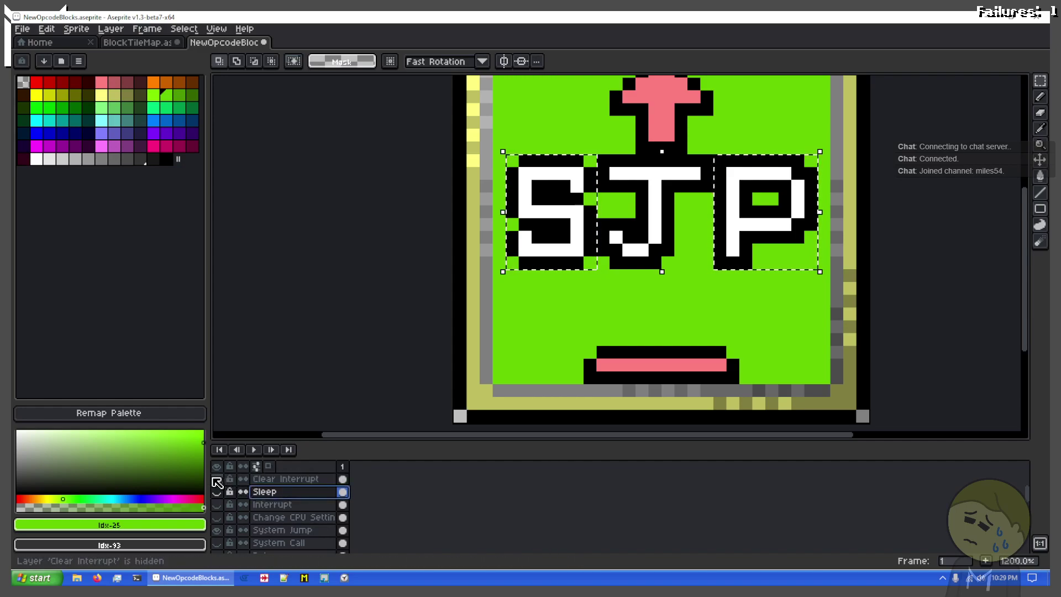
left_click(216, 492)
left_click(216, 479)
key("ctrl+v")
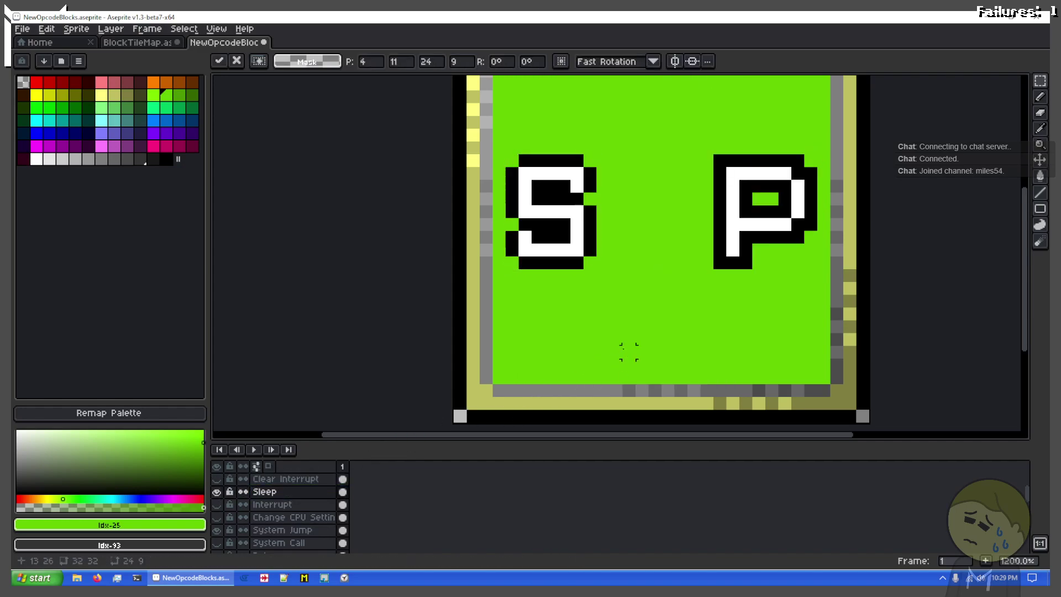
left_click(624, 349)
left_click(220, 494)
left_click(220, 495)
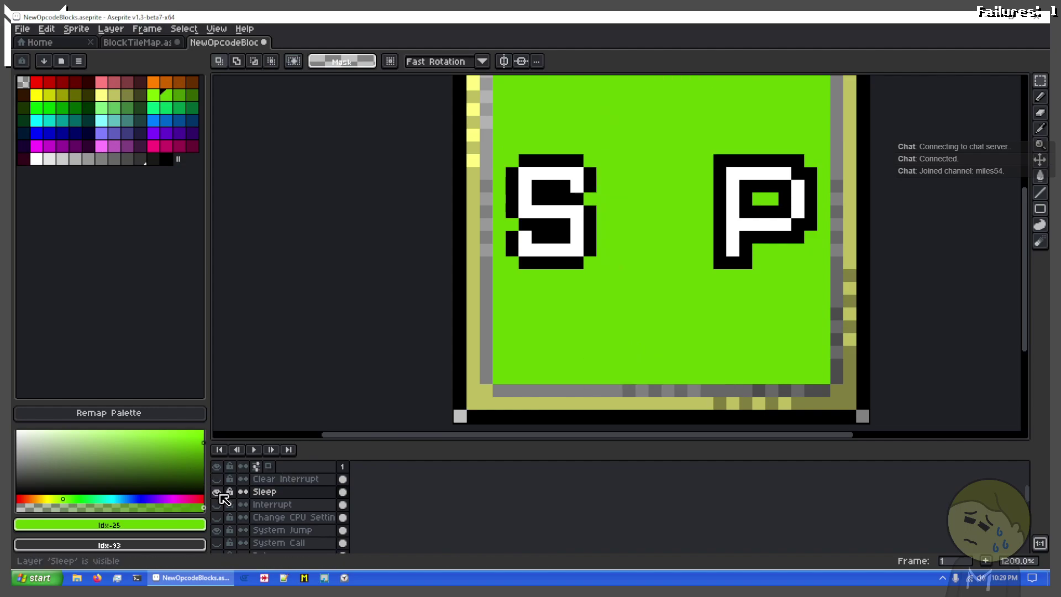
Place a copy of the outlined P between the S and the P on the Sleep layer, 8 px left of the original
scroll(277, 492, "down", 1)
left_click_drag(642, 276, 459, 354)
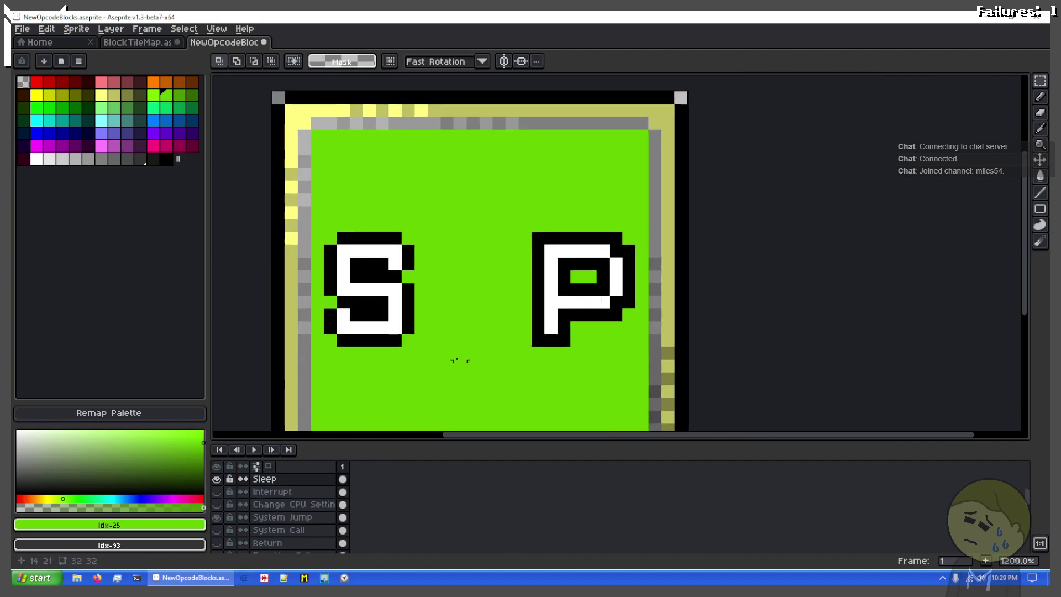
scroll(460, 360, "up", 3)
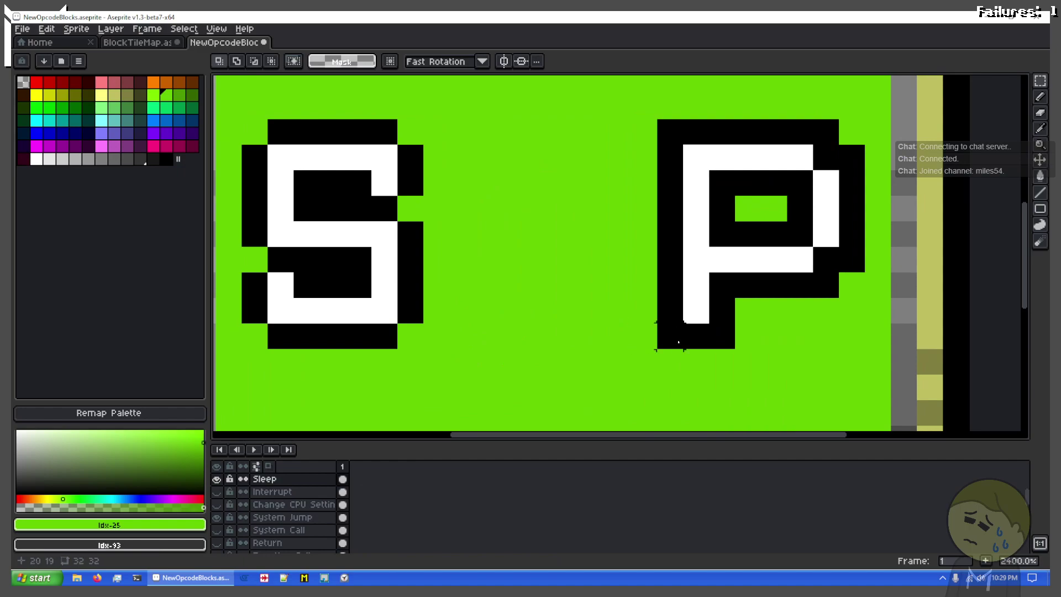
mouse_move(678, 342)
left_mouse_down()
mouse_move(827, 156)
mouse_move(860, 135)
left_mouse_up()
mouse_move(818, 218)
left_mouse_down()
mouse_move(575, 238)
mouse_move(557, 231)
mouse_move(590, 198)
left_mouse_up()
key("ctrl+d")
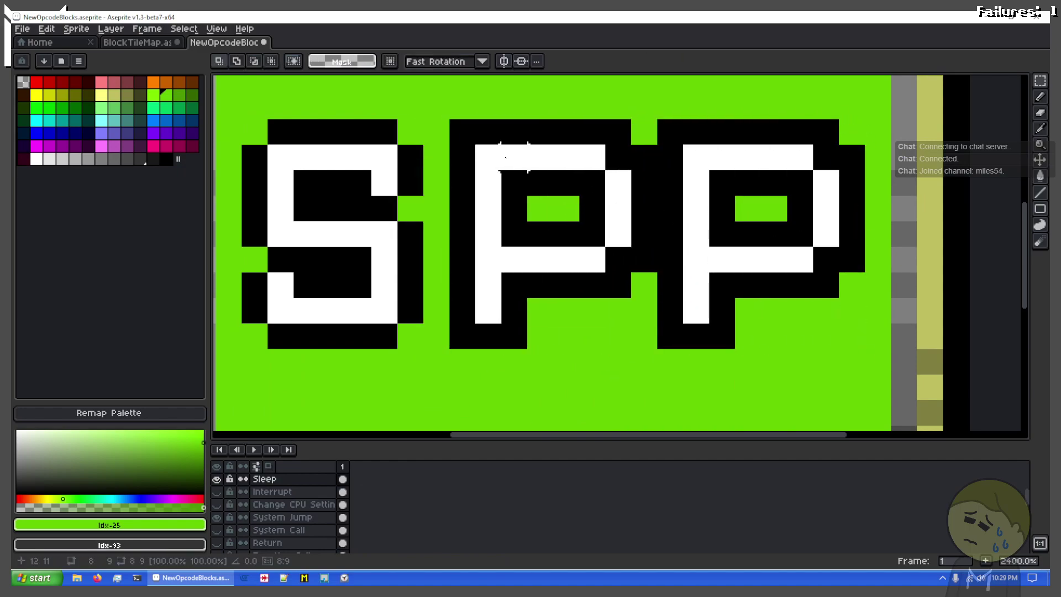
Hide the System Jump layer and rework the middle P into a rough L using selected pieces of outline and green background
left_click_drag(511, 287, 589, 320)
key("ctrl+d")
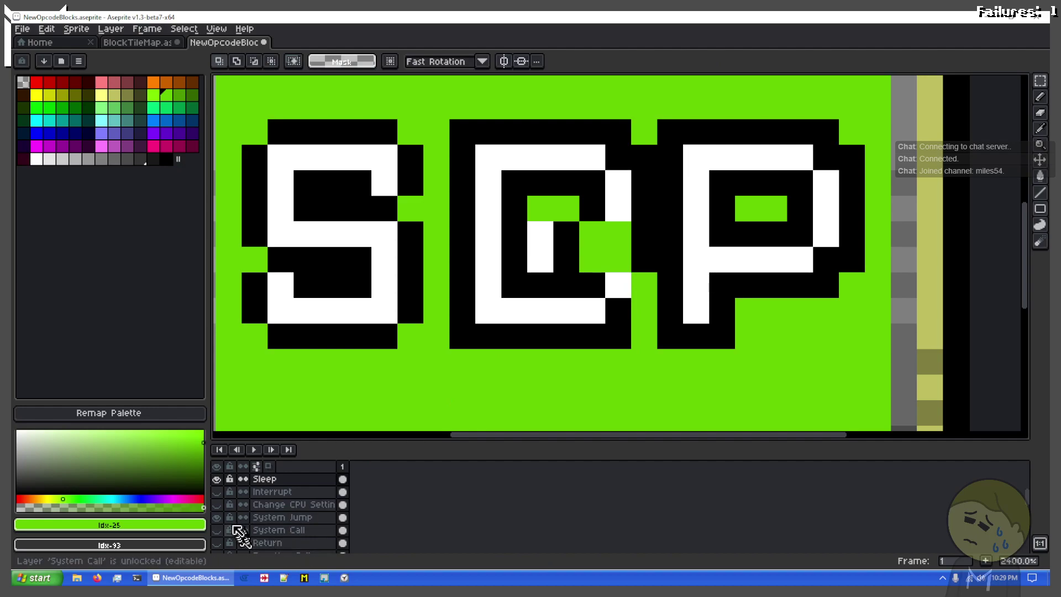
left_click(215, 517)
left_click_drag(592, 260, 532, 318)
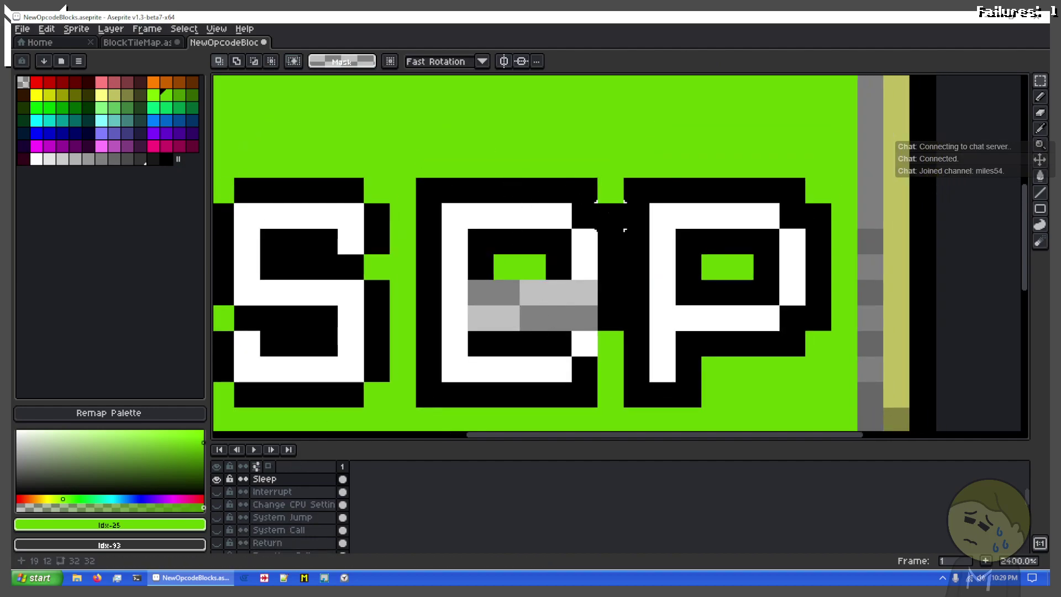
left_click_drag(608, 213, 612, 242)
left_click_drag(608, 243, 475, 242)
key("ctrl+d")
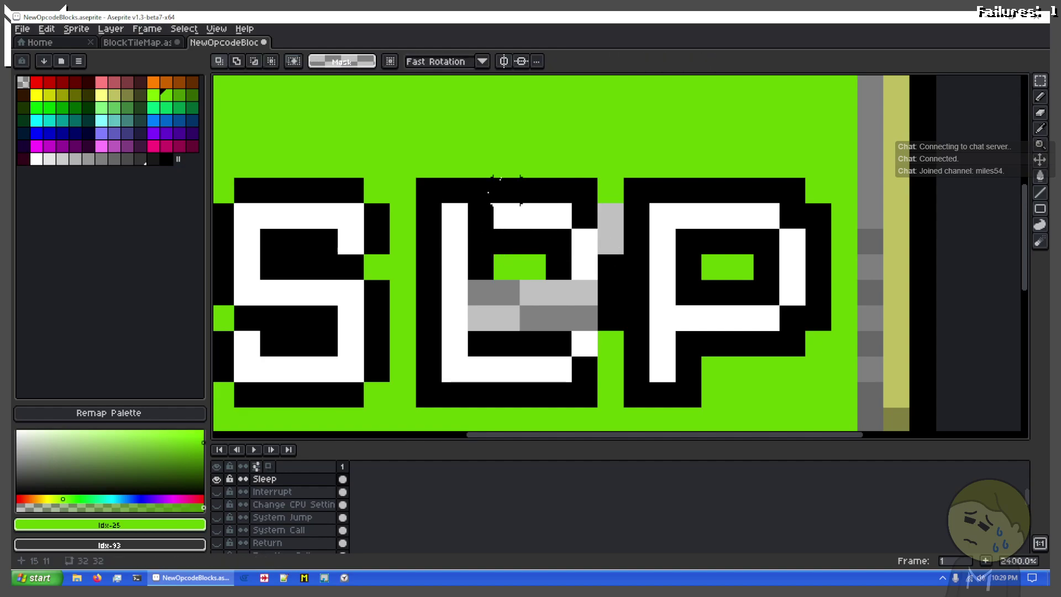
mouse_move(506, 165)
left_mouse_down()
mouse_move(608, 167)
mouse_move(560, 230)
mouse_move(561, 332)
left_mouse_up()
key("ctrl+d")
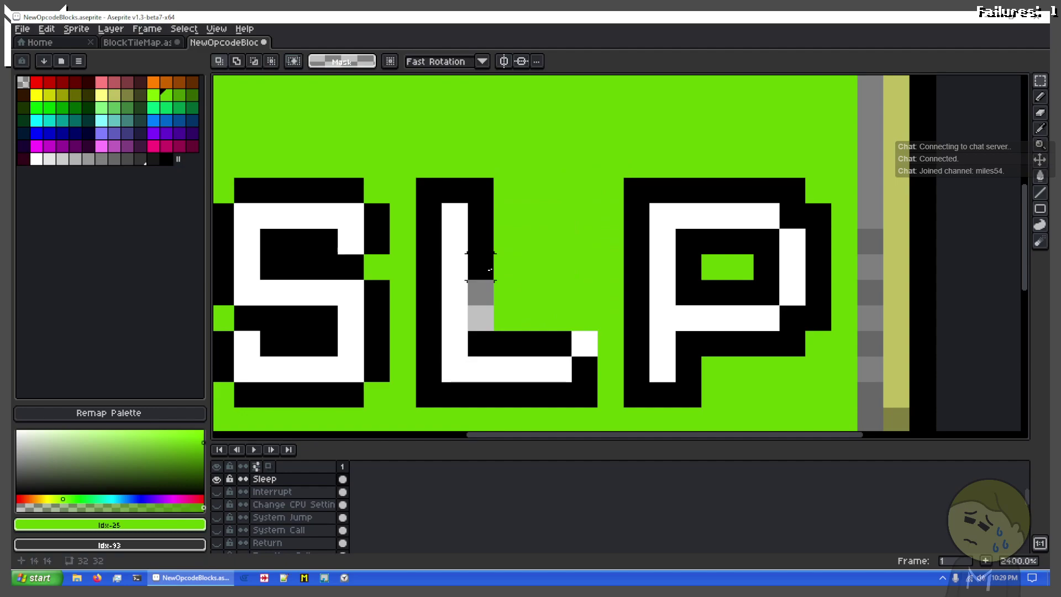
Stretch small pieces to 3×3 px to close the transparent gap beside the L's stem and cover the white pixel above its foot
mouse_move(490, 269)
left_mouse_down()
mouse_move(539, 273)
mouse_move(508, 291)
mouse_move(507, 333)
left_mouse_up()
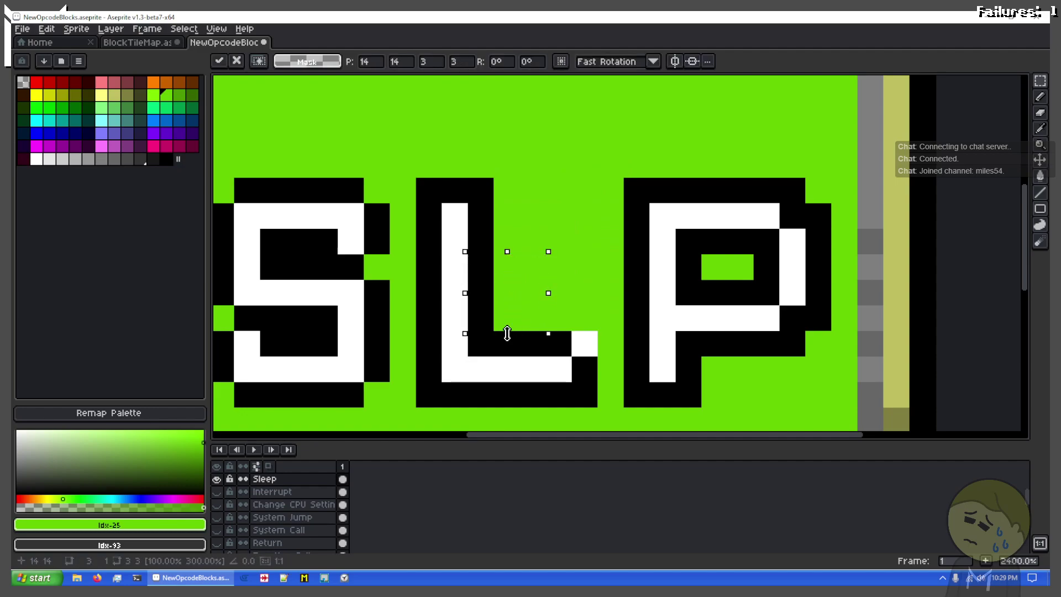
key("Return")
mouse_move(569, 343)
left_mouse_down()
mouse_move(580, 293)
mouse_move(554, 342)
mouse_move(599, 323)
left_mouse_up()
key("ctrl+d")
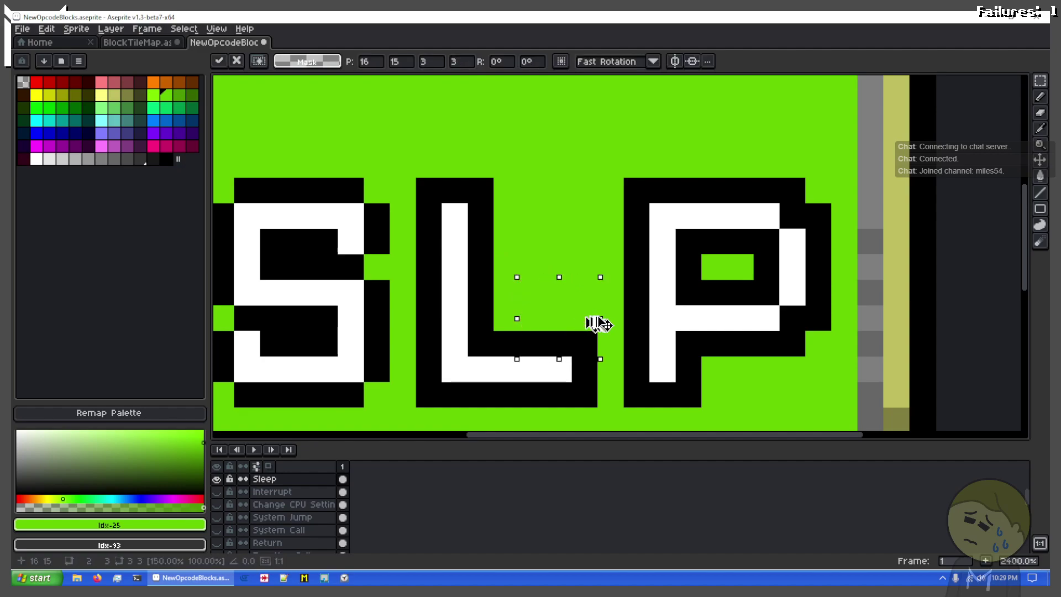
key("Return")
Lengthen the foot of the L by one pixel and widen the S by one pixel to close the letter spacing
scroll(557, 320, "down", 2)
scroll(487, 340, "up", 2)
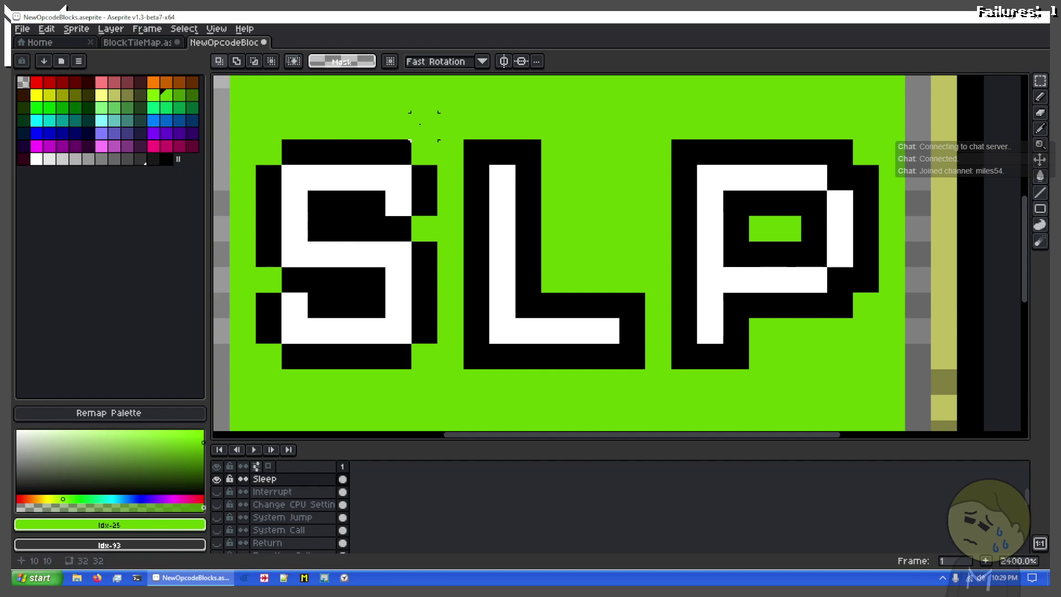
scroll(580, 203, "down", 2)
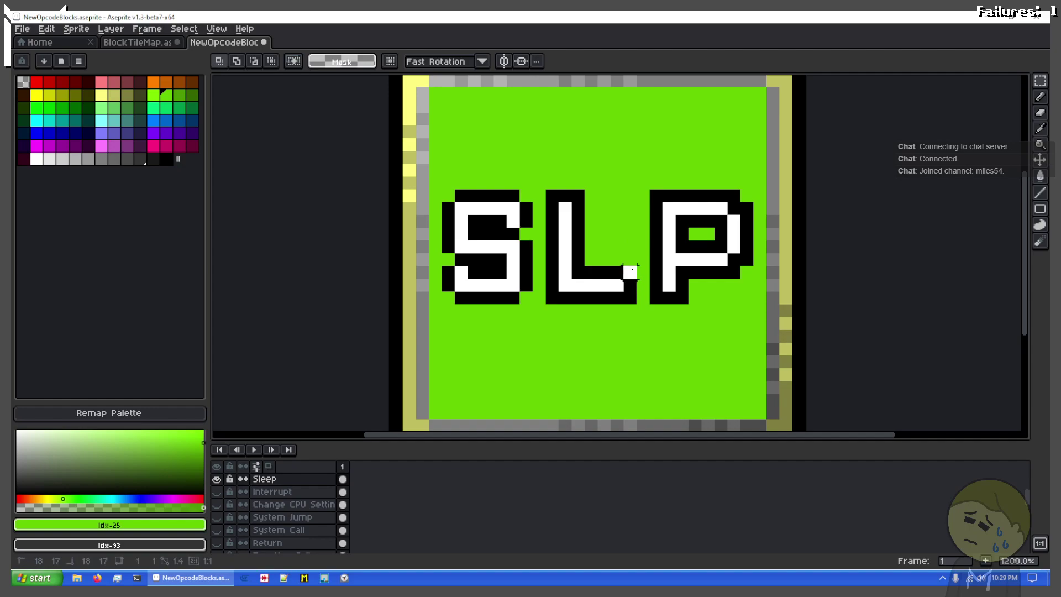
left_click_drag(632, 269, 641, 295)
left_click(500, 272)
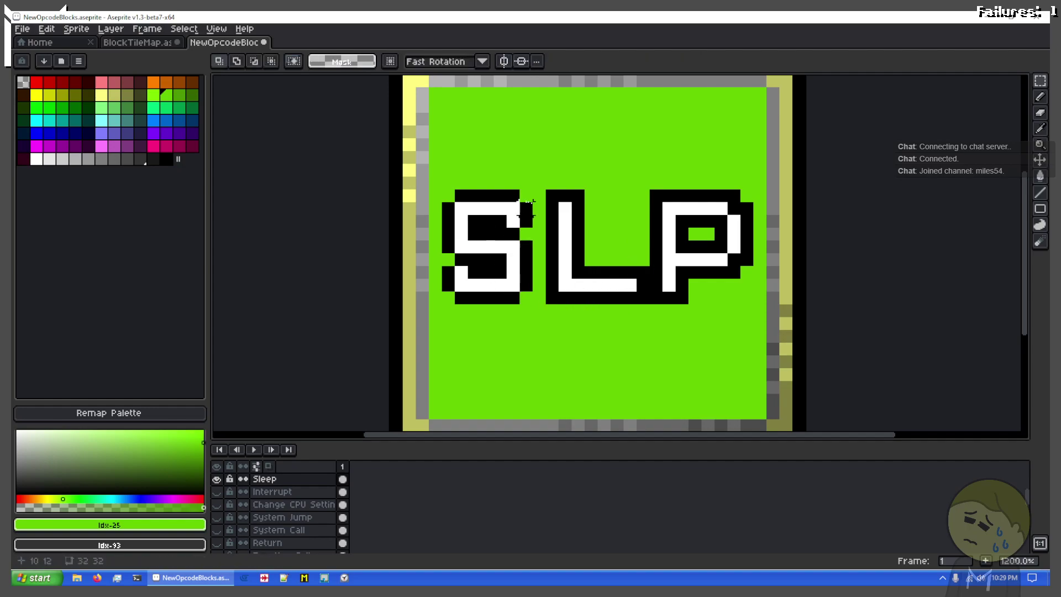
left_click_drag(530, 193, 498, 278)
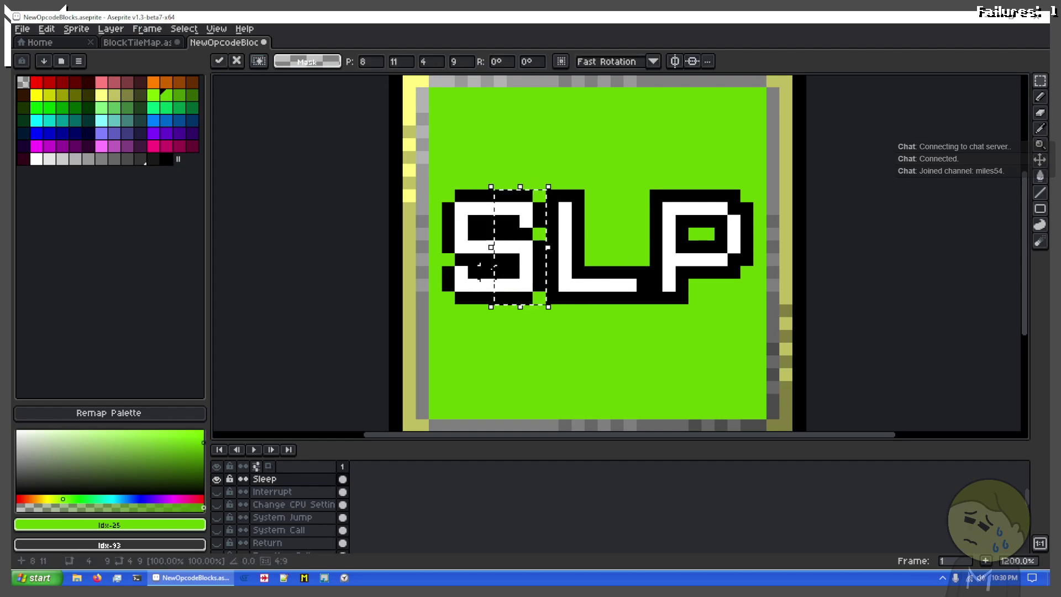
left_click(656, 310)
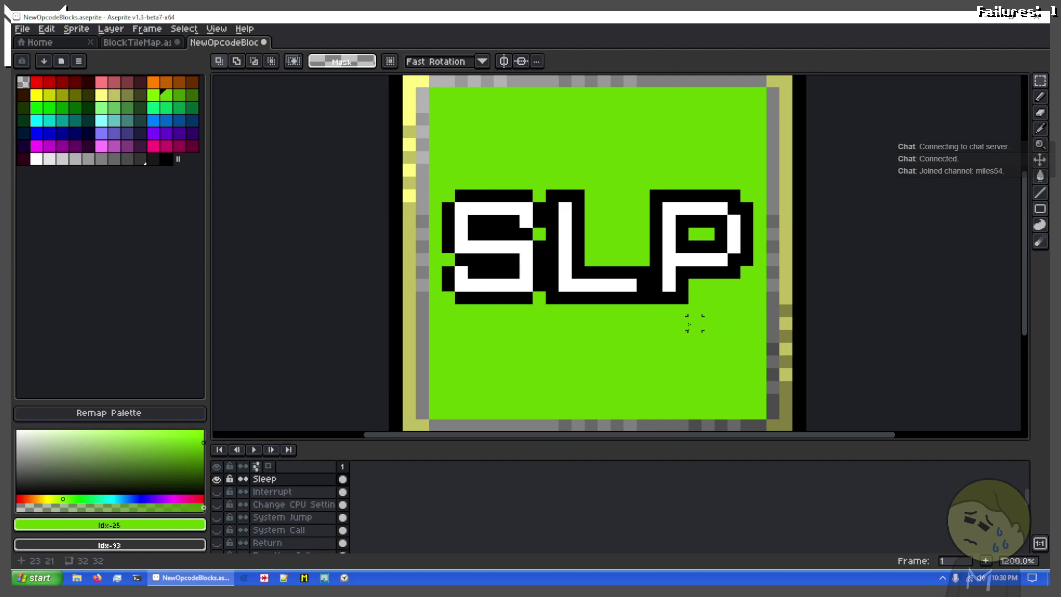
Set up the Pencil tool with the blue palette colour Idx-53 for drawing above the SLP lettering
scroll(635, 318, "up", 1)
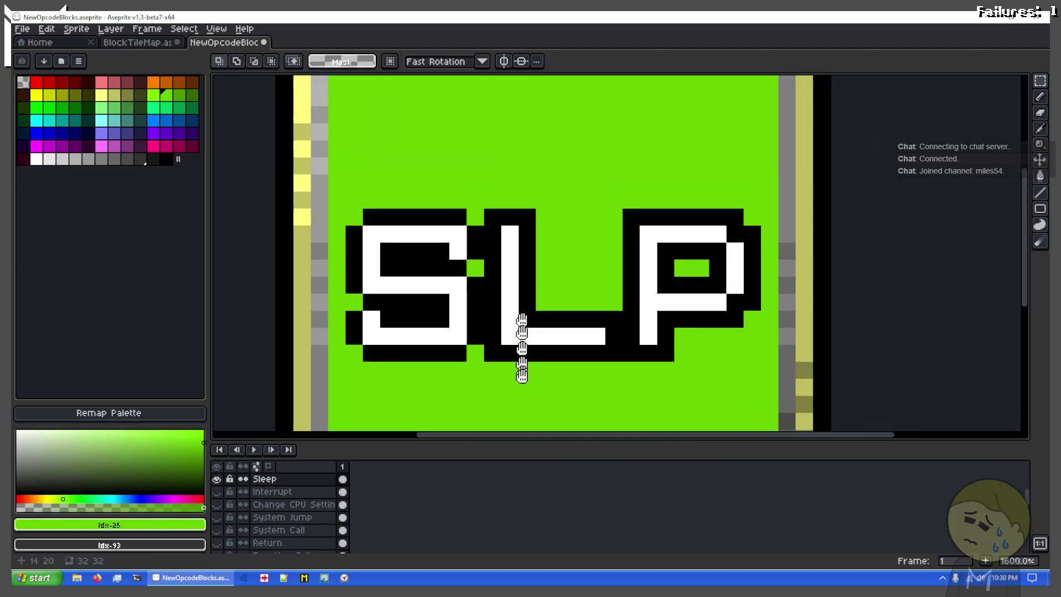
scroll(553, 315, "down", 1)
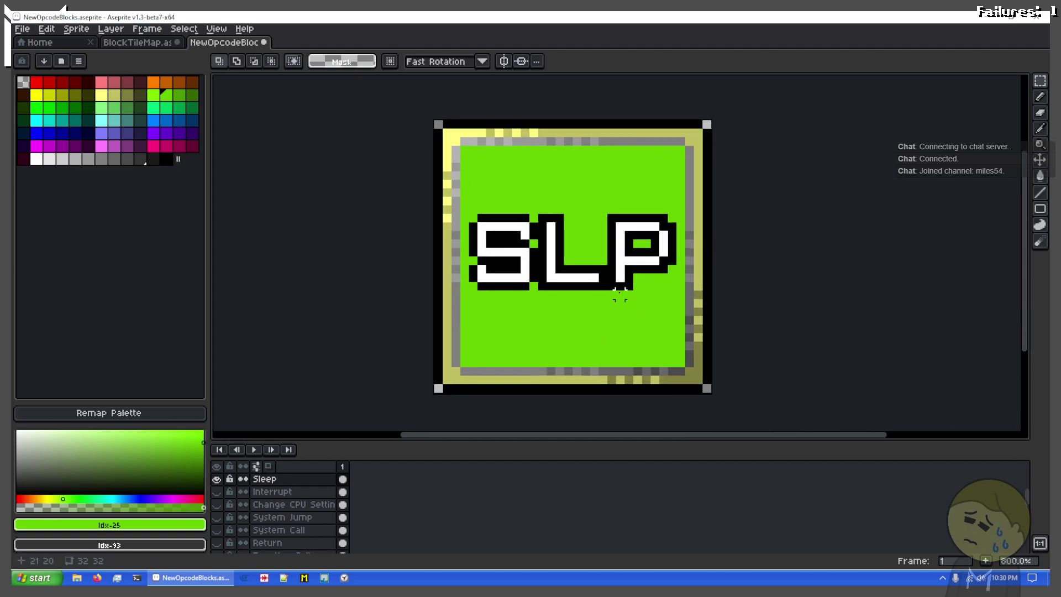
scroll(561, 196, "up", 2)
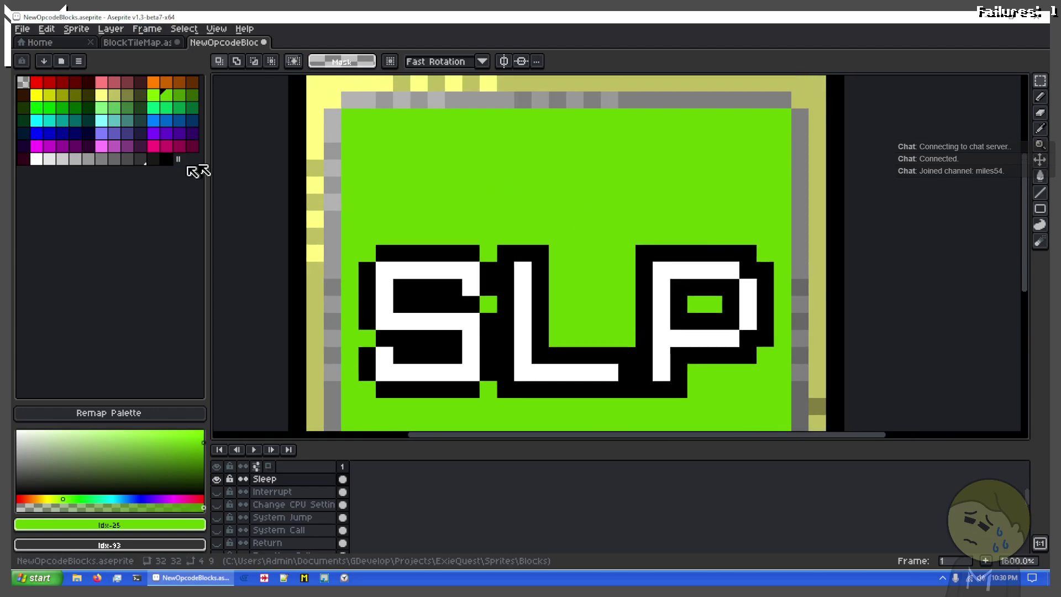
left_click(166, 160)
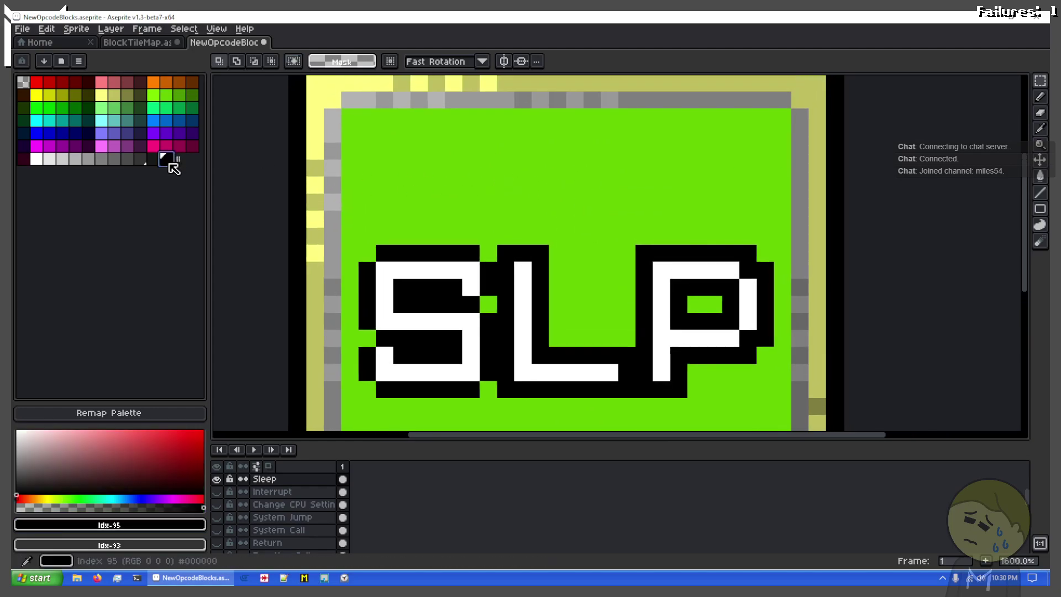
left_click(166, 120)
key("b")
scroll(559, 176, "up", 2)
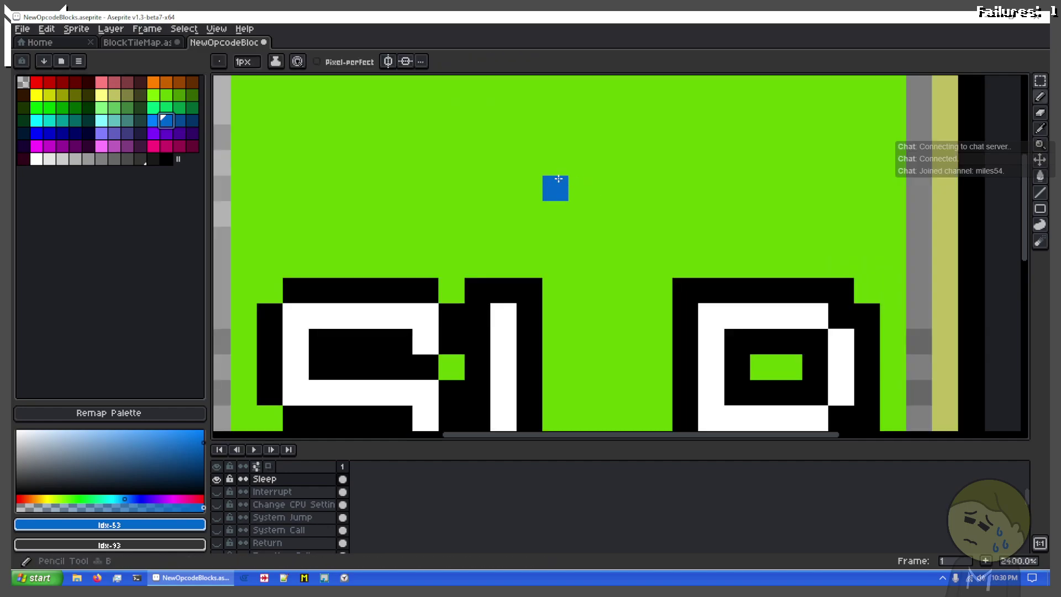
left_click_drag(498, 220, 498, 306)
scroll(463, 297, "down", 1)
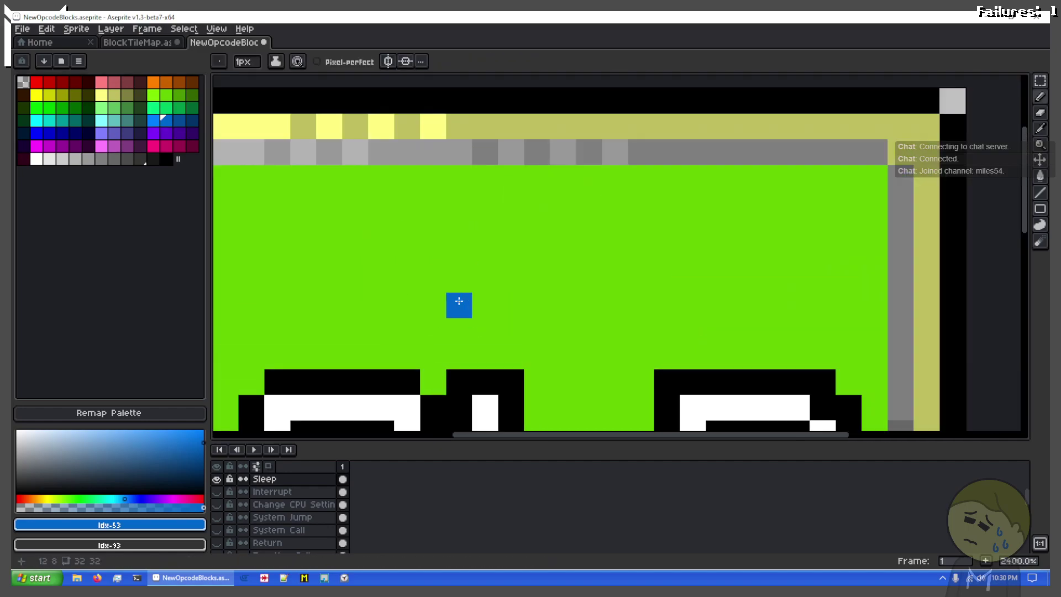
left_click_drag(493, 350, 467, 254)
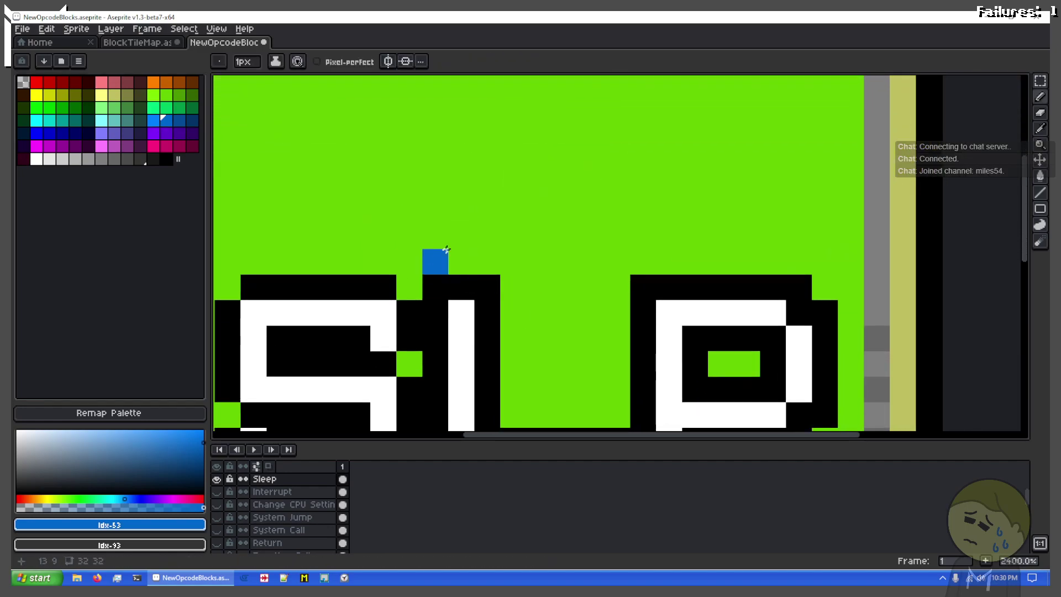
left_click(436, 260)
left_click(479, 219, "shift")
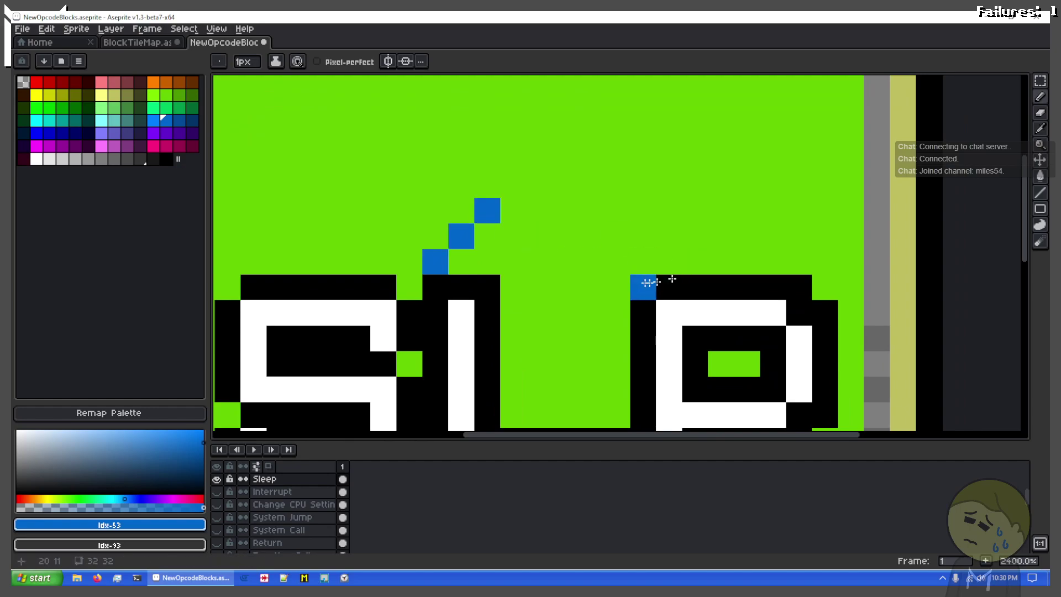
left_click(617, 262)
left_click(565, 211, "shift")
left_click(521, 188)
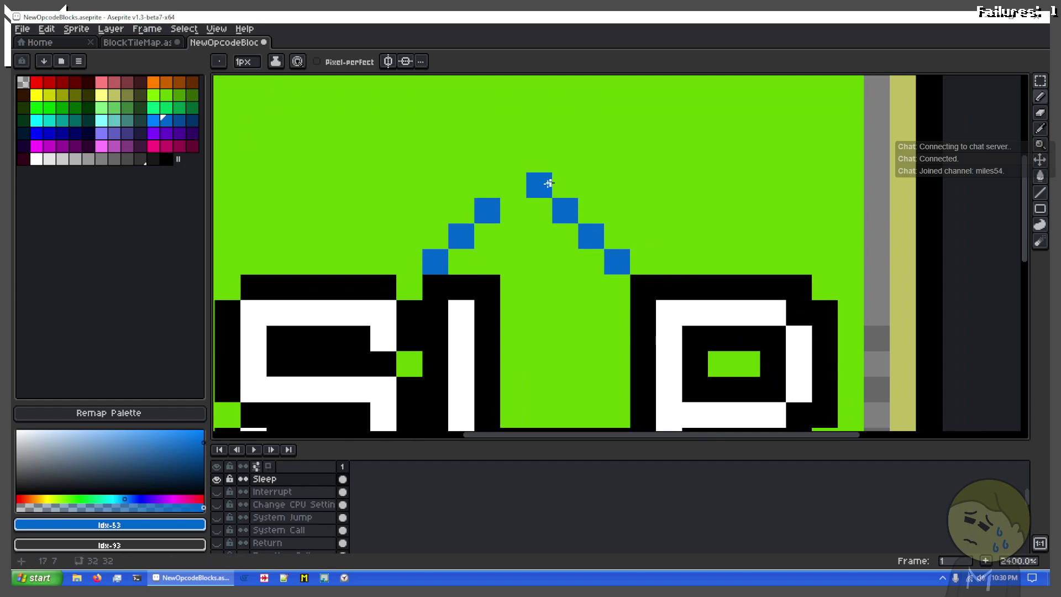
key("ctrl+z")
key("ctrl+z")
key("ctrl+z")
key("ctrl+z")
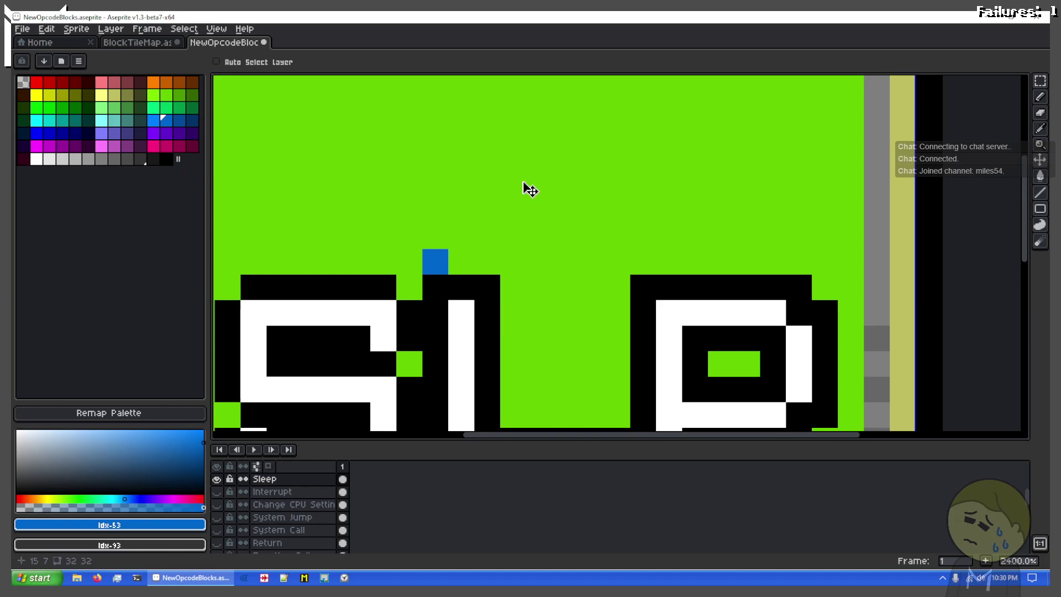
key("ctrl+z")
Draw a 2×2 px blue pupil above the SLP lettering and a stepped upper eyelid curve 8 px wide over it
key("b")
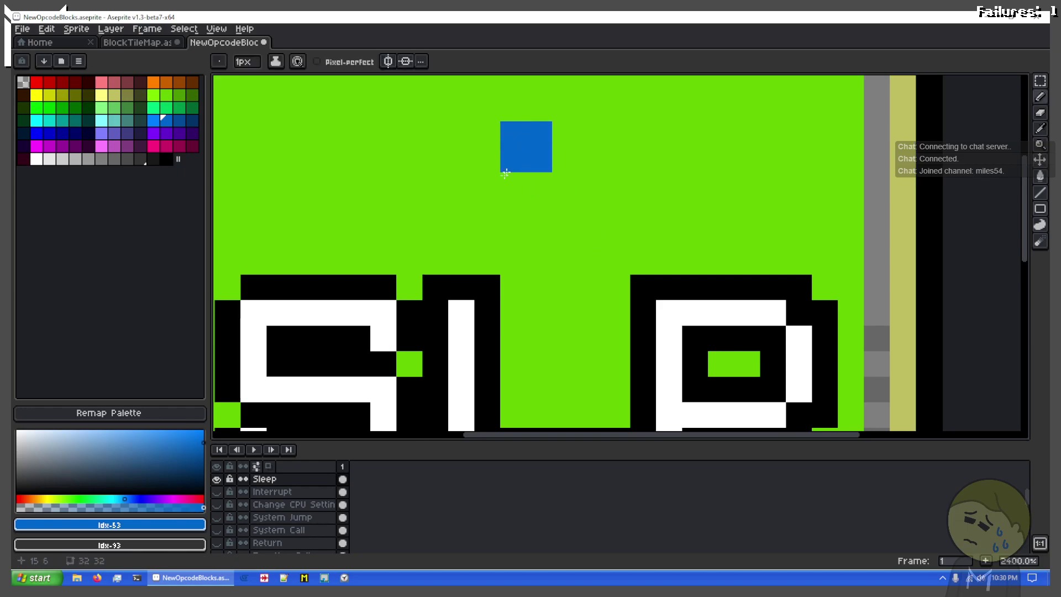
left_click_drag(565, 230, 605, 244)
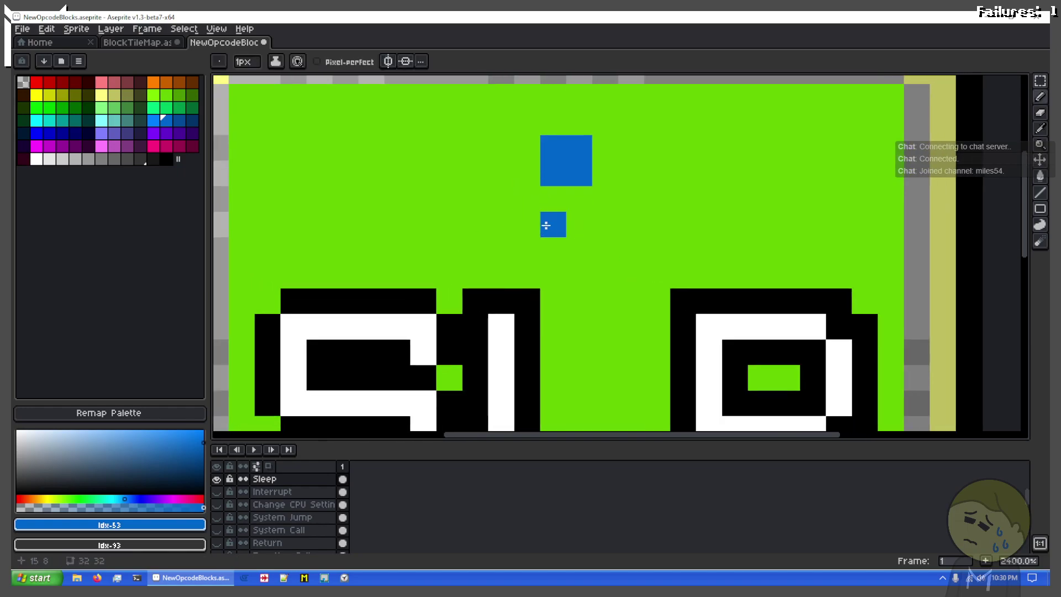
key("ctrl+z")
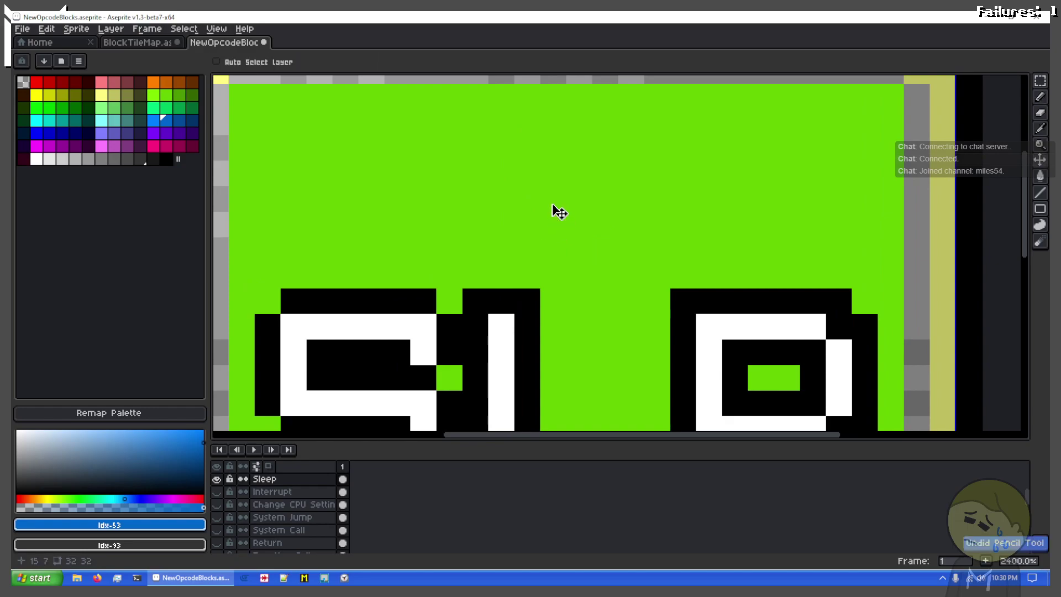
left_click_drag(557, 201, 576, 202)
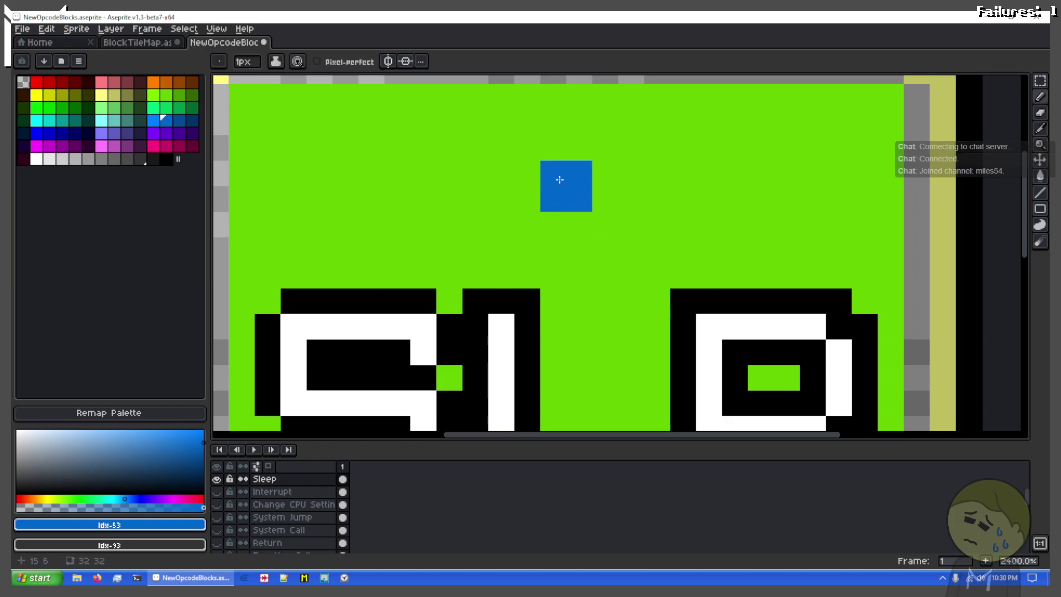
left_click(527, 122)
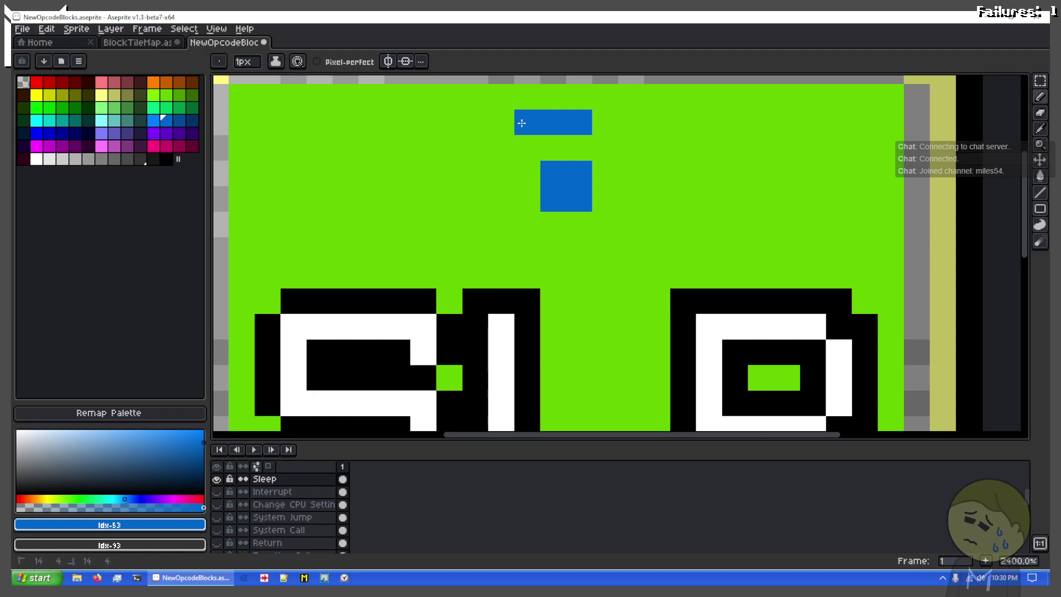
left_click(605, 122)
left_click(502, 148)
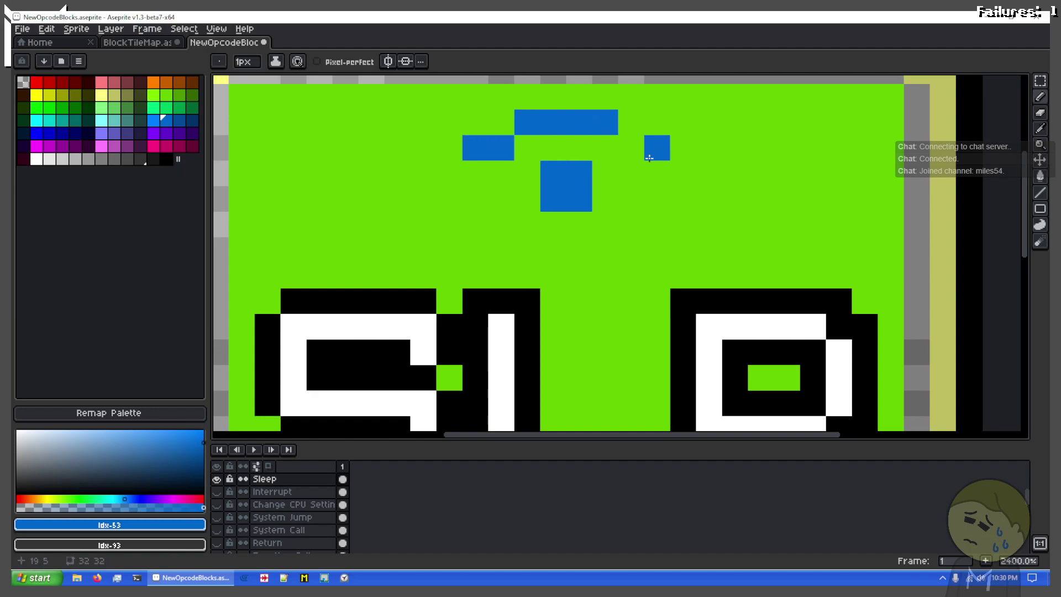
left_click_drag(650, 157, 631, 149)
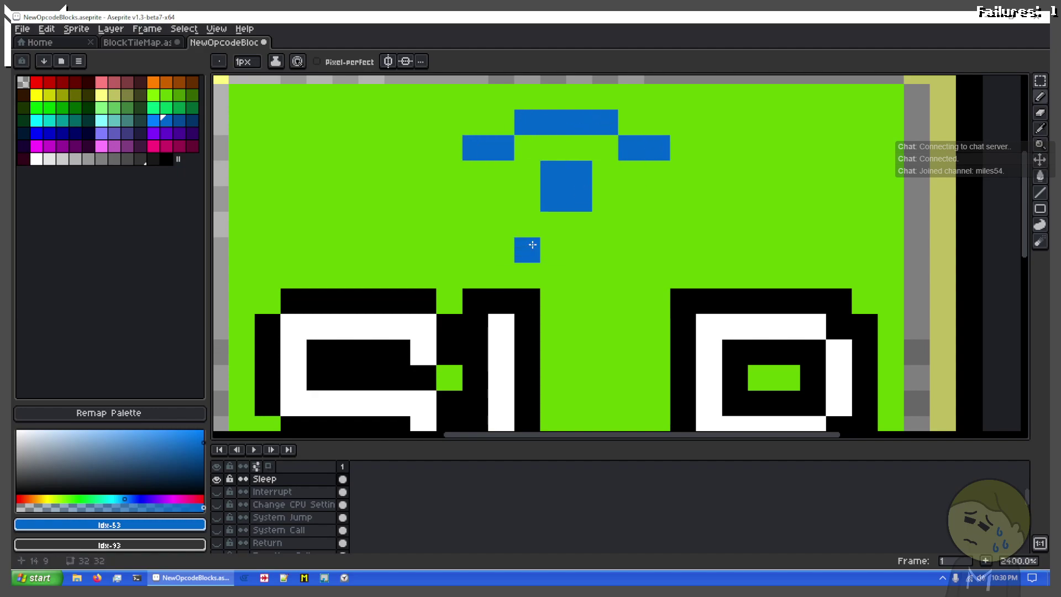
Draw the eye's stepped lower curve 8 px wide in blue, and paint over its surplus end pixel with background green Idx-25
left_click_drag(532, 244, 591, 240)
left_click(476, 225)
left_click(502, 224)
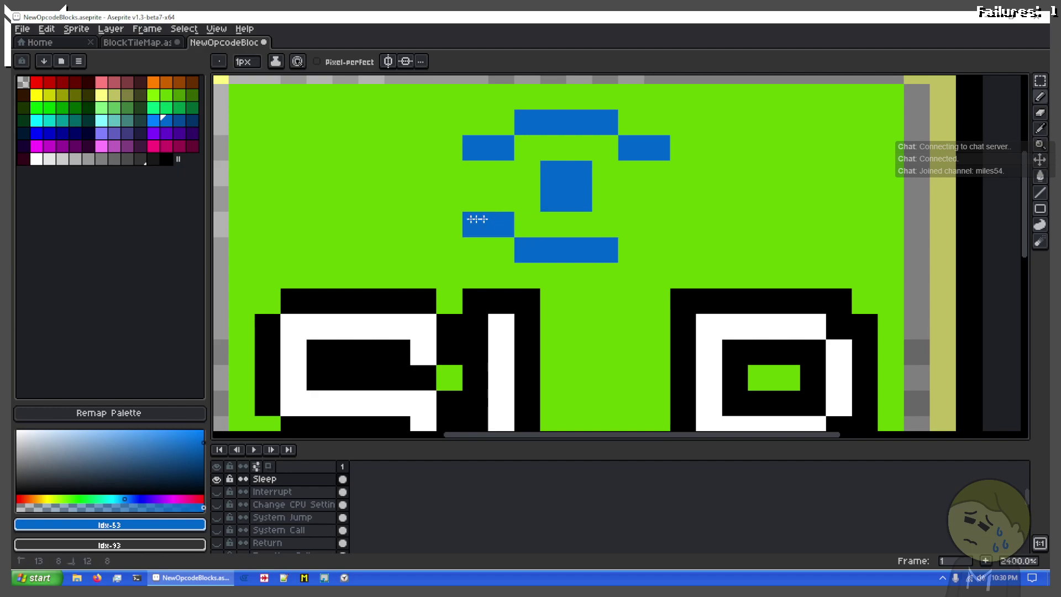
left_click(634, 225)
left_click_drag(639, 225, 671, 223)
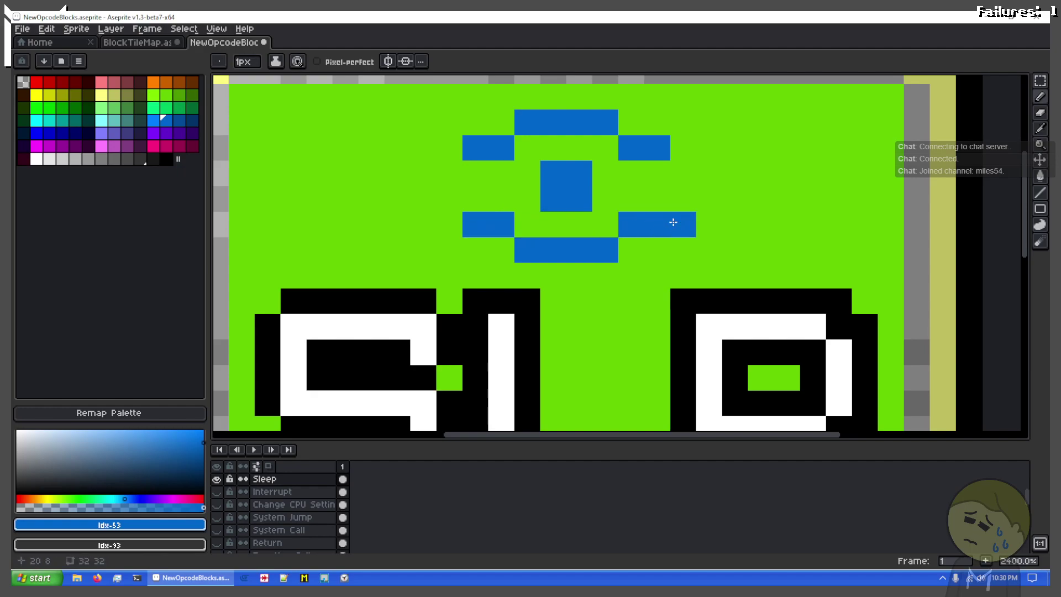
key("x")
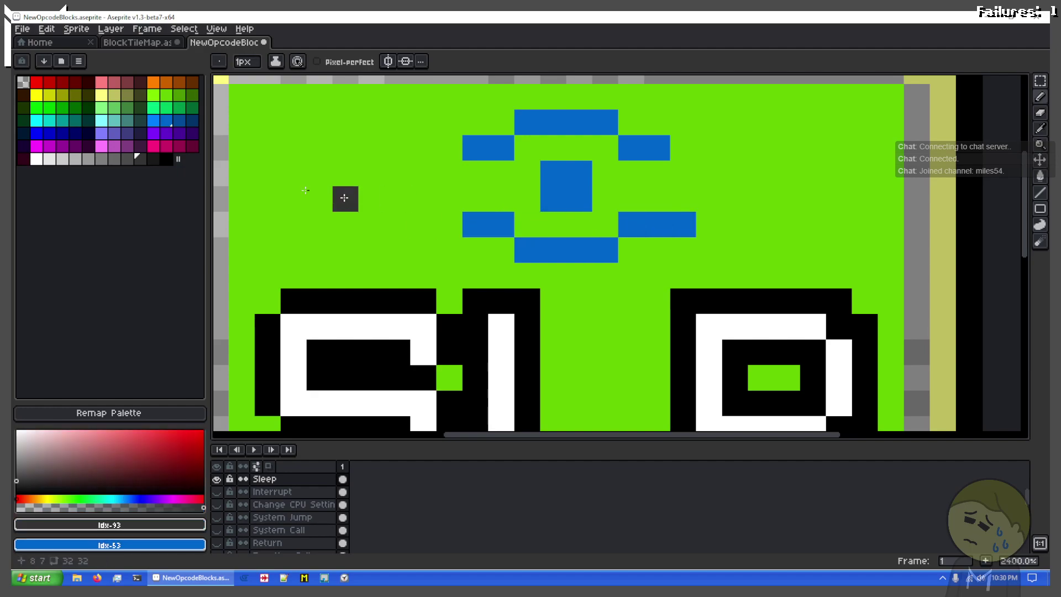
left_click(166, 95)
left_click(580, 197)
key("ctrl+z")
left_click(683, 224)
Close both sides of the eye outline with blue ends two pixels high
key("x")
left_click(692, 207)
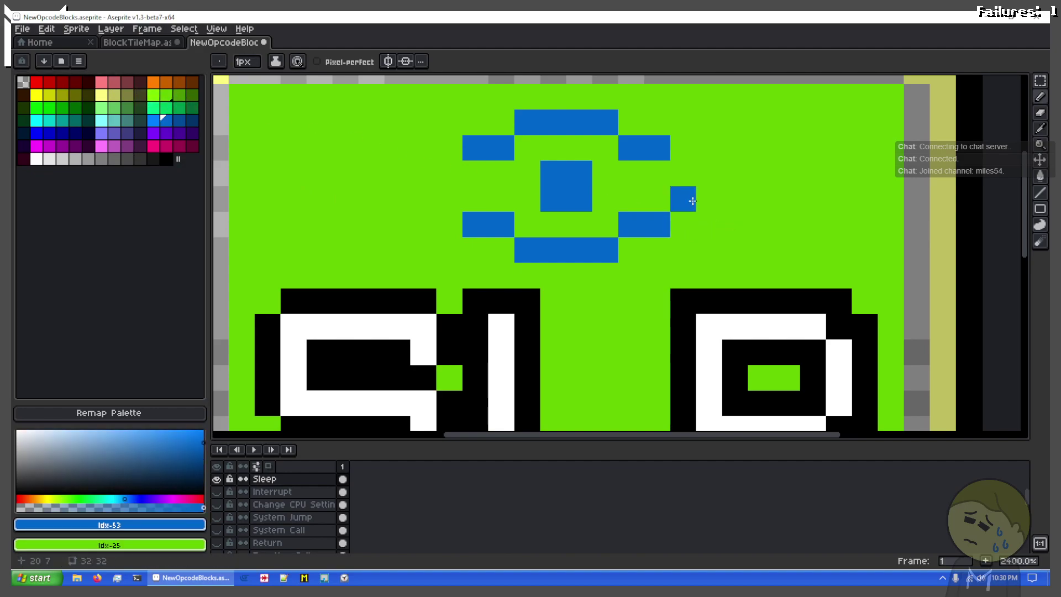
left_click(679, 172)
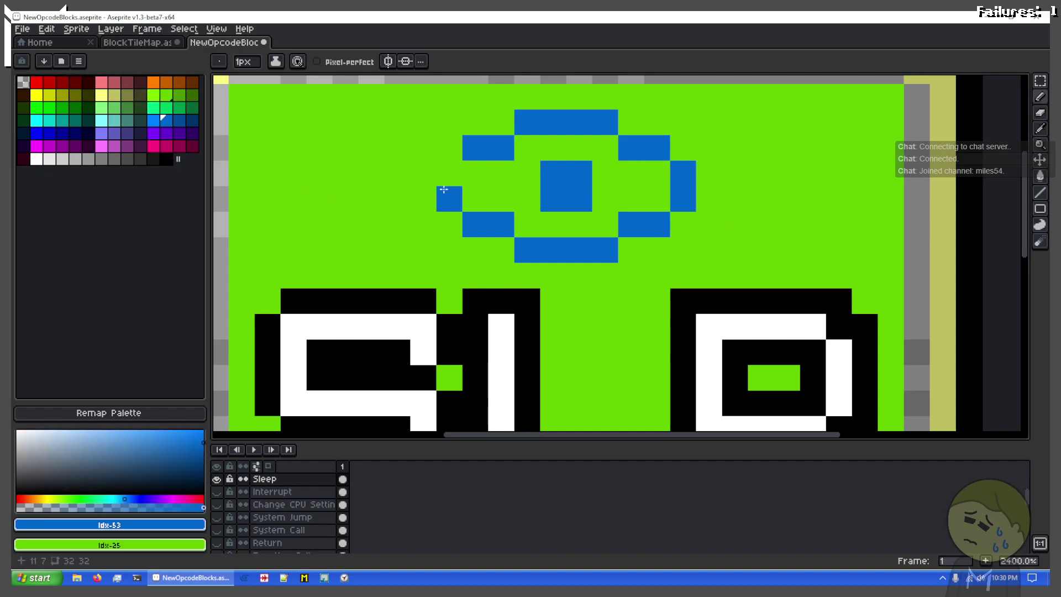
key("x")
left_click(441, 174)
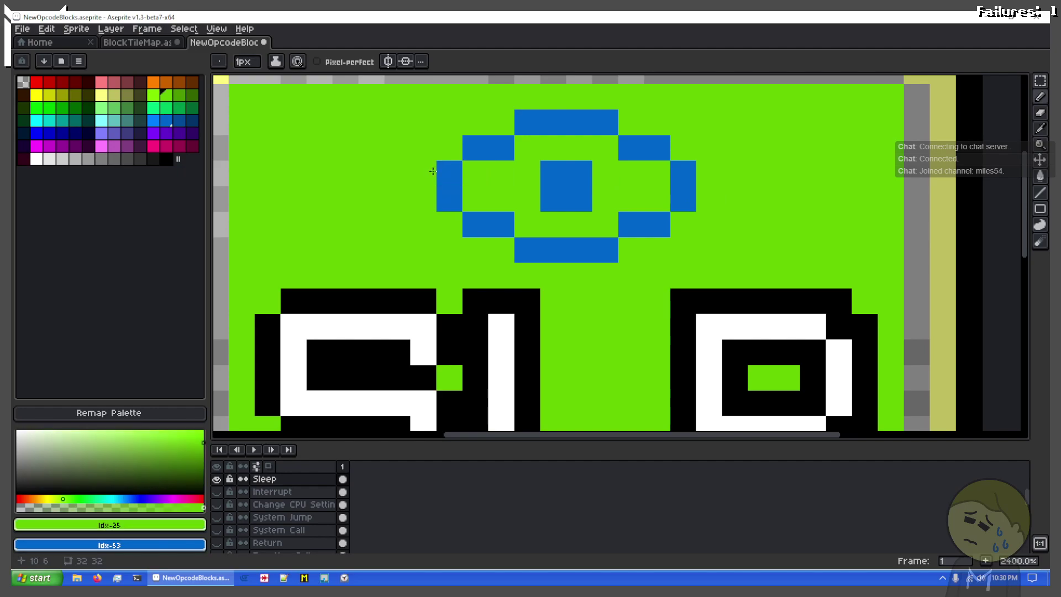
Paint over the pupil and upper half of the eye in background green and add four blue lash pixels below the remaining curve
mouse_move(433, 171)
left_mouse_down()
mouse_move(732, 170)
mouse_move(601, 150)
mouse_move(438, 145)
mouse_move(544, 126)
mouse_move(553, 197)
left_mouse_up()
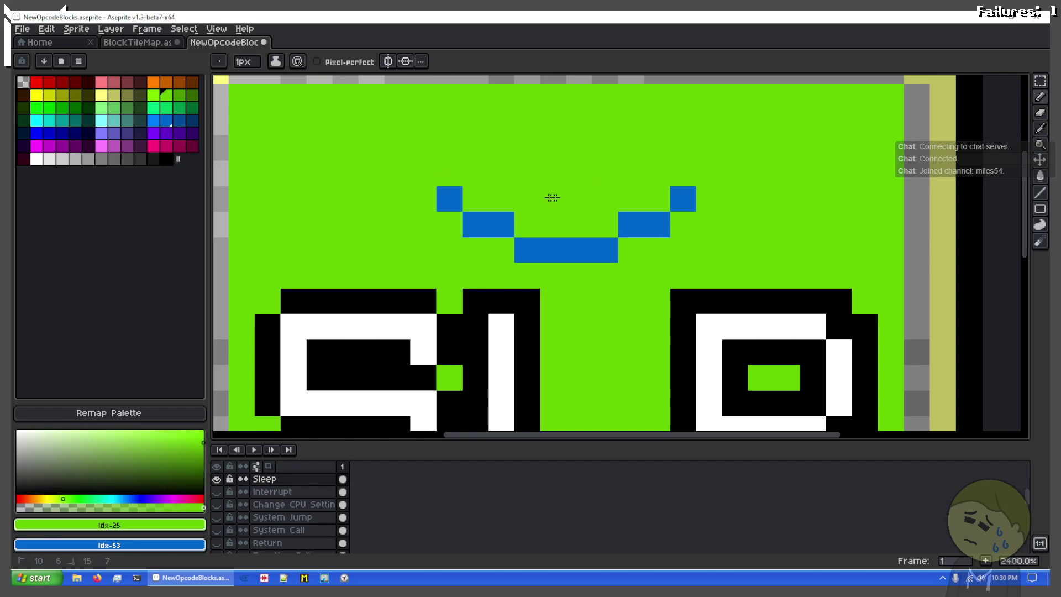
key("x")
left_click(452, 240)
left_click(525, 276)
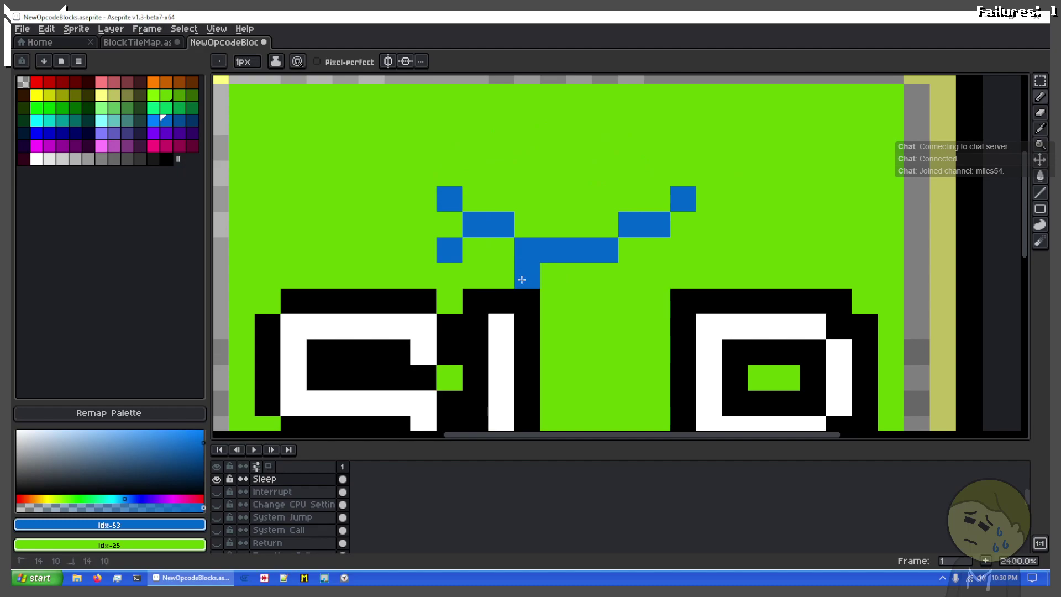
left_click(605, 276)
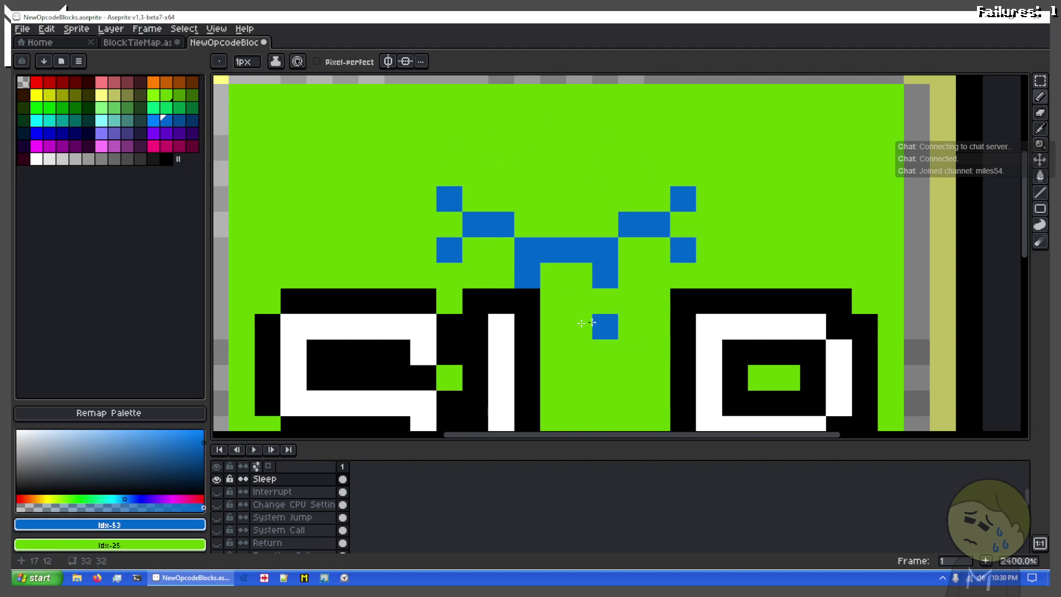
Move the 10×4 px area with the closed eye up 2 px, away from the SLP lettering
scroll(587, 322, "down", 3)
scroll(462, 284, "up", 2)
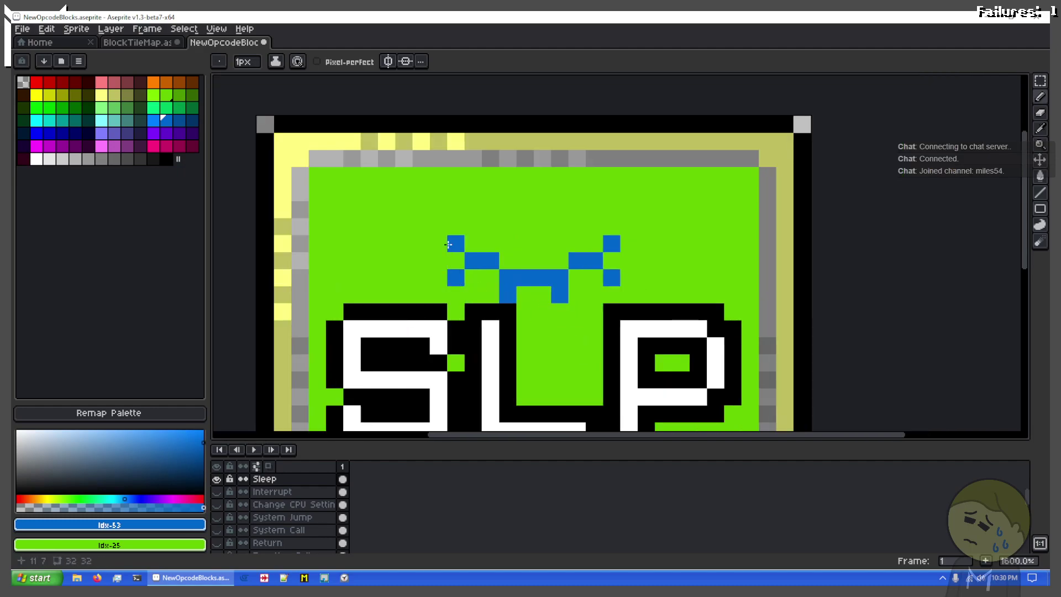
key("m")
left_click_drag(449, 242, 617, 297)
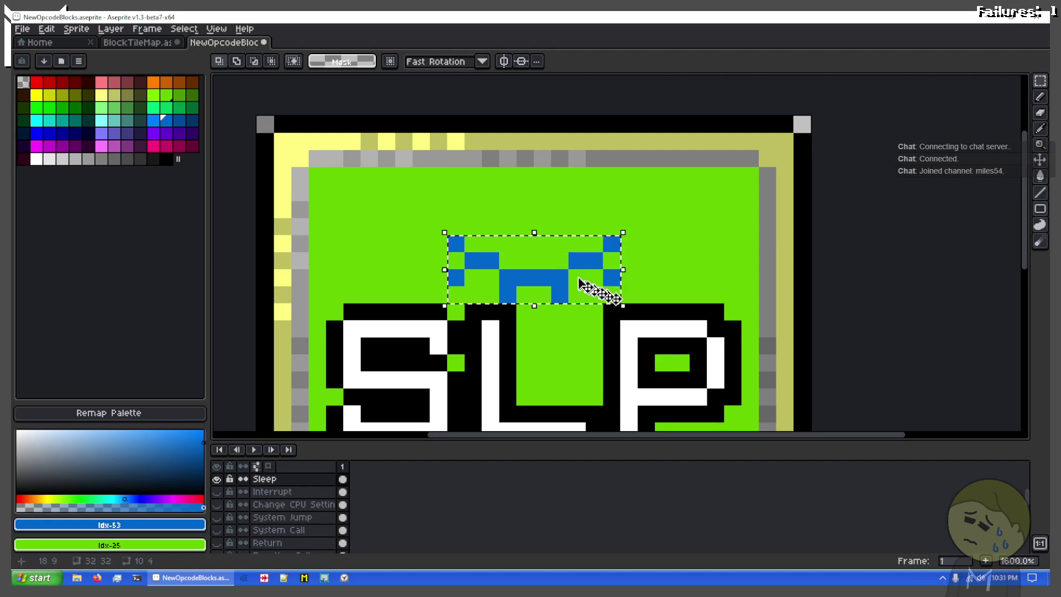
left_click_drag(580, 264, 581, 246)
key("Up")
key("Return")
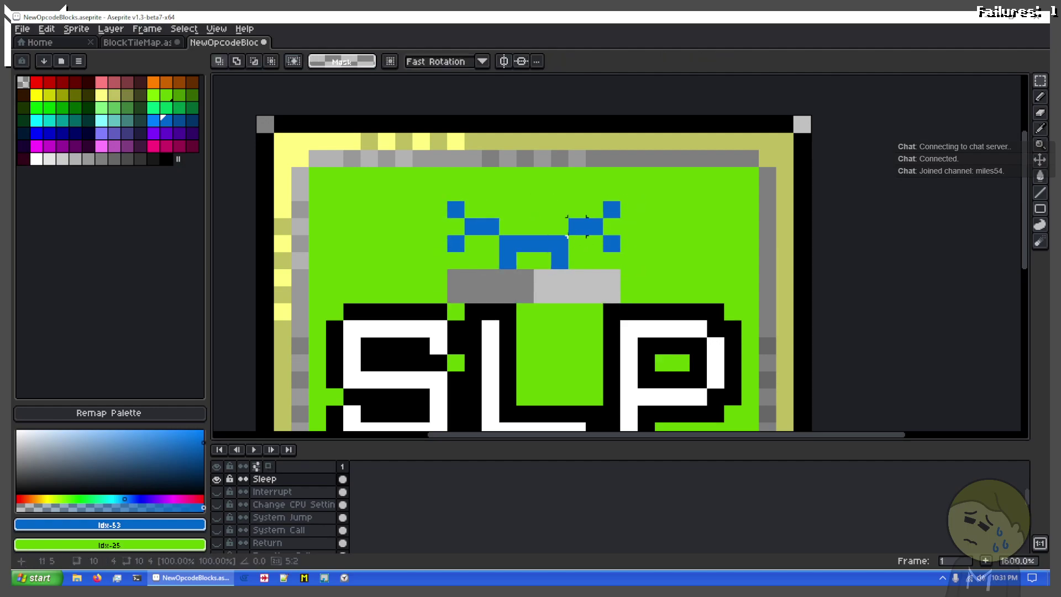
Paint the transparent strip between the closed eye and the lettering with background green Idx-25
key("g")
key("v")
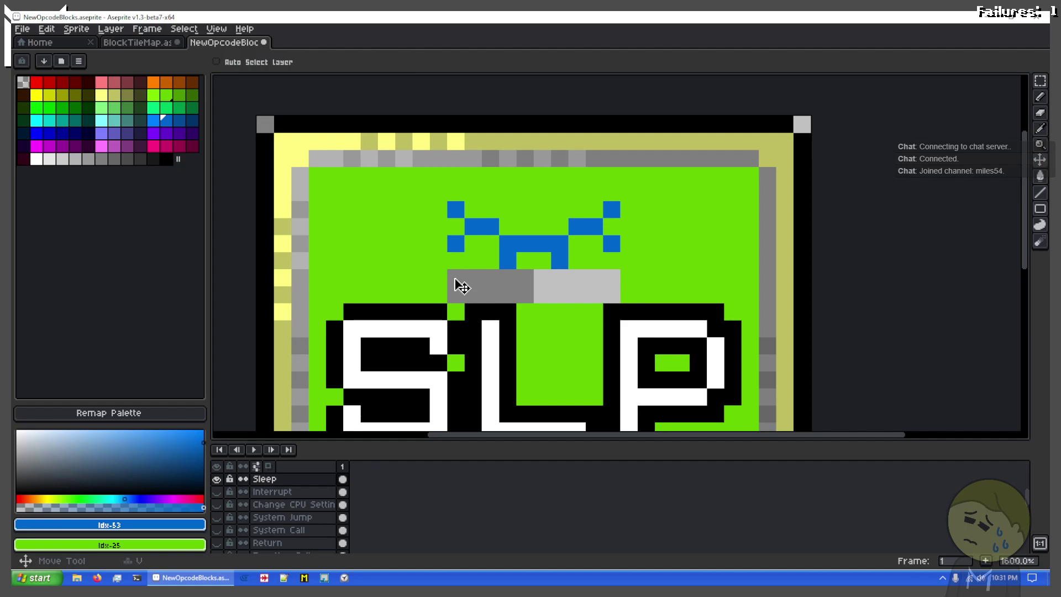
key("b")
key("x")
mouse_move(462, 279)
left_mouse_down()
mouse_move(603, 283)
mouse_move(474, 291)
left_mouse_up()
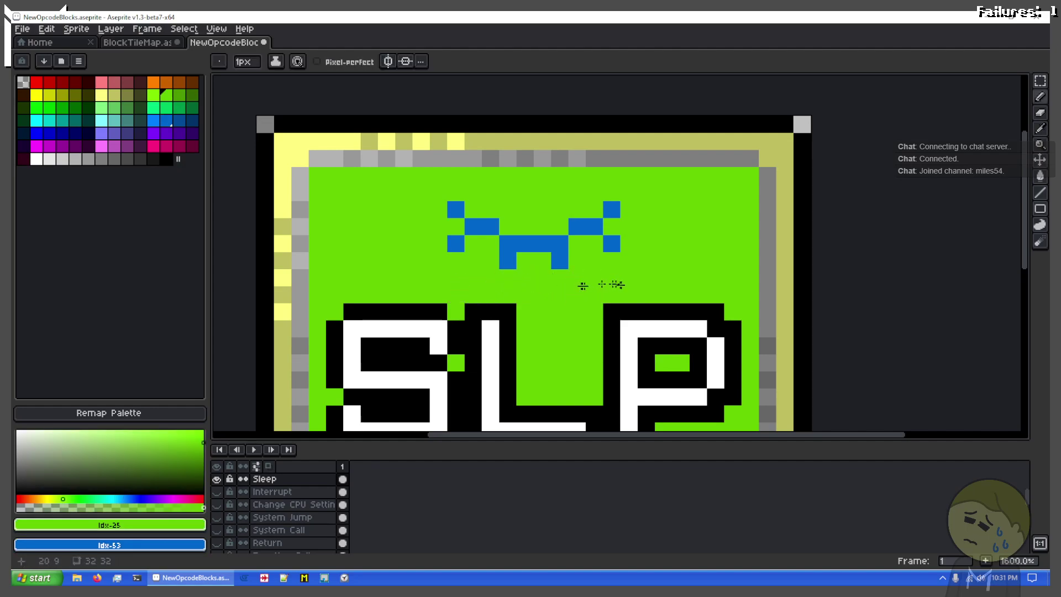
Try recolouring the closed eye's curve and its two detached lash pixels with dark green Idx-26
scroll(602, 284, "down", 1)
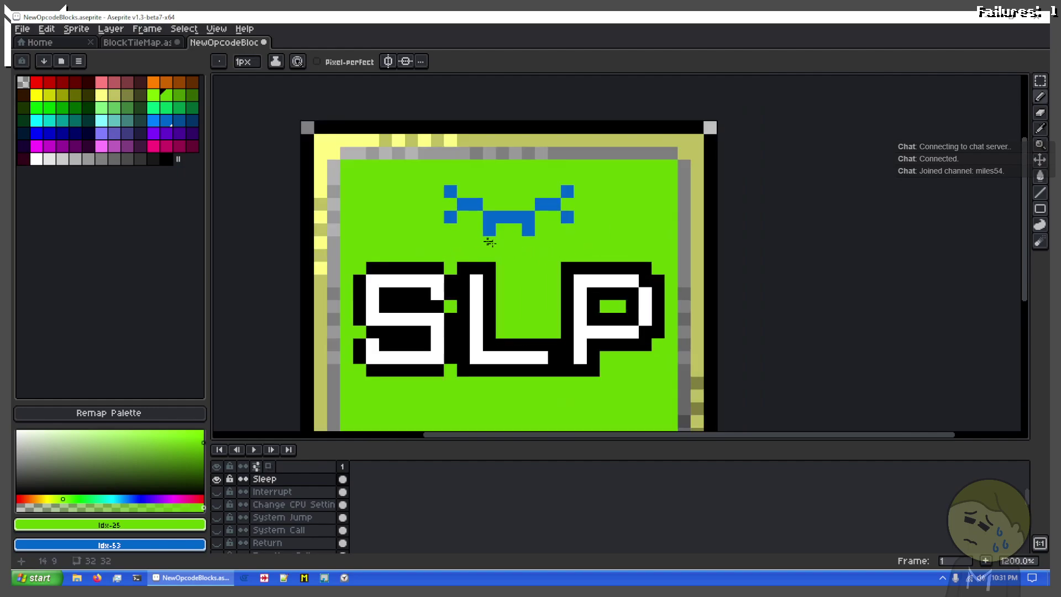
left_click_drag(524, 269, 599, 270)
scroll(544, 266, "up", 1)
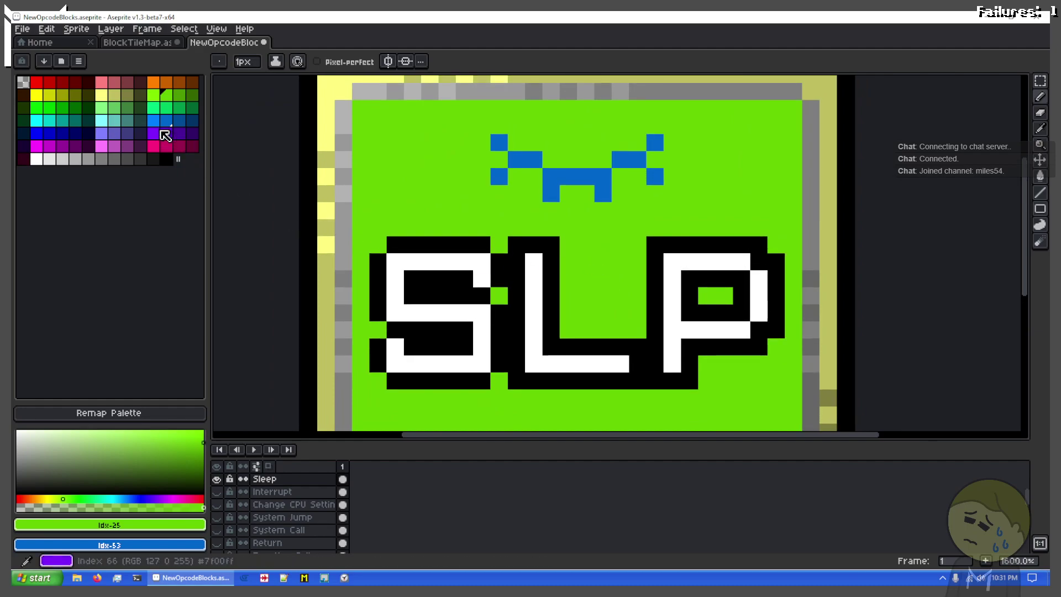
left_click(651, 260)
mouse_move(598, 305)
left_mouse_down()
mouse_move(588, 263)
mouse_move(578, 303)
left_mouse_up()
left_click(180, 94)
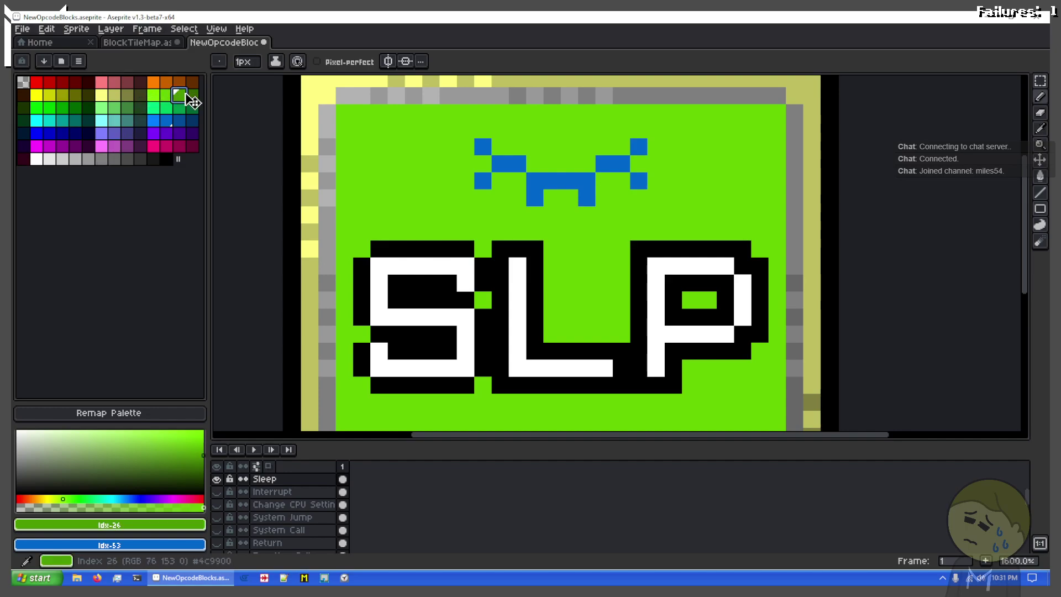
key("g")
left_click(553, 181)
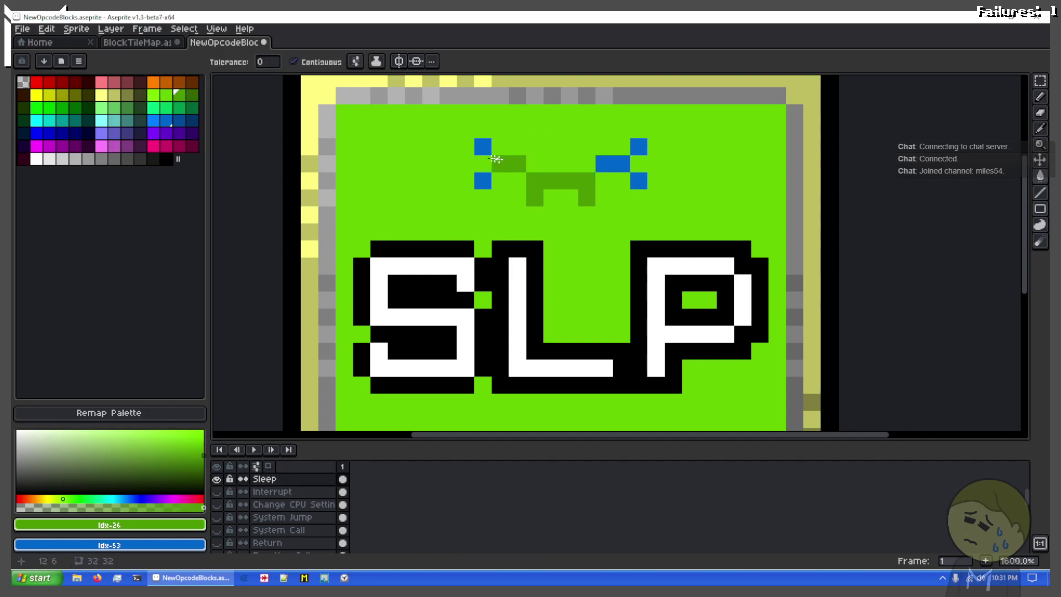
left_click(483, 181)
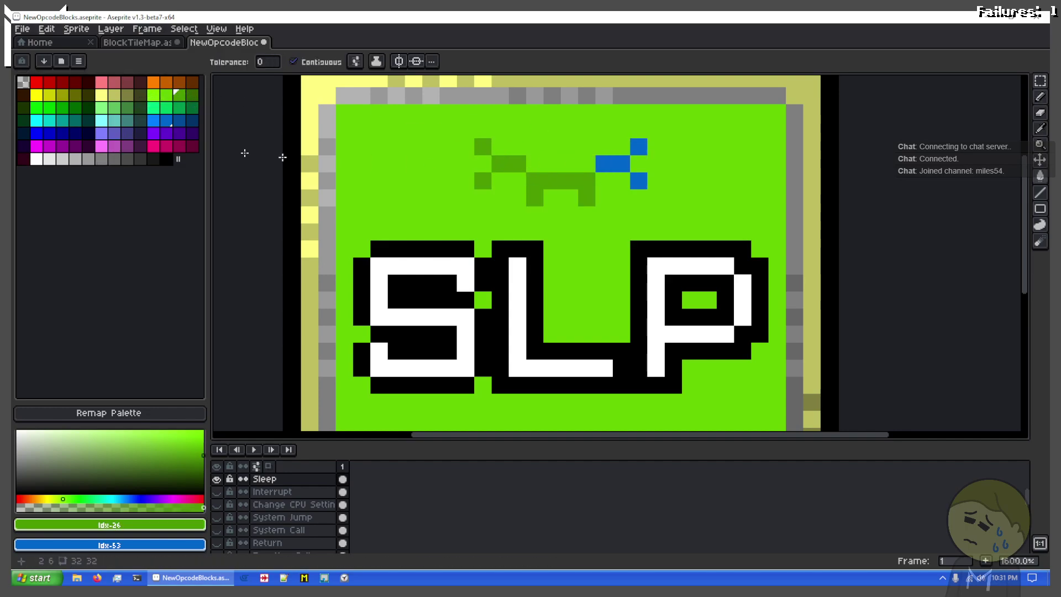
Fill every part of the closed eye, including the detached lash pixels, with black Idx-95
left_click(166, 160)
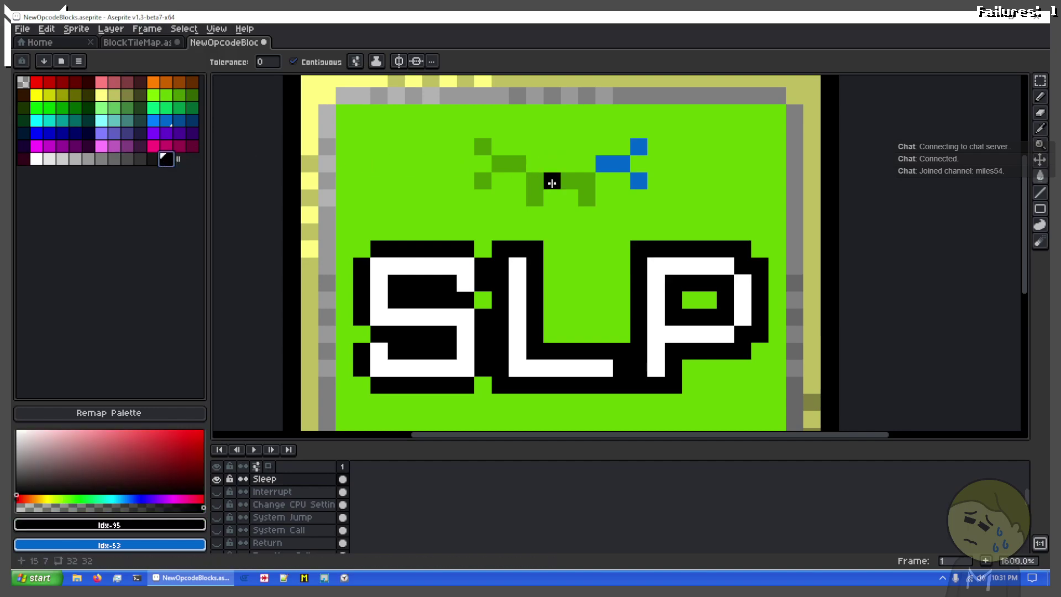
left_click(552, 183)
left_click(501, 168)
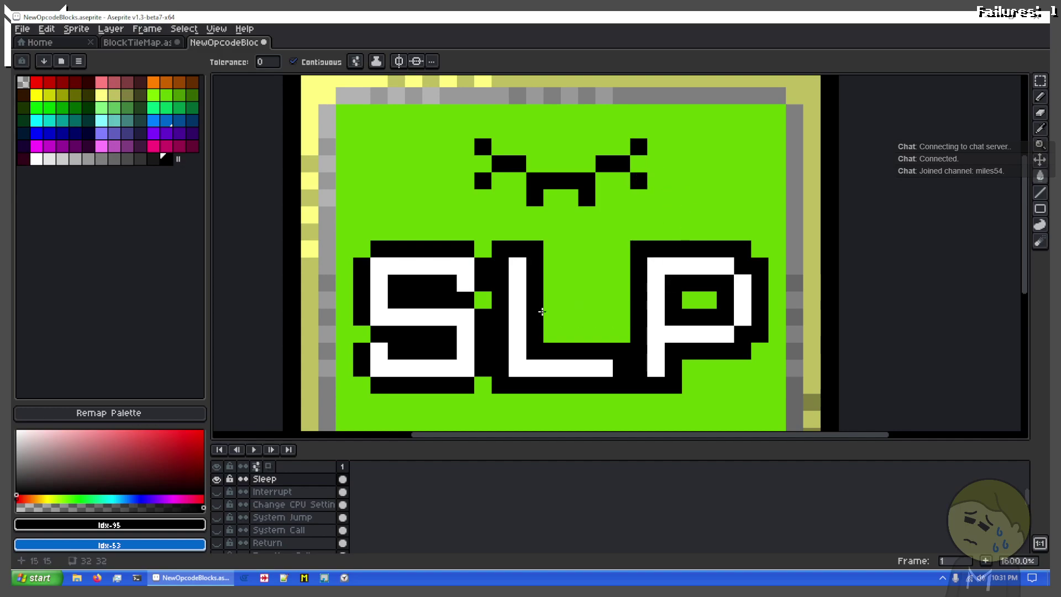
left_click_drag(546, 308, 470, 202)
scroll(506, 198, "down", 1)
left_click_drag(572, 216, 631, 289)
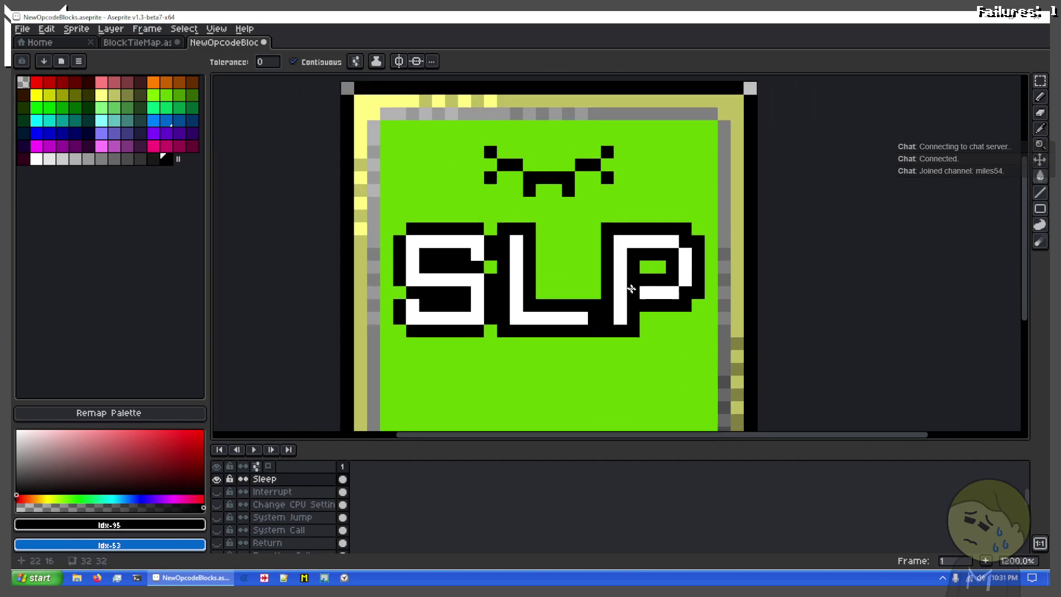
Try drawing a small Z in dark green Idx-26 to the right of the closed eye, and undo it
scroll(604, 132, "up", 2)
scroll(603, 132, "down", 1)
scroll(603, 132, "up", 2)
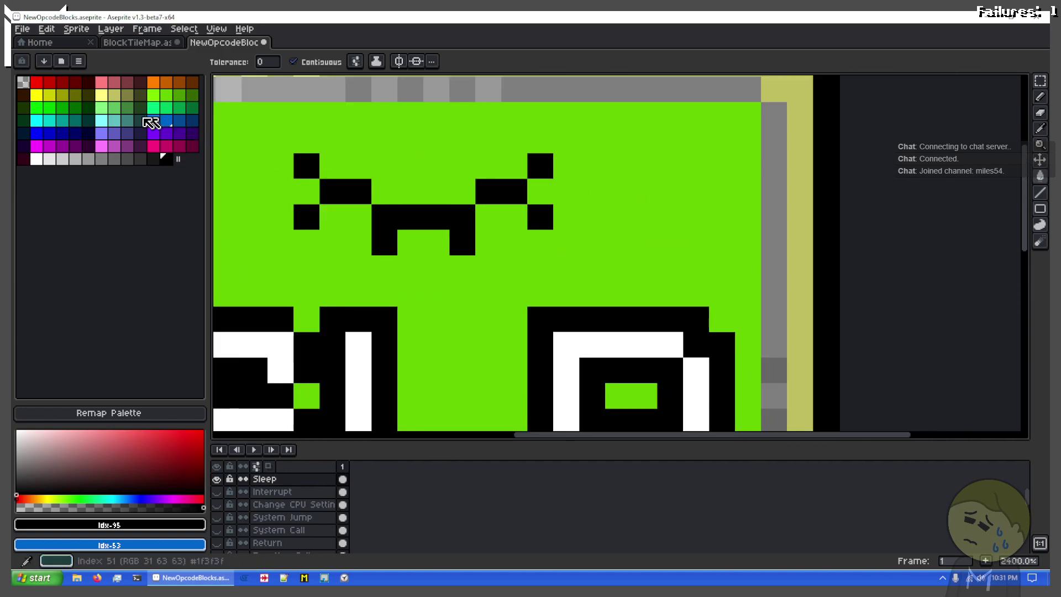
left_click(179, 96)
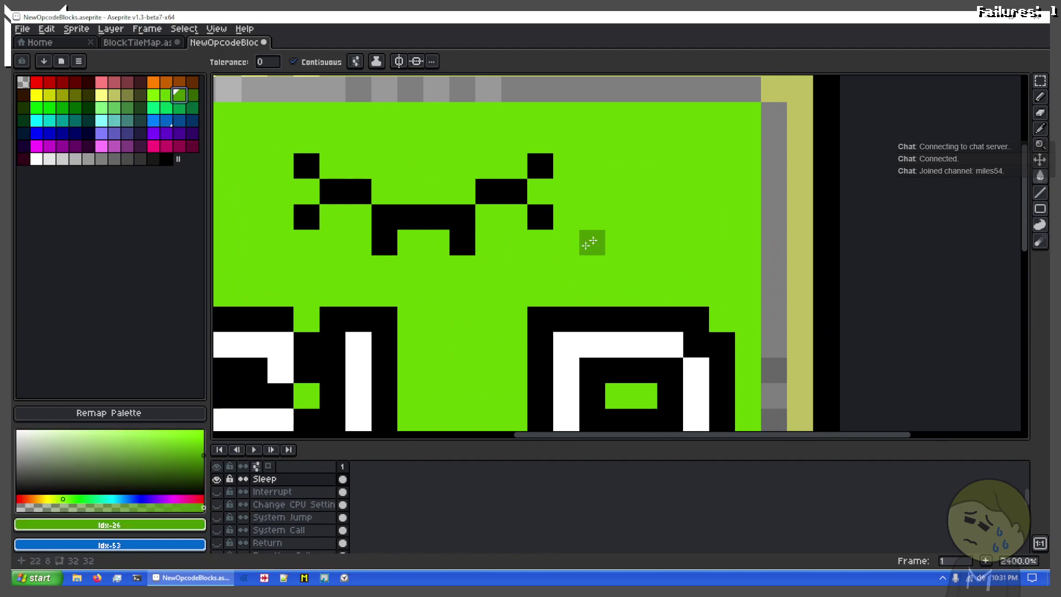
left_click(592, 266)
key("ctrl+z")
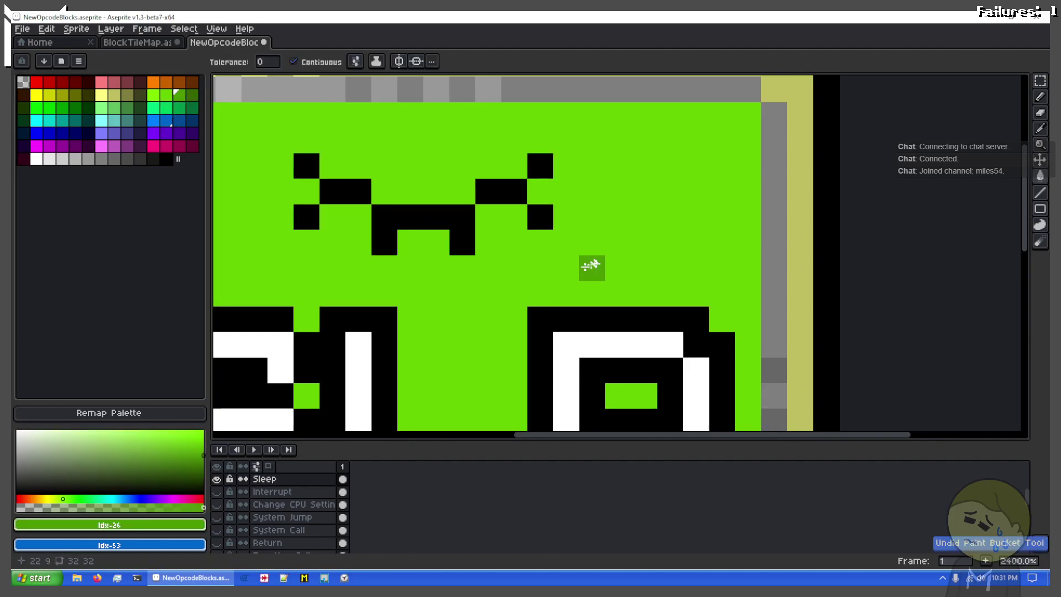
key("b")
mouse_move(586, 271)
left_mouse_down()
mouse_move(646, 264)
mouse_move(606, 233)
left_mouse_up()
left_click(641, 222)
left_click(661, 265)
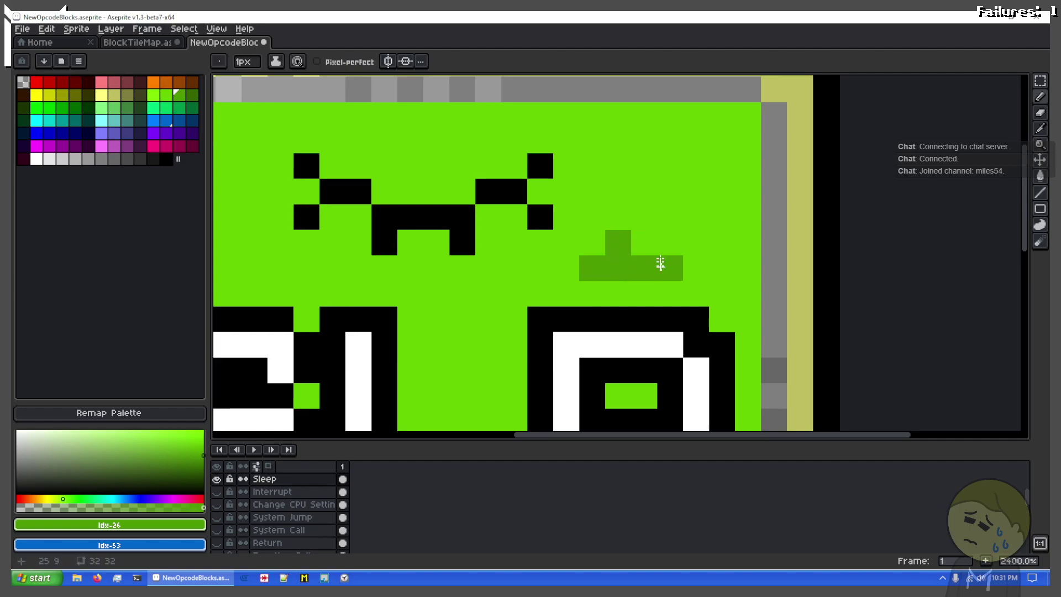
left_click_drag(668, 198, 601, 189)
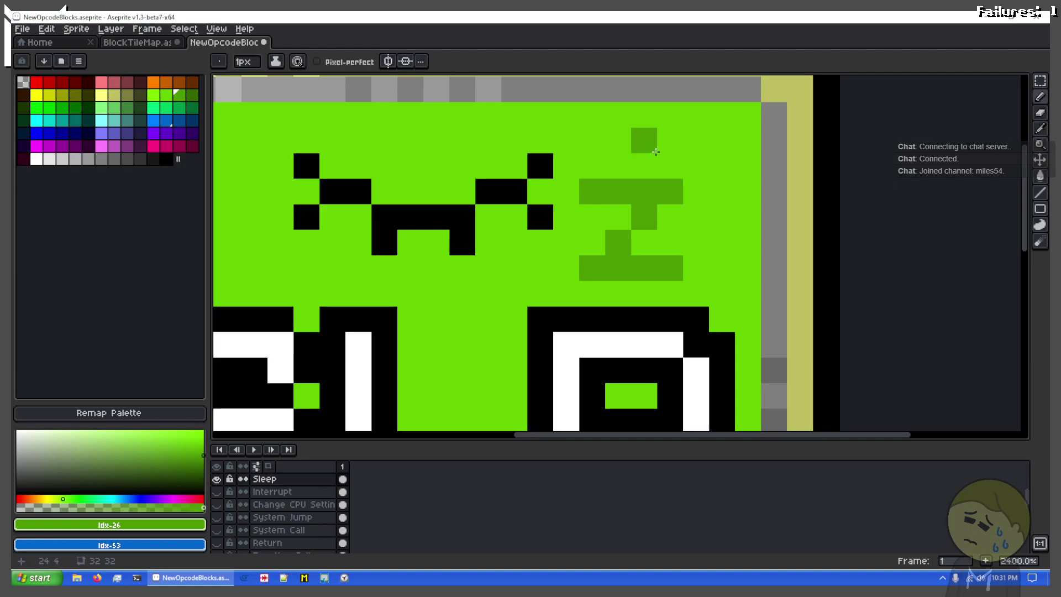
key("ctrl+z")
key("ctrl+z")
key("ctrl+z")
key("ctrl+z")
key("ctrl+z")
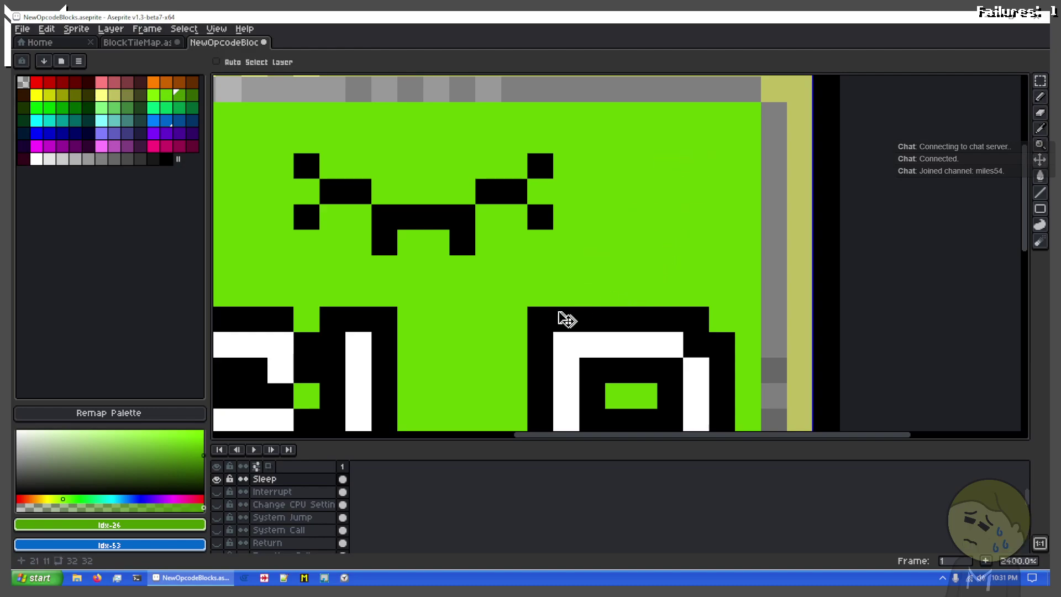
Draw a 4×4 px Z in dark green Idx-26 in the lower-left corner of the green background
left_click_drag(560, 313, 848, 74)
scroll(363, 343, "up", 1)
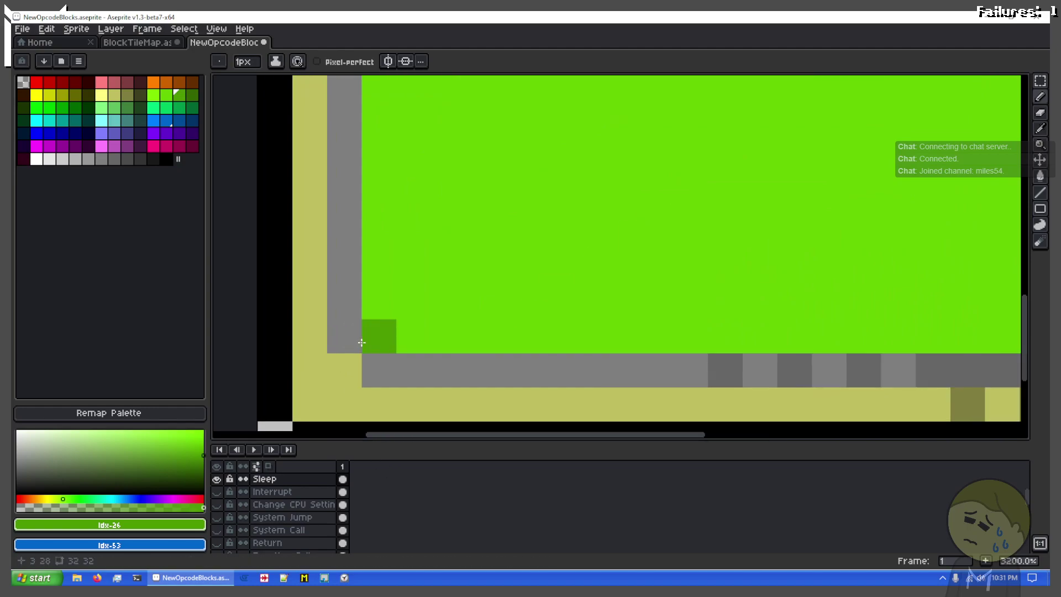
left_click_drag(376, 336, 475, 330)
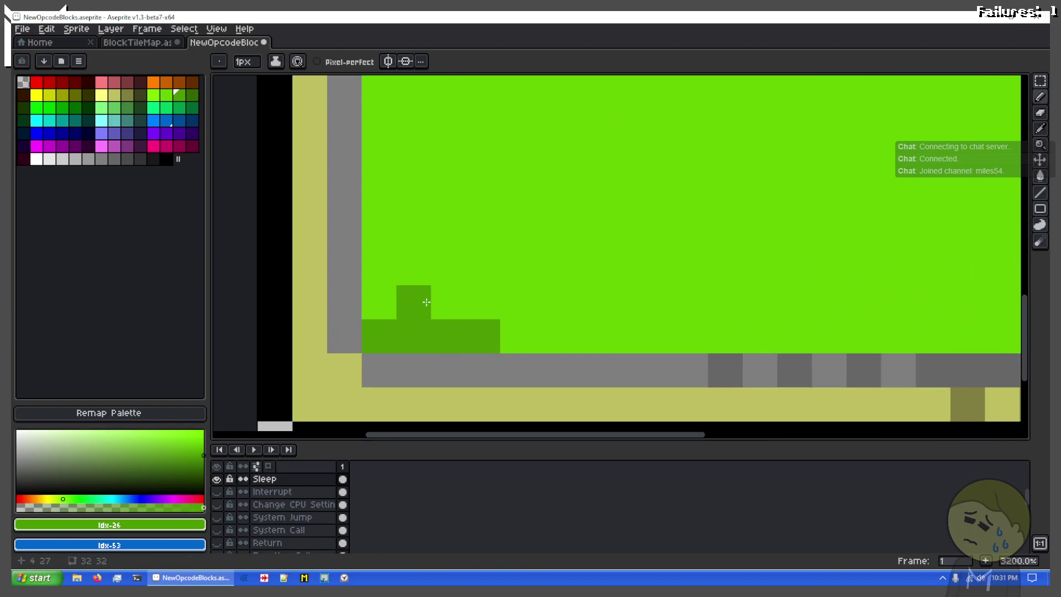
mouse_move(426, 302)
left_mouse_down()
mouse_move(445, 267)
mouse_move(408, 232)
mouse_move(375, 234)
mouse_move(479, 231)
left_mouse_up()
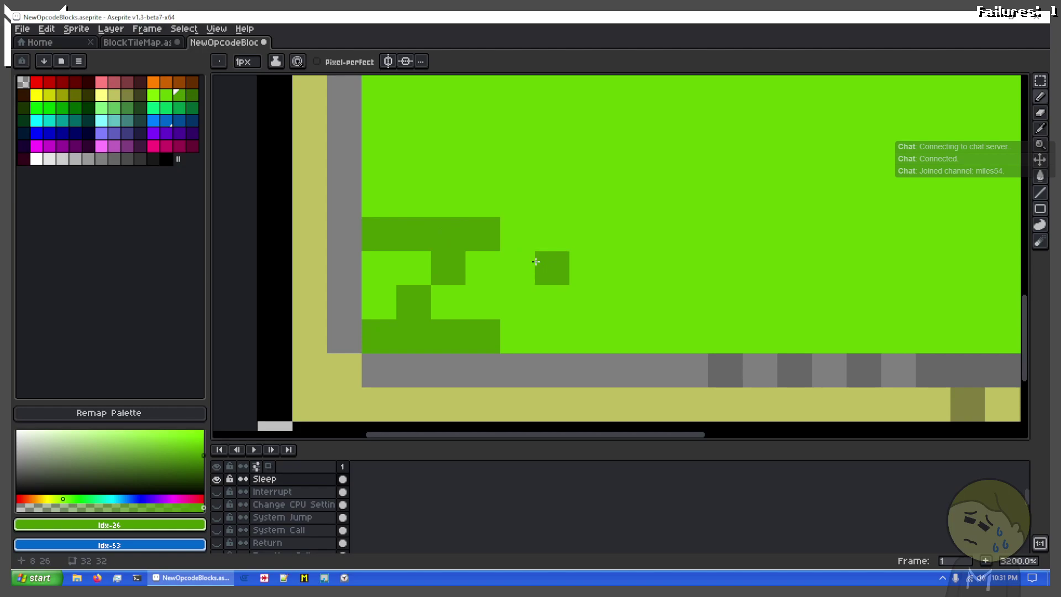
Draw a second 4×4 px dark green Z one pixel right of the first and two pixels higher
left_click_drag(535, 261, 645, 254)
left_click(595, 233)
left_click(631, 208)
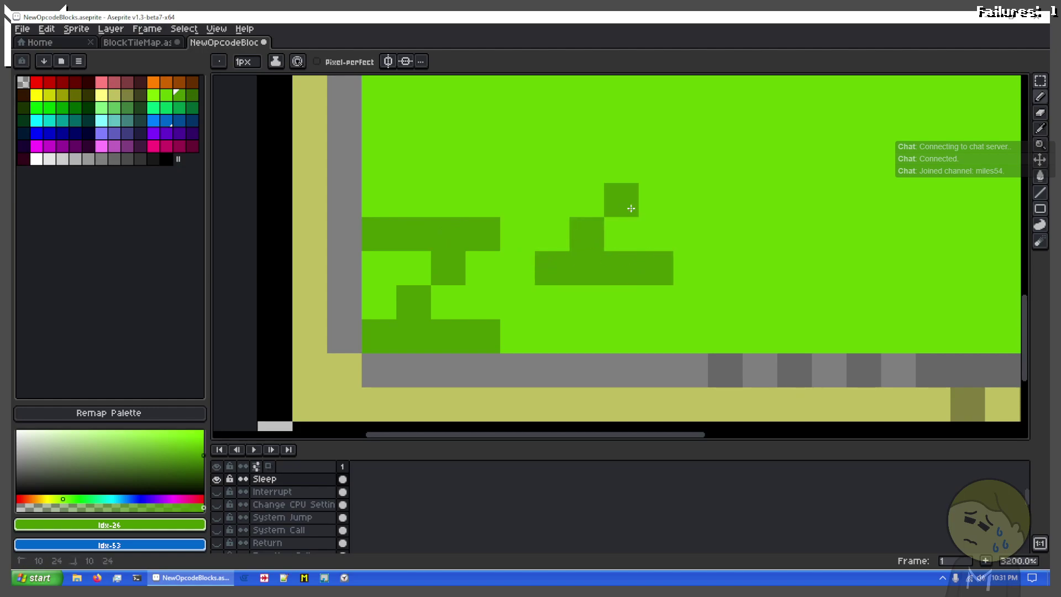
mouse_move(552, 166)
left_mouse_down()
mouse_move(665, 169)
mouse_move(676, 207)
mouse_move(562, 308)
left_mouse_up()
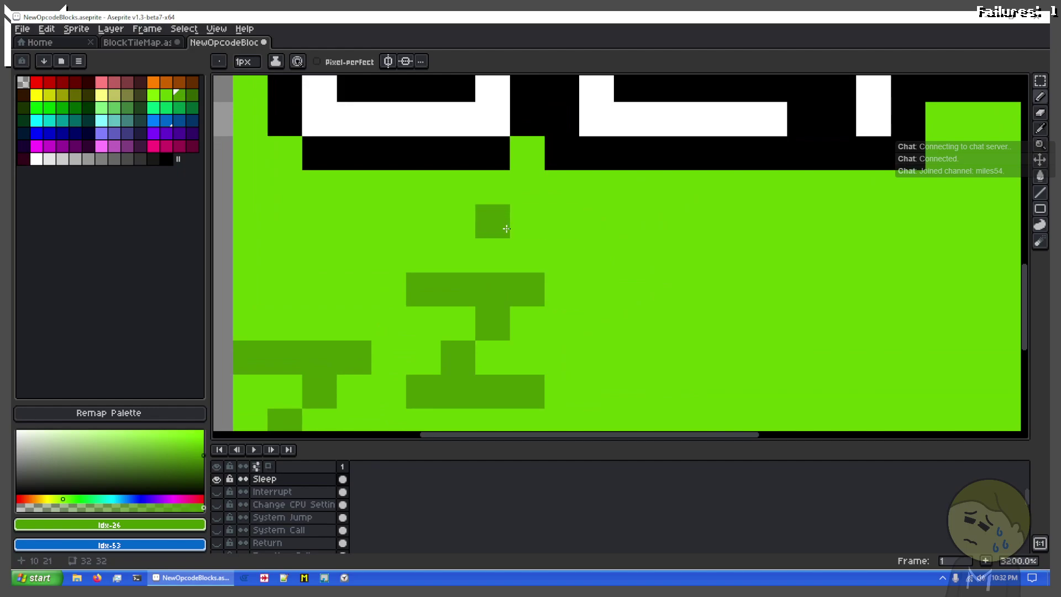
left_click_drag(502, 225, 621, 223)
key("ctrl+z")
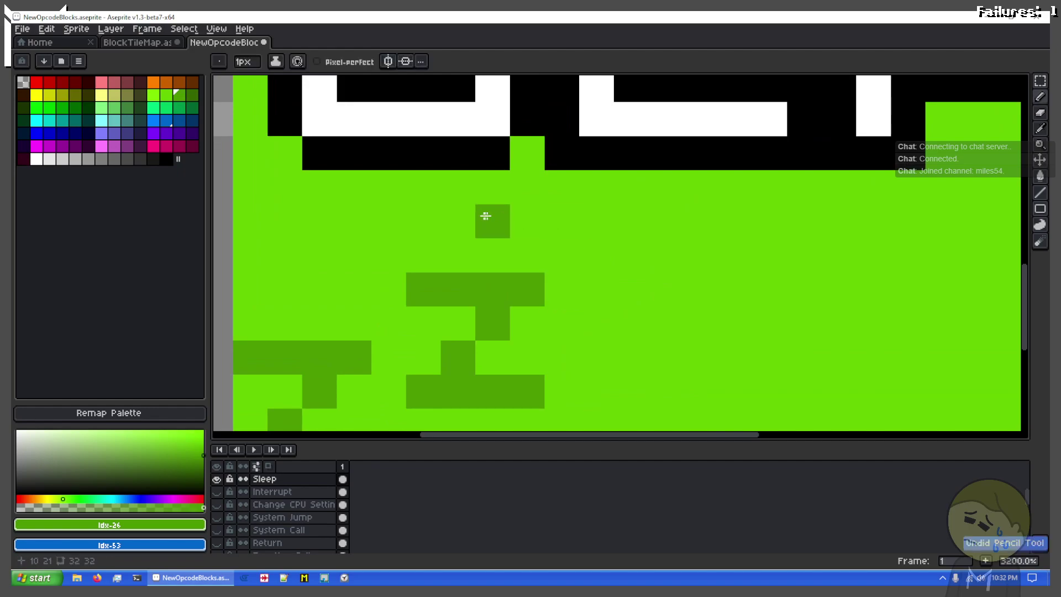
left_click_drag(515, 218, 652, 218)
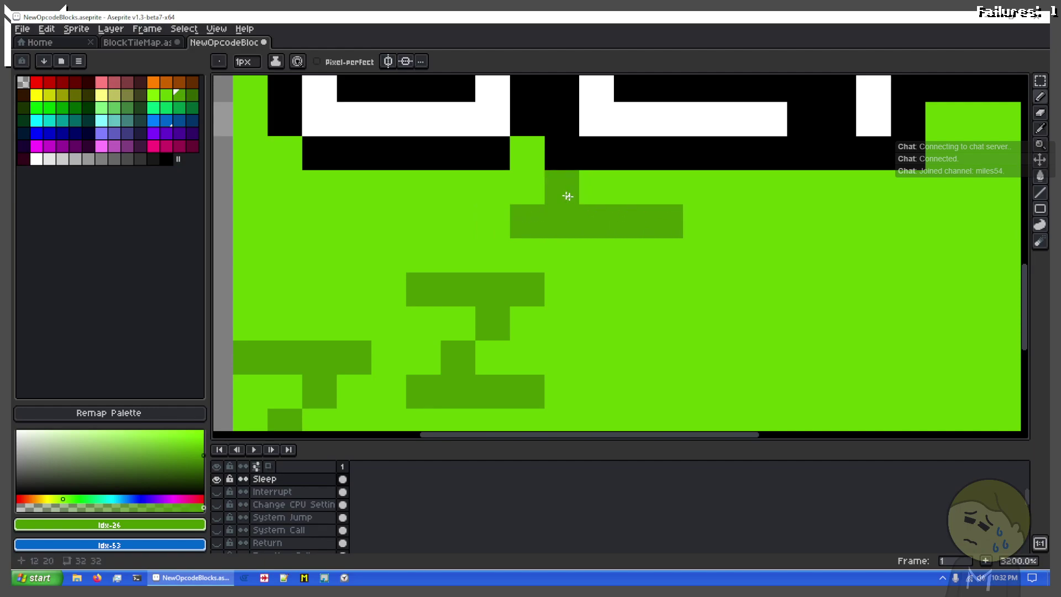
key("ctrl+z")
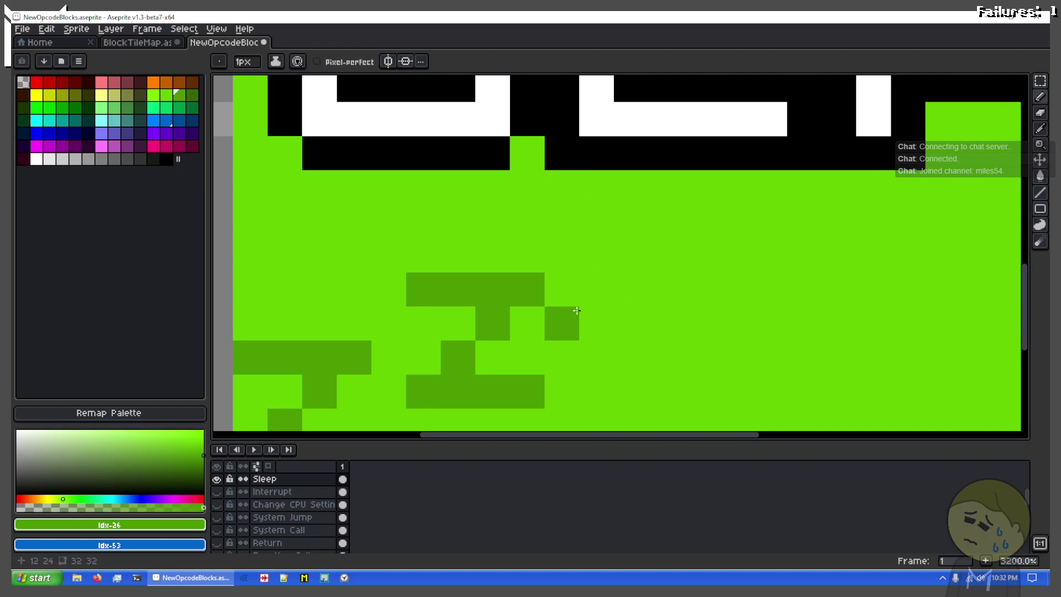
Draw a third 4×4 px dark green Z one pixel right of the second and two pixels higher
mouse_move(582, 309)
left_mouse_down()
mouse_move(665, 311)
mouse_move(694, 298)
mouse_move(640, 287)
mouse_move(612, 310)
mouse_move(685, 316)
left_mouse_up()
key("ctrl+z")
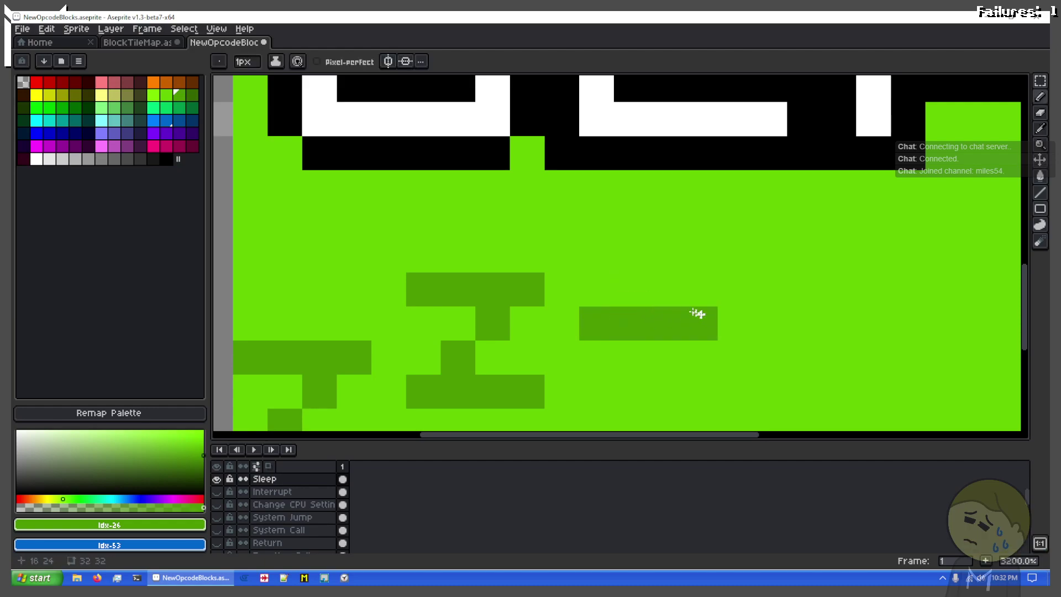
mouse_move(630, 289)
left_mouse_down()
mouse_move(685, 259)
mouse_move(703, 232)
mouse_move(606, 230)
left_mouse_up()
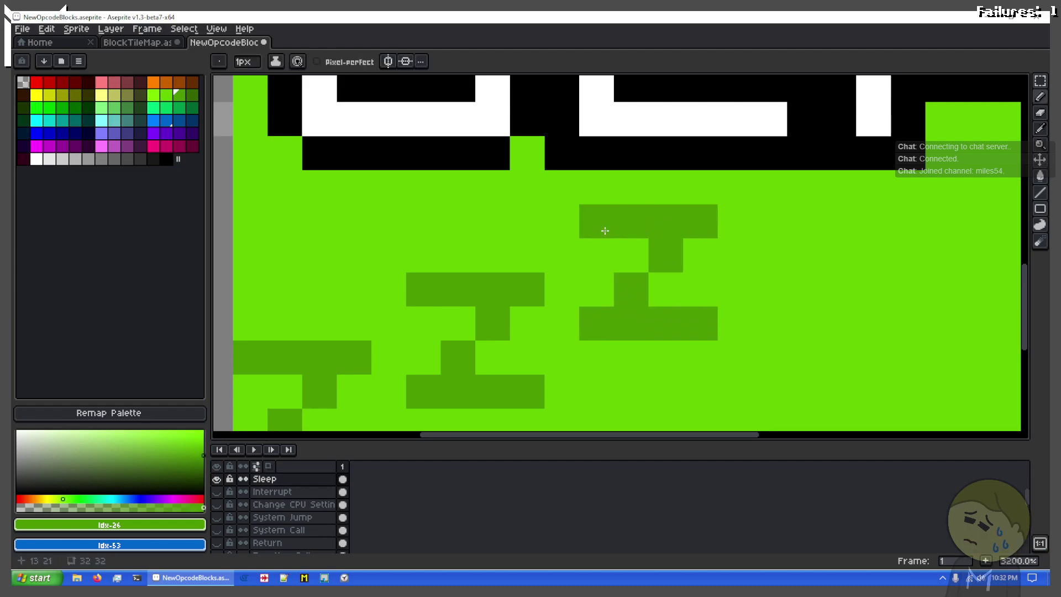
Select the area with the three Zs and move it 2 px right, away from the grey border
scroll(655, 265, "down", 3)
left_click_drag(737, 293, 702, 221)
scroll(566, 387, "up", 1)
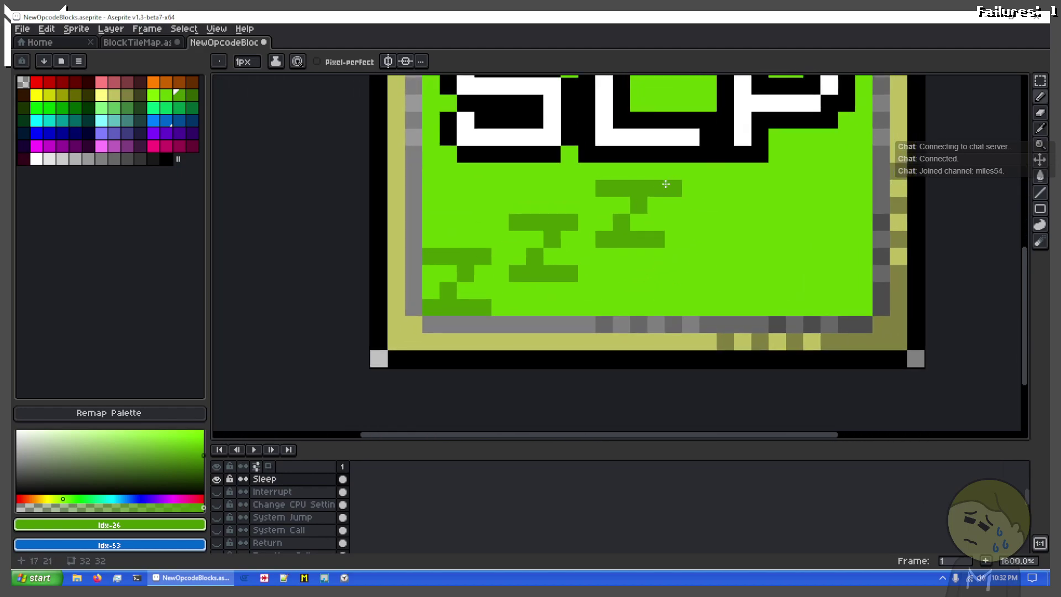
key("m")
mouse_move(667, 183)
left_mouse_down()
mouse_move(456, 286)
mouse_move(406, 324)
mouse_move(395, 307)
mouse_move(405, 316)
mouse_move(536, 272)
mouse_move(625, 269)
mouse_move(609, 270)
left_mouse_up()
key("Return")
key("ctrl+z")
key("ctrl+d")
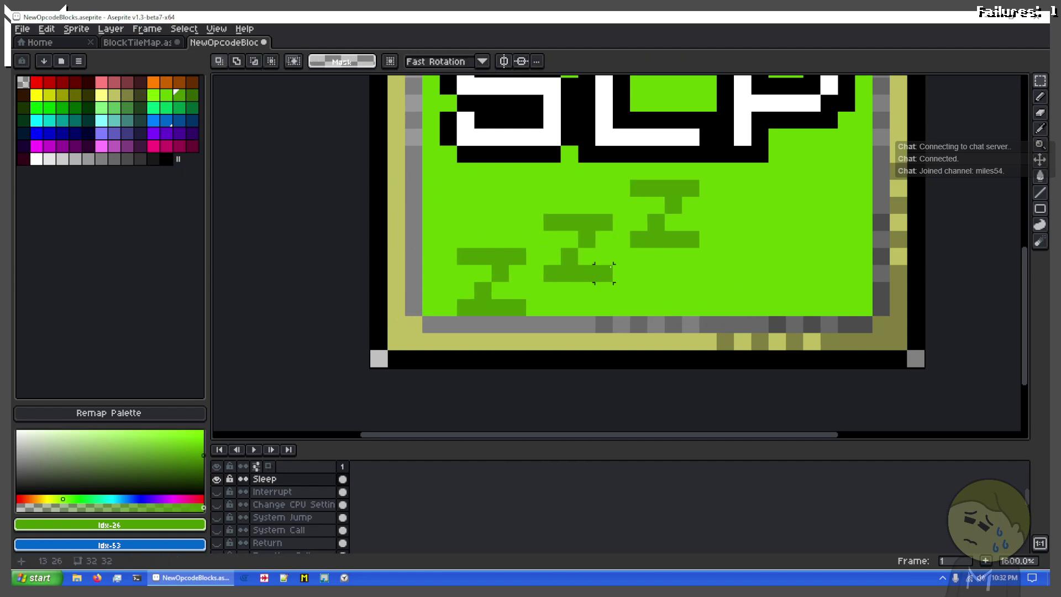
Select the 18×8 px area around the three Zs and shift it a further 5 px right
left_click_drag(691, 188, 409, 303)
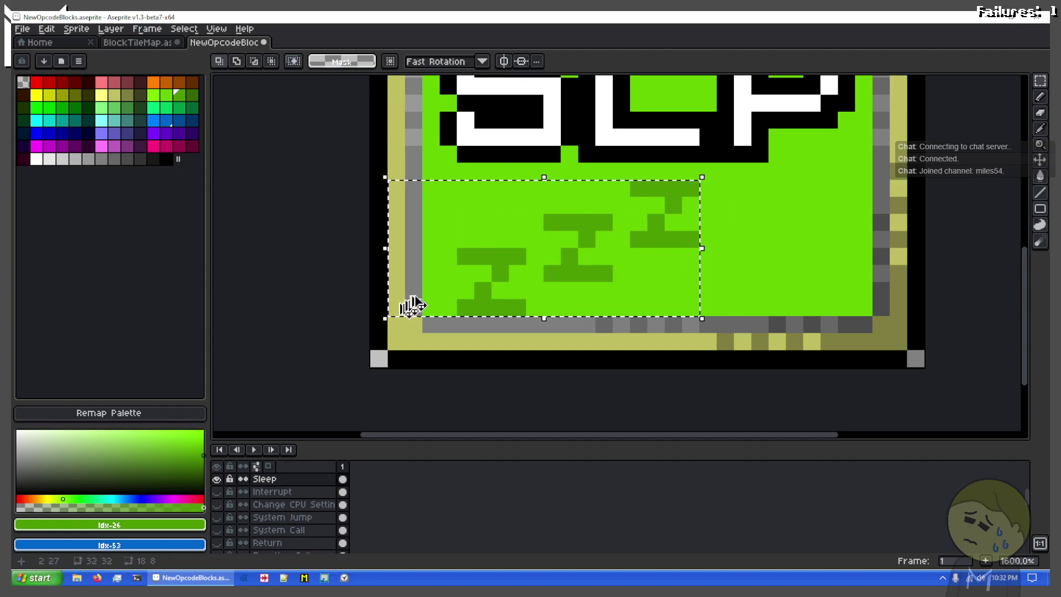
left_click_drag(520, 257, 619, 252)
key("ctrl+d")
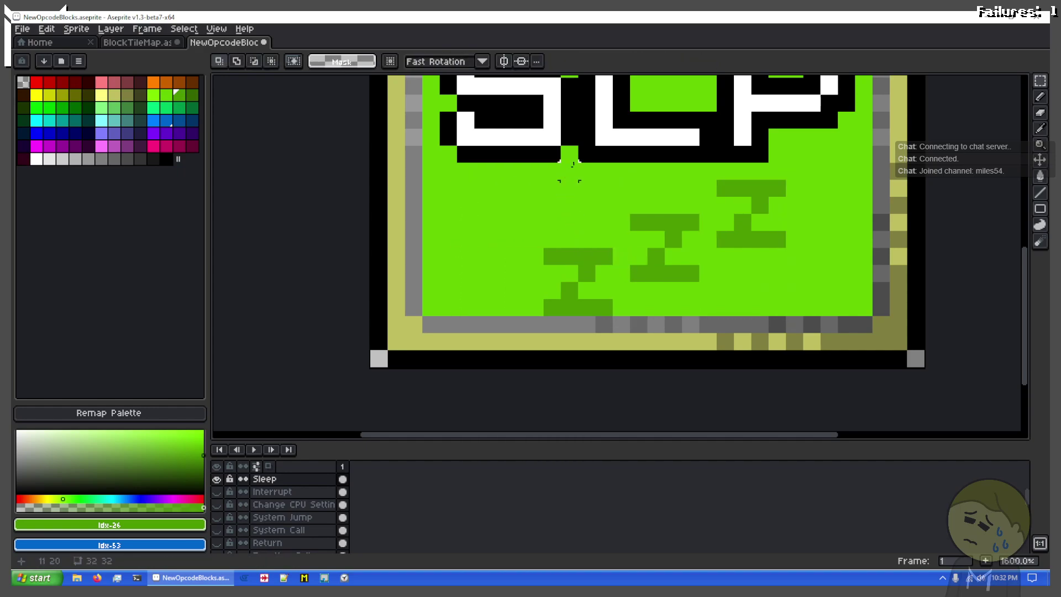
Check the spacing around the three Zs and move the 18×9 px area containing them 1 px left
left_click_drag(570, 155, 575, 229)
left_click_drag(746, 167, 639, 239)
key("ctrl+d")
key("ctrl+d")
left_click_drag(708, 172, 586, 309)
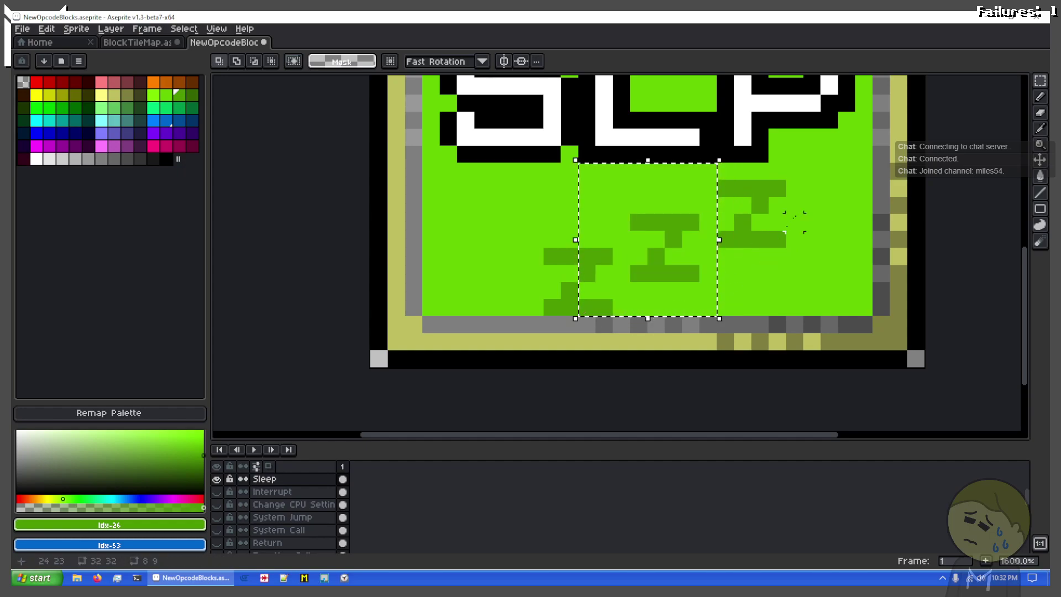
left_click_drag(847, 170, 546, 304)
left_click_drag(546, 306, 542, 307)
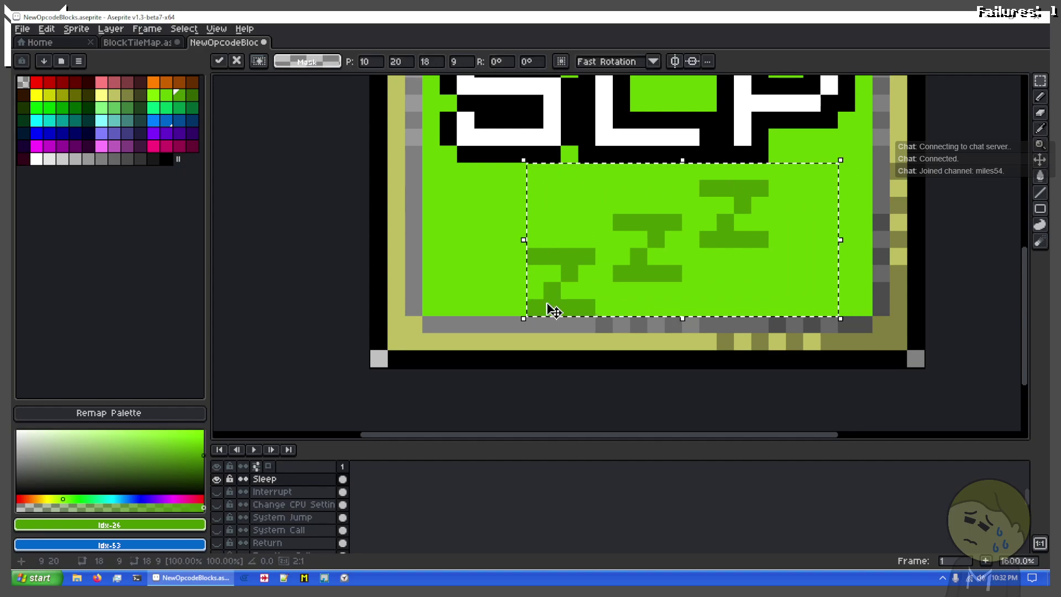
key("ctrl+d")
scroll(587, 273, "down", 4)
left_click_drag(662, 217, 620, 327)
scroll(602, 278, "up", 1)
scroll(620, 328, "up", 1)
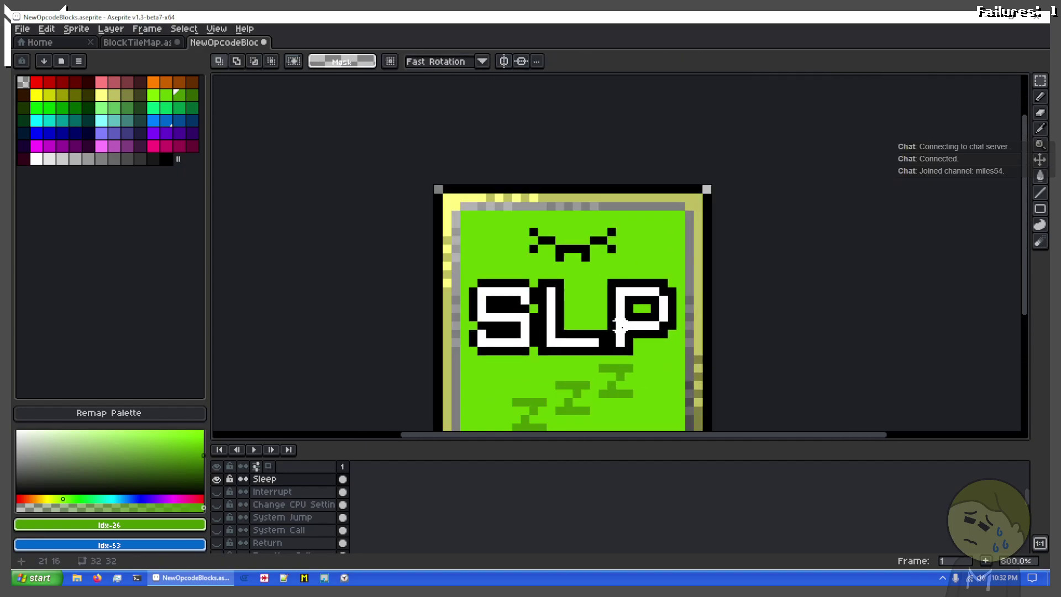
scroll(586, 282, "up", 2)
scroll(586, 281, "down", 2)
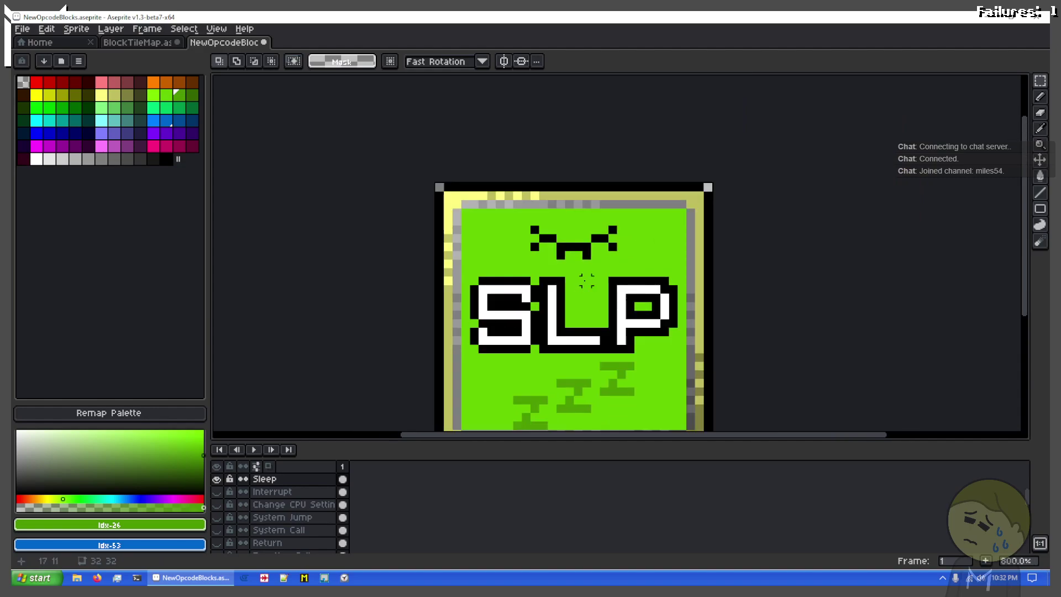
Paste the copied SLP block into the BlockTileMap sprite, fitting it in the empty yellow-bordered tile directly beside the INT tile
left_click_drag(613, 196, 608, 155)
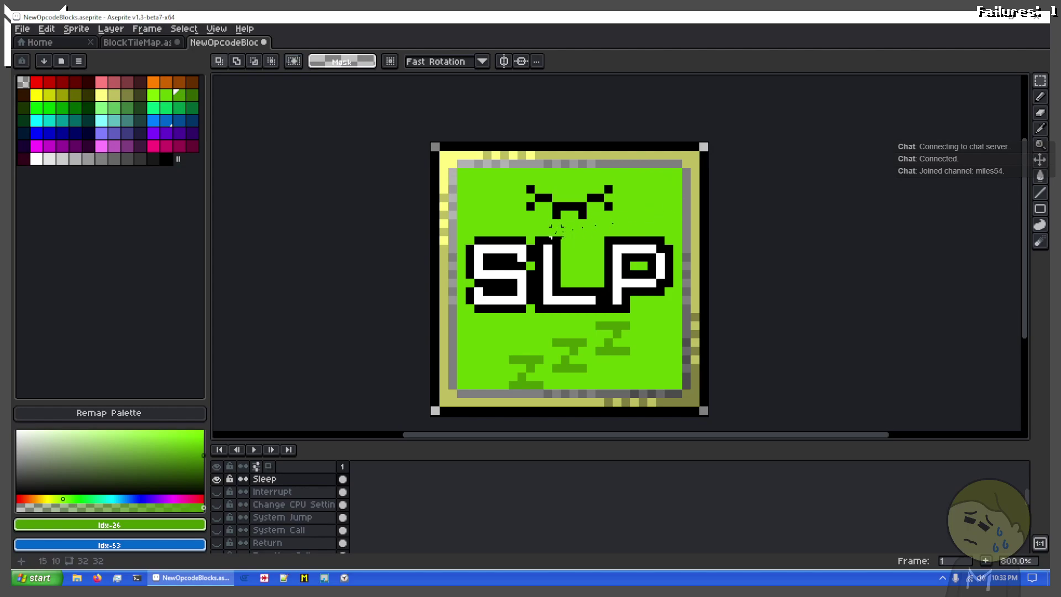
left_click(145, 42)
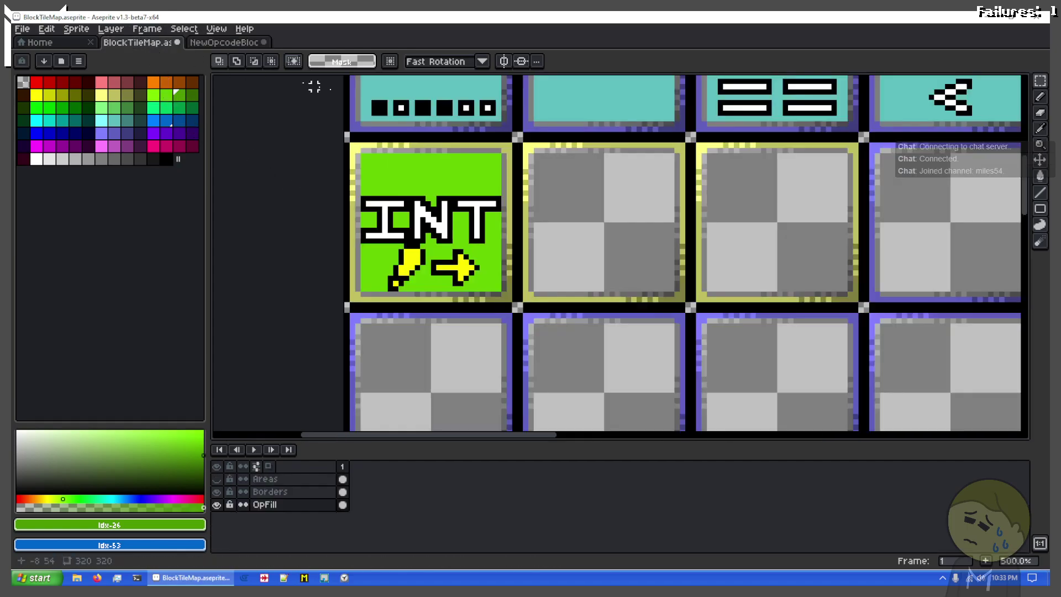
key("ctrl+v")
left_click_drag(429, 221, 601, 220)
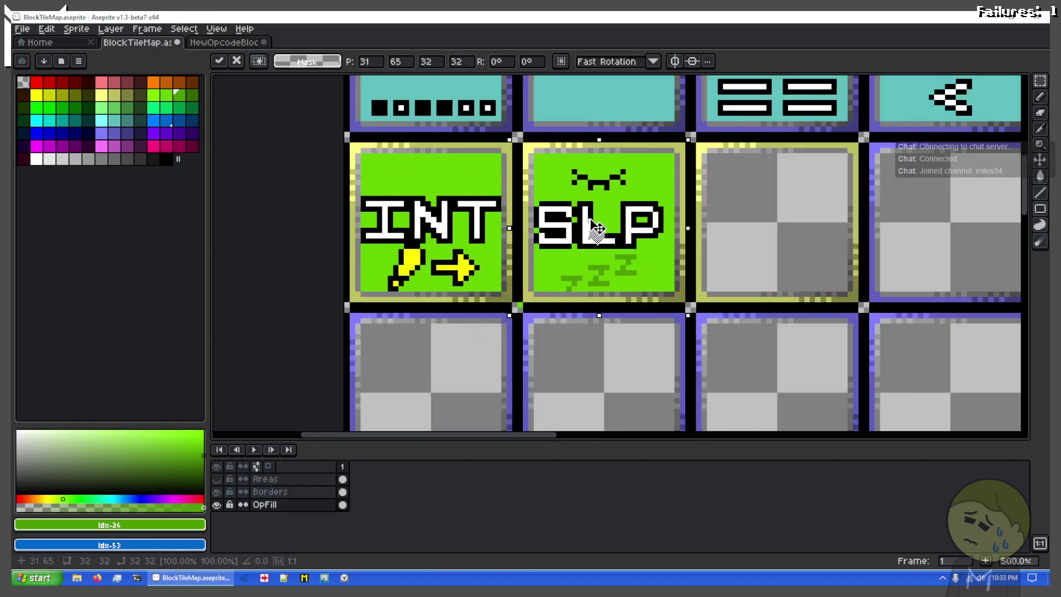
key("Return")
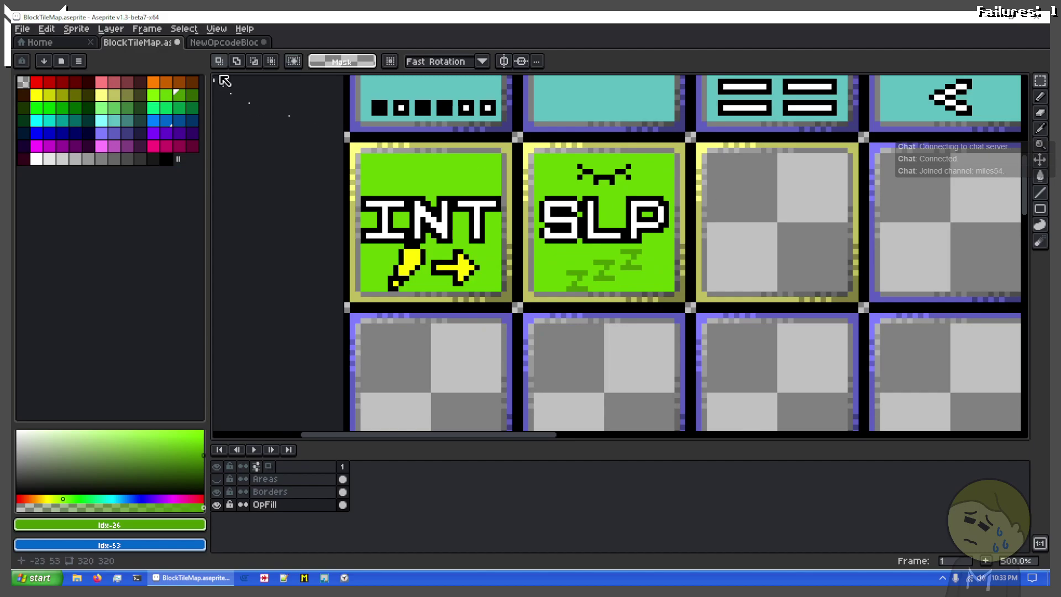
In the NewOpcodeBlocks sprite, hide the Sleep and Clear Interrupt layers and show the Change CPU Setting layer
left_click(226, 42)
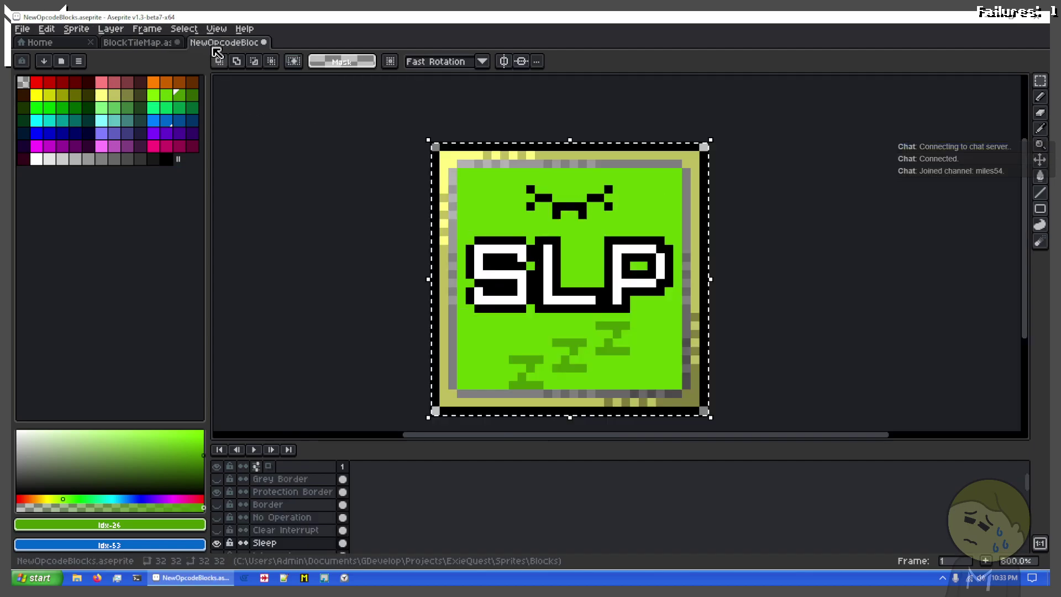
left_click(224, 543)
scroll(575, 237, "up", 2)
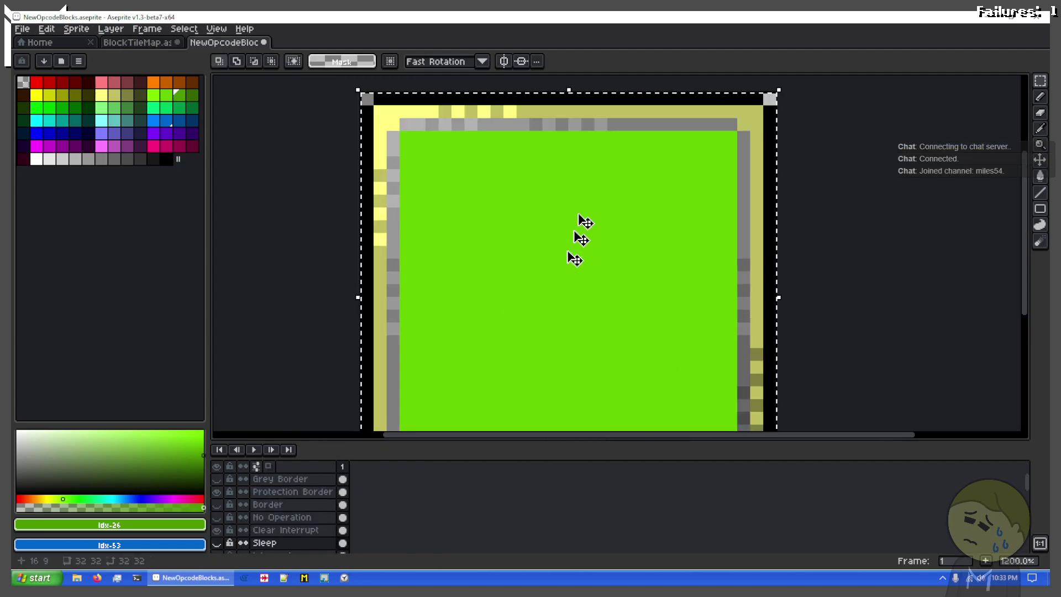
scroll(296, 481, "down", 1)
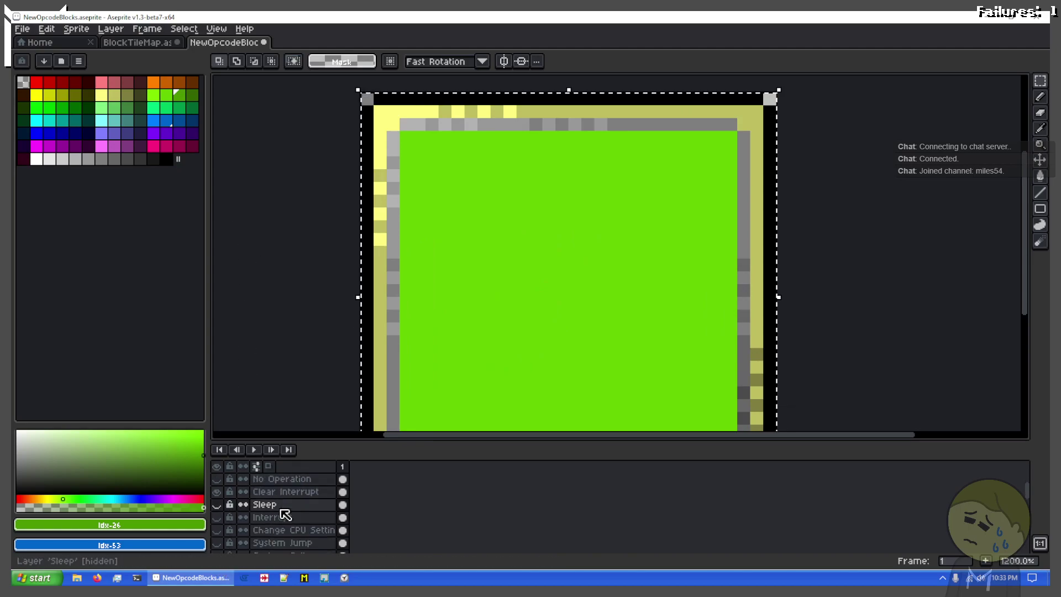
left_click(219, 531)
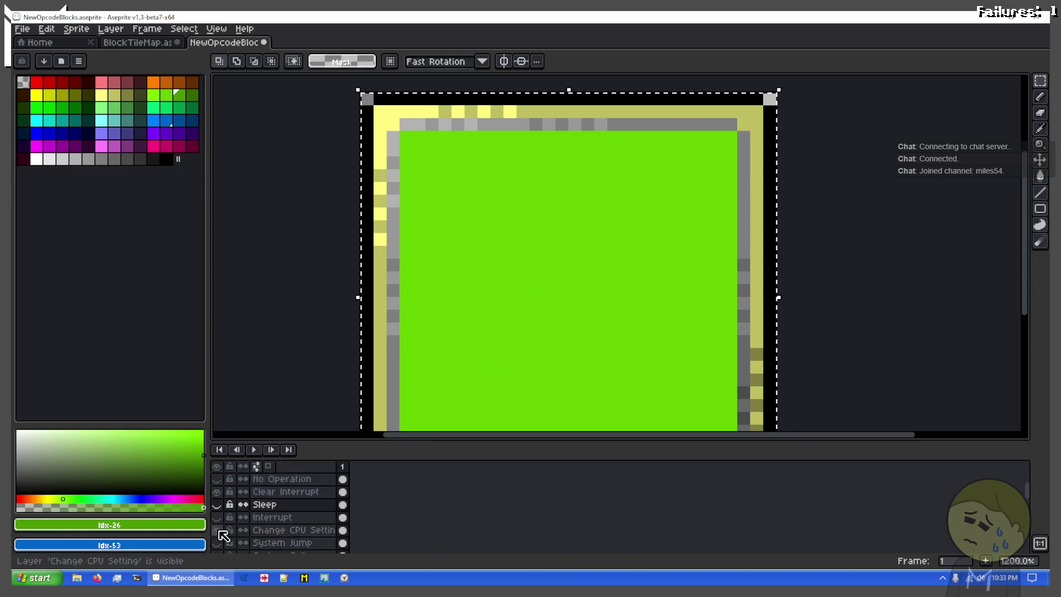
left_click(216, 492)
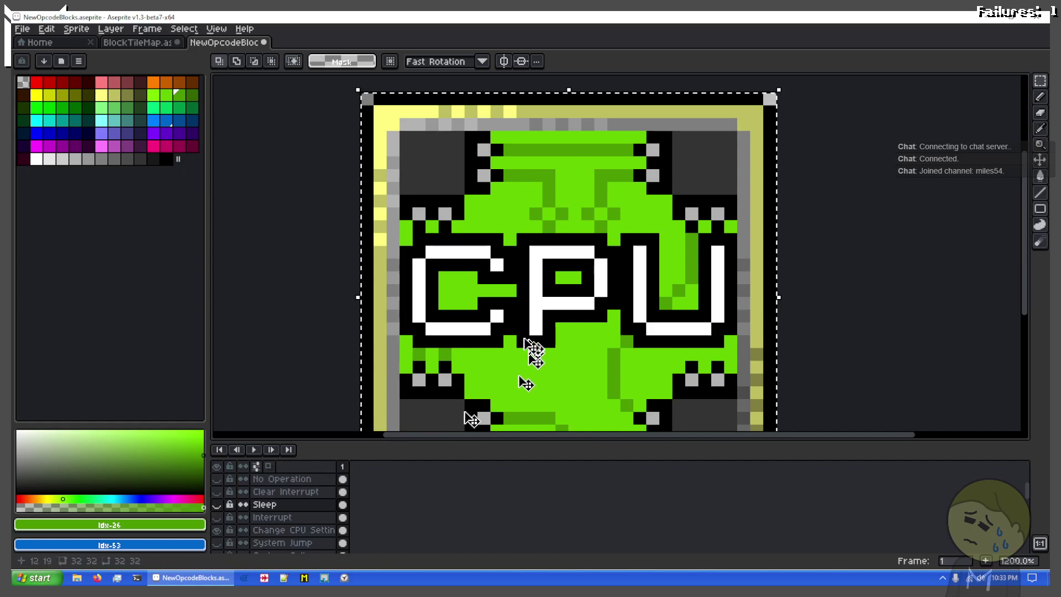
Select the outlined letter C of CPU, excluding the surrounding green, and copy it from the Change CPU Setting layer
scroll(422, 339, "up", 1)
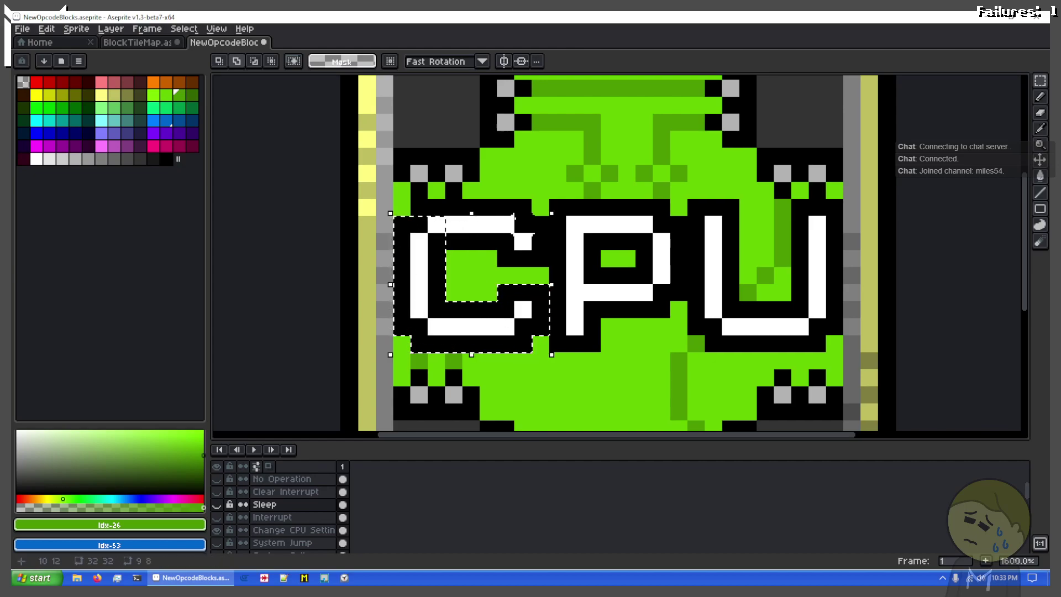
left_click_drag(506, 207, 513, 236)
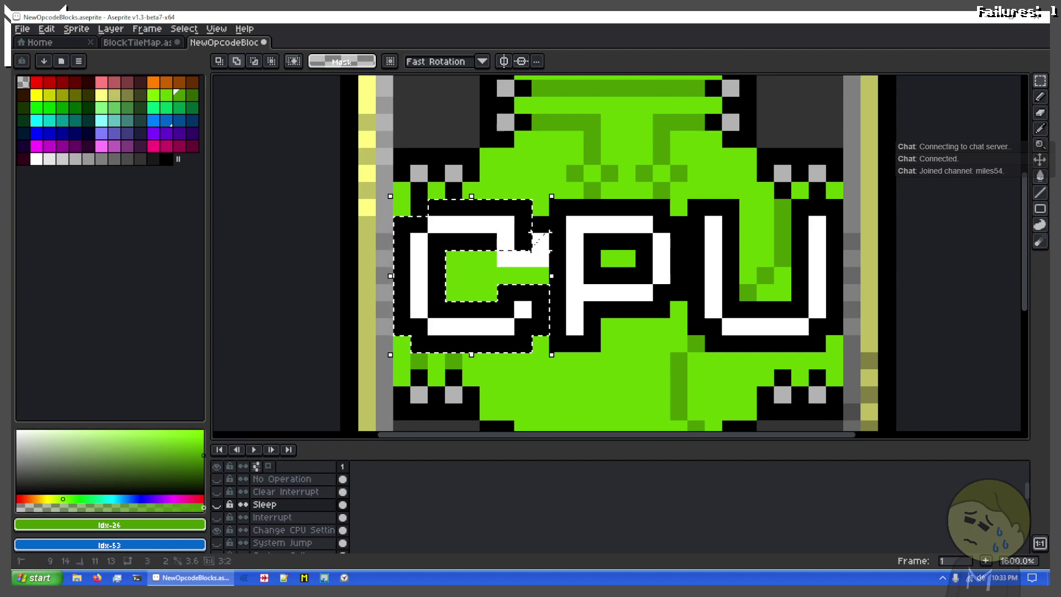
left_click(274, 492)
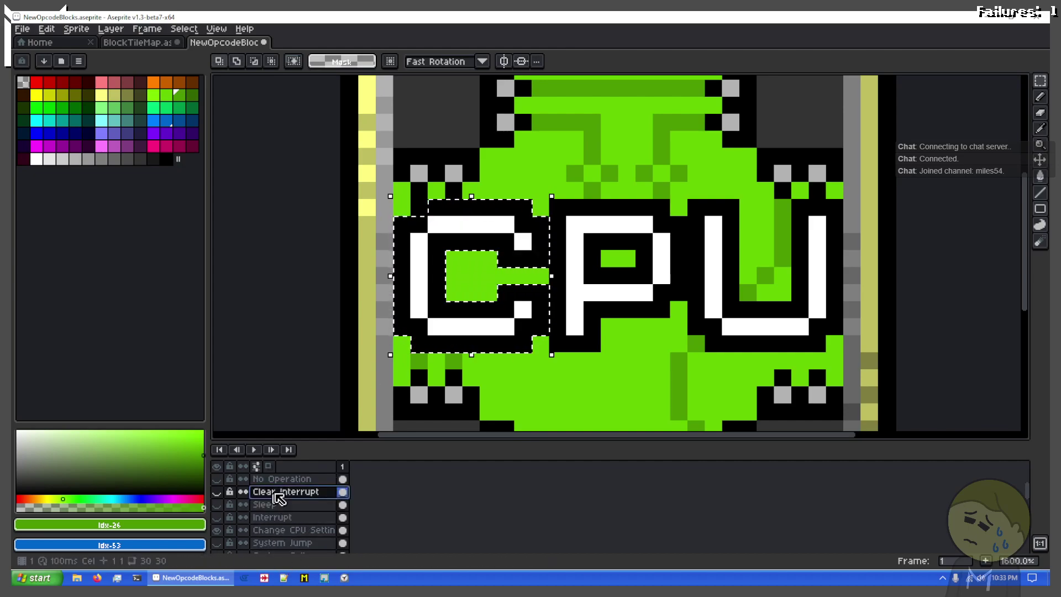
left_click(274, 530)
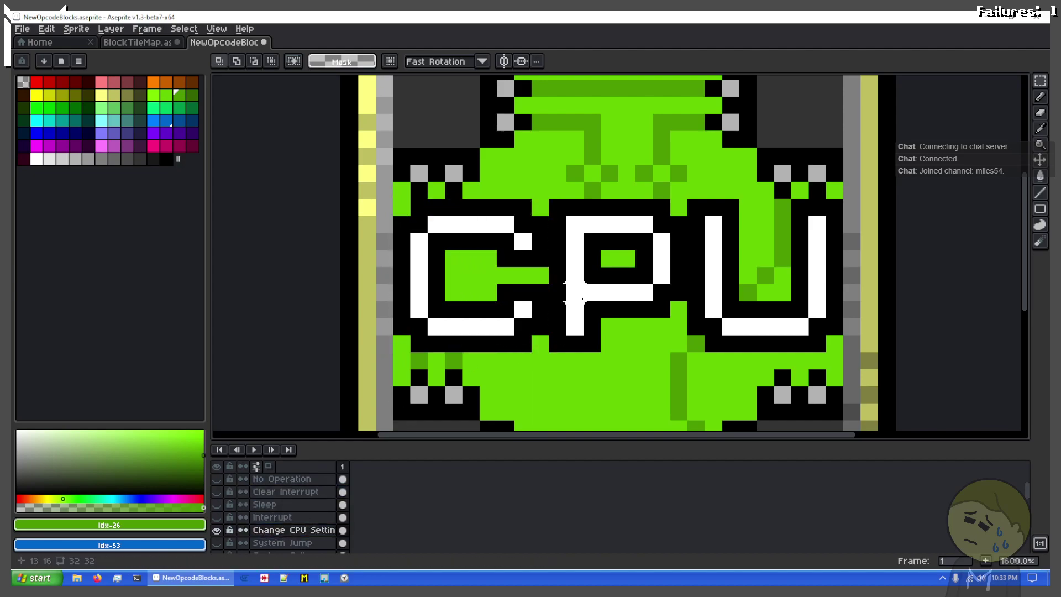
Paste the C onto the visible Clear Interrupt layer and fill the missing upper-left pixel of its outline with black
key("ctrl+v")
left_click(218, 492)
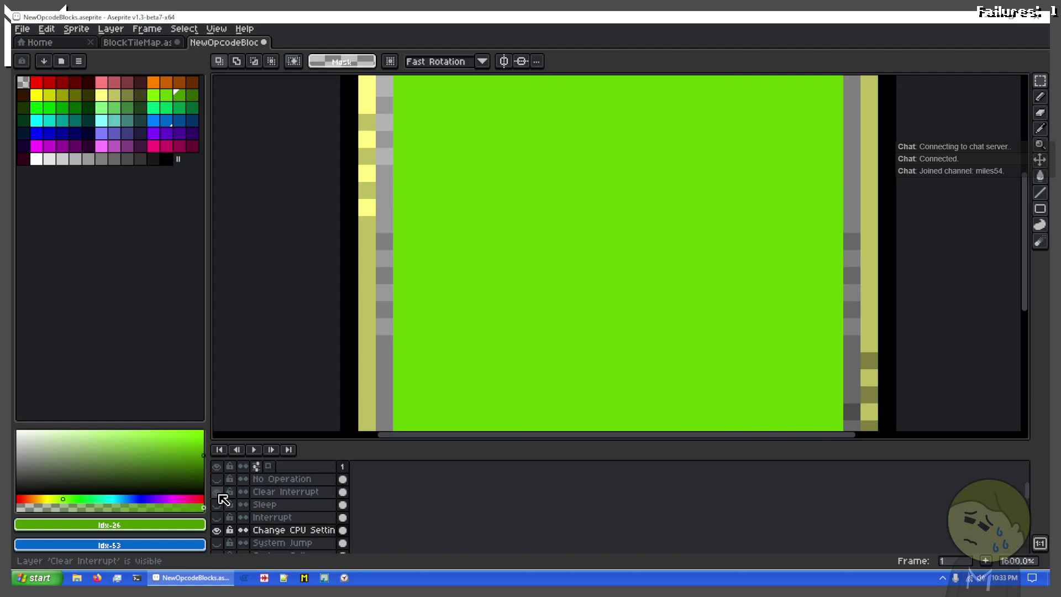
left_click(293, 492)
key("ctrl+v")
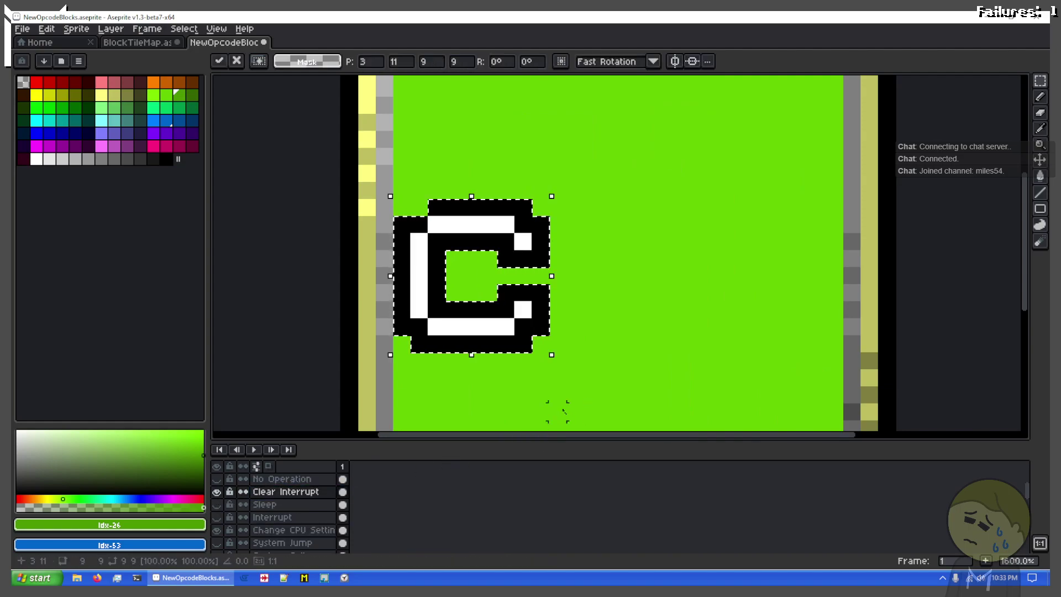
key("Return")
key("b")
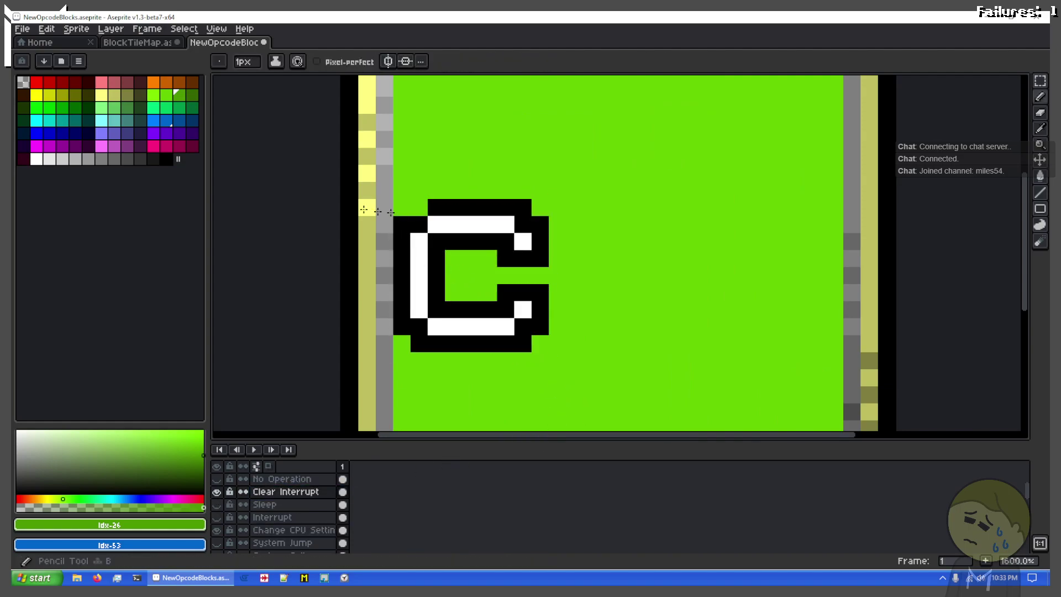
left_click(165, 159)
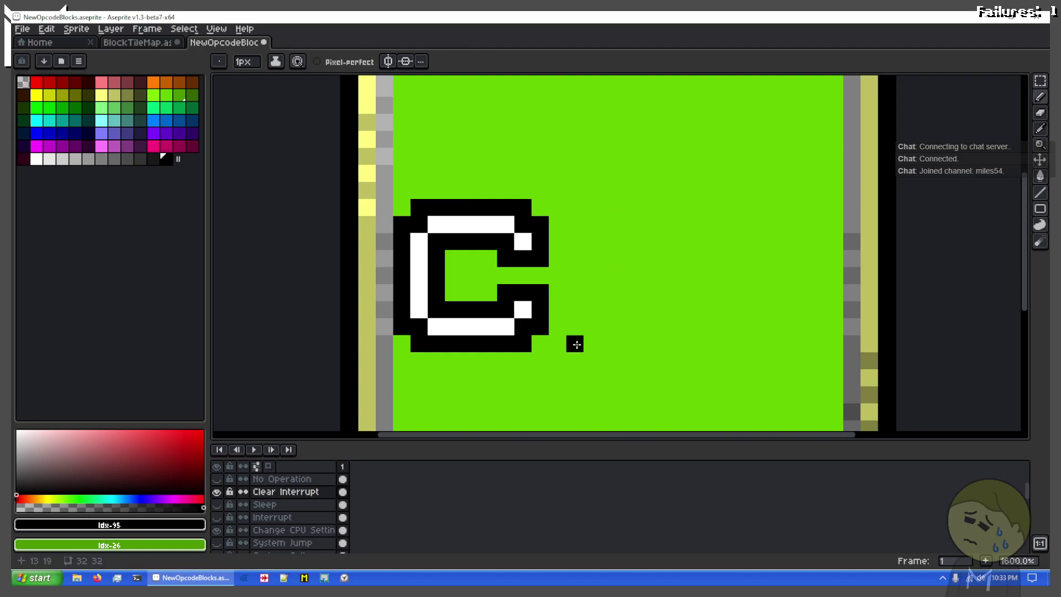
Hide Clear Interrupt, show the Sleep layer, and copy the 8 by 9 pixel area around the L of SLP
scroll(691, 276, "up", 2)
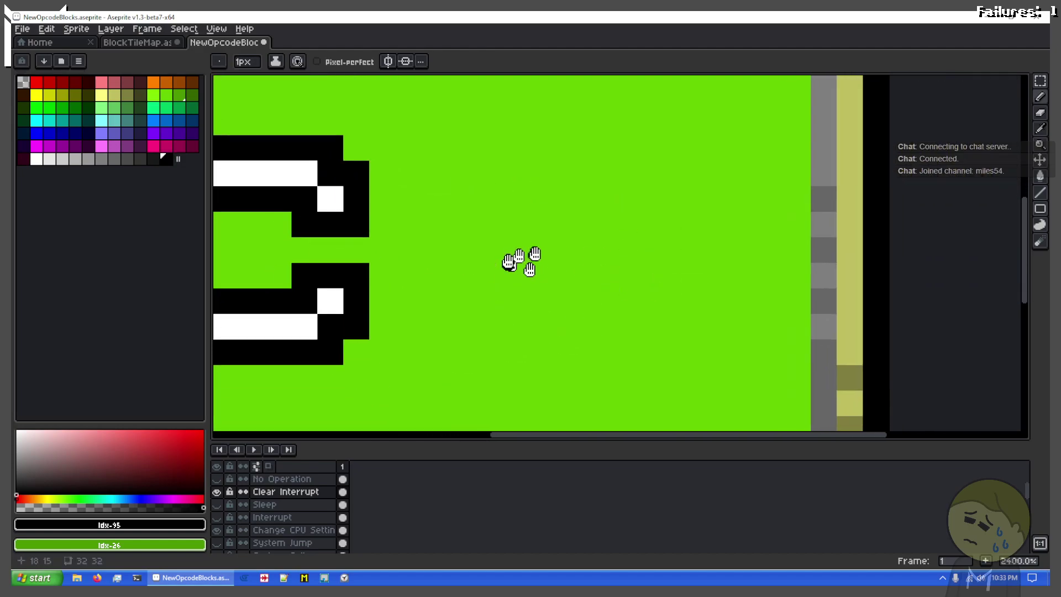
left_click(216, 491)
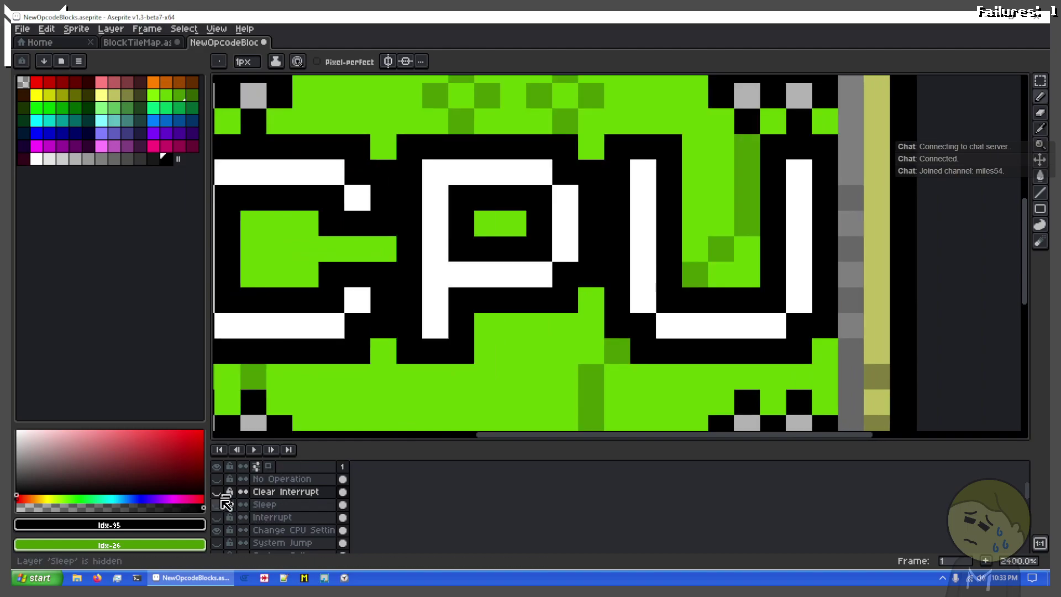
left_click(216, 504)
key("m")
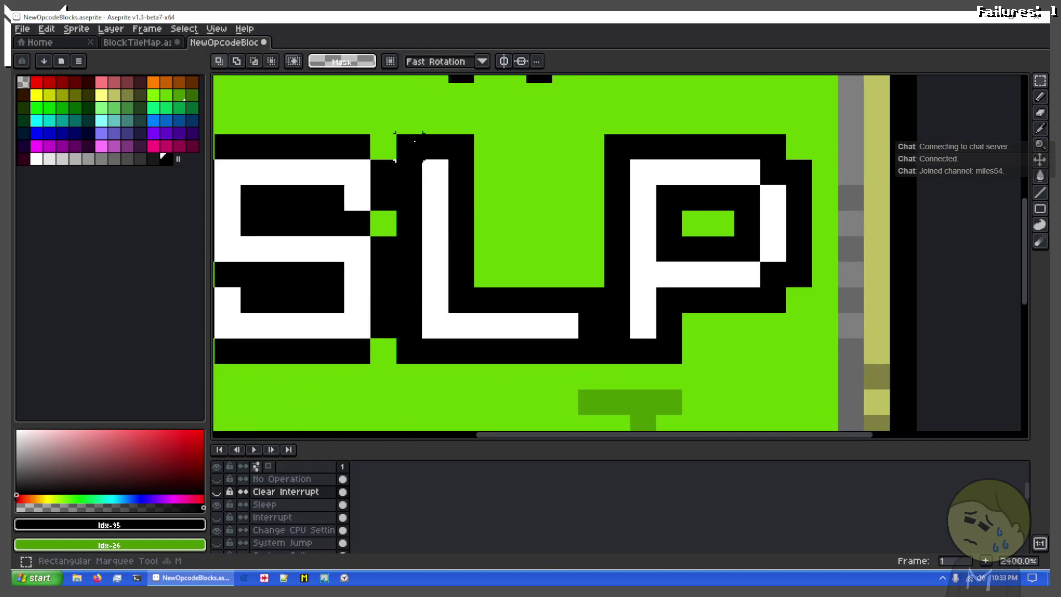
mouse_move(416, 145)
left_mouse_down()
mouse_move(603, 340)
mouse_move(596, 354)
left_mouse_up()
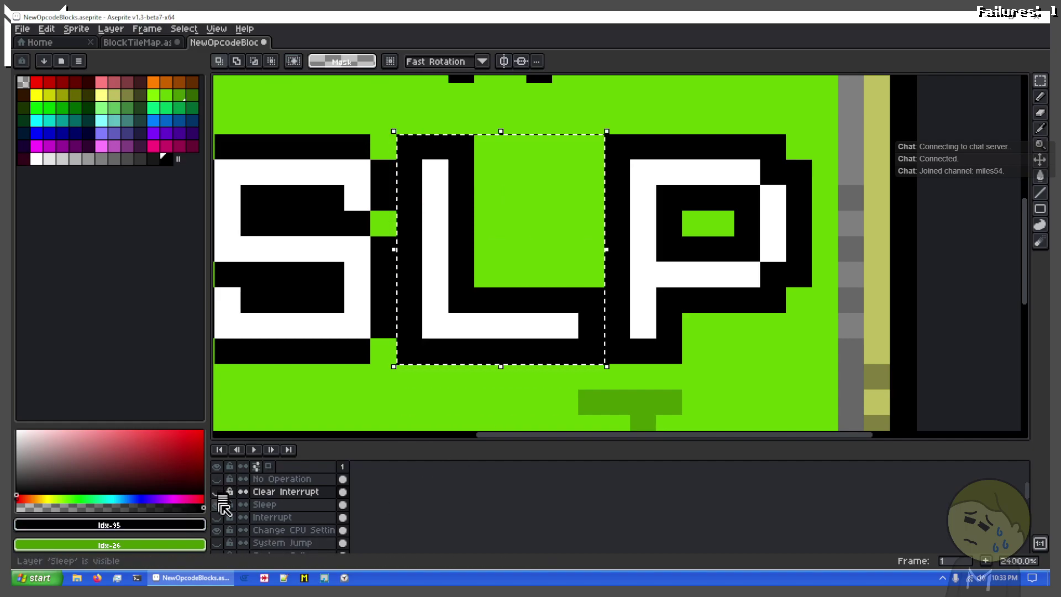
left_click(273, 504)
left_click(644, 360)
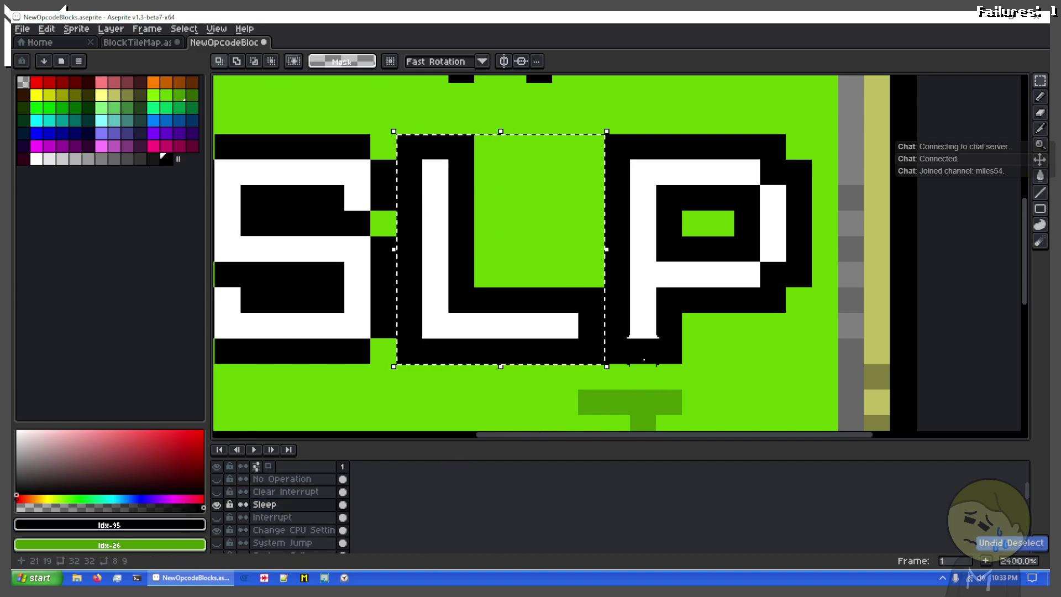
Show the Clear Interrupt layer and paste the L onto it, directly beside the C
left_click(218, 492)
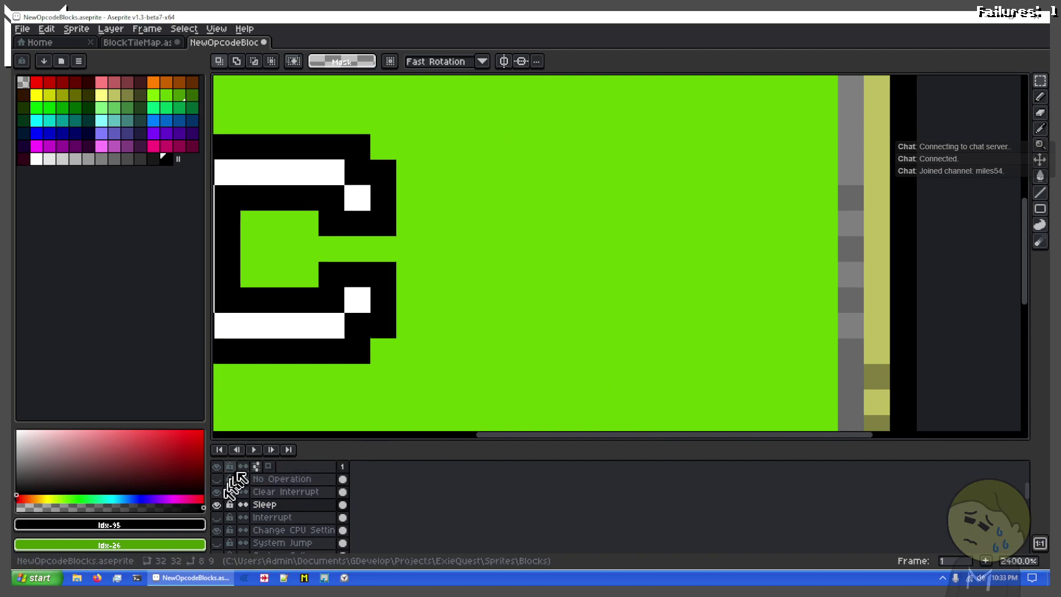
key("ctrl+v")
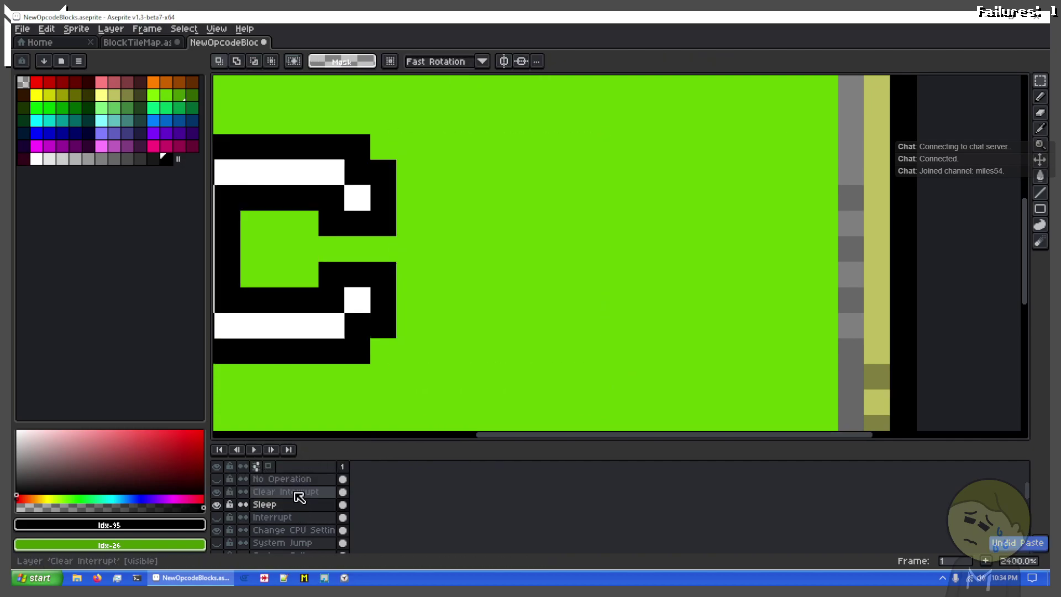
left_click(299, 492)
left_click(337, 421)
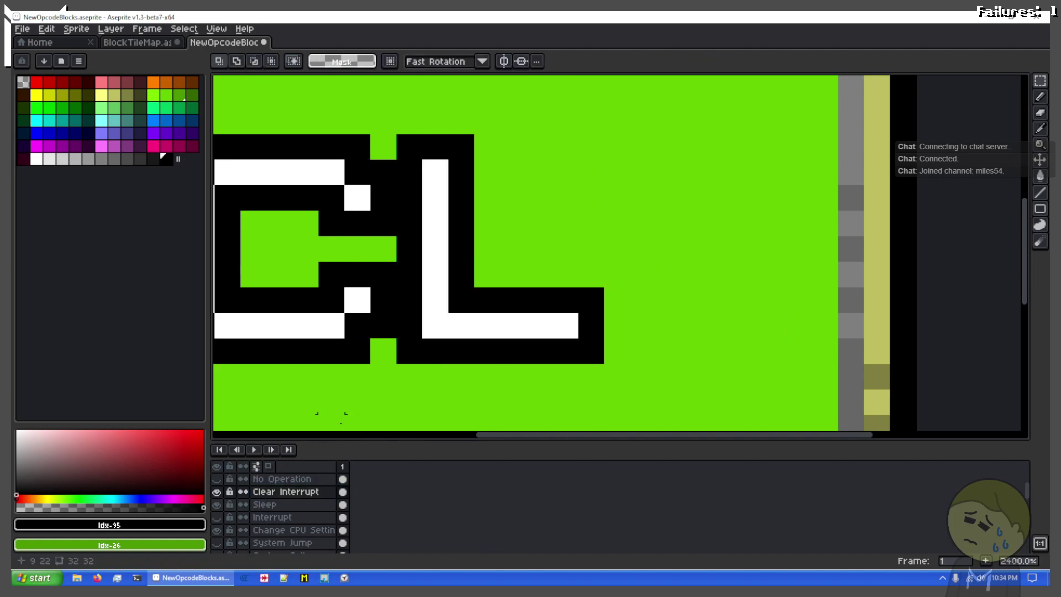
left_click(217, 493)
left_click(217, 493)
left_click(217, 493)
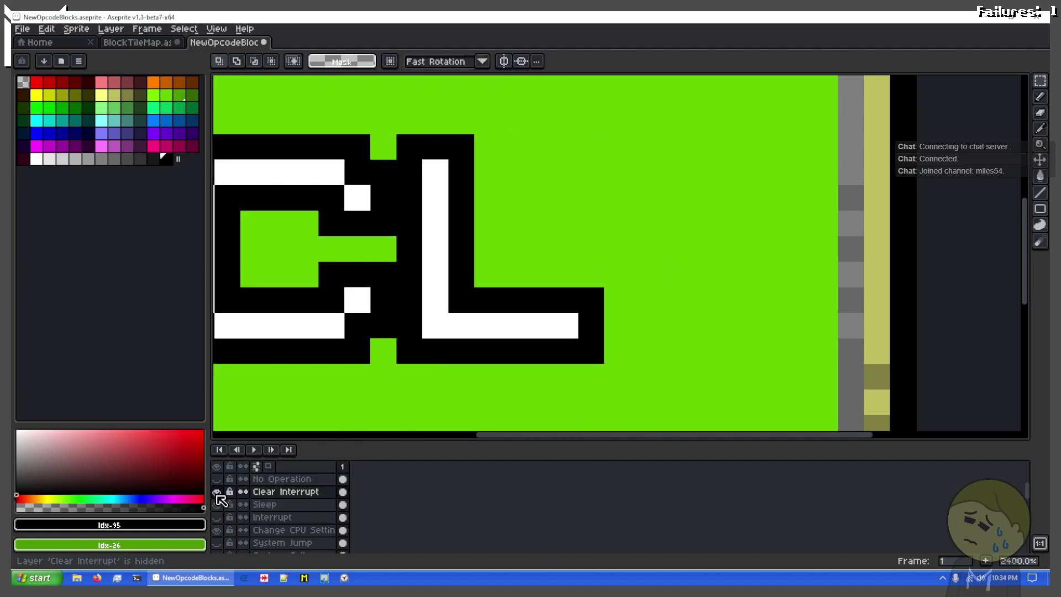
Hide the Change CPU Setting and Clear Interrupt layers and show the Interrupt layer as the source for the next letter
scroll(227, 517, "down", 1)
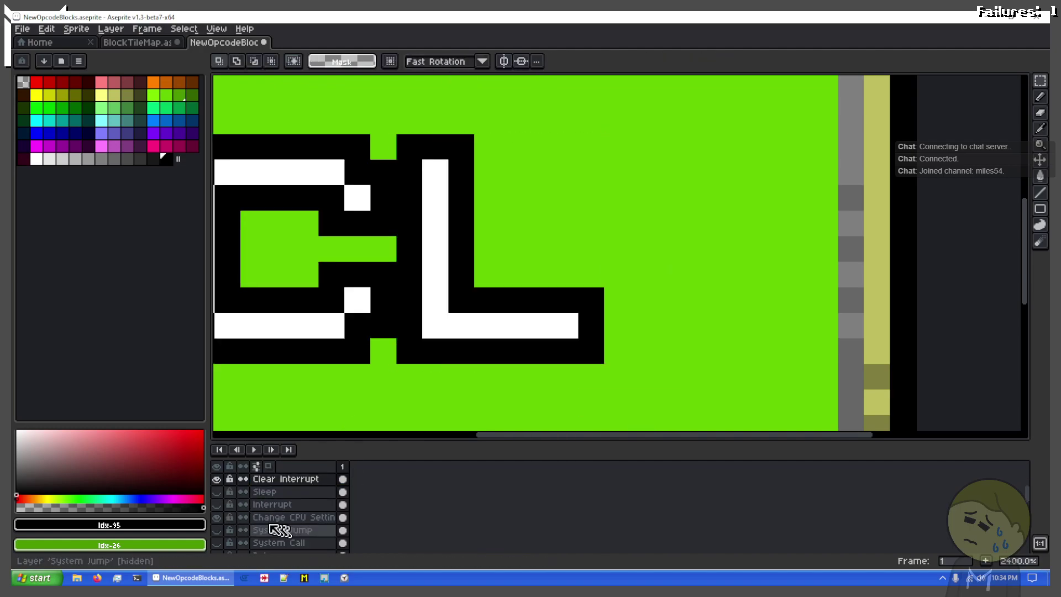
left_click(223, 519)
scroll(223, 519, "down", 1)
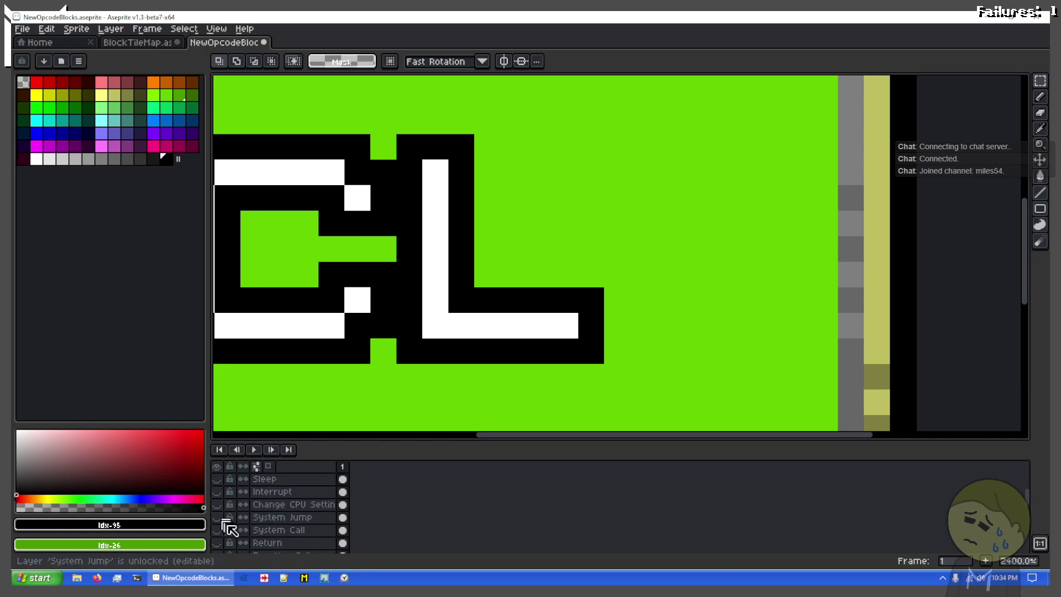
scroll(224, 522, "down", 3)
scroll(224, 524, "down", 1)
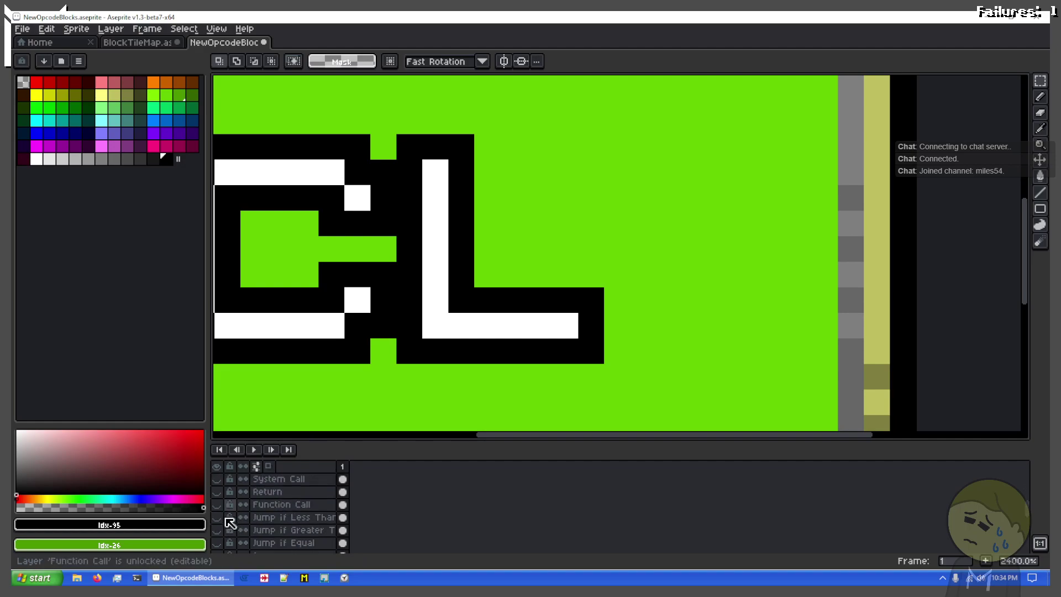
scroll(224, 519, "down", 3)
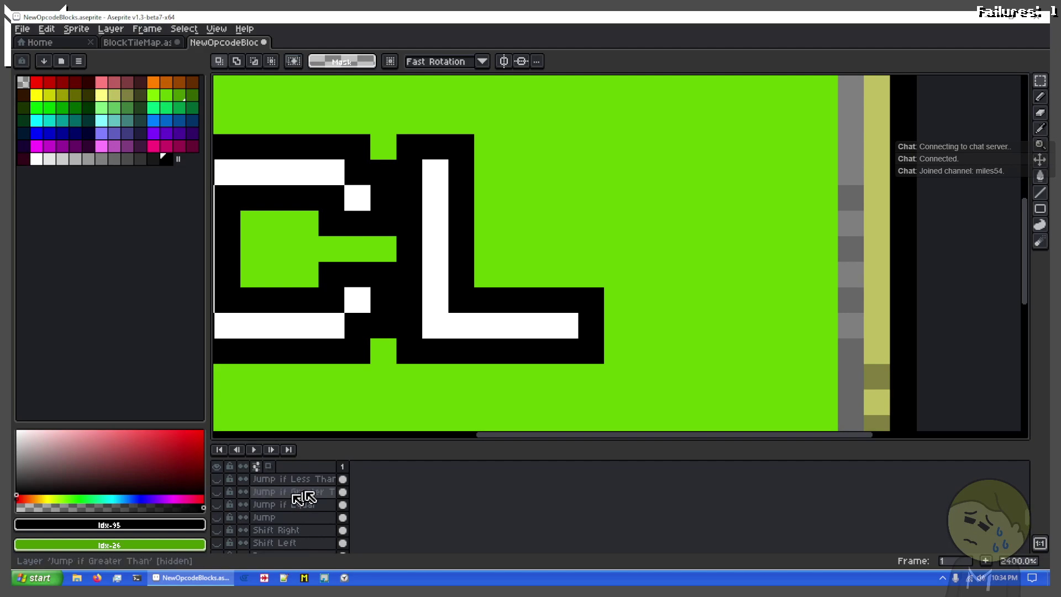
scroll(309, 515, "up", 7)
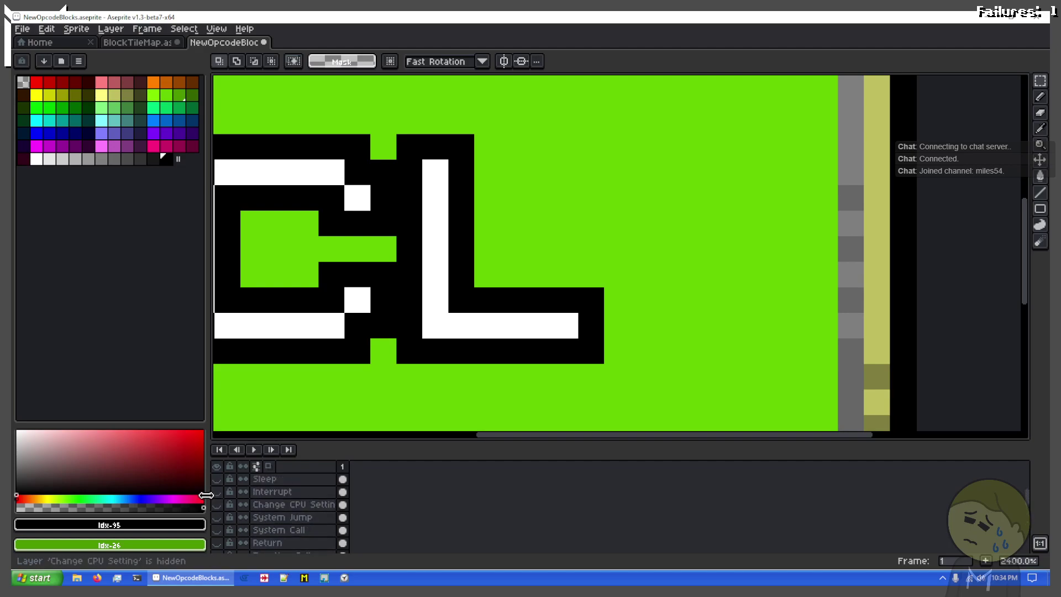
scroll(224, 500, "up", 2)
left_click(217, 491)
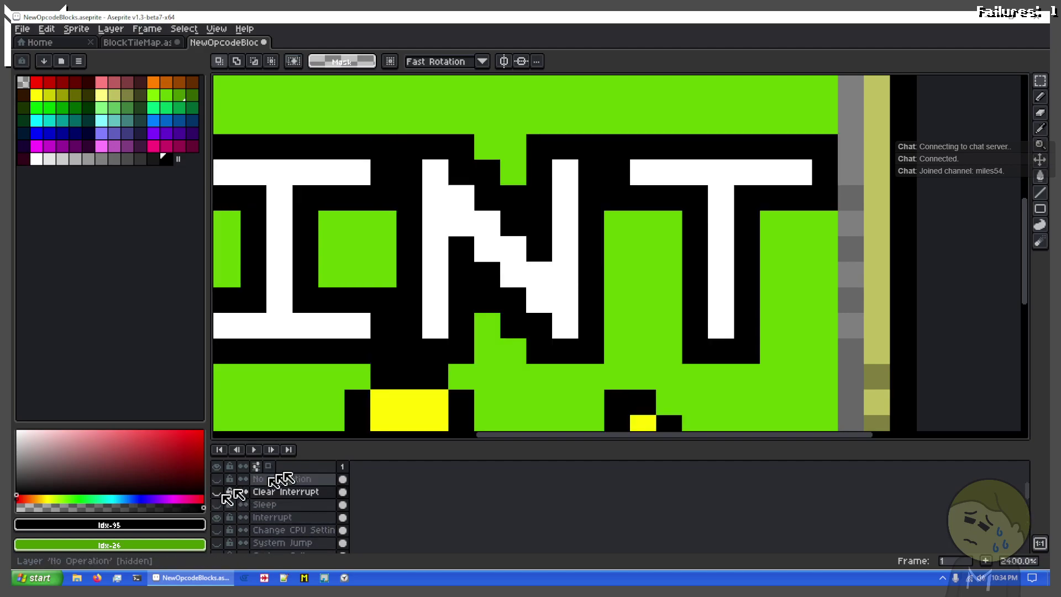
Copy the 9 by 9 pixel area around the T of INT from the Interrupt layer and clear the selection
scroll(709, 364, "down", 3)
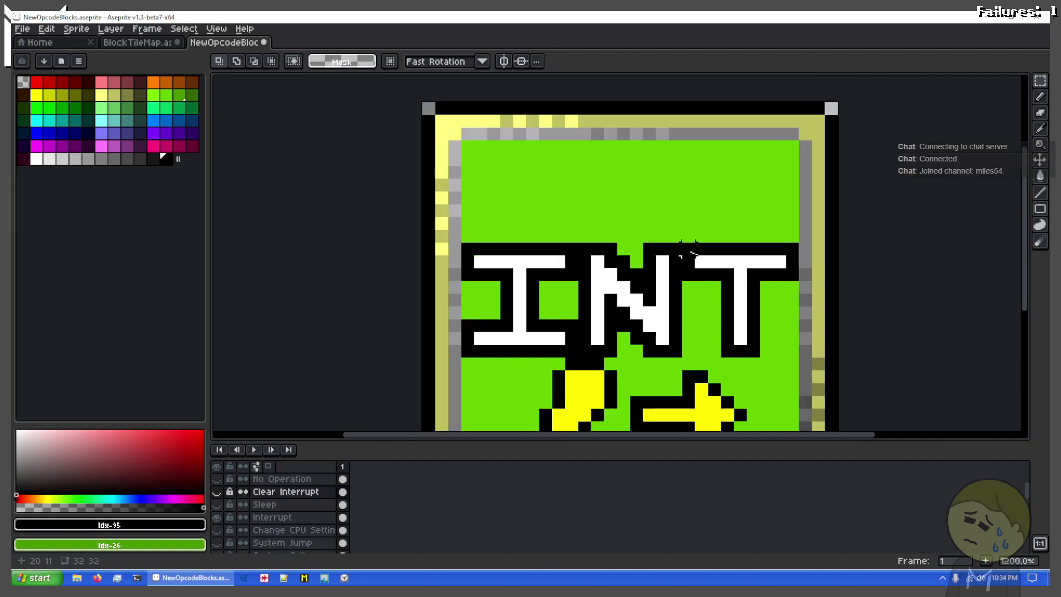
left_click_drag(688, 249, 802, 360)
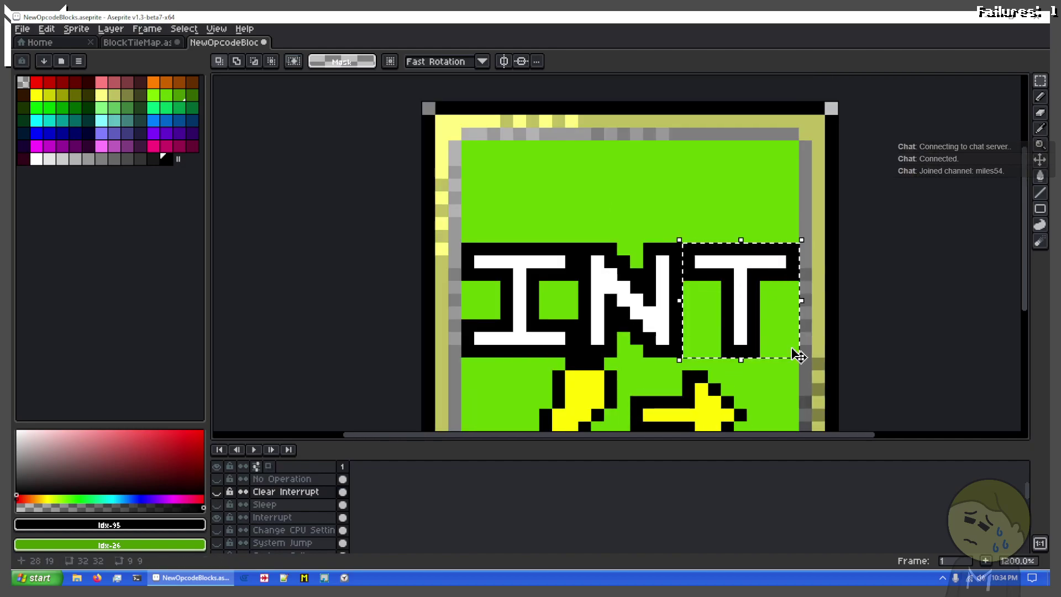
left_click(299, 518)
key("ctrl+d")
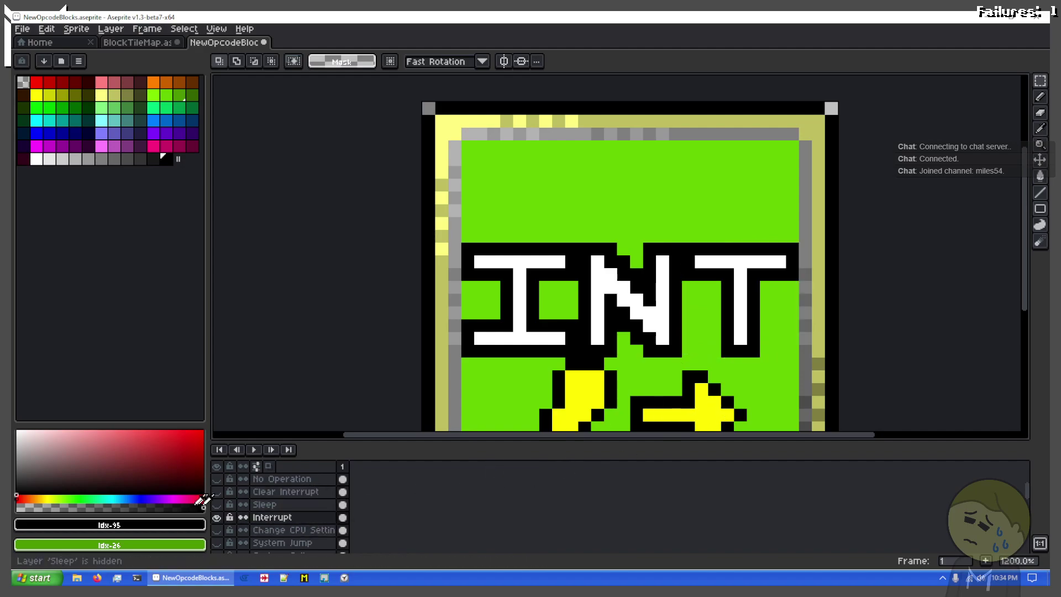
Copy the 9 by 9 pixel area around the I of INT from the Interrupt layer and clear the selection
left_click(217, 505)
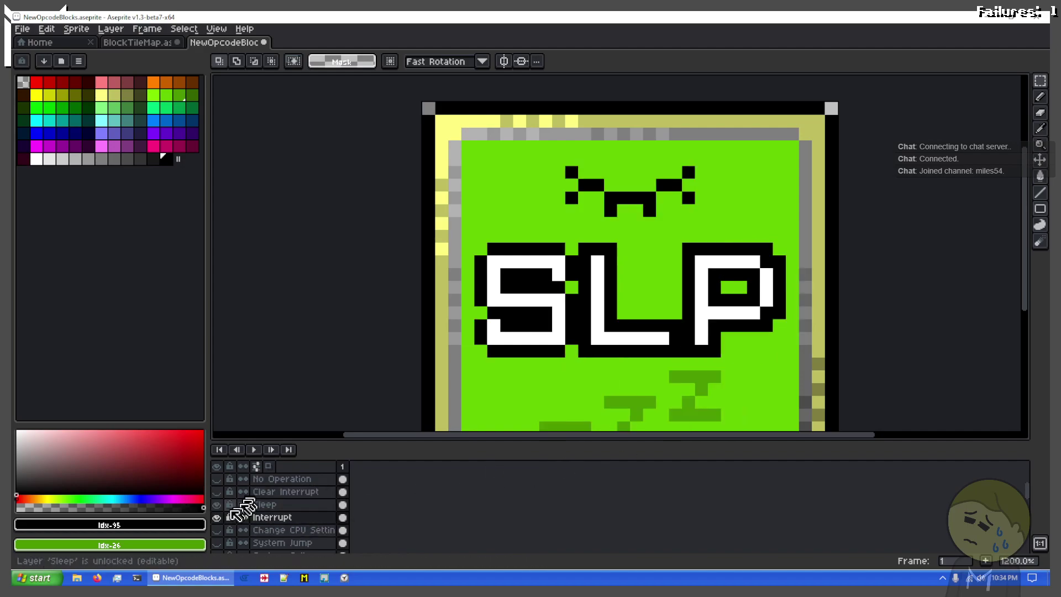
left_click(217, 504)
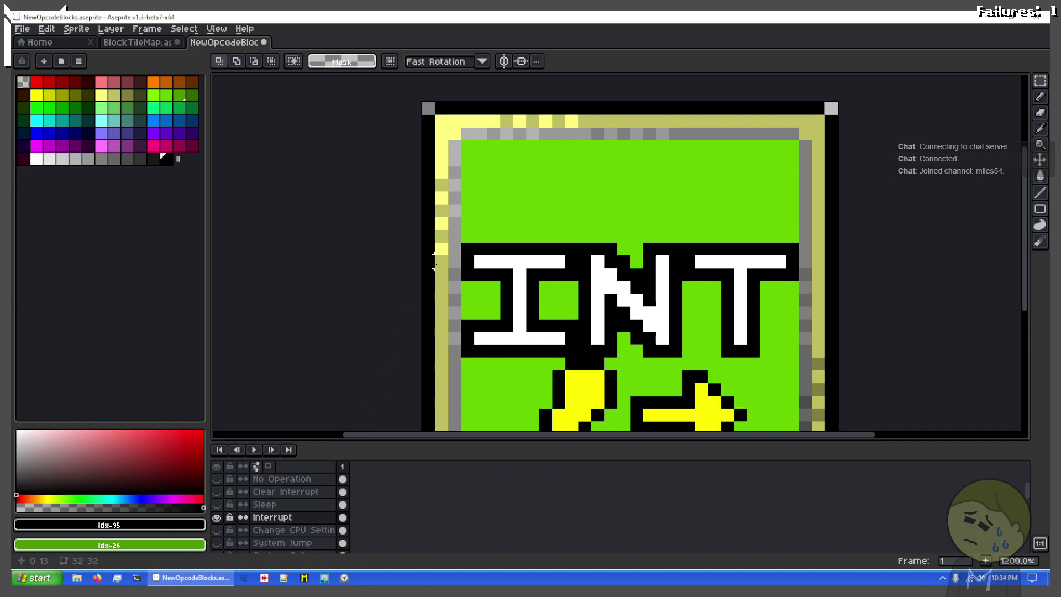
left_click_drag(474, 261, 569, 354)
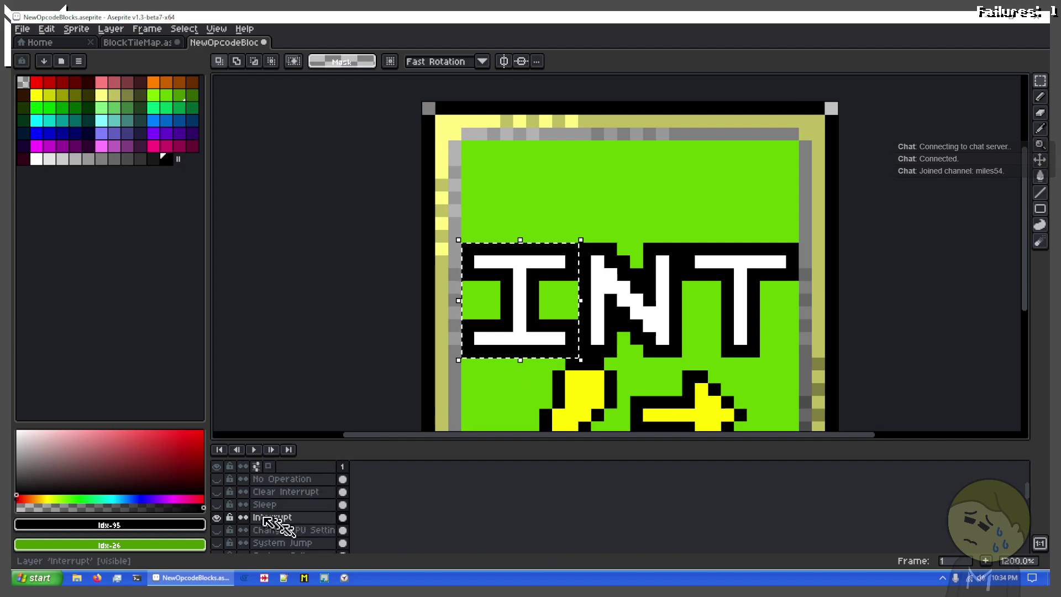
key("ctrl+d")
Show the Clear Interrupt layer and paste the I onto it beside the L, completing the word CLI
left_click(216, 492)
left_click(299, 492)
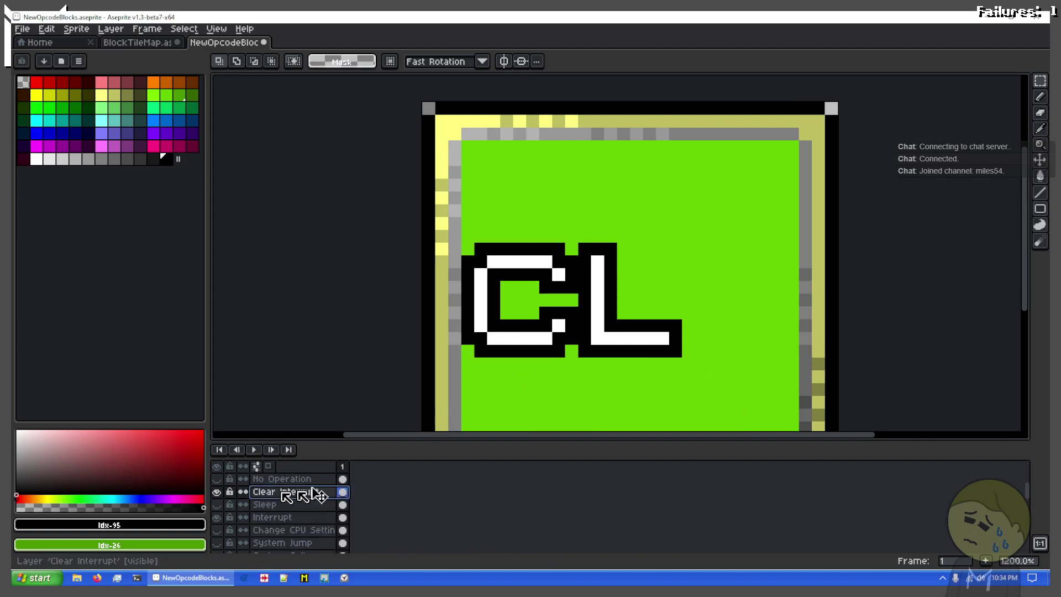
key("ctrl+v")
left_click_drag(525, 308, 758, 312)
key("ctrl+d")
left_click_drag(588, 339, 548, 252)
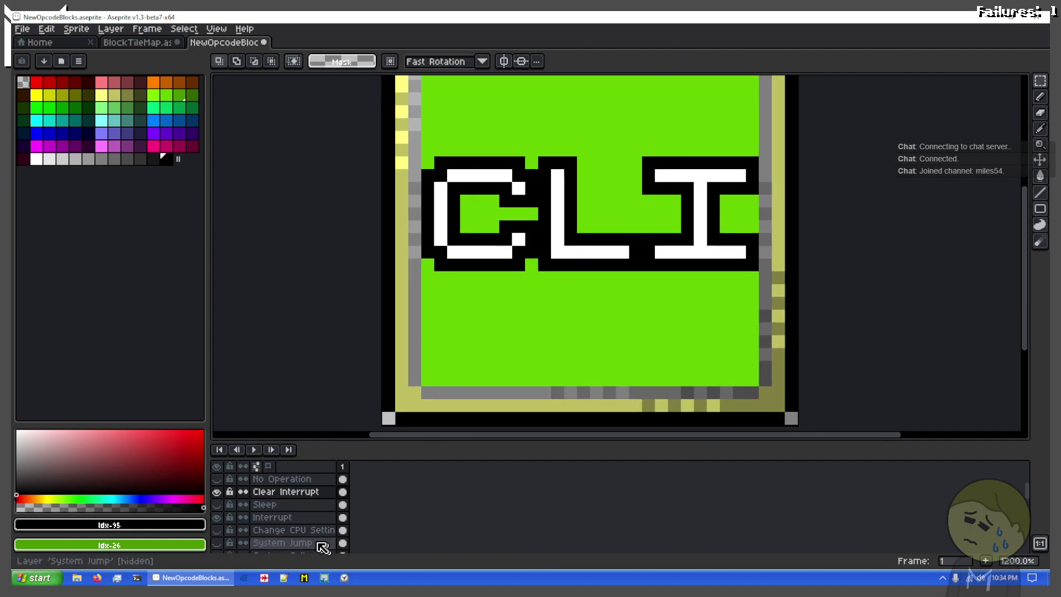
Hide the Clear Interrupt layer and copy the 7 by 9 pixel yellow exclamation mark with its black outline from the Interrupt layer
left_click(217, 491)
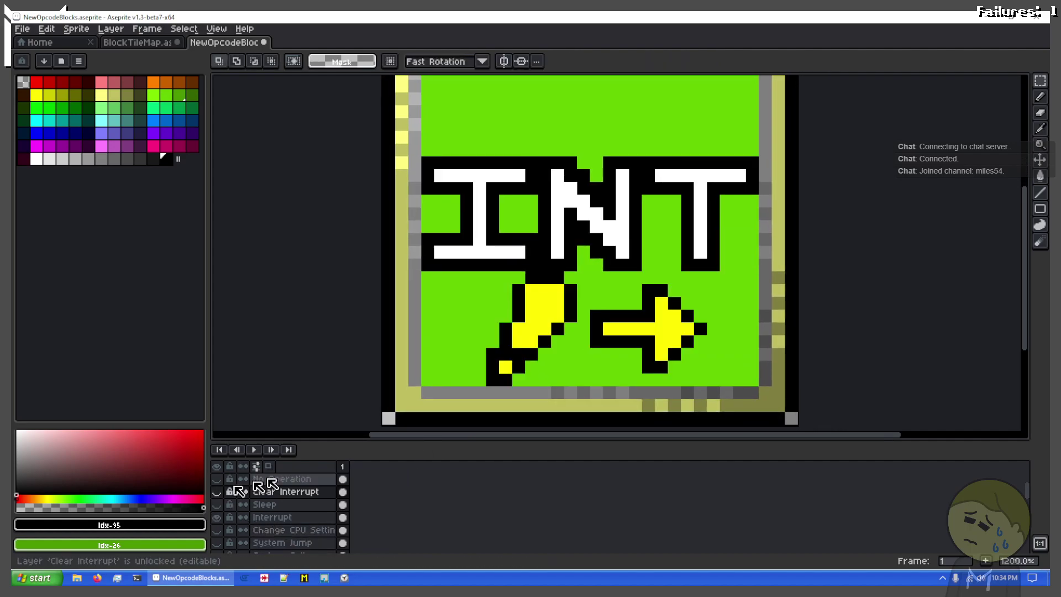
scroll(487, 370, "up", 1)
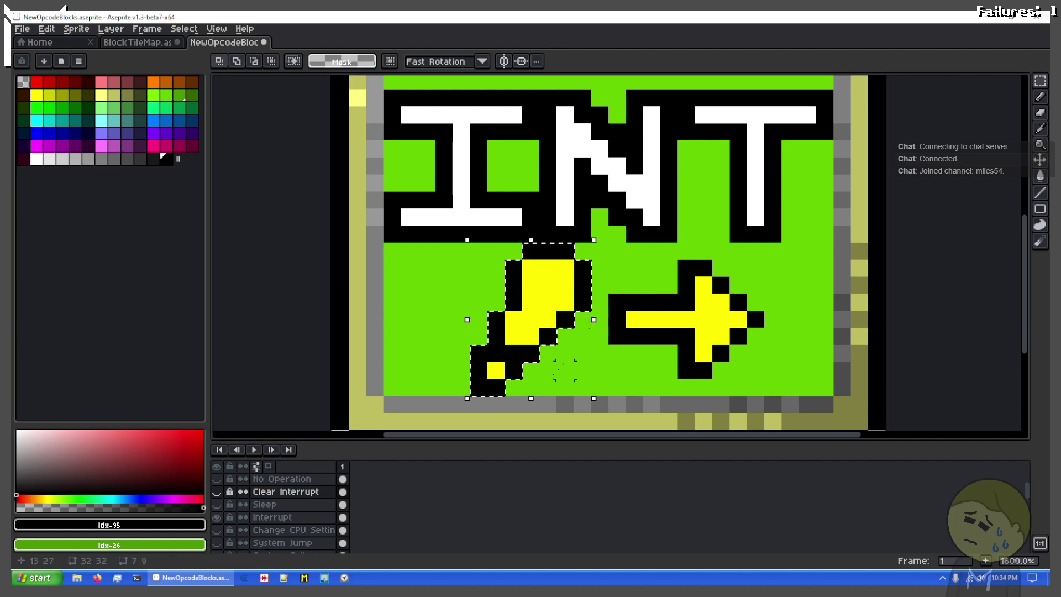
left_click(276, 517)
key("ctrl+z")
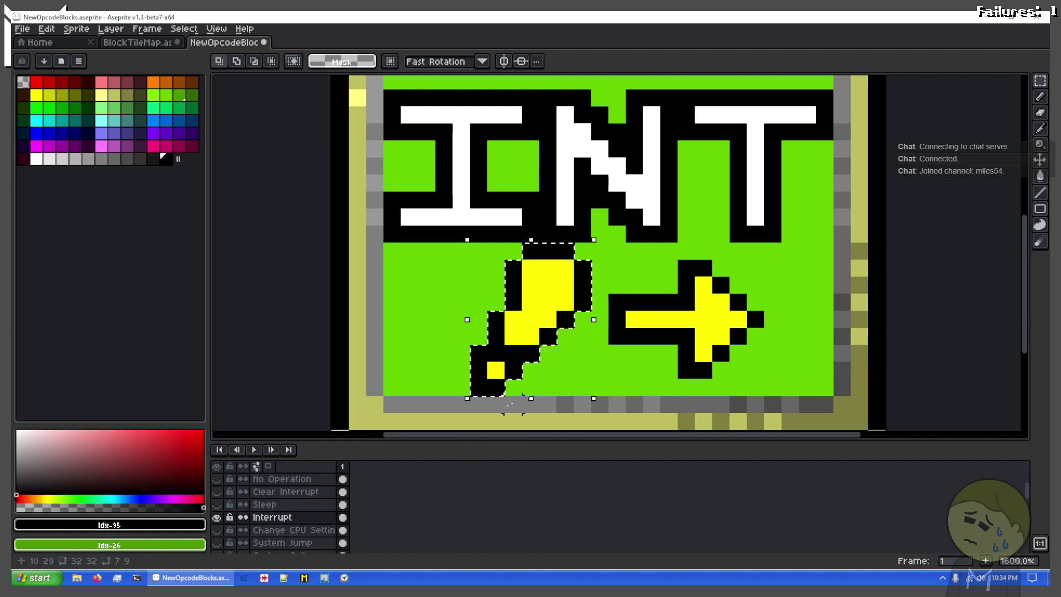
Show the Clear Interrupt layer and paste the exclamation mark onto it below CLI at position 12, 20
left_click(217, 492)
left_click(299, 492)
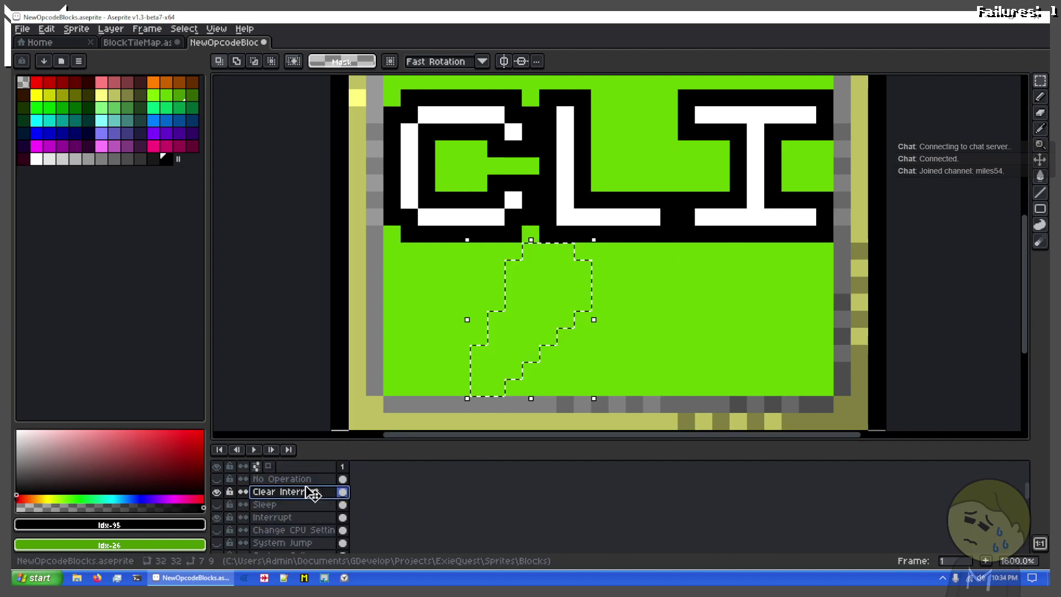
scroll(616, 319, "up", 1)
scroll(616, 319, "down", 2)
left_click_drag(615, 318, 594, 348)
key("ctrl+v")
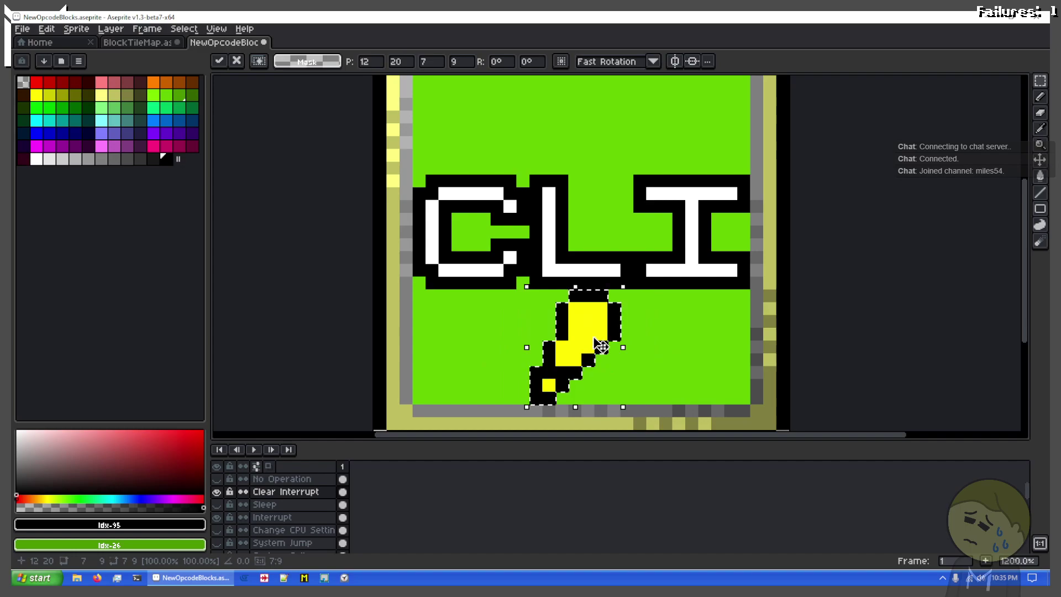
Try fading the upper part of the exclamation mark with a checkerboard of single pixels in background green, palette index 25
scroll(601, 346, "up", 3)
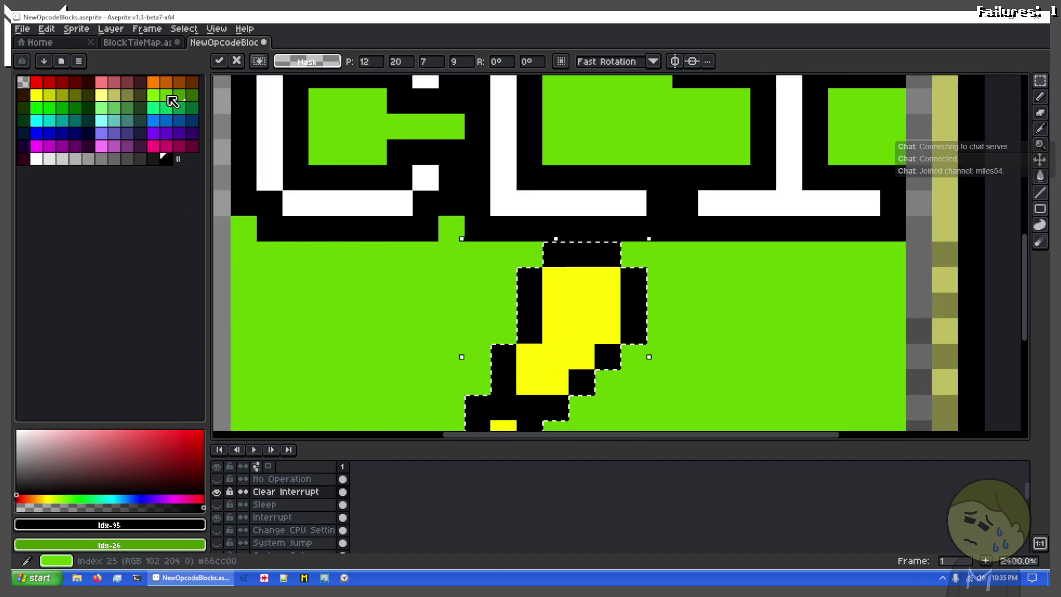
key("x")
left_click(171, 99)
key("b")
left_click(598, 306)
scroll(598, 305, "up", 1)
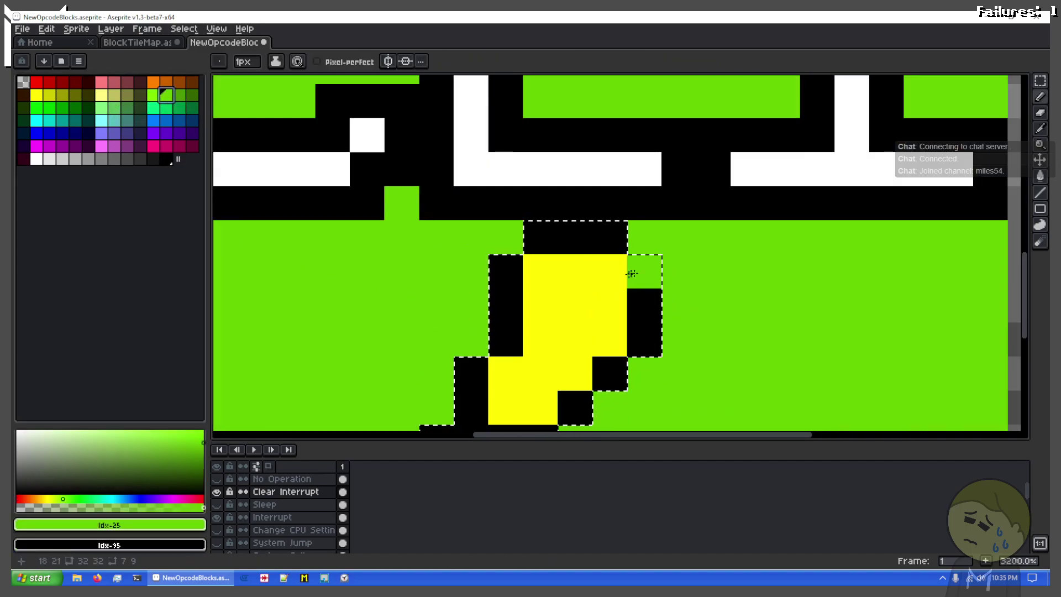
left_click(608, 298)
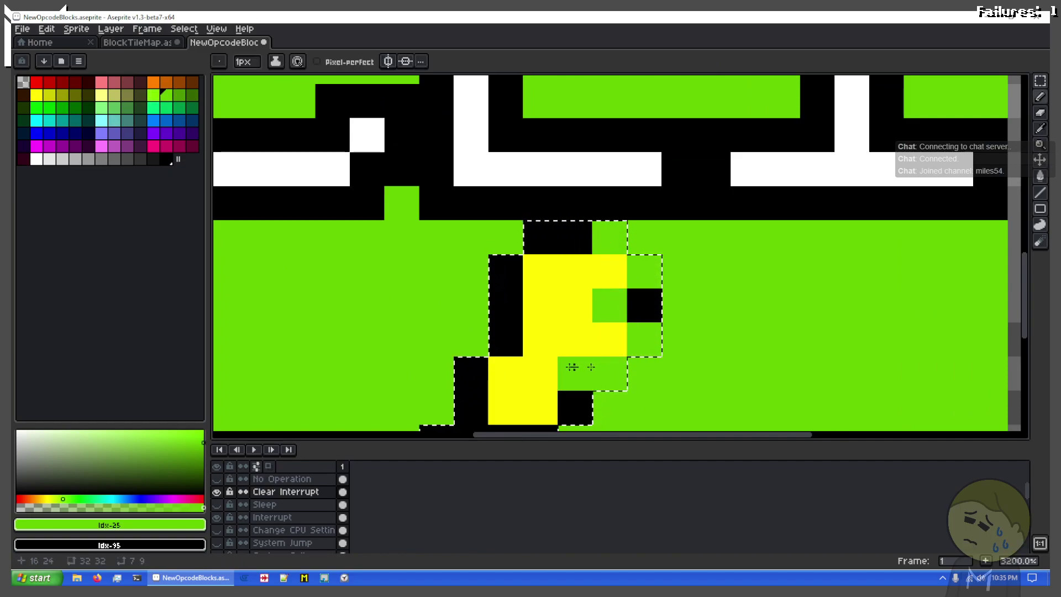
left_click(573, 283)
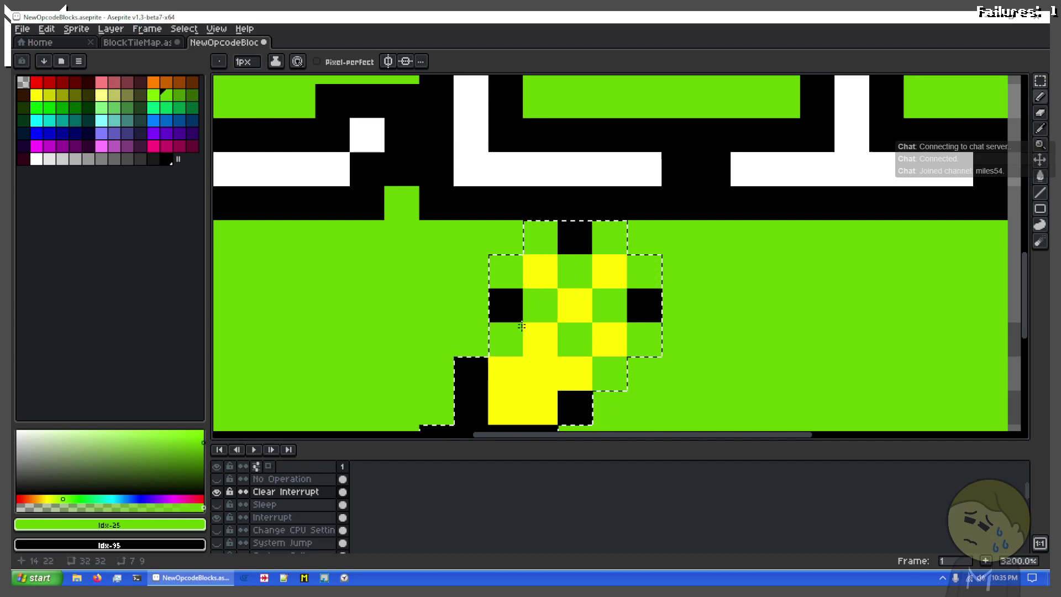
left_click(549, 394)
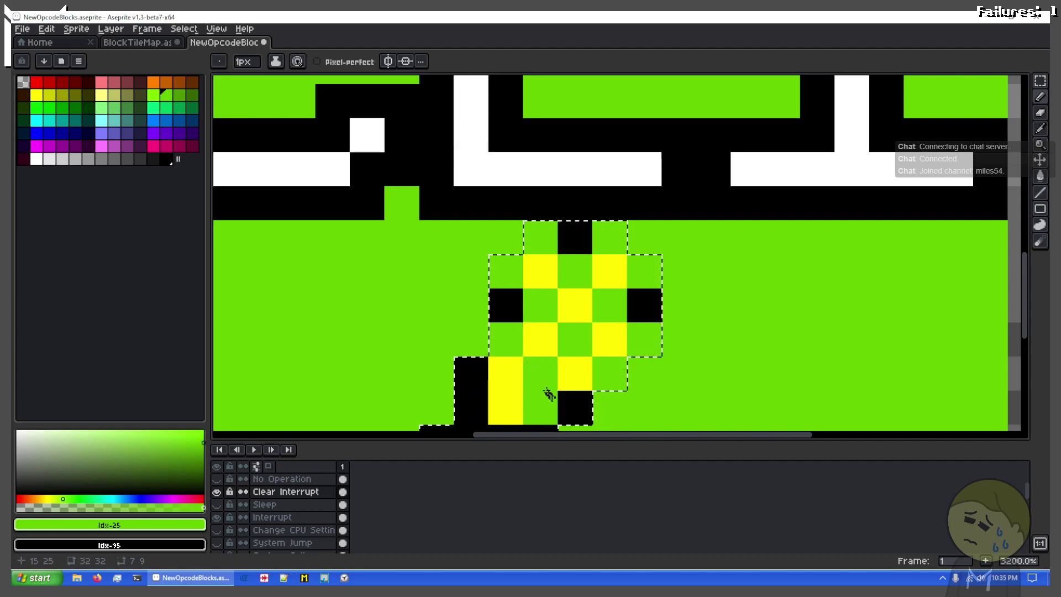
key("ctrl+z")
left_click_drag(541, 394, 620, 284)
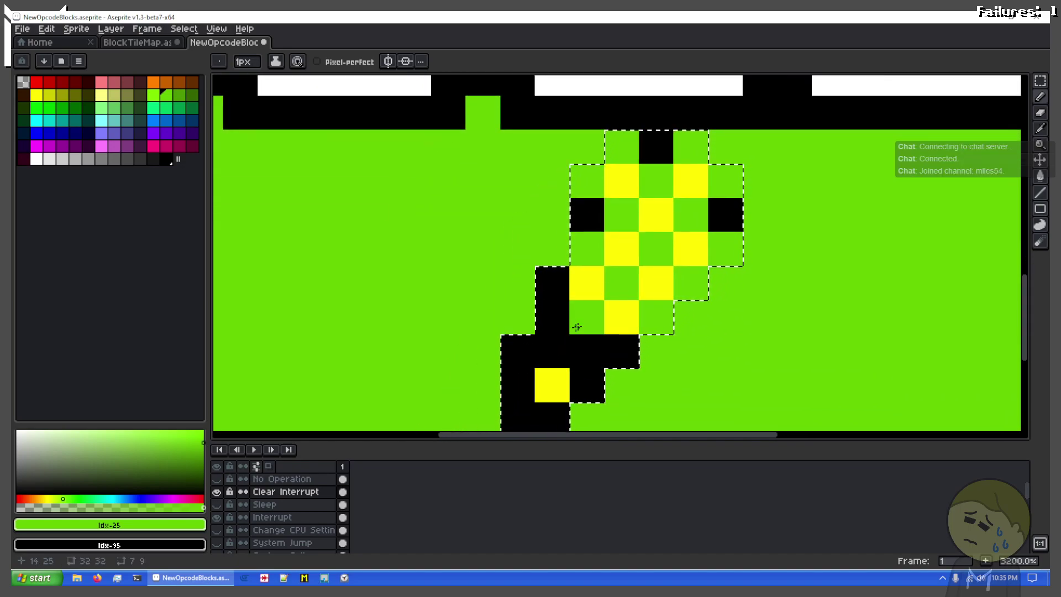
Try alternative green pixel placements around the exclamation mark's lower tip and undo them
left_click(579, 337)
key("ctrl+z")
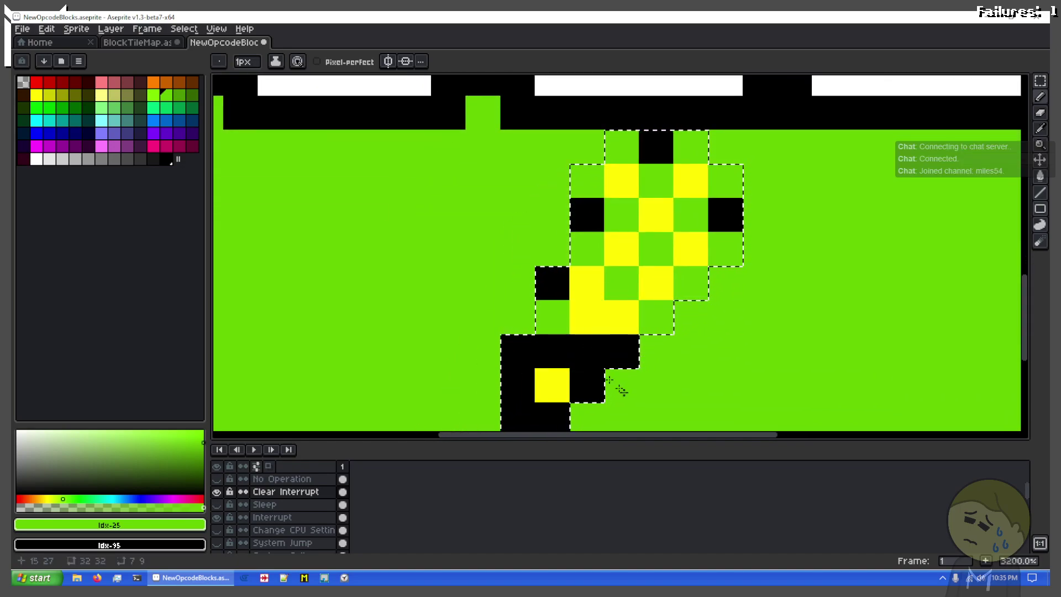
key("ctrl+y")
key("ctrl+z")
left_click(579, 387)
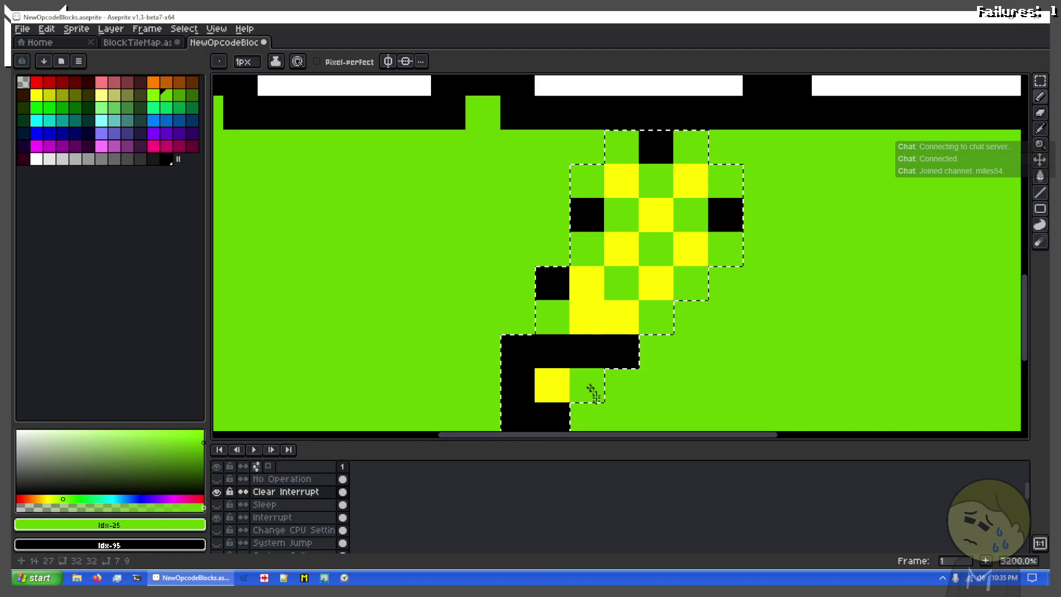
left_click(525, 371)
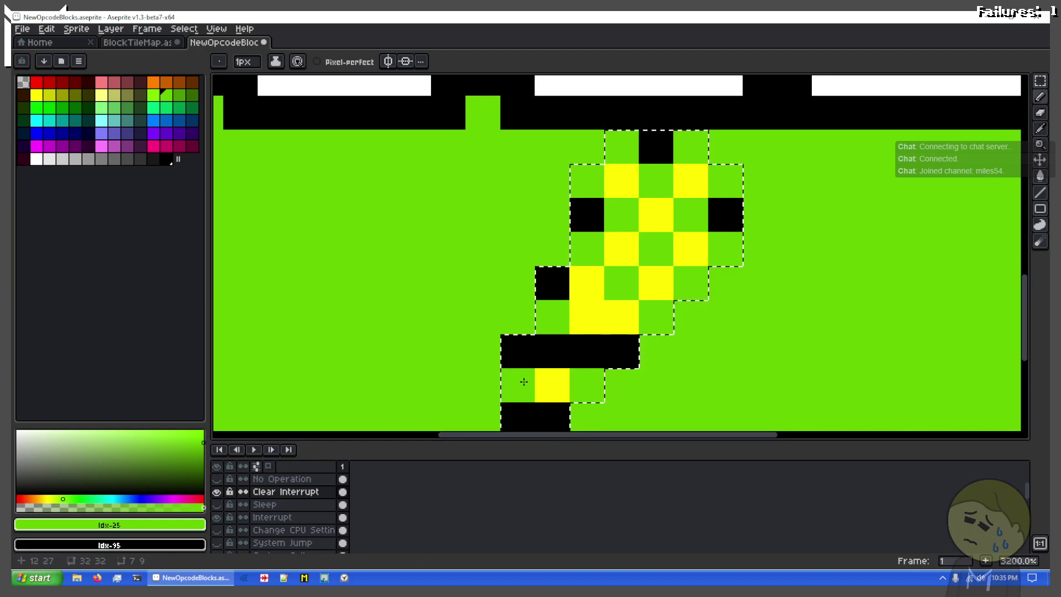
key("ctrl+z")
key("ctrl+d")
left_click_drag(791, 309, 652, 319)
scroll(645, 317, "down", 4)
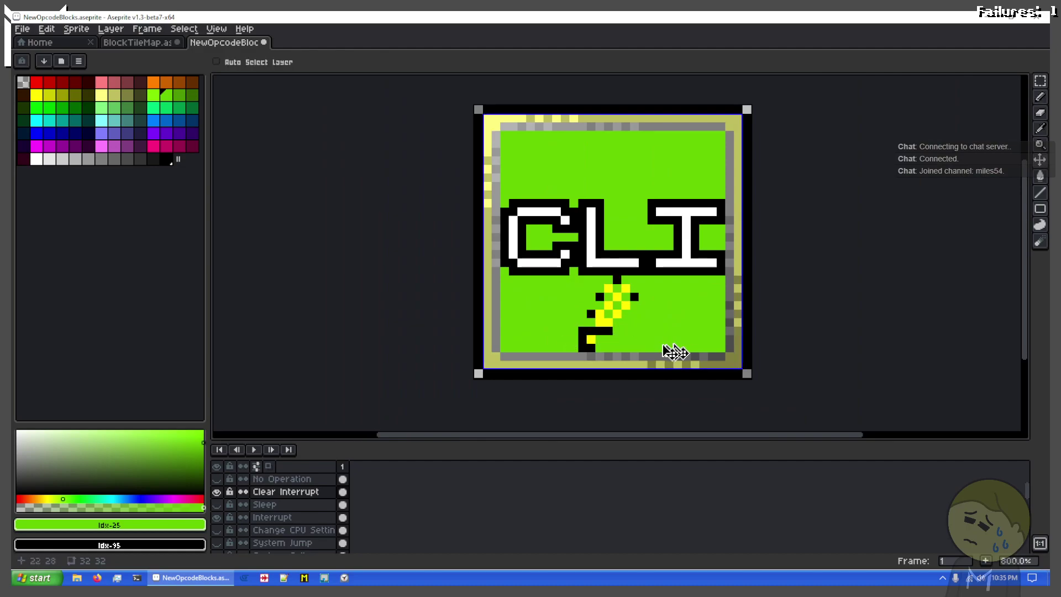
key("ctrl+z")
key("ctrl+z")
Try extending the green checkerboard through the lower part and the dot of the exclamation mark
scroll(610, 337, "up", 4)
left_click(571, 287)
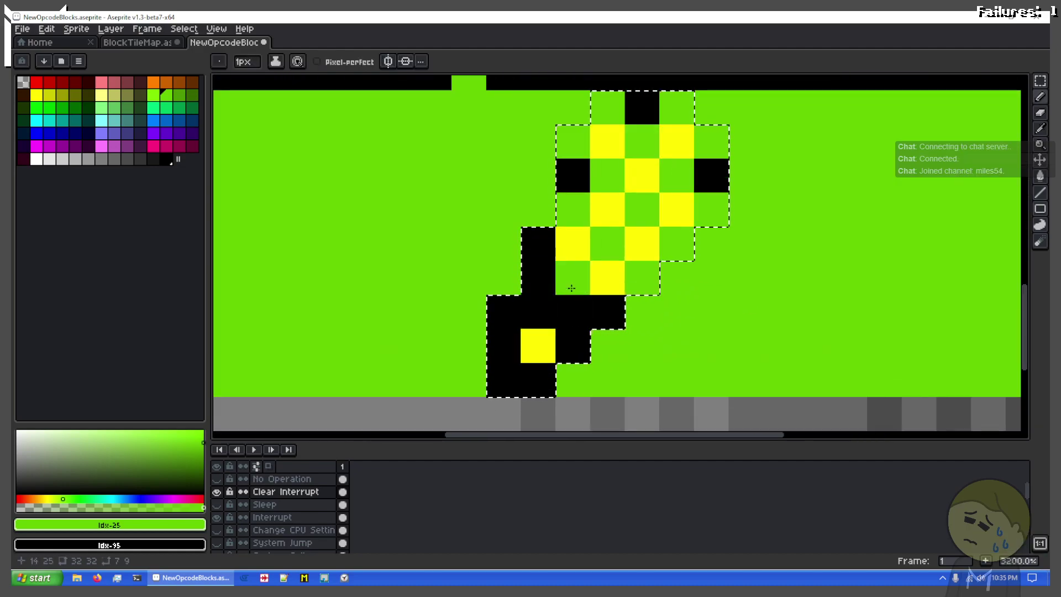
left_click(542, 250)
right_click(545, 264)
left_click(539, 312)
left_click(607, 312)
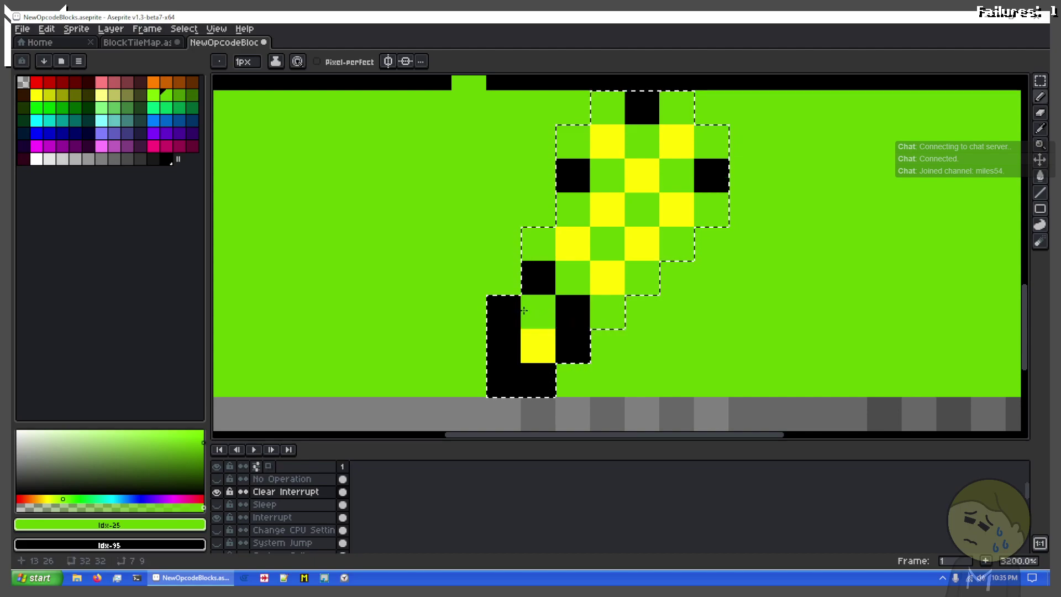
left_click(573, 347)
left_click(500, 332)
left_click(538, 380)
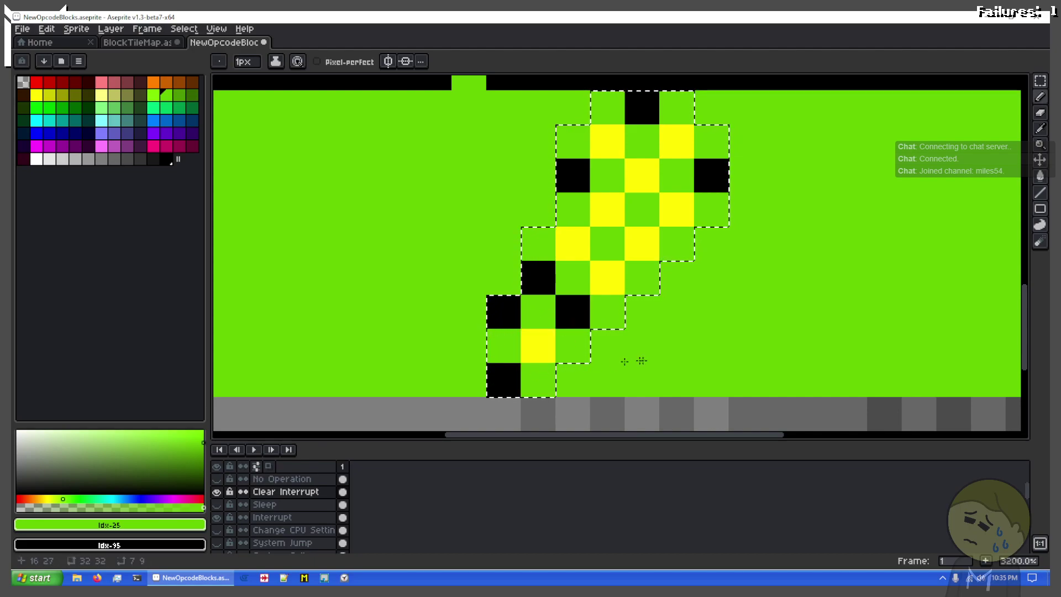
Undo all the green checkerboard pixels on the exclamation mark
scroll(746, 308, "down", 3)
mouse_move(747, 310)
left_mouse_down()
mouse_move(601, 330)
mouse_move(723, 355)
mouse_move(695, 341)
left_mouse_up()
scroll(603, 330, "up", 1)
scroll(603, 330, "down", 2)
scroll(695, 340, "up", 1)
key("ctrl+v")
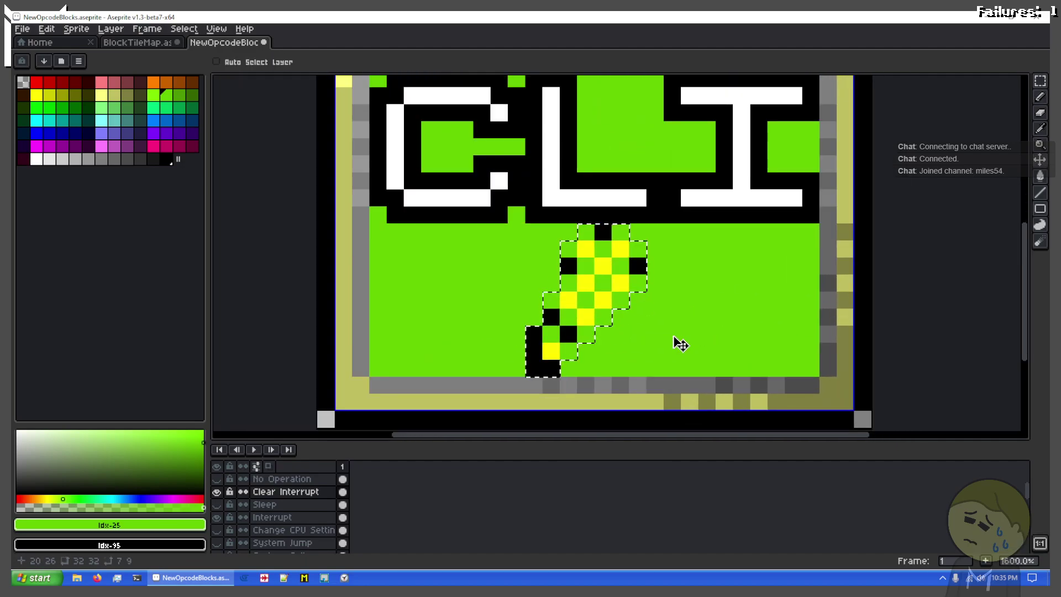
key("ctrl+z")
key("ctrl+z")
key("ctrl+z")
key("ctrl+z")
key("ctrl+z")
key("ctrl+z")
key("ctrl+z")
key("ctrl+z")
key("ctrl+z")
key("ctrl+z")
key("ctrl+z")
key("ctrl+z")
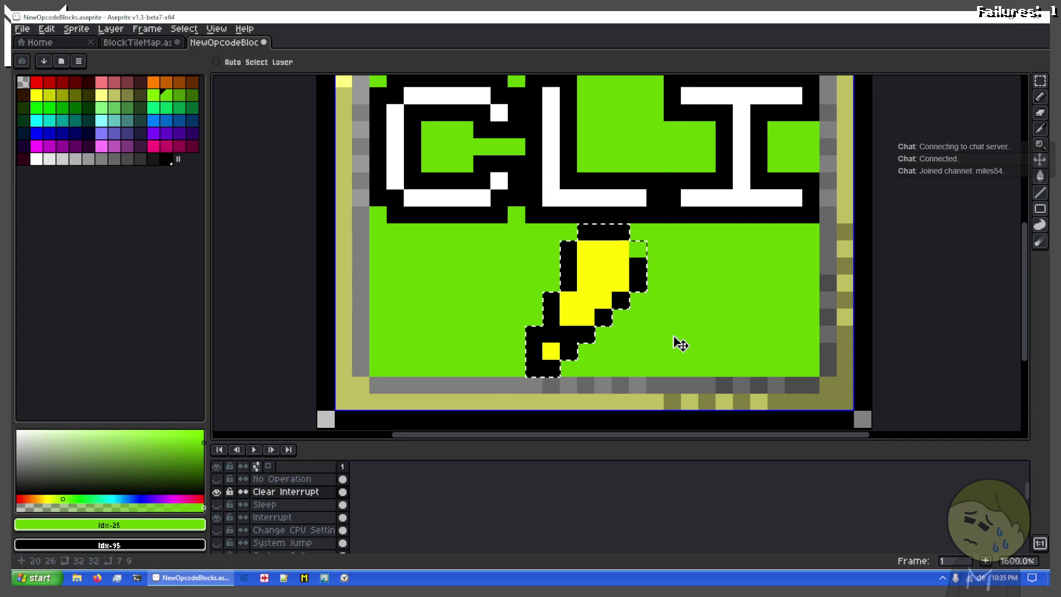
Clear the selection and draw a 1-pixel-thick red stepped line, palette index 1, diagonally down across the exclamation mark, 12 pixels wide
key("b")
key("ctrl+d")
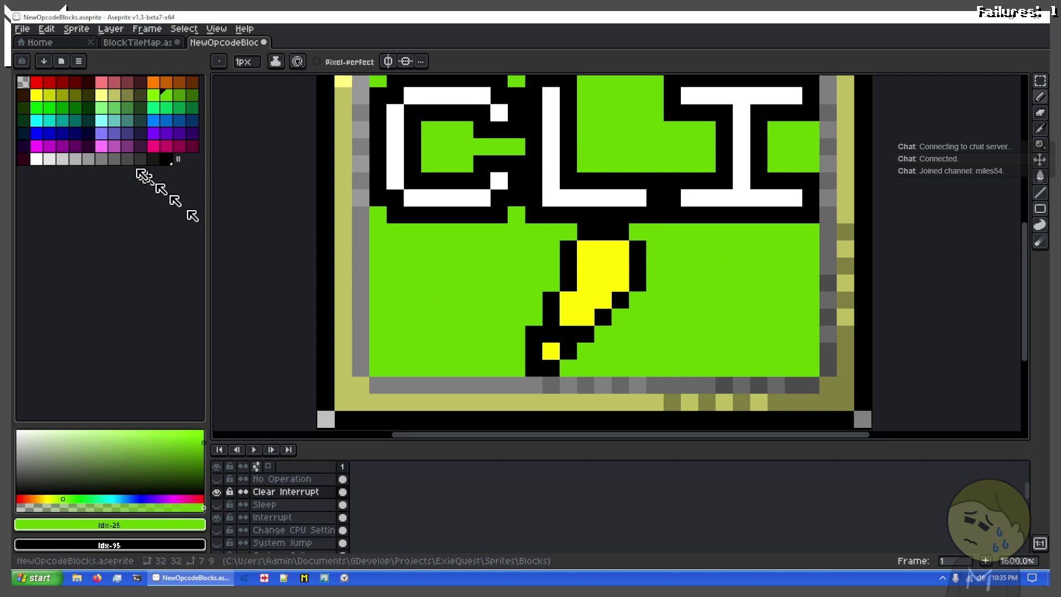
left_click(40, 83)
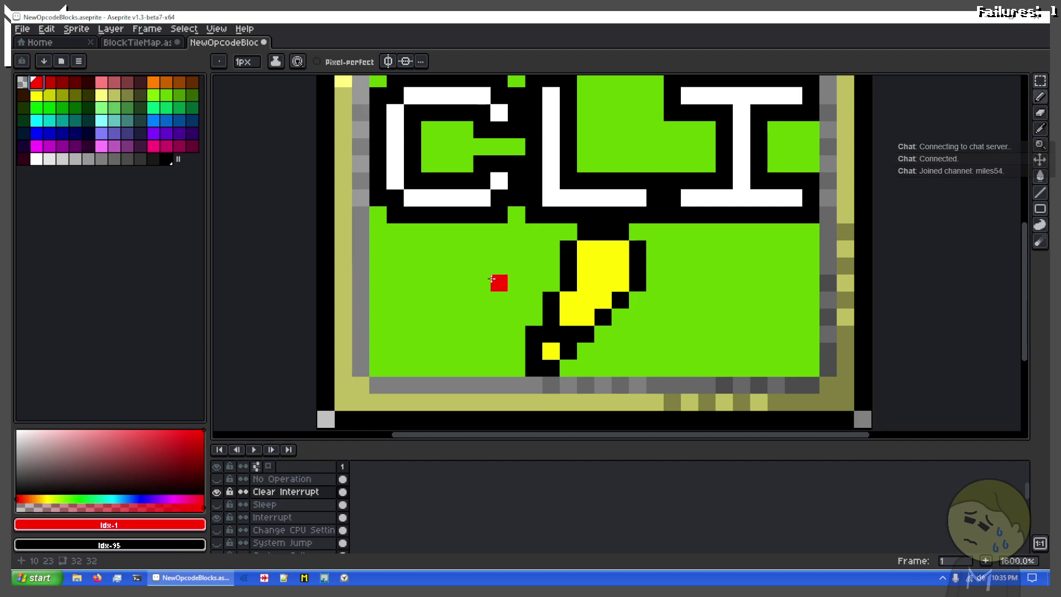
mouse_move(495, 280)
left_mouse_down()
mouse_move(719, 331)
mouse_move(690, 320)
left_mouse_up()
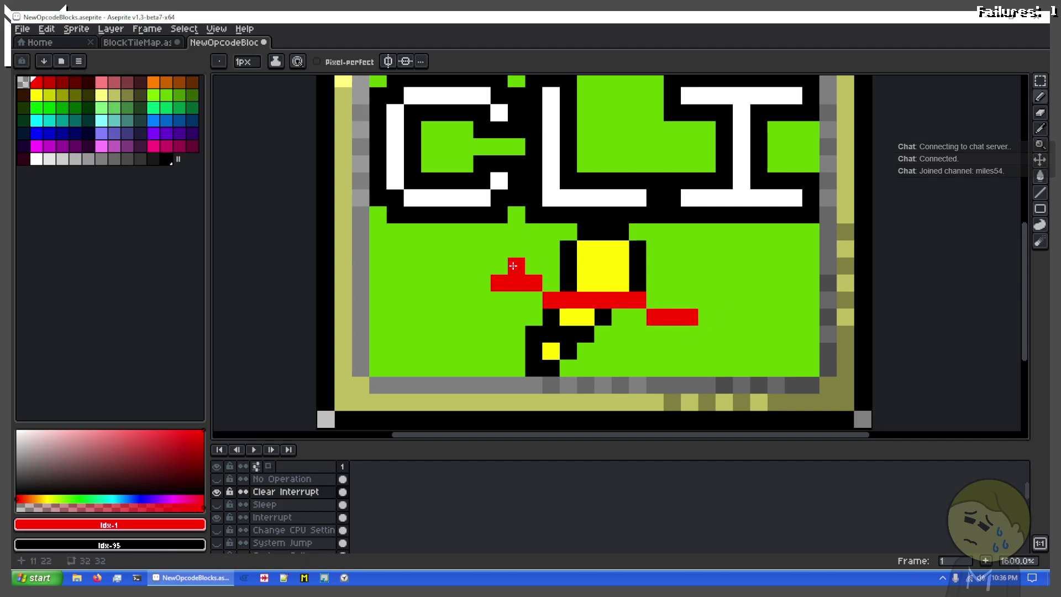
Try thickening the red line with a second red line directly above it and undo that line
left_click_drag(514, 266, 685, 297)
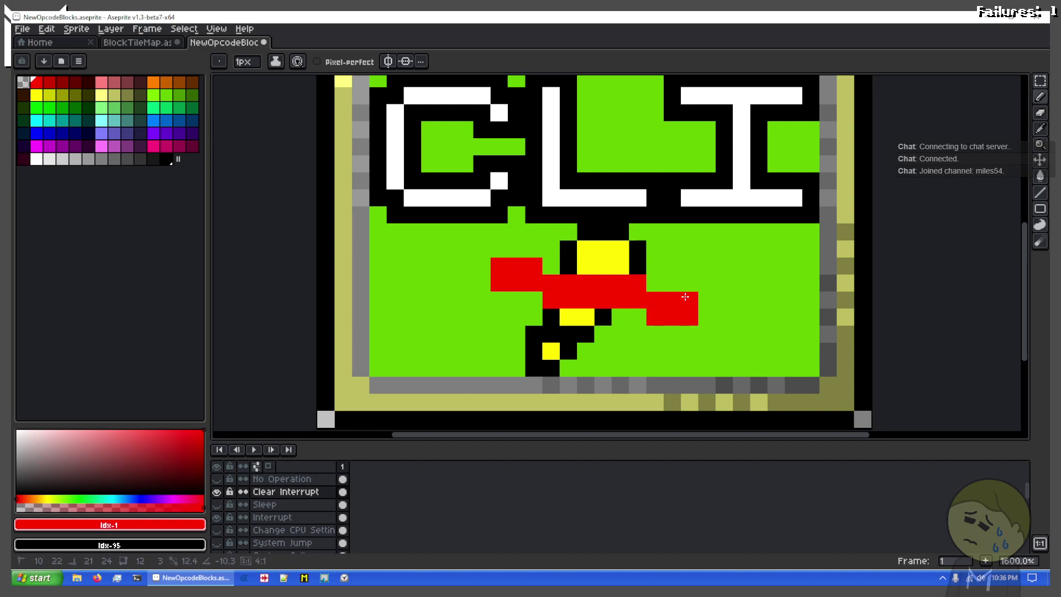
scroll(625, 296, "up", 1)
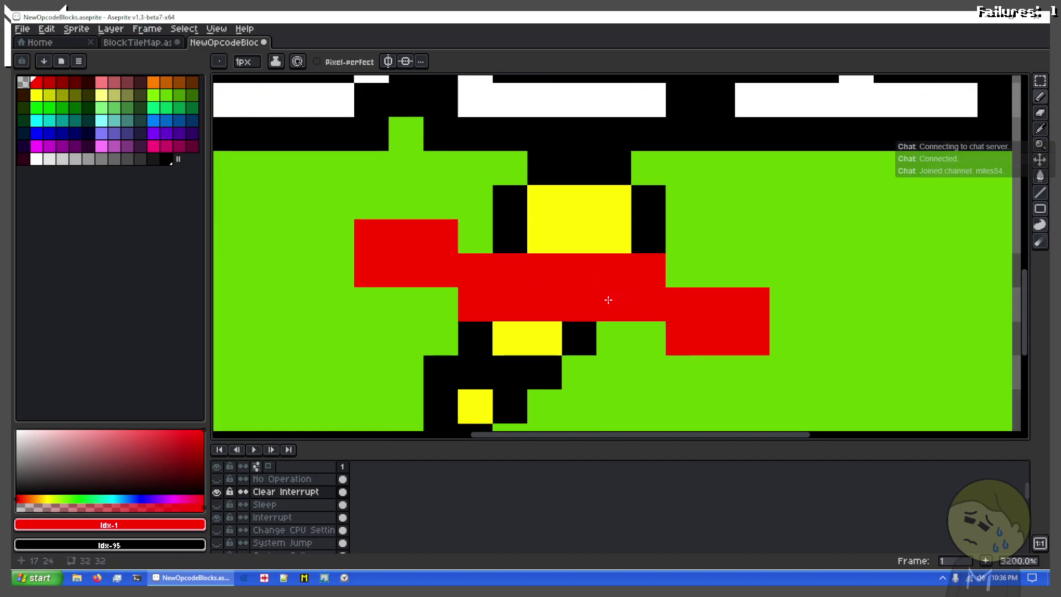
key("ctrl+z")
key("ctrl+z")
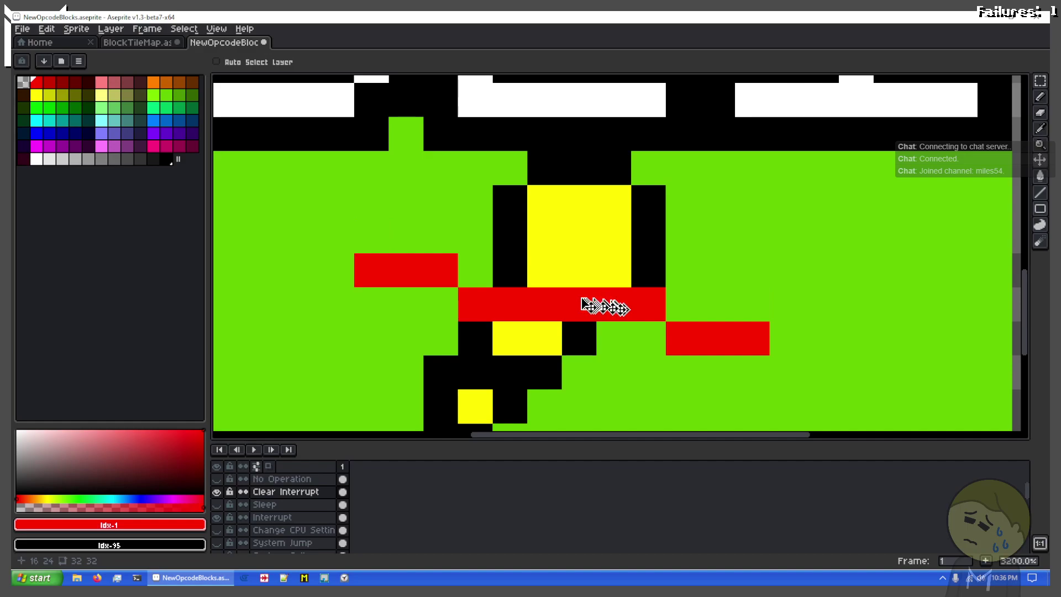
Rework the red line into a 2-pixel-thick diagonal bar of four 3-pixel-wide steps across the exclamation mark
key("v")
key("b")
mouse_move(371, 237)
left_mouse_down()
mouse_move(719, 340)
mouse_move(698, 340)
mouse_move(722, 356)
mouse_move(773, 346)
mouse_move(724, 344)
mouse_move(426, 236)
mouse_move(541, 281)
mouse_move(482, 270)
mouse_move(552, 280)
mouse_move(586, 304)
mouse_move(656, 303)
mouse_move(697, 338)
mouse_move(742, 335)
mouse_move(749, 372)
mouse_move(675, 360)
mouse_move(535, 310)
mouse_move(467, 303)
mouse_move(377, 262)
left_mouse_up()
scroll(630, 331, "down", 1)
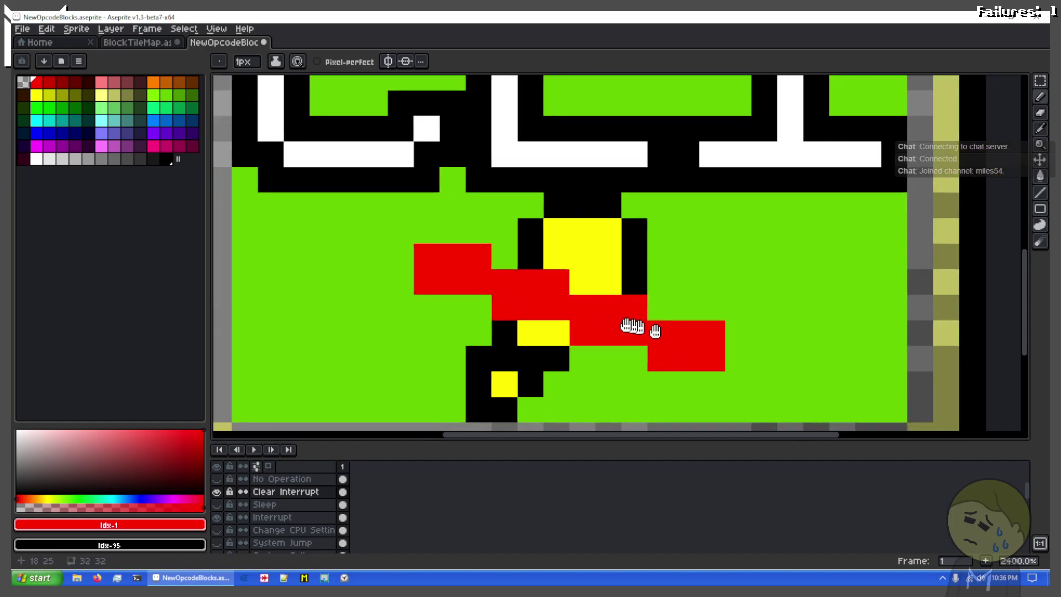
scroll(322, 280, "up", 1)
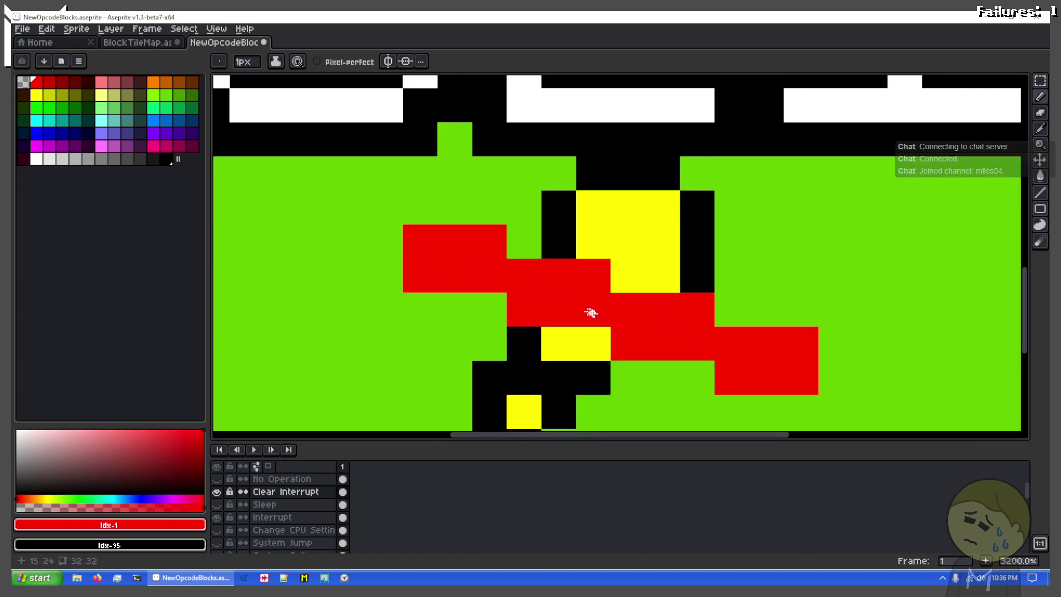
scroll(695, 338, "down", 3)
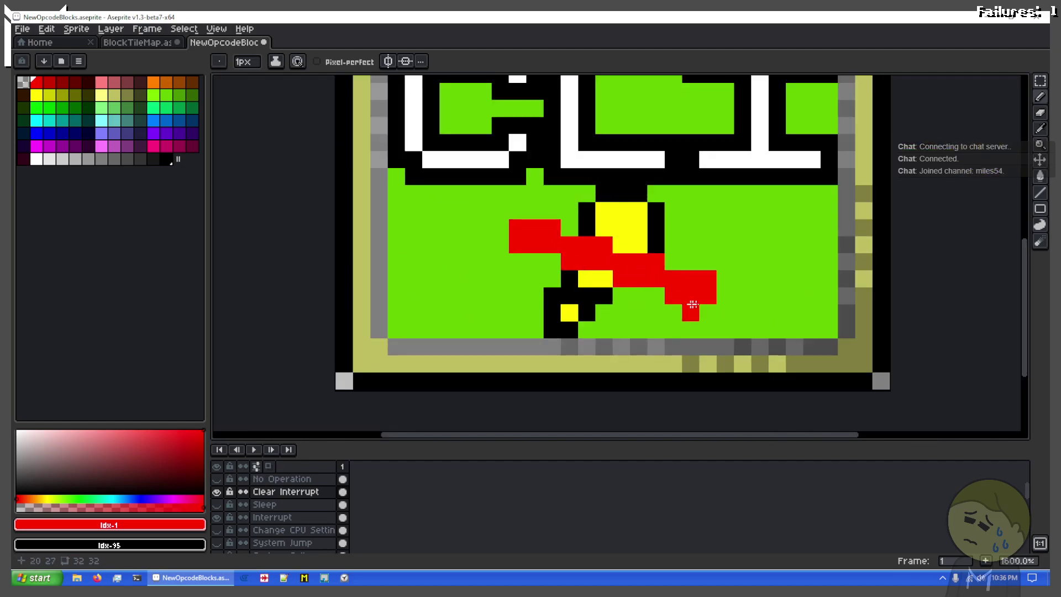
scroll(693, 307, "up", 3)
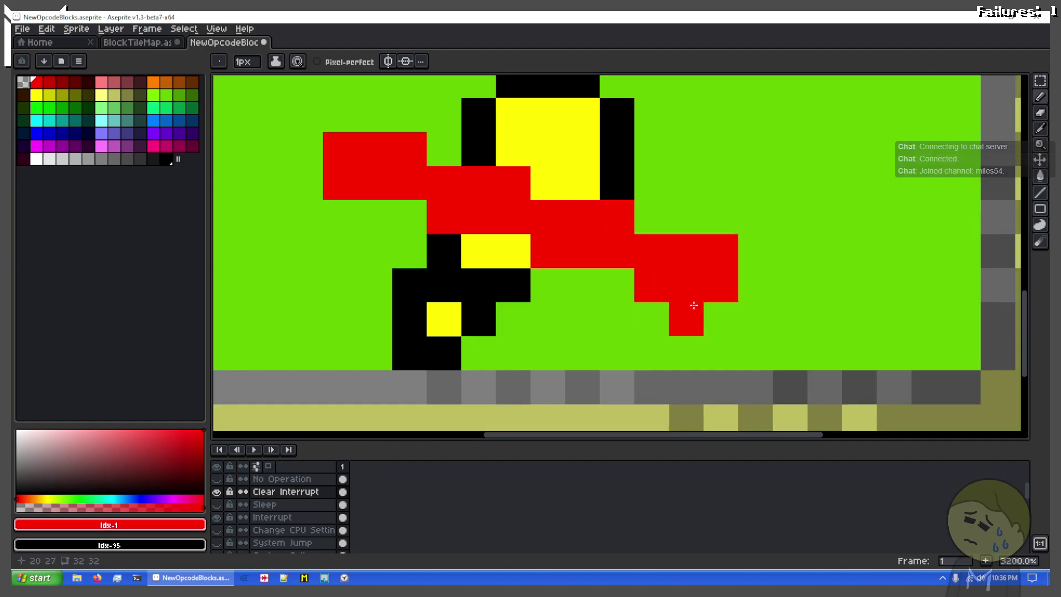
Undo all the red strokes of the diagonal bar across the exclamation mark
scroll(694, 305, "down", 3)
key("ctrl+z")
key("ctrl+z")
key("ctrl+z")
key("ctrl+z")
key("ctrl+z")
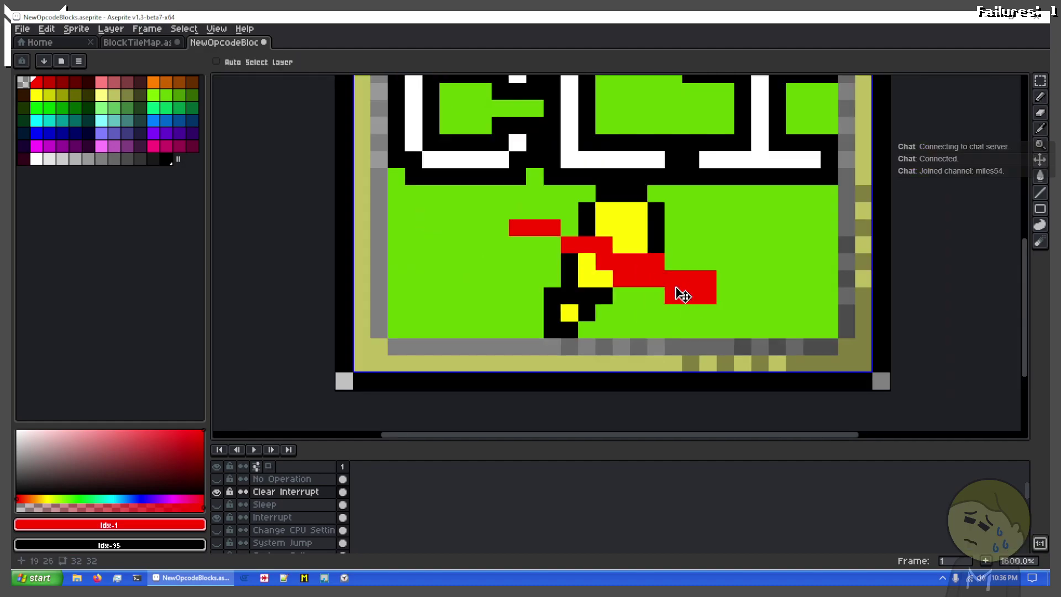
key("ctrl+z")
key("ctrl+z")
key("ctrl+z")
key("ctrl+z")
key("ctrl+z")
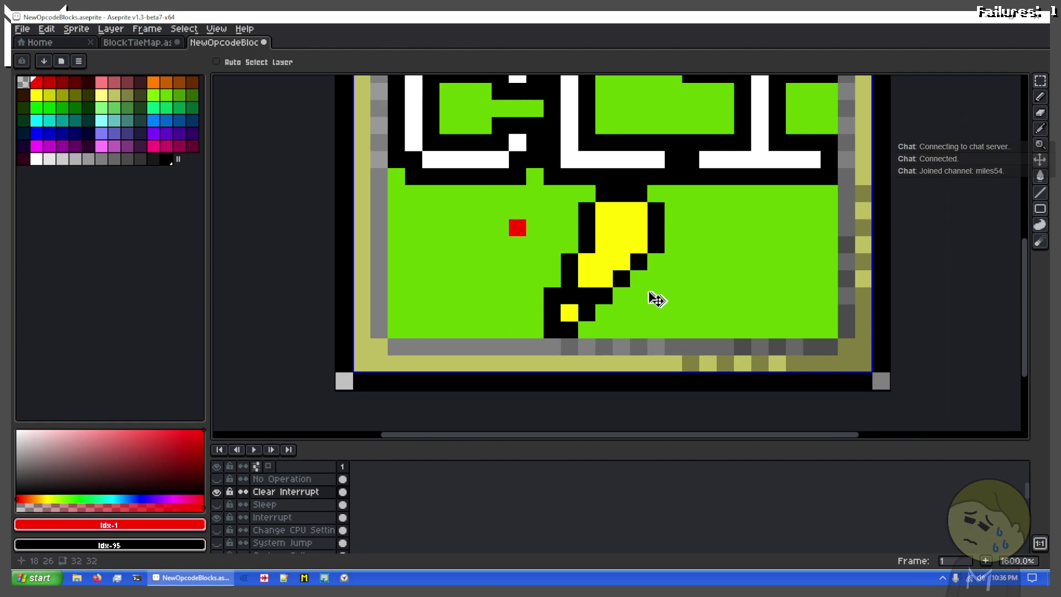
Fill the exclamation mark's yellow body and yellow dot with the background green, palette index 25, leaving only the black outline
left_click(166, 95)
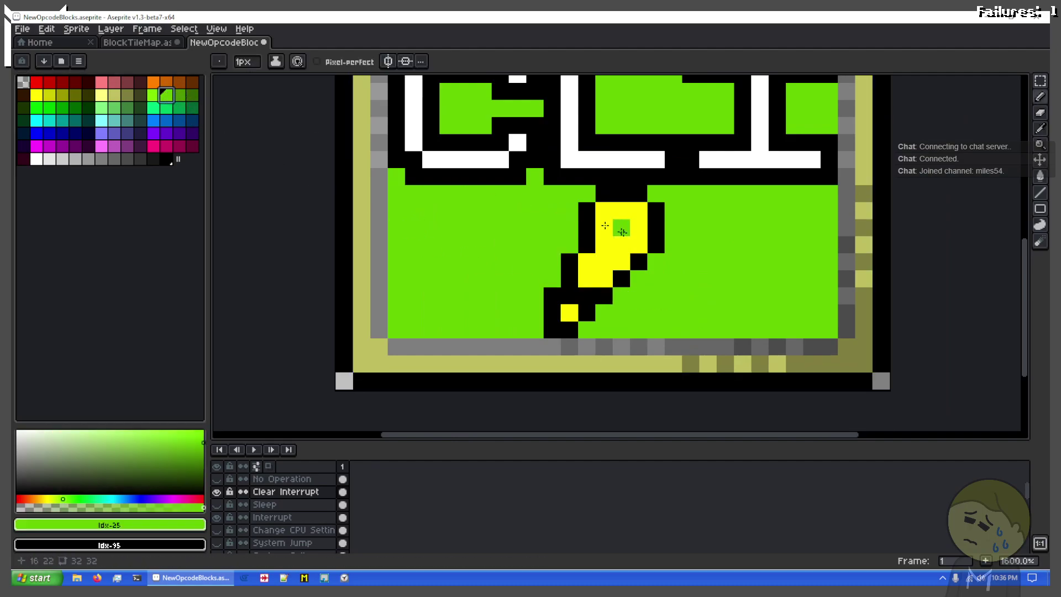
key("g")
left_click(609, 252)
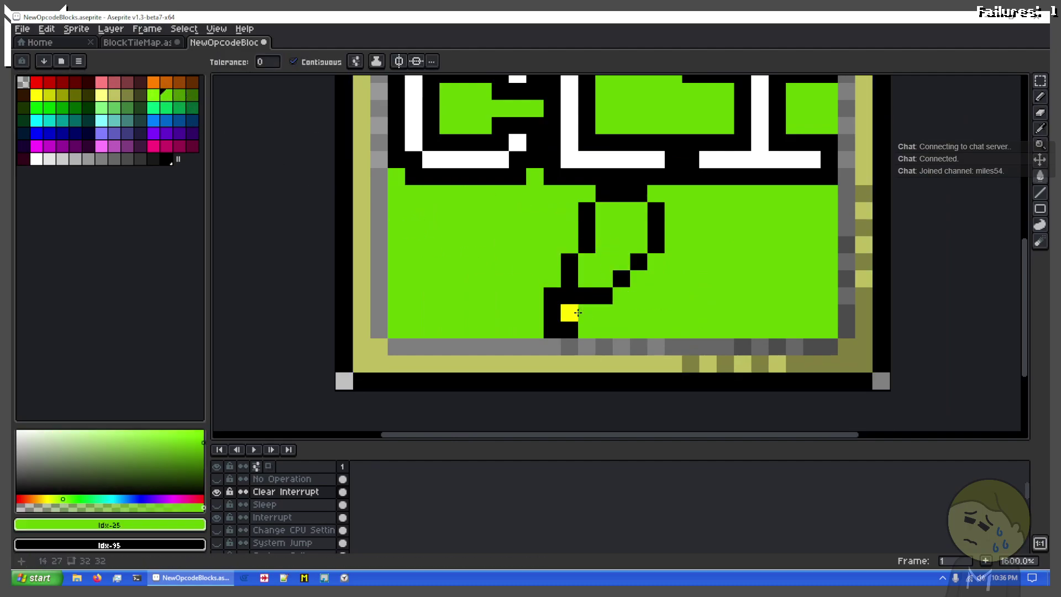
left_click(578, 312)
key("b")
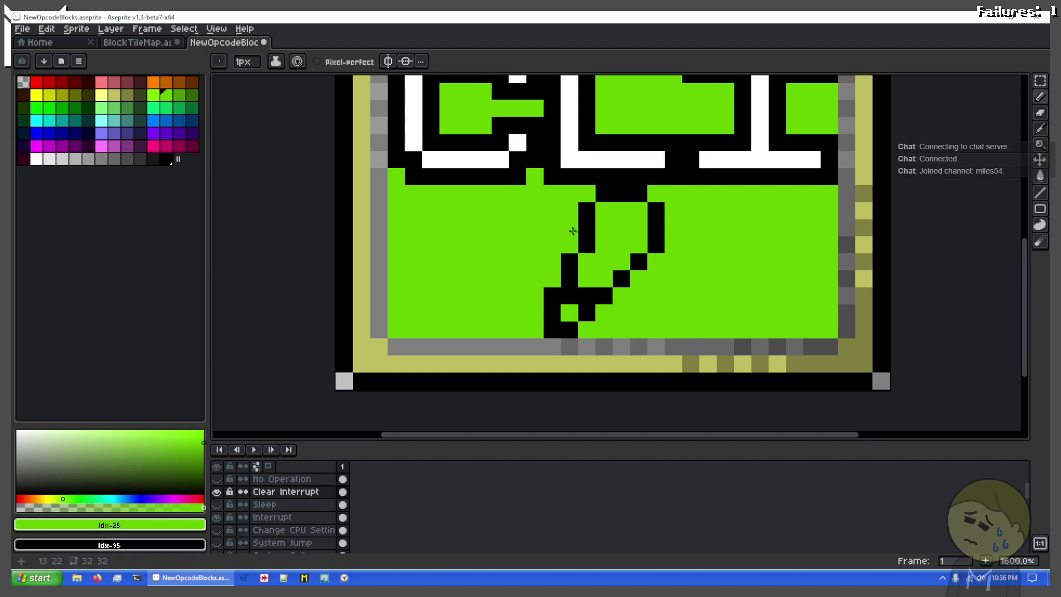
Select the 17 by 9 pixel area around the outlined exclamation mark, move it 9 pixels left to 3, 20 and deselect
key("m")
mouse_move(656, 194)
left_mouse_down()
mouse_move(575, 287)
mouse_move(569, 332)
mouse_move(555, 345)
mouse_move(554, 332)
left_mouse_up()
key("ctrl+d")
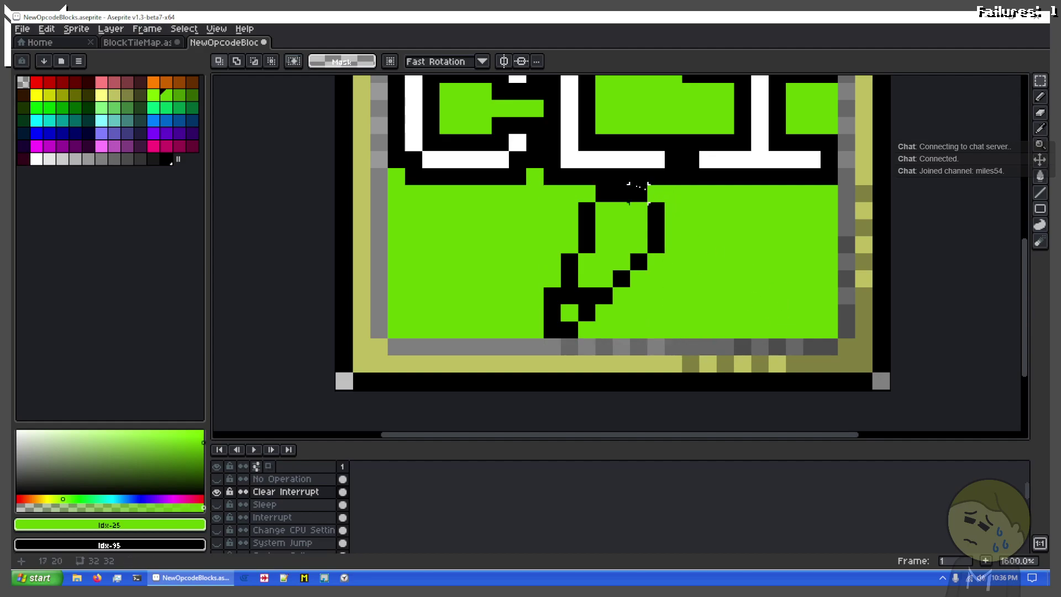
left_click_drag(562, 203, 841, 339)
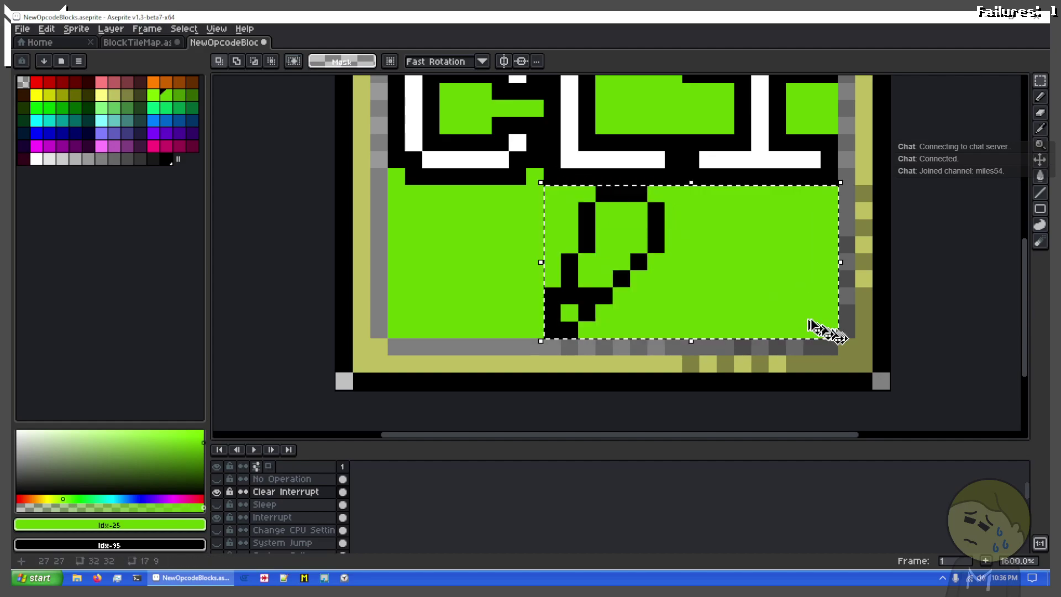
left_click_drag(760, 296, 589, 302)
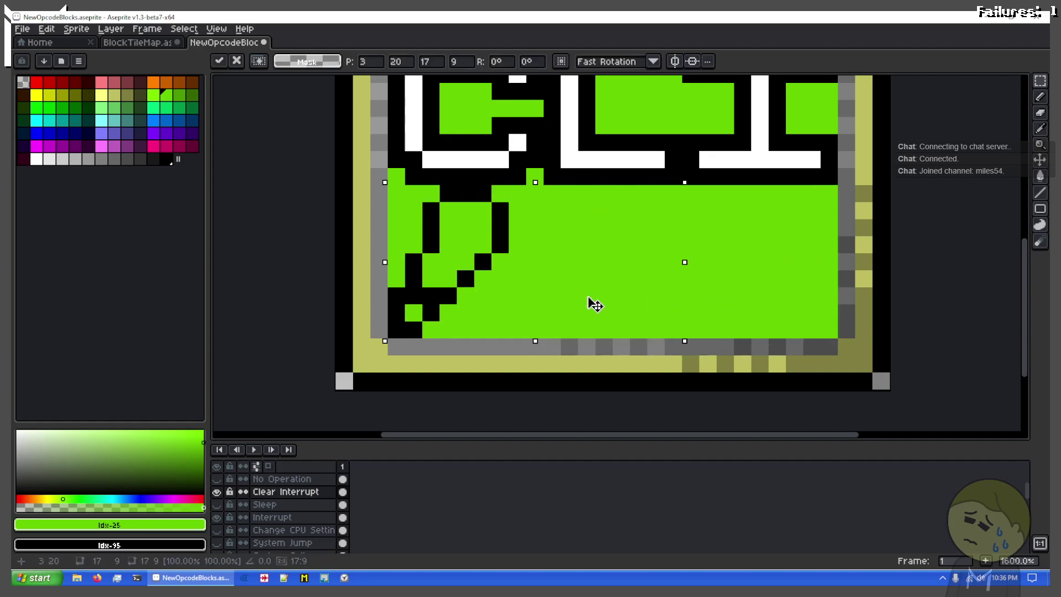
key("ctrl+d")
Draw a yellow pixel, palette index 15, at 13, 24 beside the exclamation mark and surround it with a 3 by 3 black outline
scroll(598, 295, "up", 1)
scroll(604, 296, "down", 1)
mouse_move(602, 294)
left_mouse_down()
mouse_move(664, 340)
mouse_move(676, 332)
left_mouse_up()
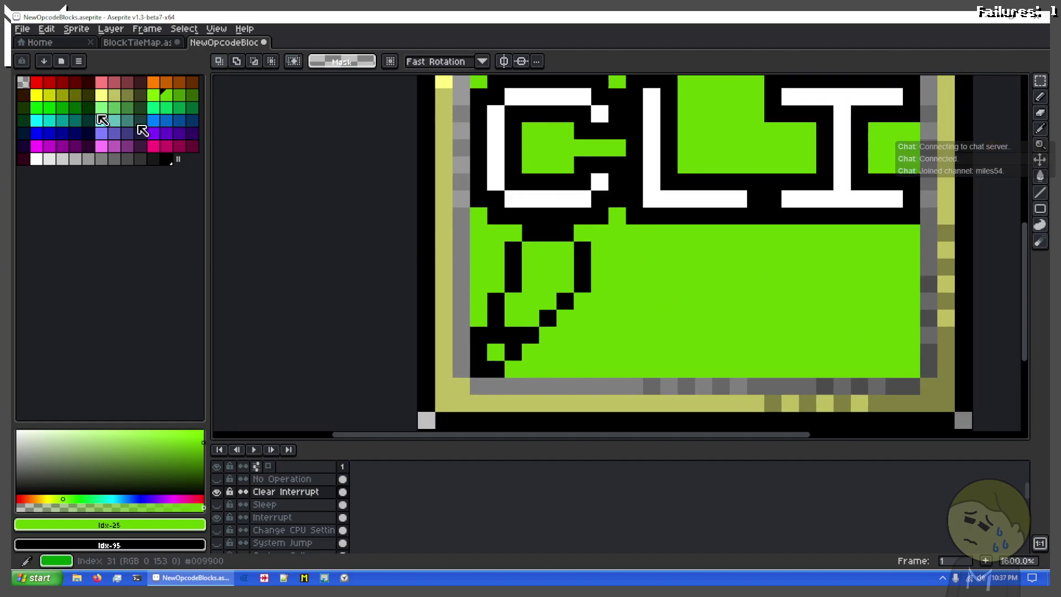
left_click_drag(721, 300, 622, 301)
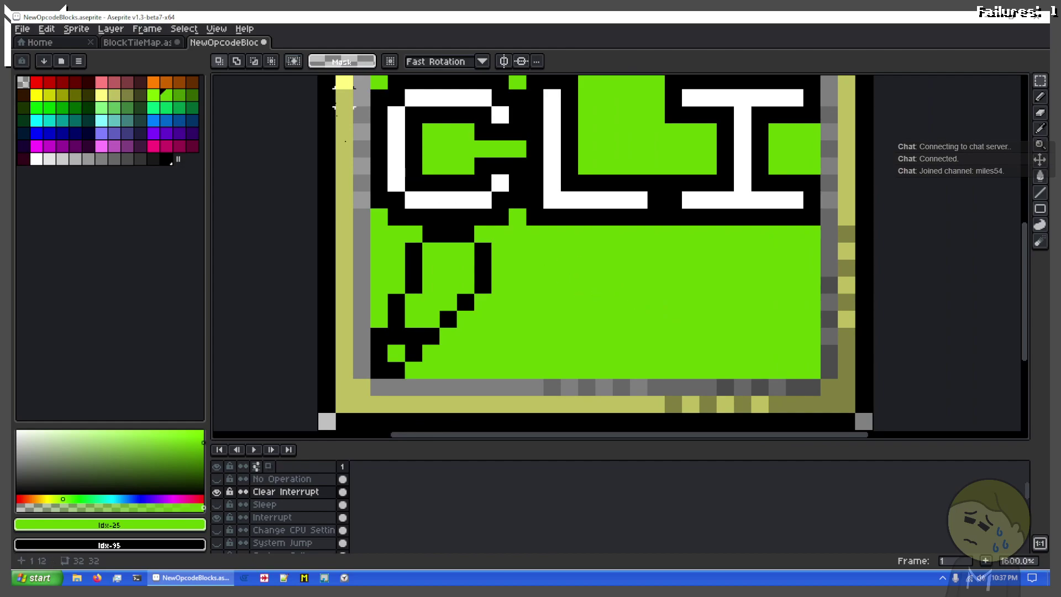
left_click(36, 95)
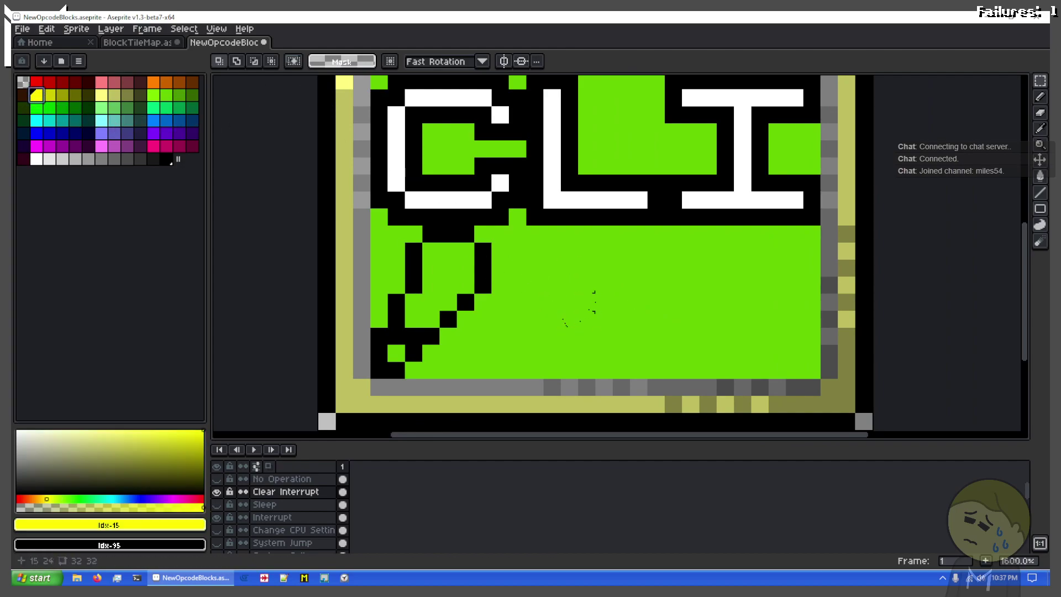
key("b")
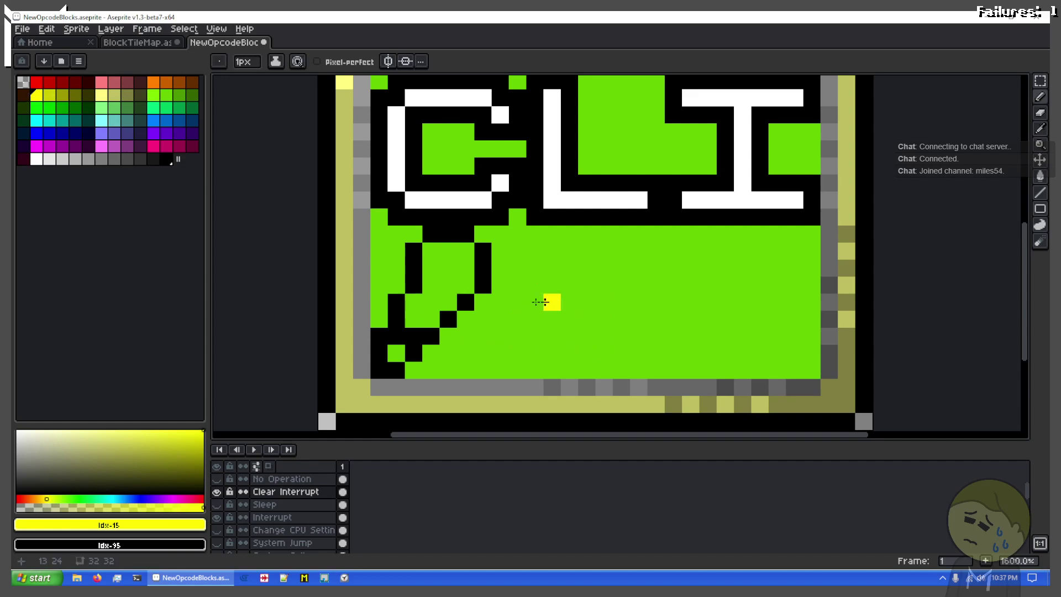
left_click(545, 301)
key("x")
scroll(541, 313, "up", 2)
left_click(562, 323)
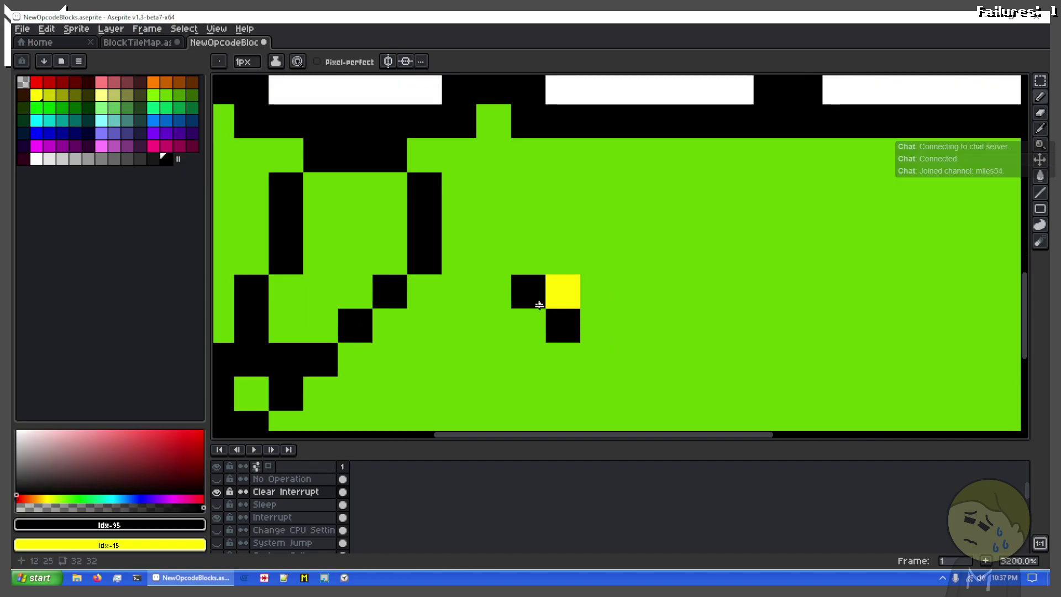
left_click(563, 257)
left_click(529, 257)
left_click(532, 321)
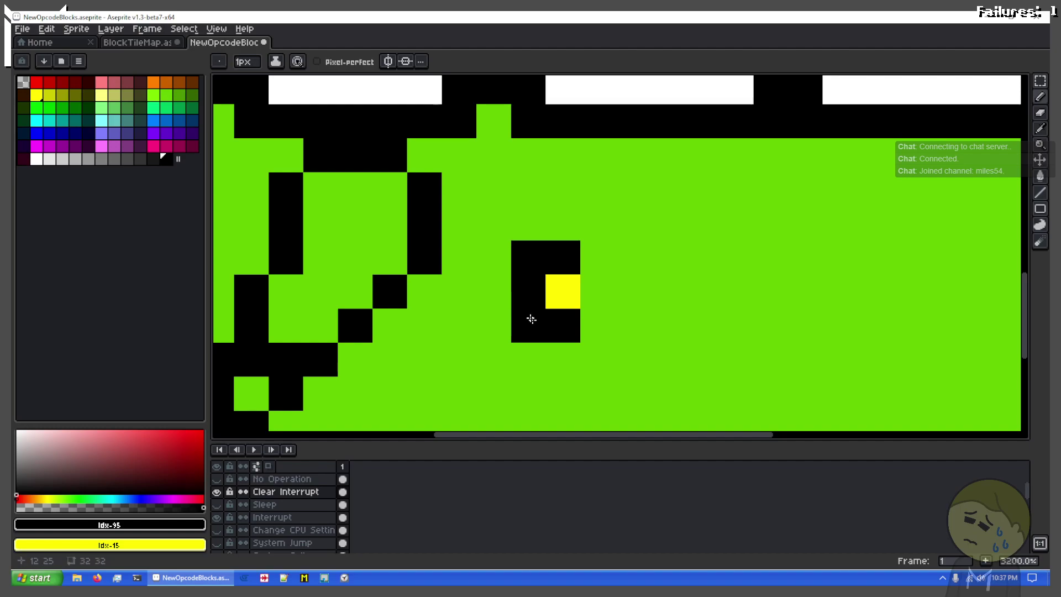
left_click(596, 325)
Select a 5 by 3 pixel area containing the outlined yellow dot and place two copies rightward at 5-pixel spacing
mouse_move(588, 304)
left_mouse_down()
mouse_move(590, 270)
mouse_move(541, 265)
mouse_move(608, 264)
mouse_move(470, 332)
left_mouse_up()
key("m")
left_click(542, 304)
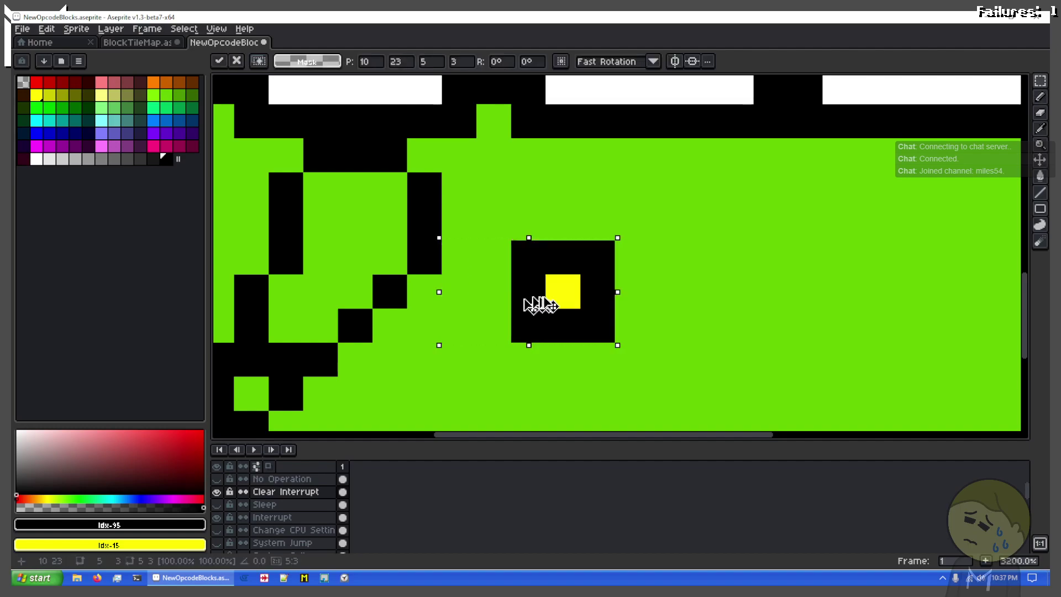
left_click_drag(544, 300, 718, 305)
key("ctrl+z")
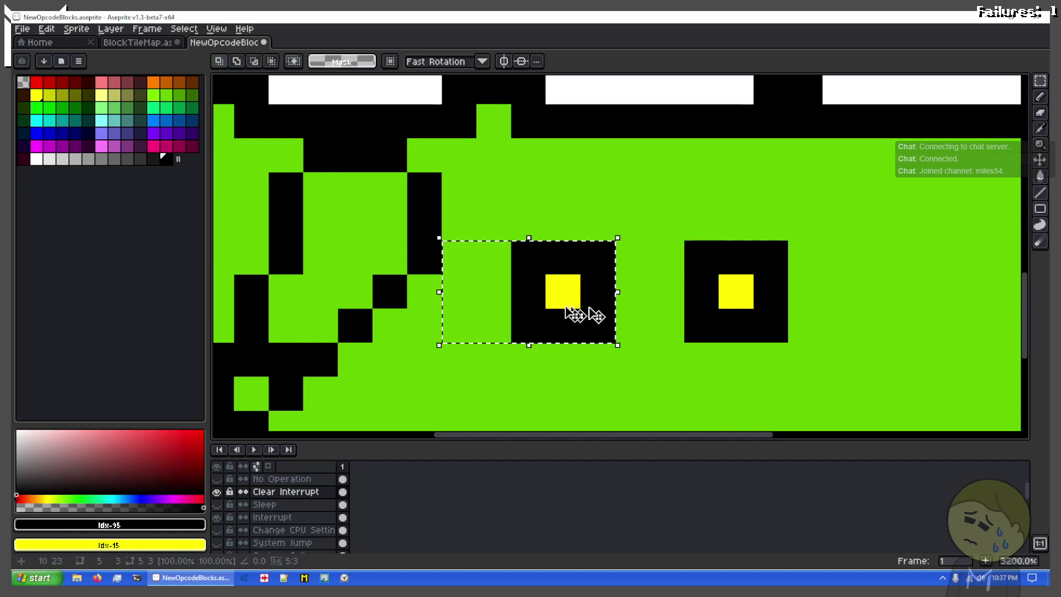
left_click_drag(539, 307, 887, 309)
left_click_drag(895, 369, 716, 288)
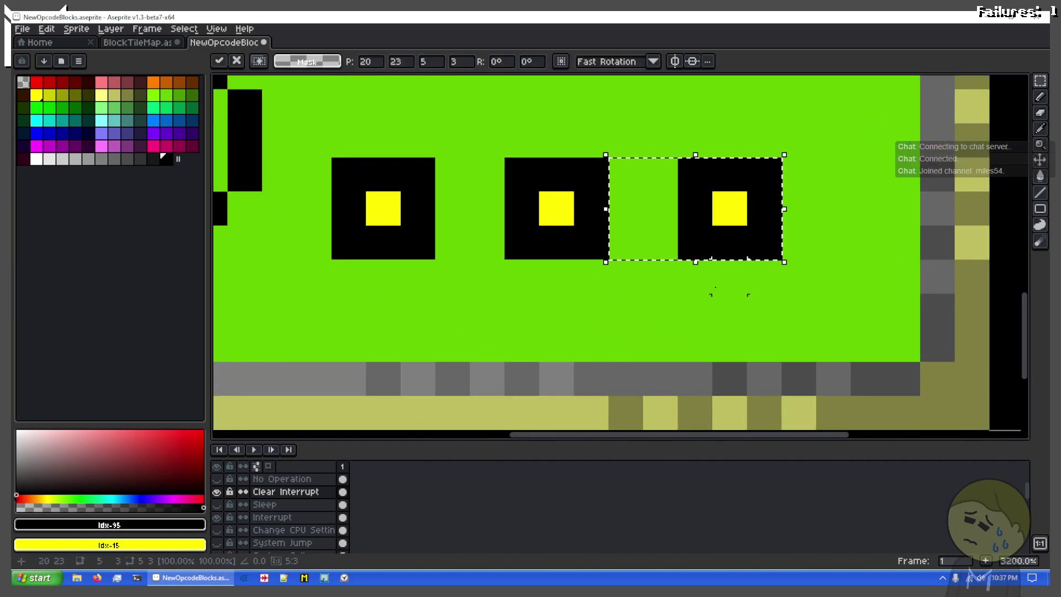
left_click(716, 287)
Shift the exclamation mark and the three dots 2 pixels right using a 24 by 9 pixel selection, and deselect
scroll(580, 293, "down", 4)
left_click_drag(674, 242, 715, 229)
scroll(727, 276, "up", 2)
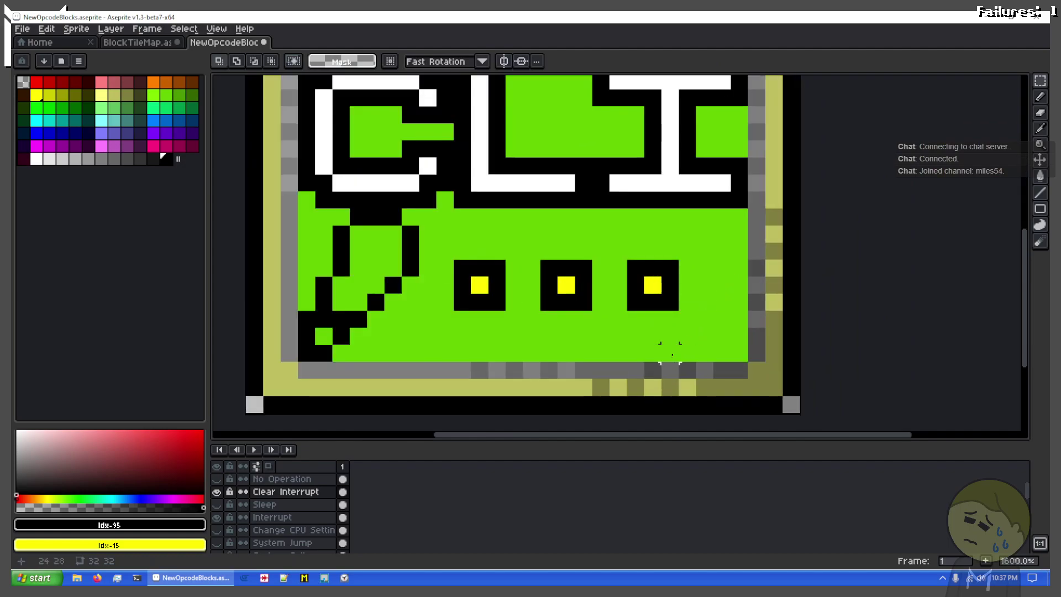
left_click_drag(670, 353, 264, 208)
key("Right")
key("Right")
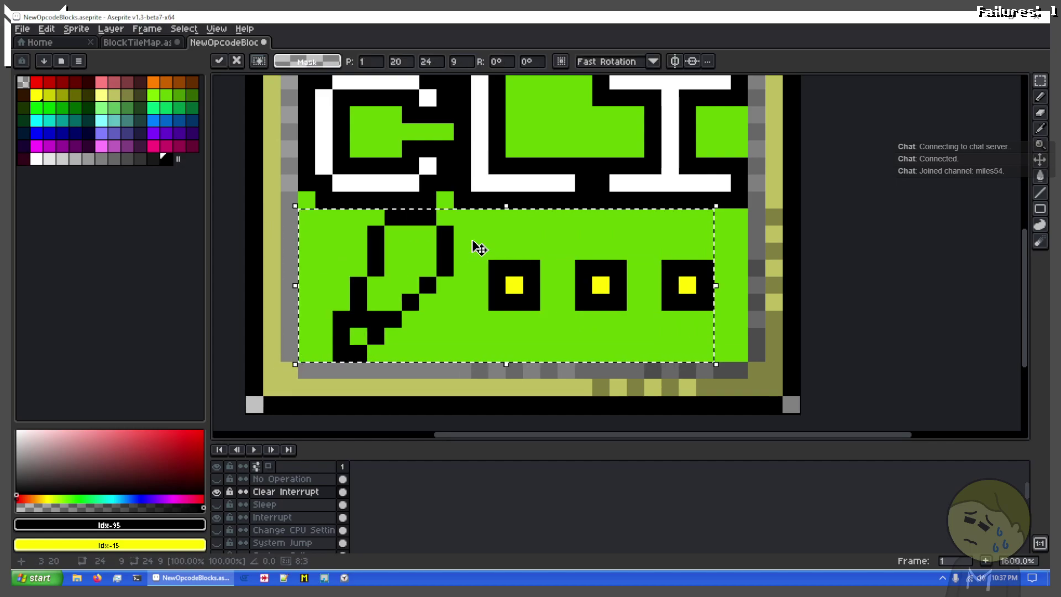
key("Return")
key("Right")
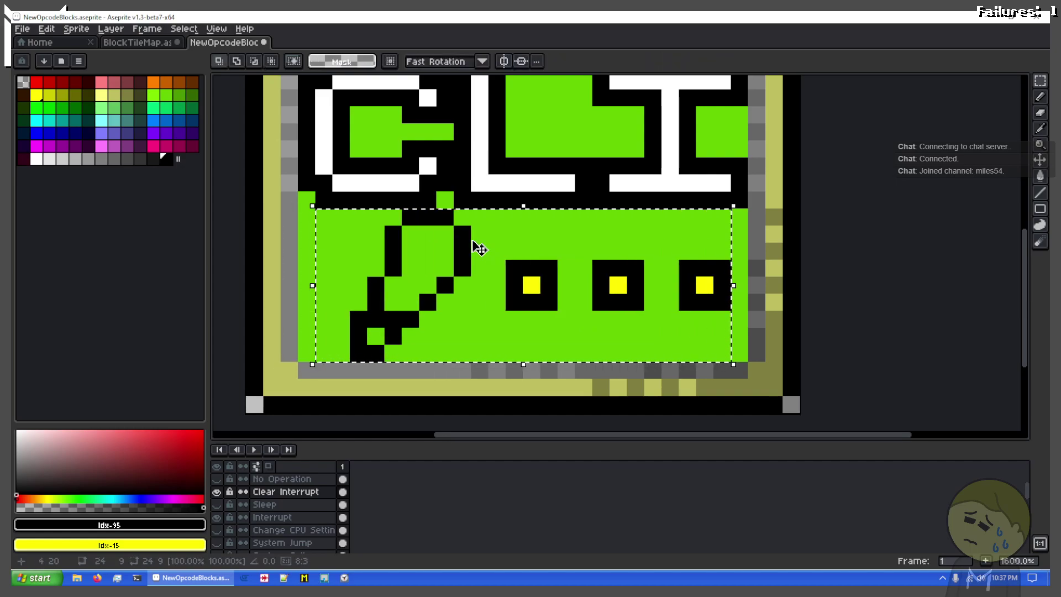
key("Left")
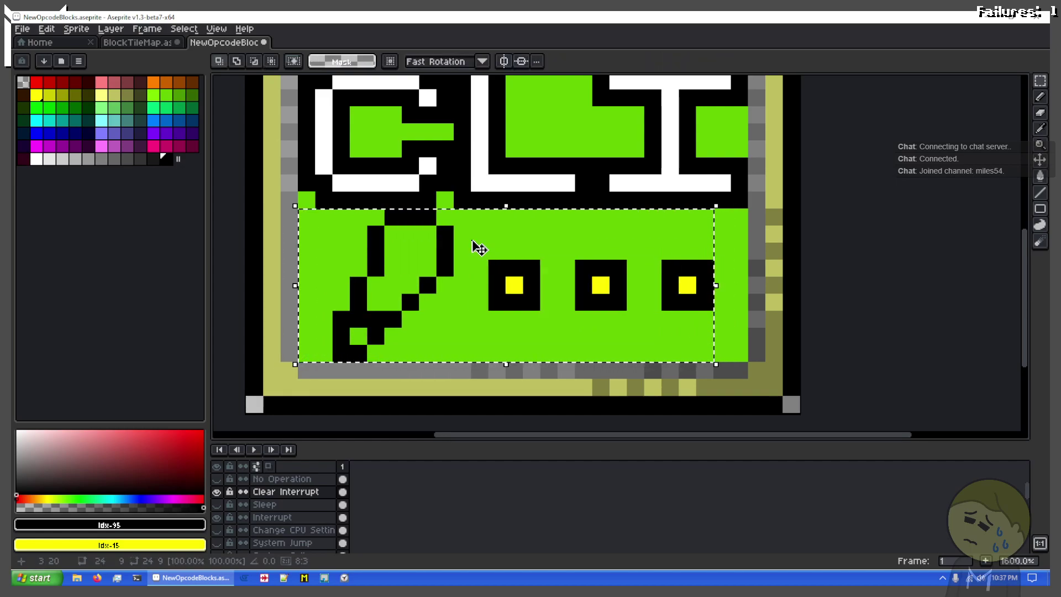
key("ctrl+d")
Save the sprite, copy the whole CLI block and paste it into BlockTileMap at 64, 64, beside the SLP tile
scroll(475, 246, "down", 4)
scroll(465, 240, "up", 3)
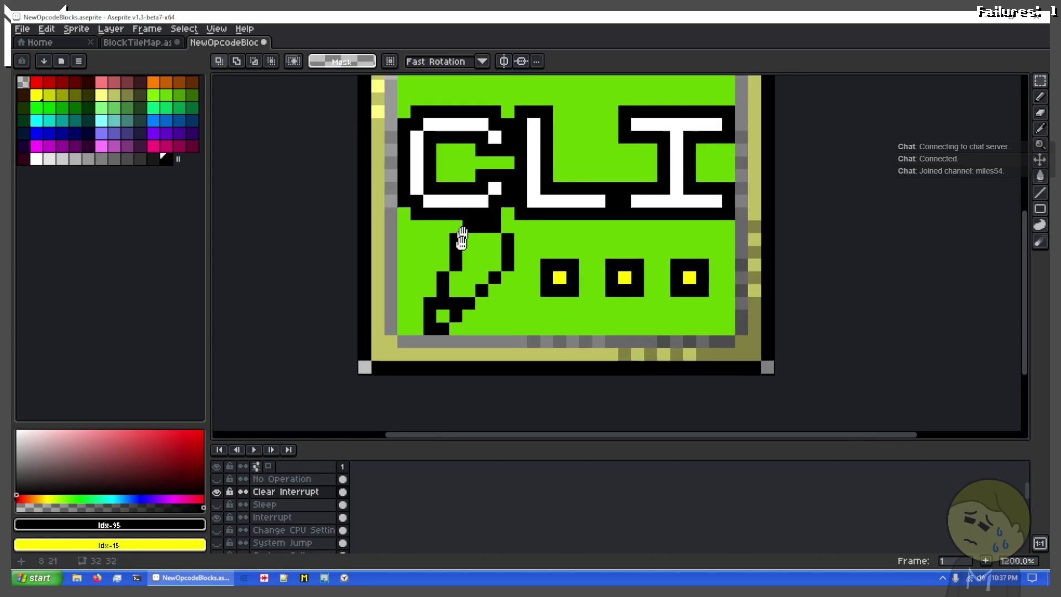
left_click_drag(462, 238, 449, 285)
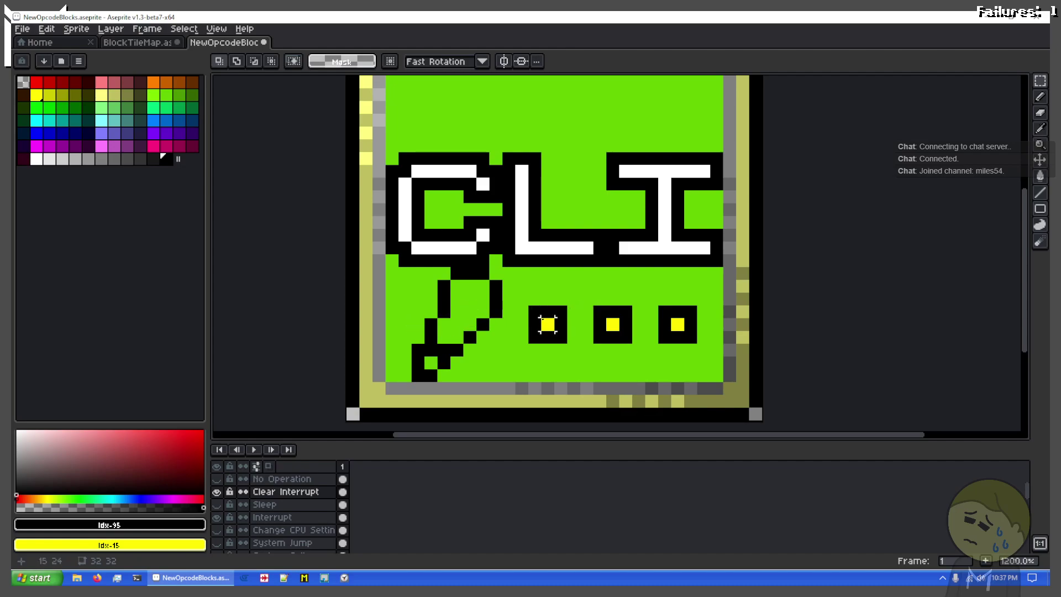
scroll(703, 324, "down", 3)
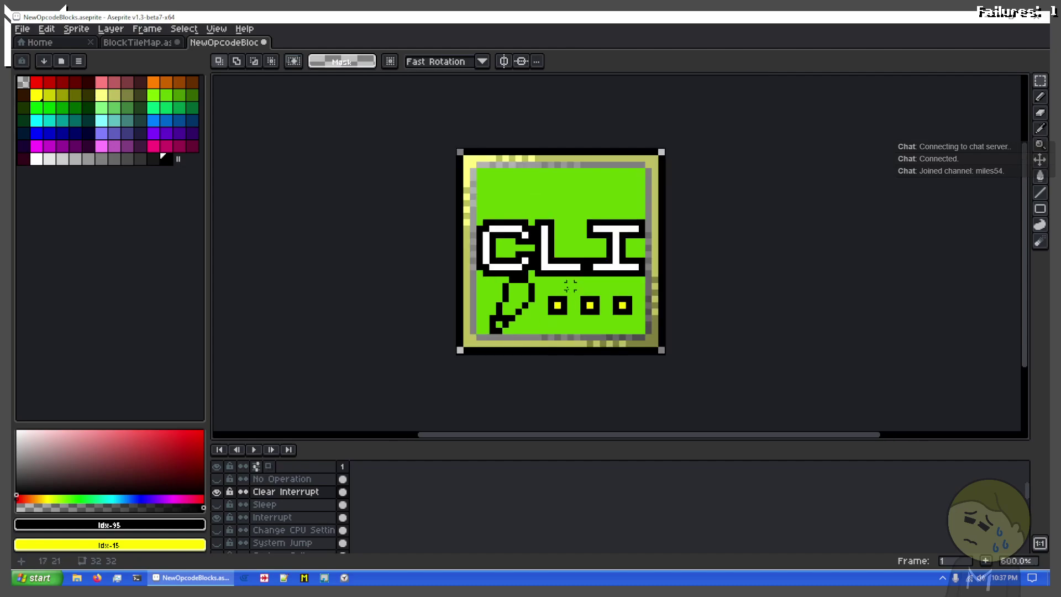
scroll(571, 285, "up", 1)
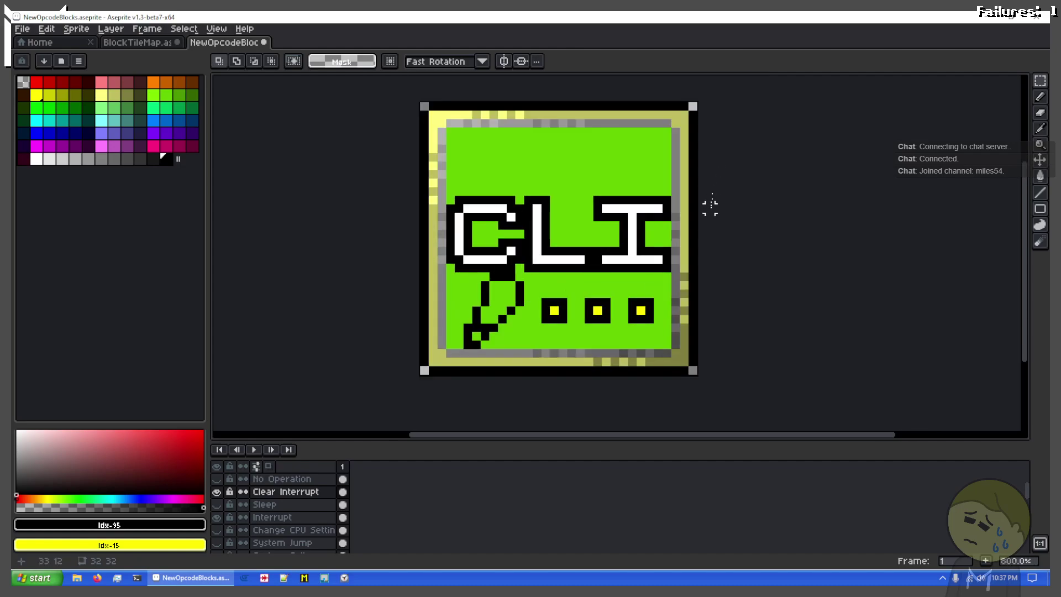
key("ctrl+a")
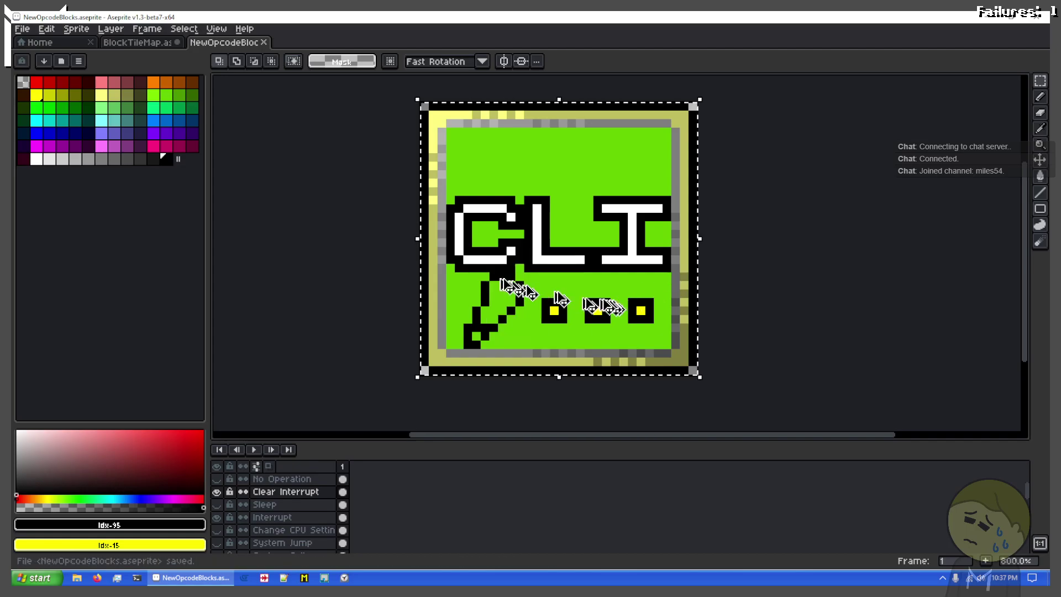
left_click(157, 44)
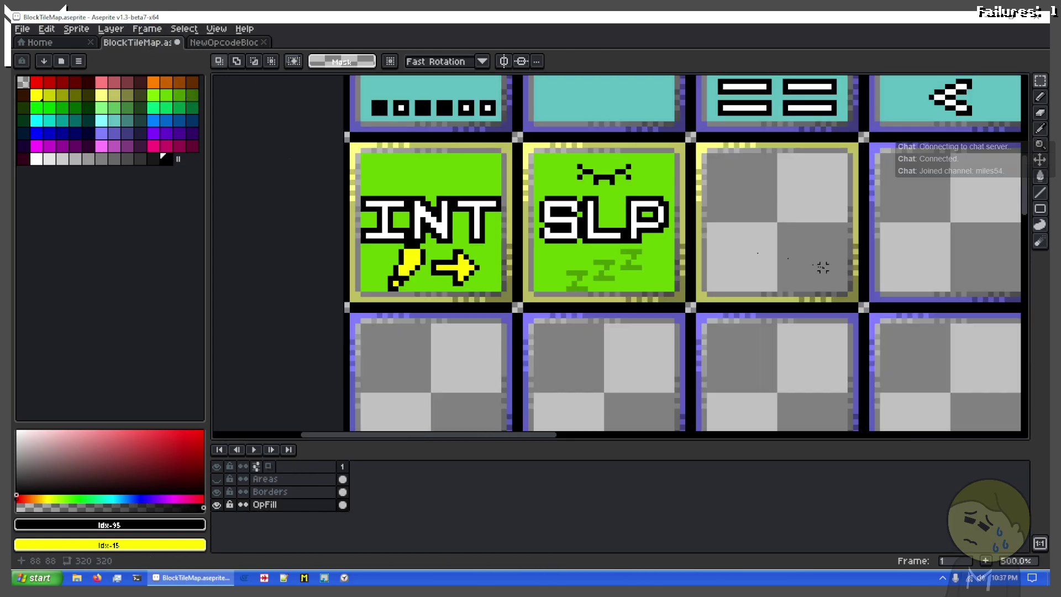
left_click_drag(823, 267, 667, 268)
key("ctrl+v")
left_click_drag(298, 263, 639, 236)
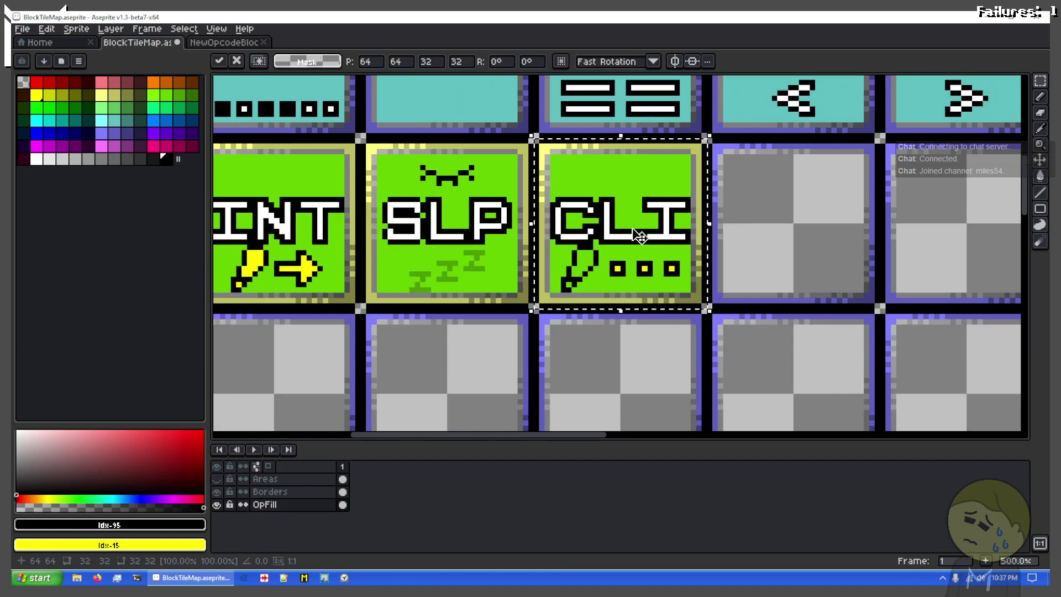
key("ctrl+d")
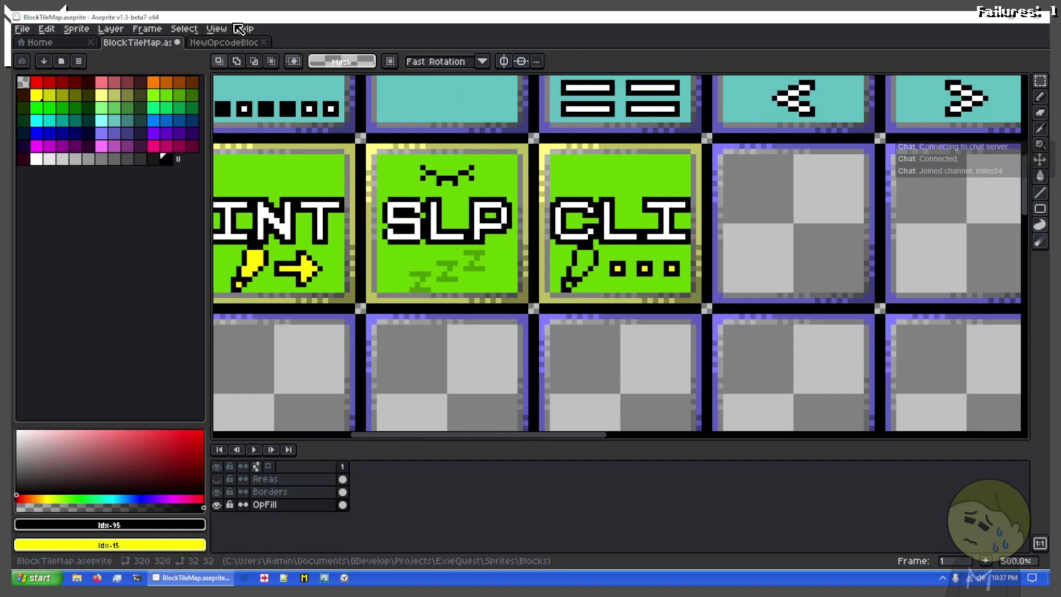
Return to NewOpcodeBlocks and create a new layer named Compare above the Clear Interrupt layer
left_click(220, 43)
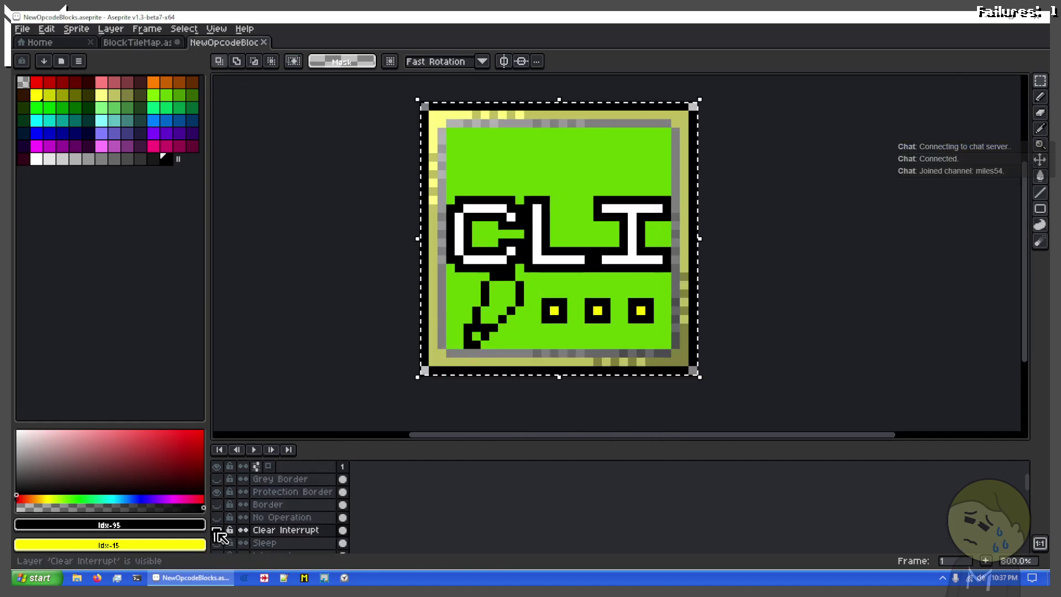
right_click(284, 531)
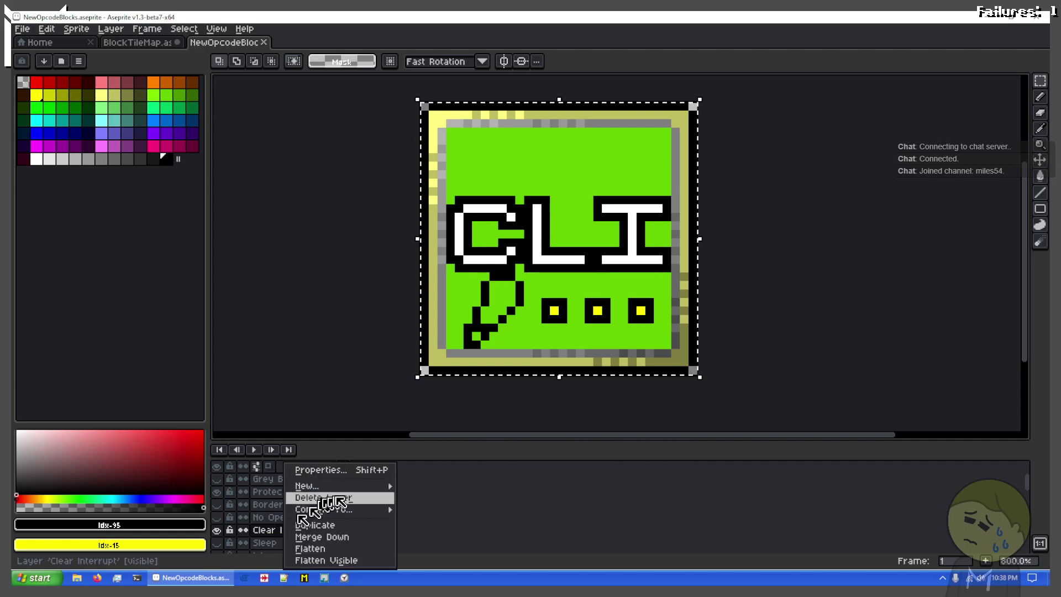
mouse_move(377, 490)
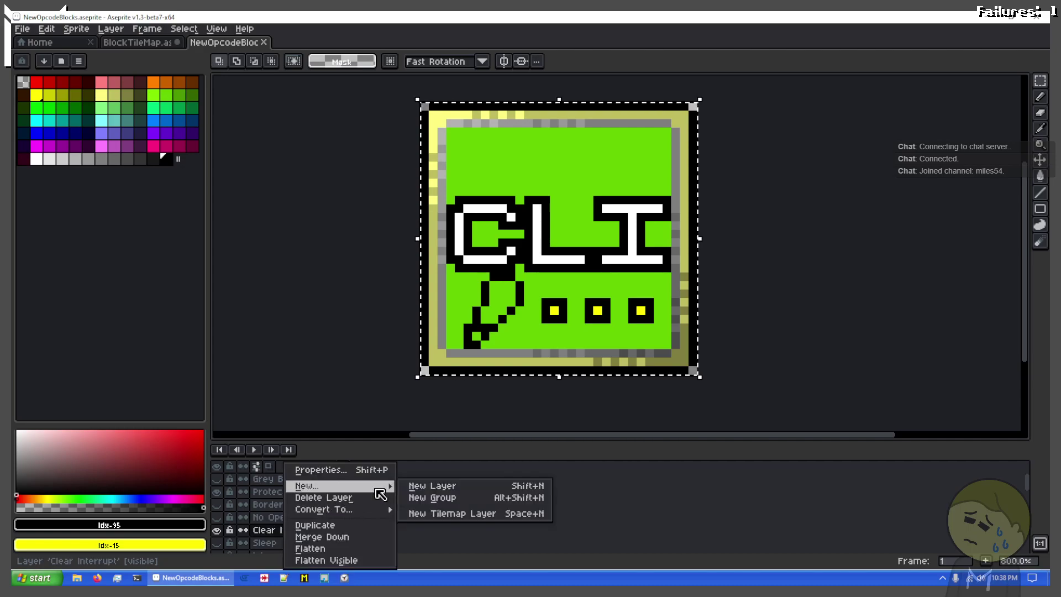
left_click(470, 490)
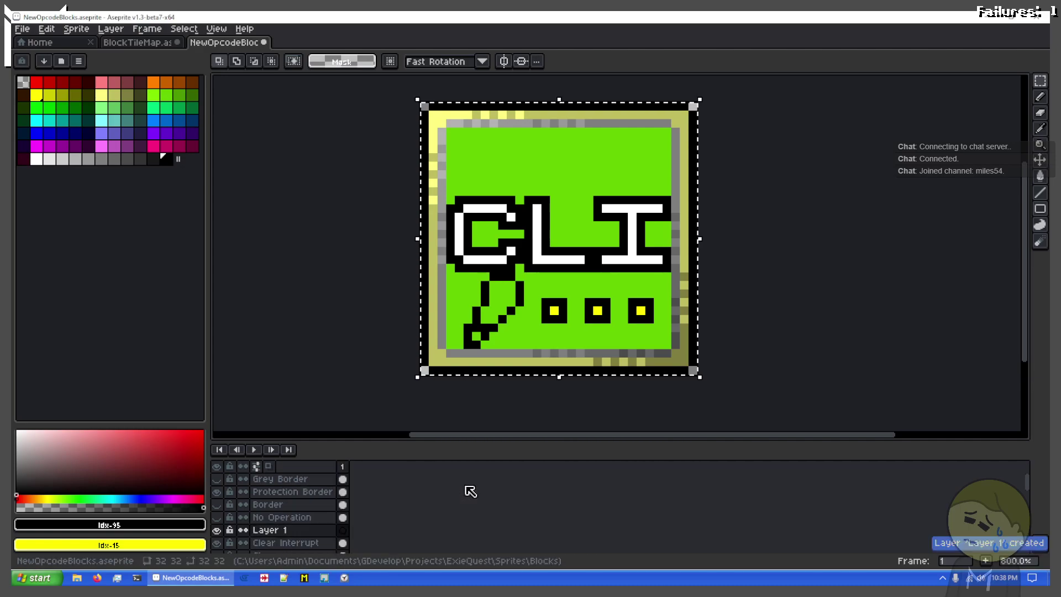
double_click(303, 536)
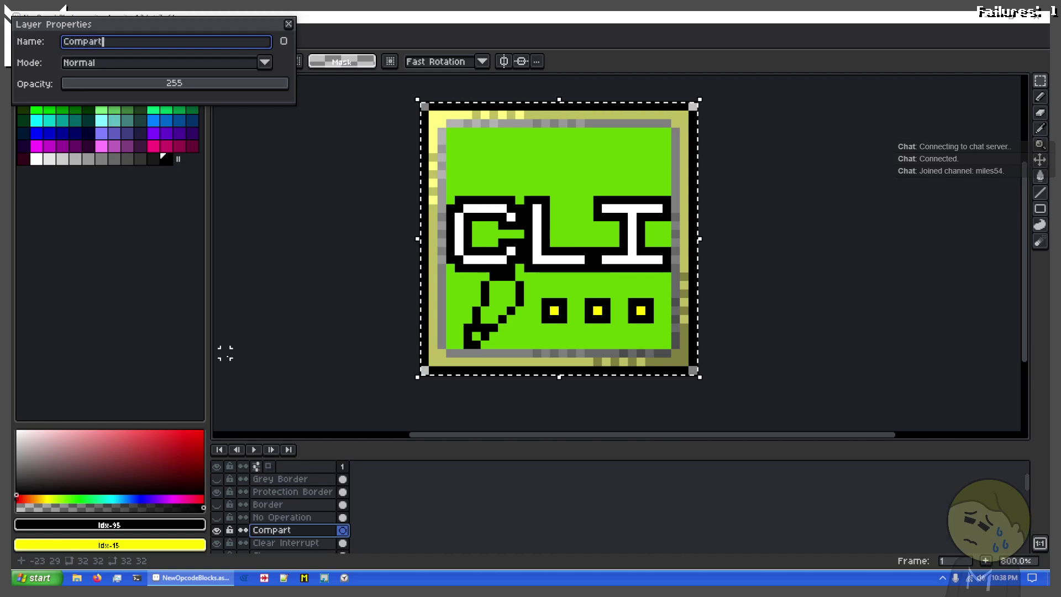
key("Return")
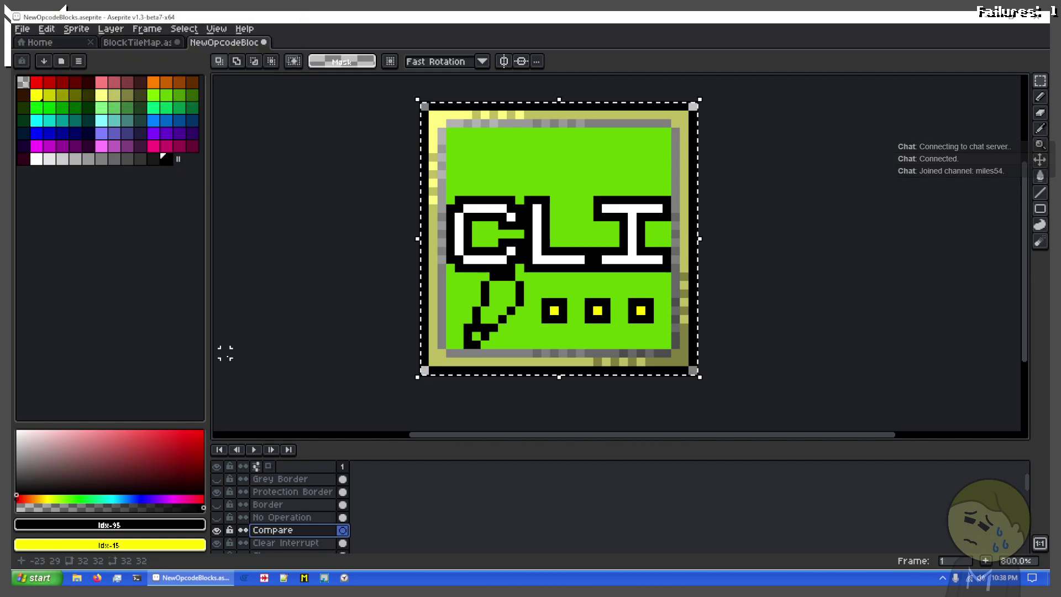
Hide the Clear Interrupt and Interrupt layers below Compare and clear the selection
left_click(218, 546)
scroll(232, 535, "down", 3)
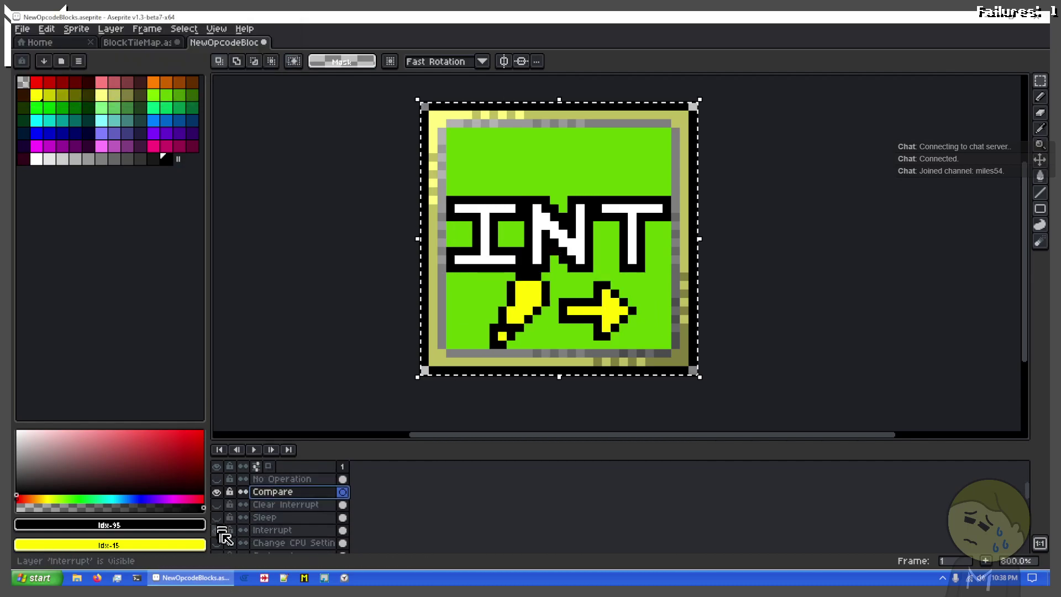
left_click(218, 532)
left_click(384, 106)
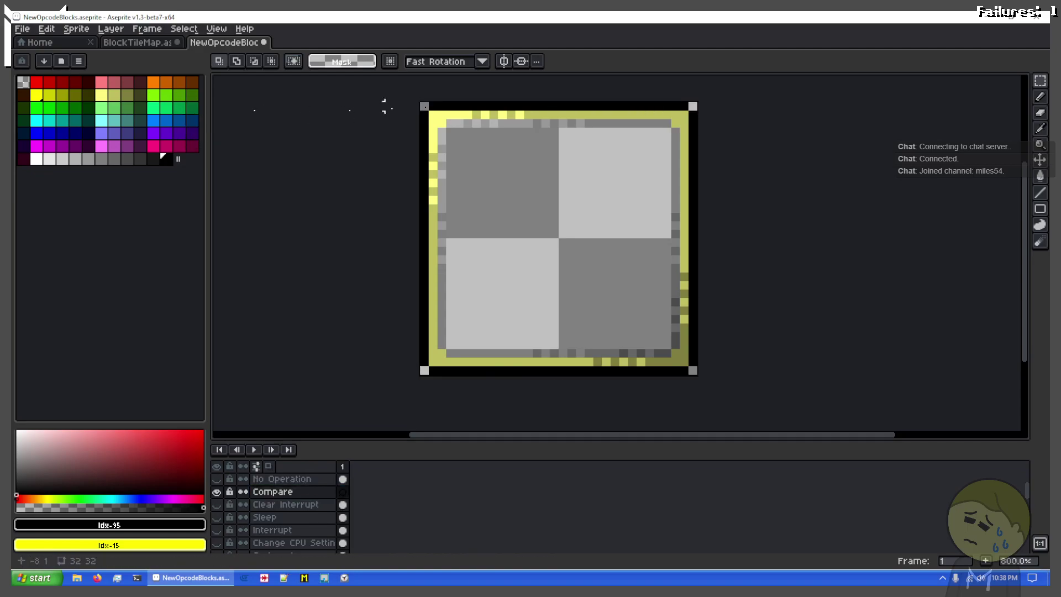
Fill the 30 by 30 pixel area inside the outer frame on the Compare layer with teal palette color 49, and deselect
left_click_drag(438, 112, 686, 363)
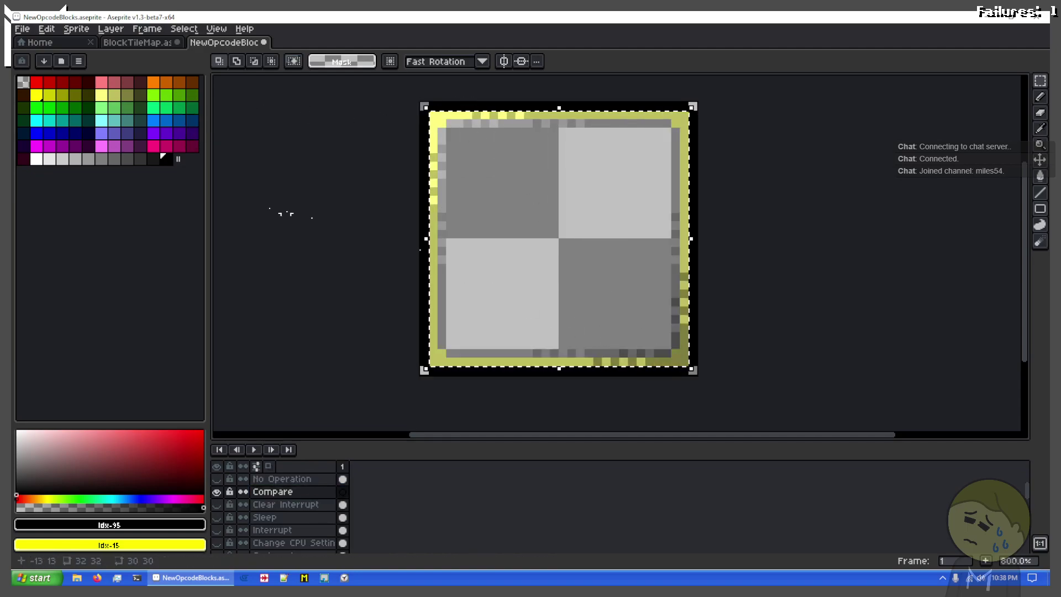
left_click(115, 120)
key("Delete")
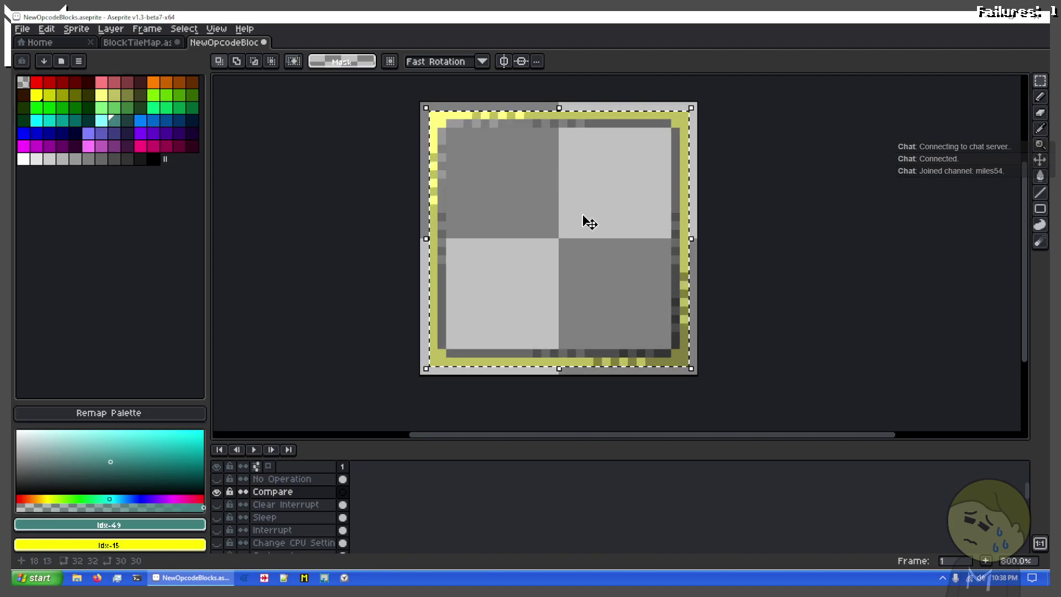
key("ctrl+z")
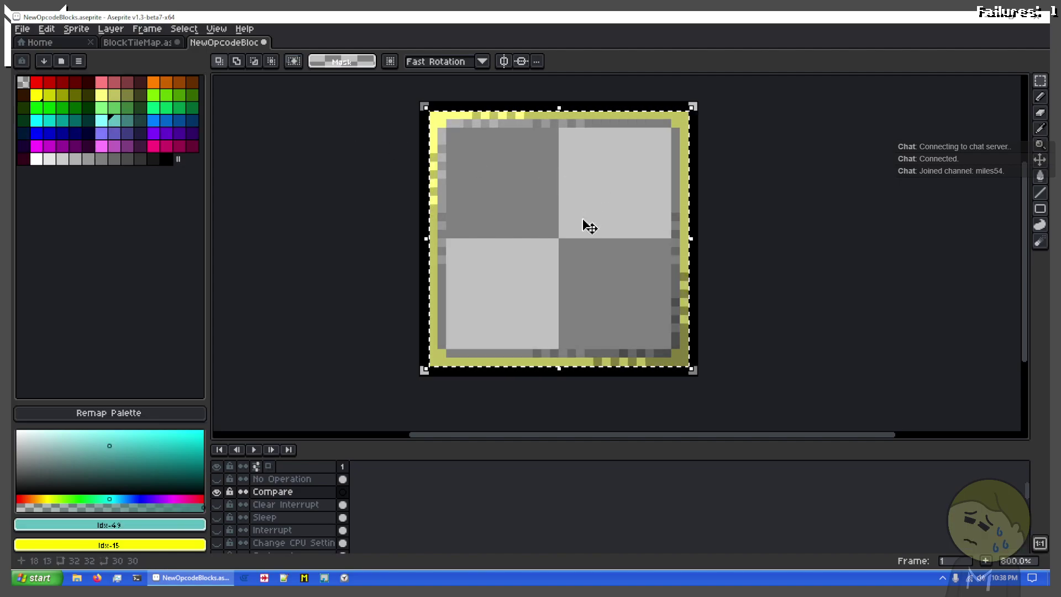
key("f")
key("ctrl+d")
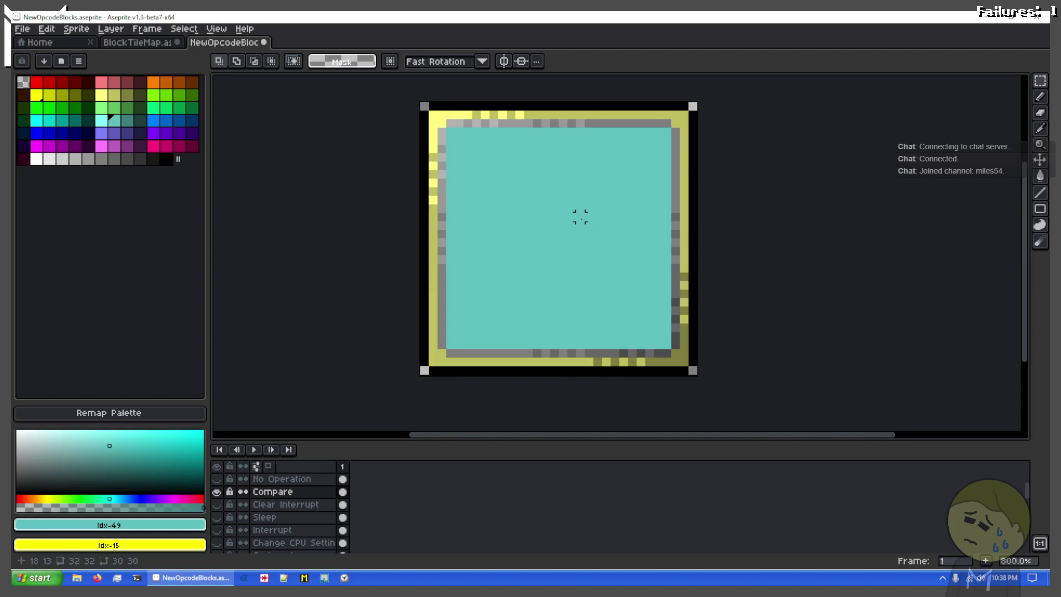
Look through the opcode layers for existing lettering to reuse on the Compare block
scroll(531, 258, "up", 1)
left_click_drag(539, 248, 501, 336)
scroll(386, 216, "up", 1)
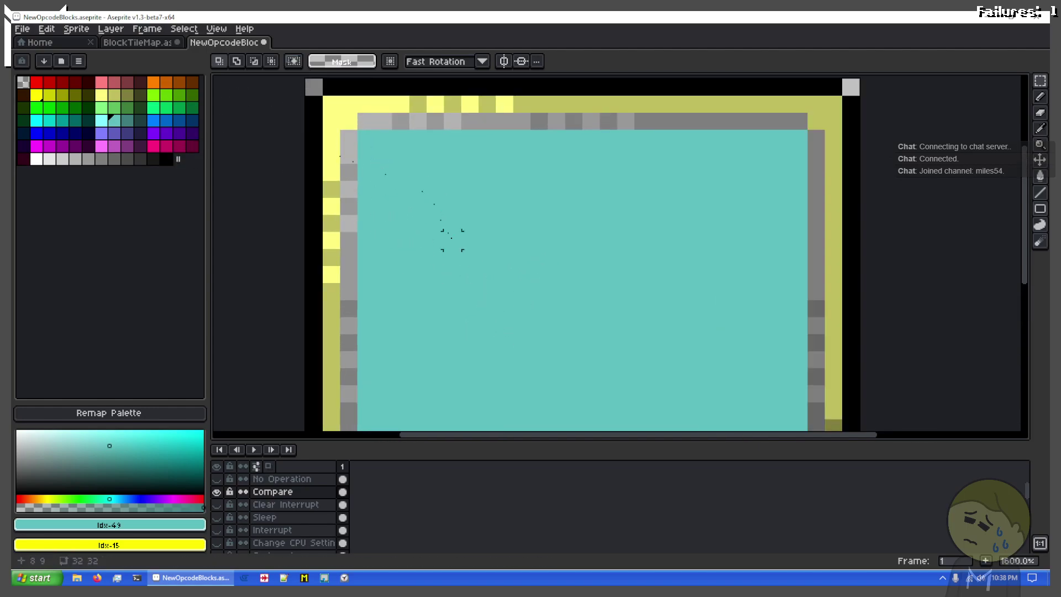
left_click_drag(435, 343, 442, 231)
scroll(442, 226, "down", 1)
left_click_drag(546, 252, 529, 290)
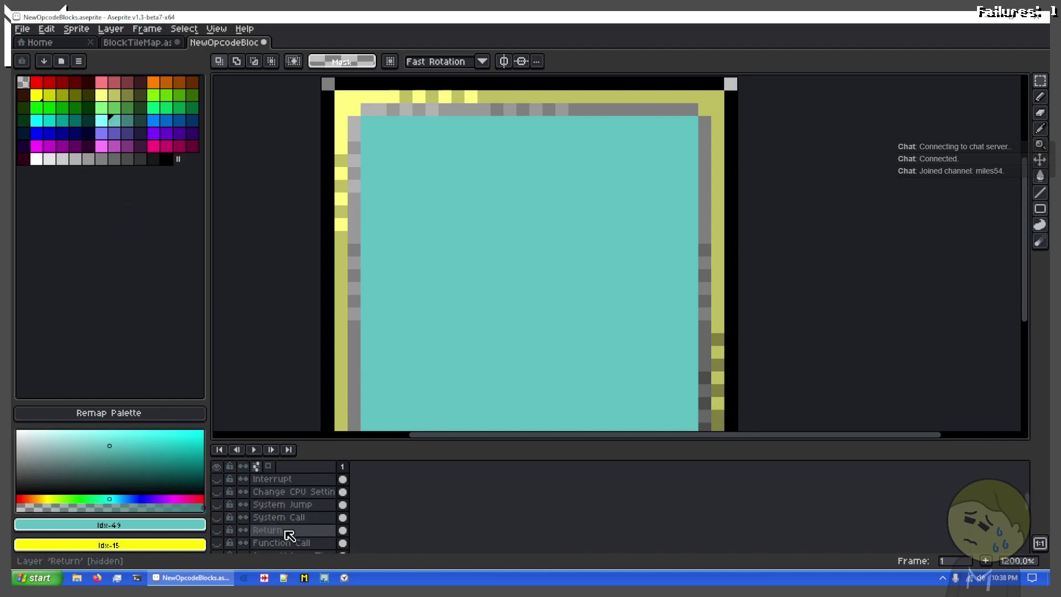
scroll(271, 529, "down", 5)
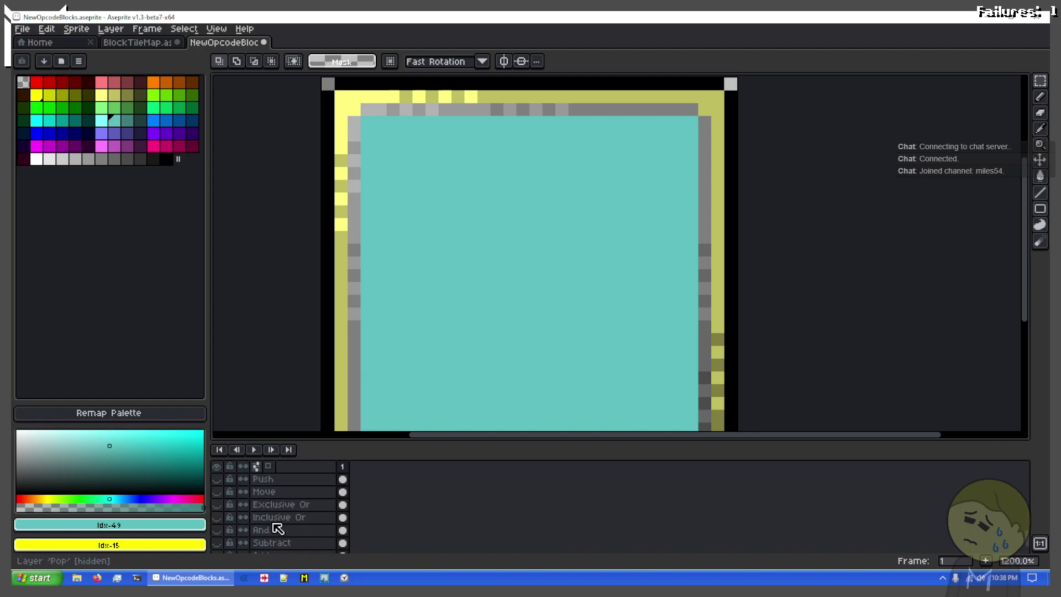
scroll(277, 526, "up", 5)
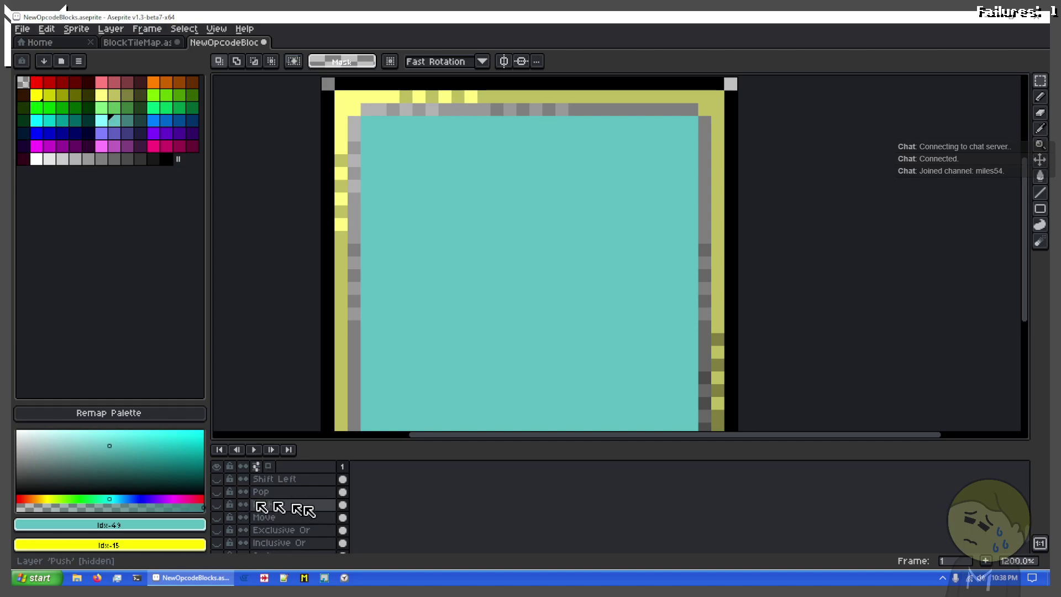
scroll(302, 512, "down", 2)
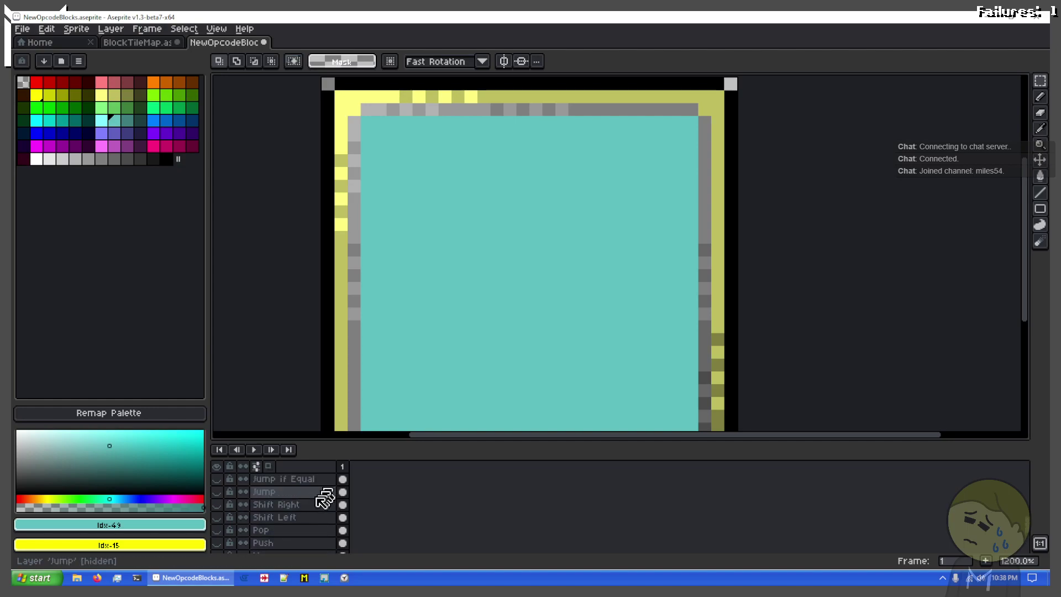
scroll(302, 500, "up", 5)
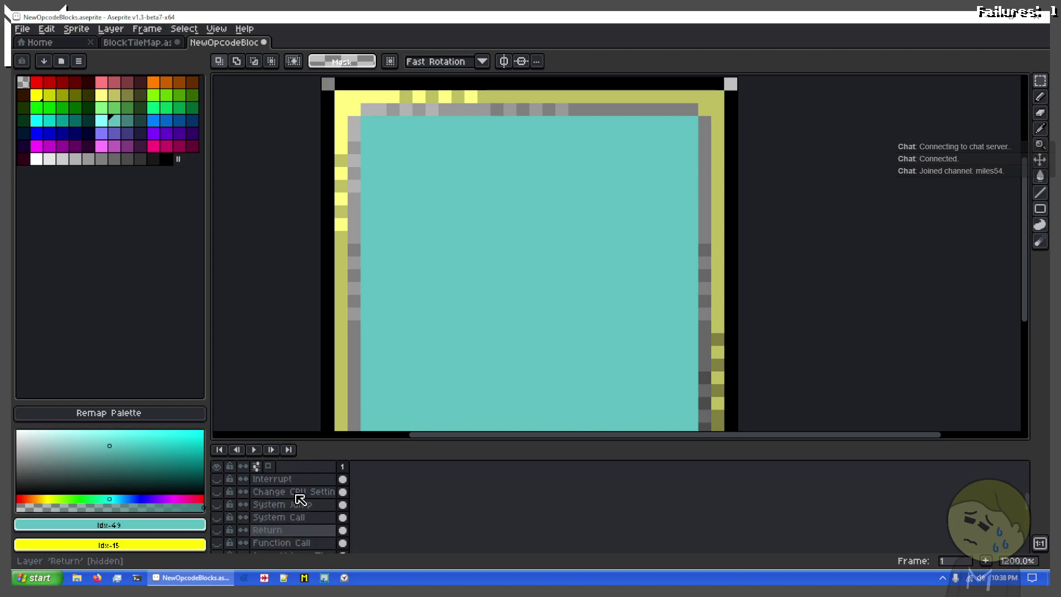
scroll(235, 523, "up", 3)
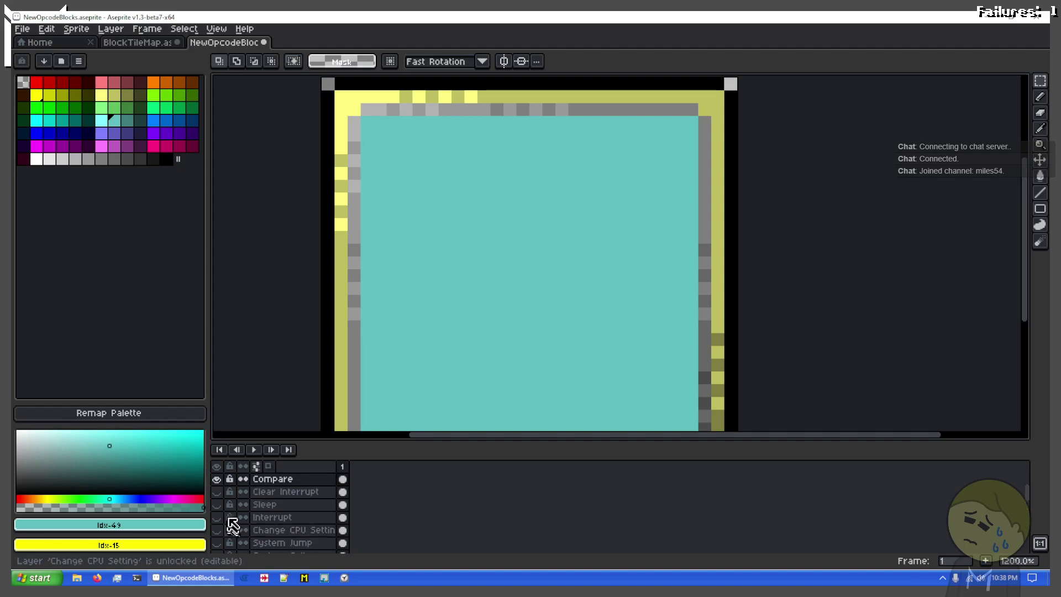
Show Clear Interrupt instead of Compare and select its outlined letter C, 9 by 9 pixels, leaving out the green background
left_click(217, 506)
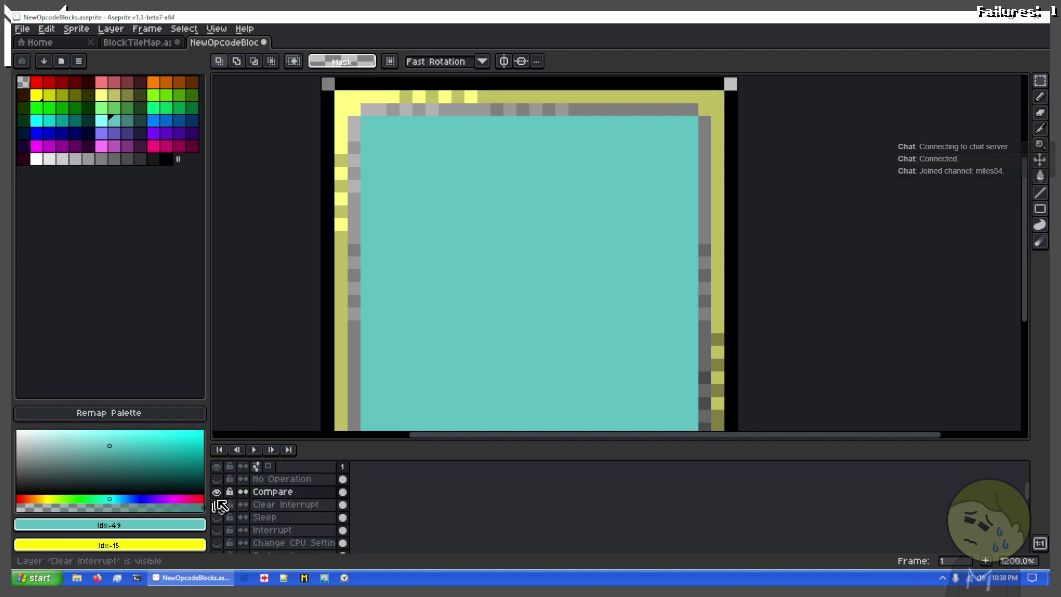
left_click(217, 492)
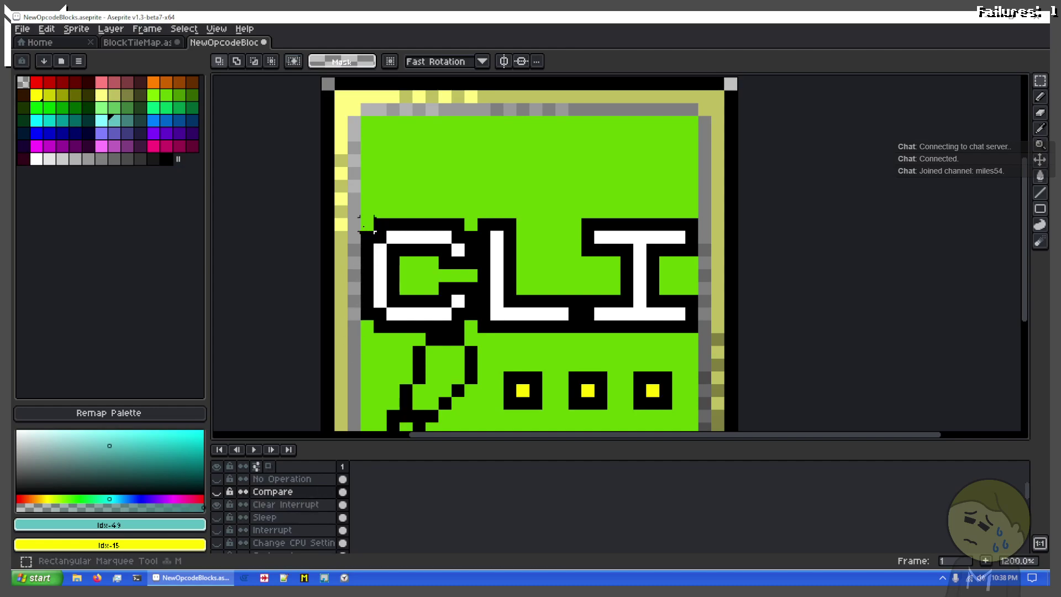
left_click_drag(362, 219, 479, 334)
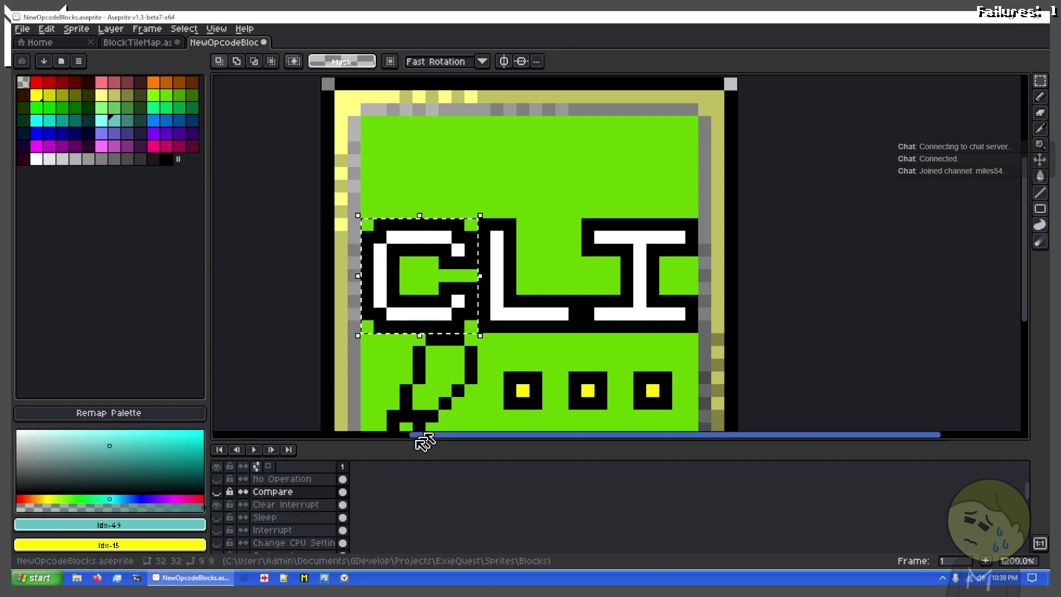
key("ctrl+d")
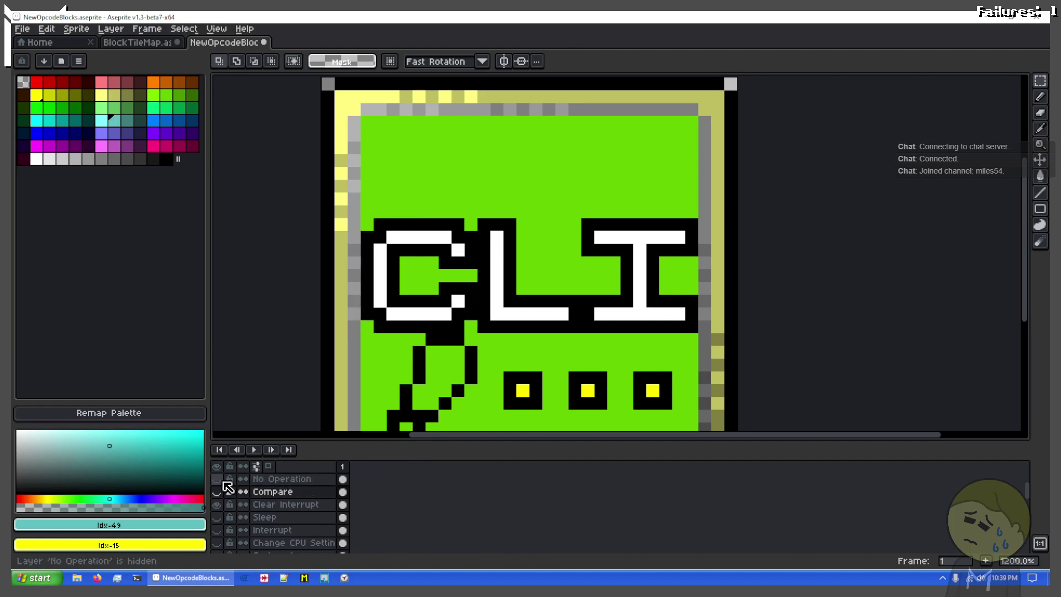
left_click(279, 505)
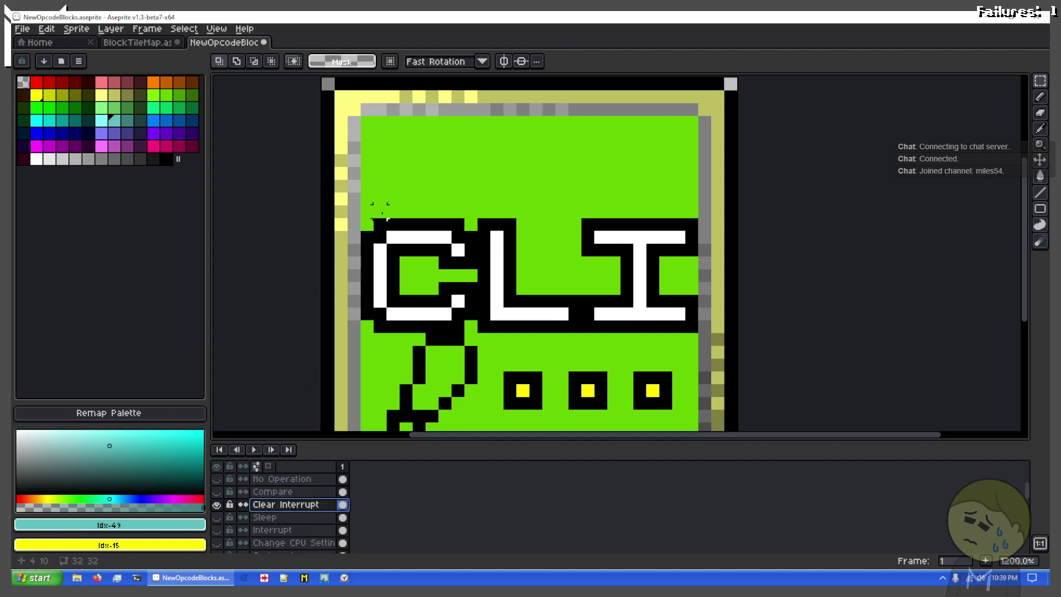
left_click_drag(380, 225, 402, 335)
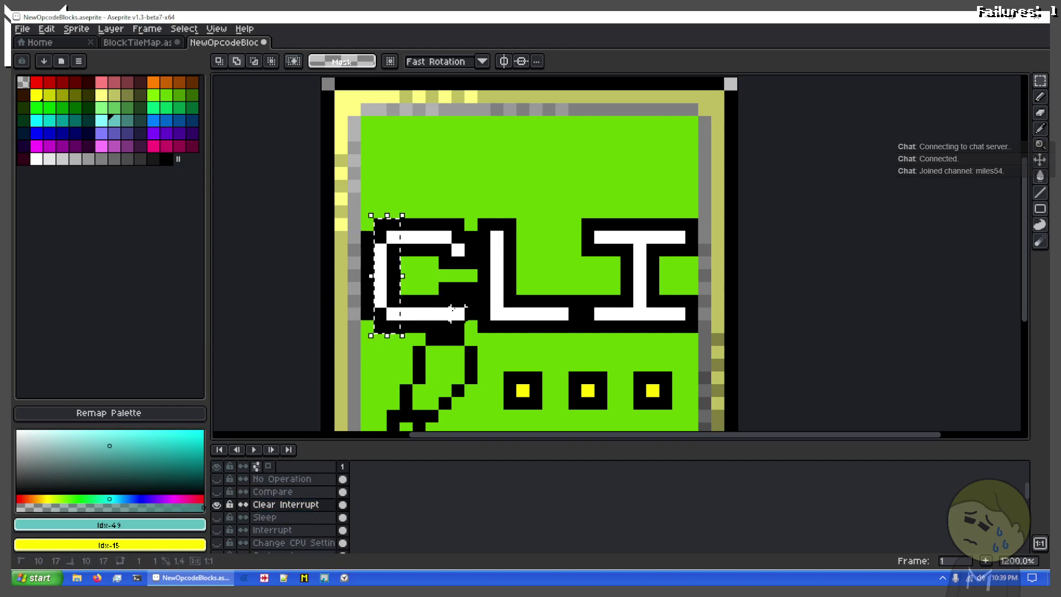
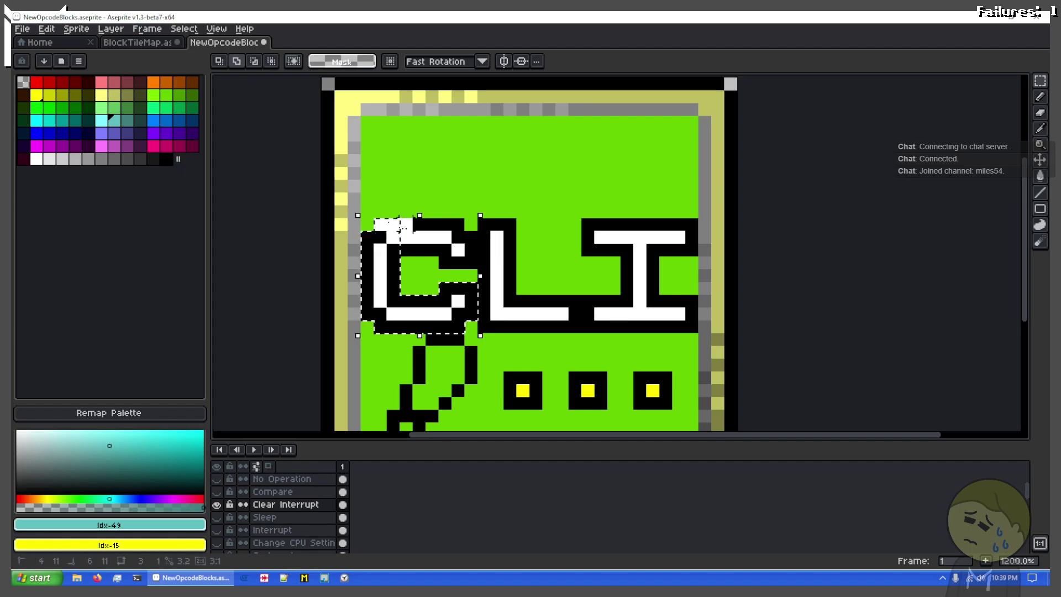
left_click_drag(406, 225, 445, 262)
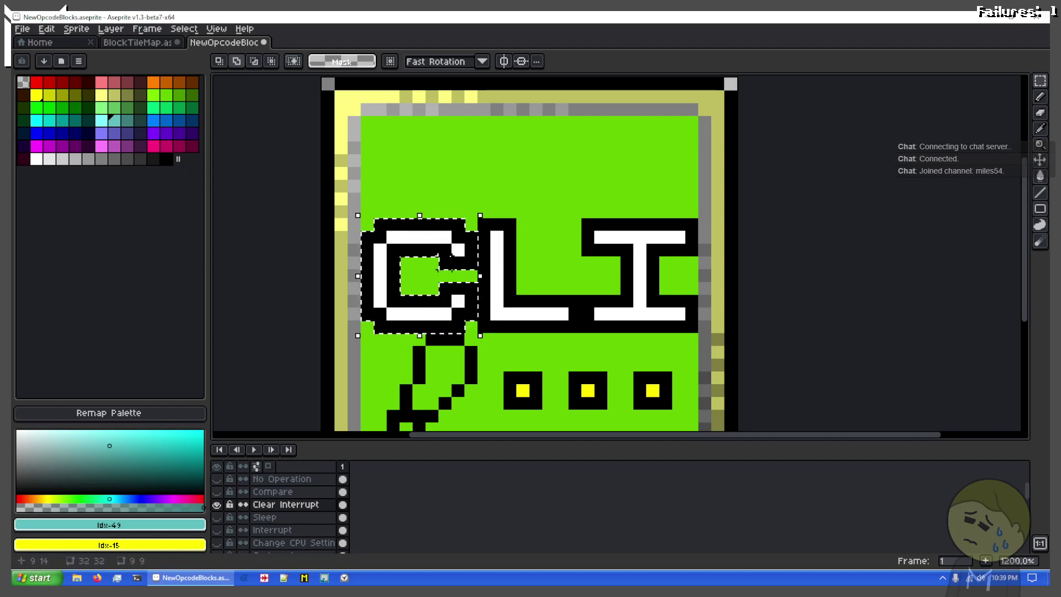
Copy the selected letter C onto the visible Compare layer at 3, 11 and deselect
left_click(288, 492)
left_click(216, 492)
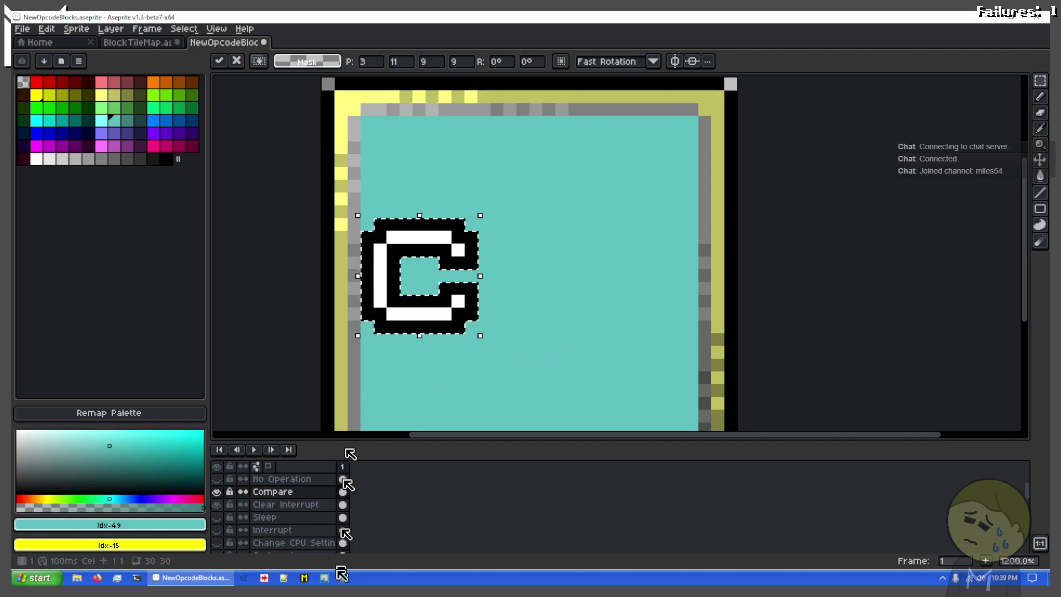
key("ctrl+d")
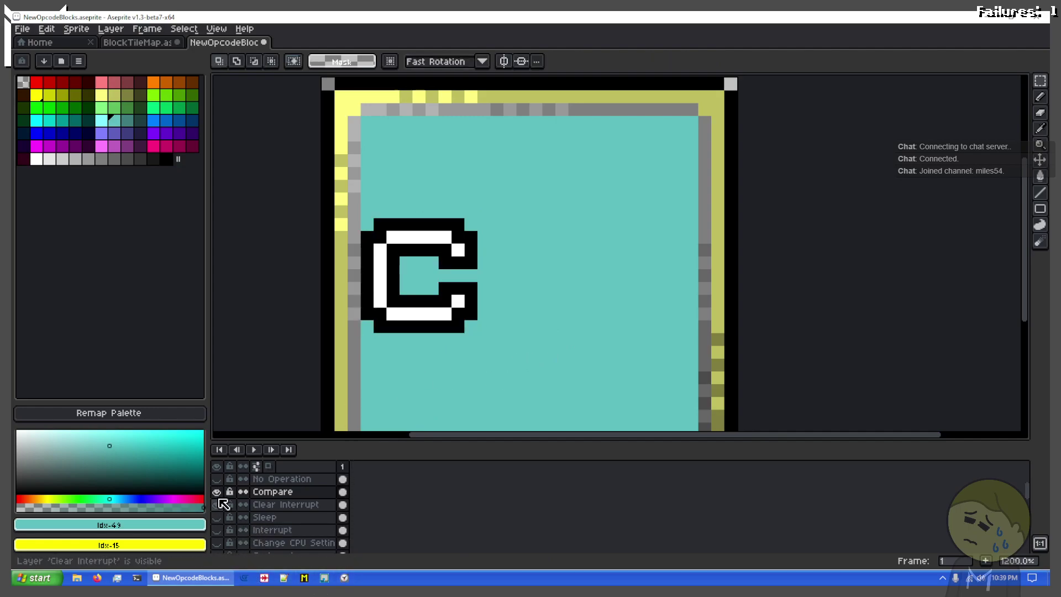
Hide the Compare and Clear Interrupt layers and show the System Jump layer with the SJP lettering
left_click(219, 504)
scroll(224, 506, "down", 1)
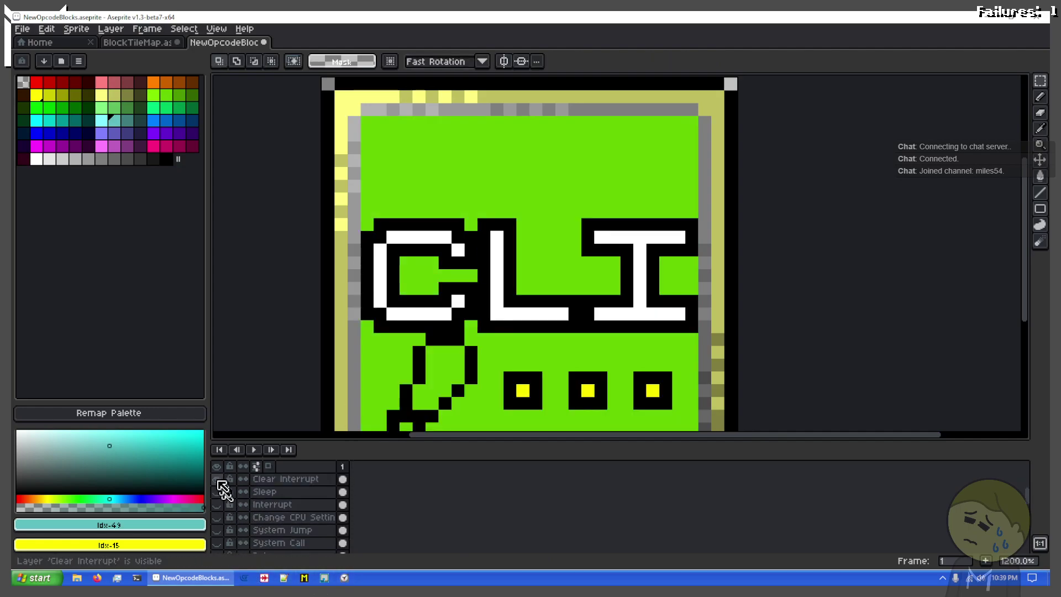
left_click(219, 481)
scroll(230, 497, "down", 1)
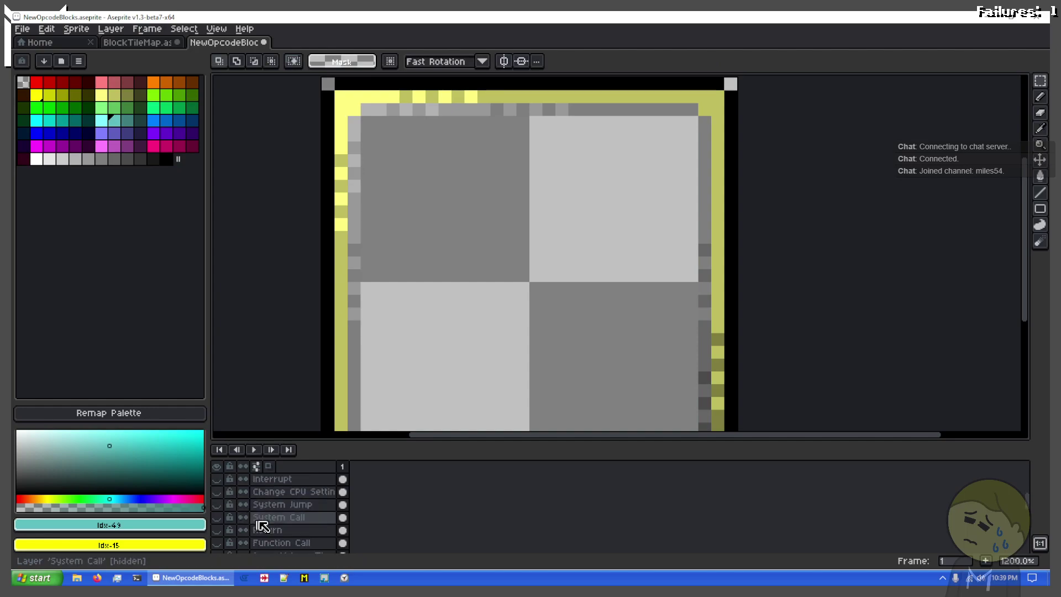
left_click(221, 515)
scroll(222, 509, "down", 1)
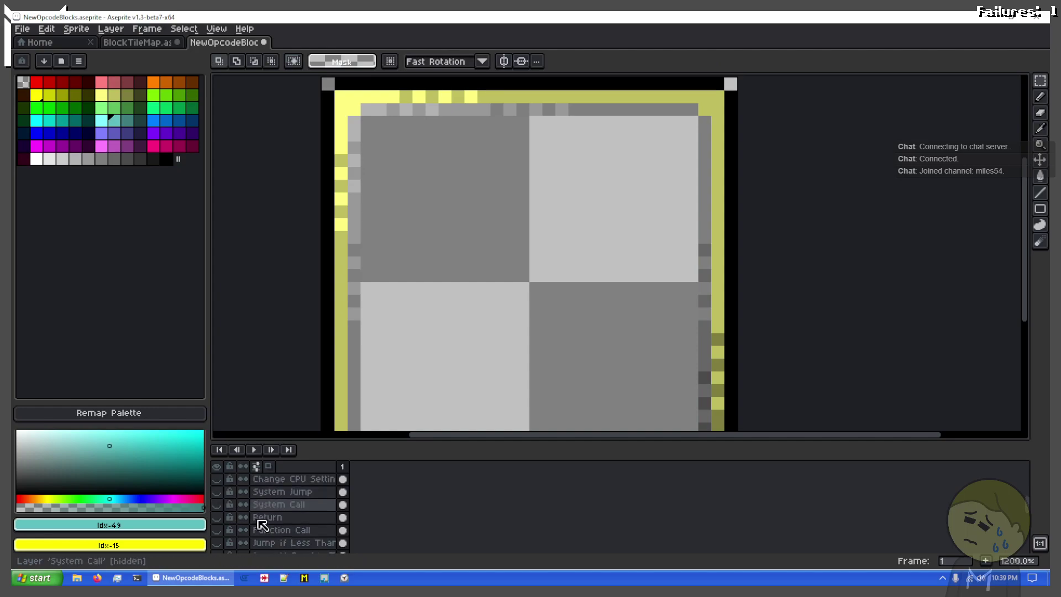
left_click(220, 493)
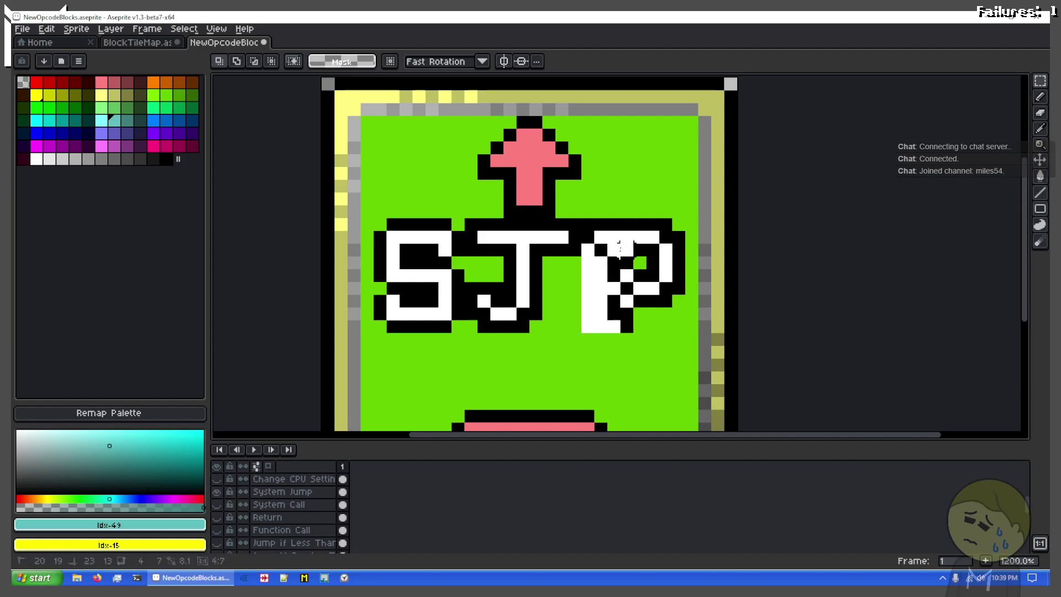
Select the outlined letter P of the SJP lettering, 8 by 9 pixels, leaving out the green background
left_click_drag(612, 228, 612, 227)
scroll(304, 495, "down", 14)
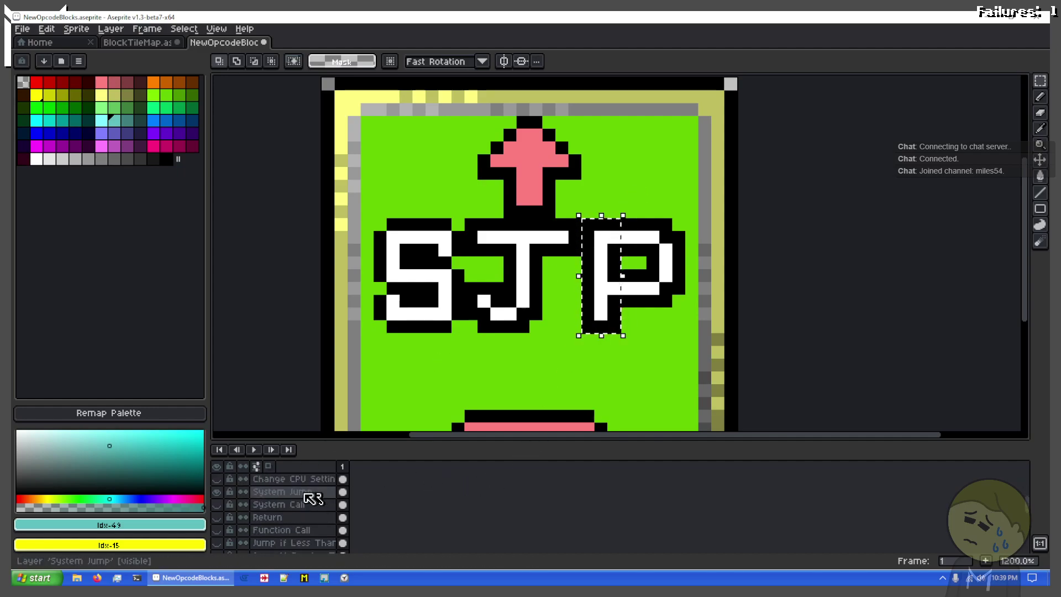
scroll(288, 493, "up", 6)
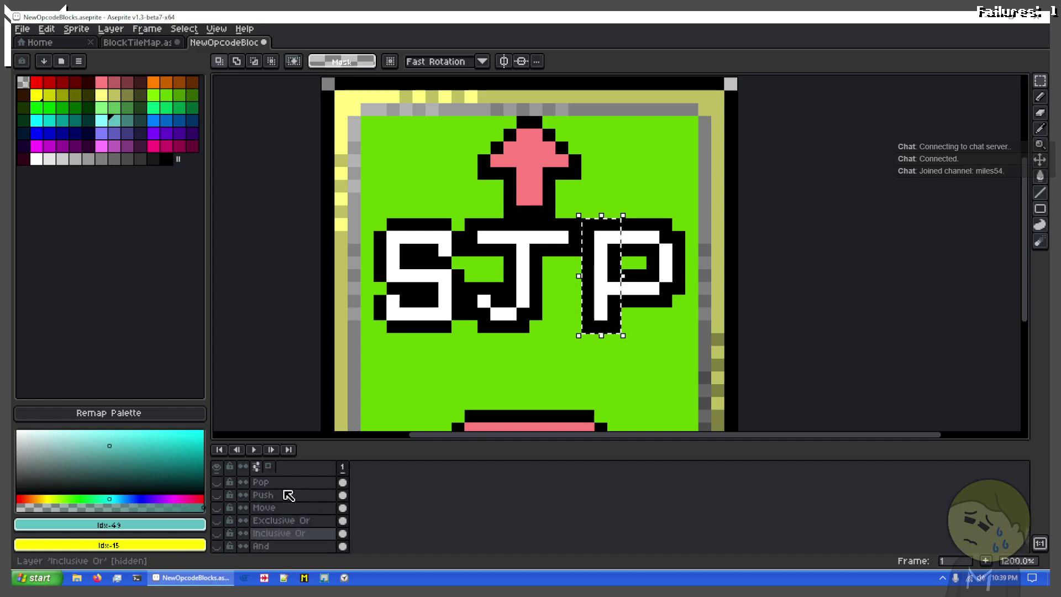
scroll(289, 493, "up", 1)
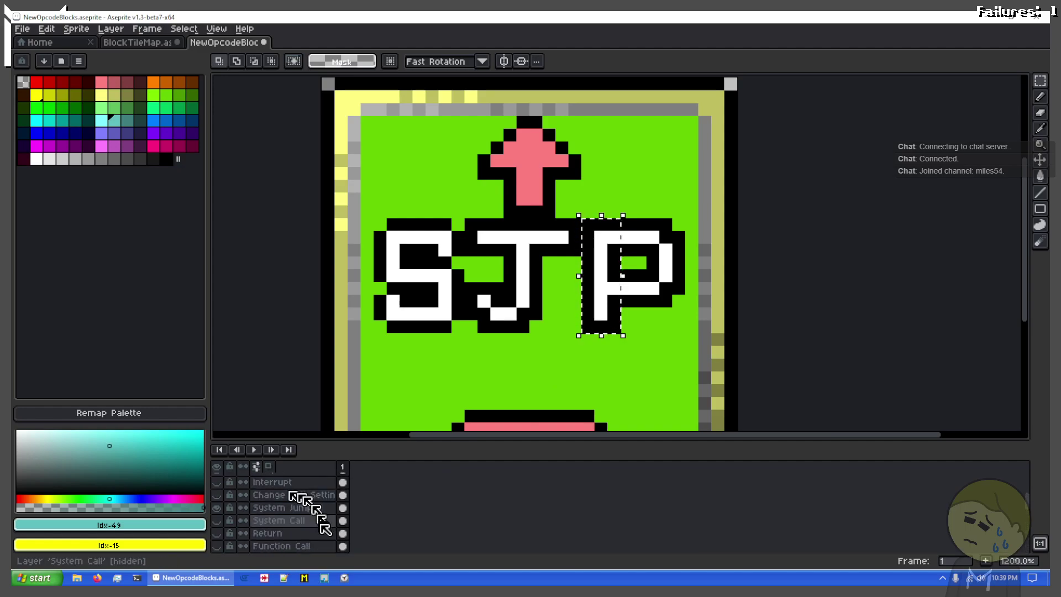
scroll(325, 529, "up", 2)
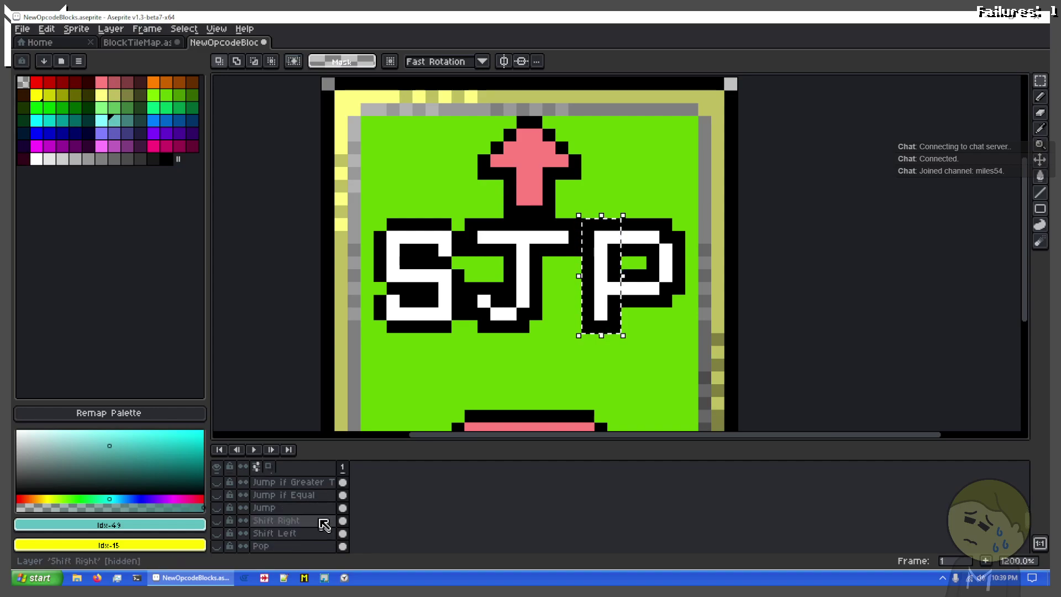
scroll(288, 514, "up", 3)
left_click(272, 507)
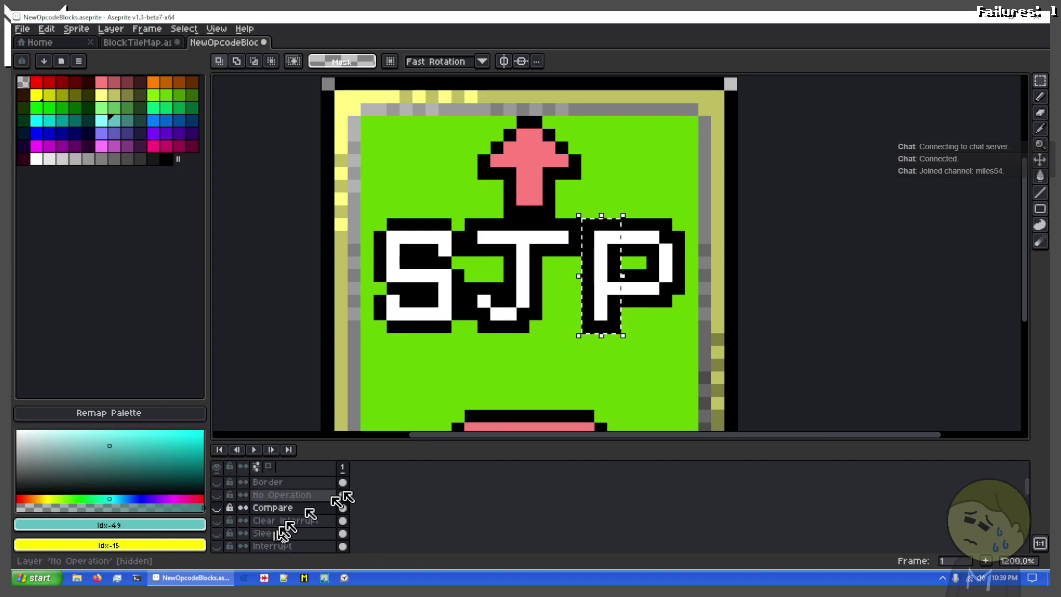
mouse_move(615, 281)
left_mouse_down()
mouse_move(675, 308)
mouse_move(678, 257)
mouse_move(657, 226)
mouse_move(614, 250)
left_mouse_up()
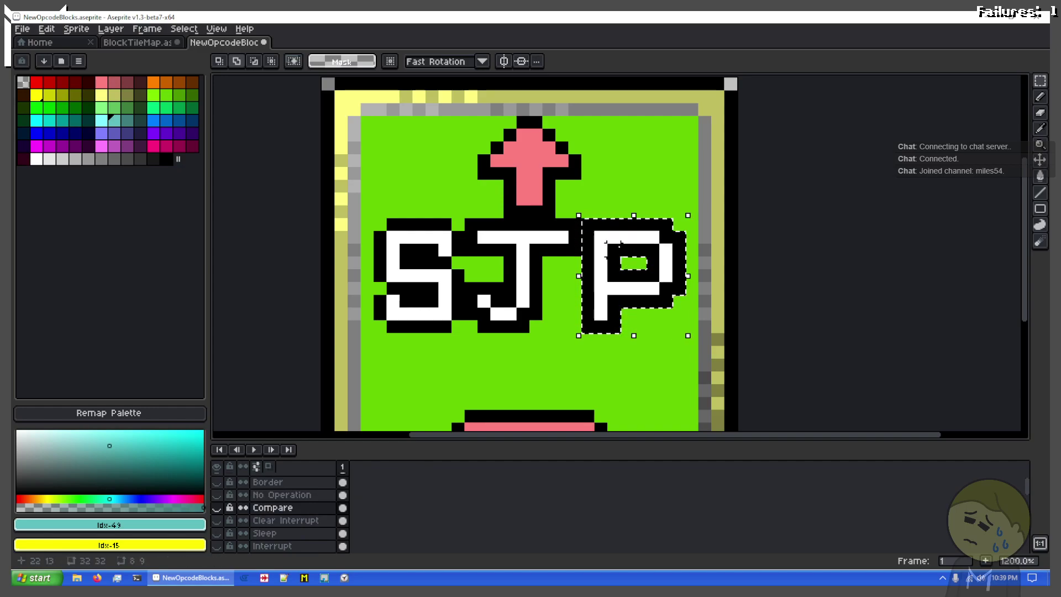
scroll(288, 521, "down", 2)
scroll(279, 532, "down", 2)
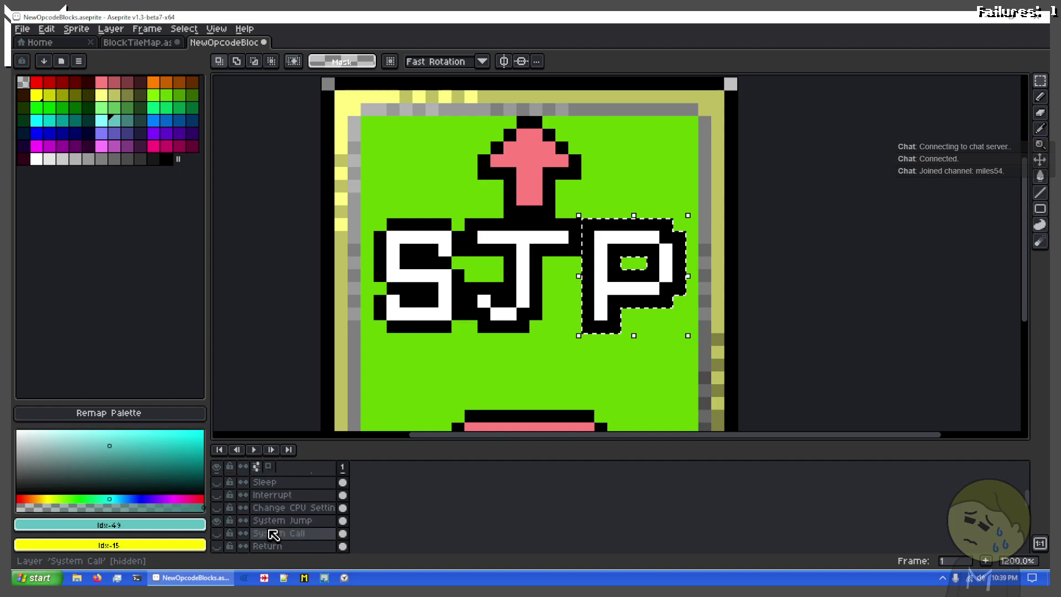
scroll(296, 523, "up", 6)
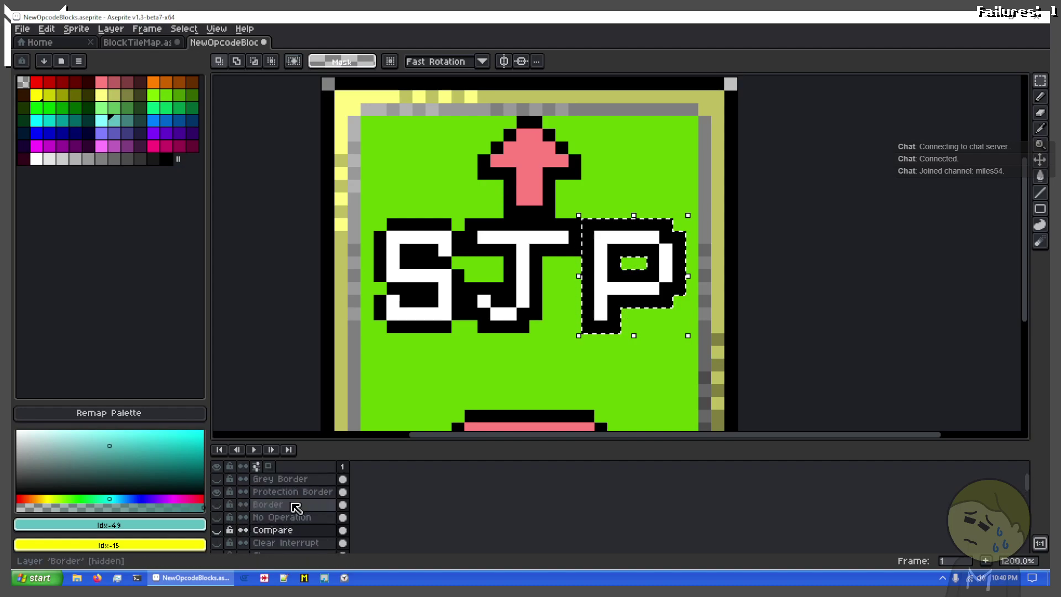
Try to paste the selected letter P onto the shown Compare layer, and deselect
left_click(217, 530)
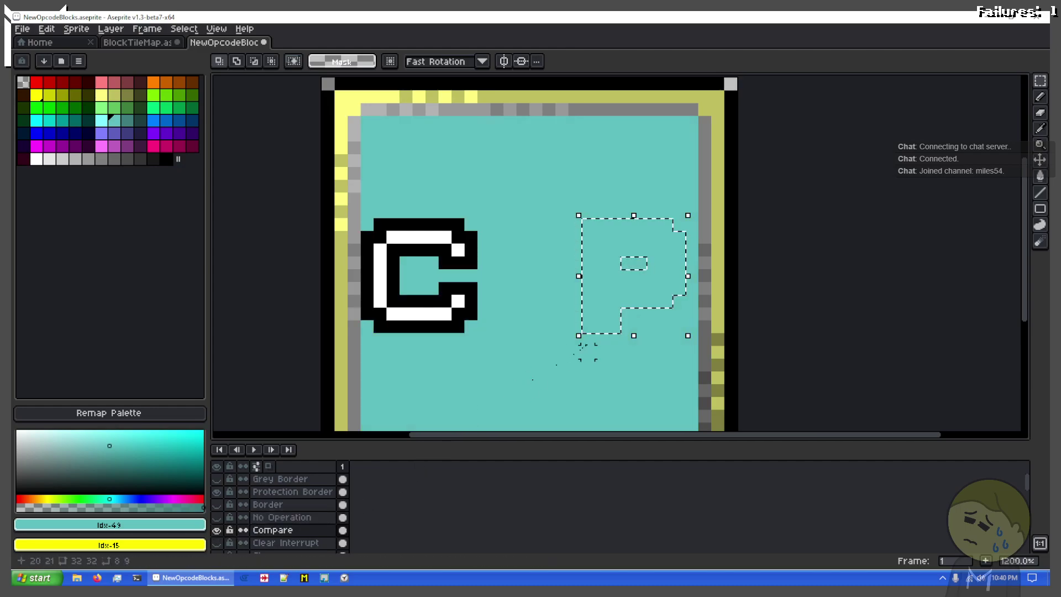
key("ctrl+v")
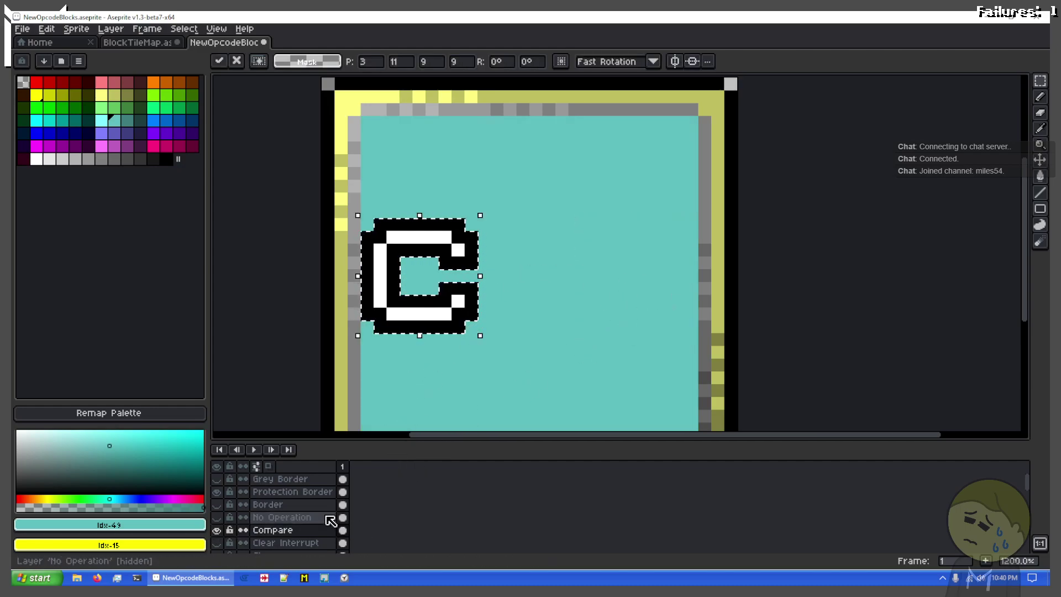
key("ctrl+d")
Hide the Compare and System Jump layers to expose the Jump layer with the JMP lettering
scroll(299, 513, "down", 5)
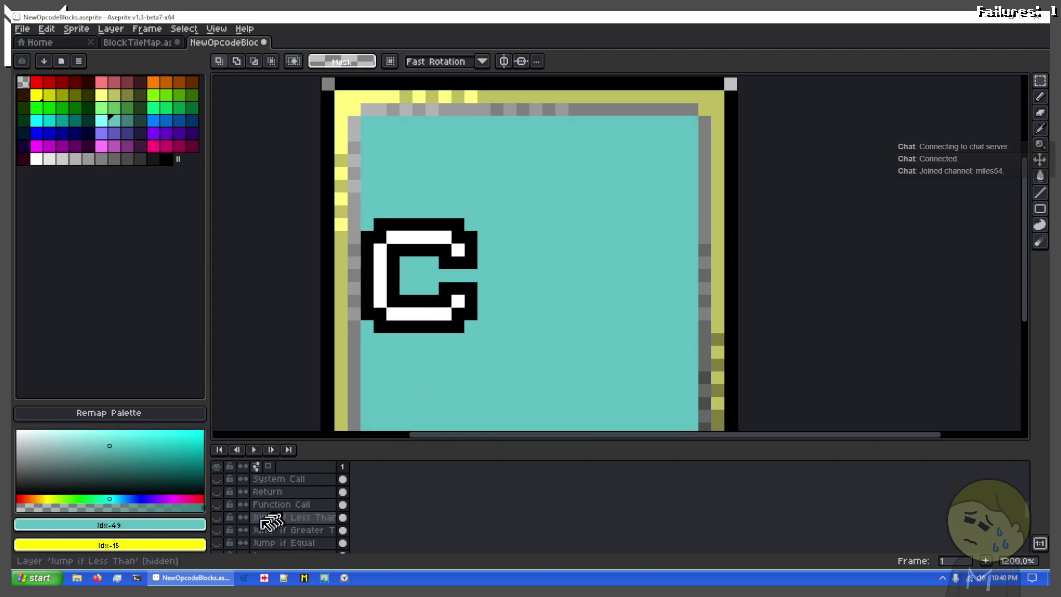
scroll(264, 526, "down", 3)
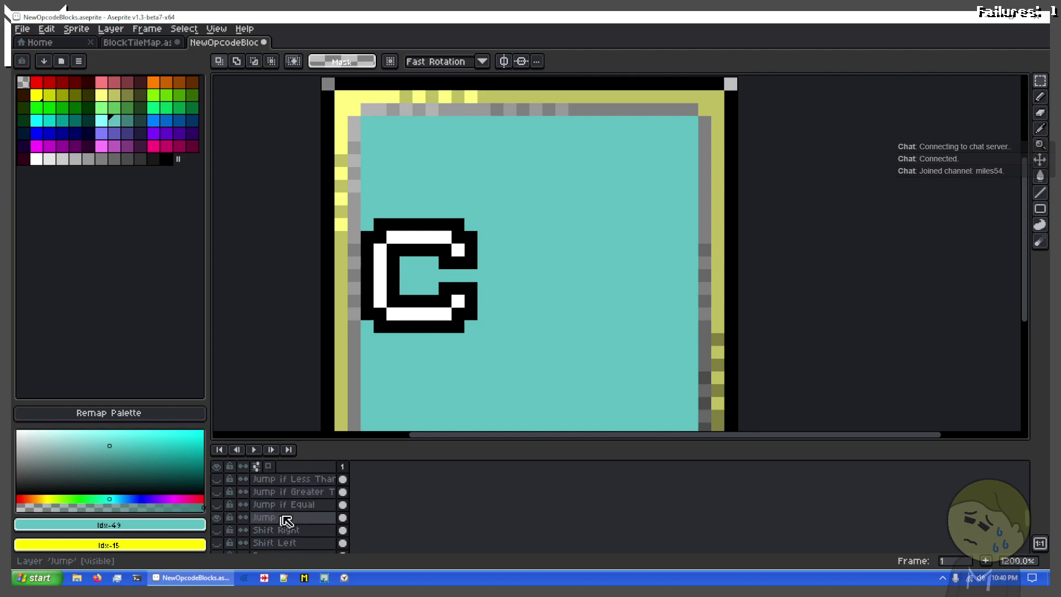
scroll(238, 498, "up", 5)
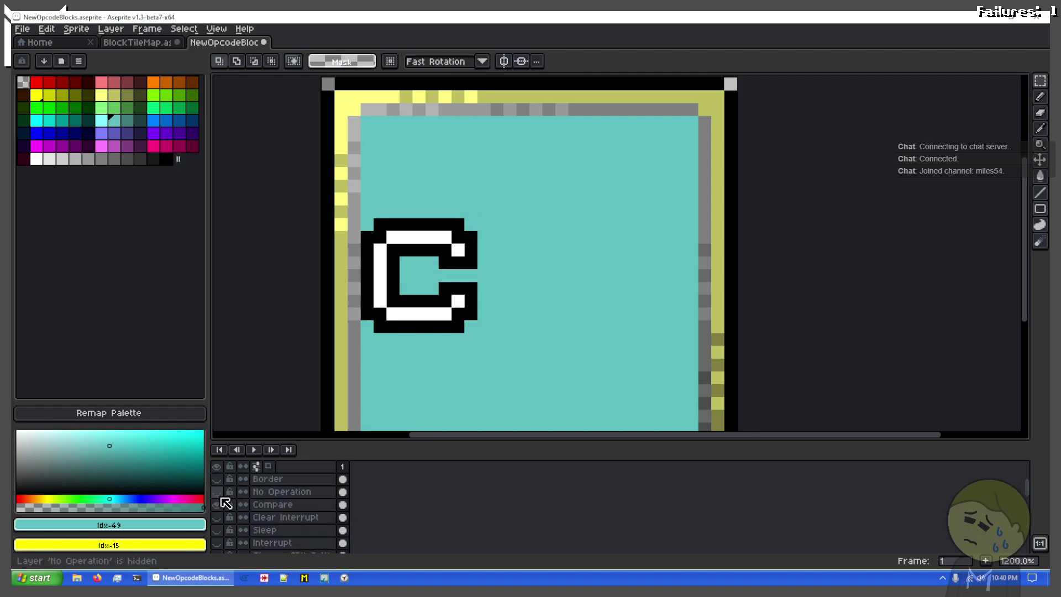
left_click(222, 502)
scroll(225, 505, "down", 2)
left_click(220, 517)
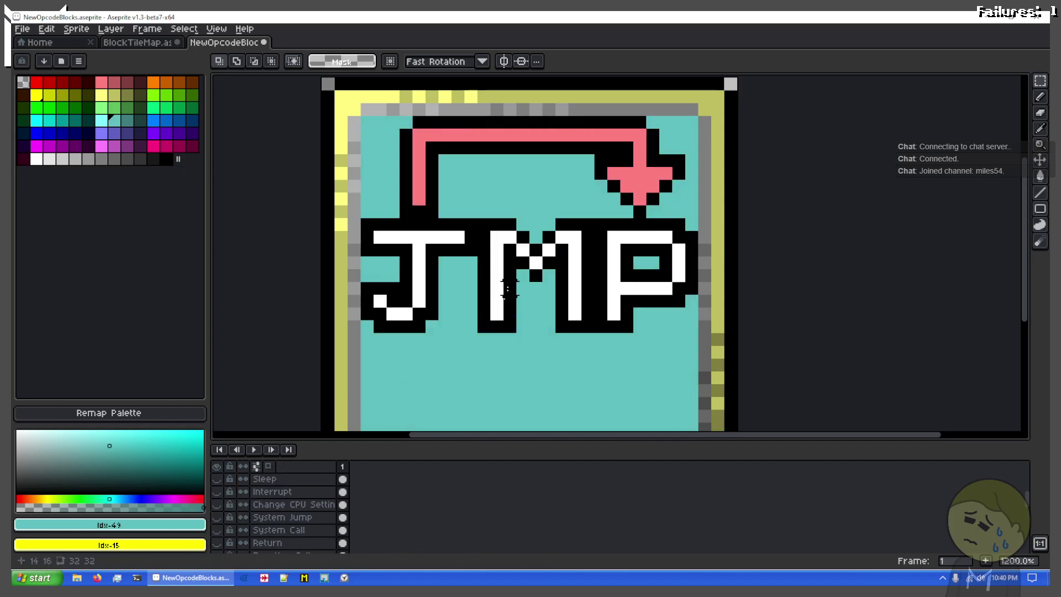
Select the outlined letter M of the JMP lettering, 9 by 9 pixels, leaving out the teal background
left_click_drag(484, 328, 518, 217)
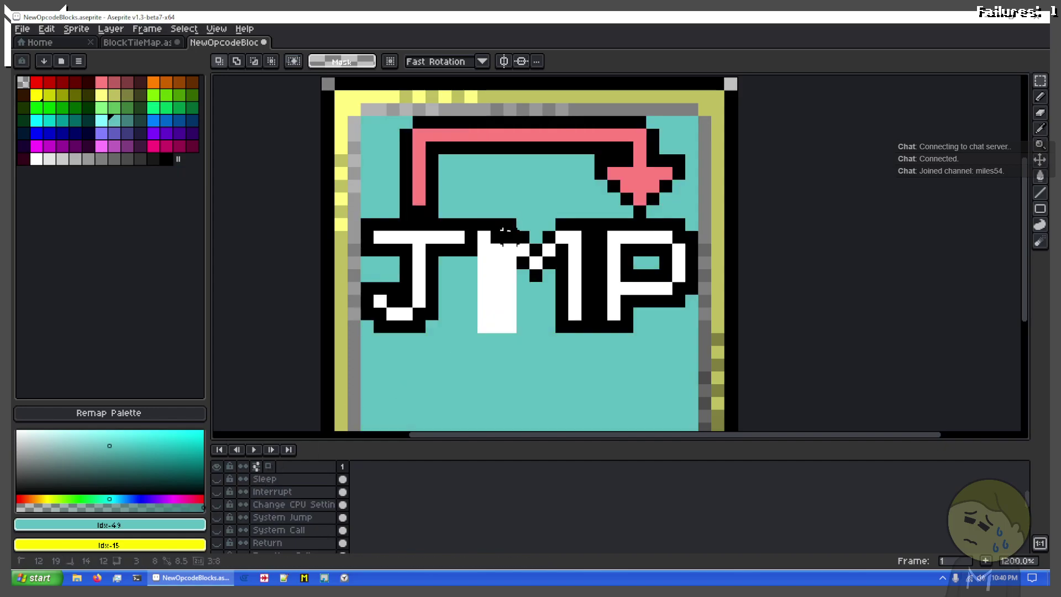
scroll(524, 257, "up", 4)
left_click_drag(522, 180, 525, 282)
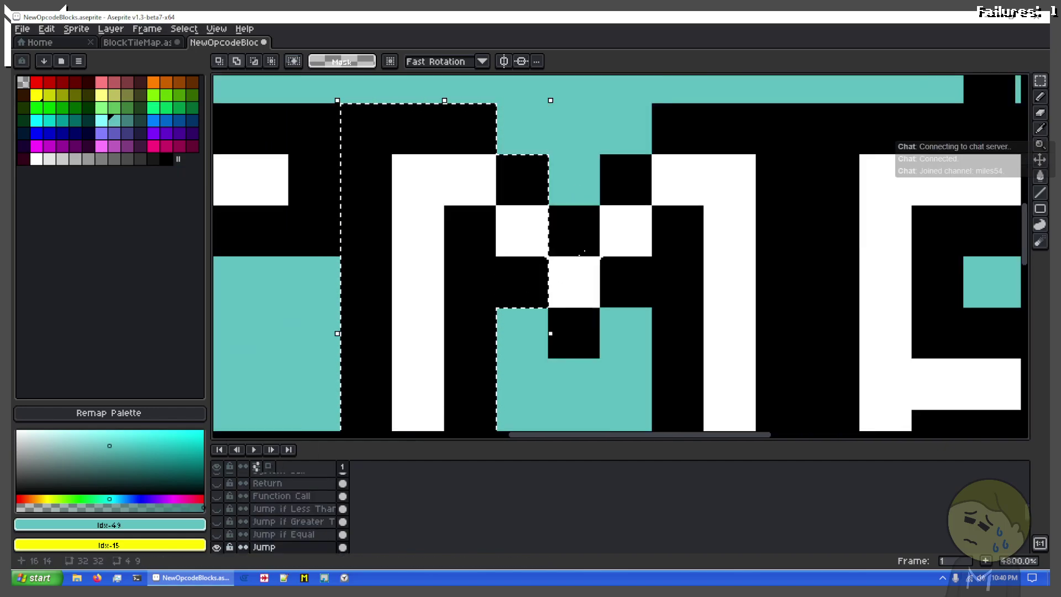
left_click_drag(575, 231, 589, 335)
left_click_drag(624, 180, 618, 280)
scroll(662, 168, "down", 3)
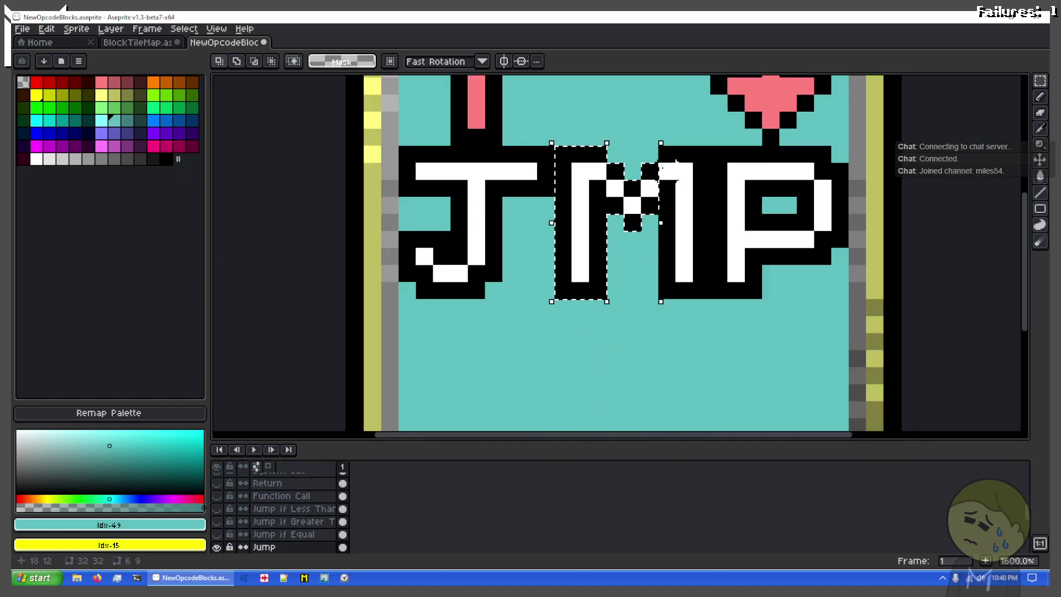
mouse_move(668, 155)
left_mouse_down()
mouse_move(688, 158)
mouse_move(702, 189)
left_mouse_up()
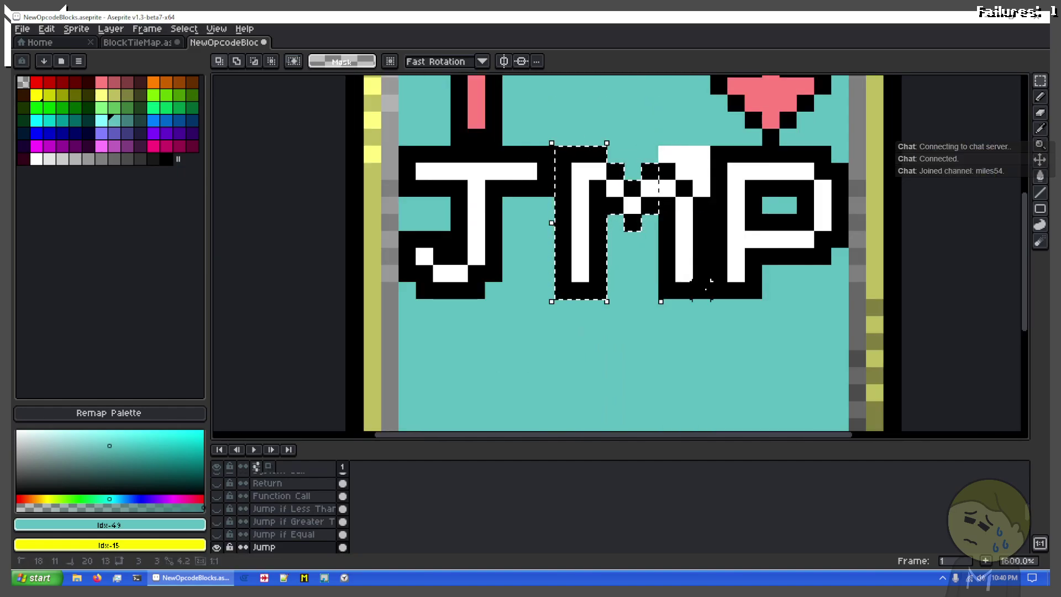
key("ctrl+z")
left_click_drag(702, 291, 666, 151)
key("ctrl+z")
Copy the selected letter M onto the shown Compare layer, directly beside the letter C, and deselect
scroll(307, 525, "up", 3)
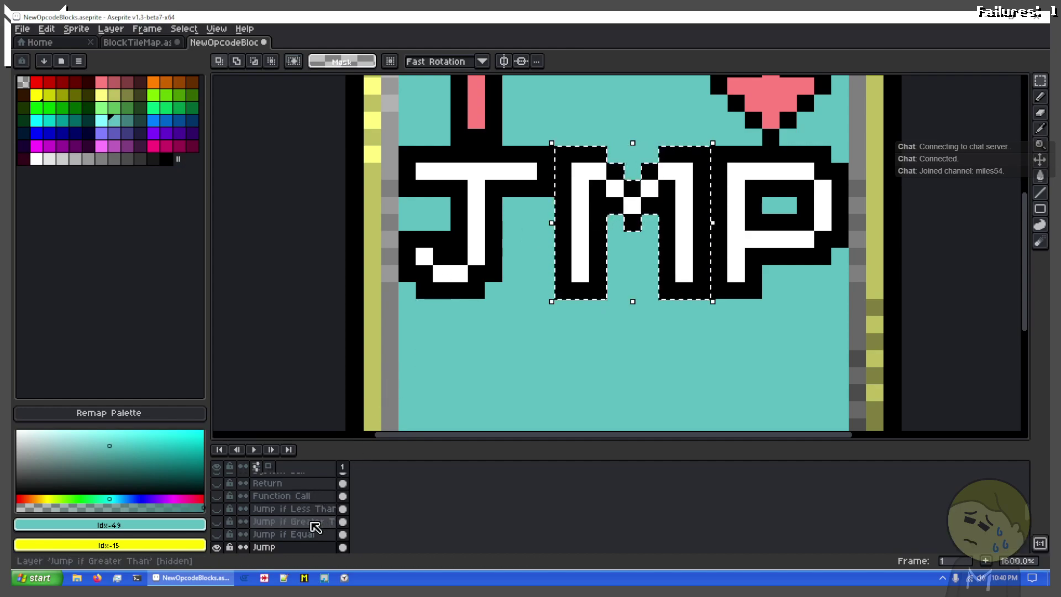
scroll(315, 525, "up", 5)
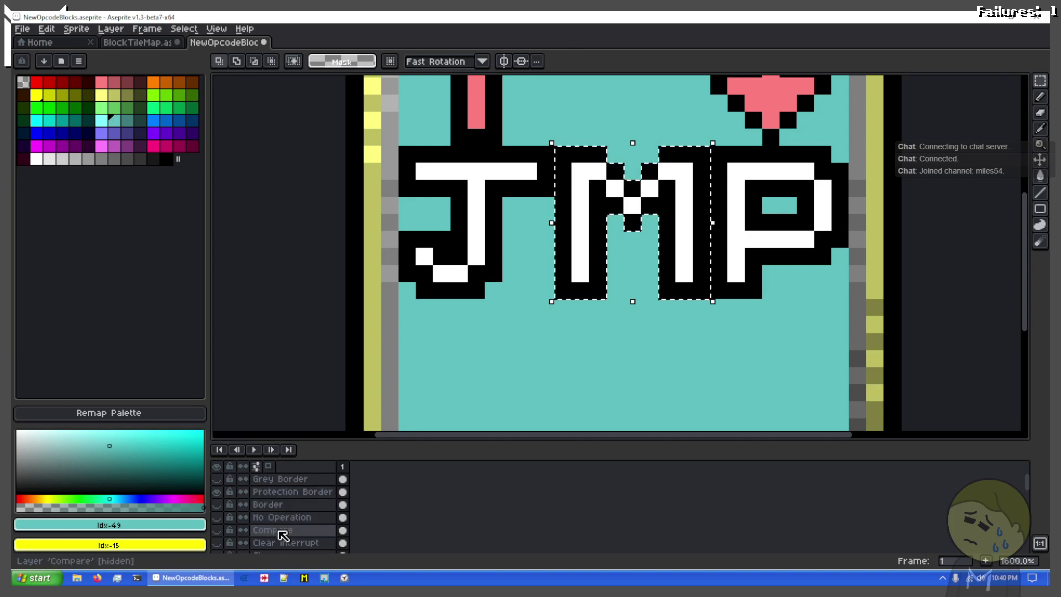
left_click(217, 531)
left_click(271, 530)
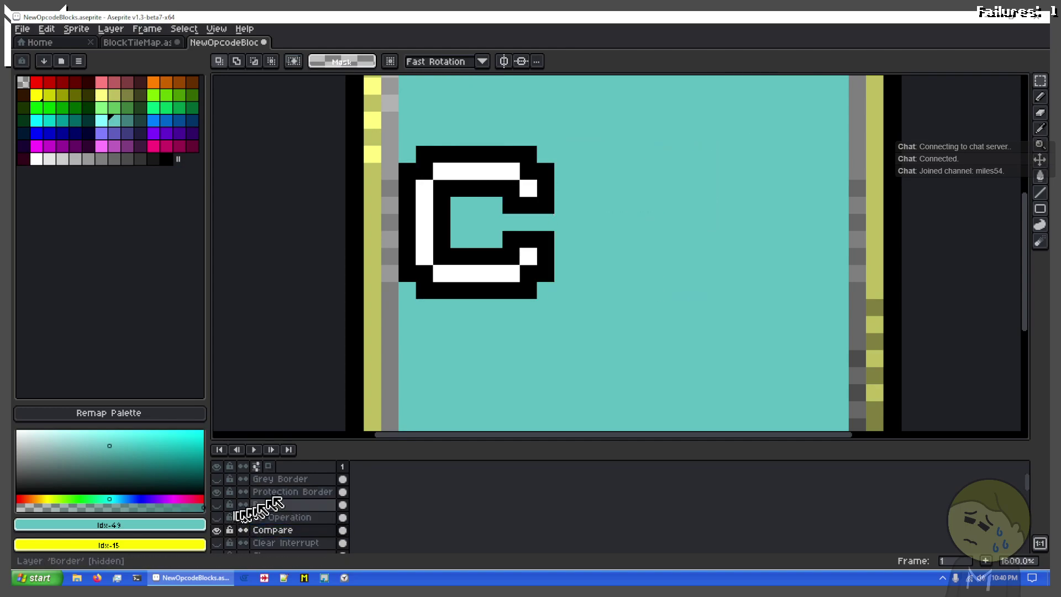
key("ctrl+v")
left_click(509, 375)
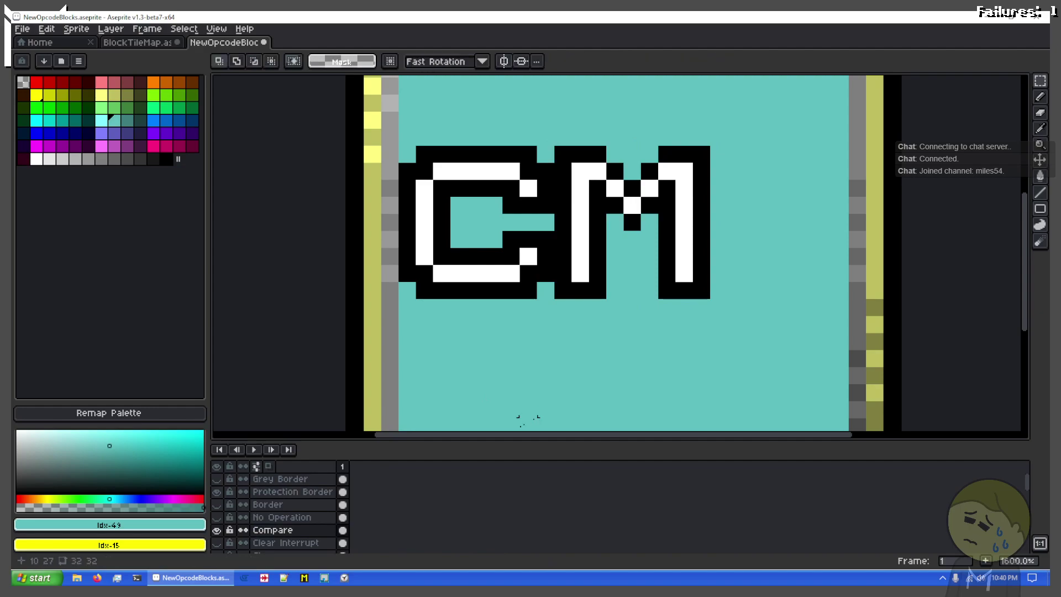
Show the System Jump layer with the SJP lettering and hide the Compare layer
scroll(303, 526, "down", 4)
scroll(303, 530, "down", 1)
left_click(293, 531)
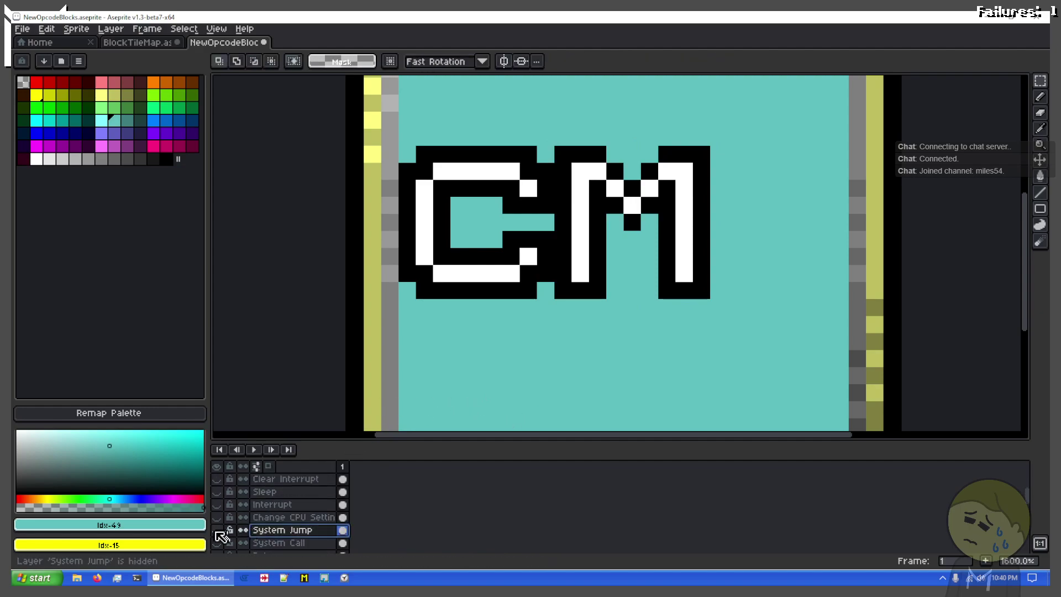
scroll(283, 532, "up", 2)
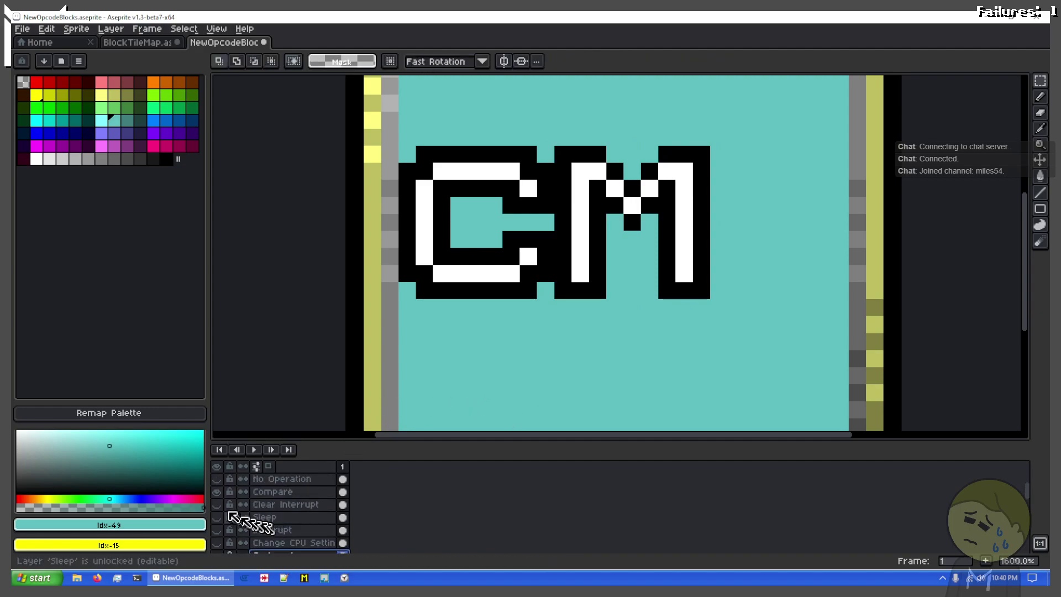
left_click(217, 491)
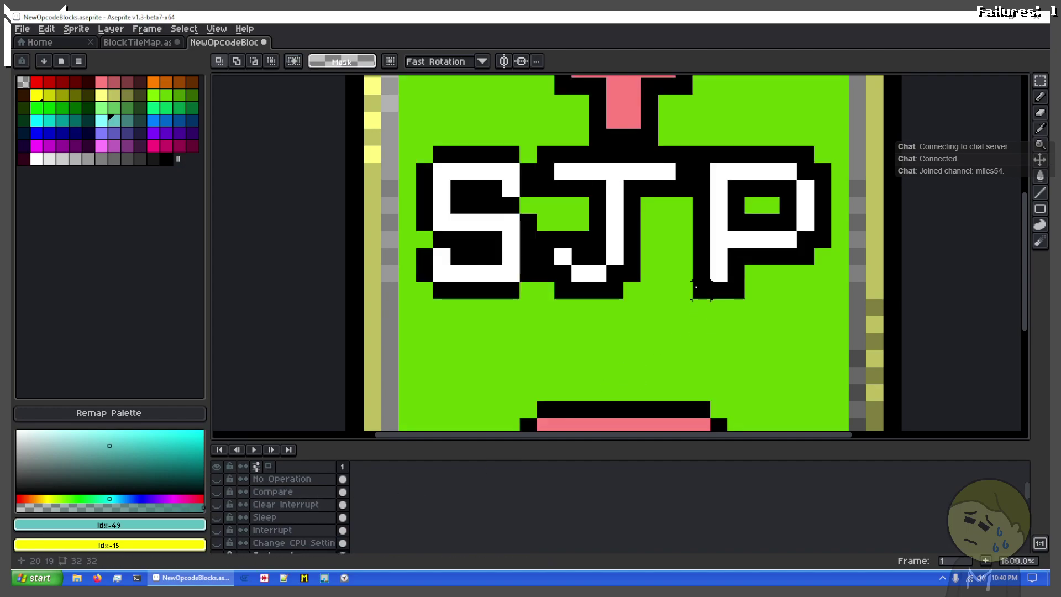
Select the outlined letter P of the SJP lettering again, 8 by 9 pixels, leaving out the green background
left_click_drag(692, 300, 748, 145)
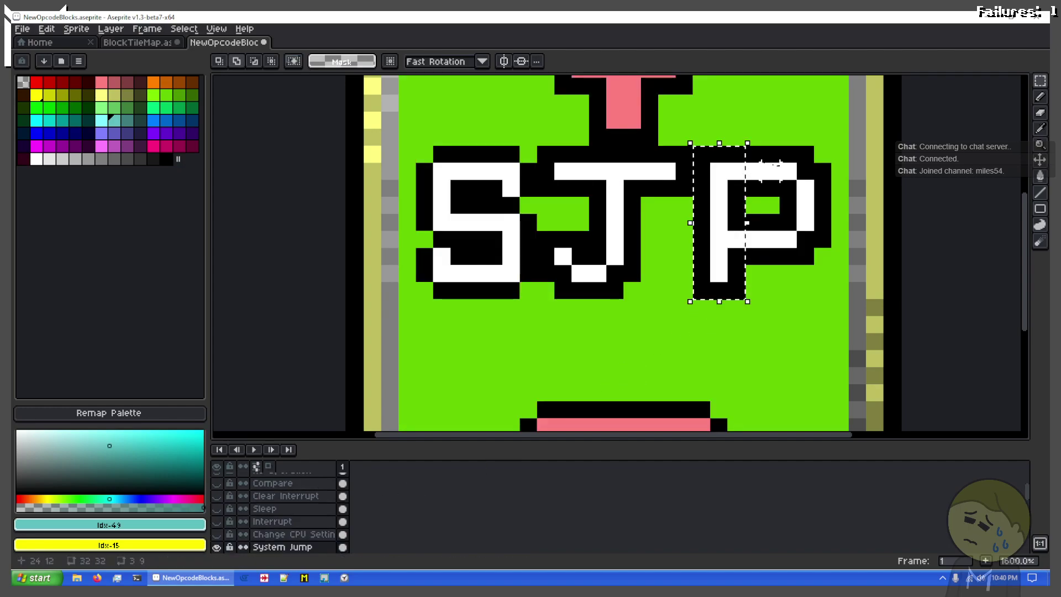
left_click_drag(805, 160, 741, 190)
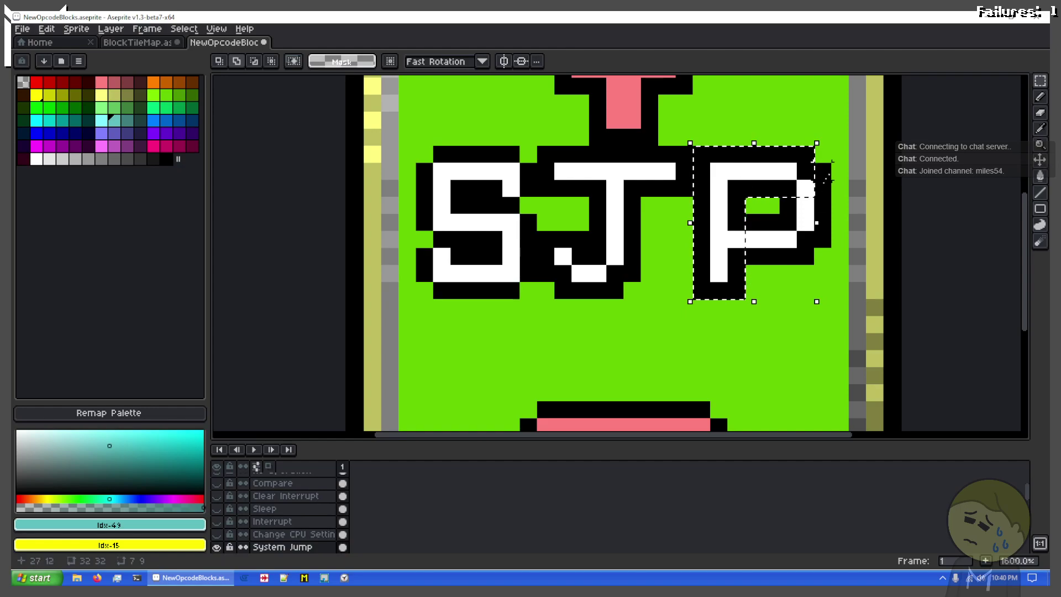
left_click(835, 176)
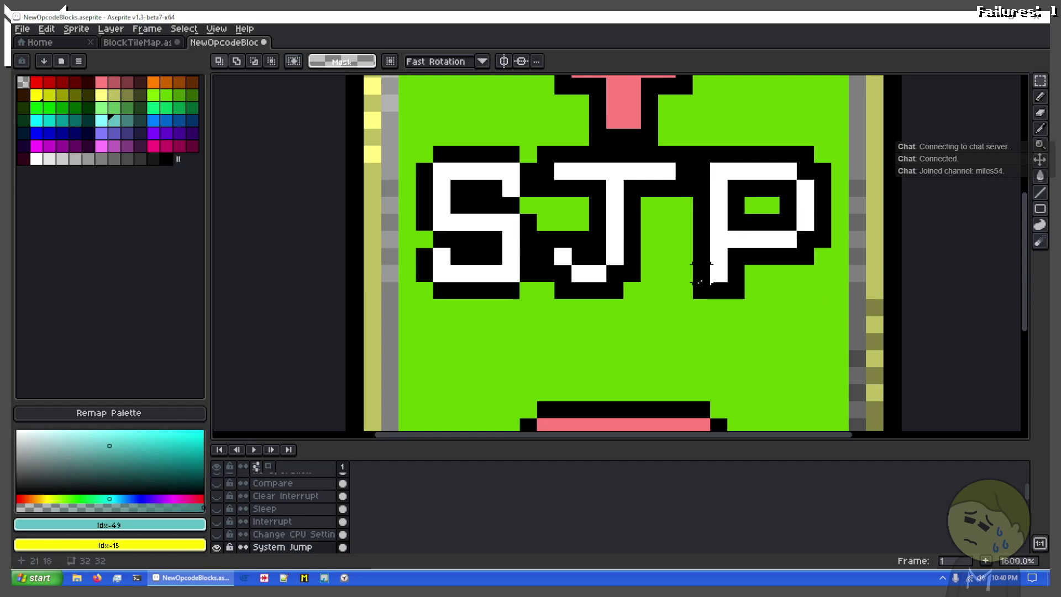
key("ctrl+z")
key("ctrl+z")
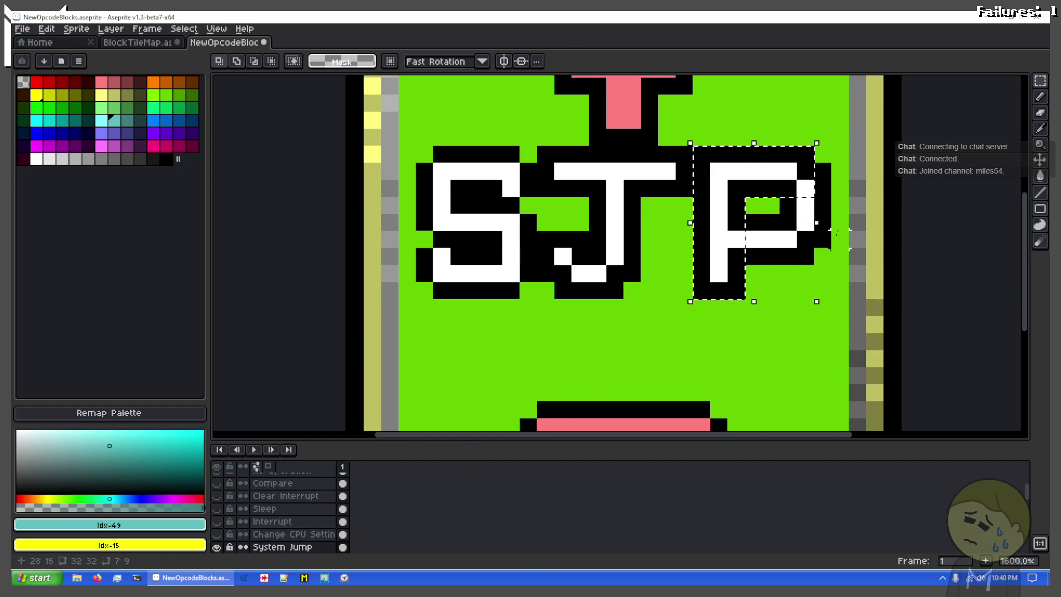
left_click_drag(825, 240, 795, 171)
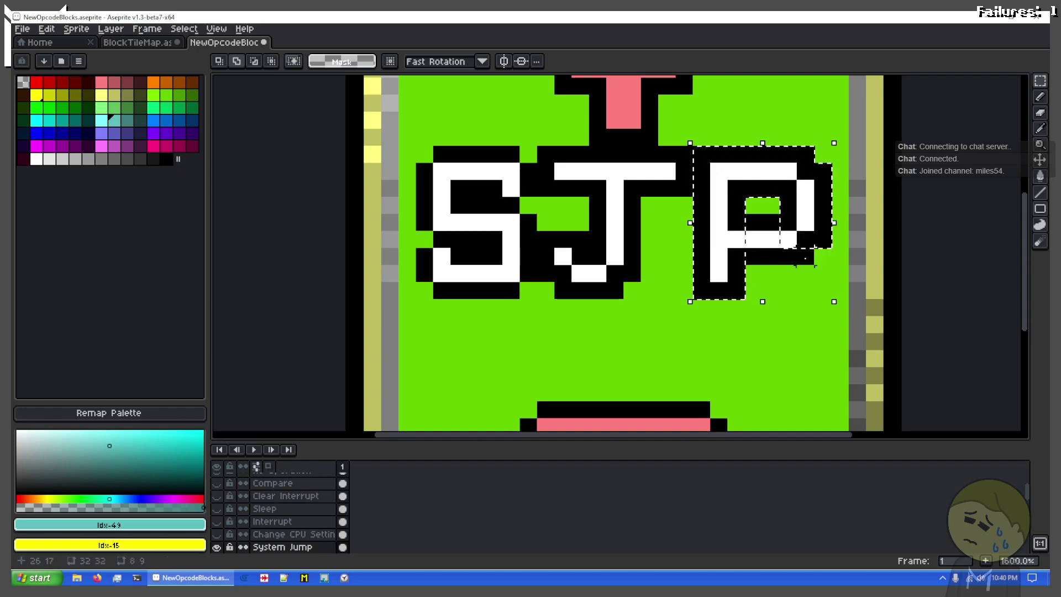
left_click_drag(806, 257, 754, 223)
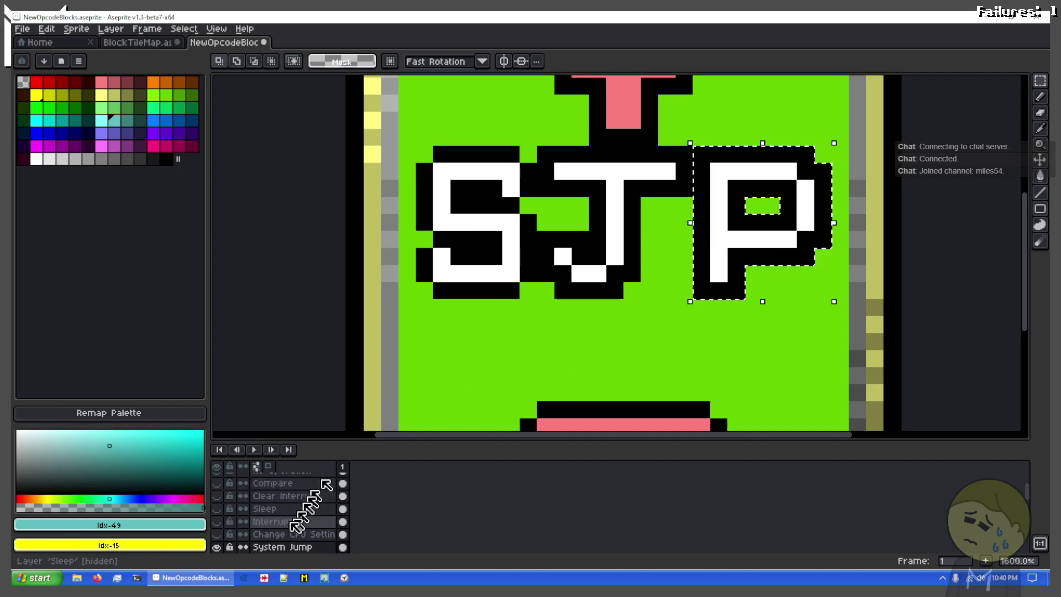
Hide System Jump, show Compare and paste the letter P directly after the M to complete the CMP lettering
key("ctrl+d")
left_click(221, 547)
scroll(276, 514, "up", 2)
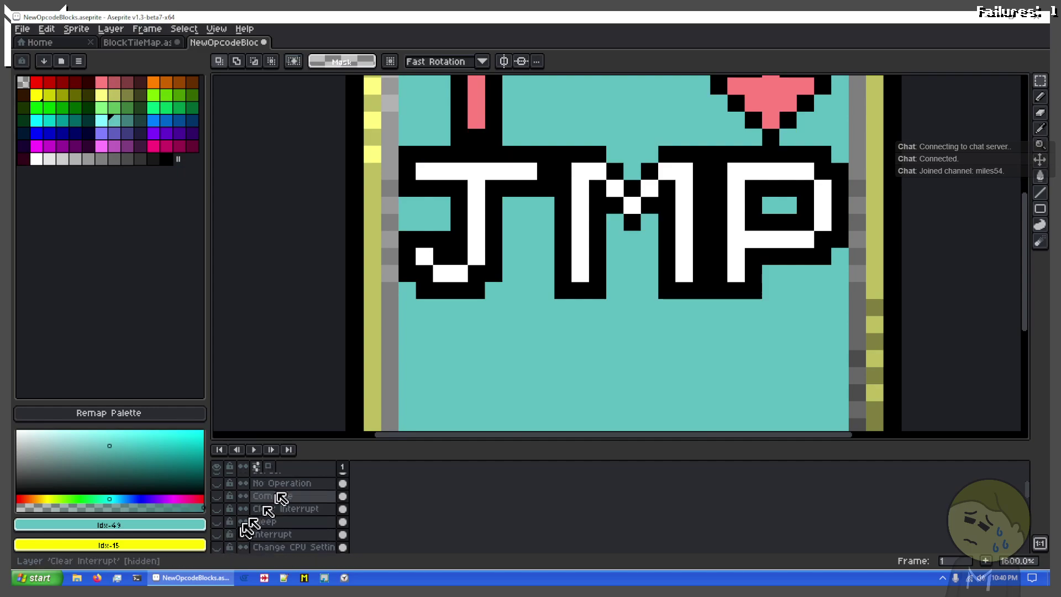
left_click(287, 509)
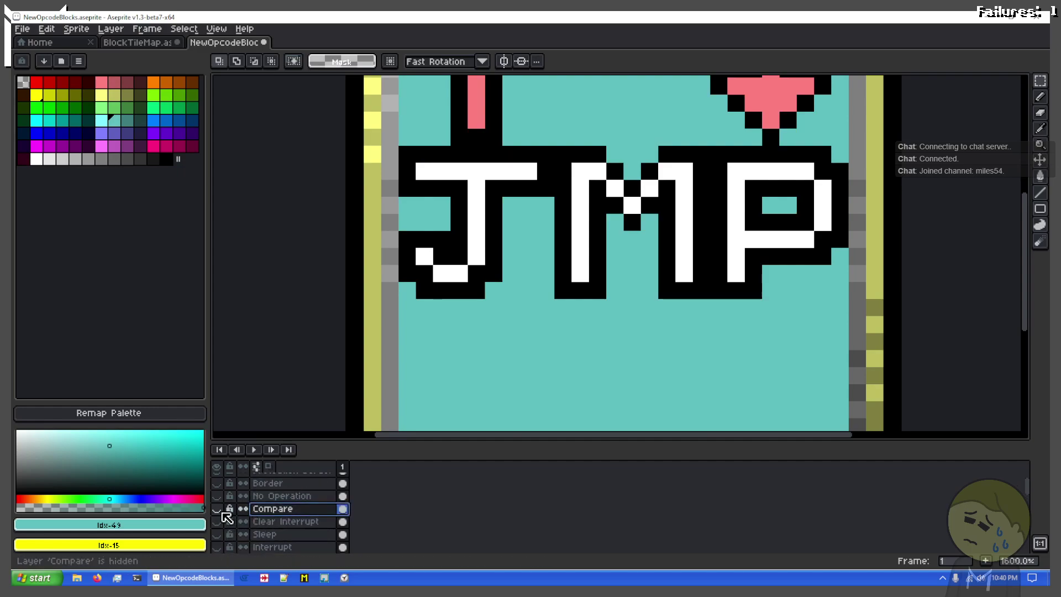
left_click(217, 509)
key("ctrl+v")
left_click_drag(714, 293, 788, 221)
key("Return")
scroll(788, 221, "down", 2)
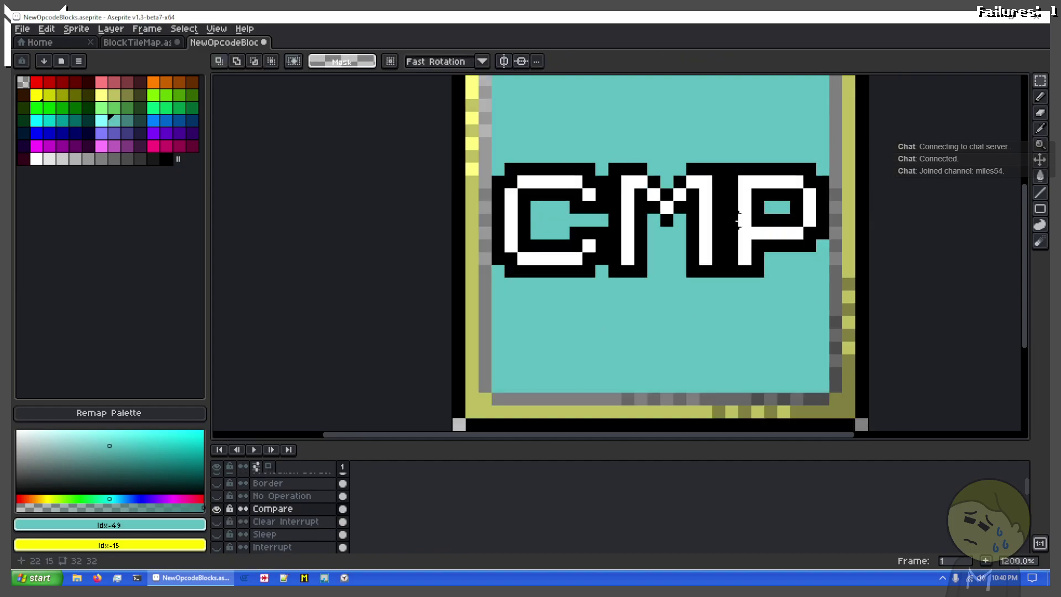
Switch to the 1 px Pencil tool with white (index 85) as foreground and black (index 95) as background colour
left_click_drag(642, 256, 597, 274)
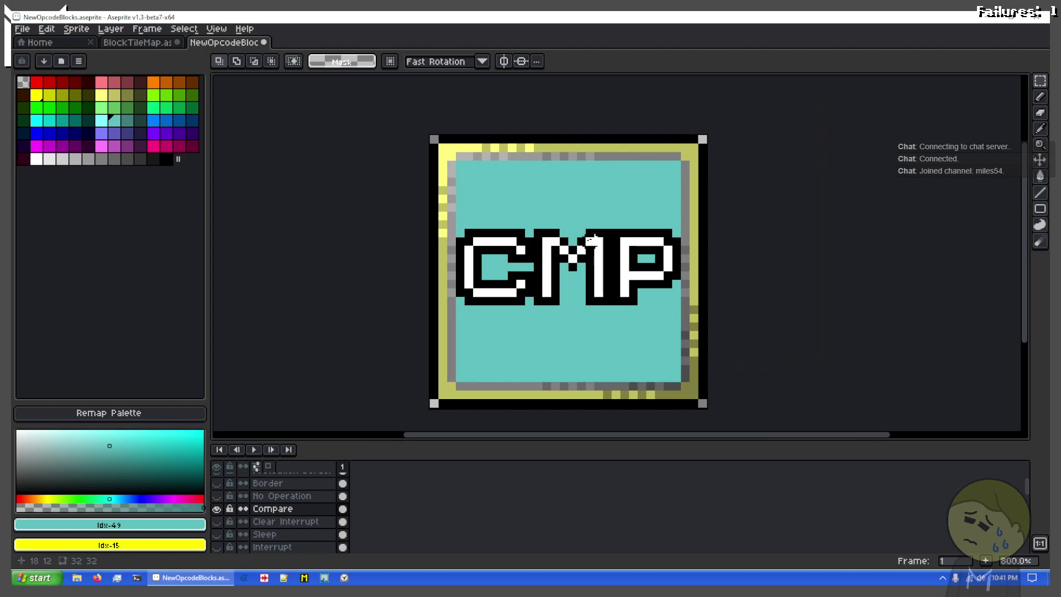
scroll(593, 238, "up", 3)
scroll(523, 205, "down", 1)
left_click_drag(531, 225, 567, 125)
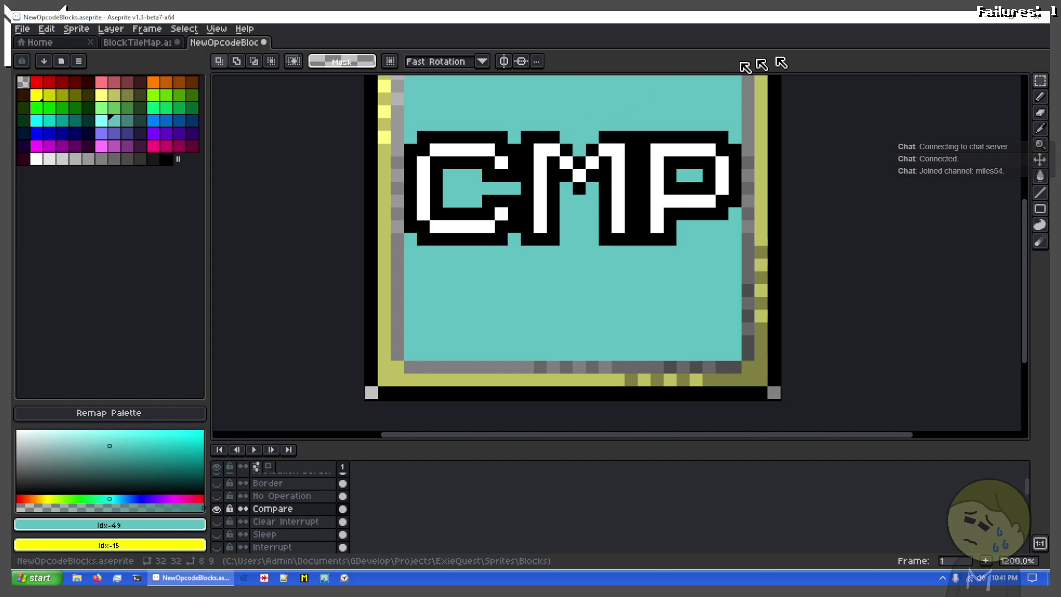
left_click_drag(547, 148, 520, 237)
scroll(520, 238, "up", 1)
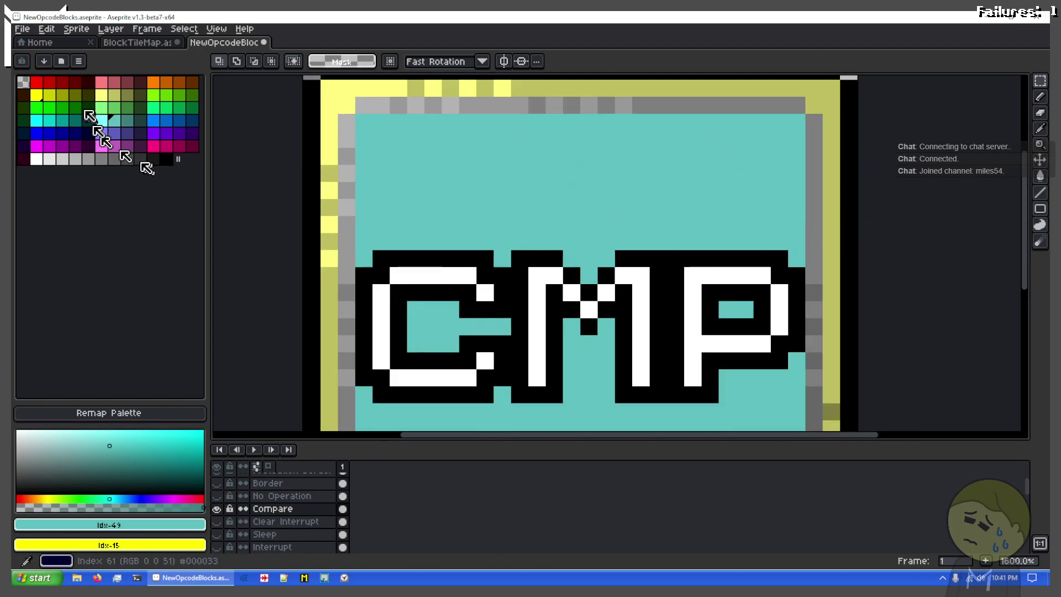
left_click(107, 96)
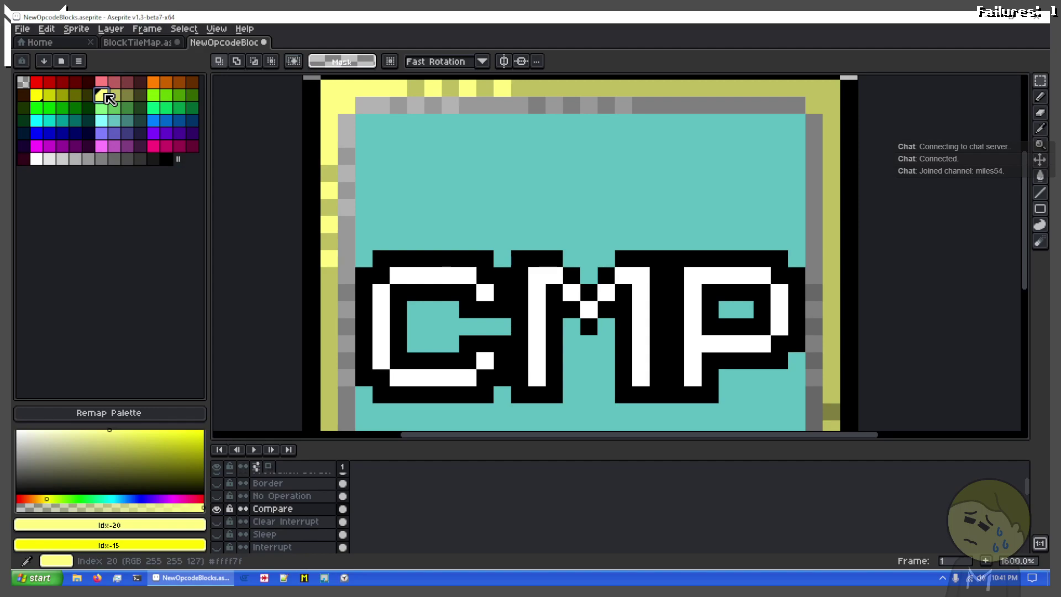
left_click(67, 160)
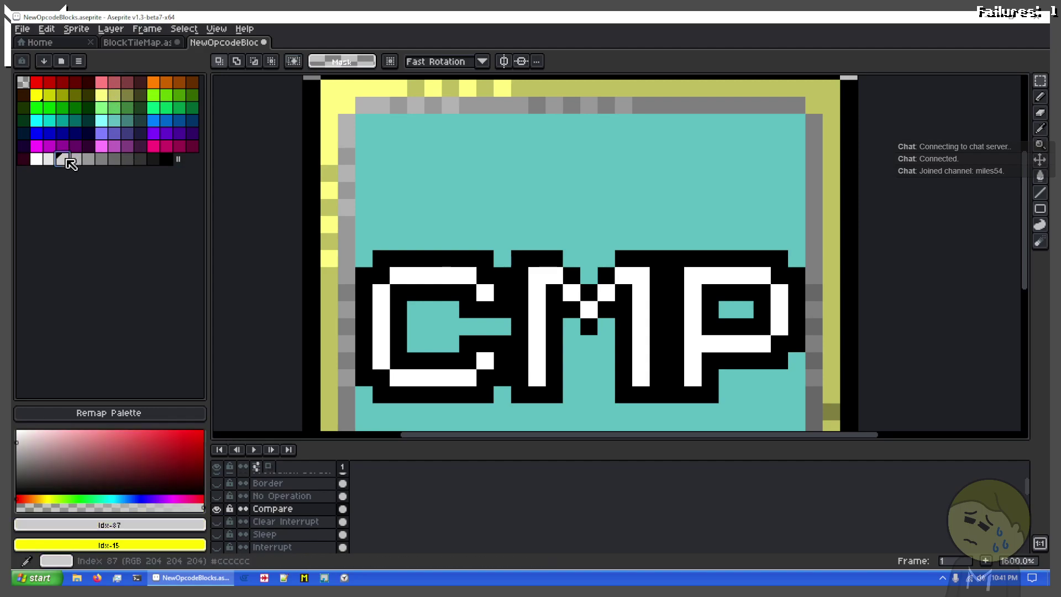
left_click(36, 159)
key("b")
key("x")
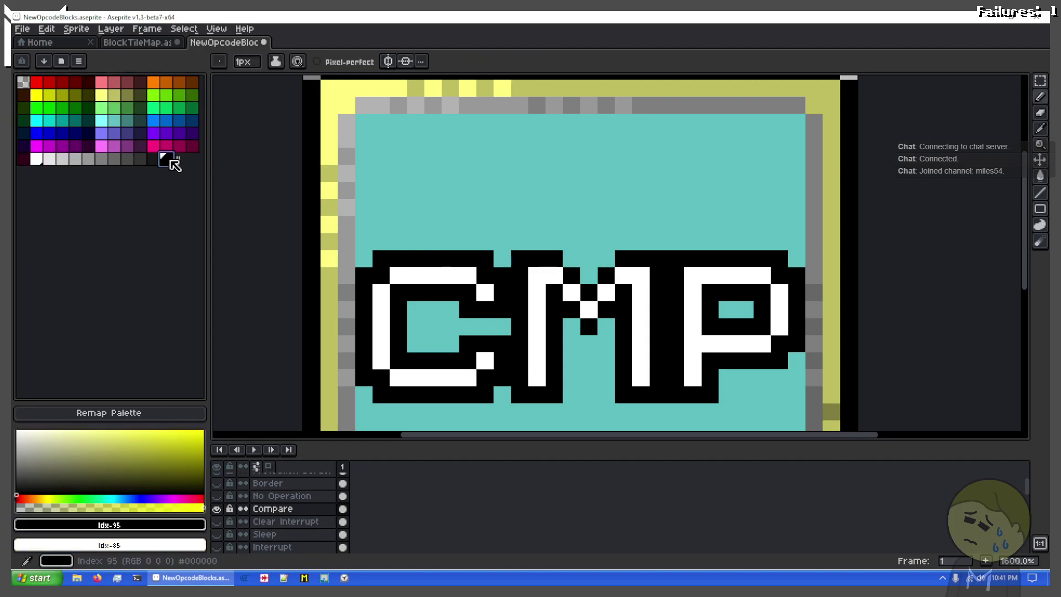
left_click(166, 159)
key("x")
Draw two matching white scale pans above the CMP lettering, each a 6-pixel row over a centred 4-pixel row
scroll(446, 143, "up", 2)
scroll(451, 170, "down", 1)
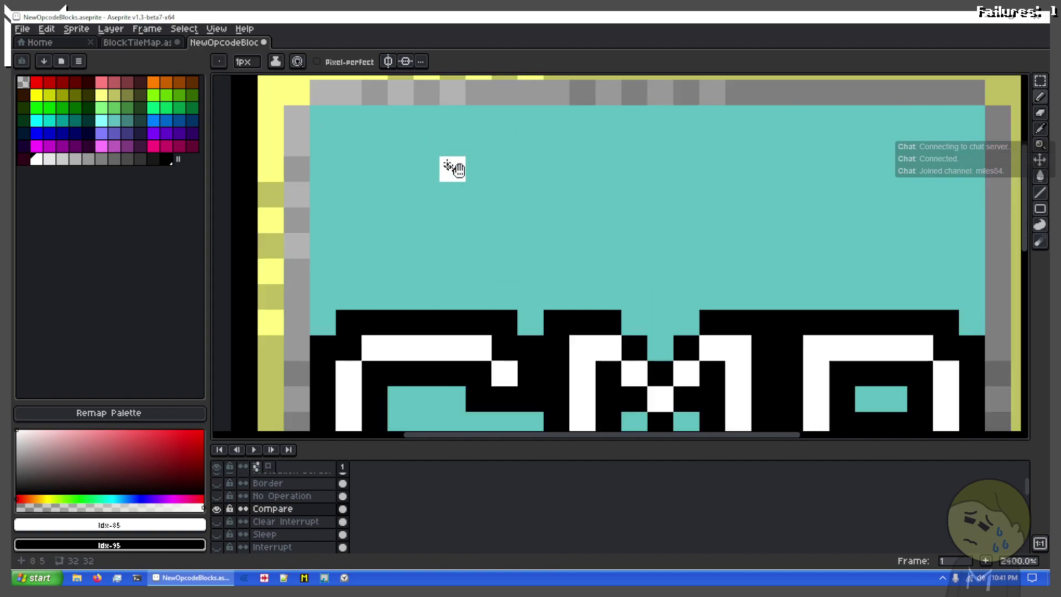
left_click_drag(453, 172, 382, 190)
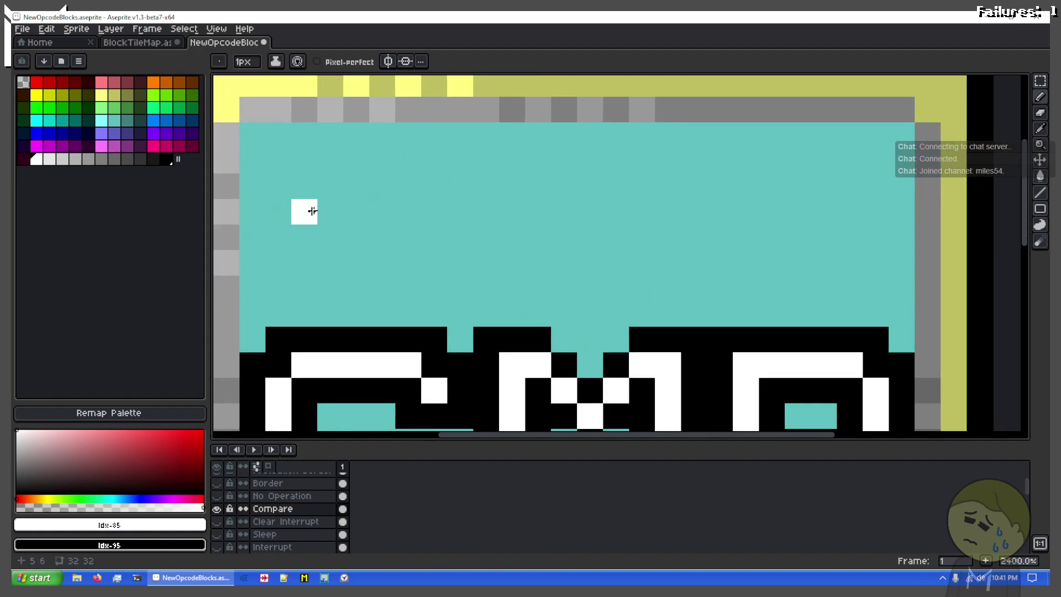
left_click_drag(309, 211, 410, 212)
left_click(348, 234)
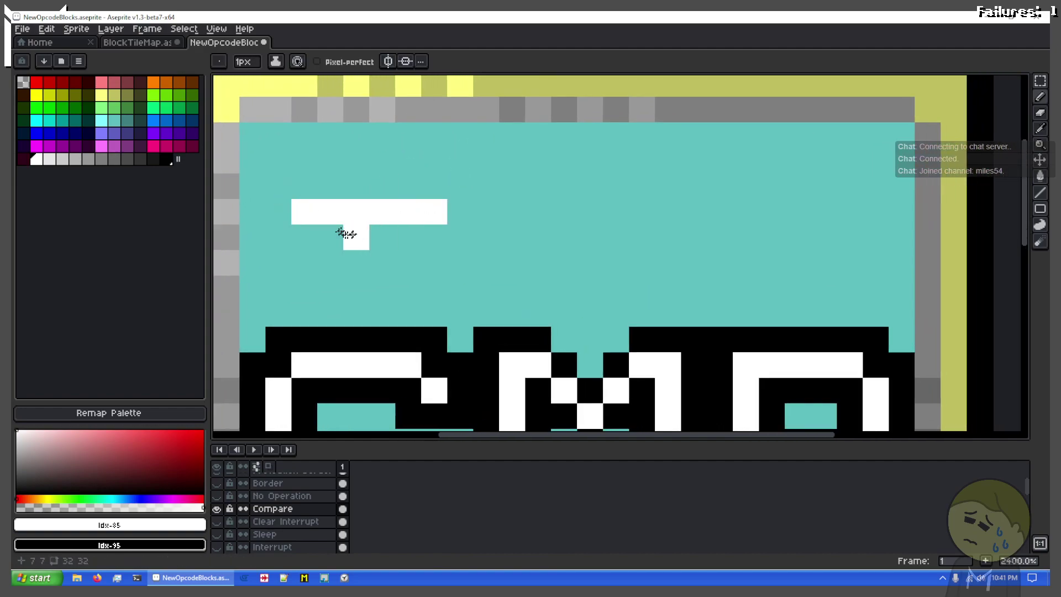
mouse_move(353, 234)
left_mouse_down()
mouse_move(407, 229)
mouse_move(336, 236)
left_mouse_up()
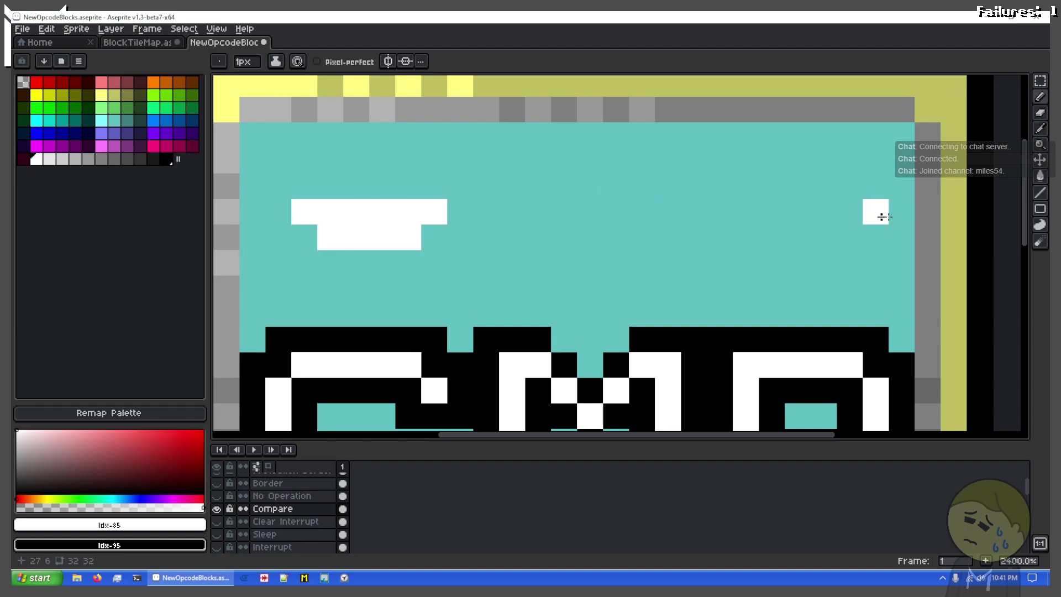
left_click_drag(848, 212, 756, 212)
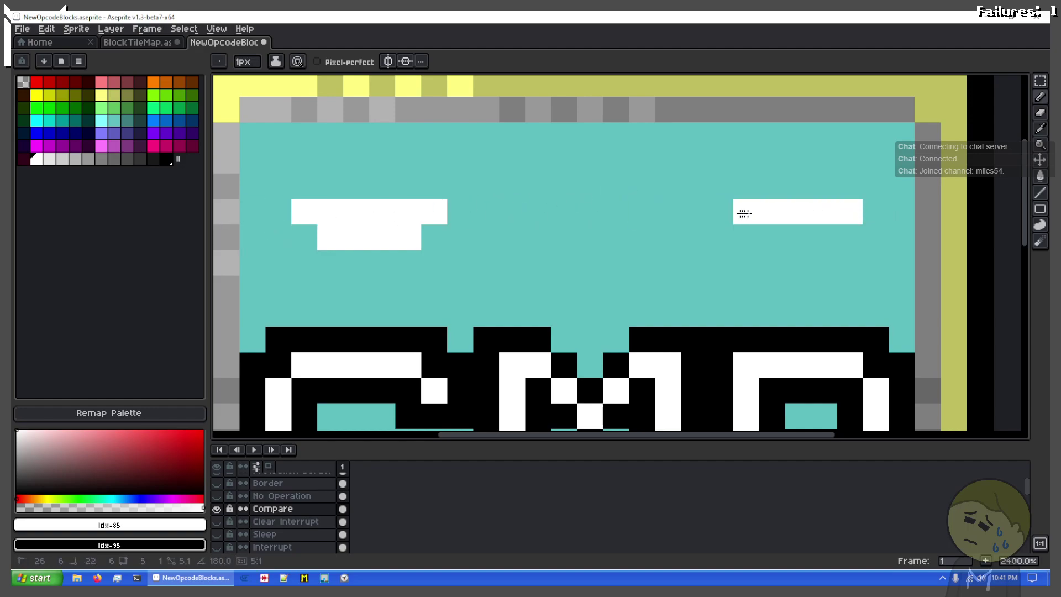
left_click_drag(824, 229, 775, 229)
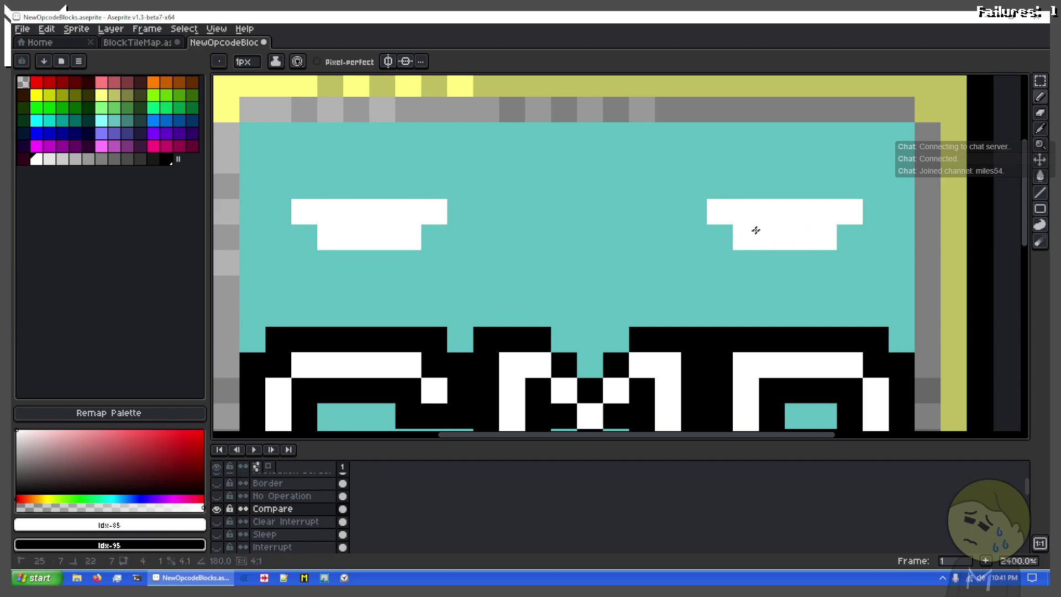
Outline the left scale pan in black (index 95), one pixel thick, filling in its lower corners
key("x")
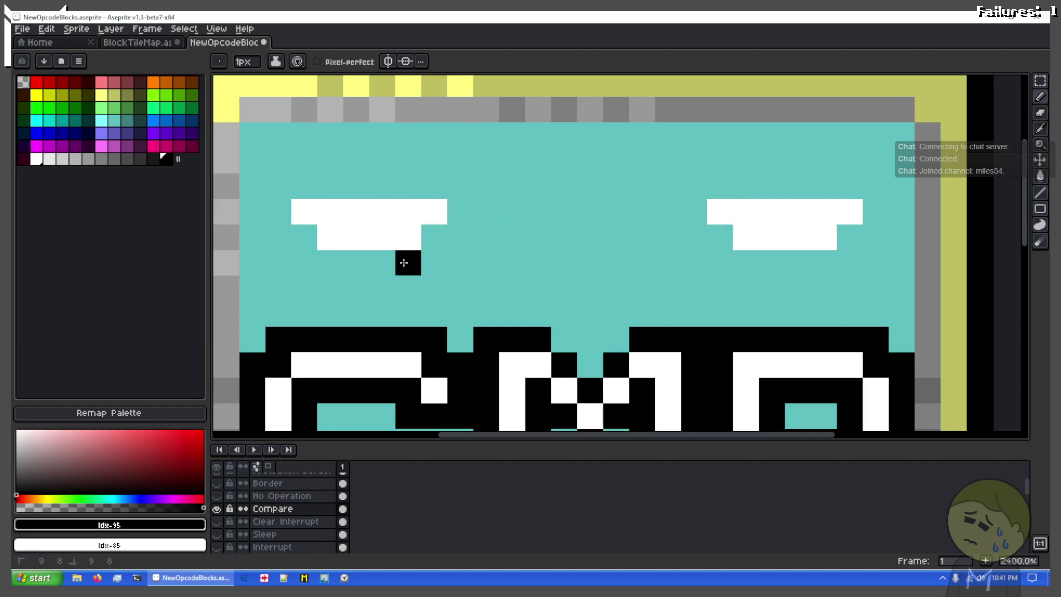
left_click(471, 211, "shift")
key("ctrl+z")
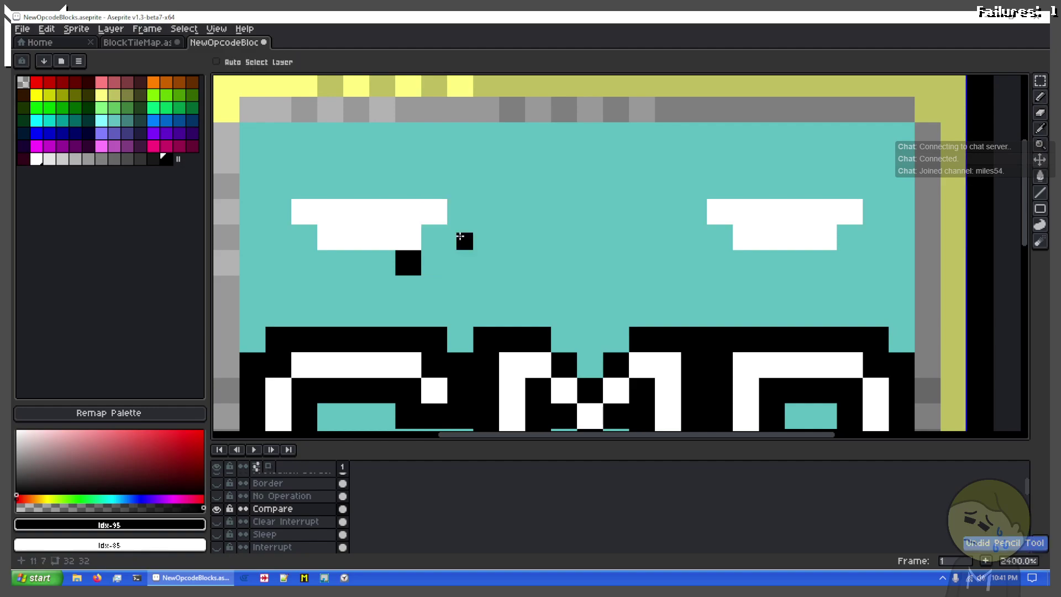
left_click(434, 233)
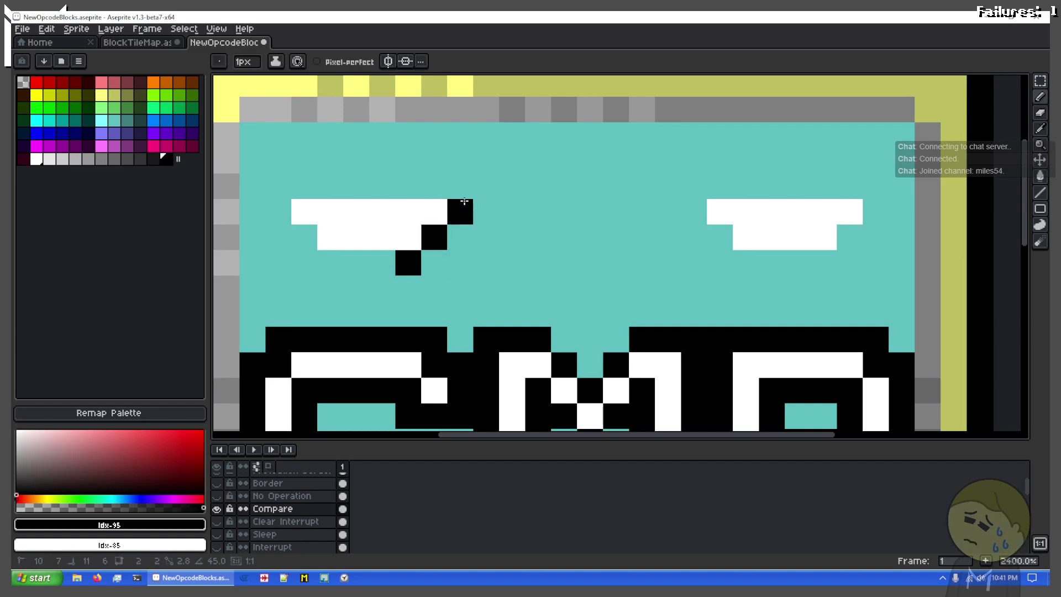
left_click_drag(467, 186, 286, 197)
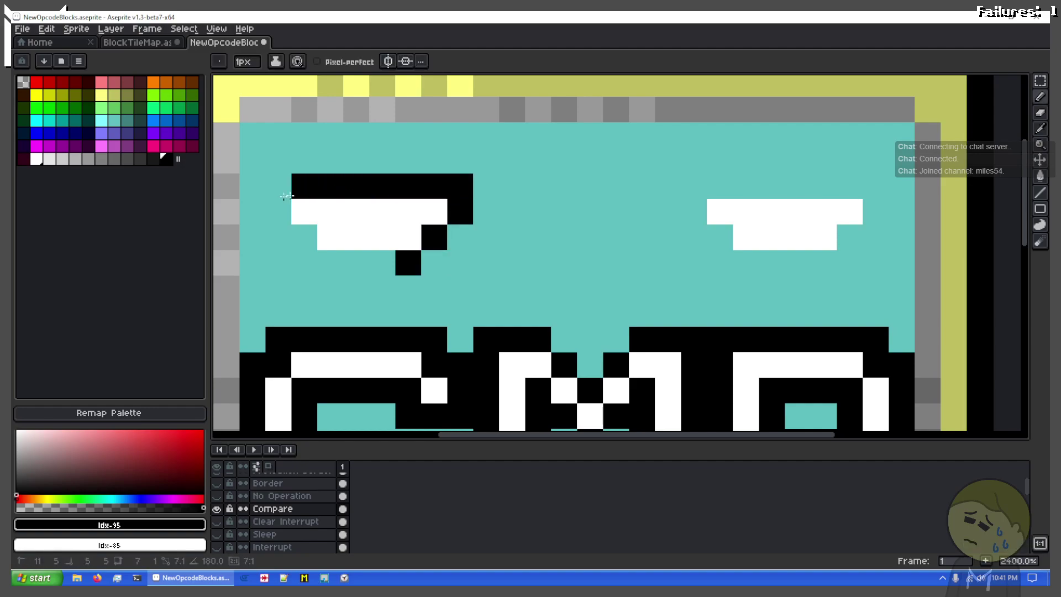
left_click(287, 212, "shift")
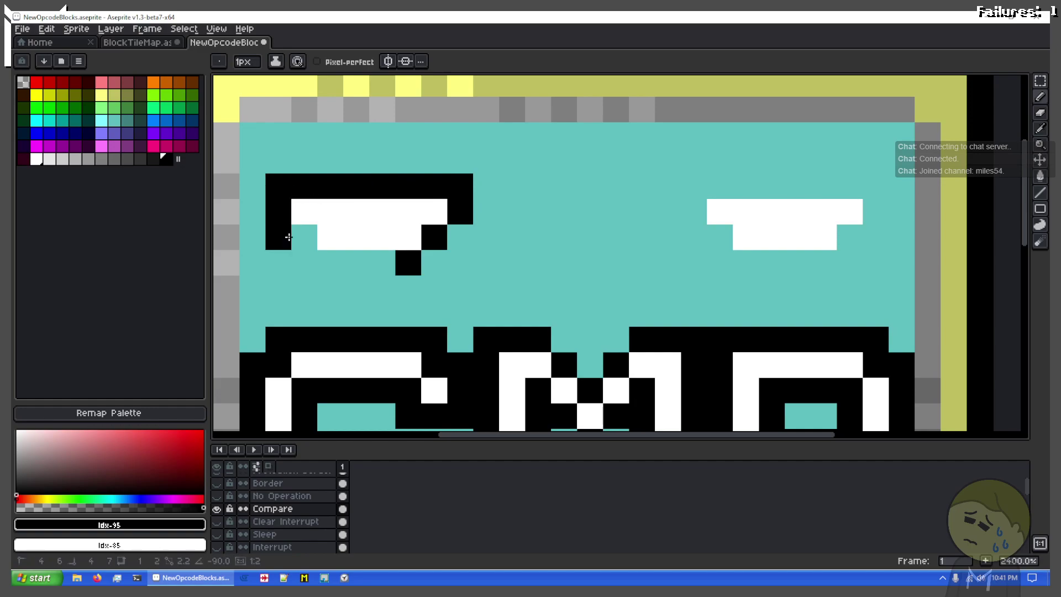
left_click(326, 258, "shift")
left_click(304, 262)
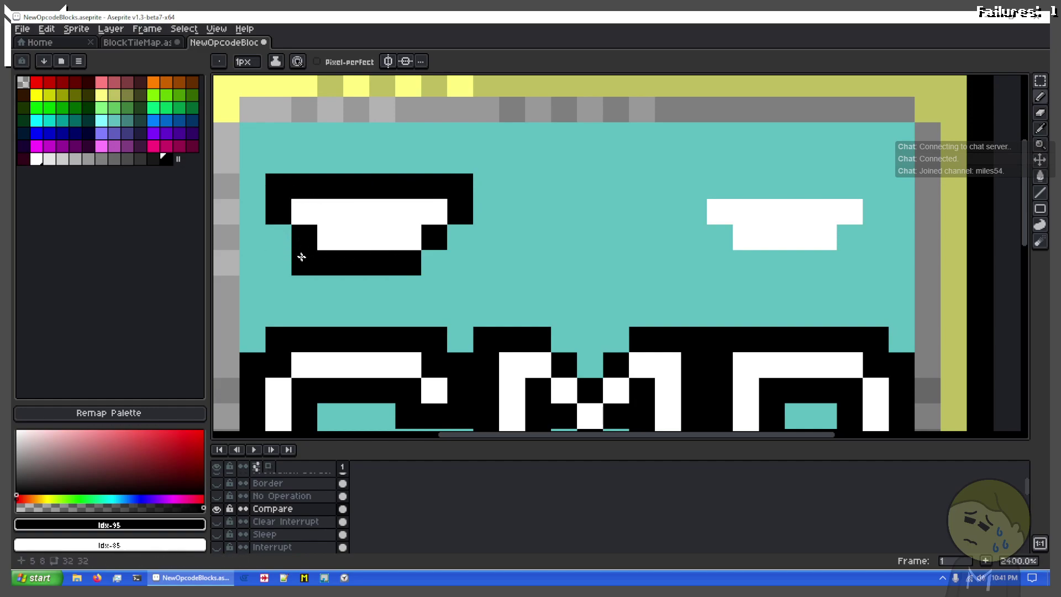
left_click(279, 238)
left_click(436, 259)
left_click(459, 236)
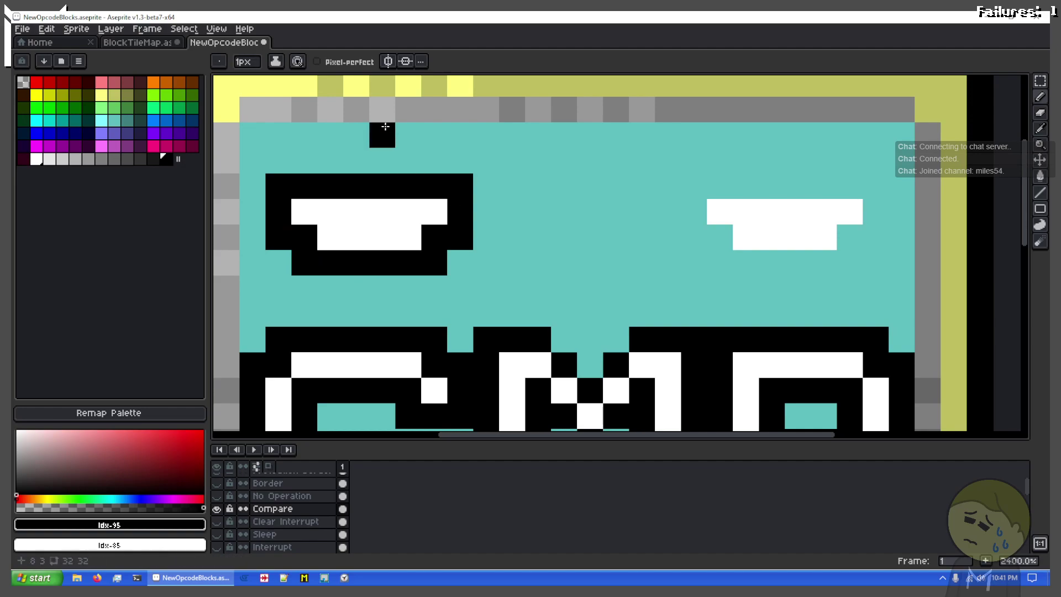
left_click(458, 135)
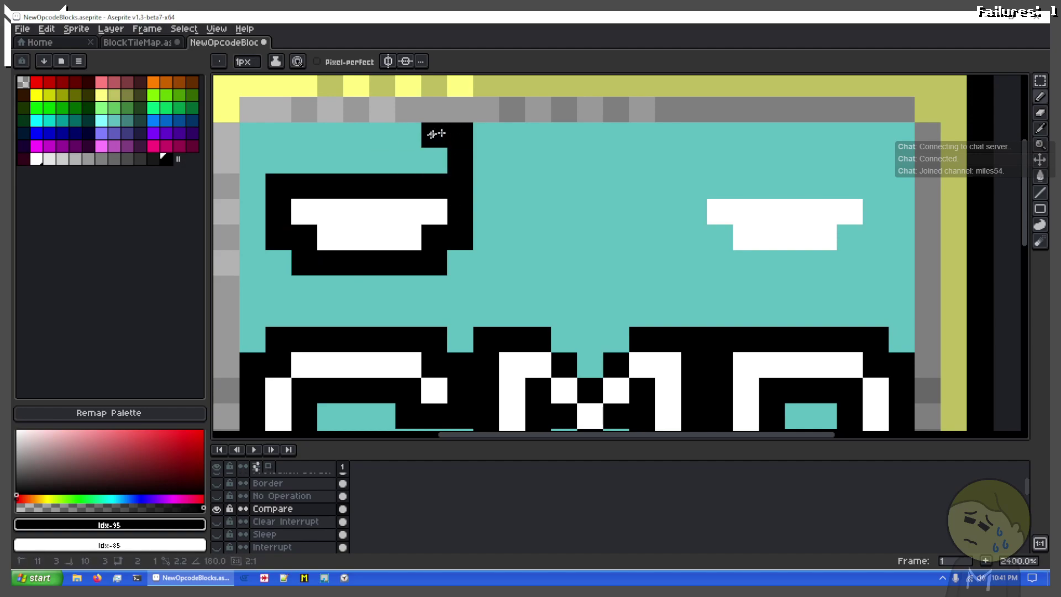
key("v")
key("ctrl+z")
key("ctrl+z")
Draw two black vertical hanger lines, one pixel wide, from the left pan's outline up to the grey border
key("b")
left_click(293, 163)
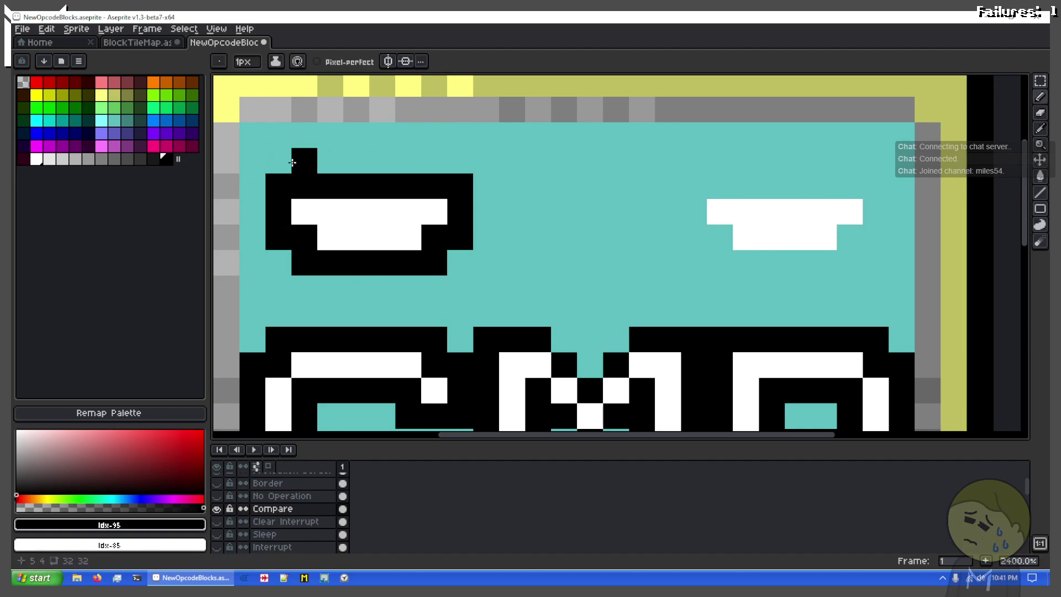
left_click_drag(434, 160, 436, 142)
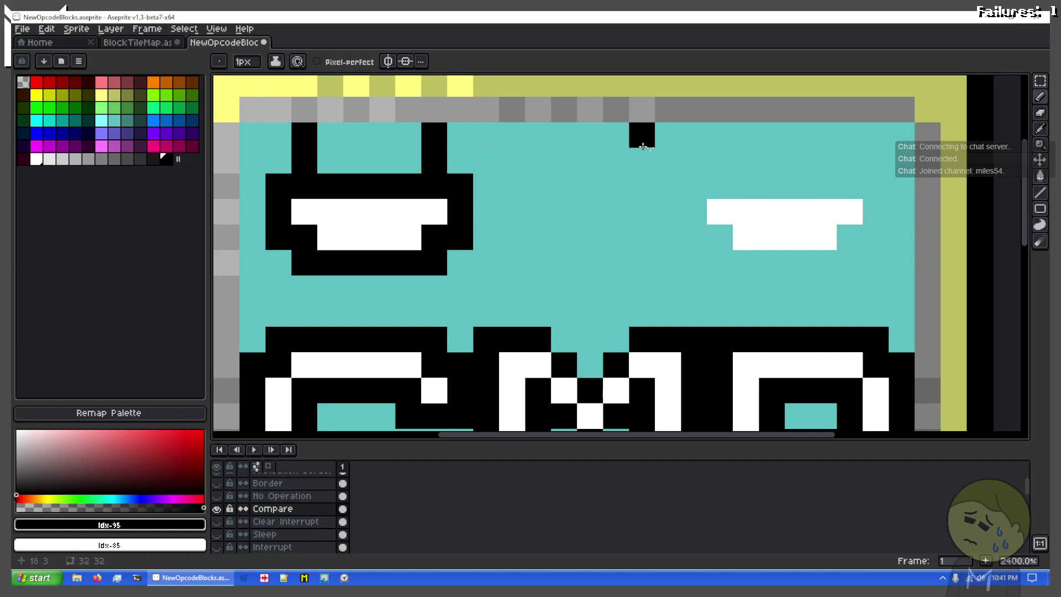
Outline the right scale pan in black and add two black hanger lines up to the border, matching the left pan
mouse_move(691, 185)
left_mouse_down()
mouse_move(871, 179)
mouse_move(876, 213)
left_mouse_up()
mouse_move(832, 253)
left_mouse_down()
mouse_move(756, 259)
mouse_move(703, 217)
mouse_move(703, 239)
mouse_move(728, 256)
mouse_move(837, 262)
left_mouse_up()
left_click(701, 231)
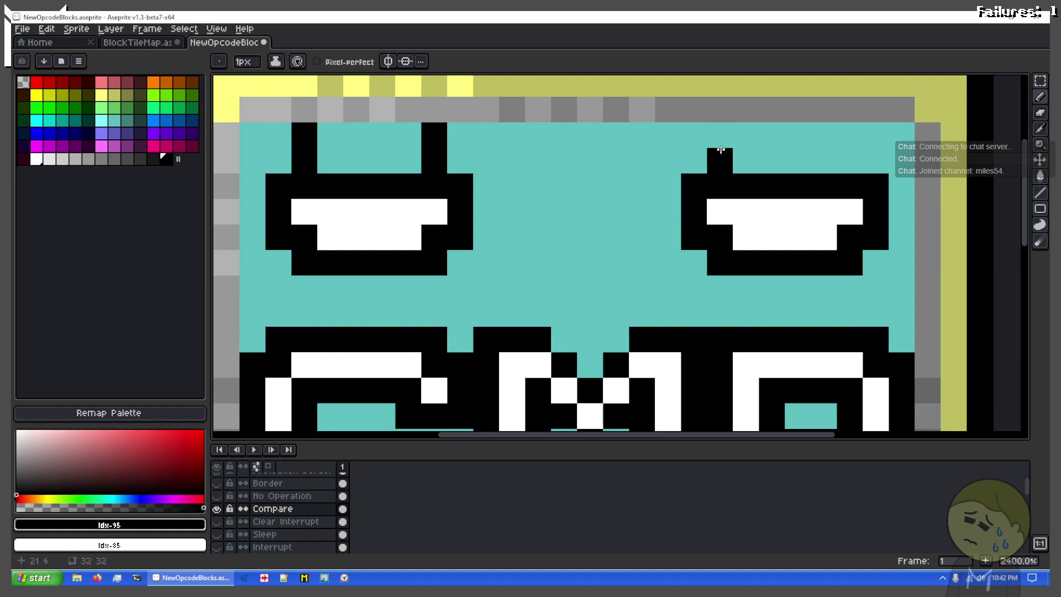
left_click_drag(720, 160, 737, 136)
key("ctrl+z")
left_click_drag(854, 163, 855, 142)
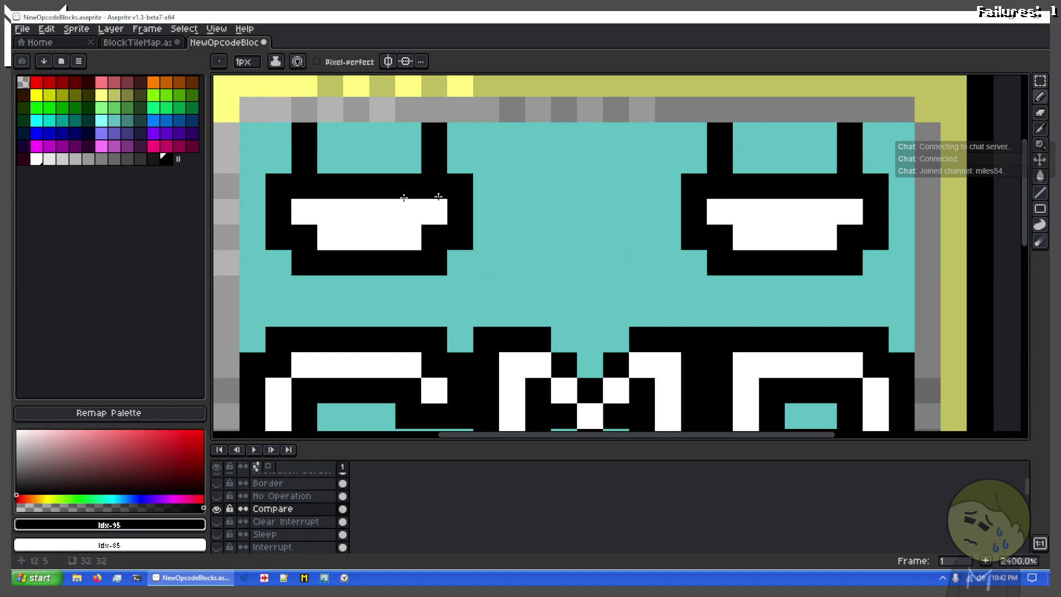
Fill a light grey (index 87) post 4 pixels wide between the pans, with a 6-pixel-wide top row, down into the gap of the M
left_click(63, 160)
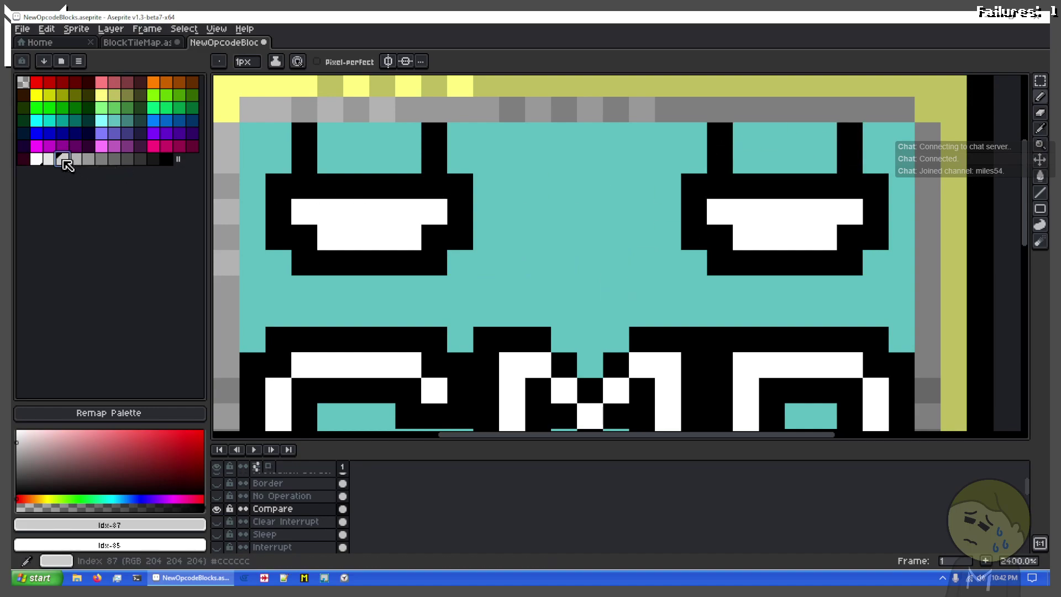
right_click(166, 160)
left_click(571, 308)
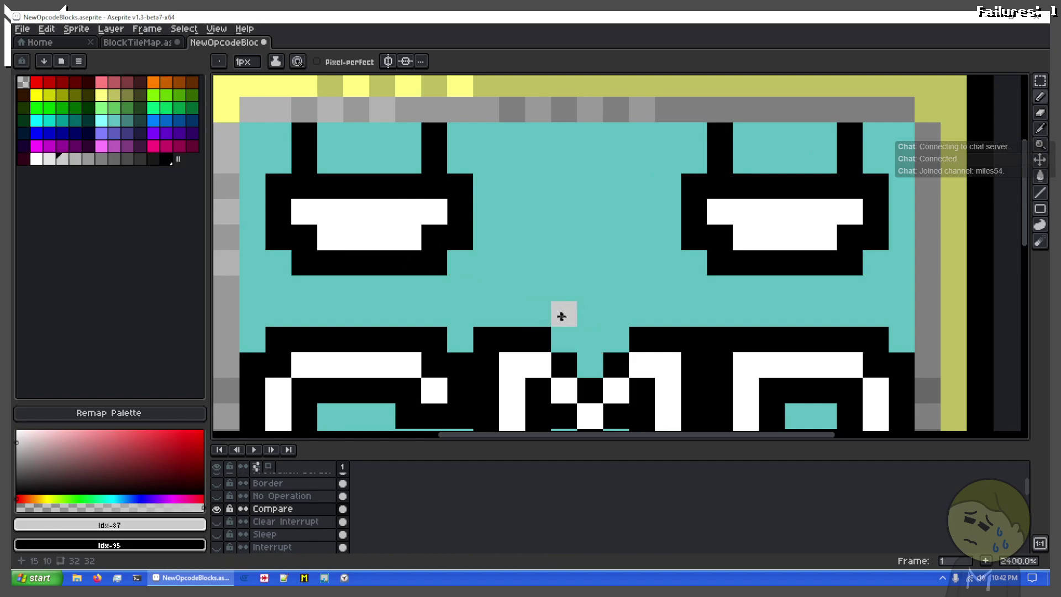
mouse_move(557, 314)
left_mouse_down()
mouse_move(606, 313)
mouse_move(555, 296)
mouse_move(532, 313)
mouse_move(554, 210)
mouse_move(545, 160)
mouse_move(548, 140)
mouse_move(590, 136)
mouse_move(604, 144)
mouse_move(593, 291)
mouse_move(618, 287)
mouse_move(603, 175)
mouse_move(572, 164)
mouse_move(551, 186)
mouse_move(543, 237)
mouse_move(564, 284)
left_mouse_up()
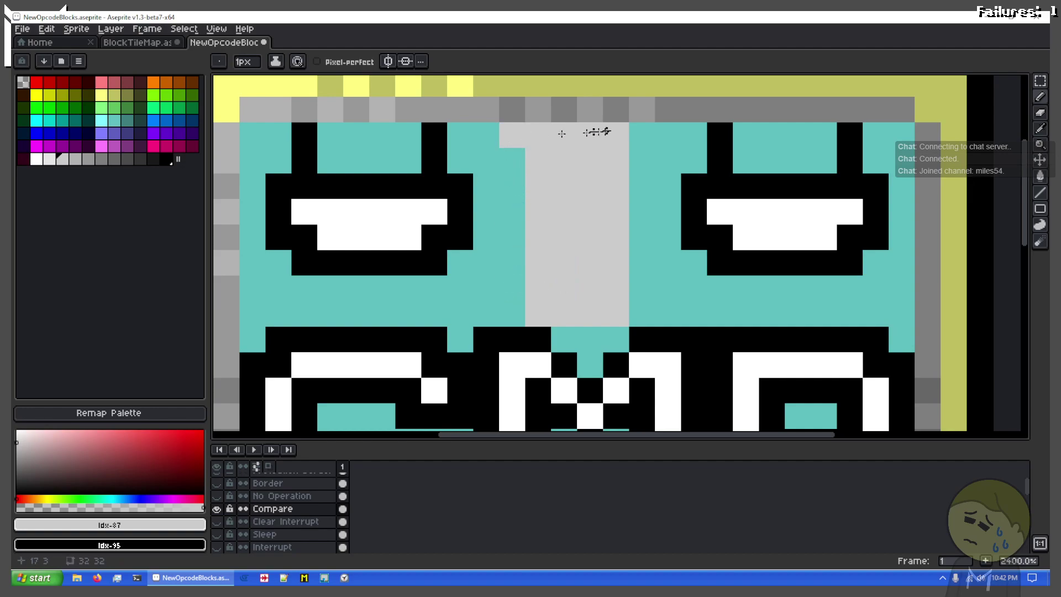
left_click_drag(597, 132, 640, 132)
left_click_drag(559, 334, 603, 331)
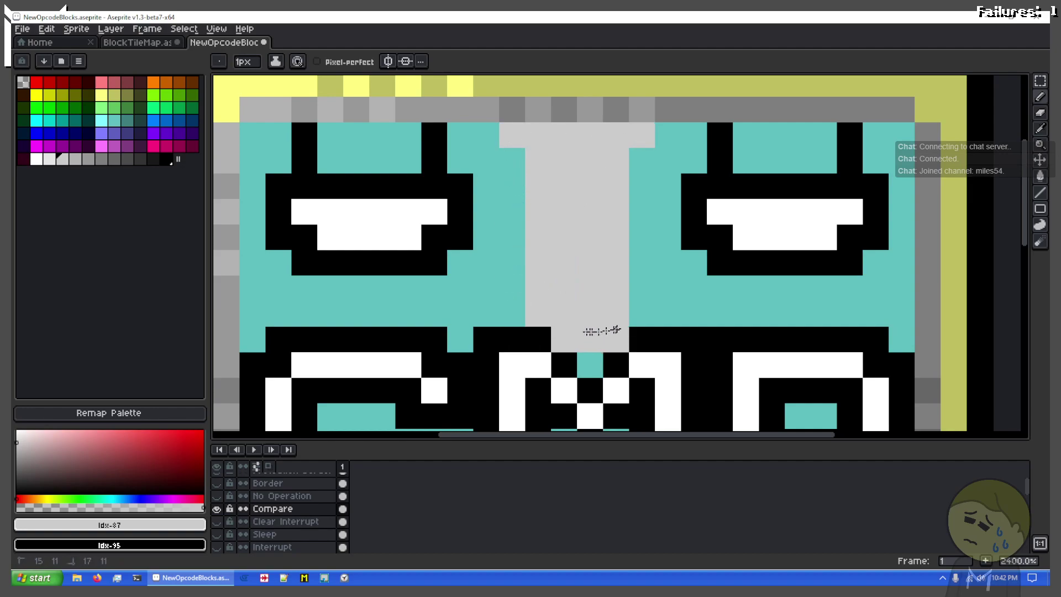
left_click(588, 362)
Edge both sides of the light grey post and its wider top row with dark grey (index 91) pixels
key("x")
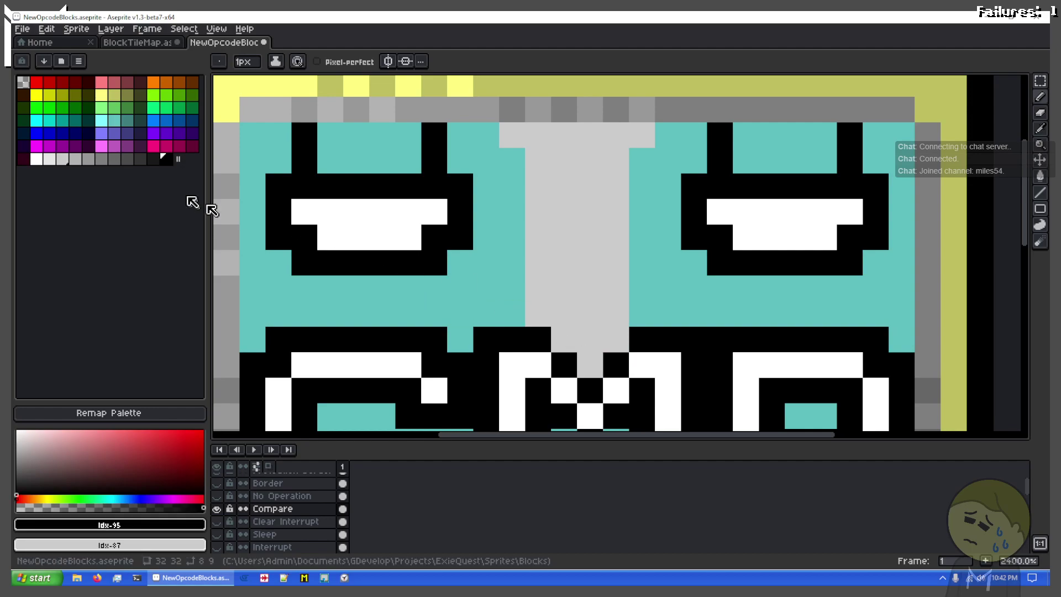
left_click(140, 159)
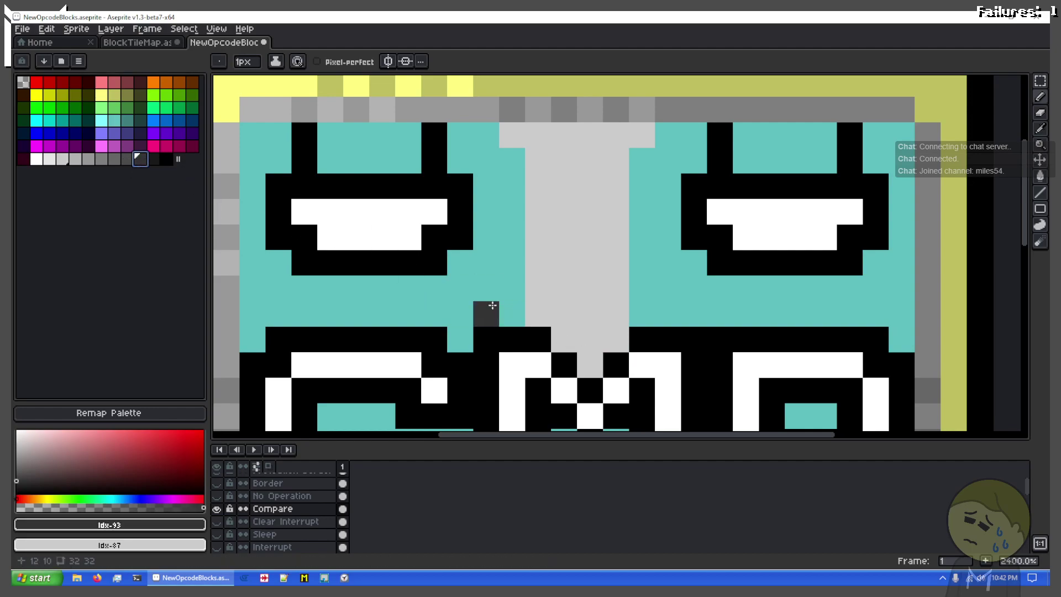
left_click(115, 159)
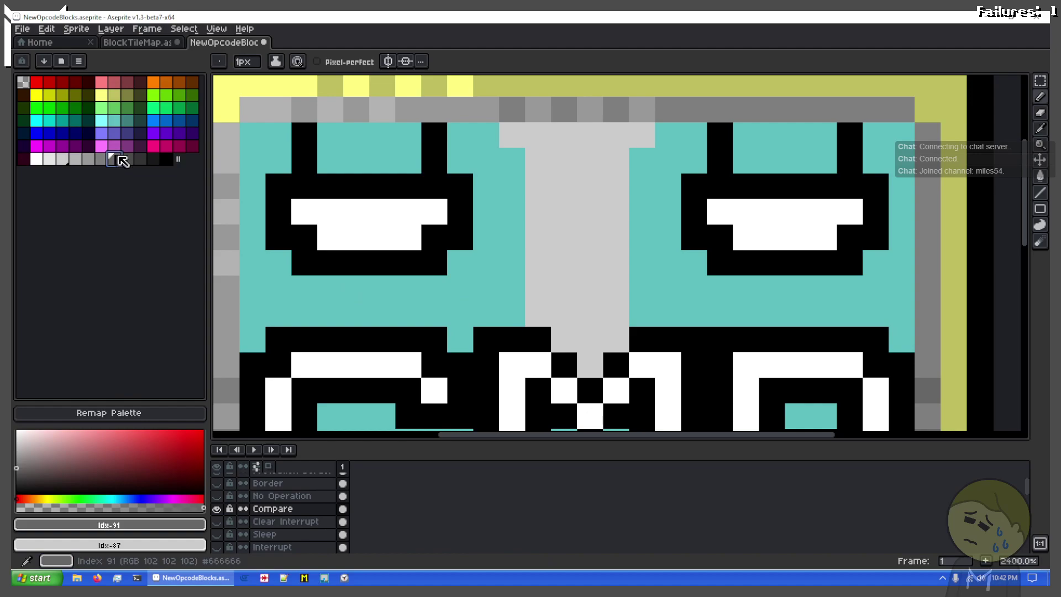
left_click(487, 304)
left_click_drag(512, 313, 503, 161)
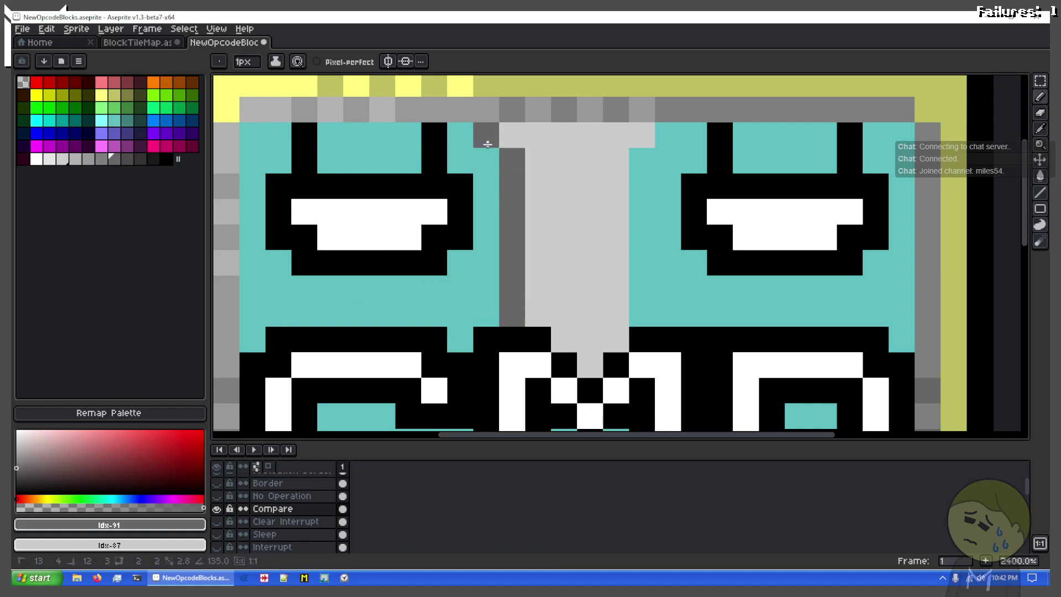
left_click(487, 142)
left_click(631, 157)
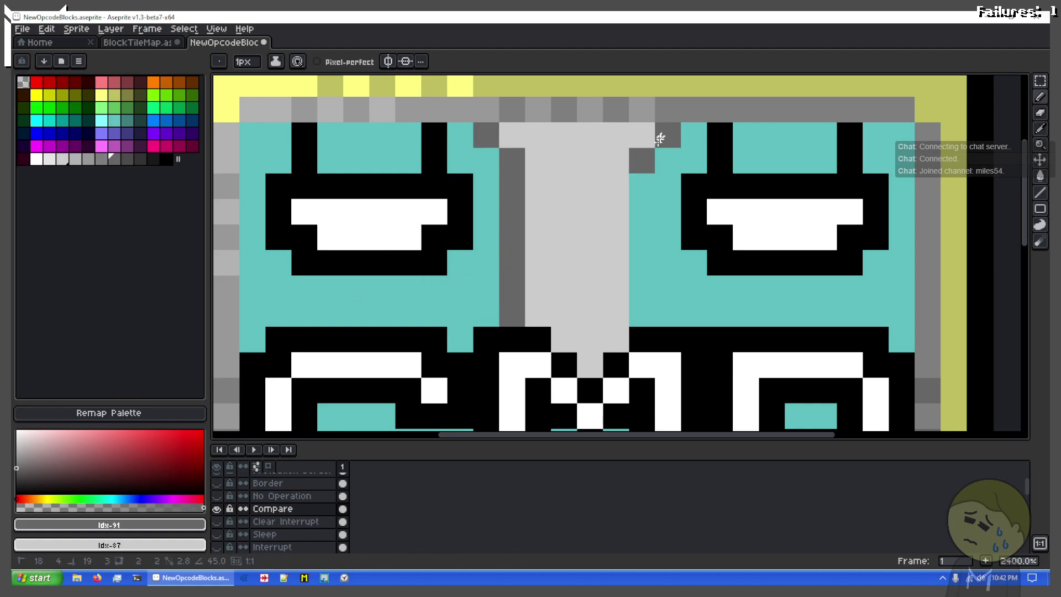
left_click(660, 139, "shift")
left_click_drag(642, 313, 649, 173)
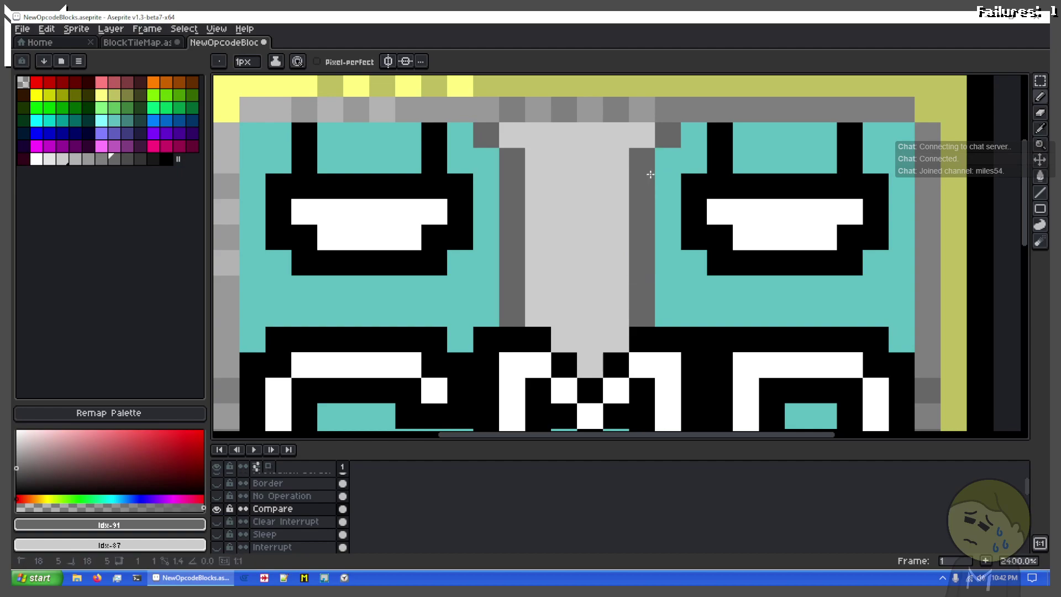
Continue the post's right edge in dark grey below the lettering, stepping outward to the base with 2-pixel and 3-pixel rows
scroll(616, 332, "down", 3)
left_click_drag(601, 278, 542, 121)
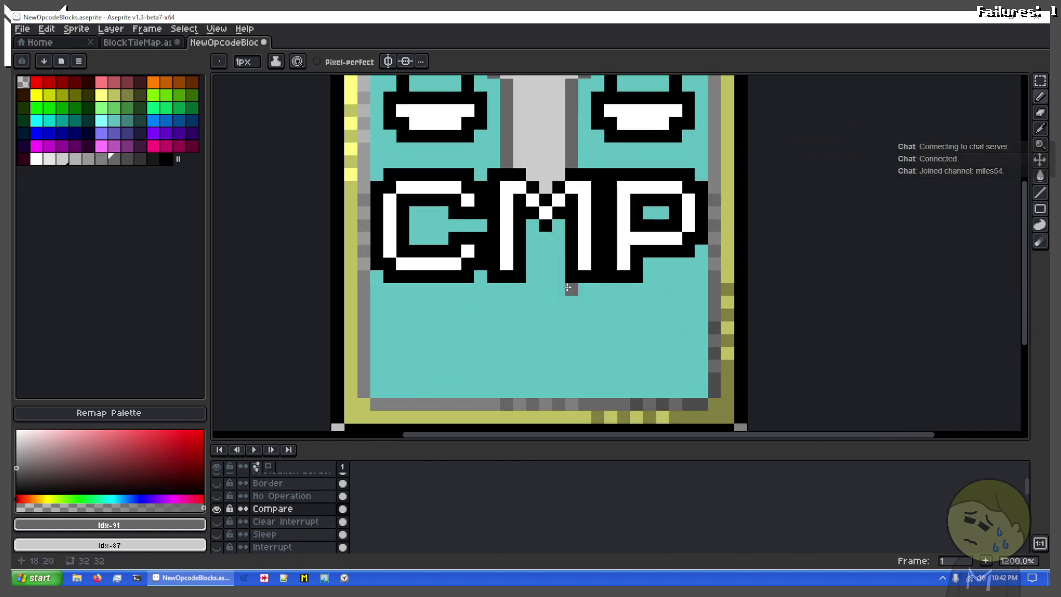
scroll(454, 364, "up", 1)
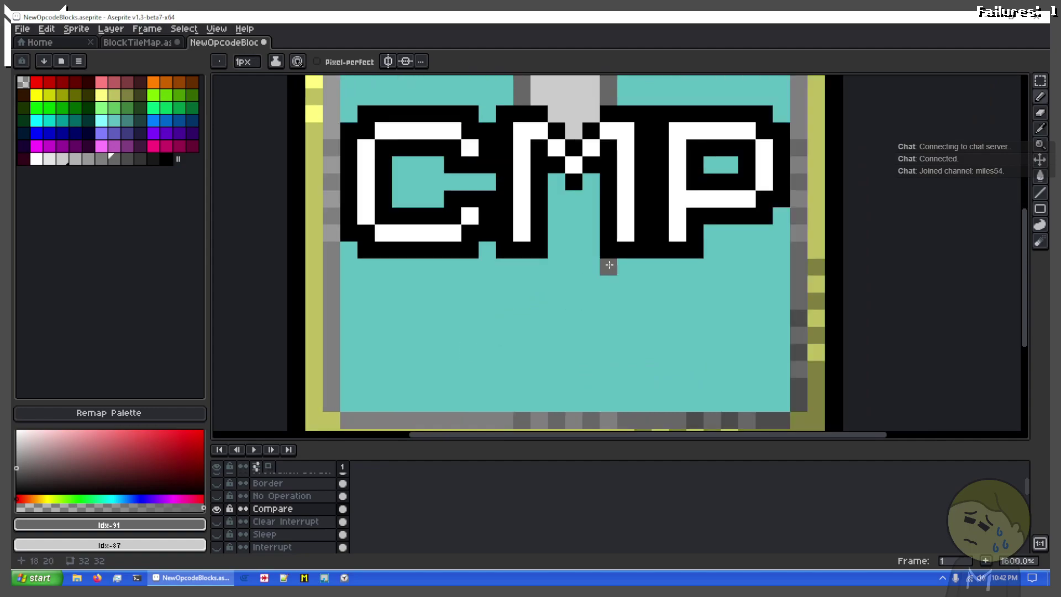
left_click(609, 265)
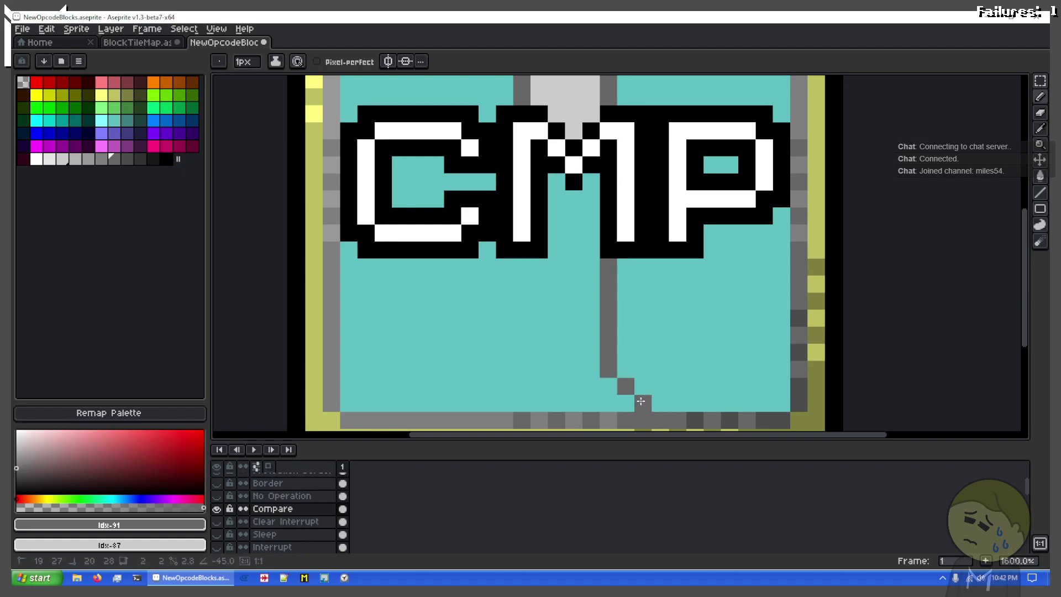
left_click(647, 388, "shift")
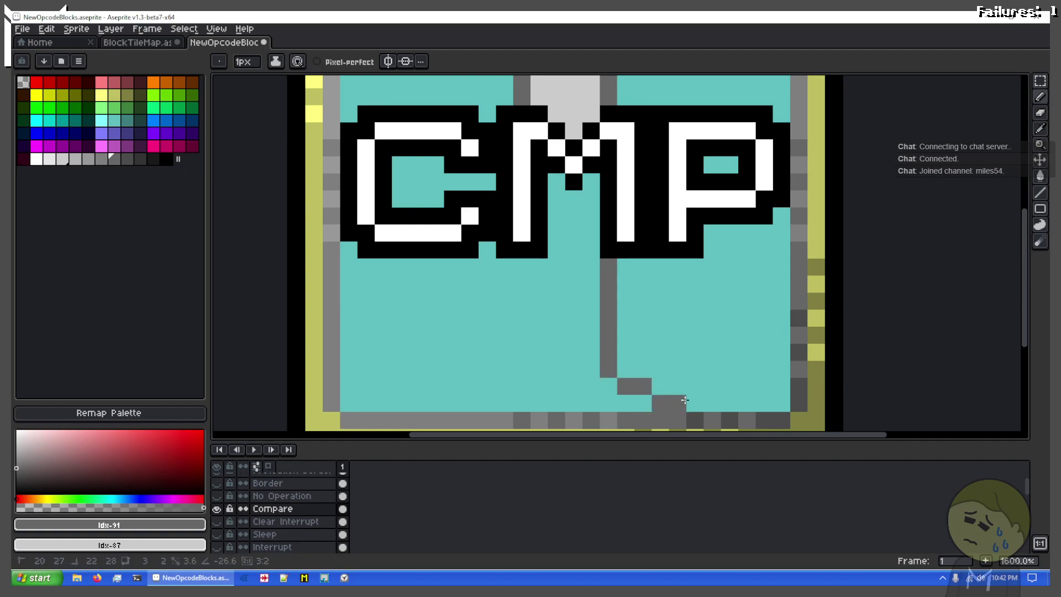
left_click(659, 399, "shift")
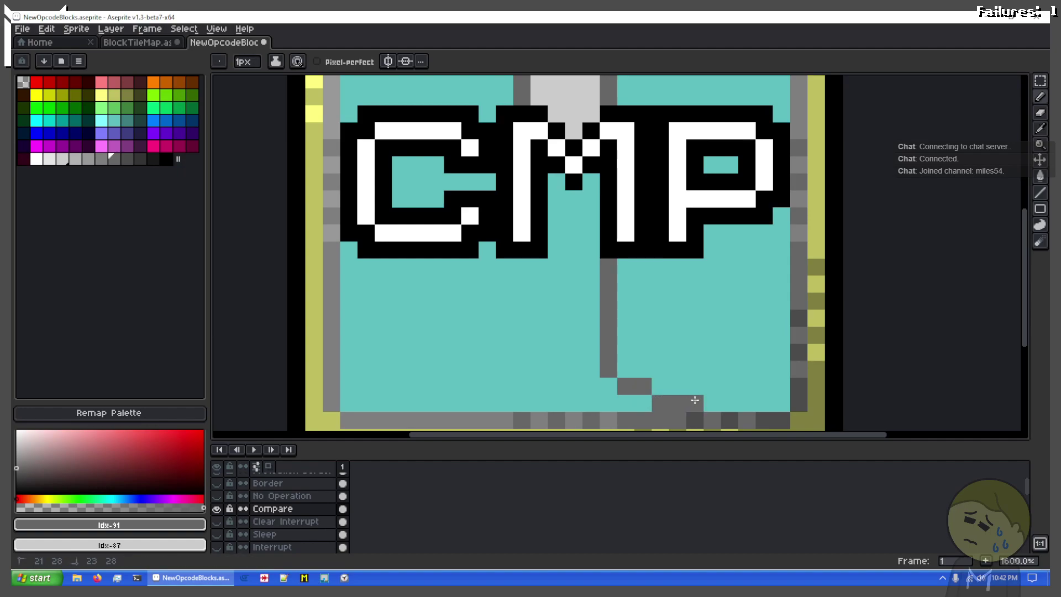
left_click(695, 400, "shift")
Mirror the edge on the post's left side below the lettering, with the same 2-pixel and 3-pixel steps outward at the base
left_click(520, 370, "shift")
left_click(504, 386, "shift")
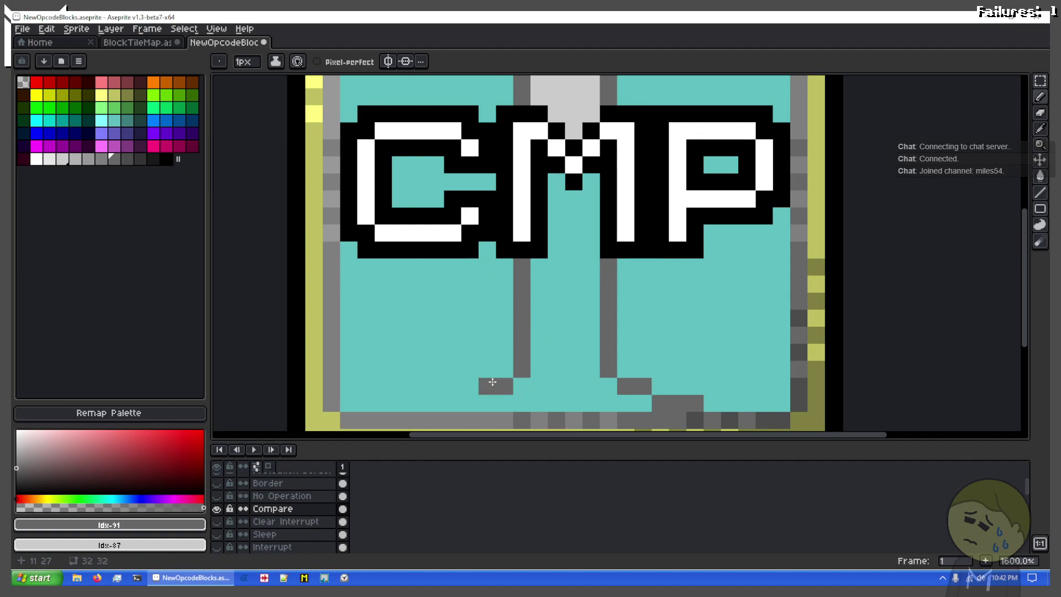
left_click(434, 403, "shift")
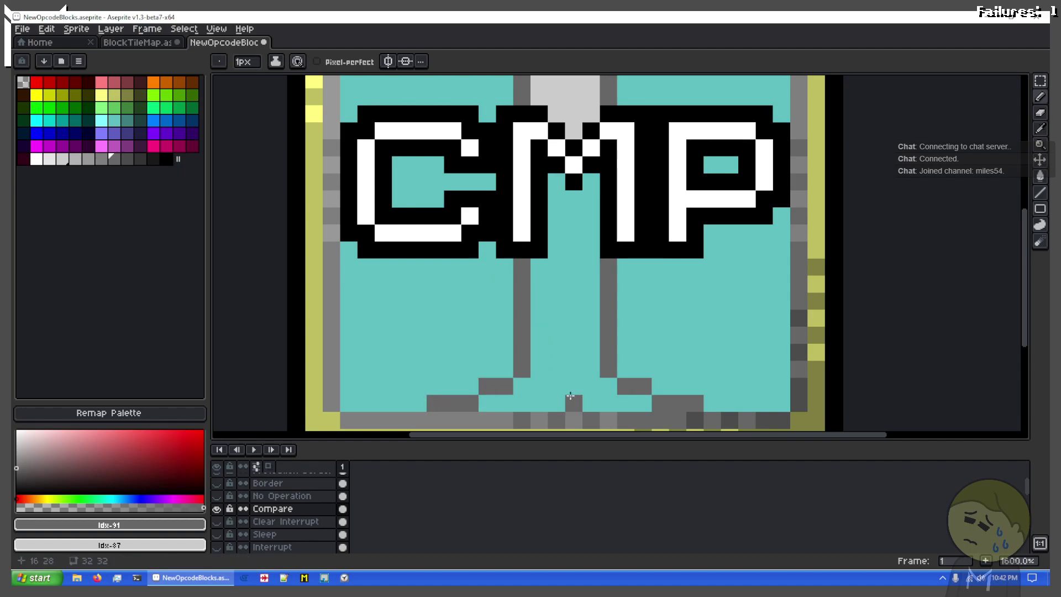
Draw a 10-pixel light grey (index 87) row across the post's base and fill the post between its dark grey edges in the same colour
key("x")
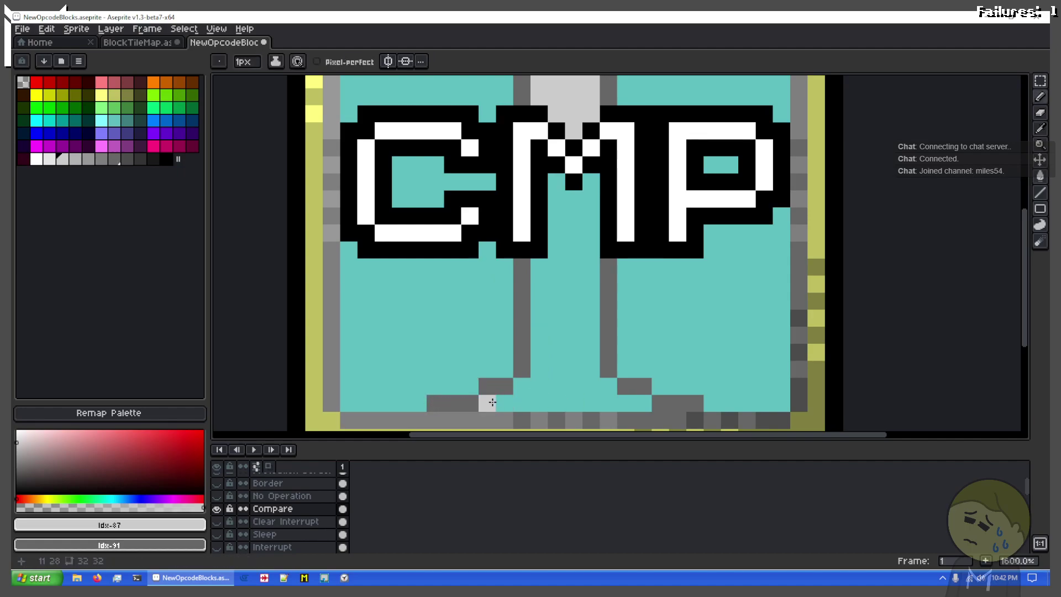
left_click_drag(493, 402, 647, 403)
key("g")
left_click(567, 352)
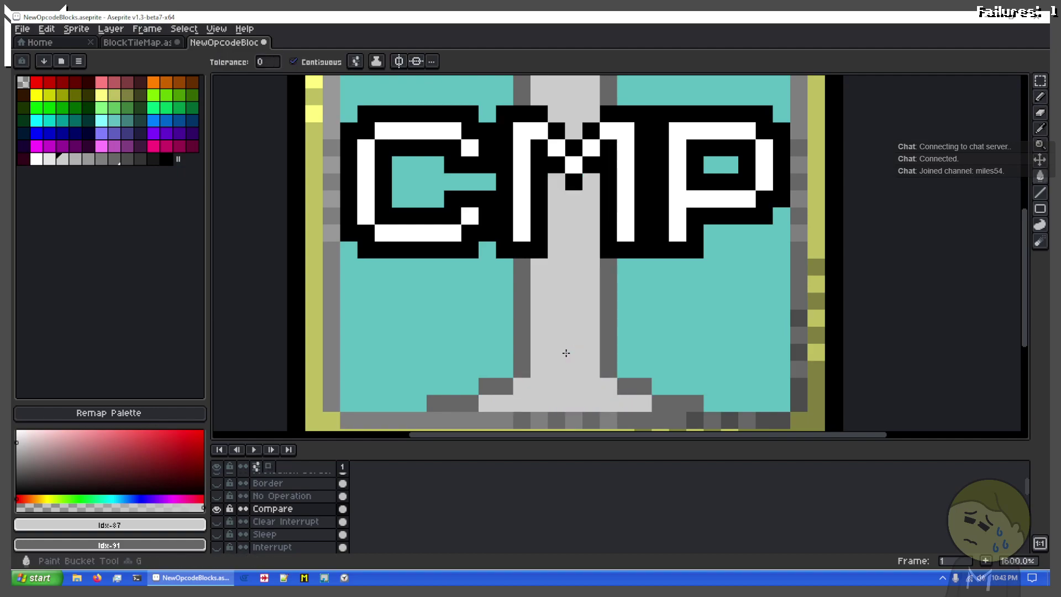
scroll(505, 325, "down", 3)
scroll(531, 304, "up", 2)
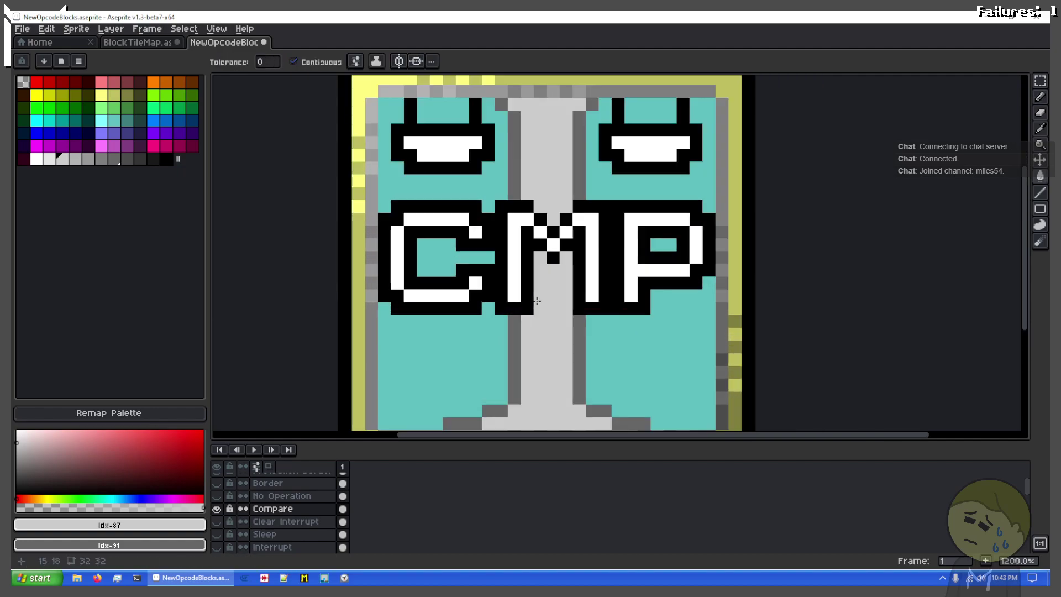
left_click_drag(604, 295, 622, 302)
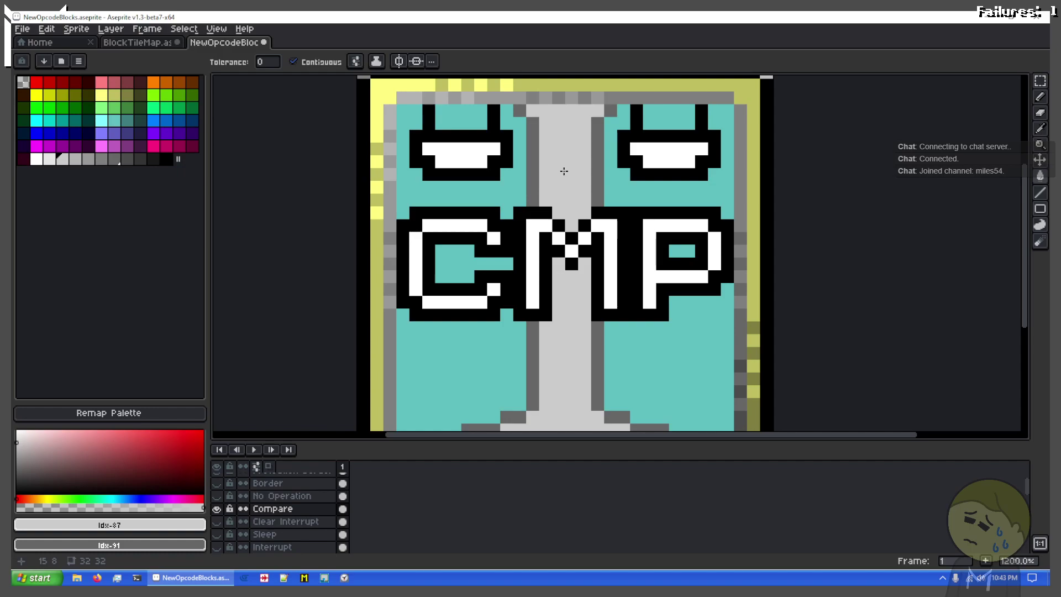
Shift the two scale pans and the post's wide top down by 1 pixel, keeping the original top row filled
key("m")
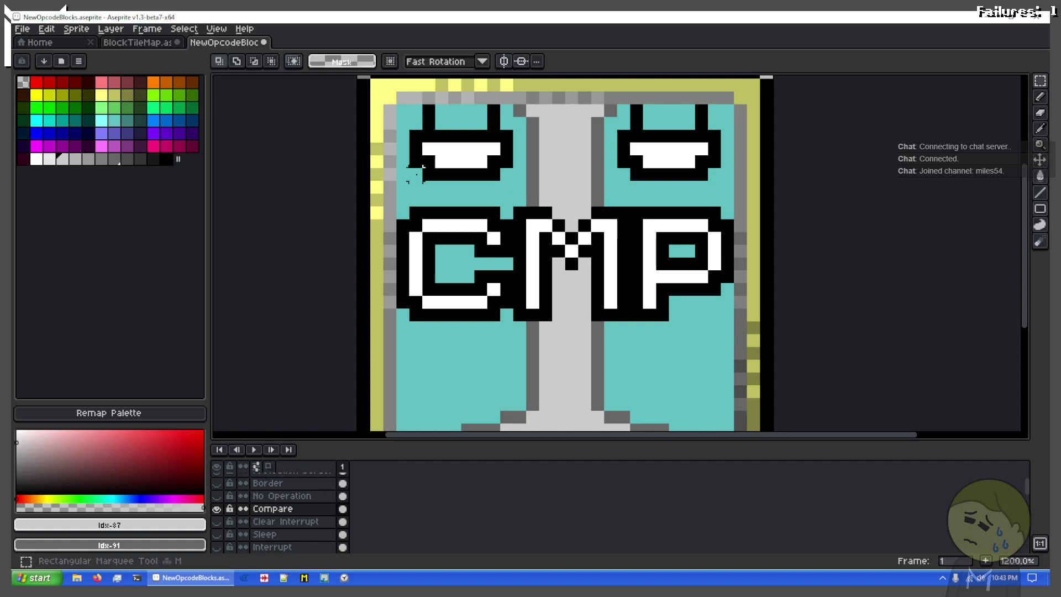
left_click_drag(408, 182, 737, 101)
left_click_drag(666, 130, 663, 144)
key("ctrl+d")
scroll(384, 129, "up", 1)
scroll(486, 121, "up", 1)
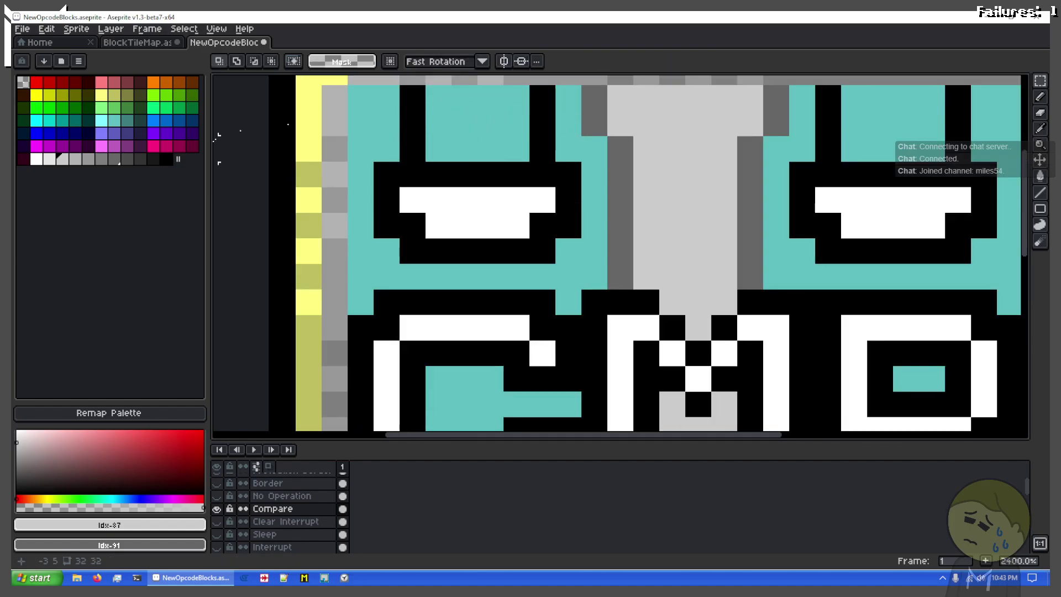
Set the colours to black (index 95) and teal (index 49), and bend the top pixels of the first pan's strings 1 pixel inward
left_click(115, 121)
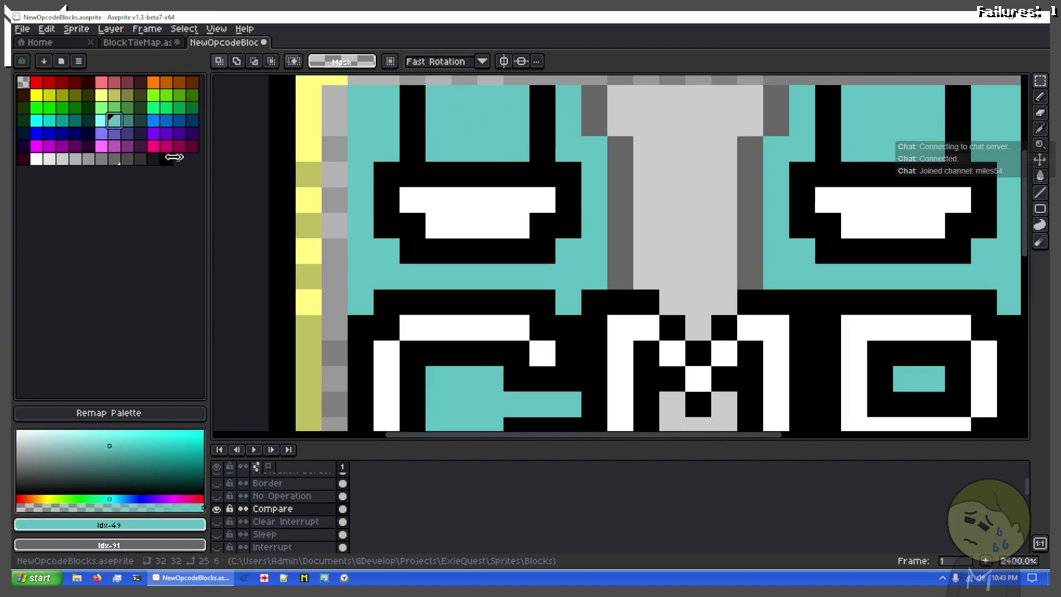
key("x")
left_click(153, 158)
left_click(168, 161)
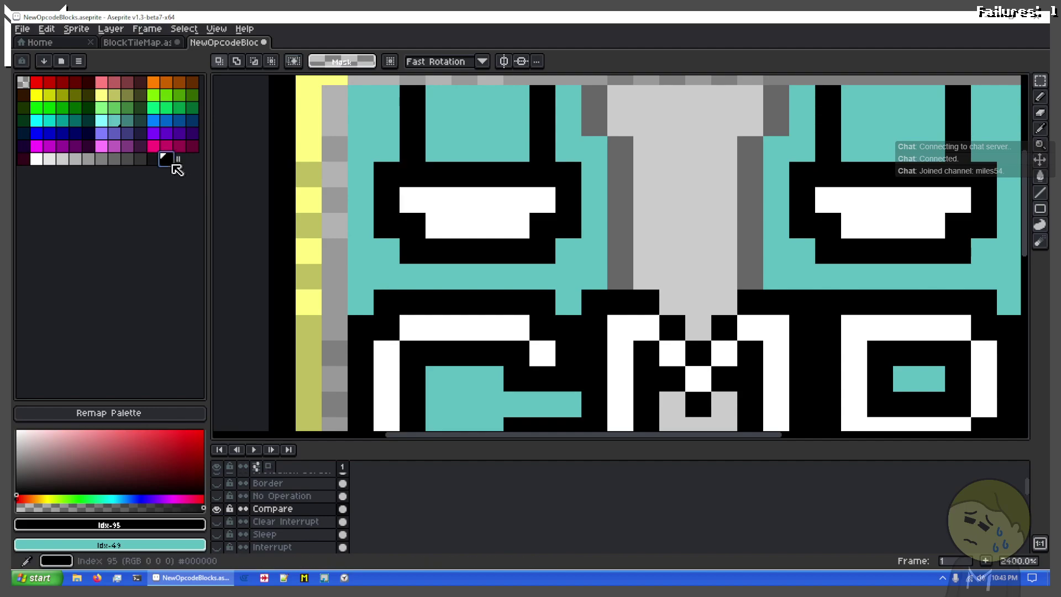
key("b")
left_click_drag(423, 141, 367, 293)
key("x")
left_click(360, 251)
key("x")
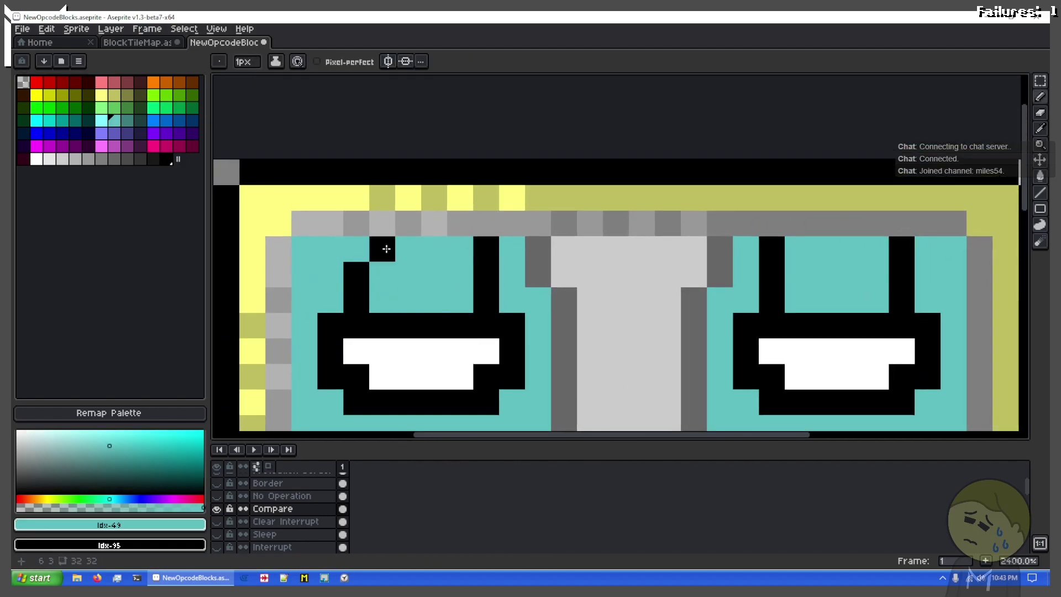
left_click(386, 248)
key("x")
left_click(480, 245)
key("x")
left_click(451, 251)
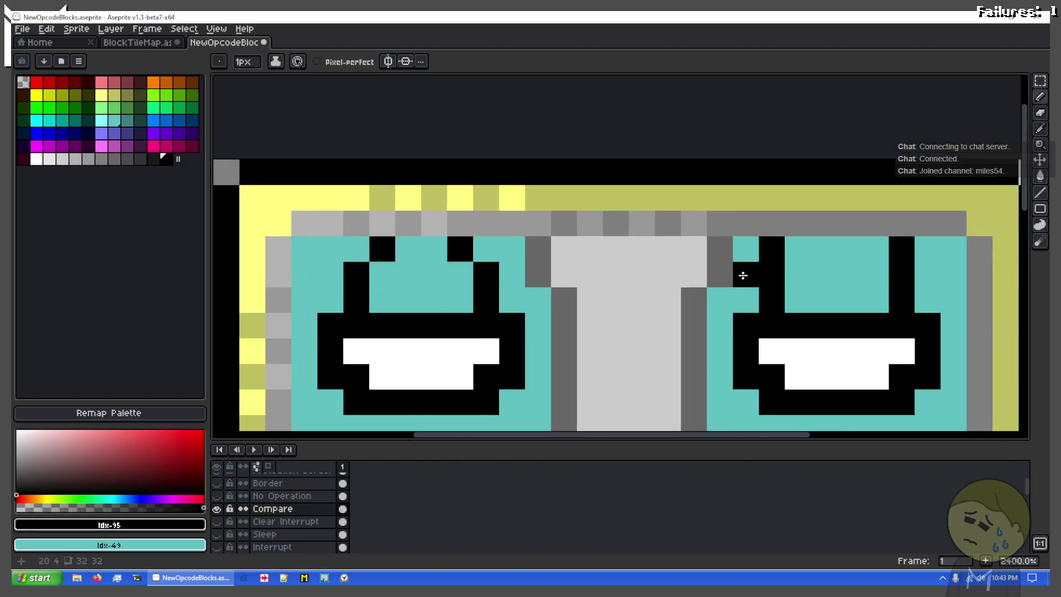
Bend the top pixels of the second pan's two strings 1 pixel inward in black, covering the old pixels with teal
key("x")
left_click(772, 249)
right_click(798, 249)
key("x")
left_click(845, 247)
key("x")
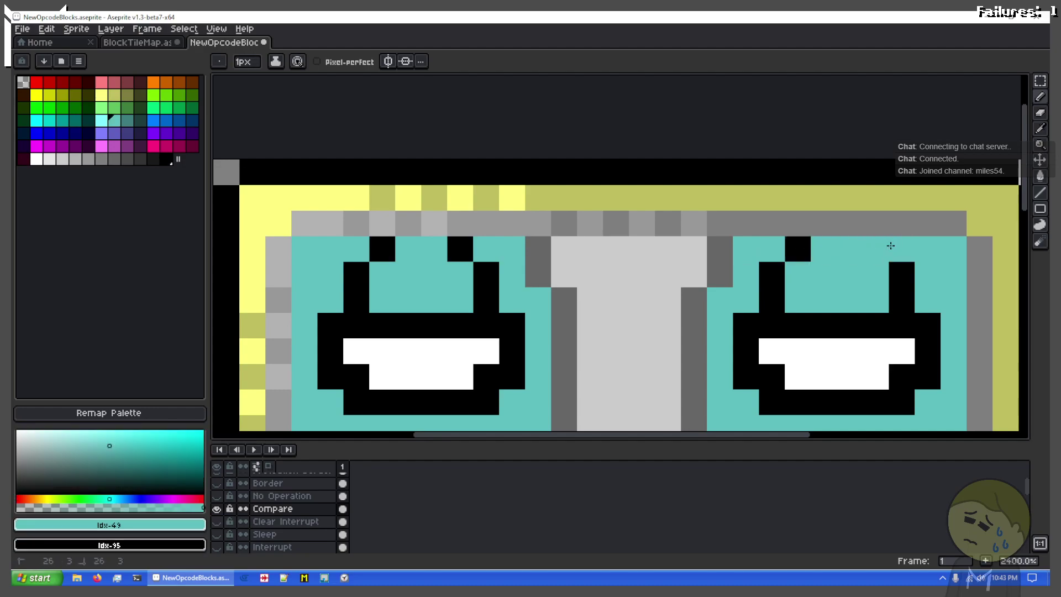
key("x")
Show the Border layer, hide the Protection Border layer, and copy the whole Compare block
scroll(530, 297, "down", 2)
left_click_drag(527, 294, 520, 153)
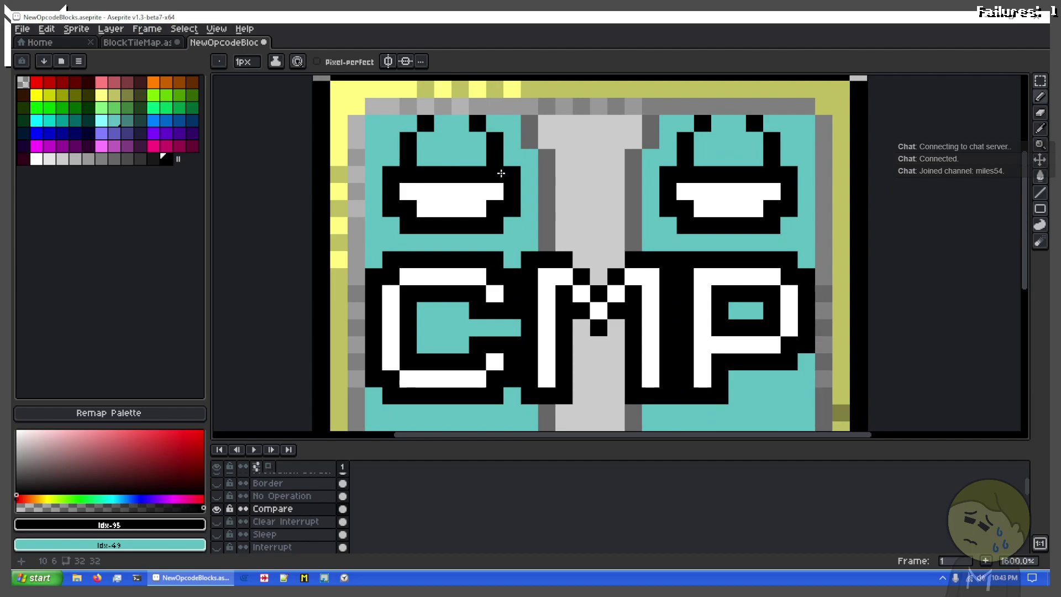
scroll(514, 221, "down", 3)
scroll(477, 194, "down", 1)
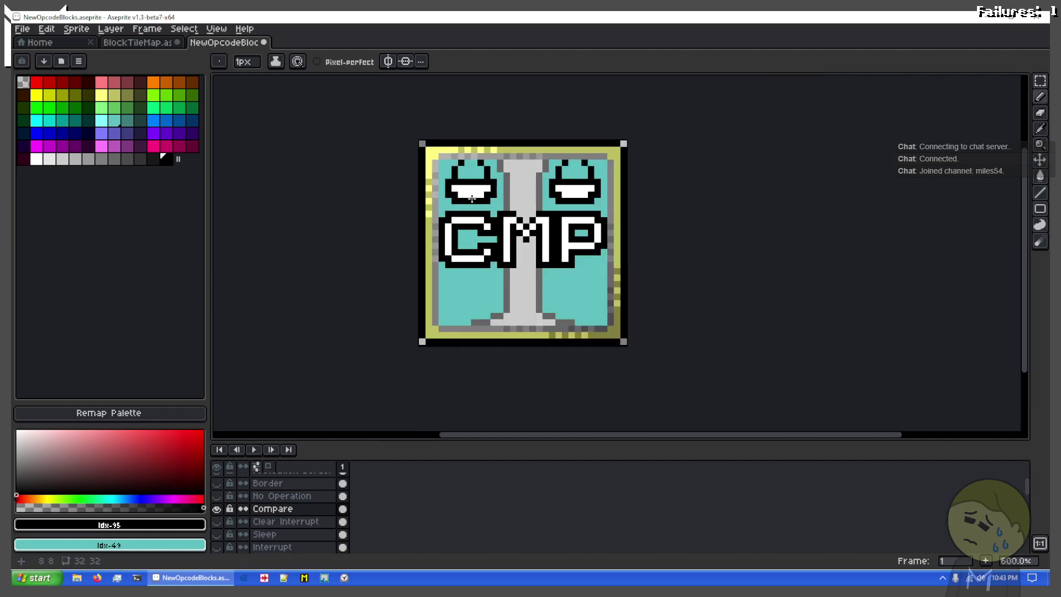
scroll(477, 263, "up", 1)
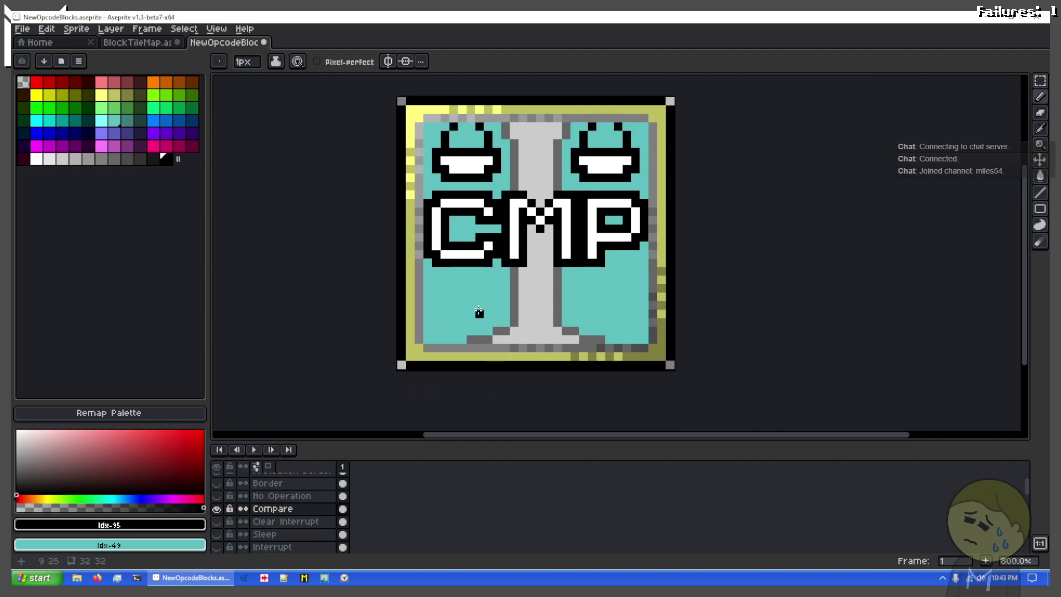
left_click_drag(498, 337, 555, 332)
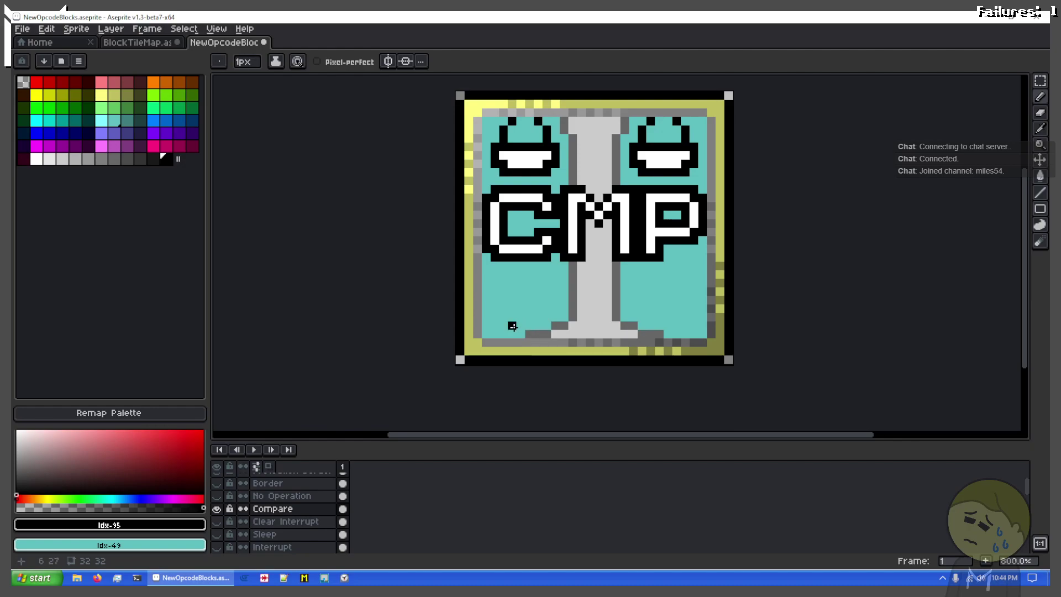
scroll(232, 520, "up", 2)
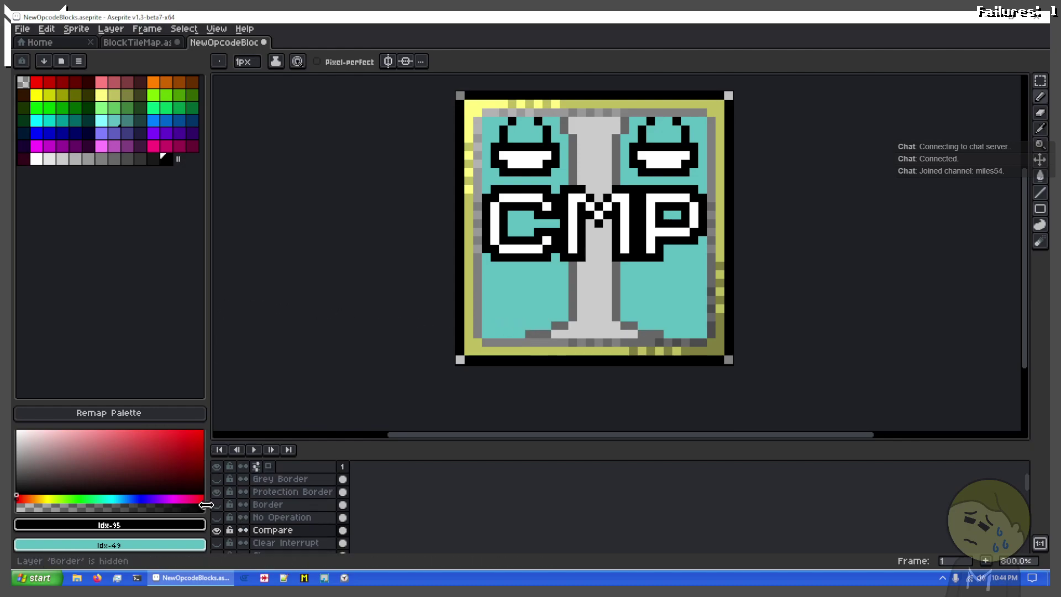
left_click(216, 504)
left_click(216, 492)
key("ctrl")
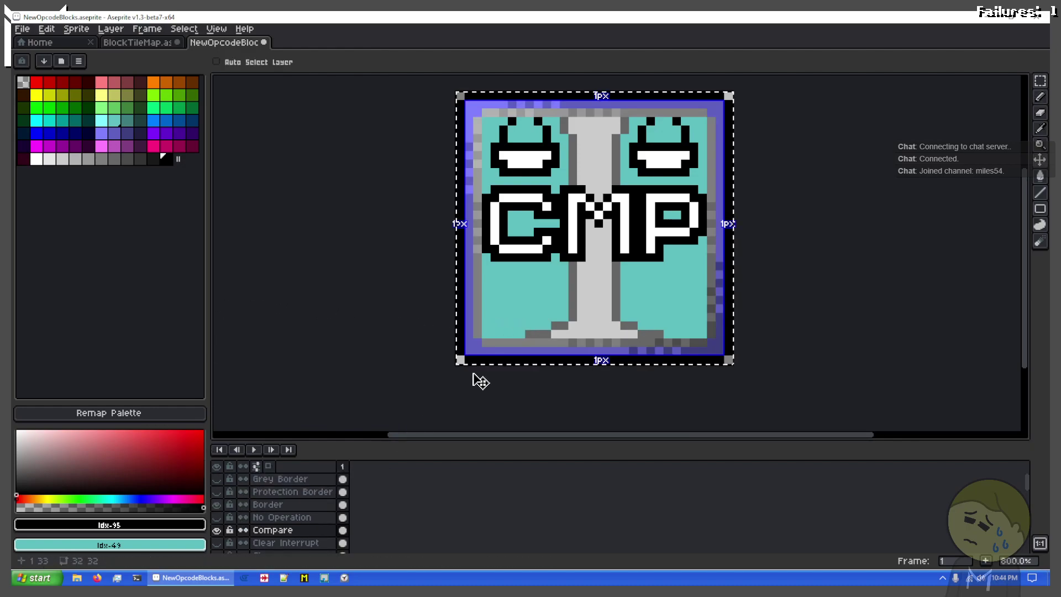
Paste the Compare block into BlockTileMap in the empty tile right after CLI
left_click(147, 42)
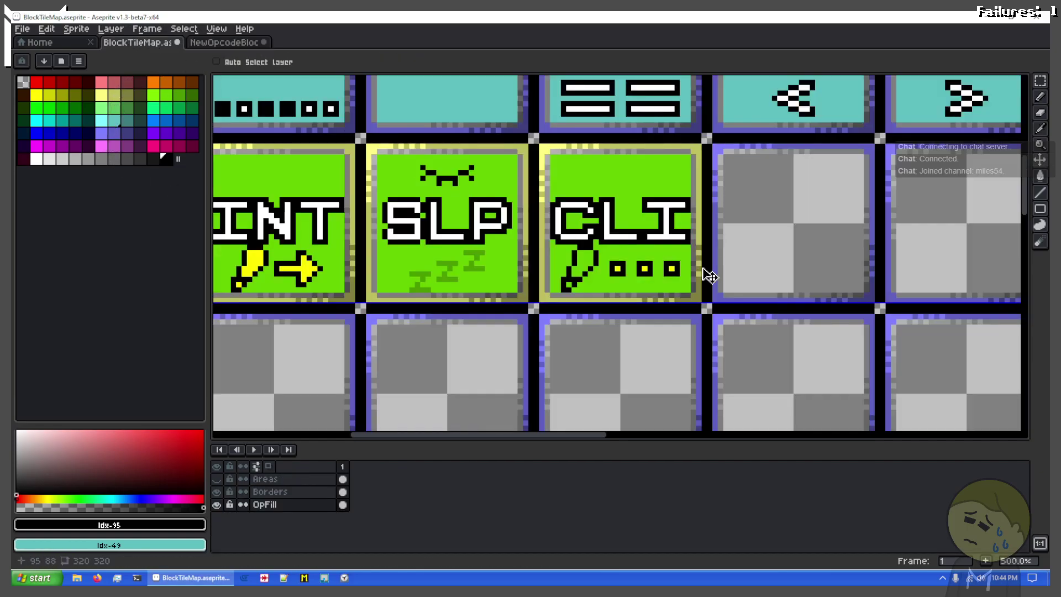
key("ctrl+v")
left_click_drag(354, 213, 832, 203)
left_click(960, 236)
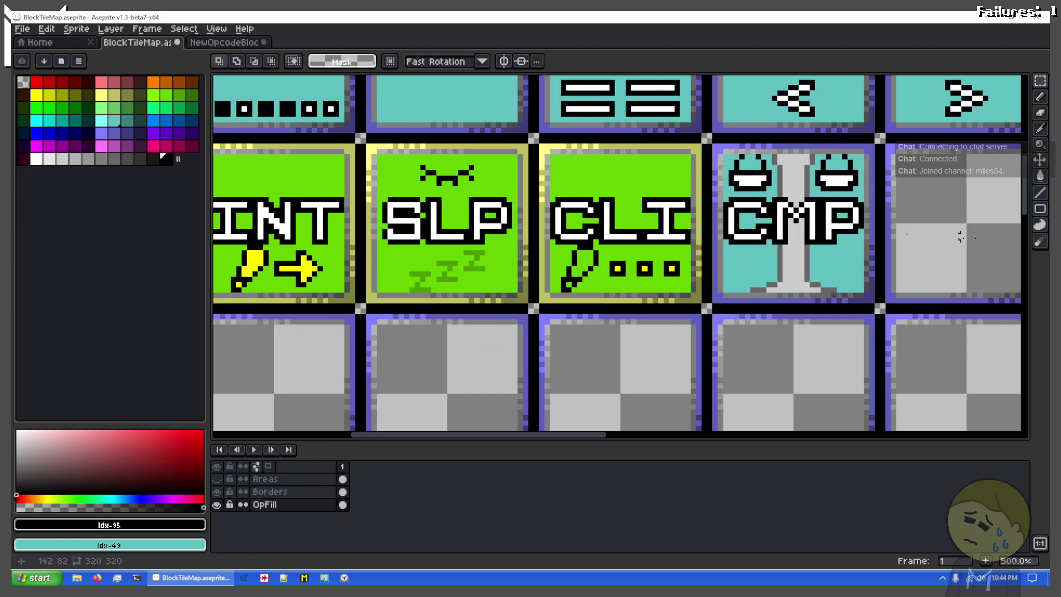
Save BlockTileMap and export the updated tile map image
left_click_drag(972, 238, 632, 265)
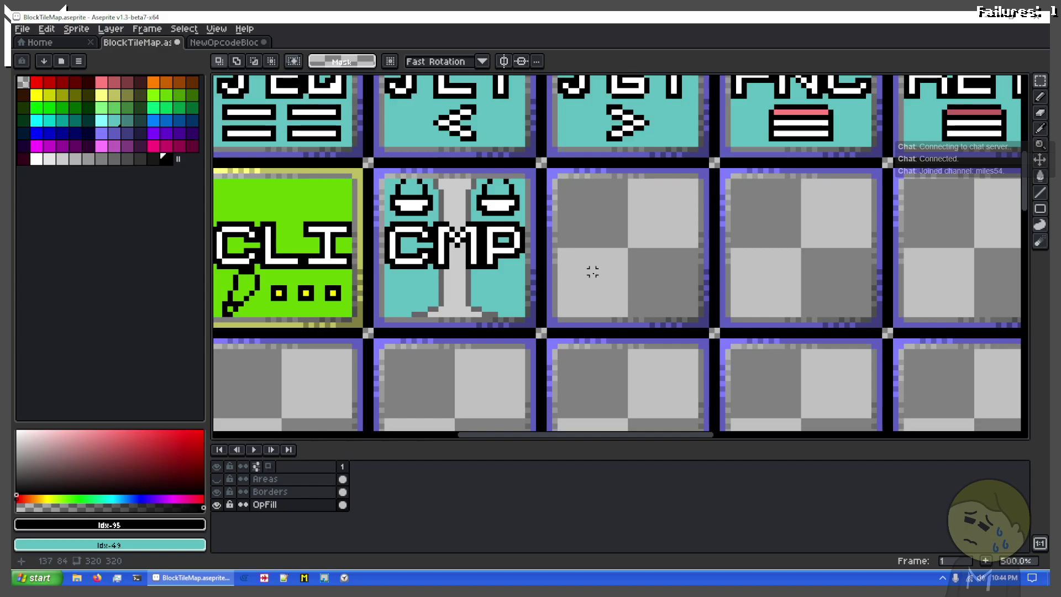
scroll(593, 271, "down", 5)
scroll(631, 254, "up", 2)
scroll(624, 256, "down", 1)
left_click_drag(529, 260, 524, 158)
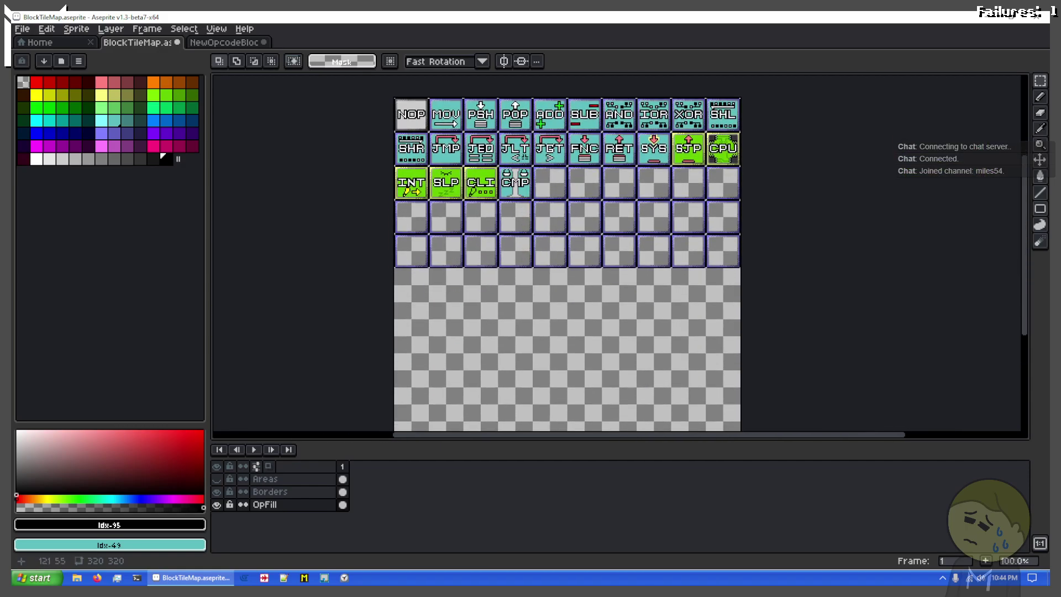
key("ctrl+s")
key("ctrl+alt+shift+s")
key("Return")
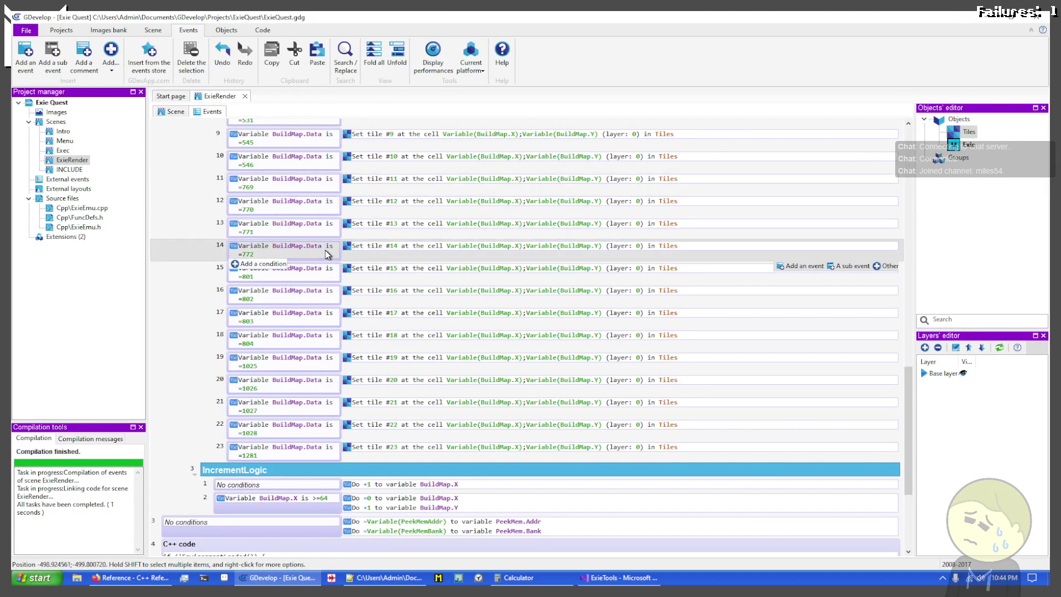
In GDevelop, close the ExieRender scene, save and close the project, and reopen ExieQuest.gdg with its ExieRender scene
left_click(244, 96)
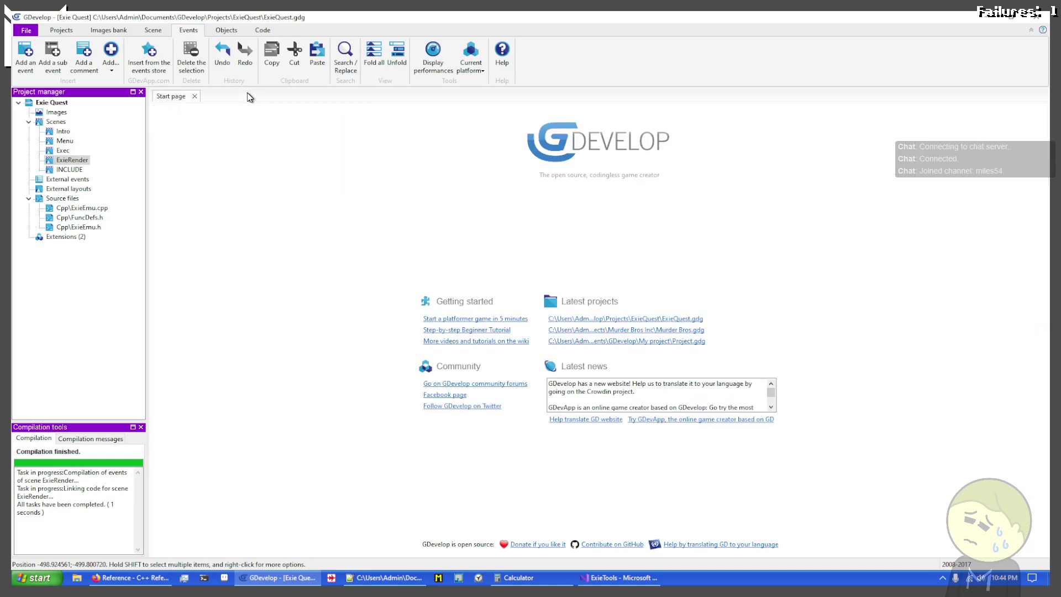
key("ctrl+s")
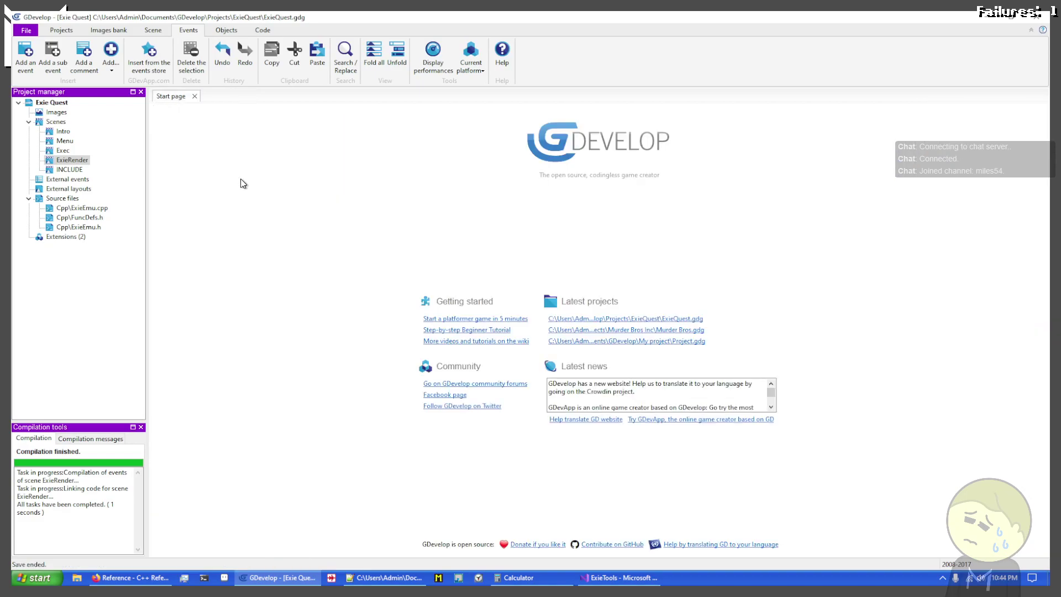
key("ctrl+w")
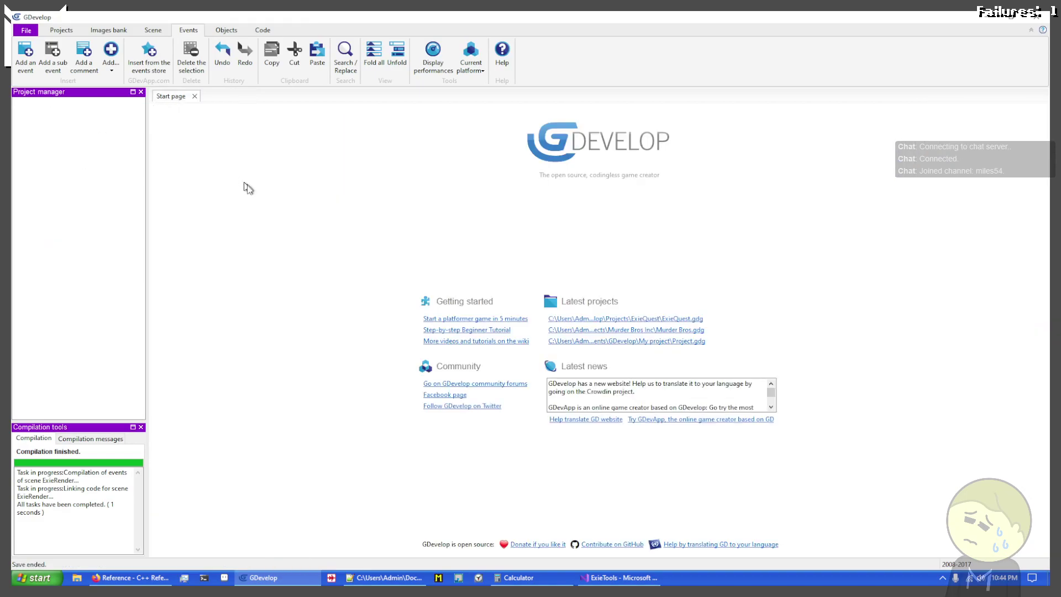
left_click(689, 322)
double_click(68, 162)
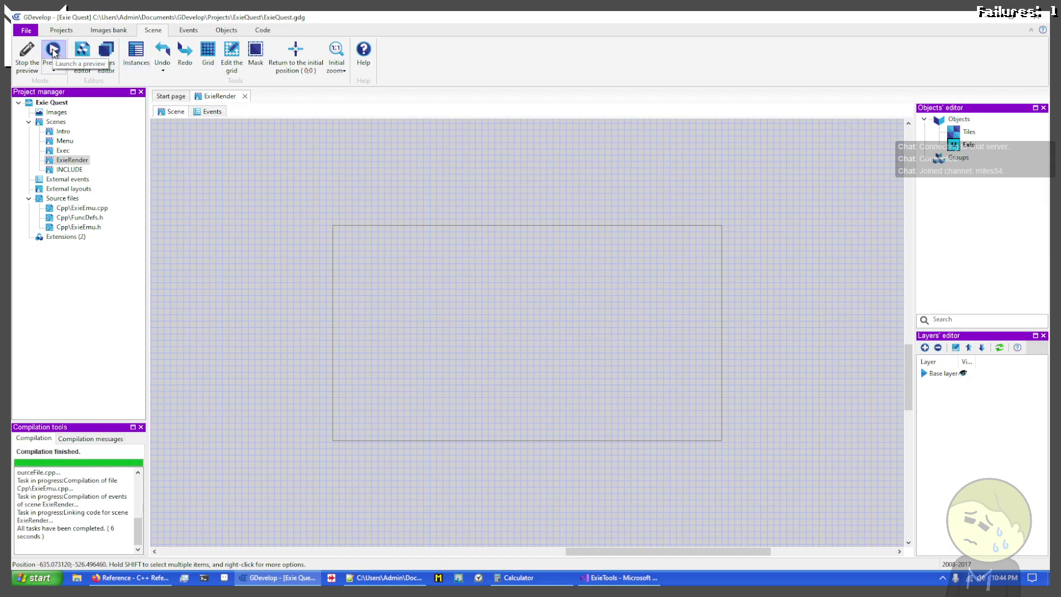
Launch a preview of the ExieRender scene in an external window
left_click(53, 51)
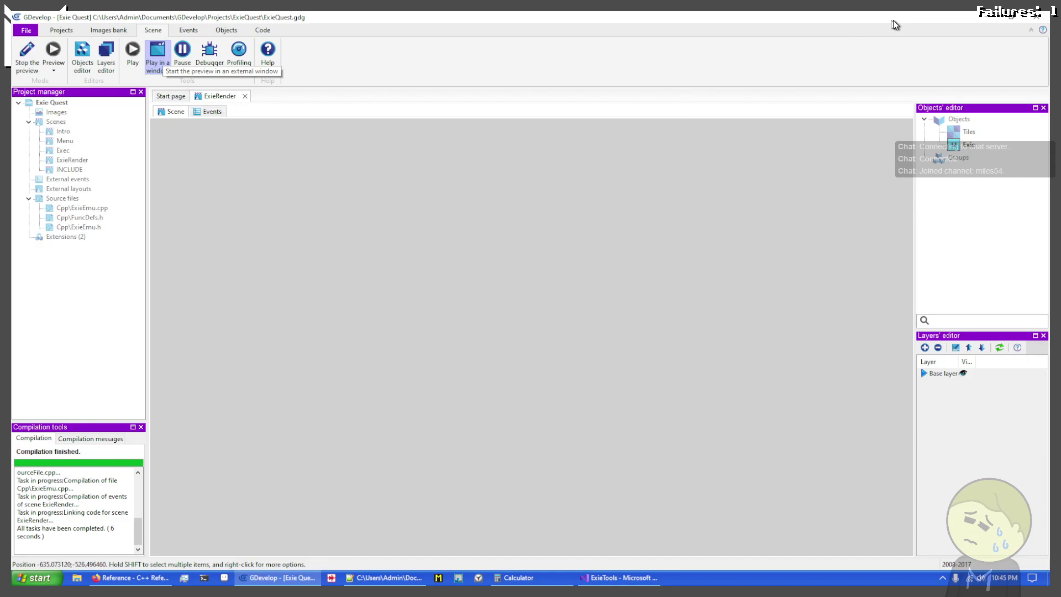
left_click(285, 578)
mouse_move(267, 579)
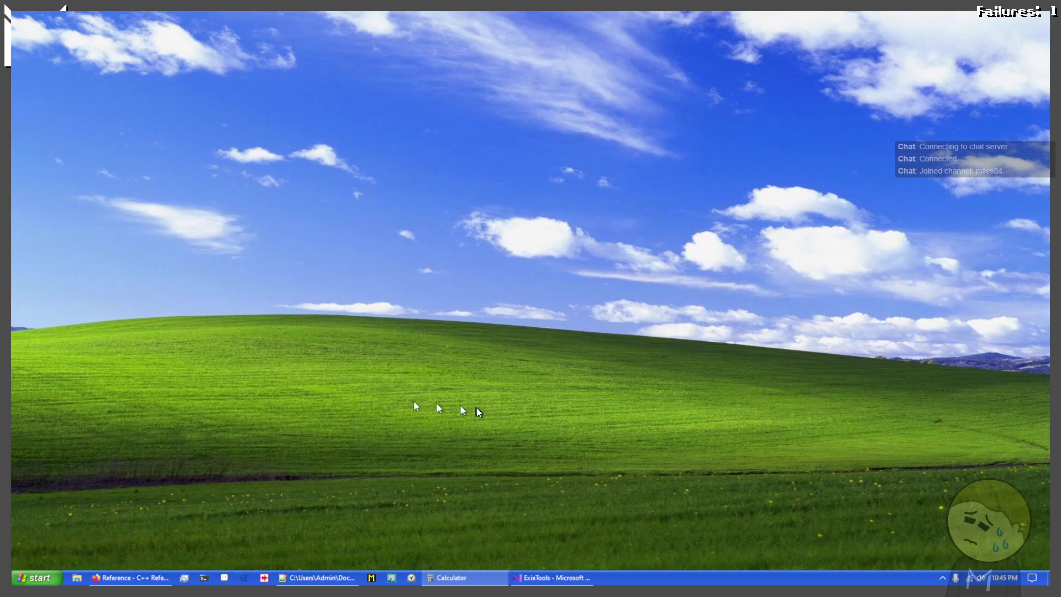
Restart GDevelop with the autosave of ExieQuest.gdg loaded and dismiss the update warning
mouse_move(545, 589)
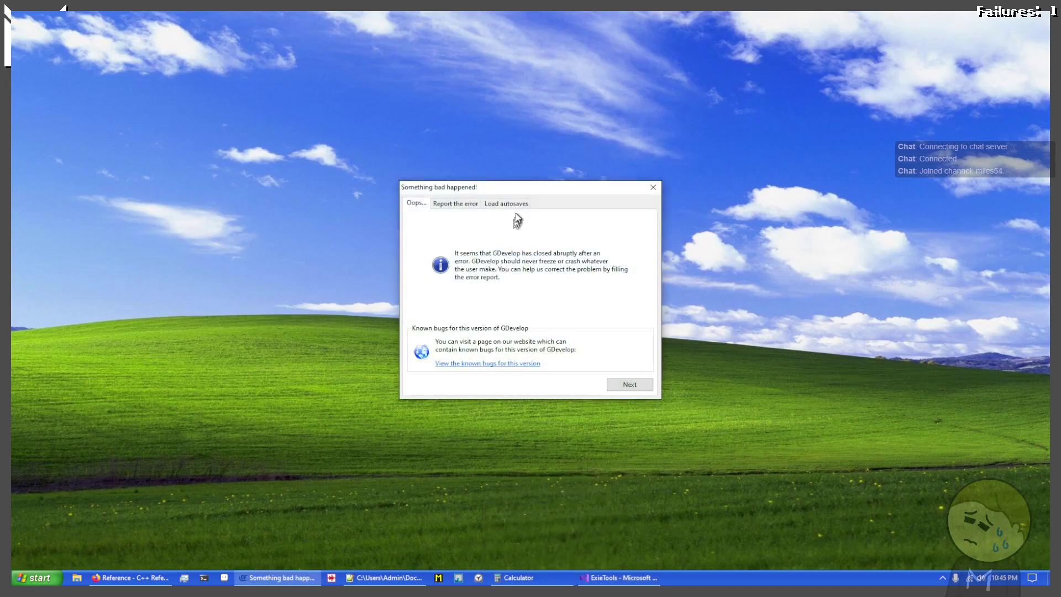
left_click(513, 205)
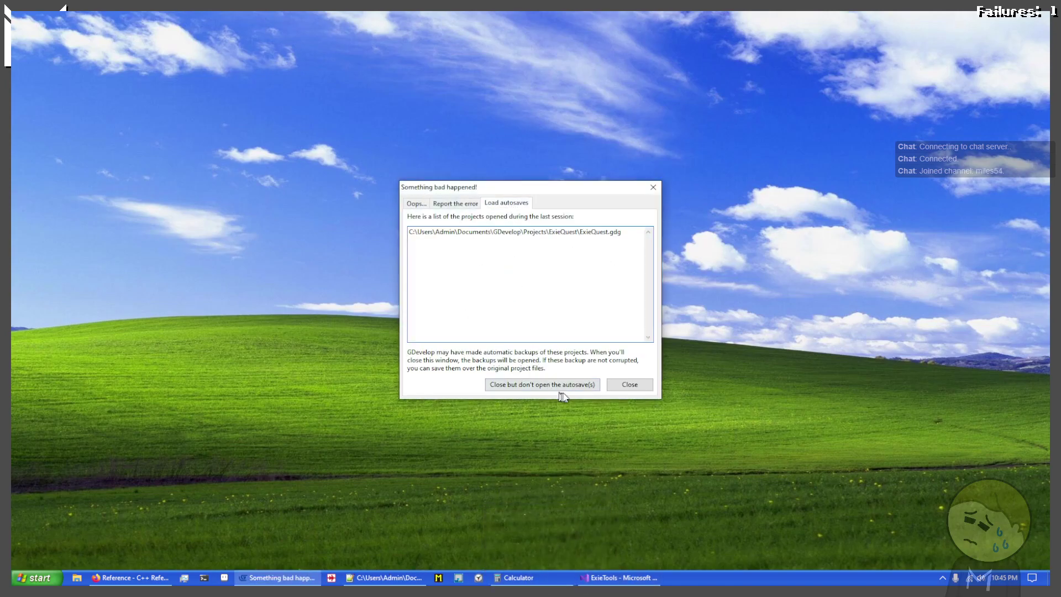
left_click(630, 385)
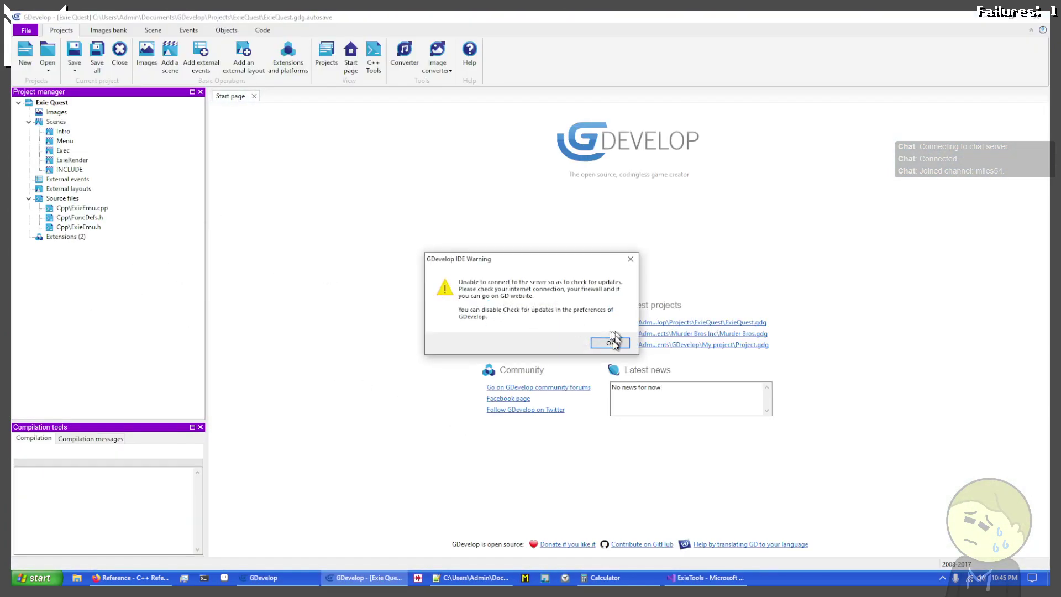
left_click(611, 339)
Open the ExieRender scene's events and go to the BuildMap.Data conditions that set the tiles
double_click(68, 163)
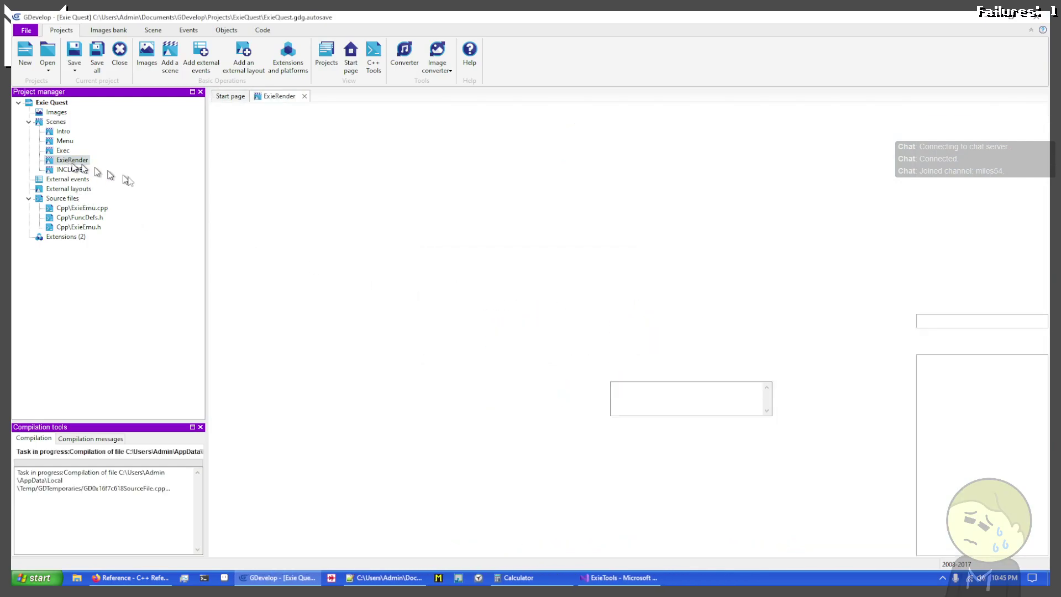
left_click(271, 112)
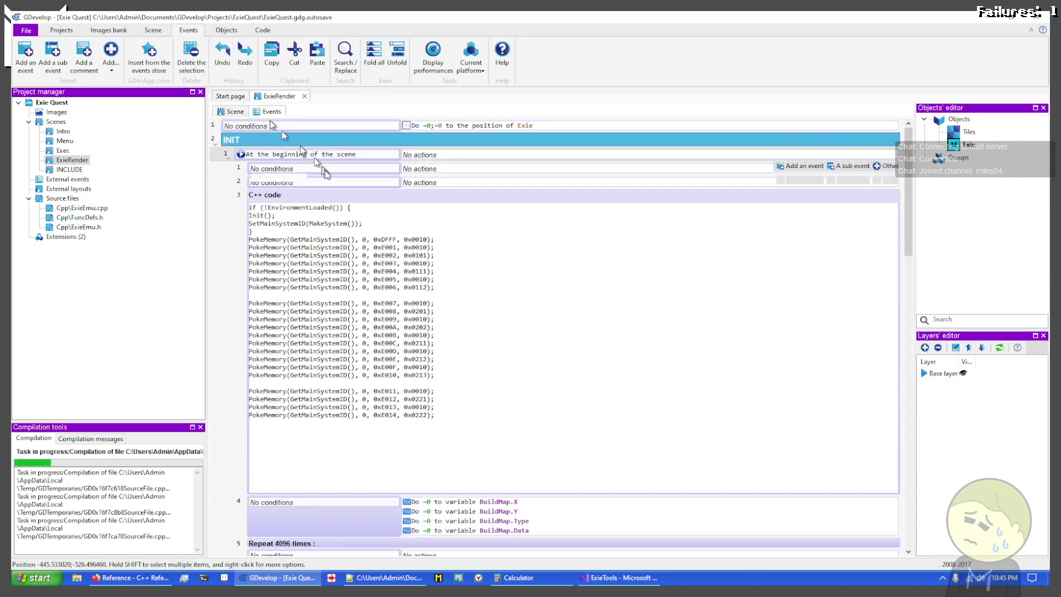
scroll(476, 288, "down", 15)
scroll(486, 319, "down", 5)
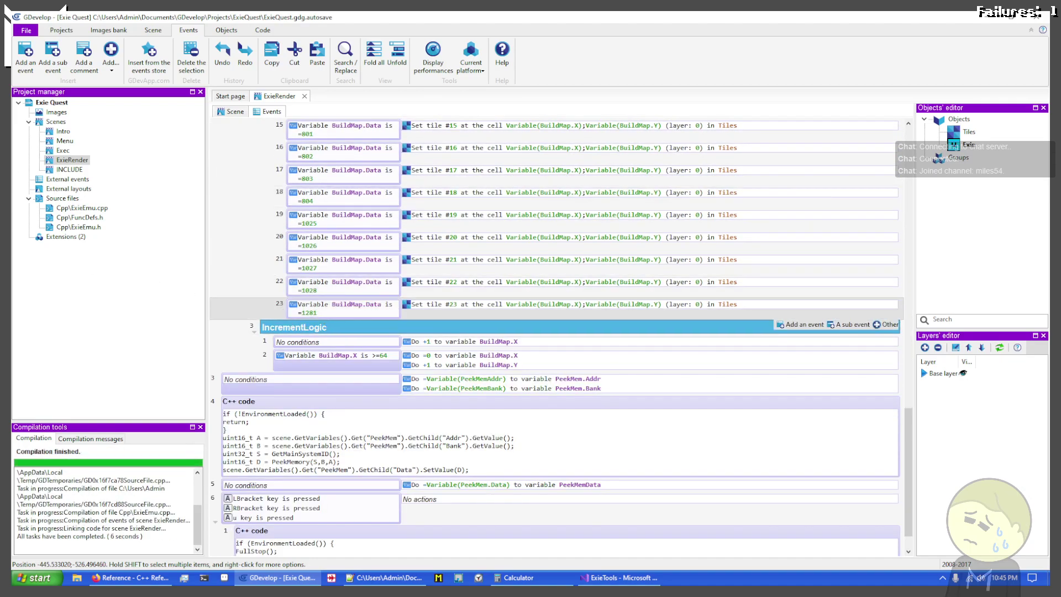
scroll(591, 327, "up", 5)
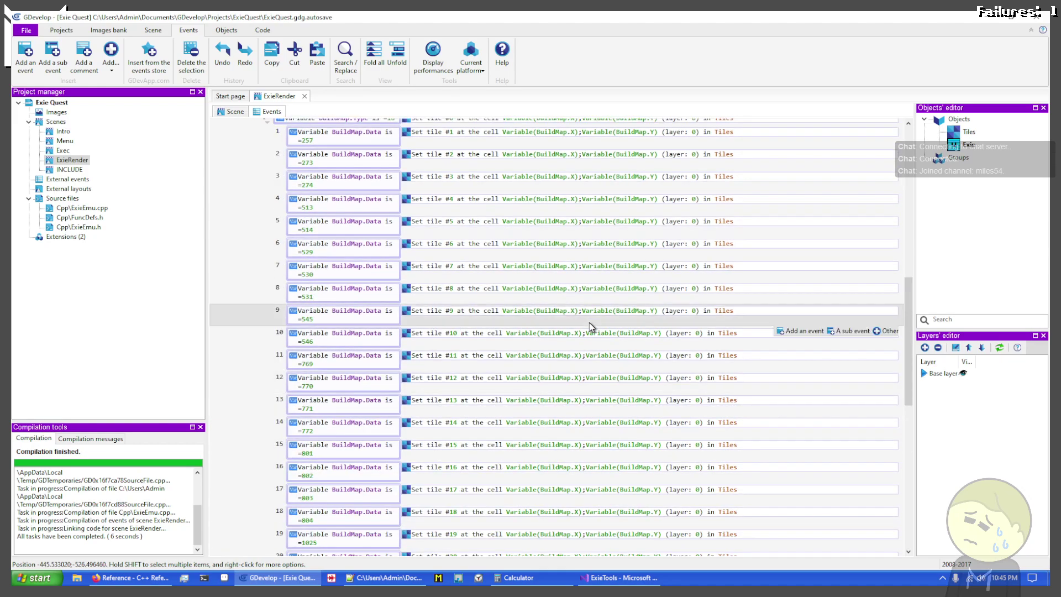
Save the project into the ExieQuest project folder over its existing project file
scroll(591, 327, "up", 5)
key("ctrl+s")
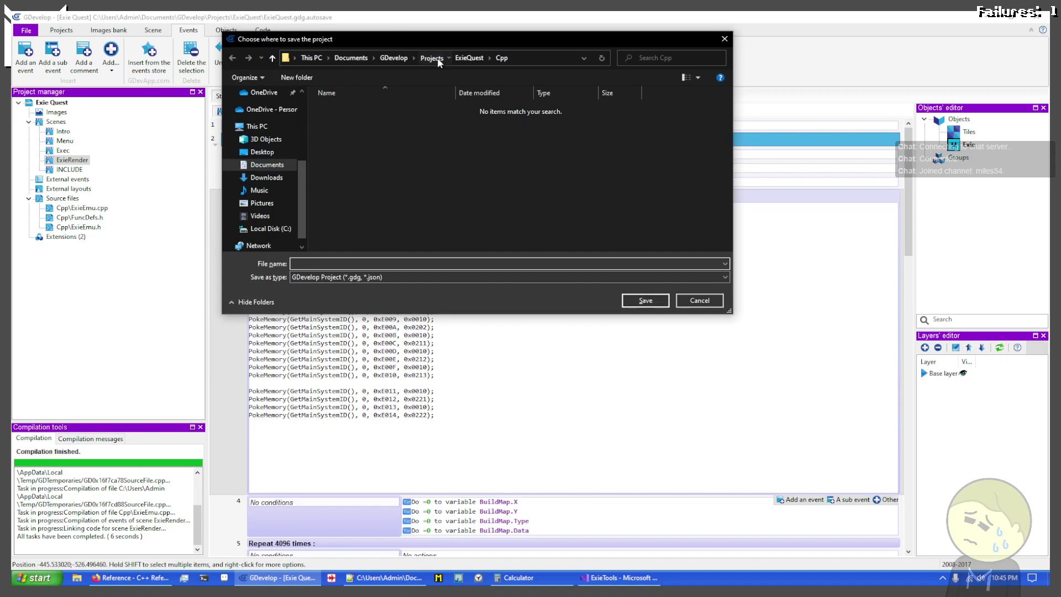
mouse_move(437, 58)
left_mouse_down()
mouse_move(471, 58)
mouse_move(446, 59)
left_mouse_up()
left_click(456, 58)
double_click(361, 144)
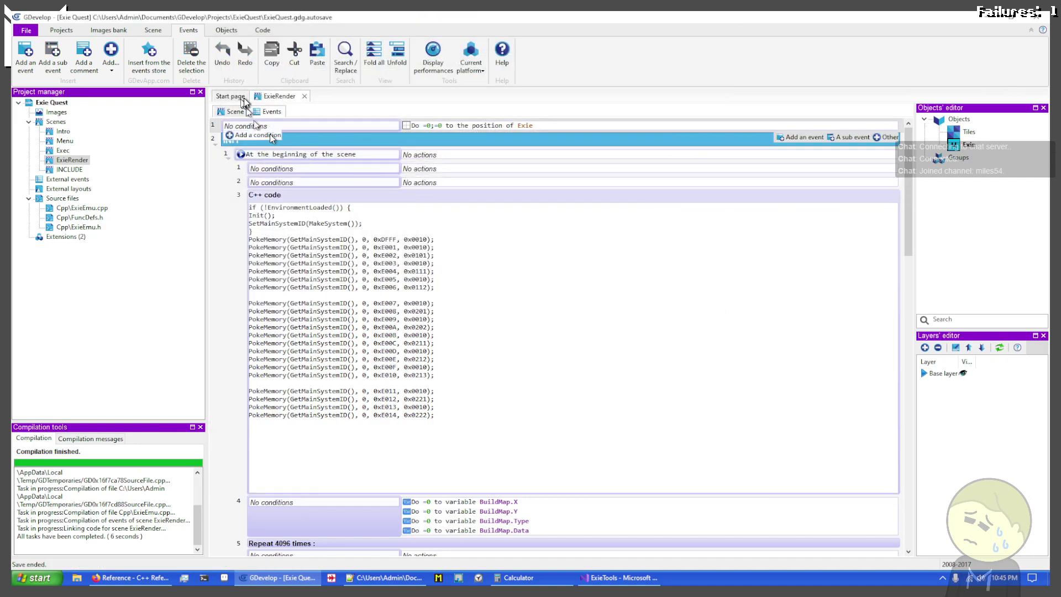
Preview the ExieRender scene in a separate window to check the rendered opcode tiles, and stop the preview
left_click(232, 111)
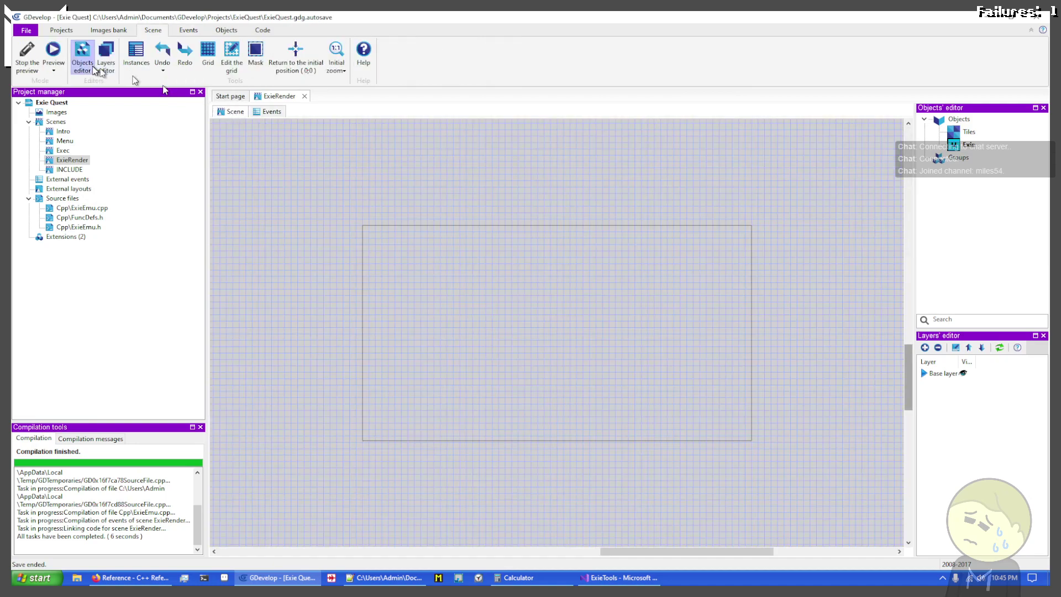
left_click(54, 51)
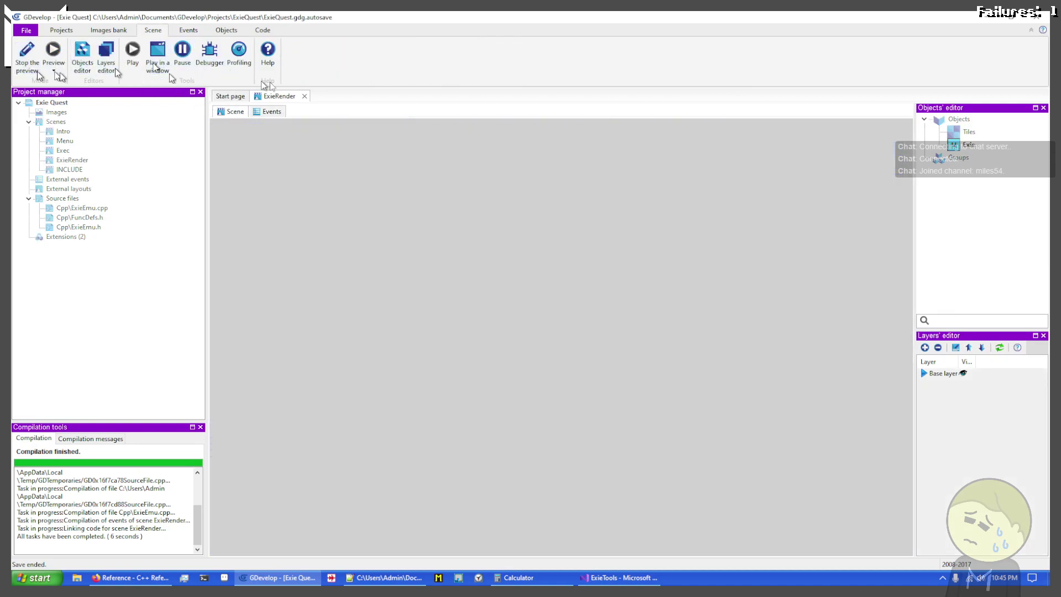
left_click(157, 53)
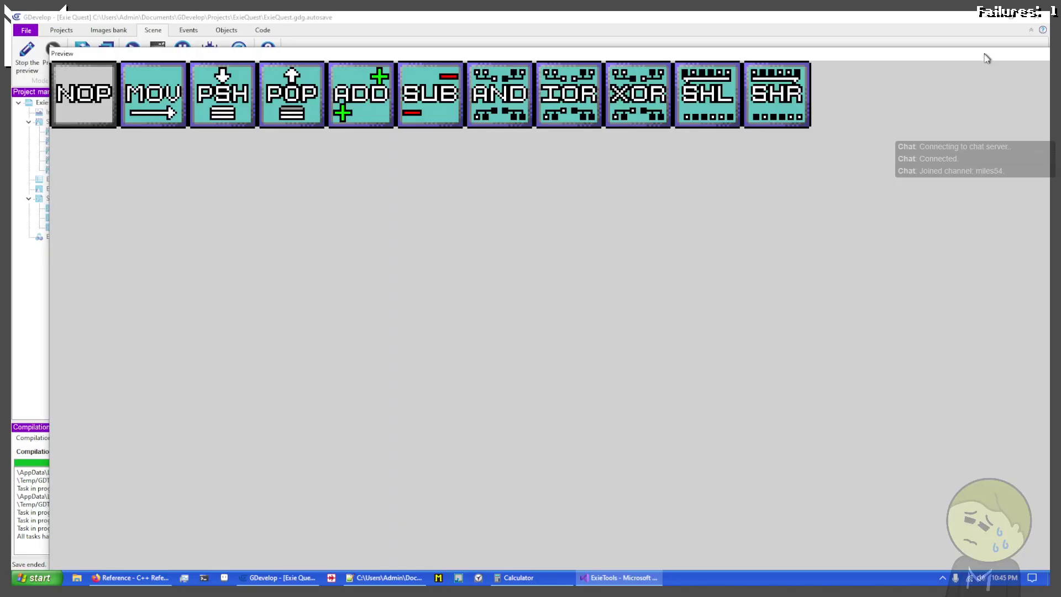
left_click_drag(985, 55, 917, 67)
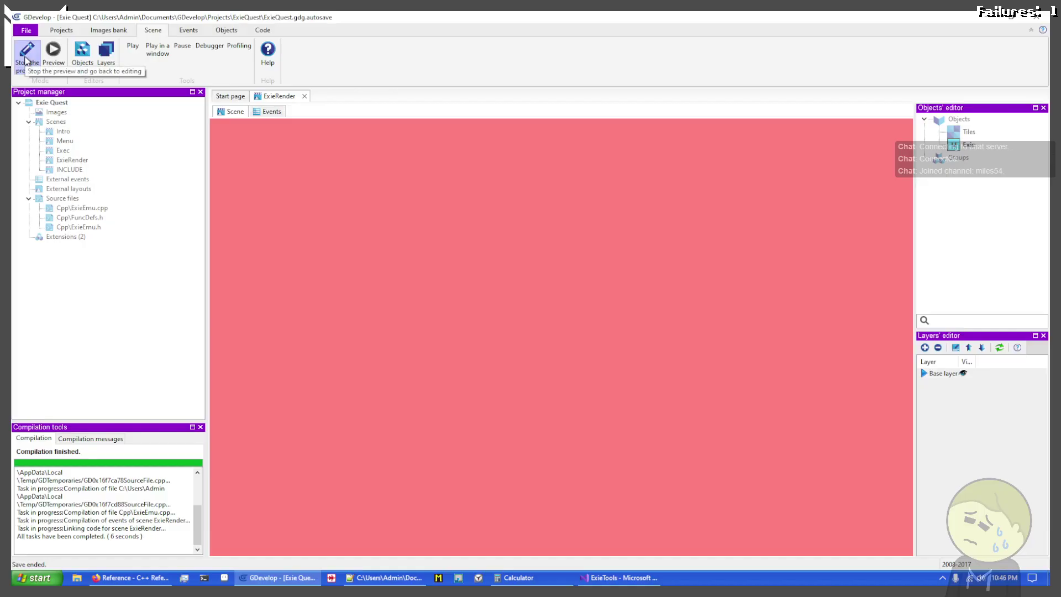
left_click(30, 62)
In the ExieRender C++ code event, paste two copies of the four PokeMemory lines 0xE011 to 0xE014 below the existing code
left_click(272, 111)
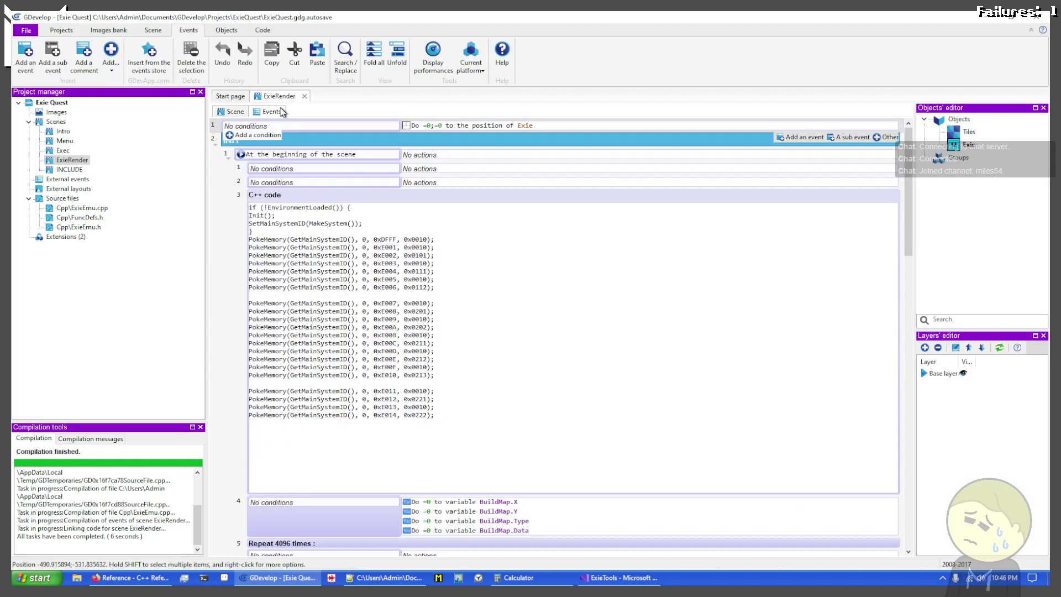
double_click(444, 436)
scroll(435, 247, "down", 6)
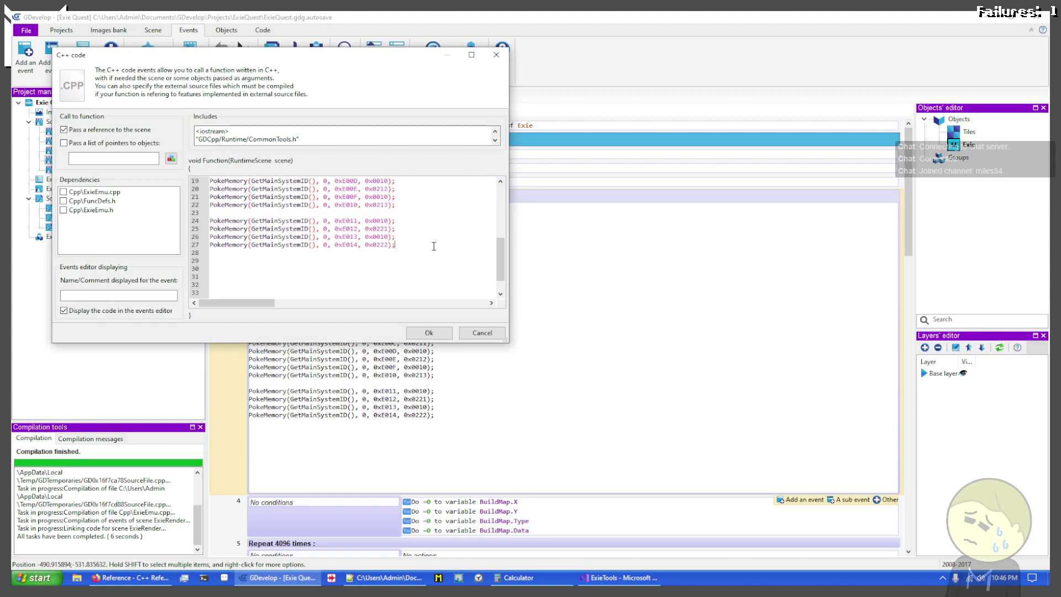
left_click_drag(434, 247, 460, 214)
key("ctrl+c")
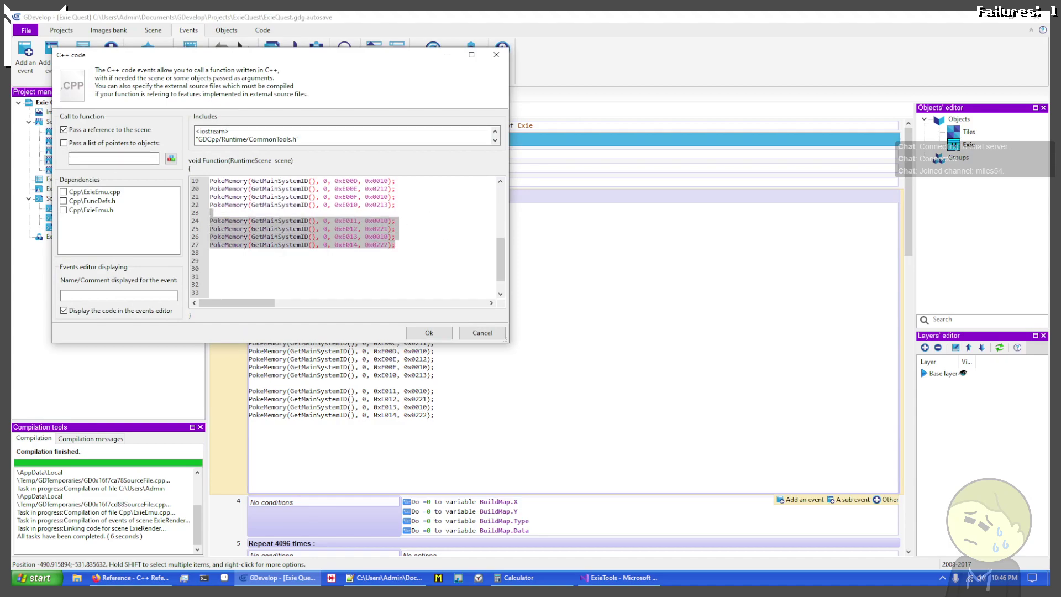
key("alt+Tab")
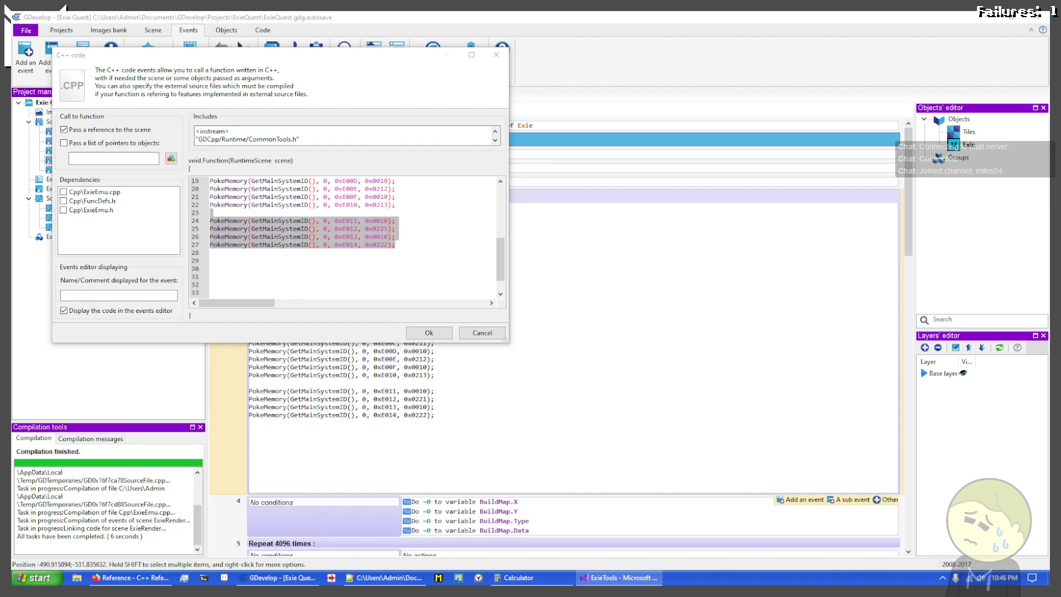
left_click(443, 261)
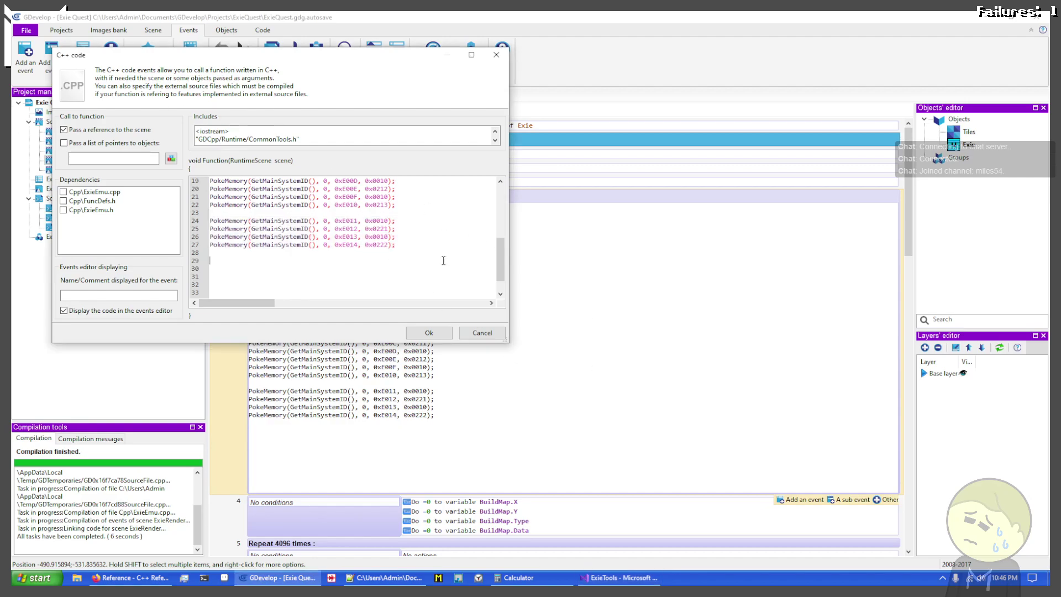
key("ctrl+v")
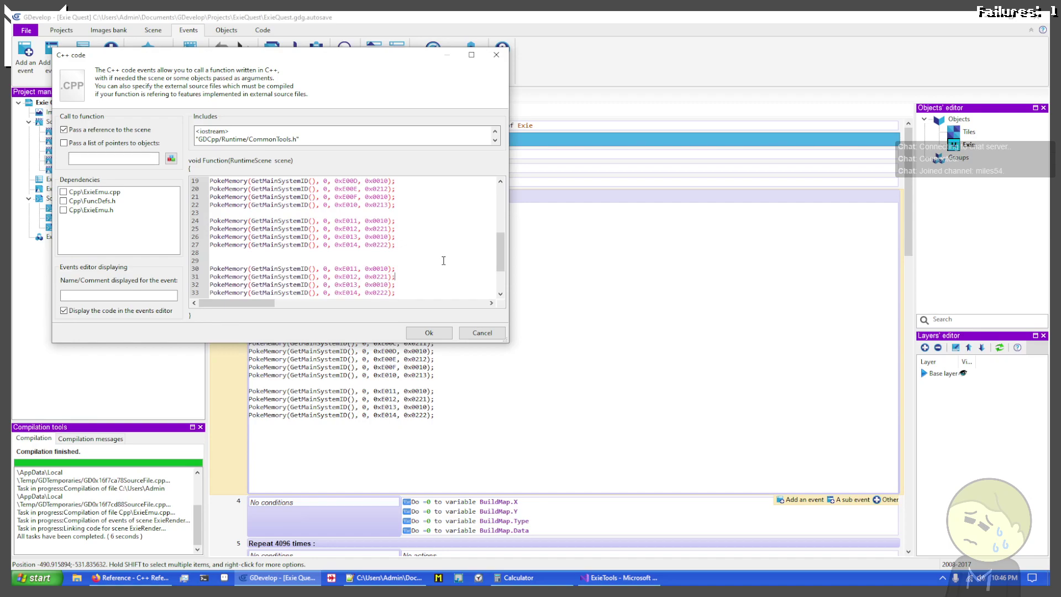
key("ctrl+v")
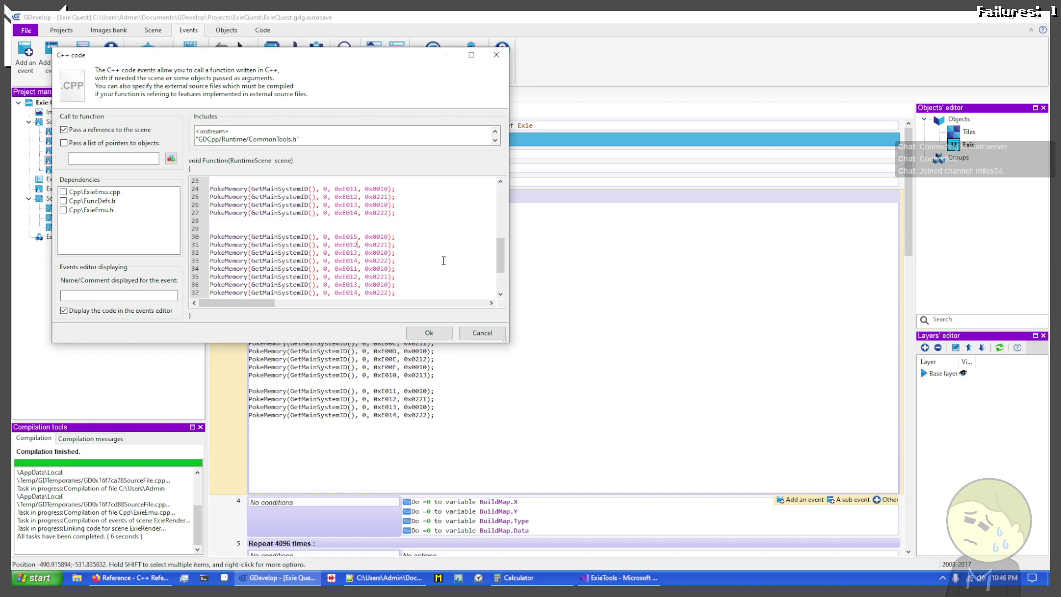
Renumber the memory addresses of the pasted PokeMemory lines consecutively from 0xE015 to 0xE01C
key("BackSpace")
type("7")
key("Down")
key("BackSpace")
key("BackSpace")
type("1A")
key("BackSpace")
type("B")
key("Down")
key("Down")
Duplicate the eight PokeMemory lines 0xE015 to 0xE01C below the originals, separated by a blank line
key("shift+Up")
key("shift+Up")
key("shift+Up")
key("shift+Up")
key("shift+Up")
key("shift+Up")
key("shift+Up")
key("shift+Up")
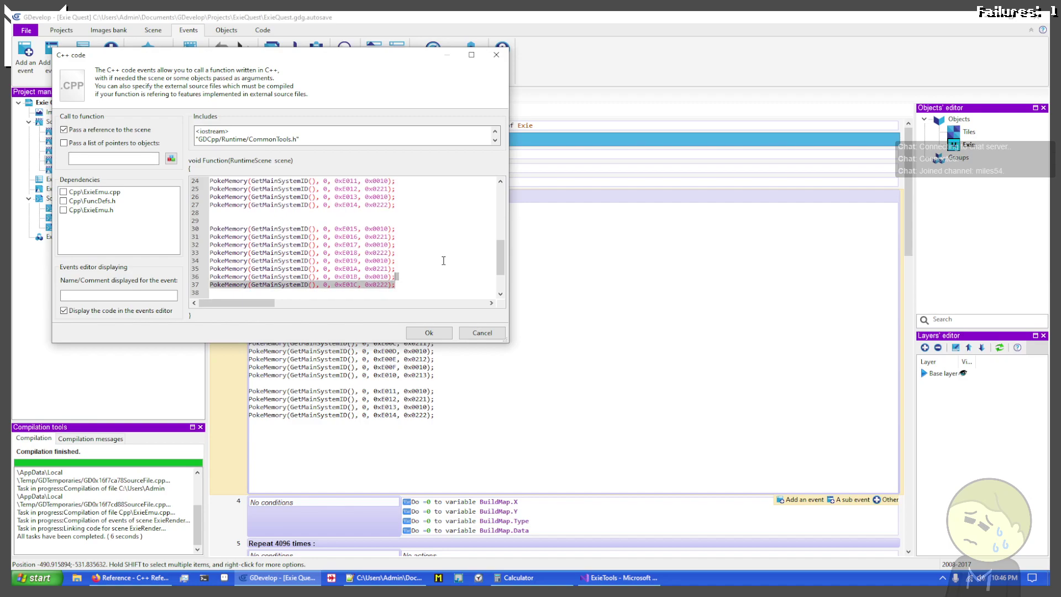
type("PokeMemory(GetMainSystemID(), 0, 0xE015, 0x0010); PokeMemory(GetMainSystemID(), 0, 0xE016, 0x0221); PokeMemory(GetMainSystemID(), 0, 0xE017, 0x0010); PokeMemory(GetMainSystemID(), 0, 0xE018, 0x0222); PokeMemory(GetMainSystemID(), 0, 0xE019, 0x0010); PokeMemory(GetMainSystemID(), 0, 0xE01A, 0x0221); PokeMemory(GetMainSystemID(), 0, 0xE01B, 0x0010); PokeMemory(GetMainSystemID(), 0, 0xE01C, 0x0222);")
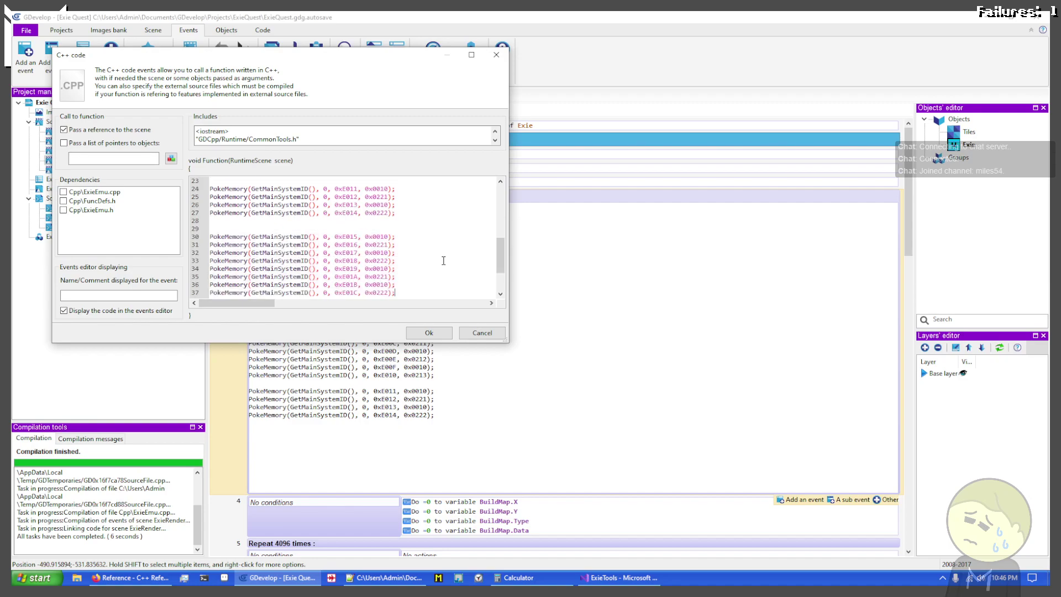
type("PokeMemory(GetMainSystemID(), 0, 0xE015, 0x0010); PokeMemory(GetMainSystemID(), 0, 0xE016, 0x0221); PokeMemory(GetMainSystemID(), 0, 0xE017, 0x0010); PokeMemory(GetMainSystemID(), 0, 0xE018, 0x0222); PokeMemory(GetMainSystemID(), 0, 0xE019, 0x0010); PokeMemory(GetMainSystemID(), 0, 0xE01A, 0x0221); PokeMemory(GetMainSystemID(), 0, 0xE01B, 0x0010); PokeMemory(GetMainSystemID(), 0, 0xE01C, 0x0222);")
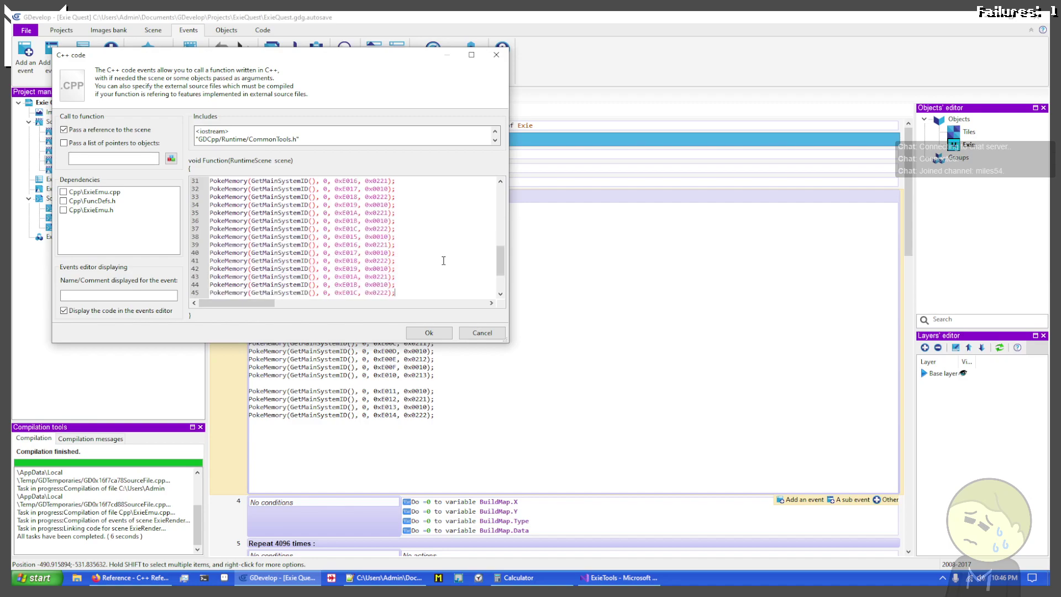
key("ctrl+z")
type("PokeMemory(GetMainSystemID(), 0, 0xE015, 0x0010); PokeMemory(GetMainSystemID(), 0, 0xE016, 0x0221); PokeMemory(GetMainSystemID(), 0, 0xE017, 0x0010); PokeMemory(GetMainSystemID(), 0, 0xE018, 0x0222); PokeMemory(GetMainSystemID(), 0, 0xE019, 0x0010); PokeMemory(GetMainSystemID(), 0, 0xE01A, 0x0221); PokeMemory(GetMainSystemID(), 0, 0xE01B, 0x0010); PokeMemory(GetMainSystemID(), 0, 0xE01C, 0x0222);")
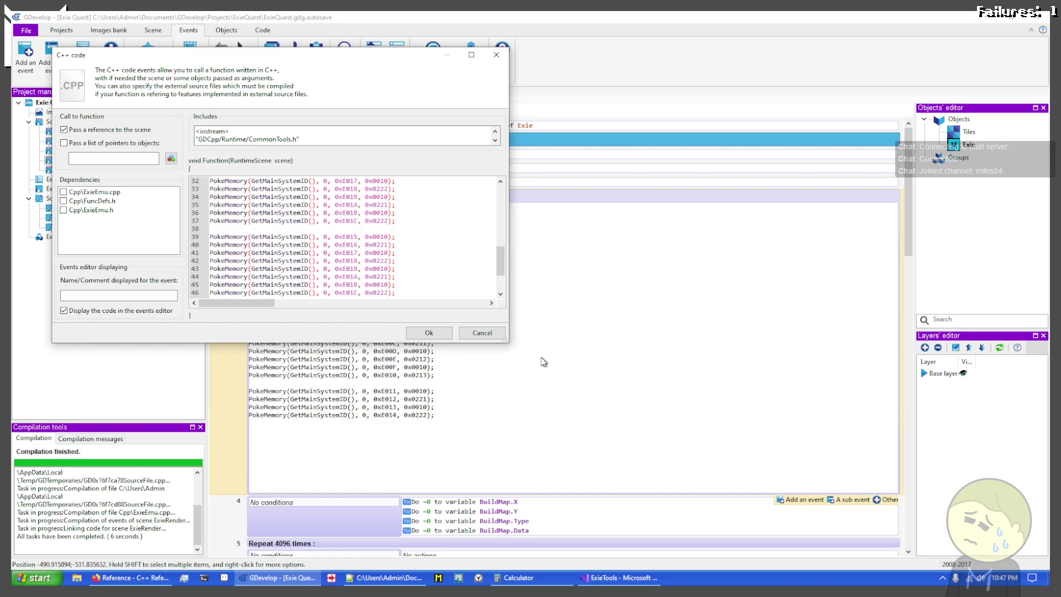
Set the opcode values in the duplicated block to 0x0301, 0x0302, 0x0303 and 0x0304, leaving the alternating 0x0010 lines
scroll(433, 201, "up", 1)
scroll(324, 239, "down", 1)
left_click(391, 245)
key("BackSpace")
key("BackSpace")
key("BackSpace")
type("301")
key("Down")
key("Down")
key("BackSpace")
key("BackSpace")
key("BackSpace")
type("302")
key("Down")
key("Down")
key("BackSpace")
key("BackSpace")
key("BackSpace")
type("303")
key("Down")
key("Down")
key("BackSpace")
key("BackSpace")
key("BackSpace")
type("304")
key("Down")
key("Down")
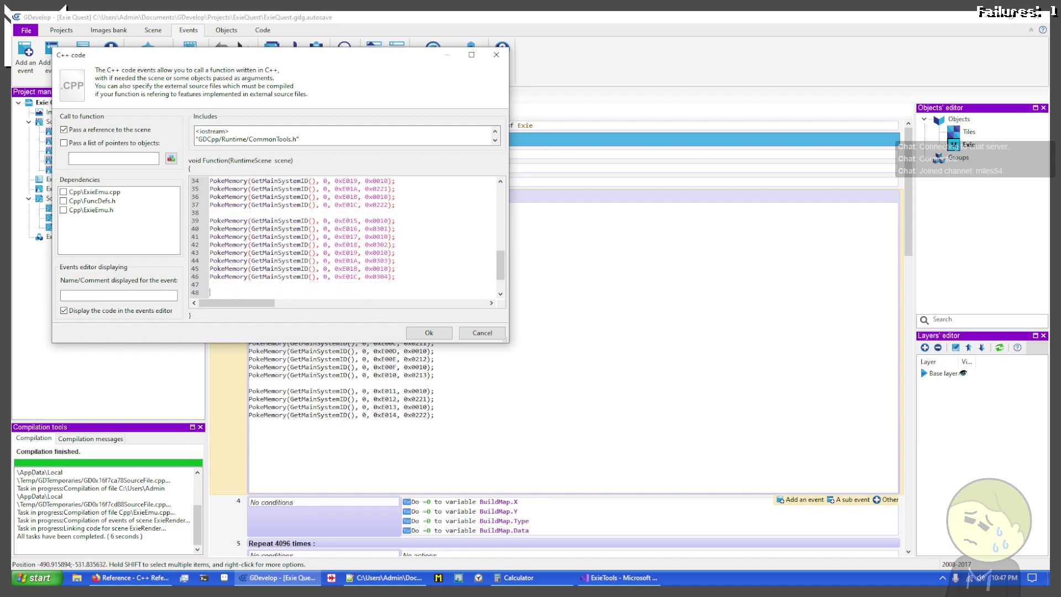
Paste two more copies of the 0x0301 to 0x0304 PokeMemory block at the end of the code
key("shift+Up")
key("shift+Up")
key("shift+Up")
key("shift+Up")
key("shift+Up")
key("shift+Up")
key("shift+Up")
key("shift+Up")
key("shift+Up")
key("shift+Up")
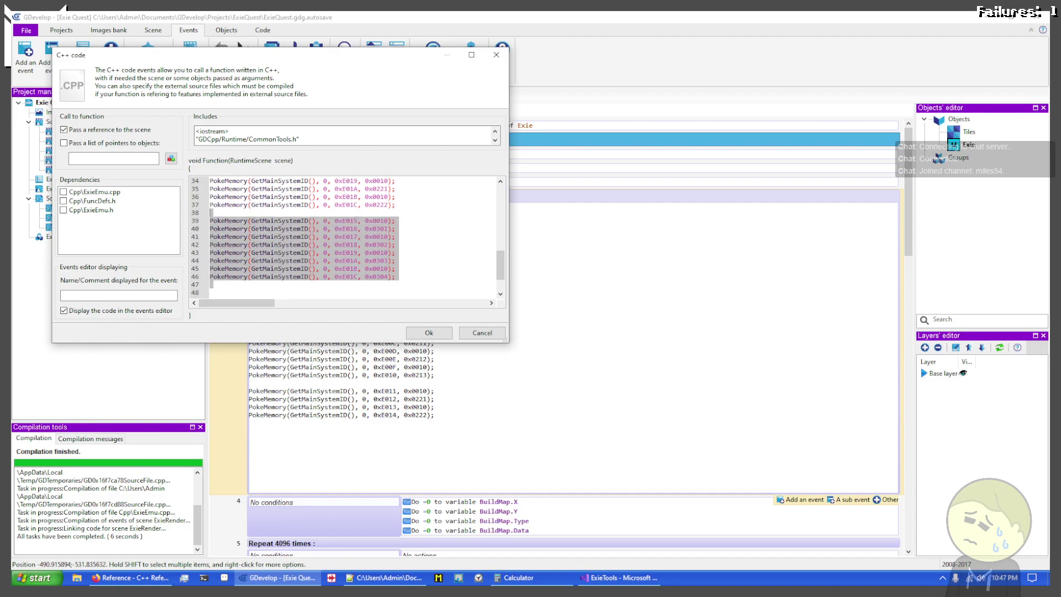
key("ctrl+c")
key("ctrl+v")
key("ctrl+v")
key("ctrl+v")
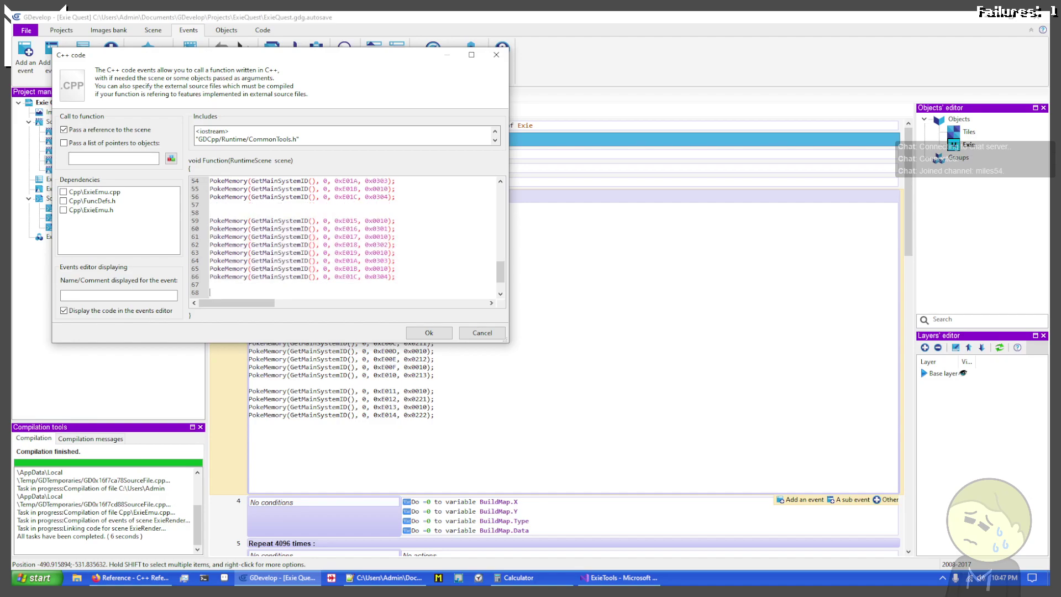
Add the comment "// Shifts" on a new line above the PokeMemory block starting at 0xE011
key("Up")
key("Up")
key("Up")
key("Up")
key("Up")
key("Up")
key("Up")
key("Up")
key("Up")
key("Up")
key("Up")
key("Up")
key("Up")
key("Up")
key("Up")
key("Up")
key("Up")
key("Up")
key("Up")
key("Up")
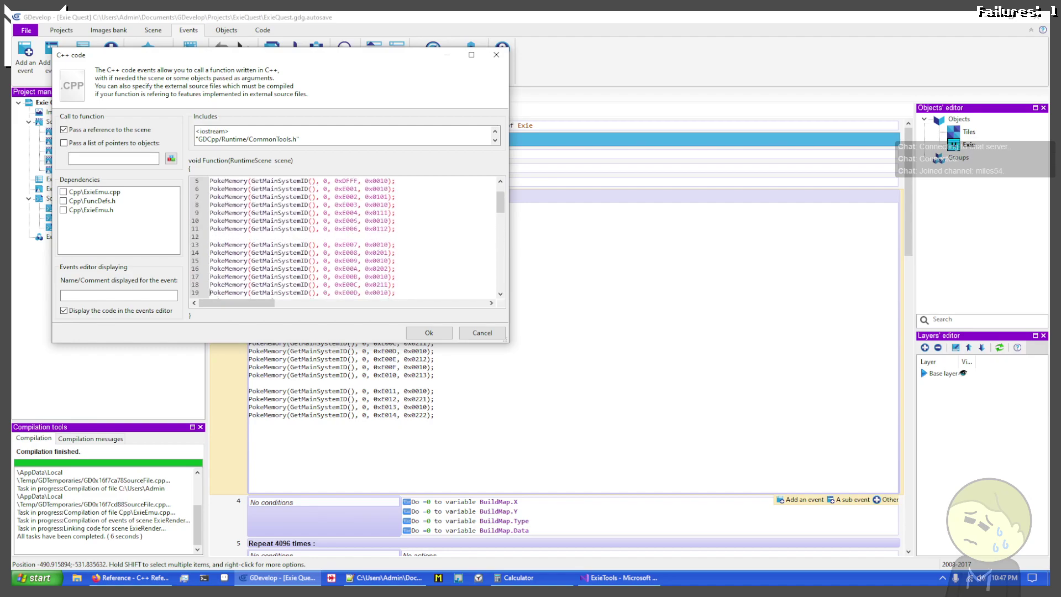
key("Up")
key("Up")
key("Up")
key("Up")
key("Up")
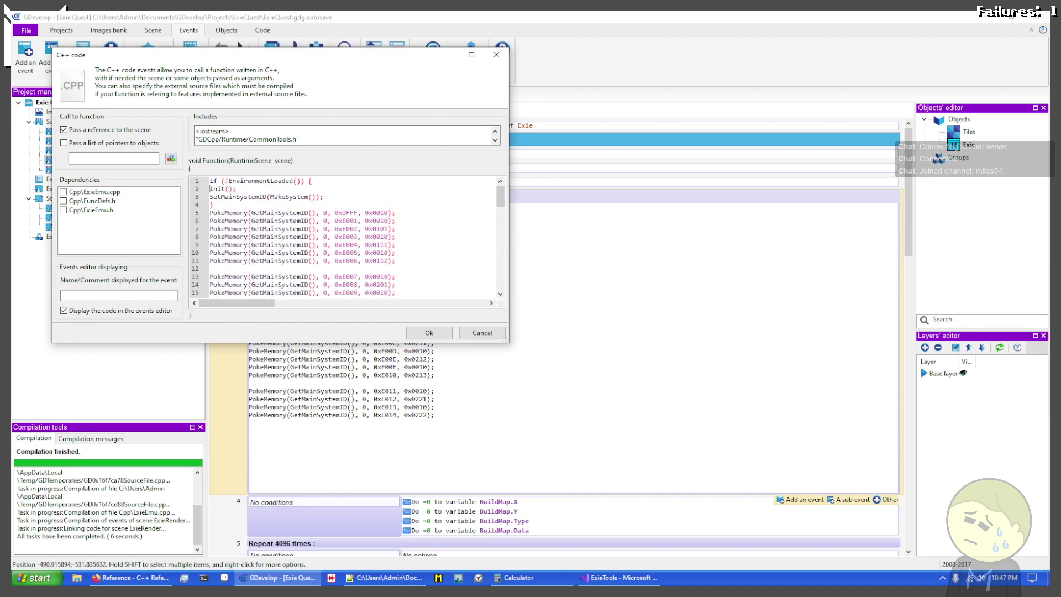
key("Down")
key("Down")
key("Down")
key("Down")
key("Down")
key("Down")
key("Down")
key("Down")
key("Down")
key("Down")
key("Down")
key("Down")
key("Down")
key("Down")
key("Down")
key("Down")
key("Down")
key("Down")
key("Down")
key("Down")
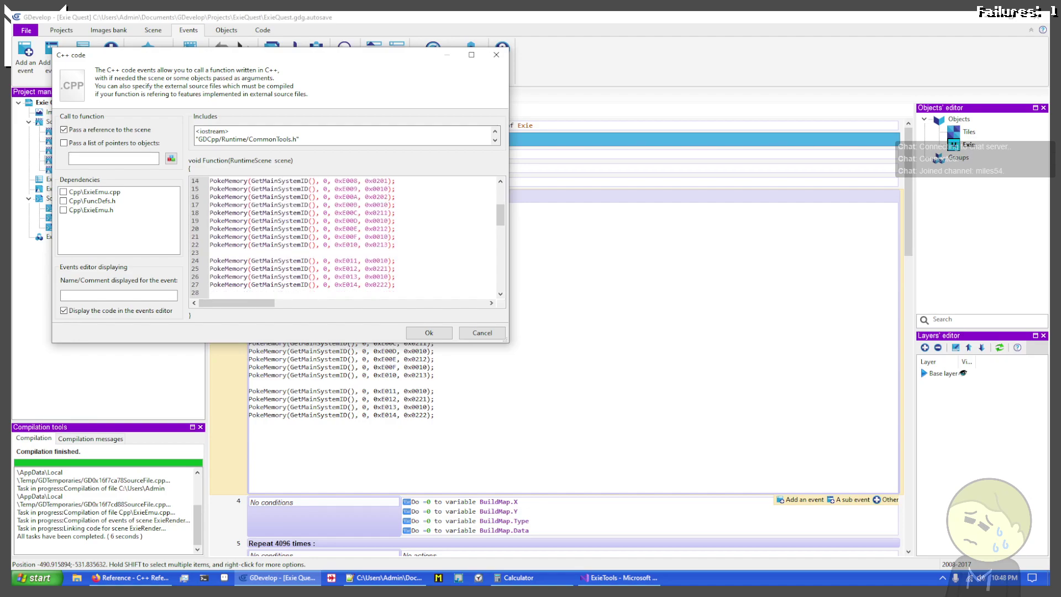
key("Up")
key("Up")
key("Up")
key("Up")
key("Up")
key("Return")
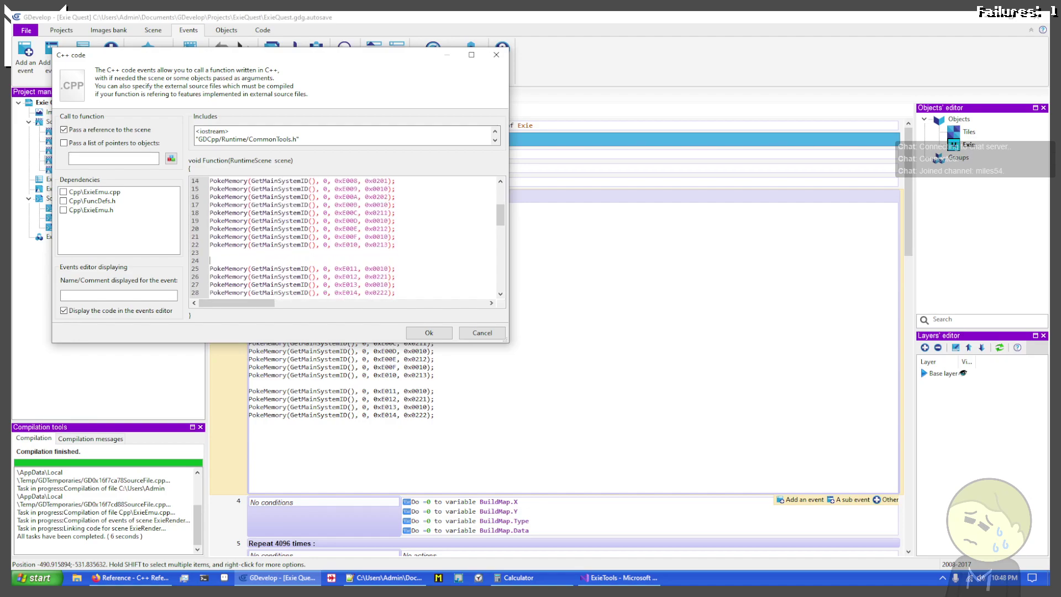
type("// Shift")
Add the comment "// Jumps" above the first PokeMemory block starting at 0xE015
key("Down")
key("Down")
key("Down")
key("Down")
key("Down")
key("Down")
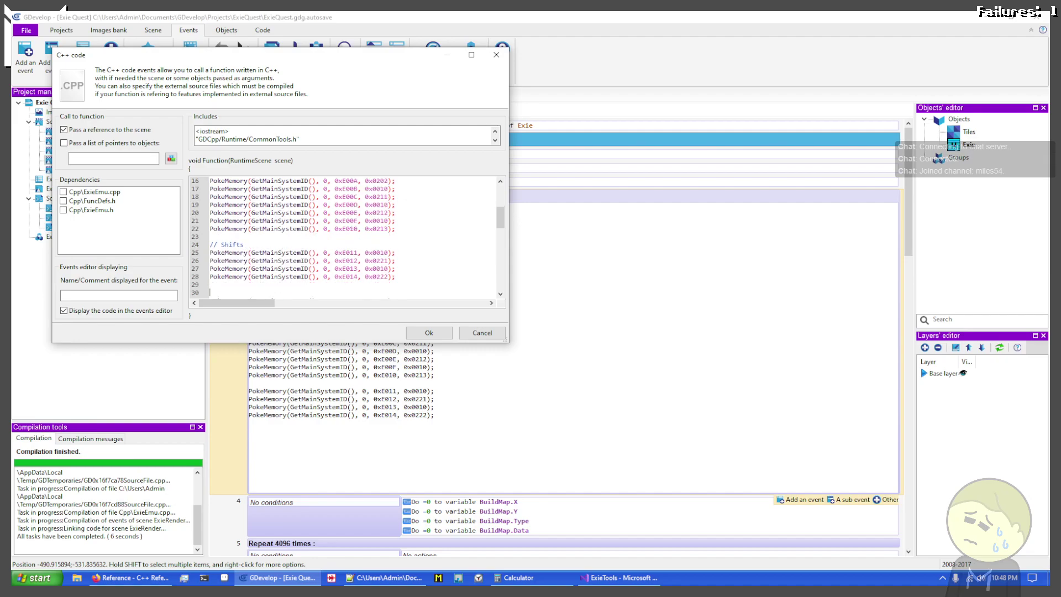
key("Down")
key("Up")
type("// Jumps")
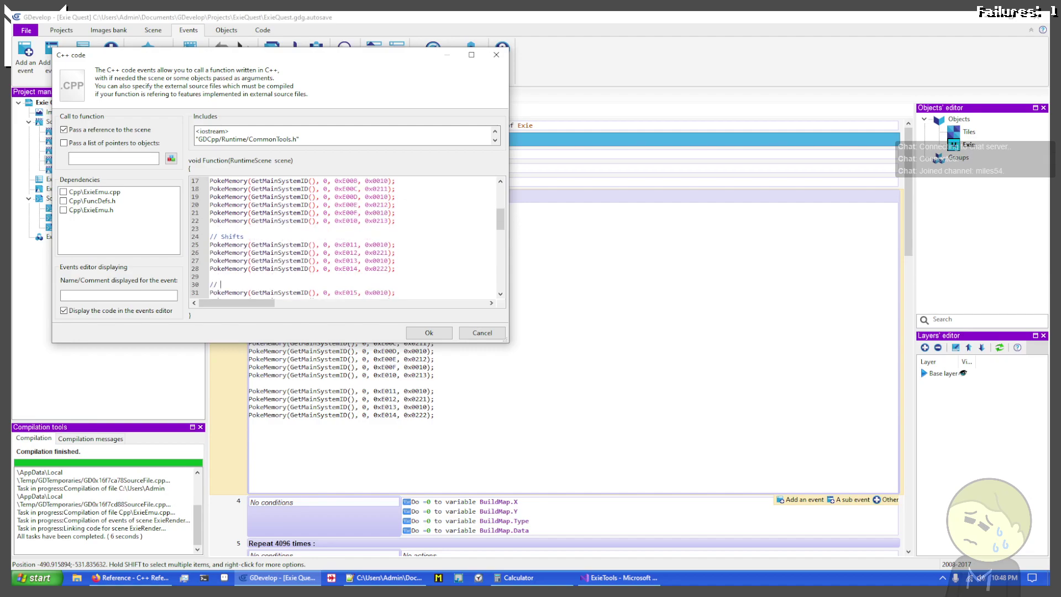
Add the comment "// Function Call/Return" on a new line above the PokeMemory block with values 0x0301 to 0x0304
key("Down")
key("Down")
key("Down")
key("Down")
key("Down")
key("Down")
key("Down")
key("Down")
key("Down")
key("Down")
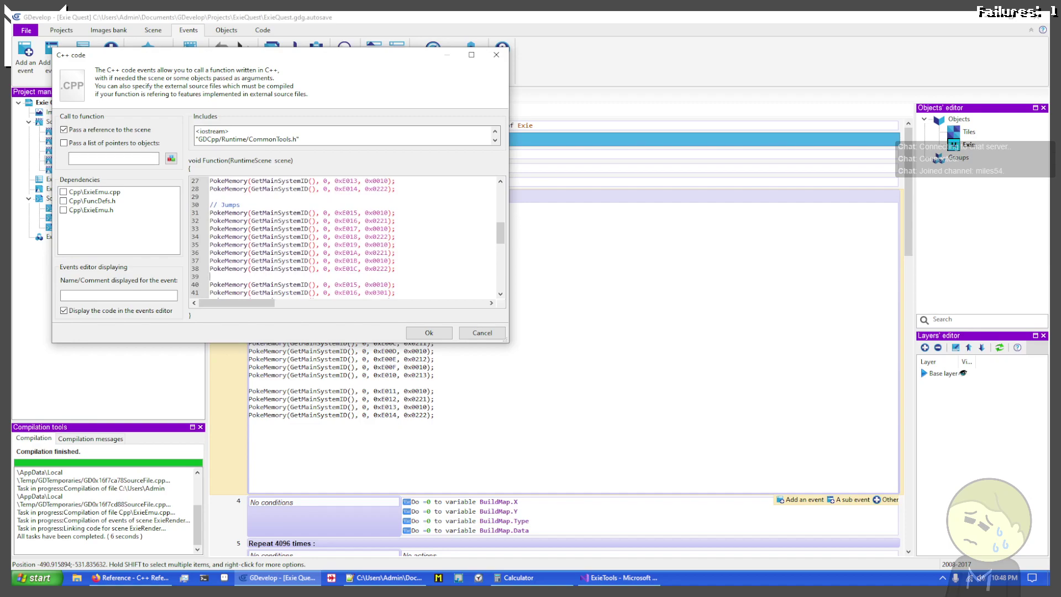
key("Return")
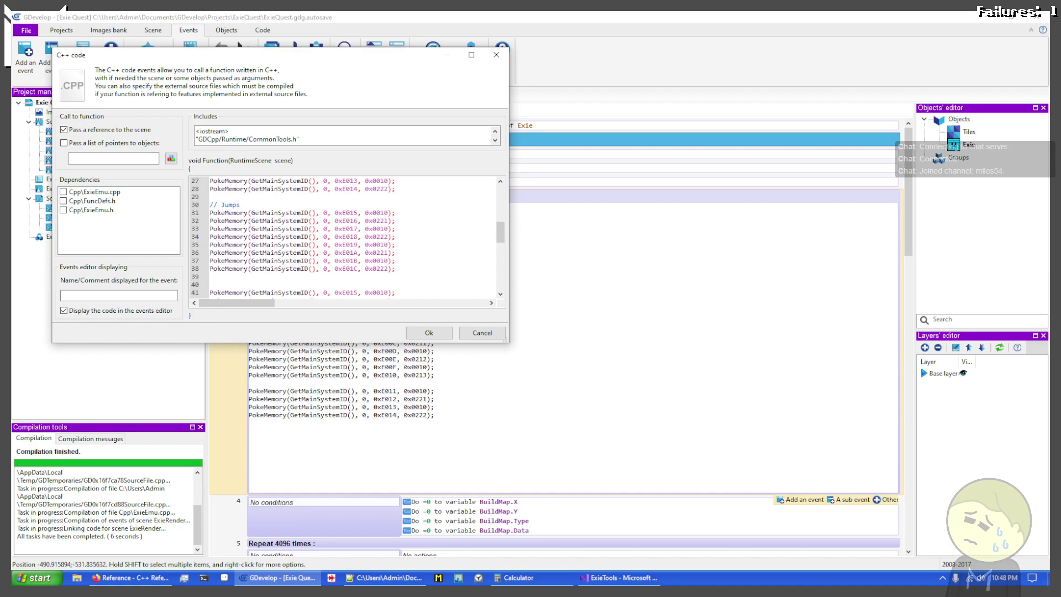
type("// Function Call/Return")
Insert a blank line after the 0x0302 line in the Function Call/Return block to split off the lines from 0xE019
key("Down")
key("Down")
key("Down")
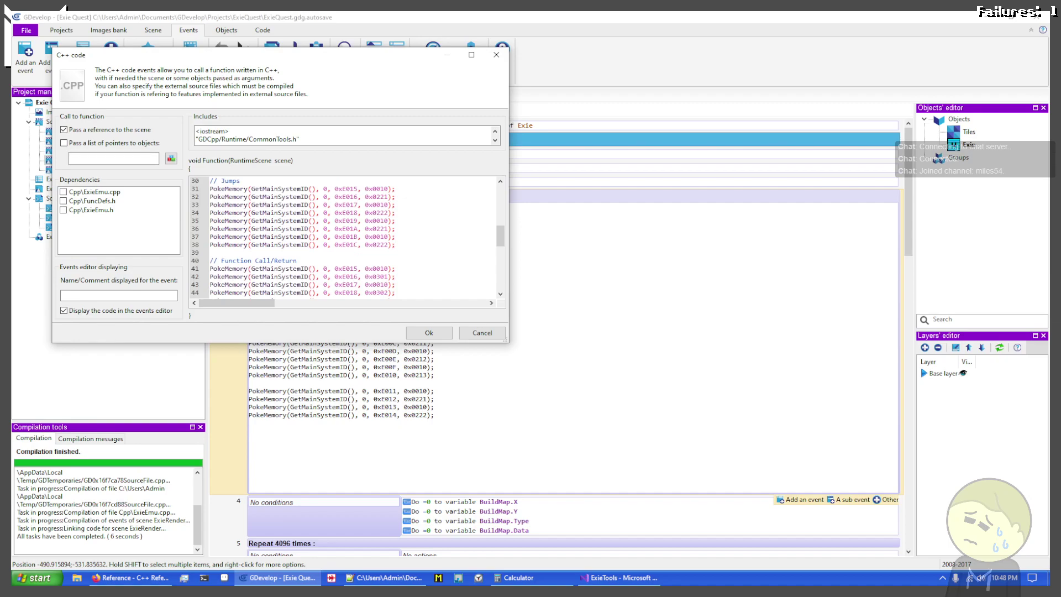
key("Down")
key("Return")
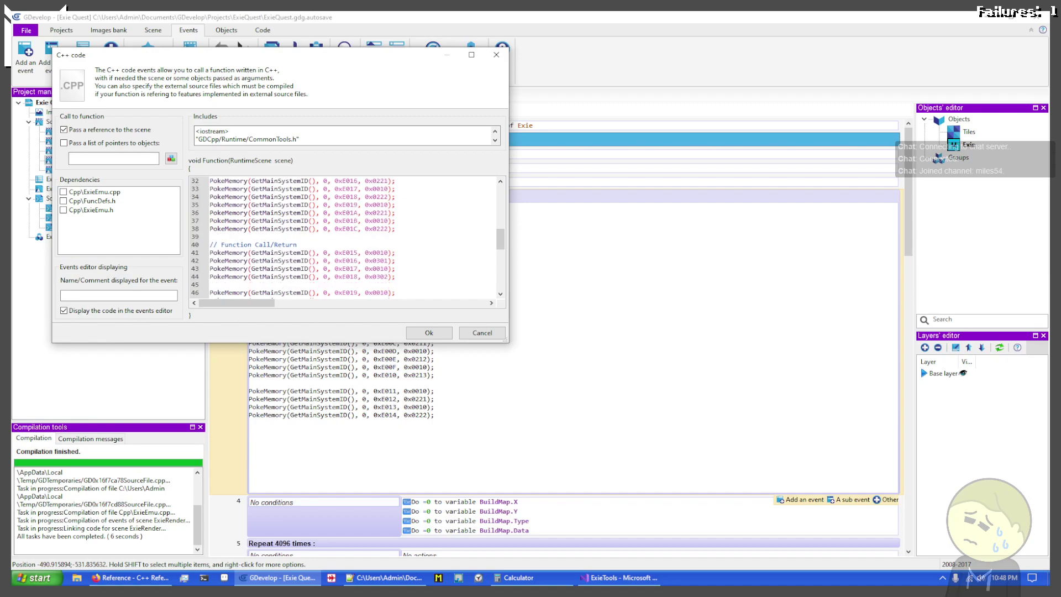
Add the comment "// System Call/Jump" on a new line above the PokeMemory lines starting at 0xE019 with values 0x0303 and 0x0304
key("Return")
type("//")
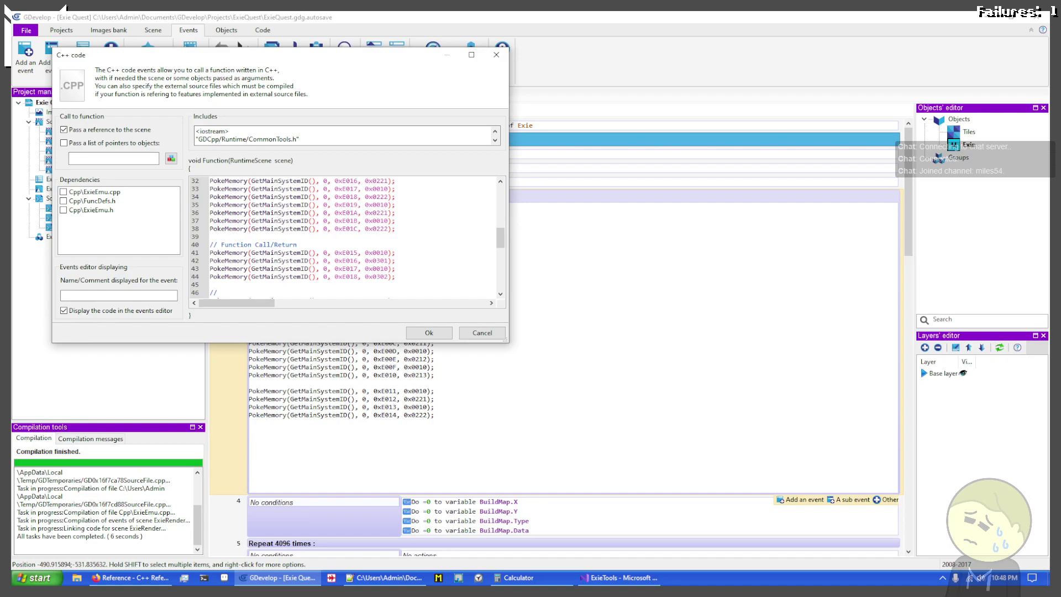
type(" System Call/Jump")
Add the comment "// Protected" above the next PokeMemory block, right after the System Call/Jump block
key("Right")
key("Down")
key("Down")
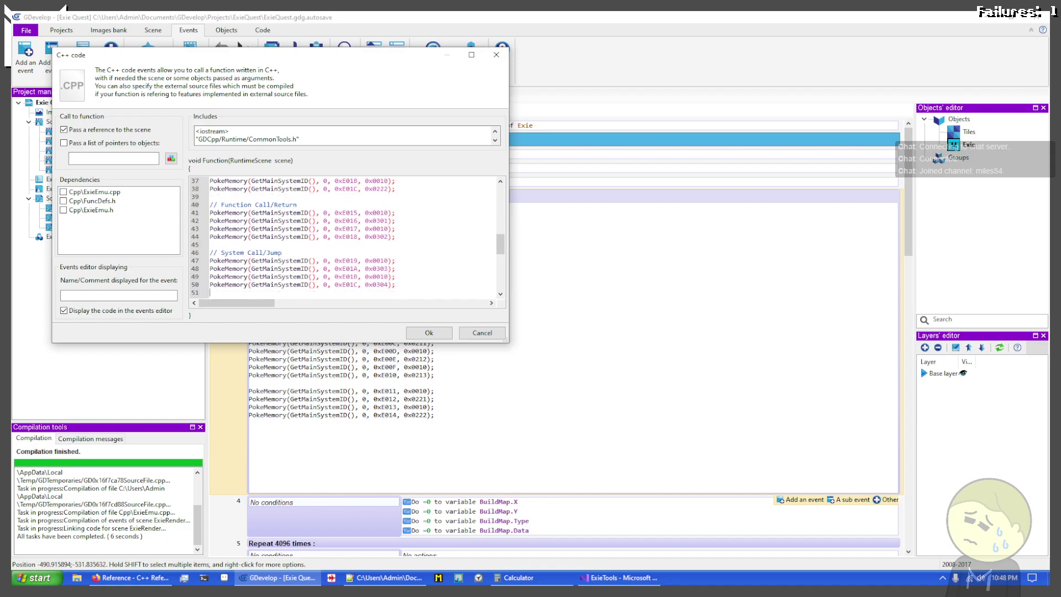
key("Down")
key("Down")
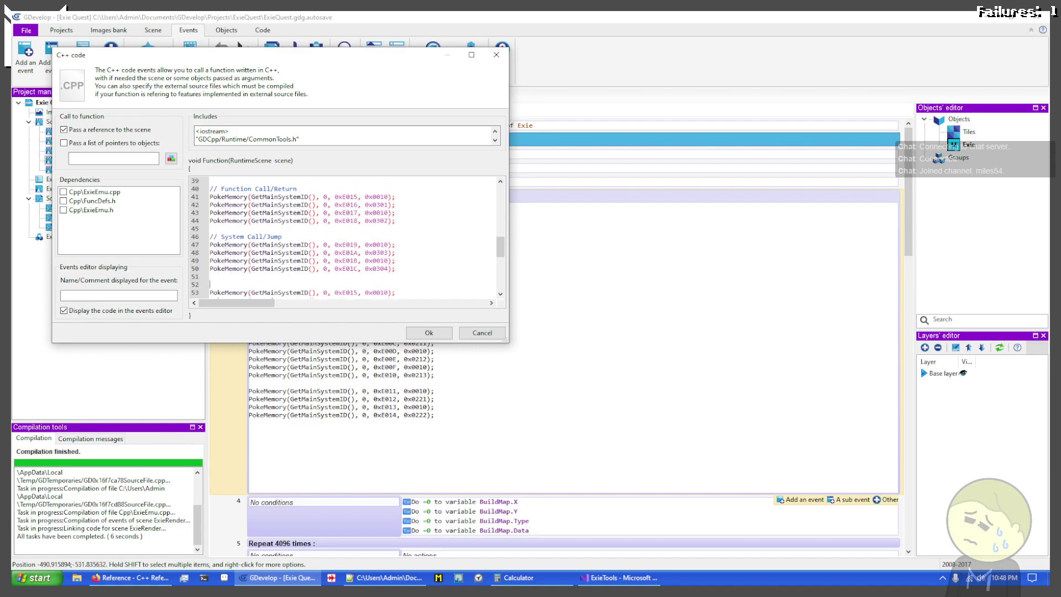
type("// Protect")
key("Down")
key("Down")
key("Down")
key("Down")
key("Down")
key("Down")
key("Down")
key("Down")
key("Down")
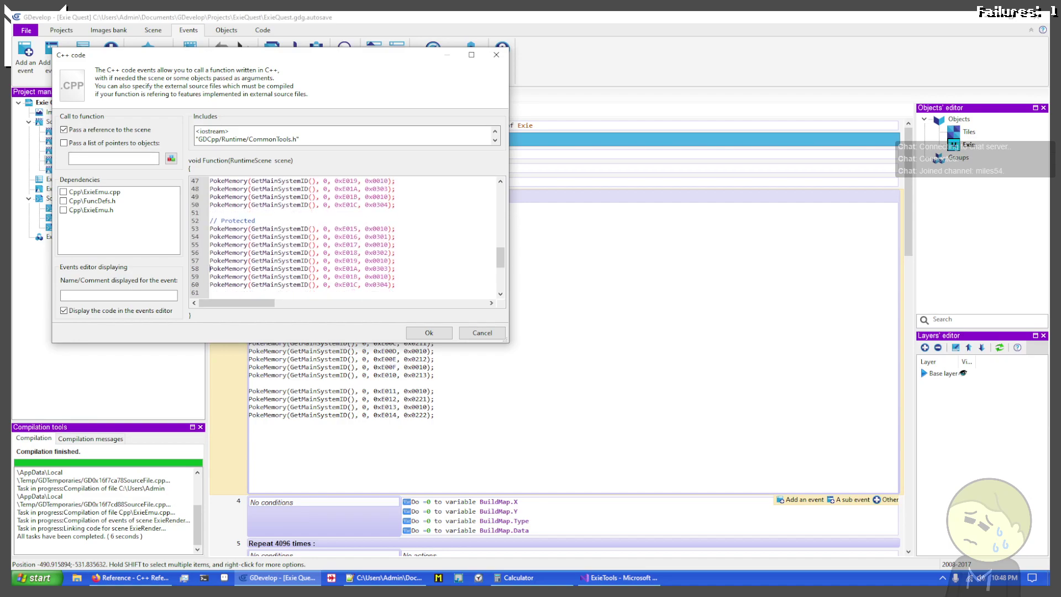
key("Return")
key("BackSpace")
Renumber the four addresses in the Function Call/Return block to 0xE01D, 0xE01E, 0xE01F and 0xE020
key("Up")
key("Up")
key("Up")
key("Up")
key("Up")
key("Up")
key("Up")
key("Up")
key("Up")
key("Up")
key("Up")
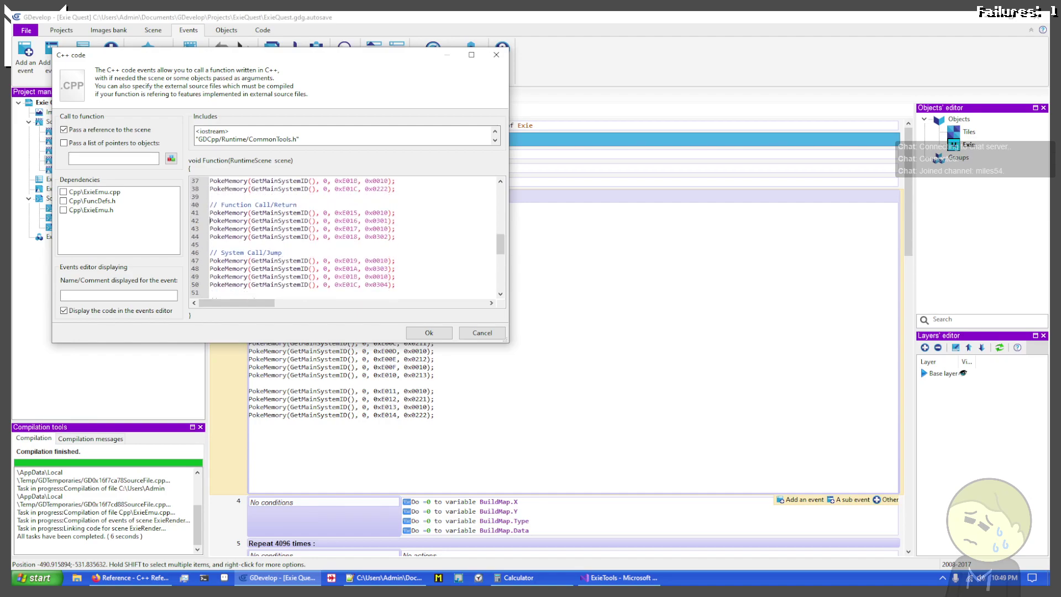
key("Left")
key("Left")
key("Left")
key("Left")
key("Left")
key("Left")
key("Left")
key("Left")
key("Left")
key("Up")
key("Up")
key("Up")
key("Up")
key("Up")
key("Up")
key("Up")
key("Up")
key("Up")
key("Up")
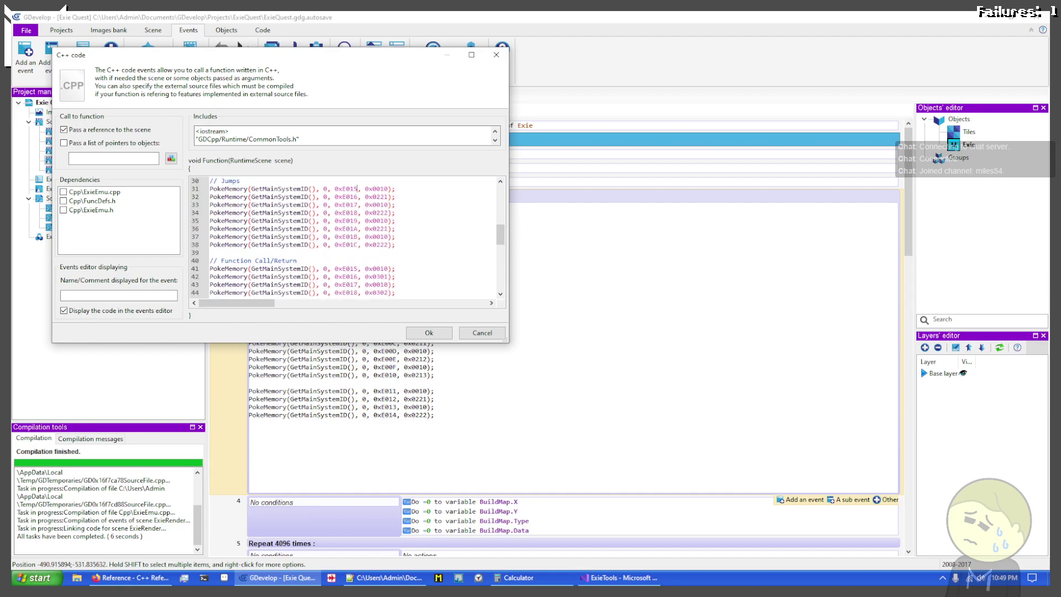
key("Up")
key("BackSpace")
type("D")
key("Down")
key("BackSpace")
type("E")
key("Down")
key("Down")
key("BackSpace")
key("BackSpace")
type("20")
key("Down")
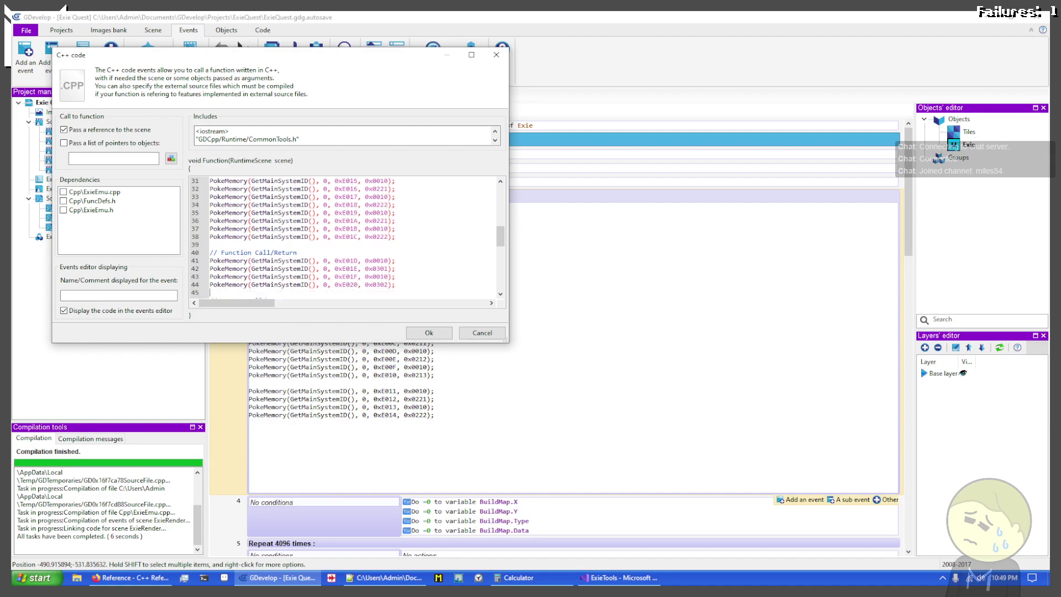
Renumber the four addresses in the System Call/Jump block to 0xE021, 0xE022, 0xE023 and 0xE024
key("Down")
key("Down")
key("BackSpace")
key("BackSpace")
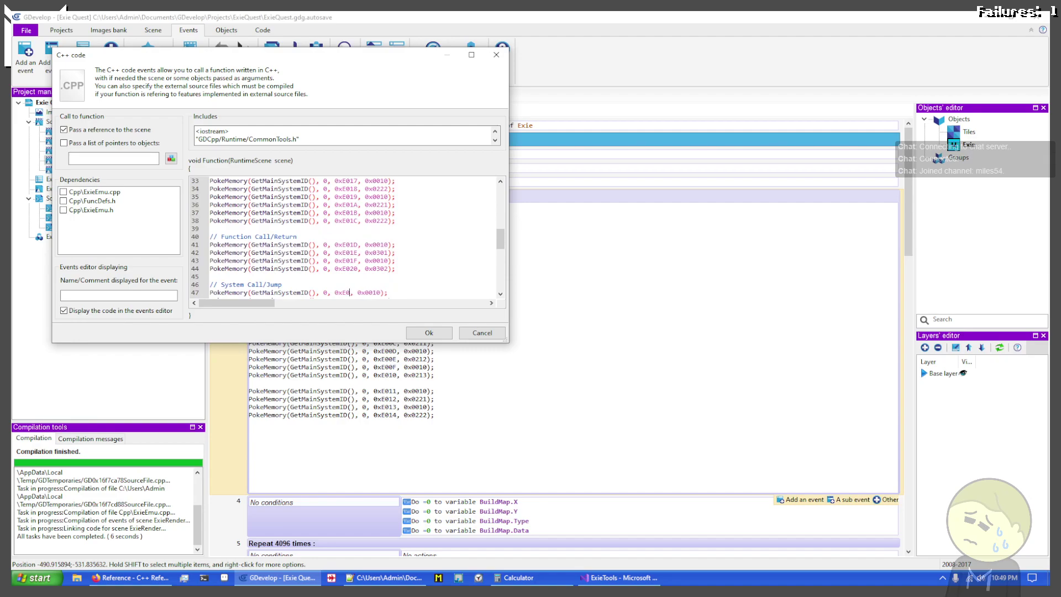
type("21")
key("Down")
key("BackSpace")
key("BackSpace")
type("22, 0x0303);")
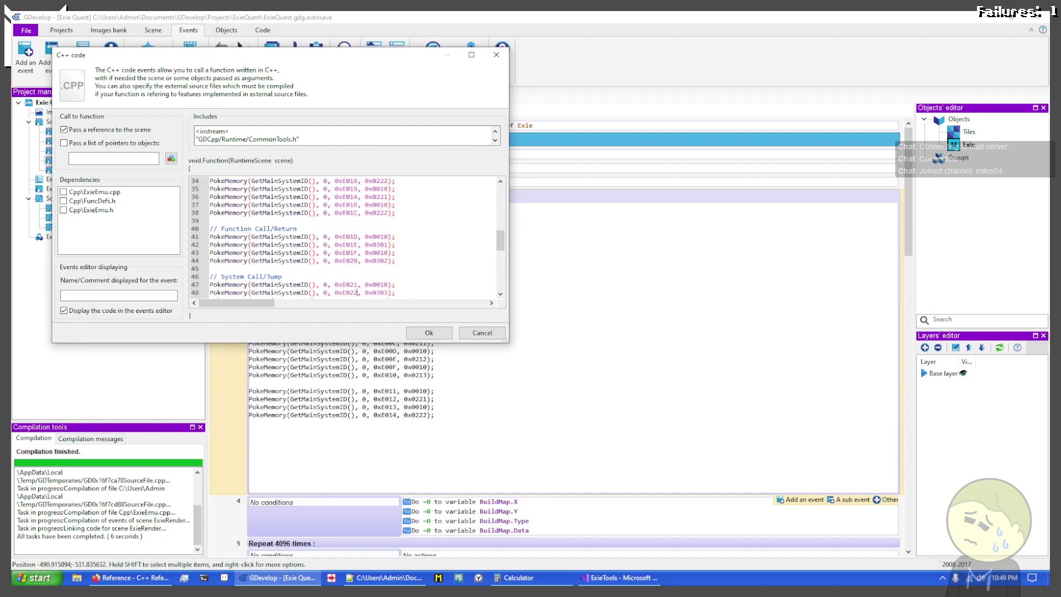
key("Down")
key("BackSpace")
key("BackSpace")
type("23")
key("Down")
key("Down")
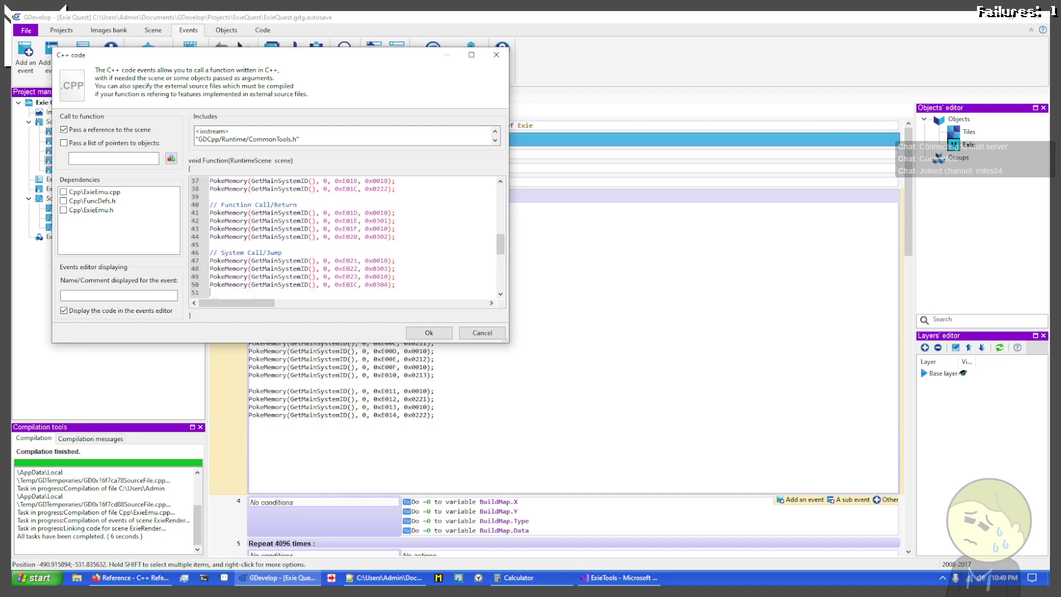
key("BackSpace")
key("BackSpace")
type("24")
Renumber the first four addresses in the Protected block to 0xE025, 0xE026, 0xE027 and 0xE028
key("Down")
key("Down")
key("Down")
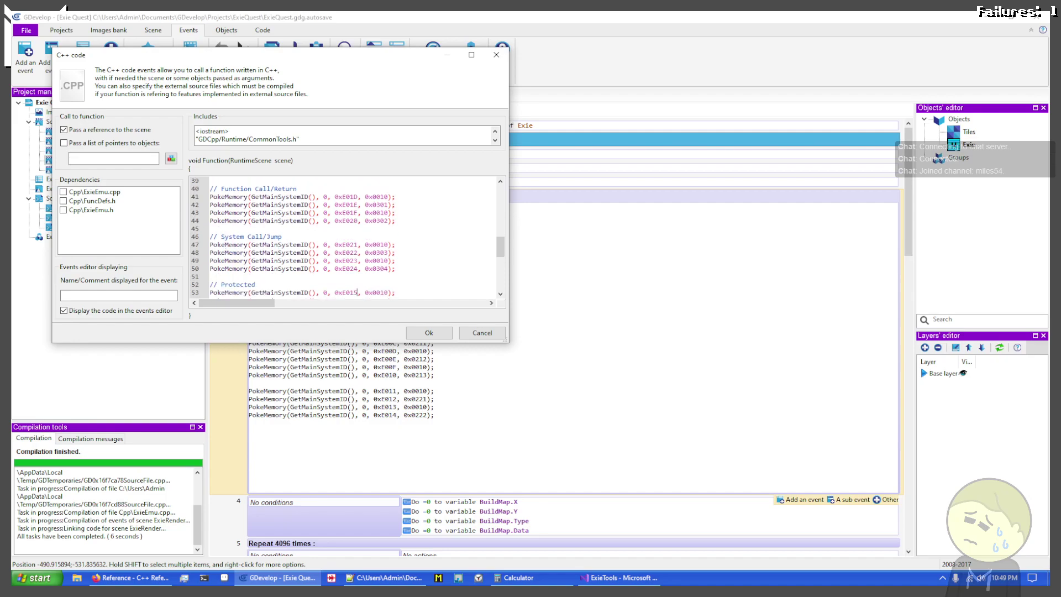
key("BackSpace")
key("BackSpace")
type("25")
key("Down")
key("Down")
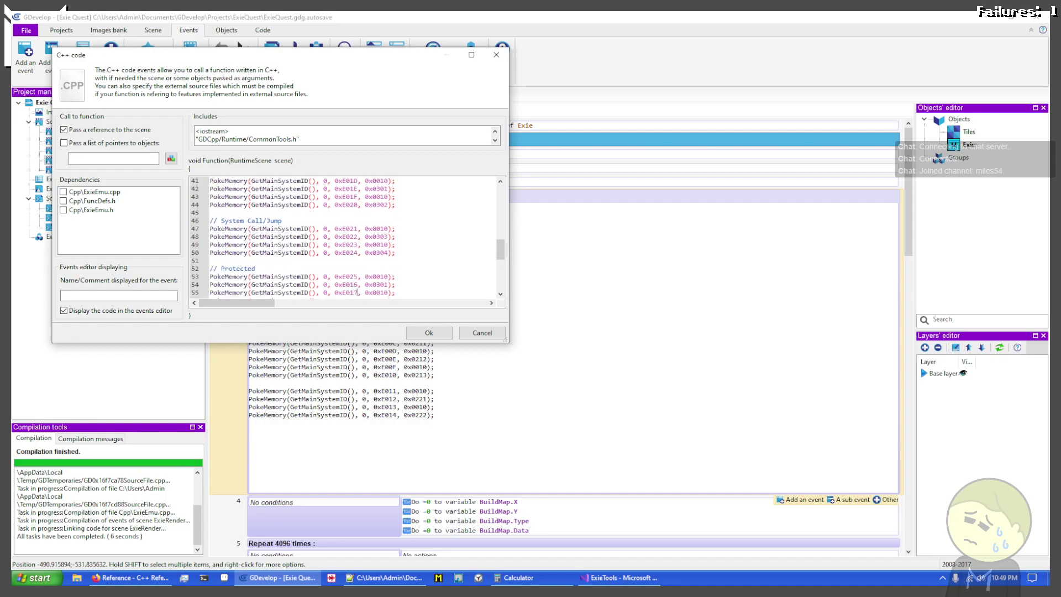
key("BackSpace")
key("BackSpace")
type("26")
key("Down")
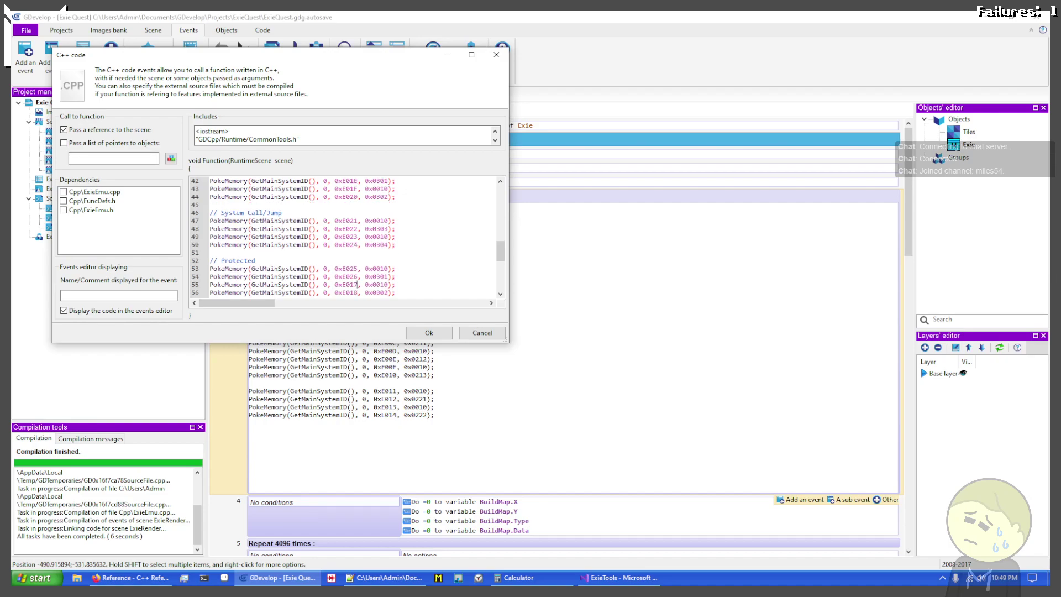
key("BackSpace")
type("2")
key("BackSpace")
key("BackSpace")
type("27")
key("Down")
key("Down")
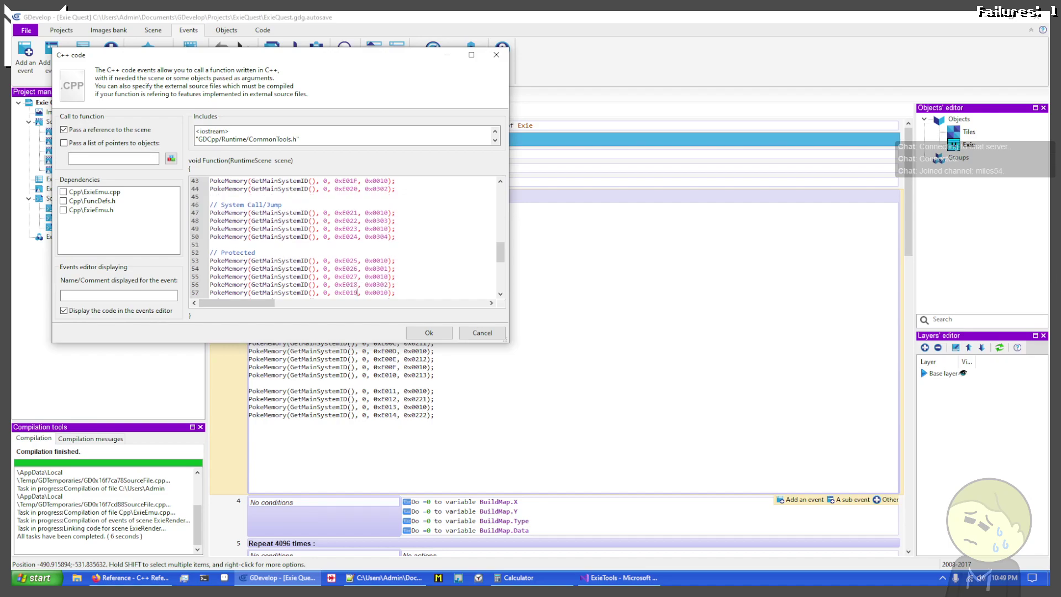
key("BackSpace")
key("BackSpace")
type("28")
Renumber the last four addresses in the Protected block to 0xE029, 0xE02A, 0xE02B and 0xE02C
key("Down")
key("Down")
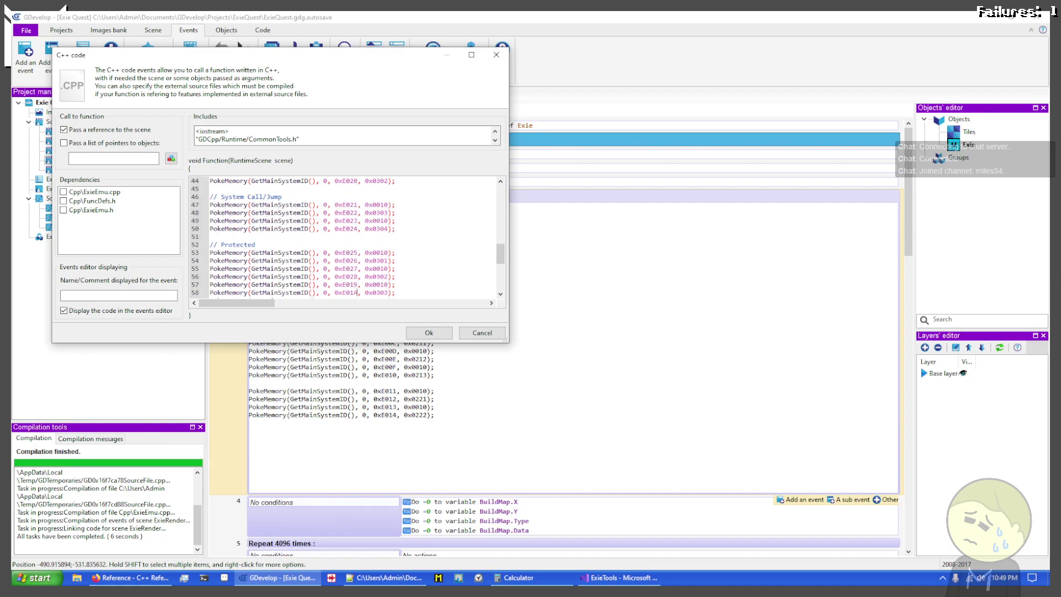
key("BackSpace")
key("BackSpace")
type("29")
key("Down")
key("BackSpace")
key("BackSpace")
type("2A")
key("Down")
key("Down")
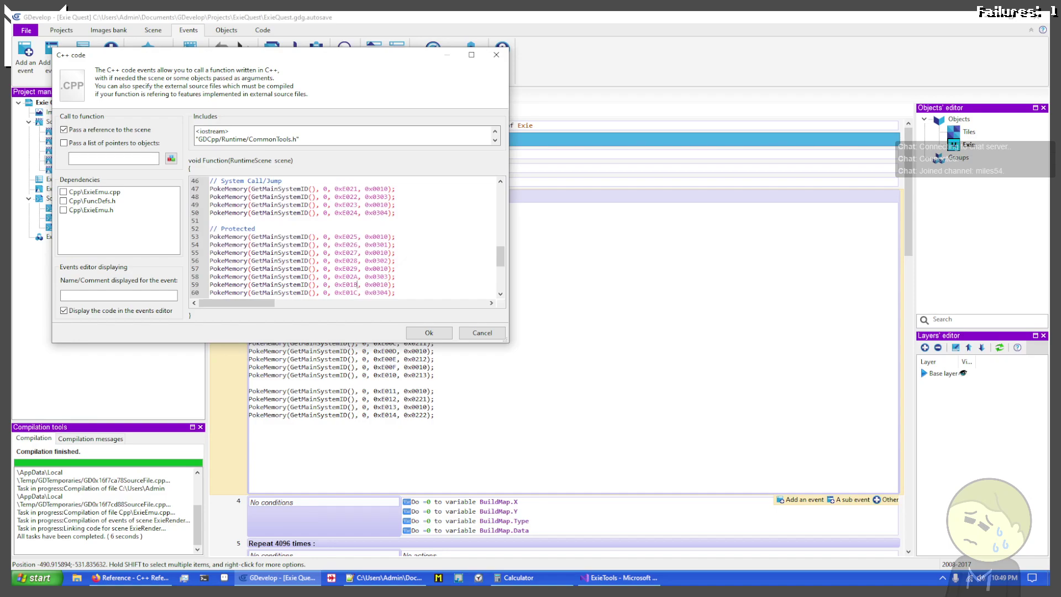
key("BackSpace")
key("BackSpace")
type("2B")
key("BackSpace")
type("B")
key("BackSpace")
key("BackSpace")
type("2C")
Renumber the first two addresses in the uncommented block below Protected to 0xE02D and 0xE02E
key("Down")
key("Down")
key("Down")
key("Down")
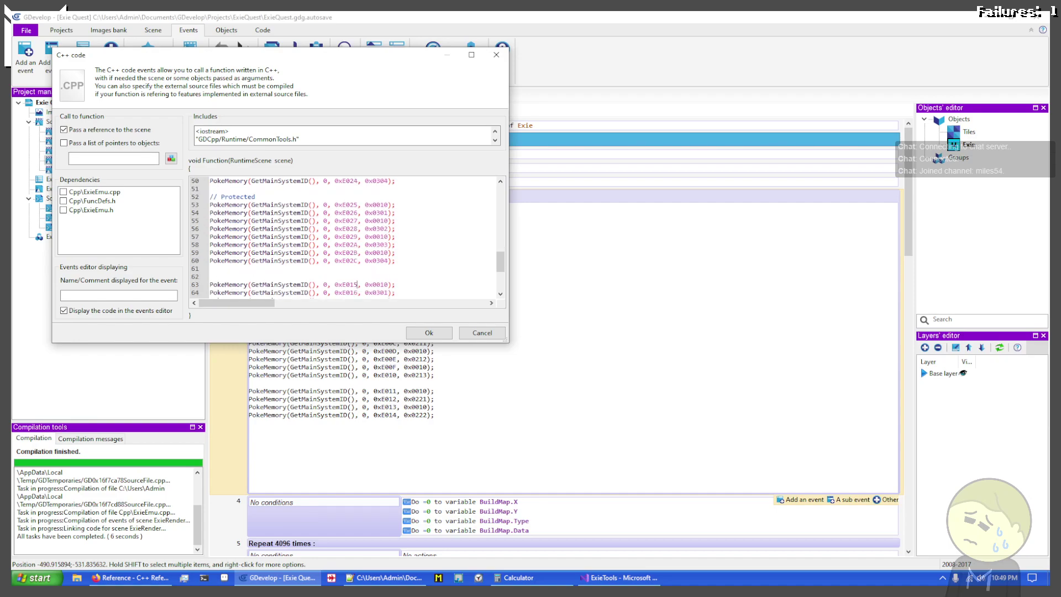
key("Up")
key("BackSpace")
key("BackSpace")
type("2D")
key("BackSpace")
key("BackSpace")
type("2E")
key("Down")
key("Down")
key("Down")
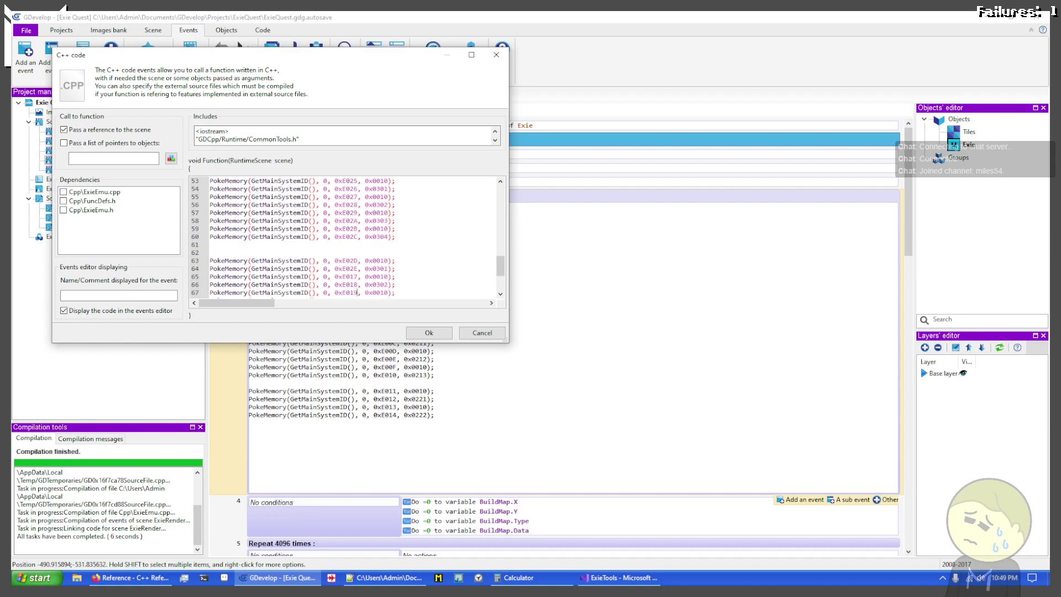
Delete the leftover PokeMemory lines that follow the 0xE02E line in the last block
scroll(427, 280, "down", 4)
left_click_drag(415, 237, 438, 191)
key("BackSpace")
Change the opcode values in the Function Call/Return block to 0x0321 at 0xE01E and 0x0322 at 0xE020
scroll(428, 200, "up", 8)
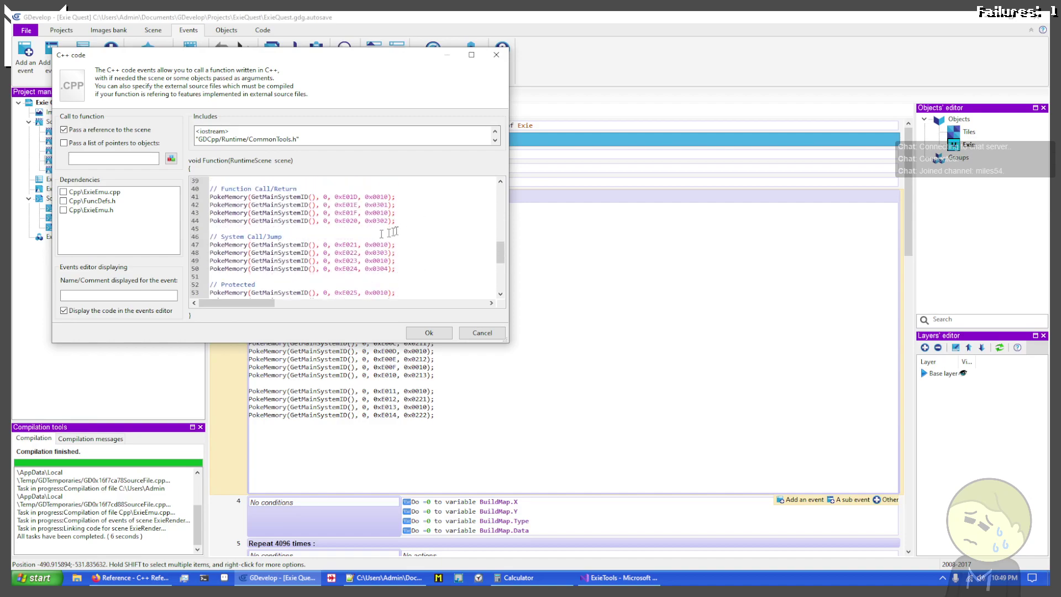
scroll(382, 234, "down", 1)
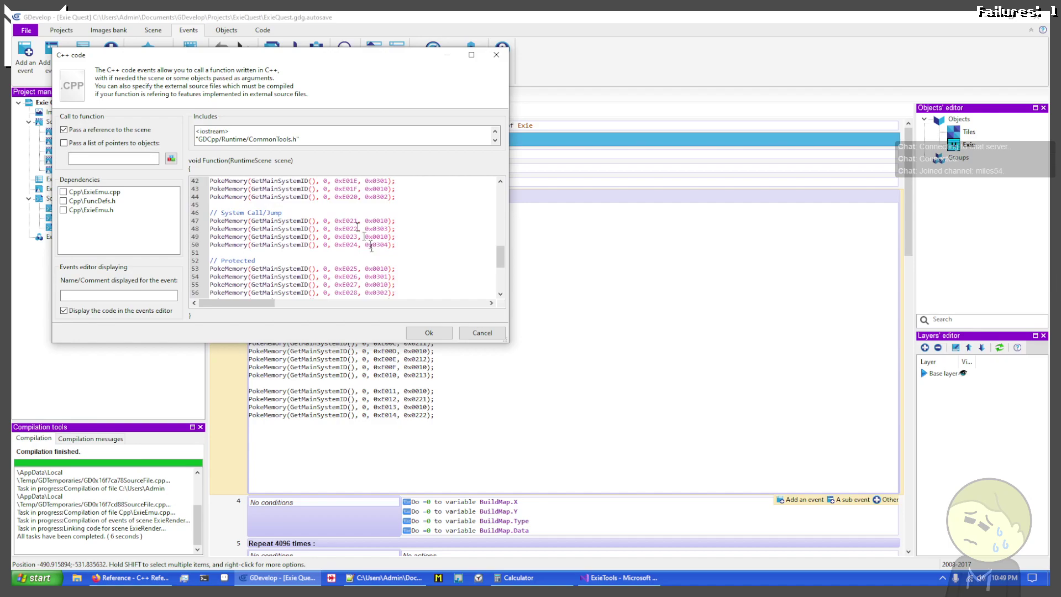
scroll(371, 247, "up", 2)
scroll(354, 247, "up", 2)
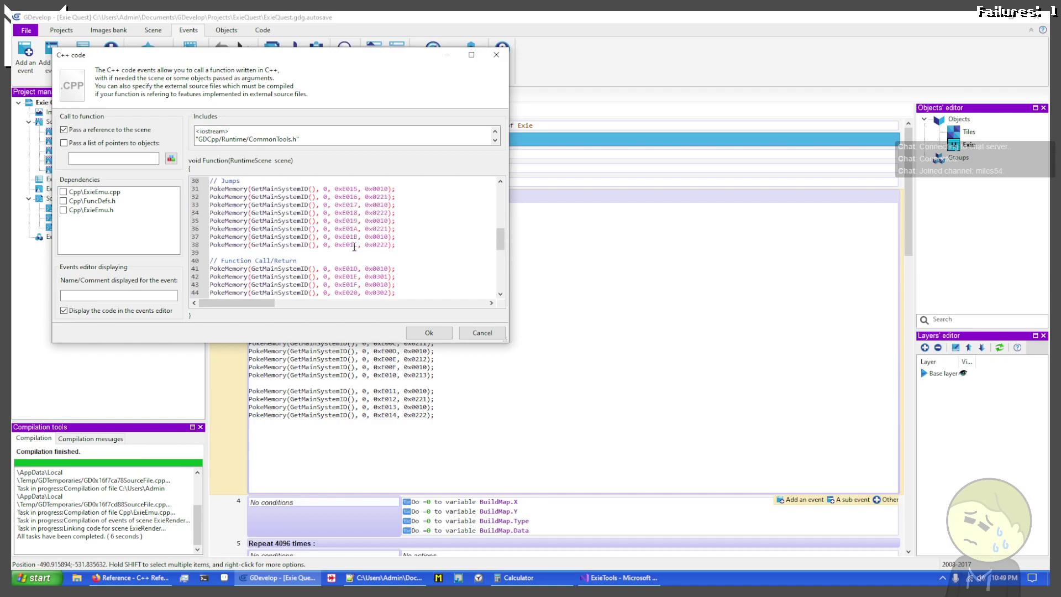
scroll(354, 247, "down", 1)
scroll(360, 250, "up", 1)
key("BackSpace")
type("E")
left_click(385, 268)
scroll(383, 273, "down", 3)
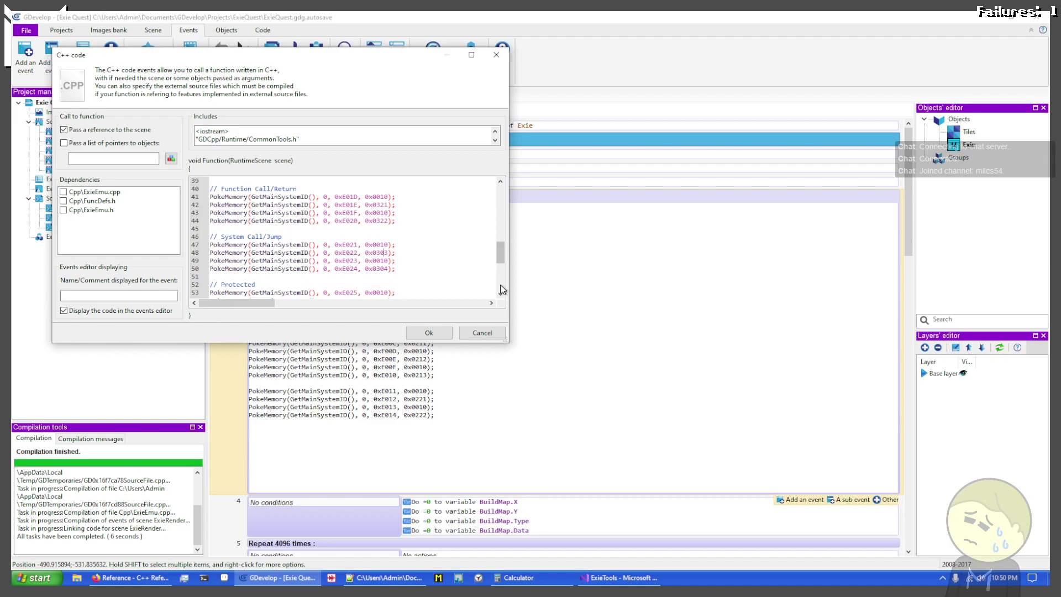
Change the opcode values in the System Call/Jump block to 0x0323 at 0xE022 and 0x0324 at 0xE024
key("BackSpace")
type("2")
Change the opcode values in the Protected block to 0x0401, 0x0402, 0x0403 and 0x0404 at 0xE026, 0xE028, 0xE02A and 0xE02C
scroll(501, 276, "down", 2)
scroll(369, 243, "down", 1)
left_click(388, 229)
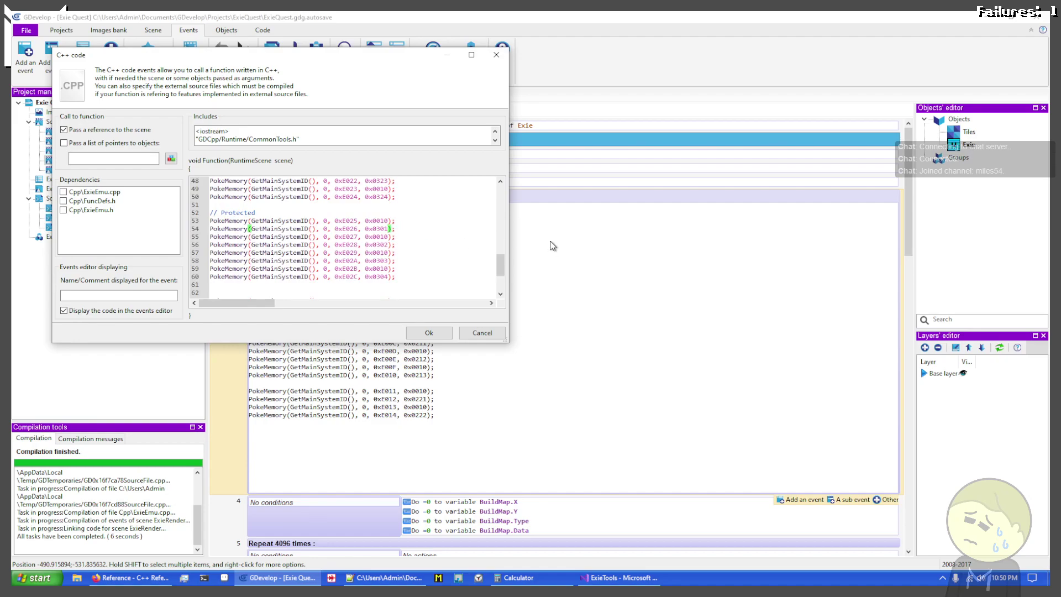
key("BackSpace")
key("BackSpace")
key("BackSpace")
type("401")
key("Down")
key("Down")
key("Left")
key("Left")
key("BackSpace")
type("4")
key("Down")
key("Down")
key("BackSpace")
type("4")
Set the opcode value at 0xE02E in the last block to 0x0501, apply the code changes and save the project
key("Down")
key("Down")
key("Down")
key("Down")
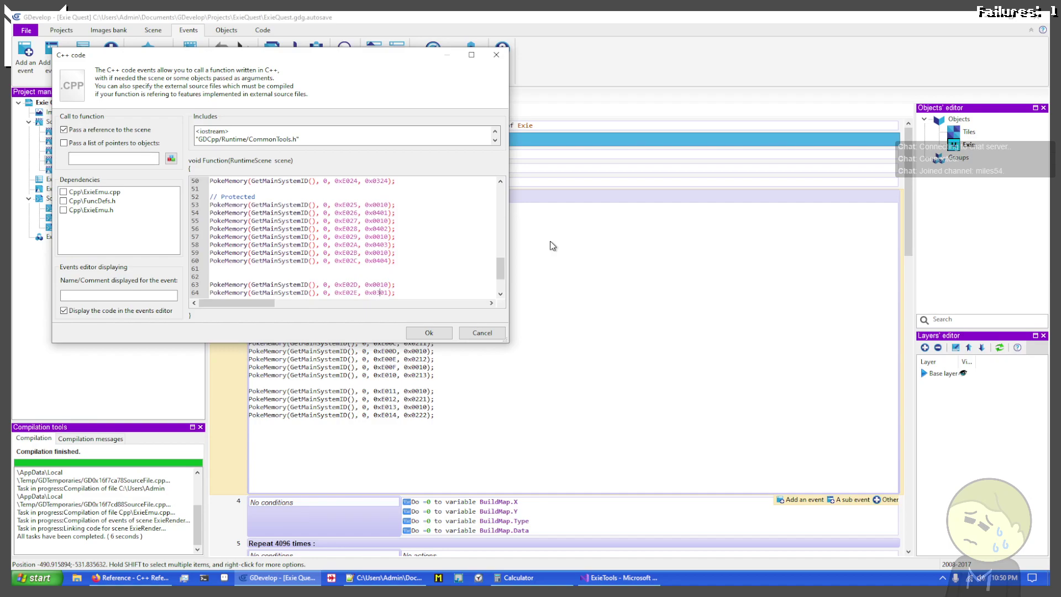
key("BackSpace")
type("5")
key("Down")
key("Up")
key("Up")
key("Up")
key("Up")
key("Up")
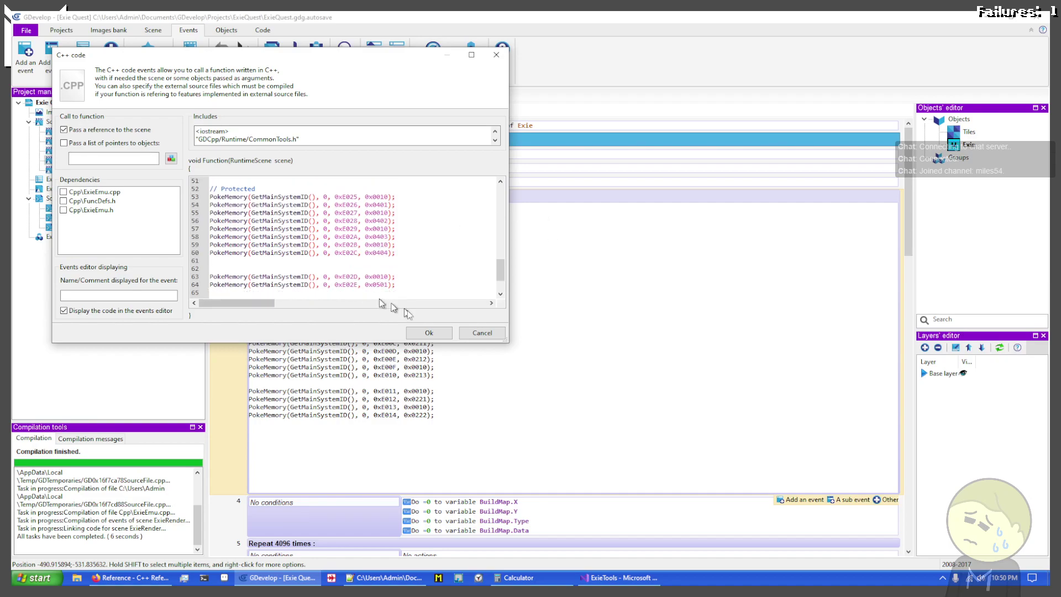
left_click(430, 333)
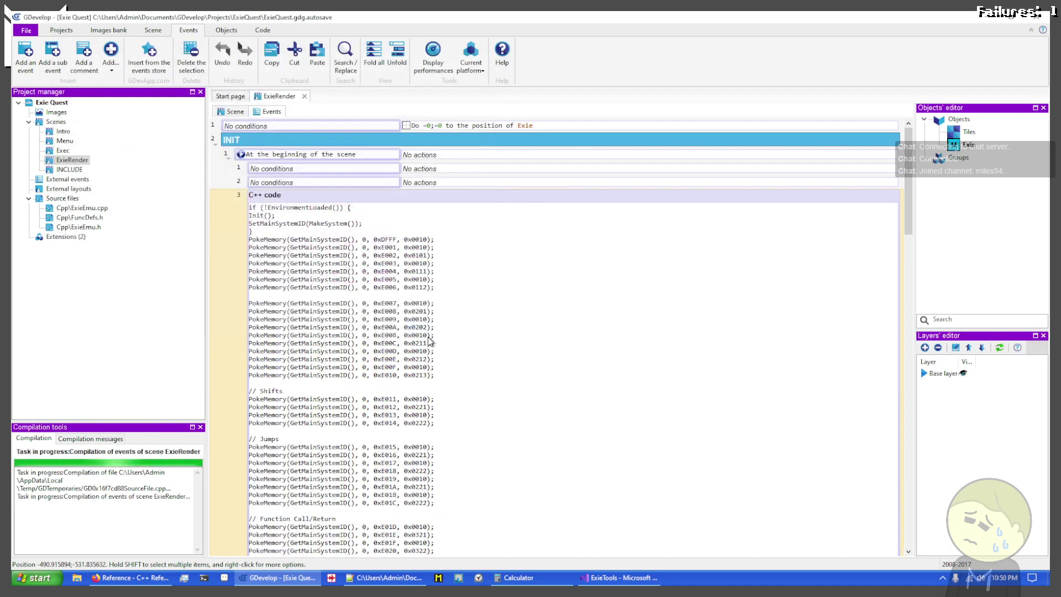
key("ctrl+s")
Preview the ExieRender scene in a separate window to check the opcode tiles, closing the preview when done
left_click(232, 112)
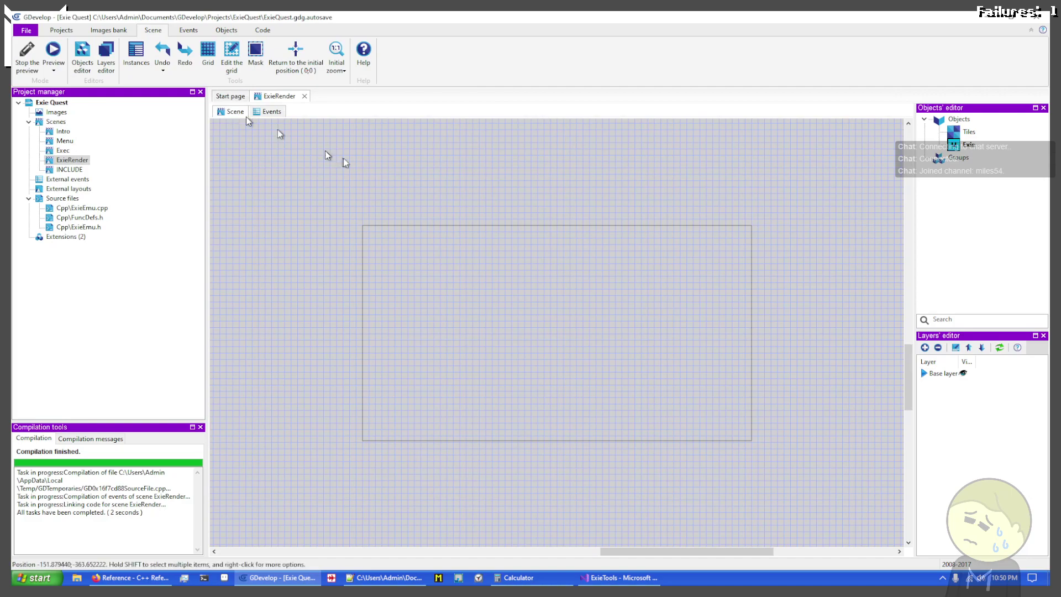
left_click(54, 50)
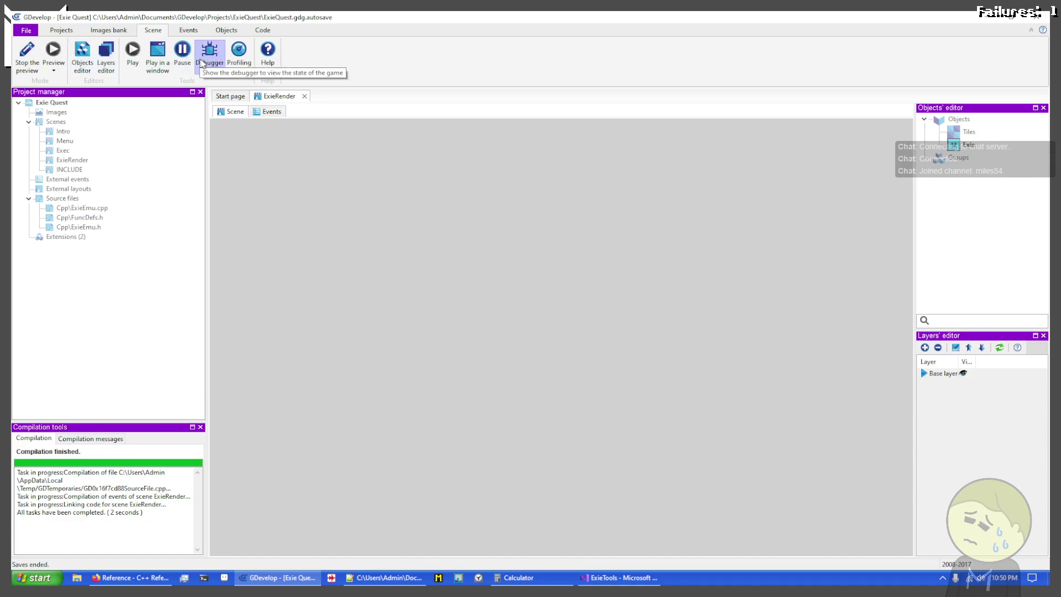
left_click(158, 55)
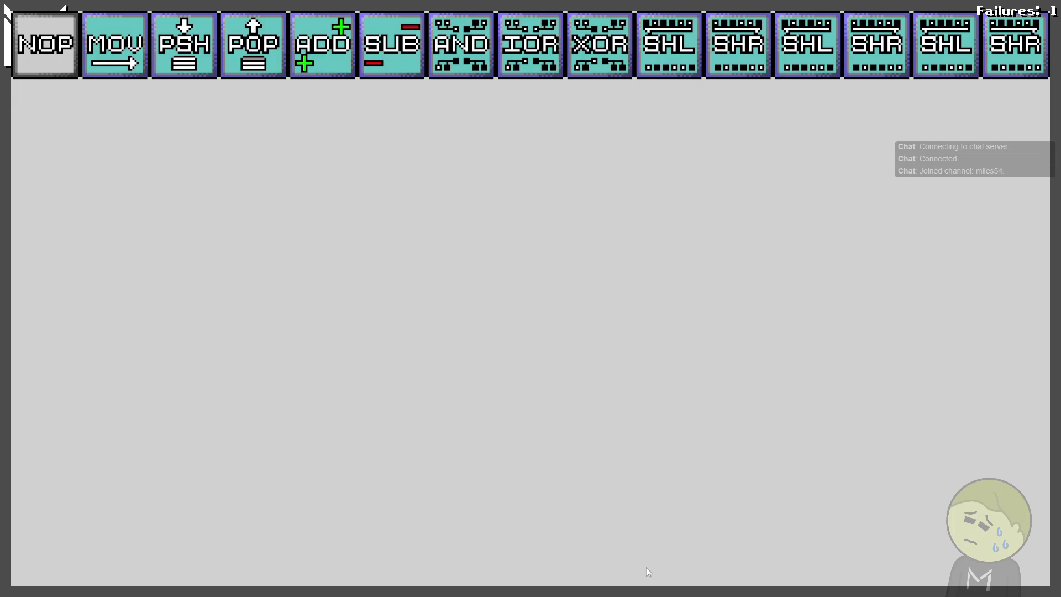
key("Escape")
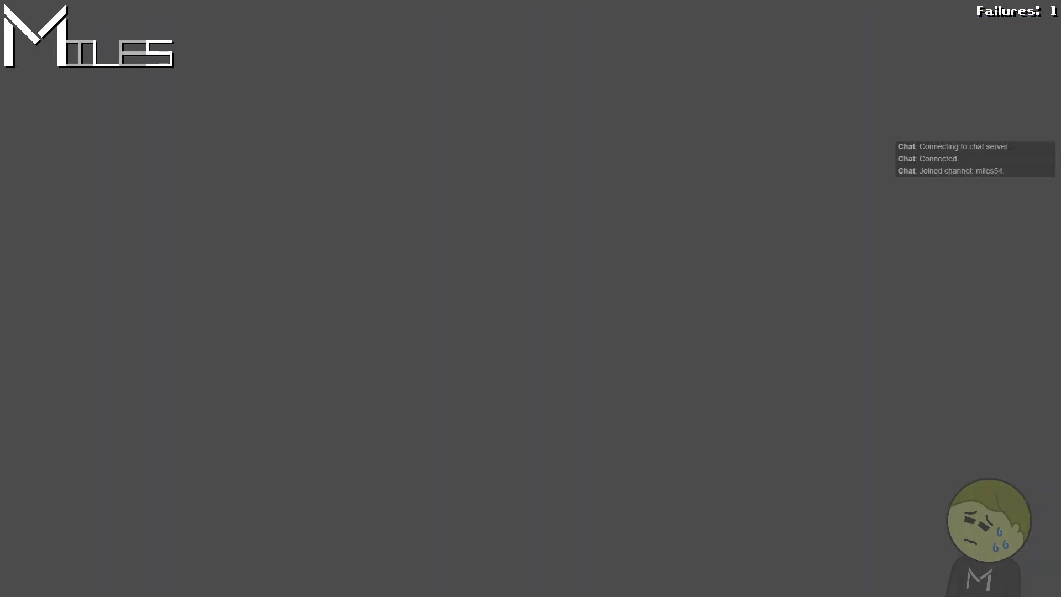
key("Escape")
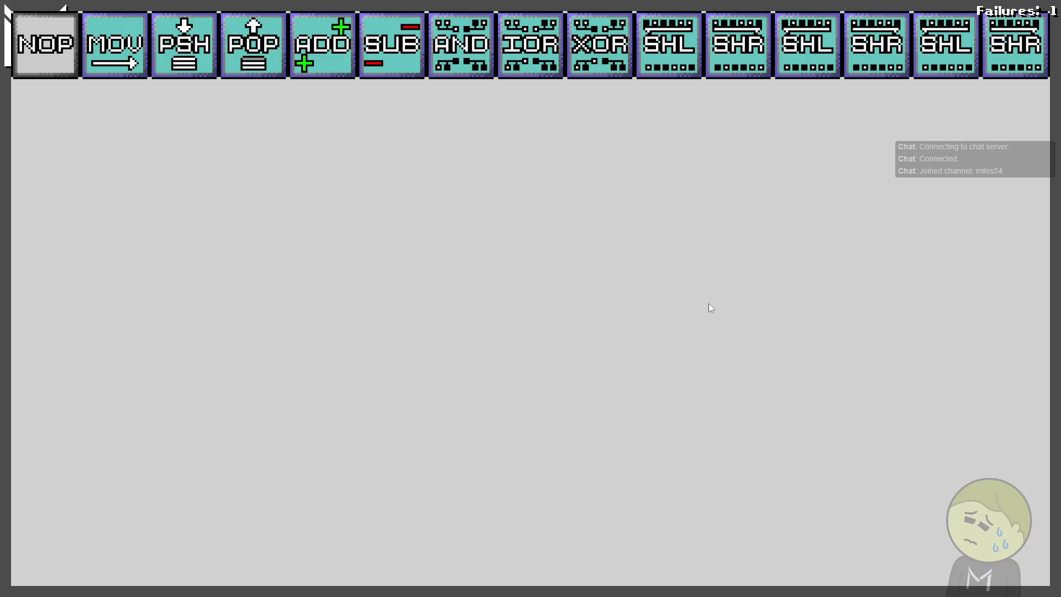
key("Escape")
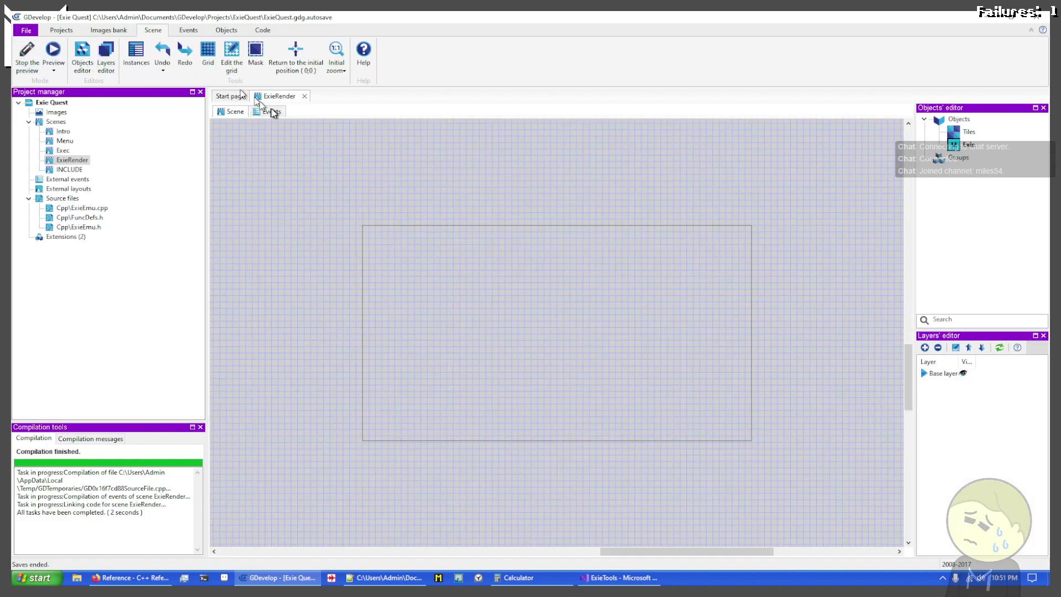
Review the PokeMemory code in the scene's events and the Tiles object's tileset, discarding any changes in the tile map editor
left_click(272, 112)
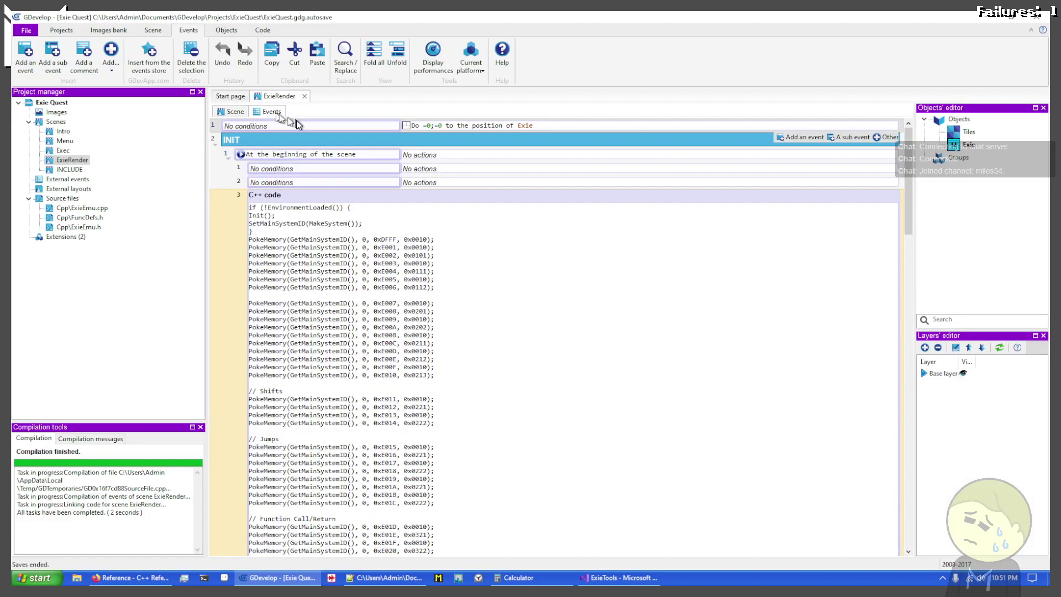
scroll(534, 232, "down", 4)
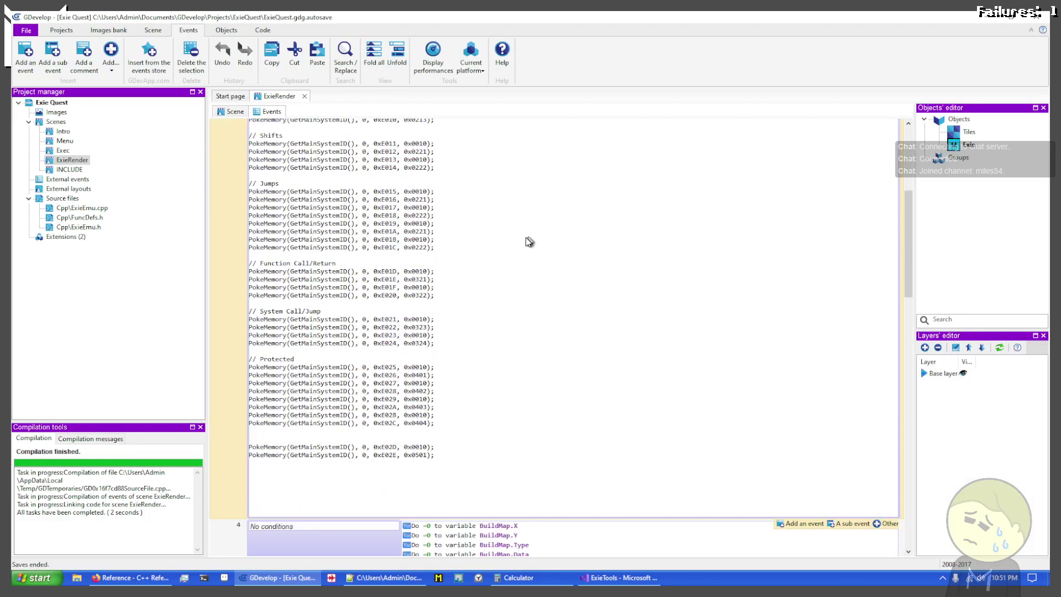
scroll(523, 255, "up", 4)
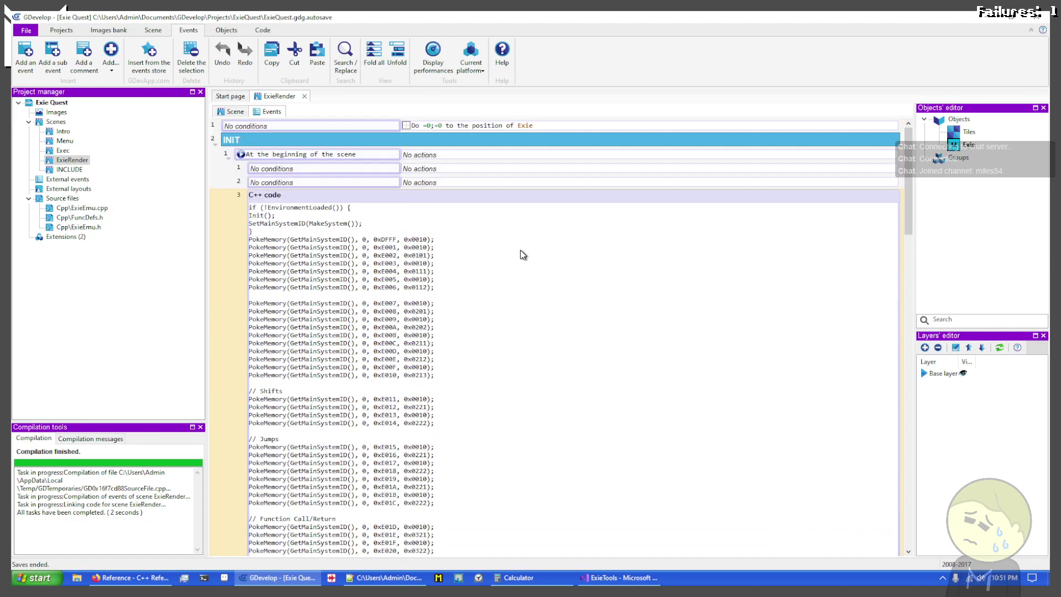
scroll(523, 255, "down", 4)
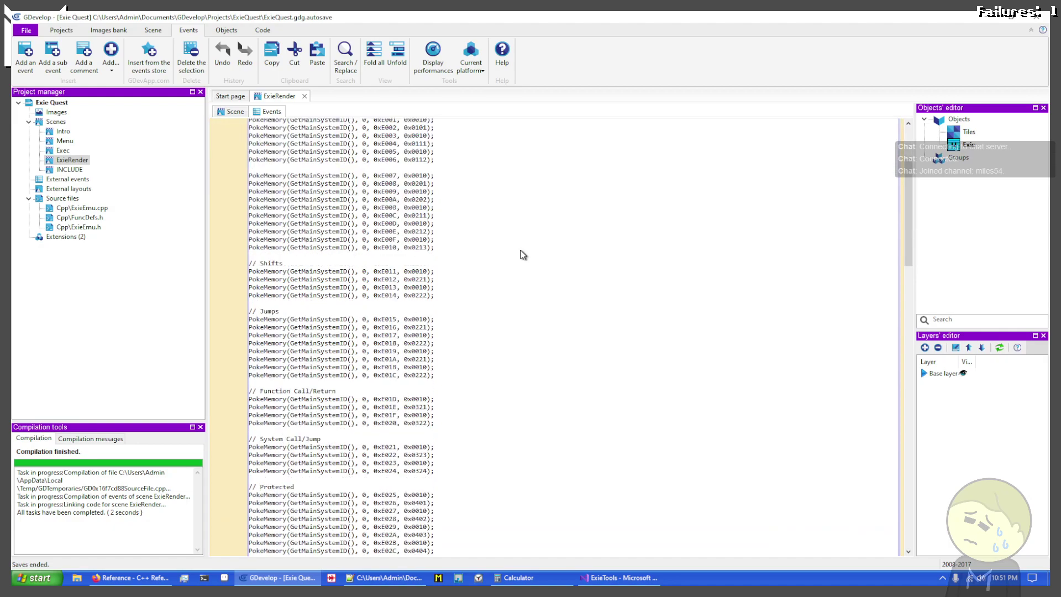
scroll(523, 255, "up", 4)
scroll(521, 253, "down", 2)
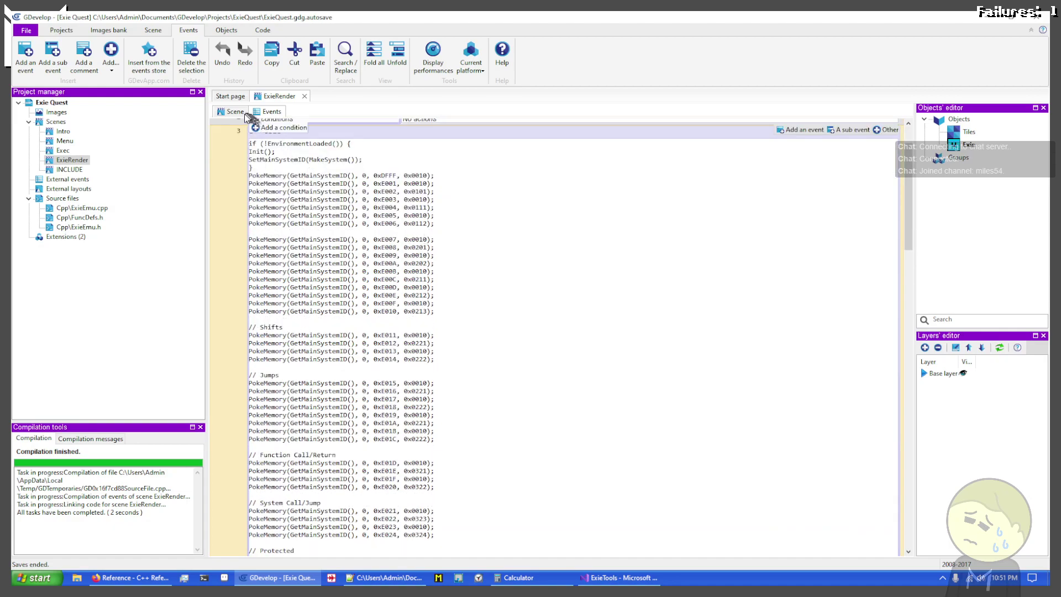
left_click(965, 131)
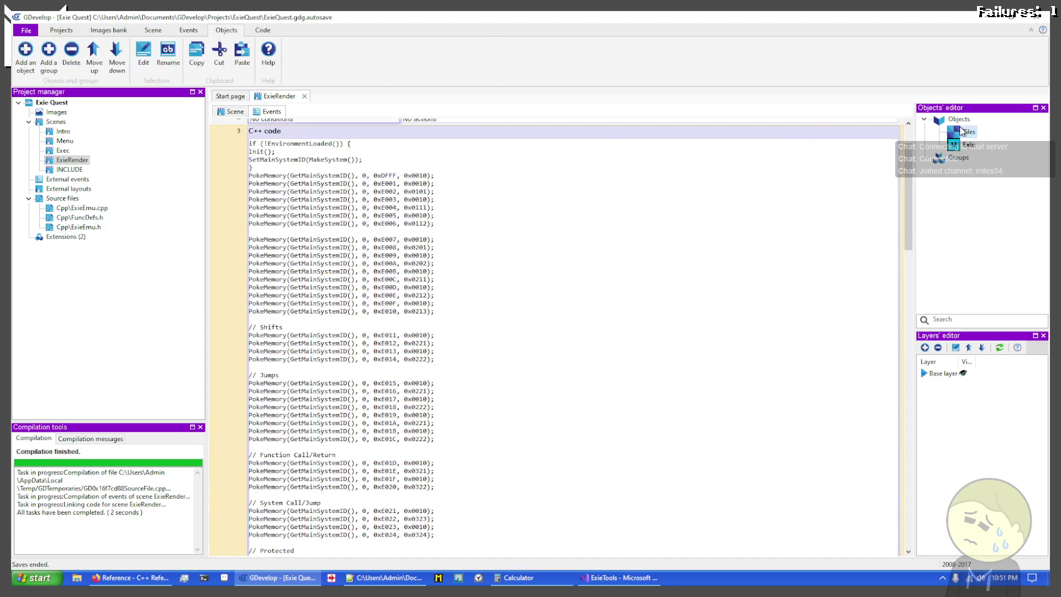
right_click(962, 132)
left_click(940, 152)
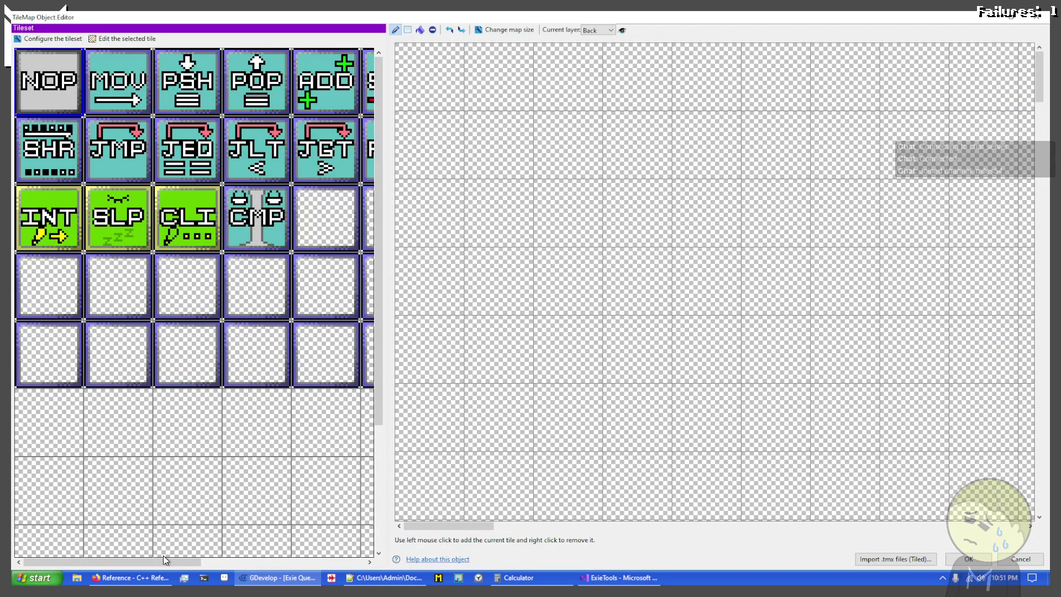
left_click_drag(163, 555, 424, 491)
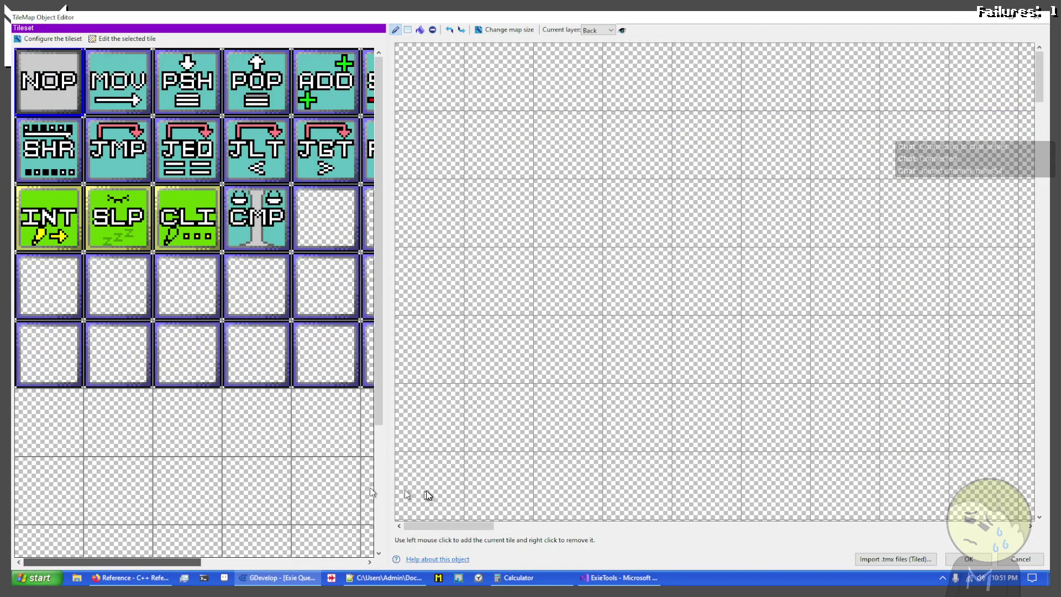
left_click(1020, 559)
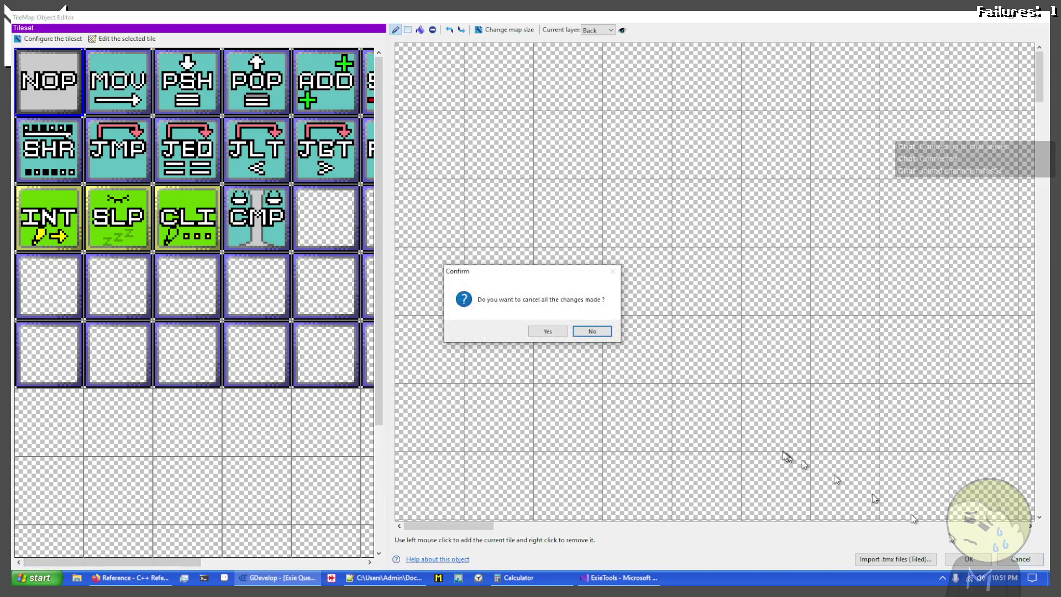
left_click(548, 332)
Examine the PlaceTile conditions that match BuildMap.Data values to tile numbers, along with the Get Tile code
scroll(564, 343, "down", 15)
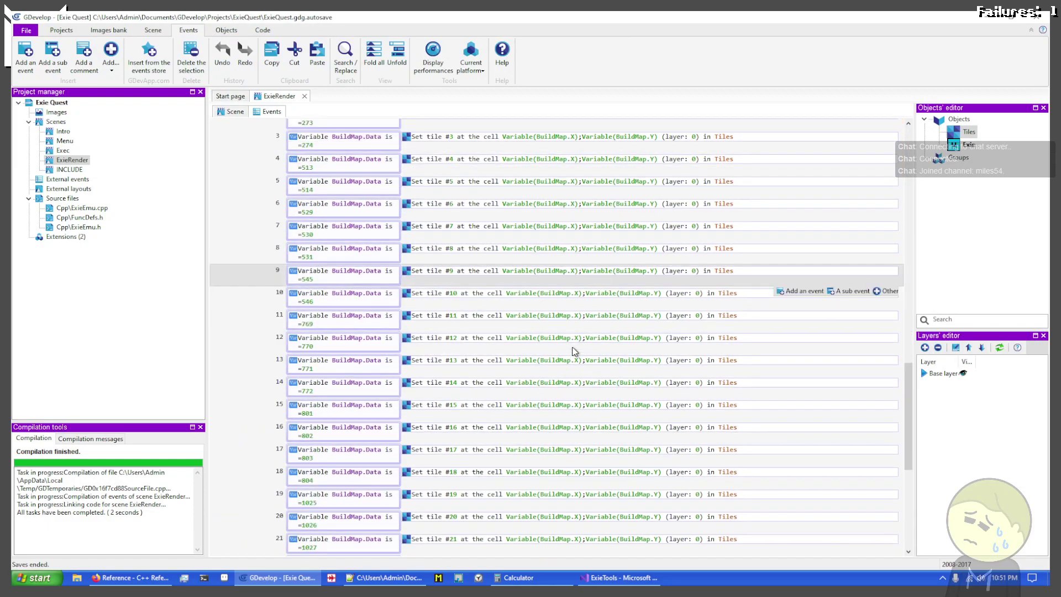
scroll(513, 343, "up", 2)
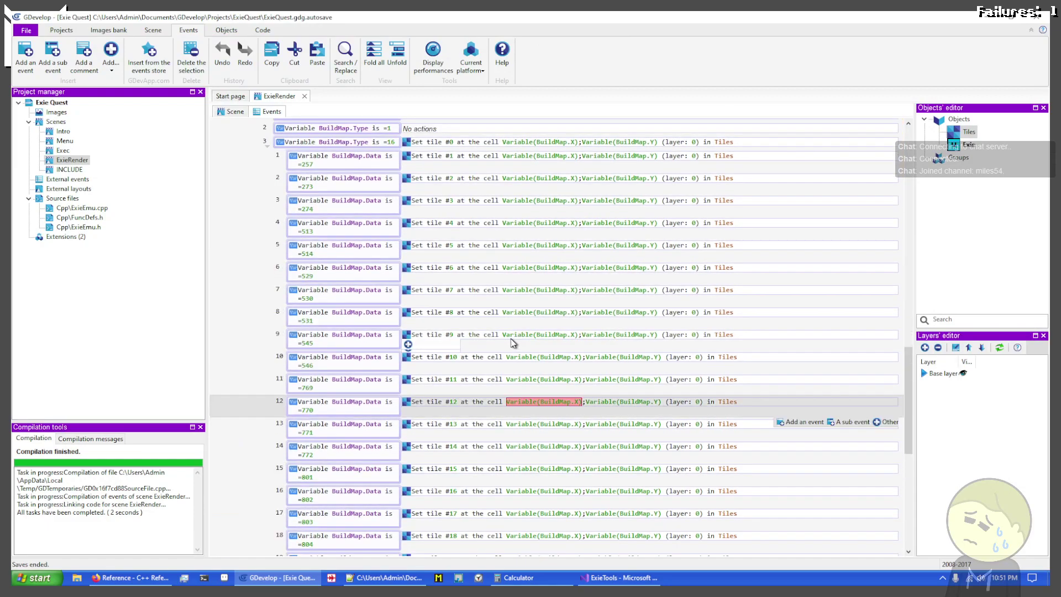
scroll(513, 343, "up", 2)
scroll(513, 343, "down", 9)
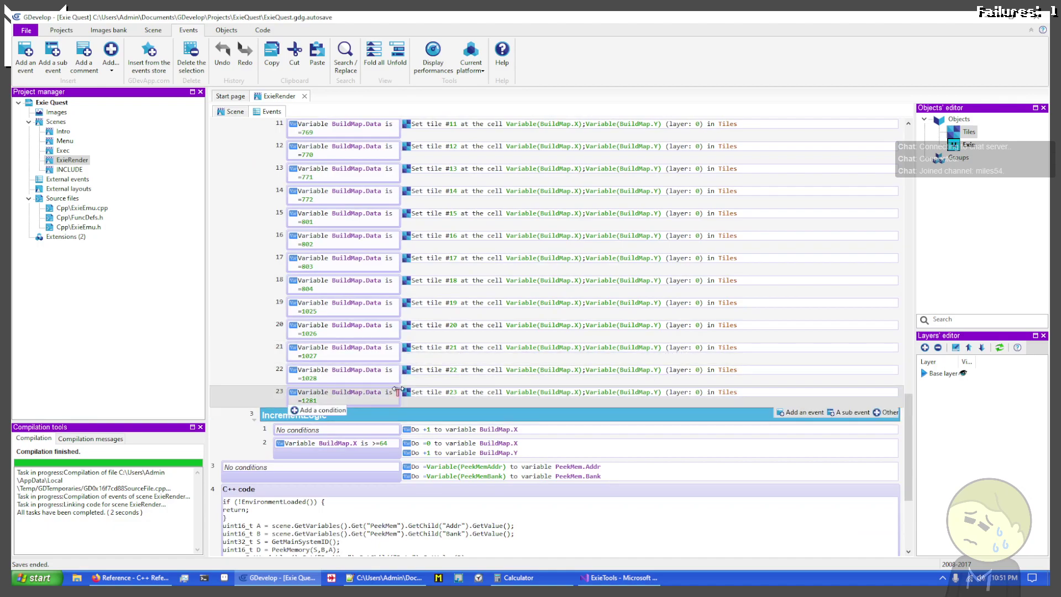
scroll(397, 392, "up", 14)
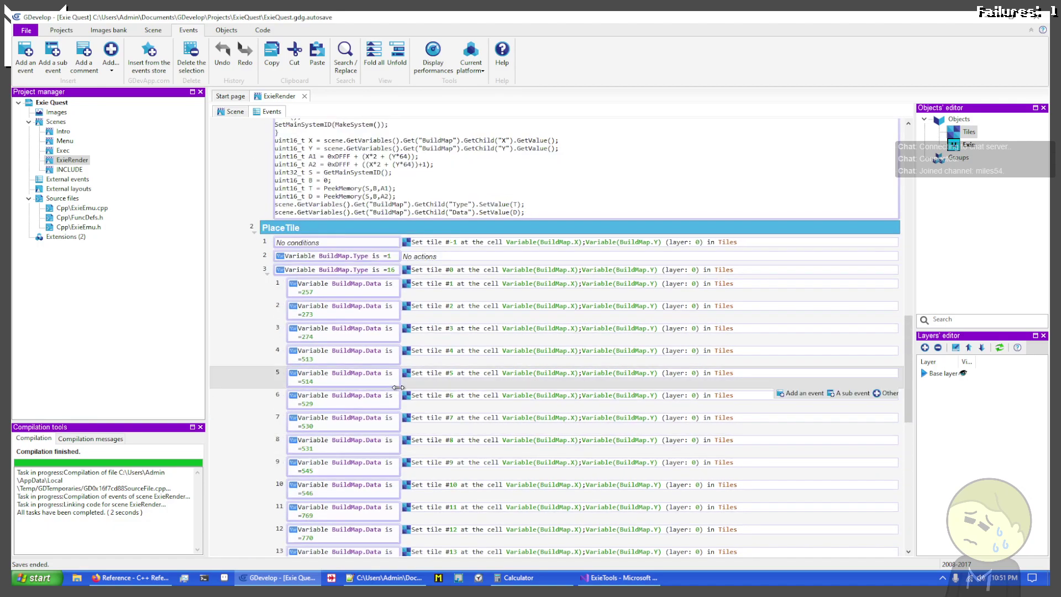
scroll(398, 387, "down", 10)
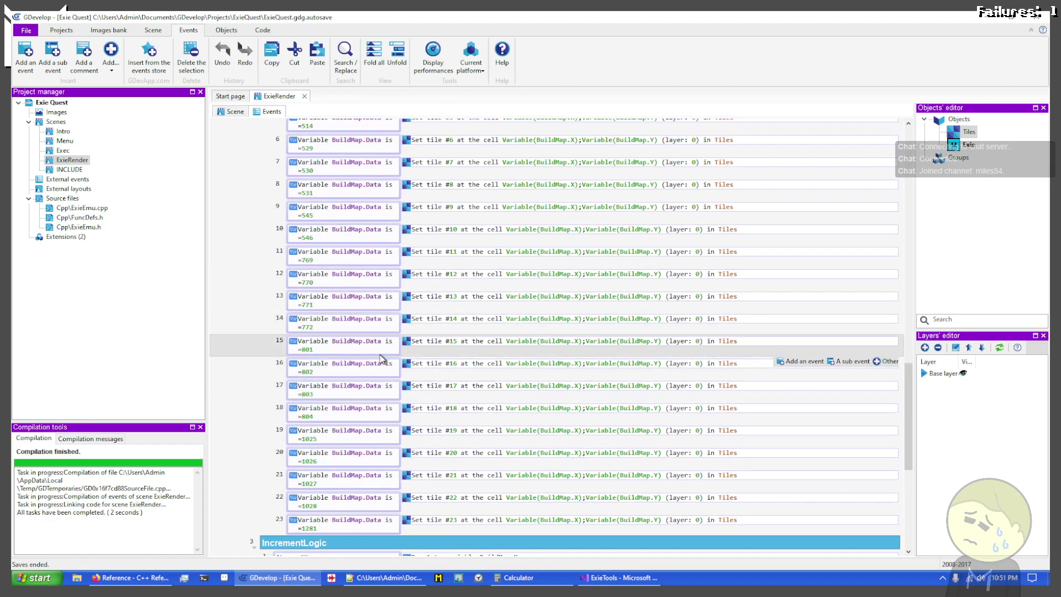
scroll(380, 357, "up", 12)
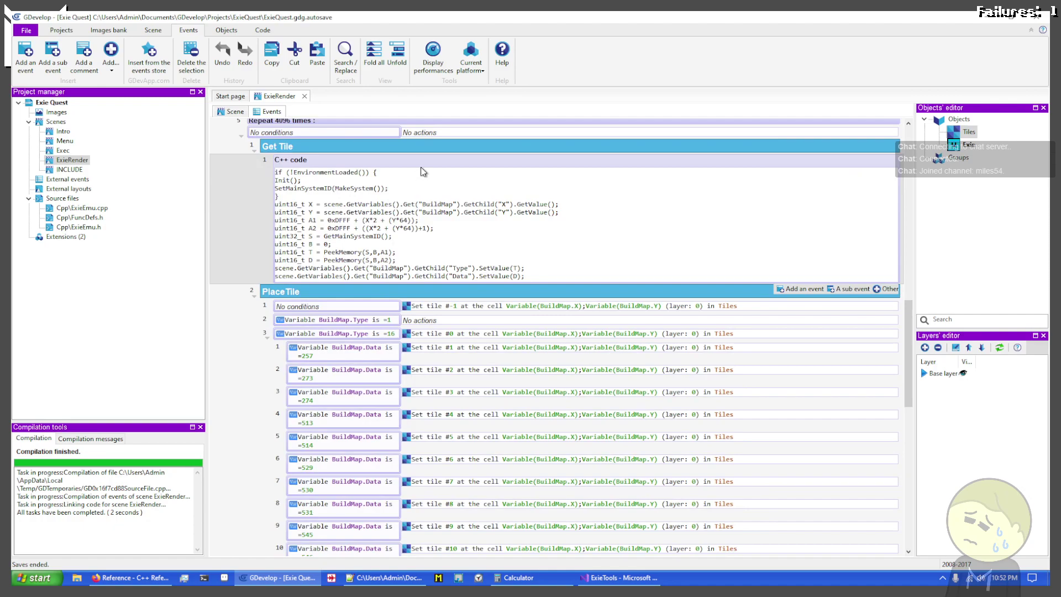
scroll(479, 166, "up", 2)
scroll(354, 235, "up", 15)
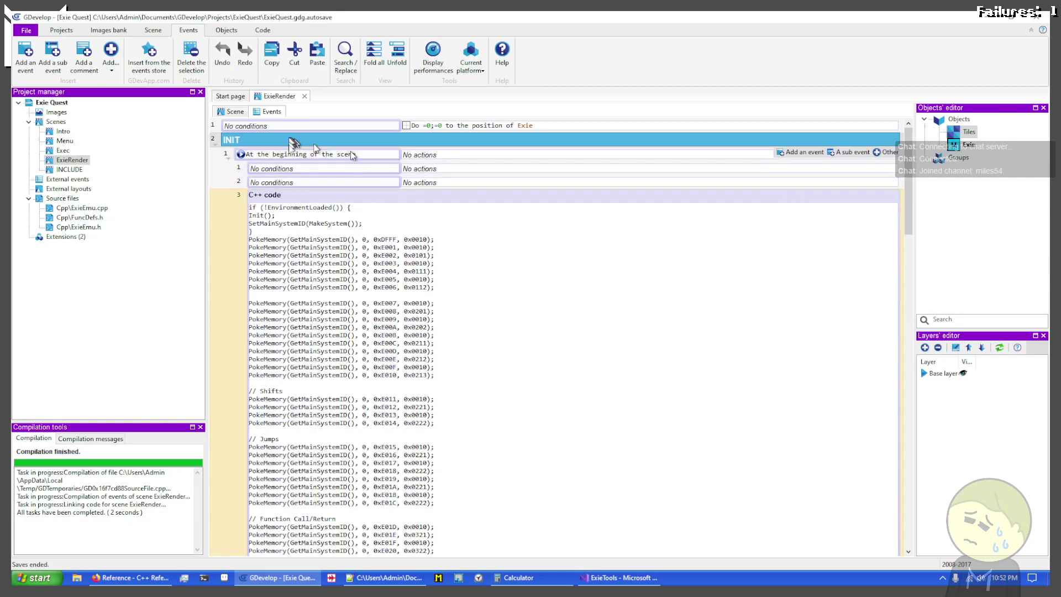
Open the PokeMemory C++ code event for editing and enlarge its window to show the Jumps block
scroll(318, 290, "down", 5)
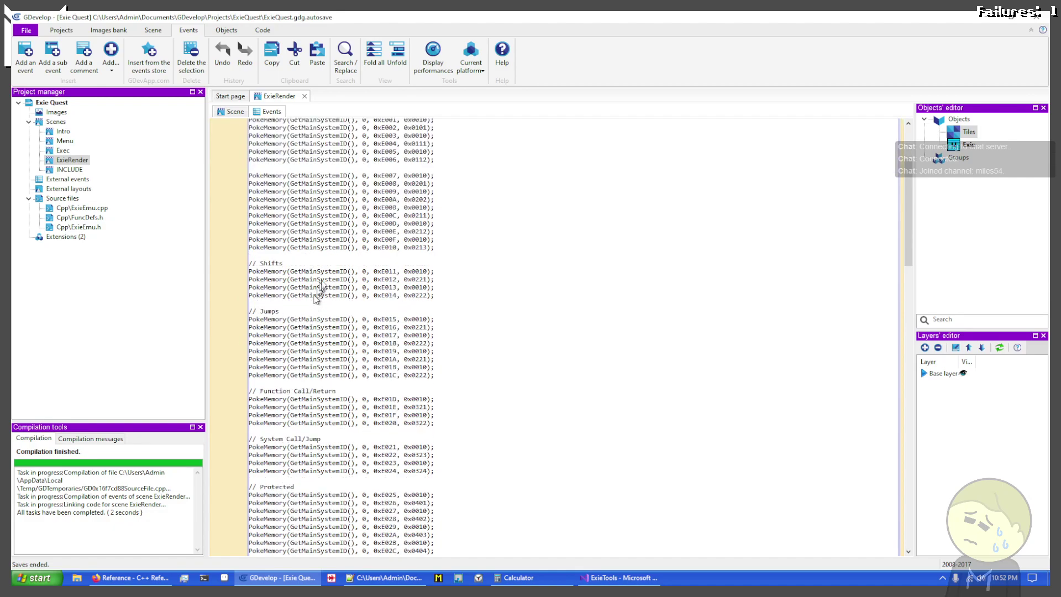
double_click(318, 292)
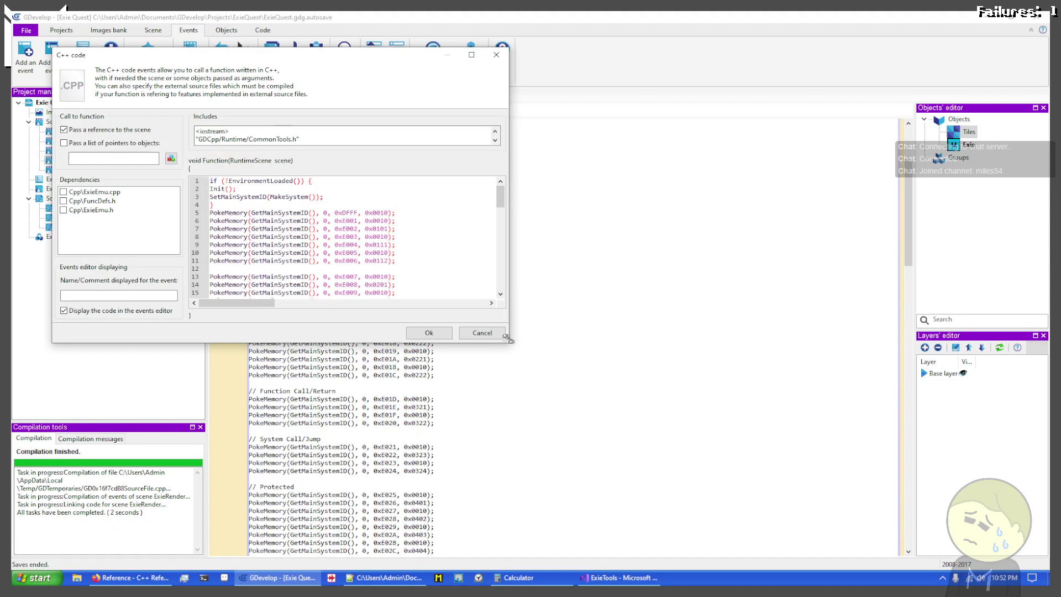
key("Escape")
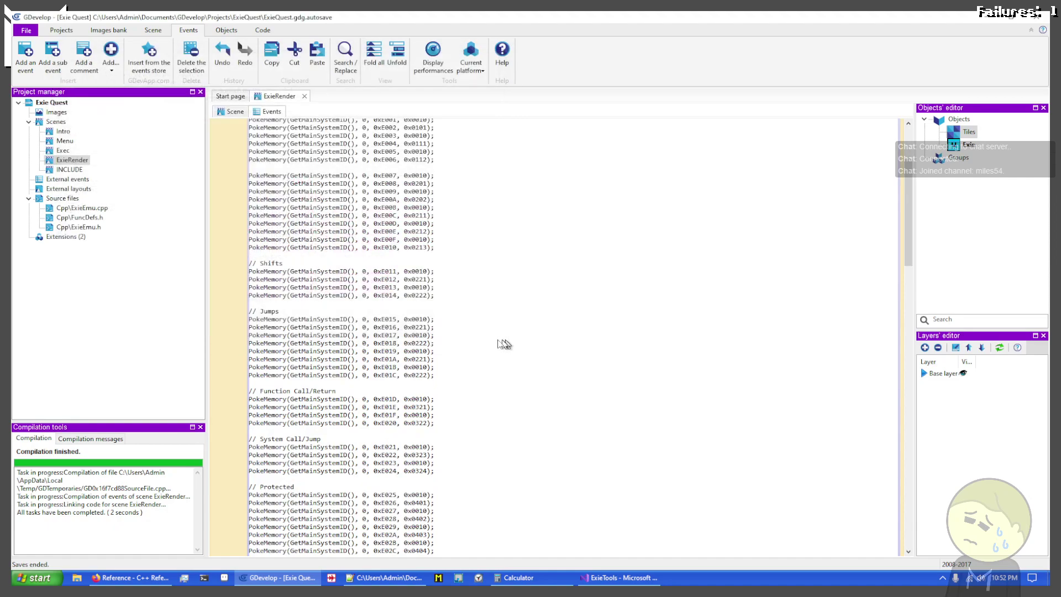
double_click(468, 299)
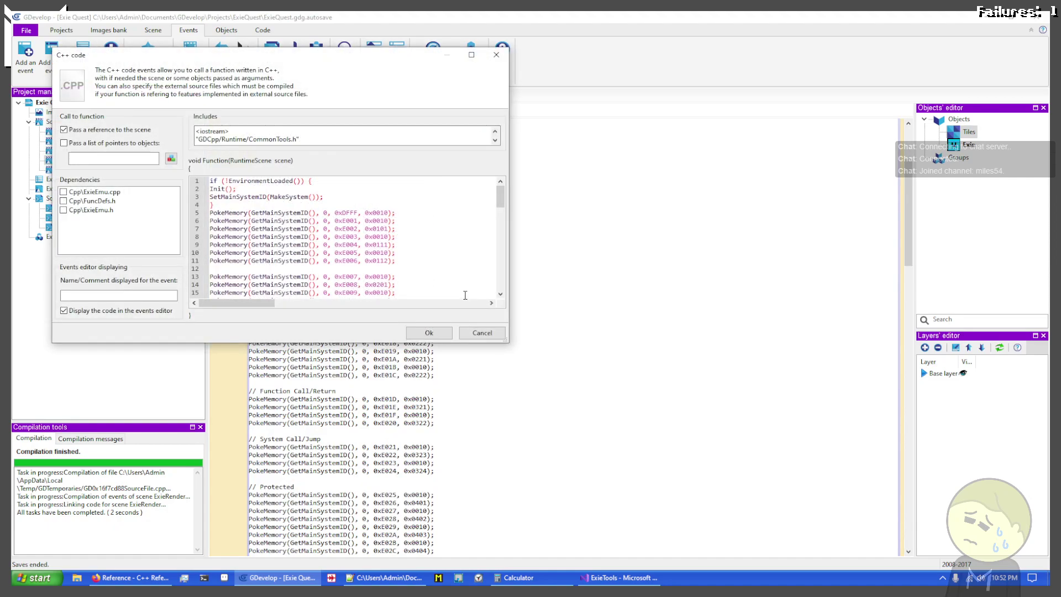
left_click_drag(517, 350, 825, 476)
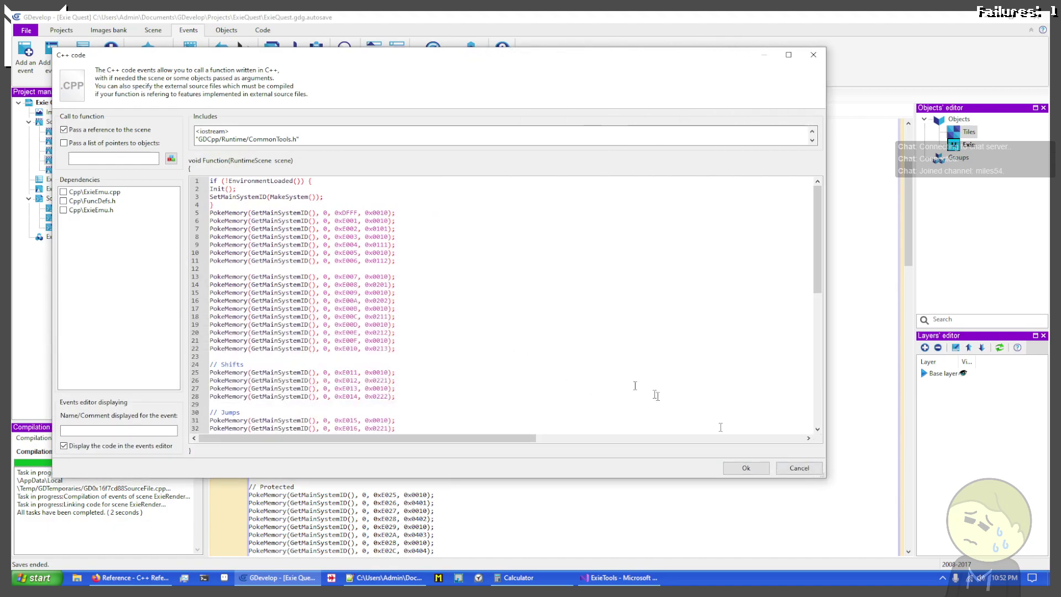
scroll(468, 310, "down", 5)
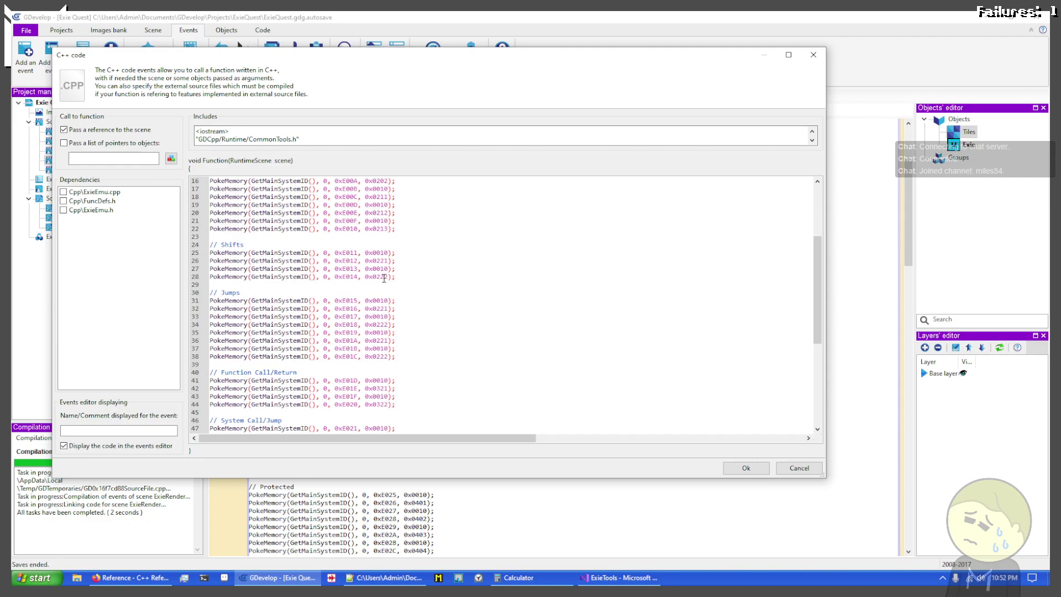
Change the first two opcode values in the Jumps block to 0x0301 at 0xE016 and 0x0302 at 0xE018
left_click(388, 308)
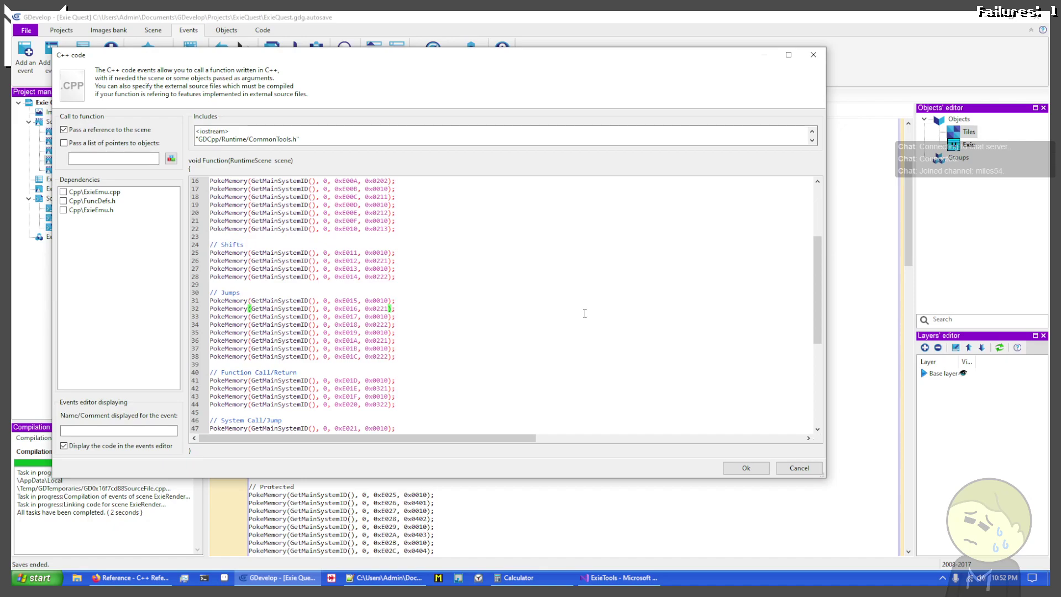
key("Left")
key("Left")
key("BackSpace")
key("Delete")
type("30")
key("Down")
key("Down")
key("BackSpace")
key("BackSpace")
type("30")
Set the remaining Jumps opcodes to 0x0303 at 0xE01A and 0x0304 at 0xE01C, then apply the code and return to the scene layout
key("Down")
key("Down")
key("BackSpace")
key("BackSpace")
type("30")
key("BackSpace")
key("BackSpace")
type("30")
key("Right")
key("BackSpace")
type("4")
key("Up")
key("Up")
key("BackSpace")
type("3")
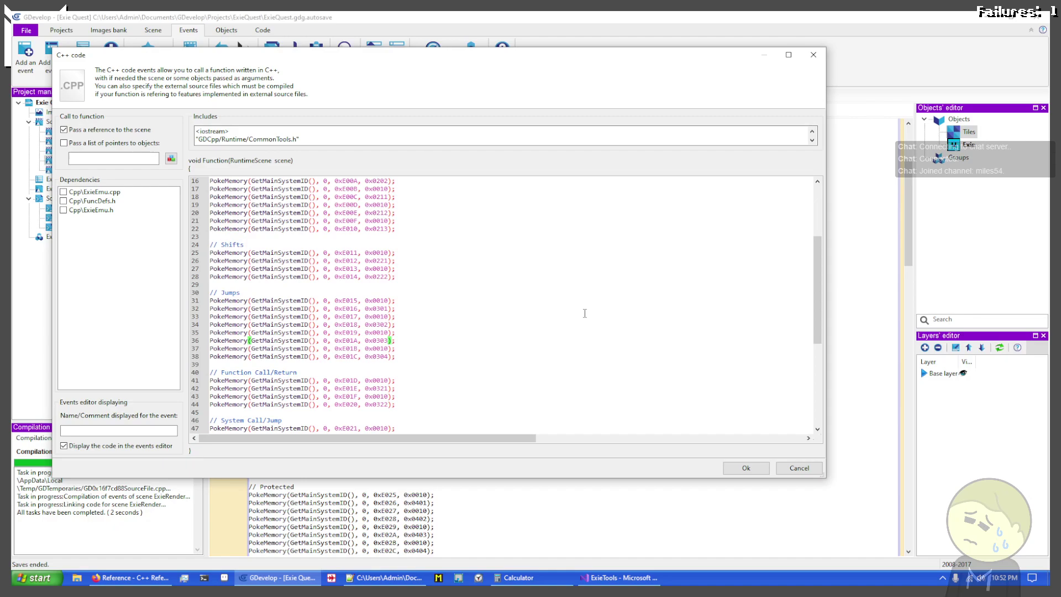
left_click(741, 470)
left_click(232, 111)
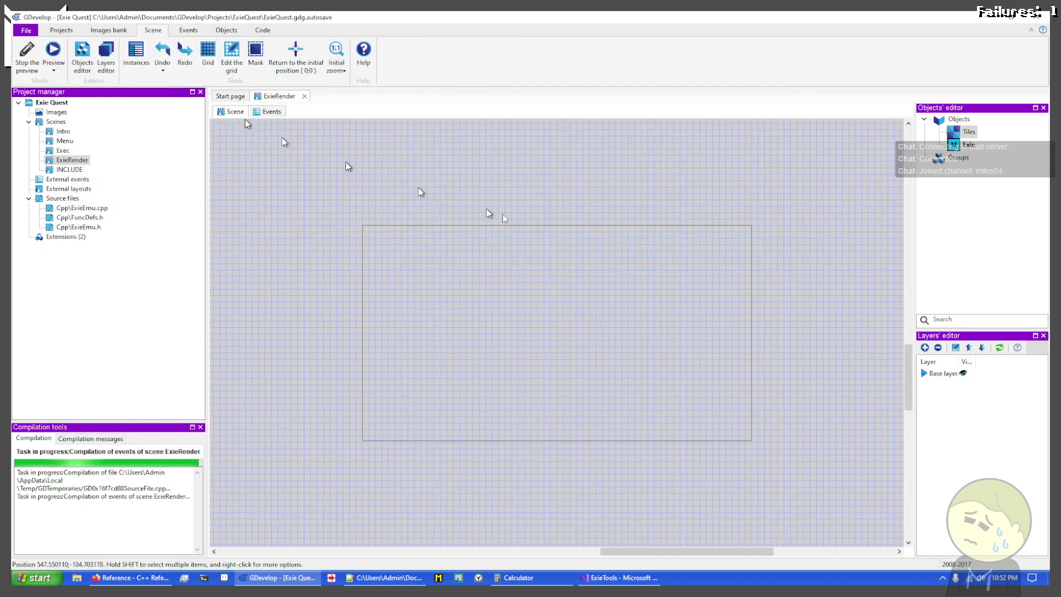
Run and stop the ExieRender preview, and review the PokeMemory addresses in the scene's events
left_click(54, 50)
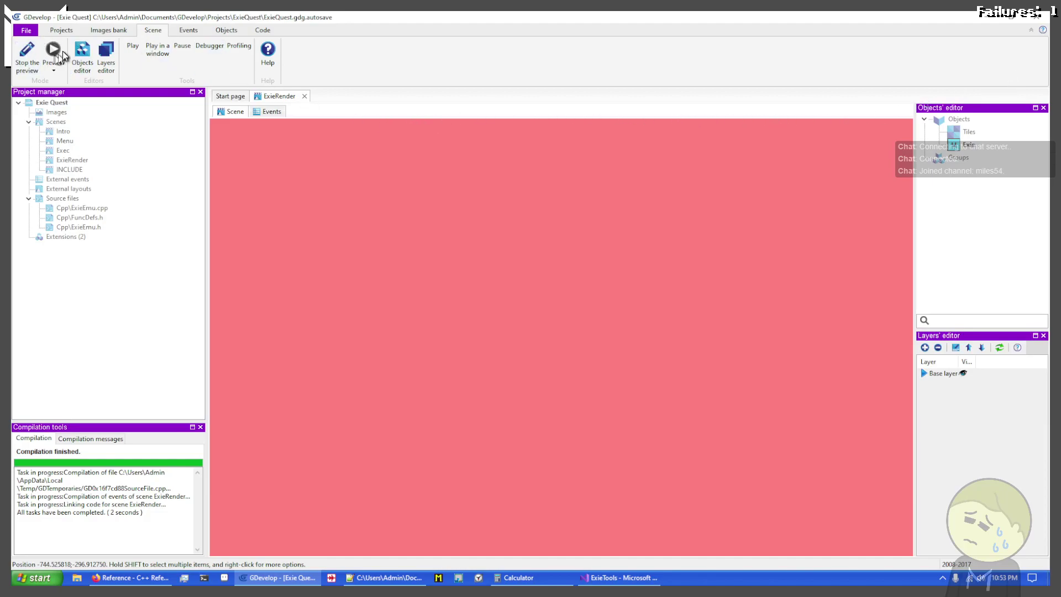
left_click(16, 69)
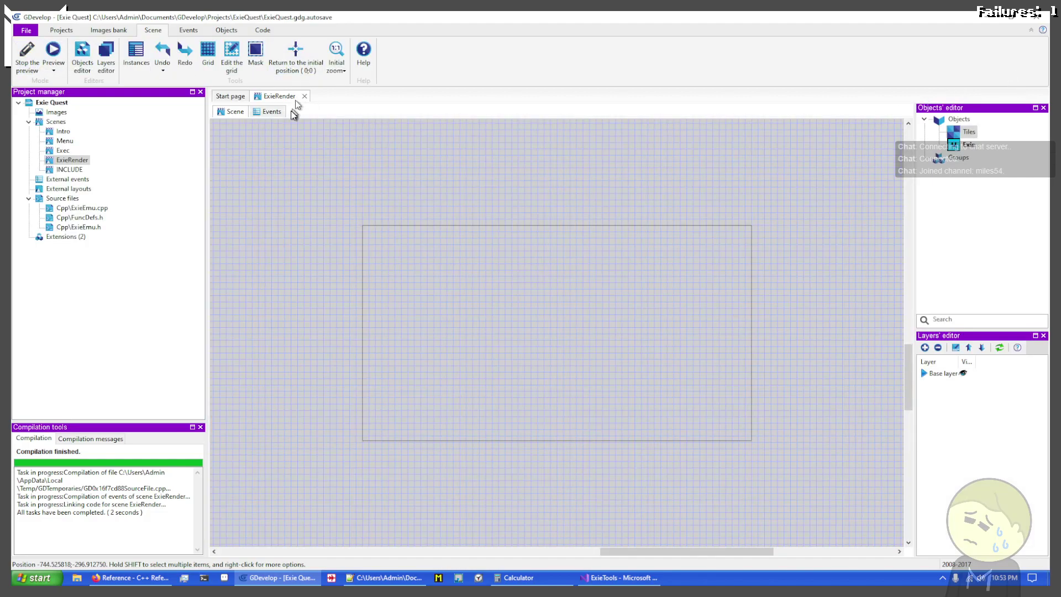
left_click(271, 111)
scroll(522, 277, "down", 10)
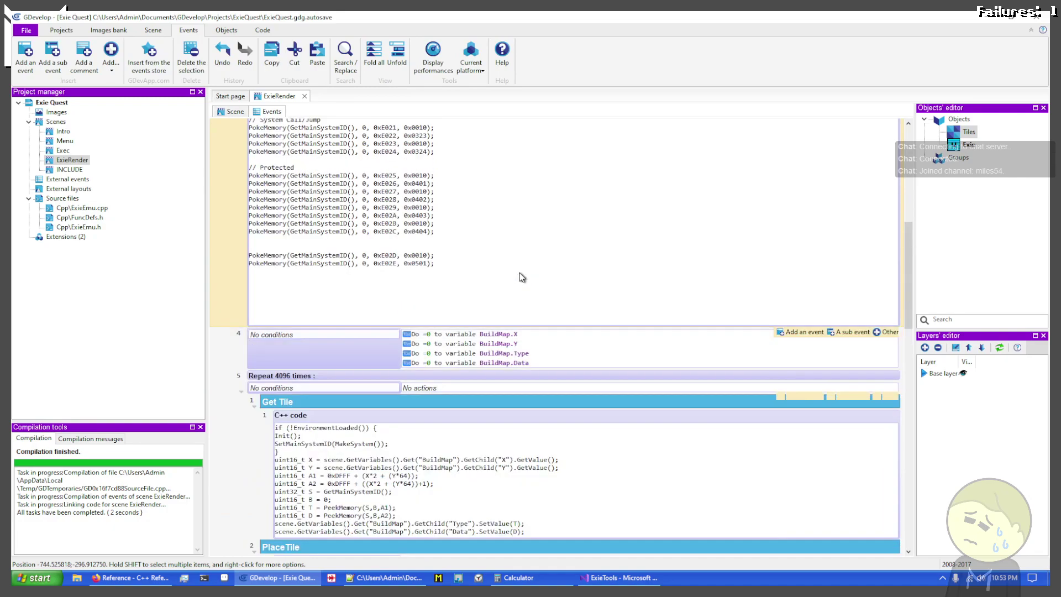
scroll(522, 277, "up", 4)
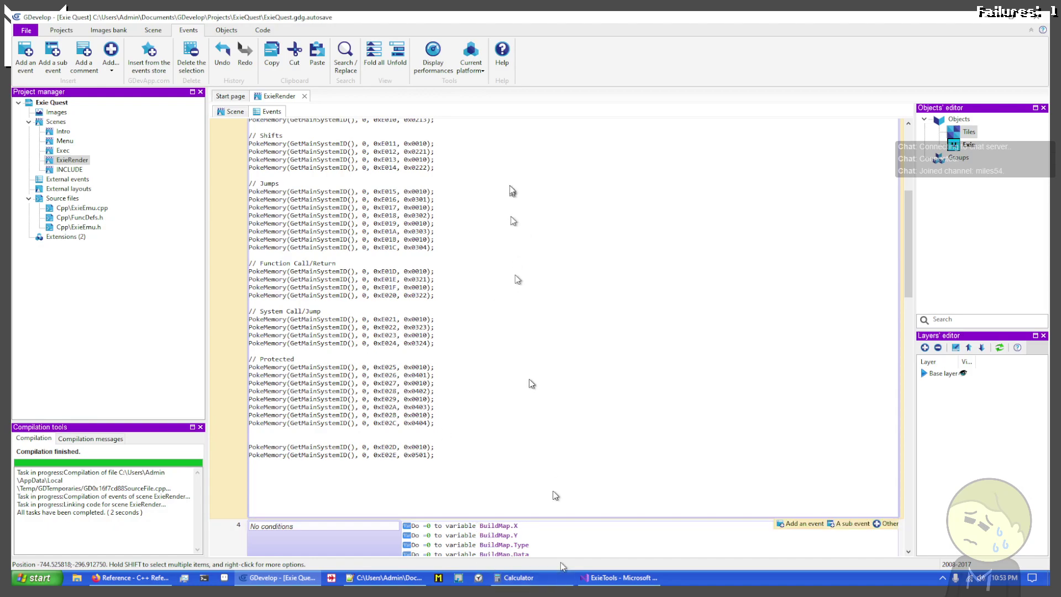
scroll(510, 191, "up", 5)
scroll(510, 192, "down", 3)
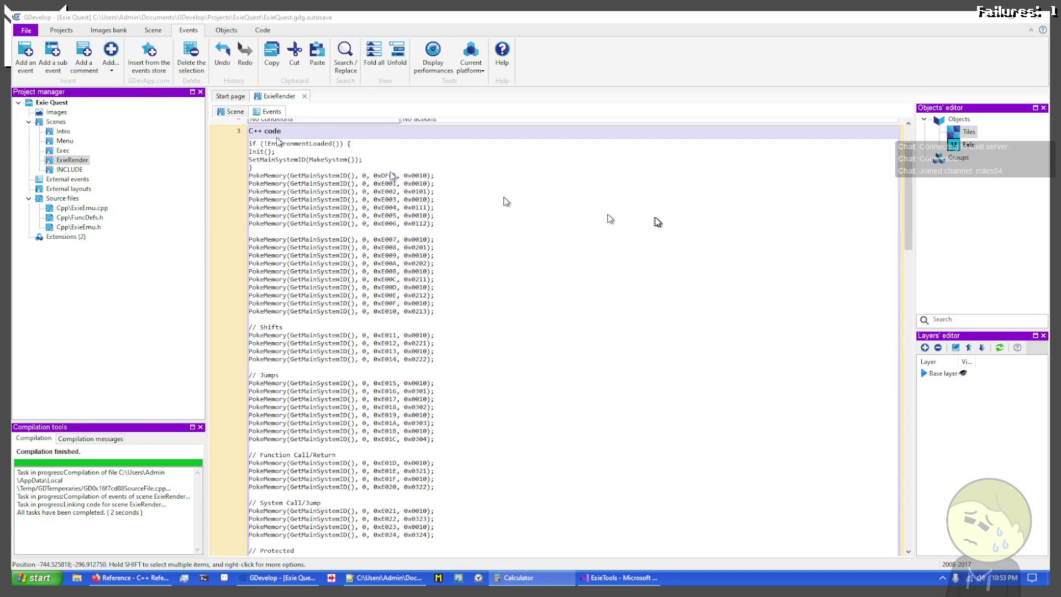
Open the PokeMemory C++ code event for editing and review its address blocks from Jumps to Protected
double_click(614, 241)
scroll(318, 249, "down", 1)
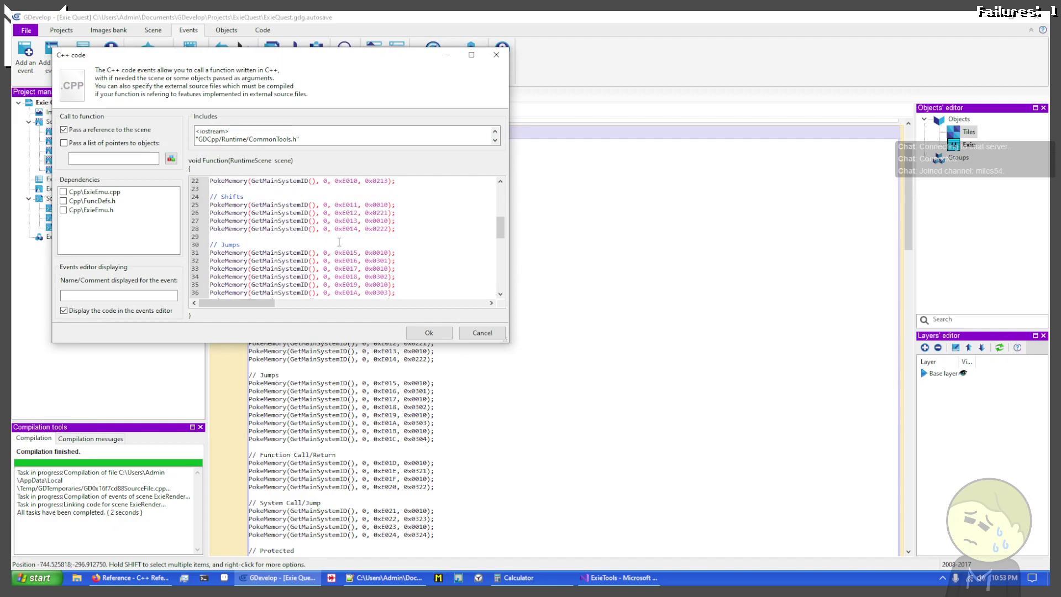
scroll(339, 242, "up", 7)
scroll(340, 242, "down", 7)
scroll(341, 241, "down", 11)
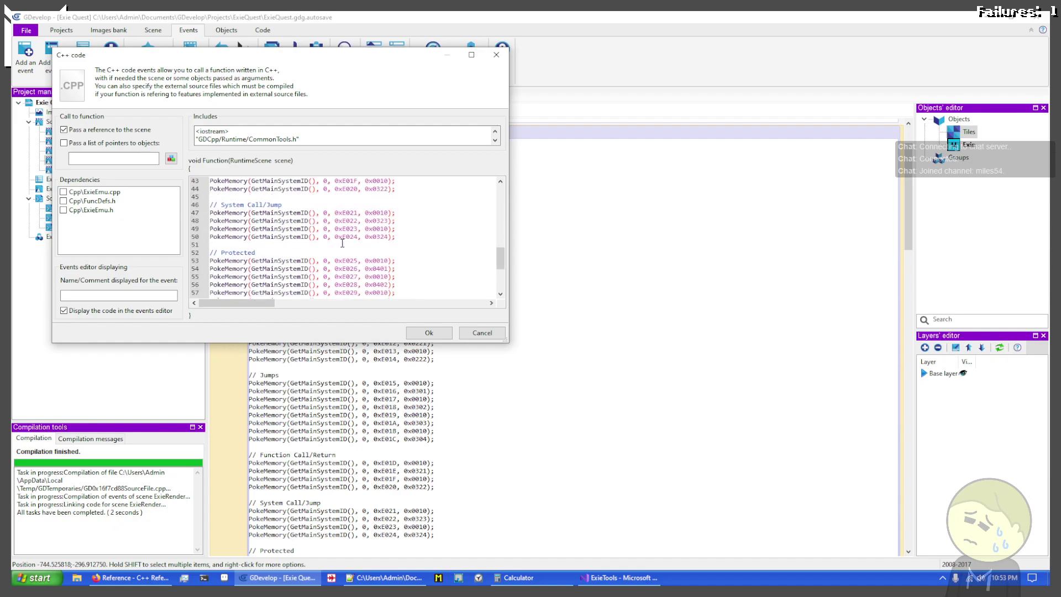
scroll(342, 244, "up", 5)
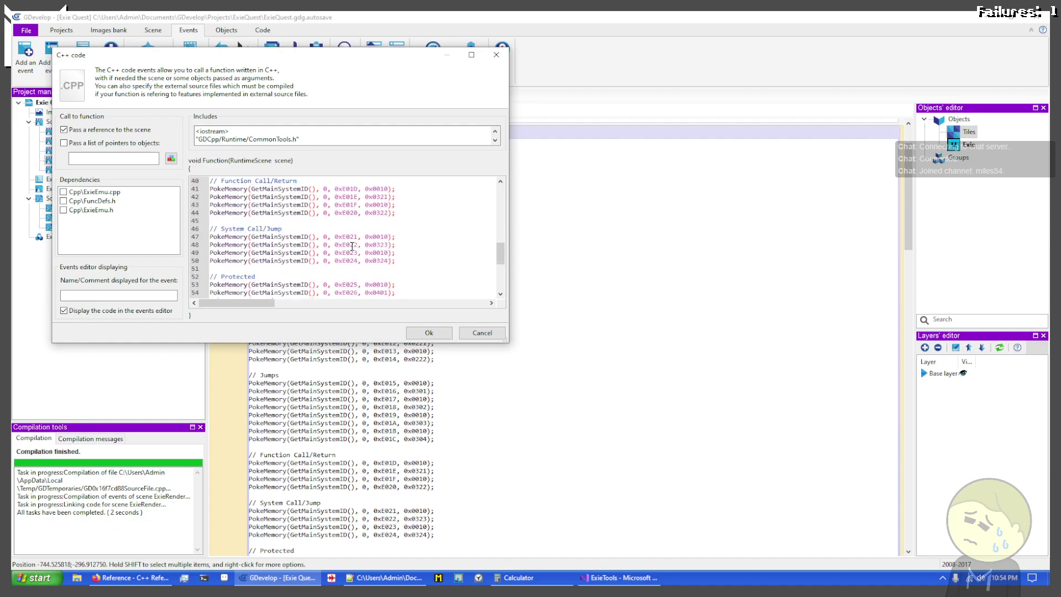
scroll(340, 235, "up", 2)
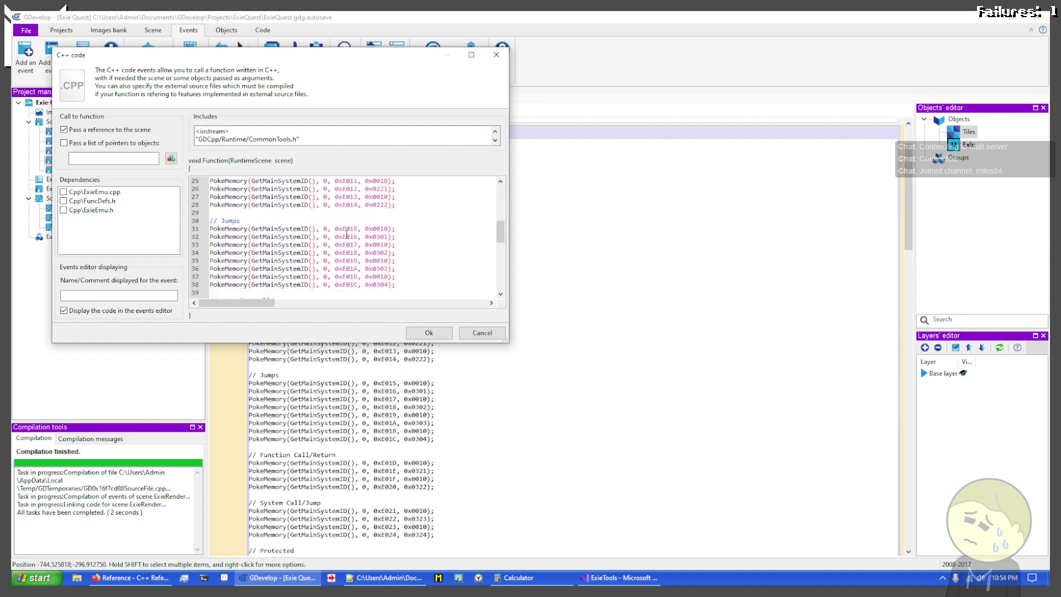
Change the four addresses in the Function Call/Return block to 0xE03F, 0xE040, 0xE041 and 0xE042
left_click(356, 236)
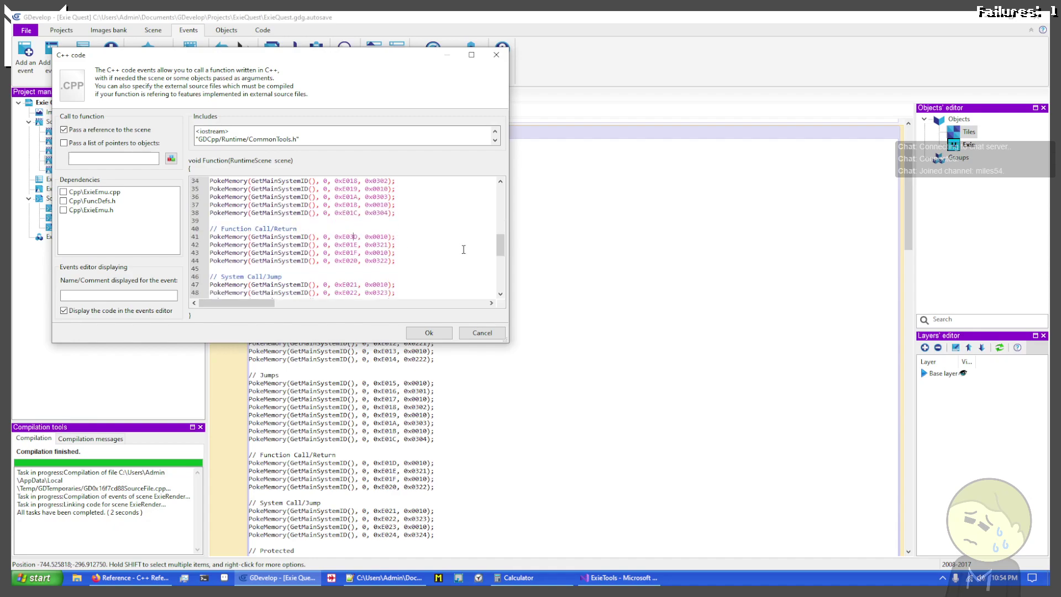
key("BackSpace")
type("F")
key("BackSpace")
key("BackSpace")
type("40")
key("BackSpace")
key("BackSpace")
type("41")
key("Down")
key("BackSpace")
key("BackSpace")
type("42")
Change the four addresses in the System Call/Jump block to 0xE043, 0xE044, 0xE045 and 0xE046
key("BackSpace")
key("BackSpace")
type("43")
key("BackSpace")
key("BackSpace")
type("44")
key("Down")
key("Down")
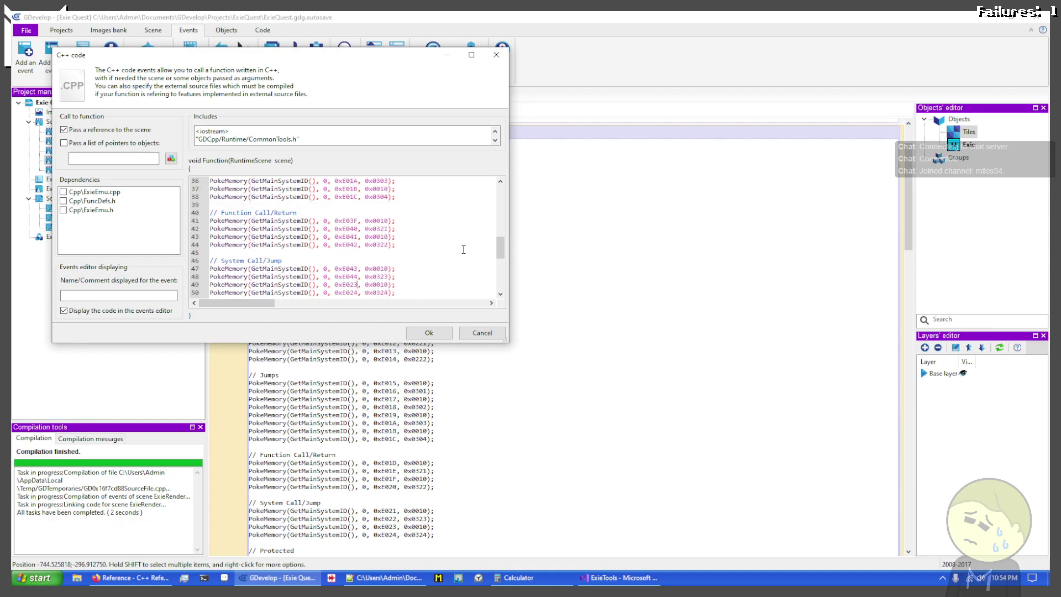
key("BackSpace")
key("BackSpace")
type("45")
key("Down")
key("BackSpace")
key("BackSpace")
type("46")
Change the first four addresses in the Protected block to 0xE047, 0xE048, 0xE049 and 0xE04A
key("Down")
key("Down")
key("Down")
key("BackSpace")
key("BackSpace")
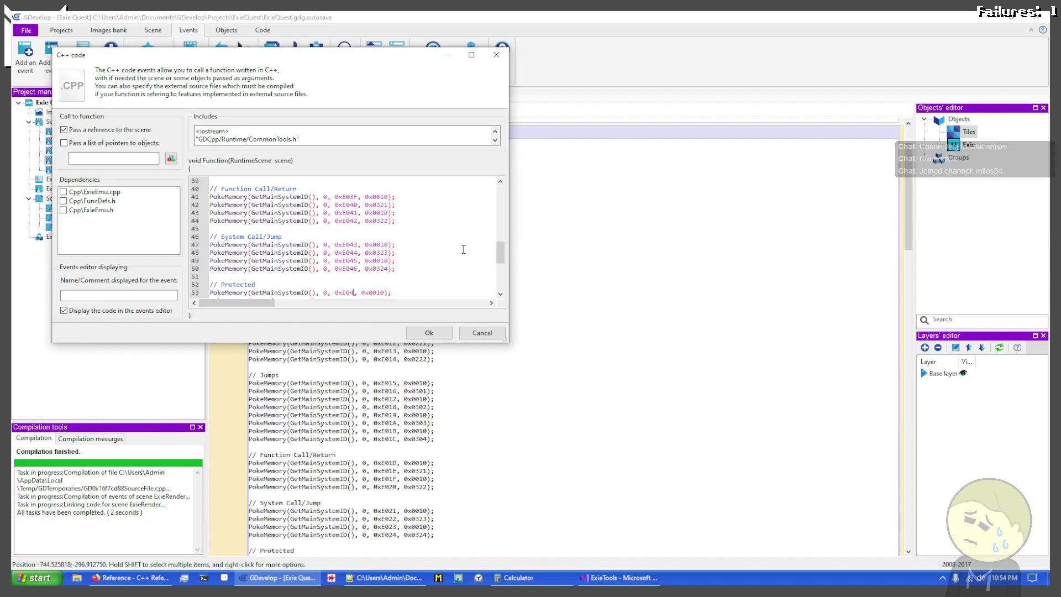
type("47")
key("Down")
key("Down")
key("BackSpace")
key("BackSpace")
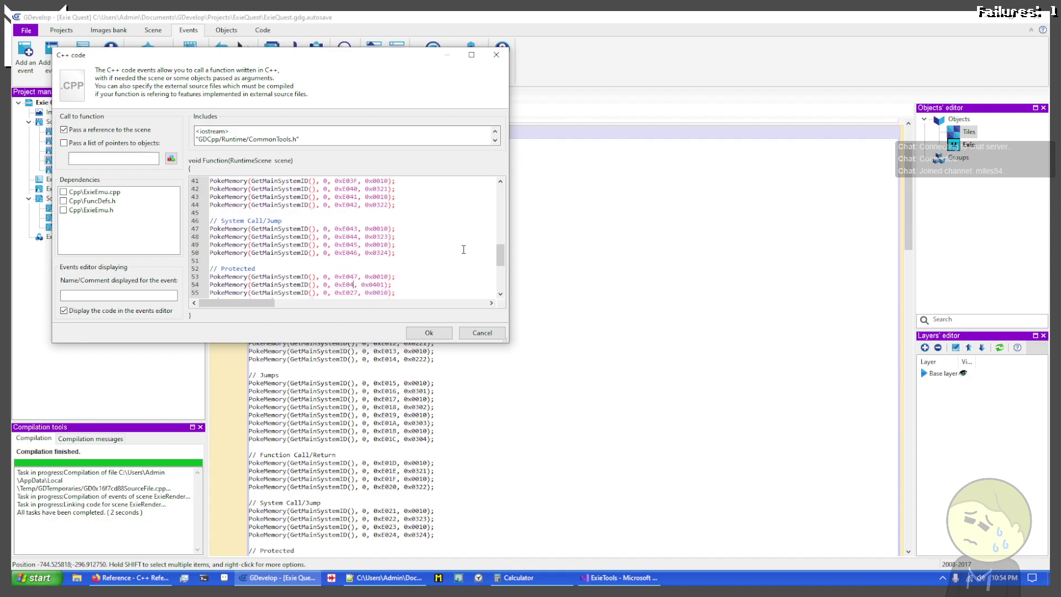
type("48")
key("Down")
key("BackSpace")
key("BackSpace")
type("49")
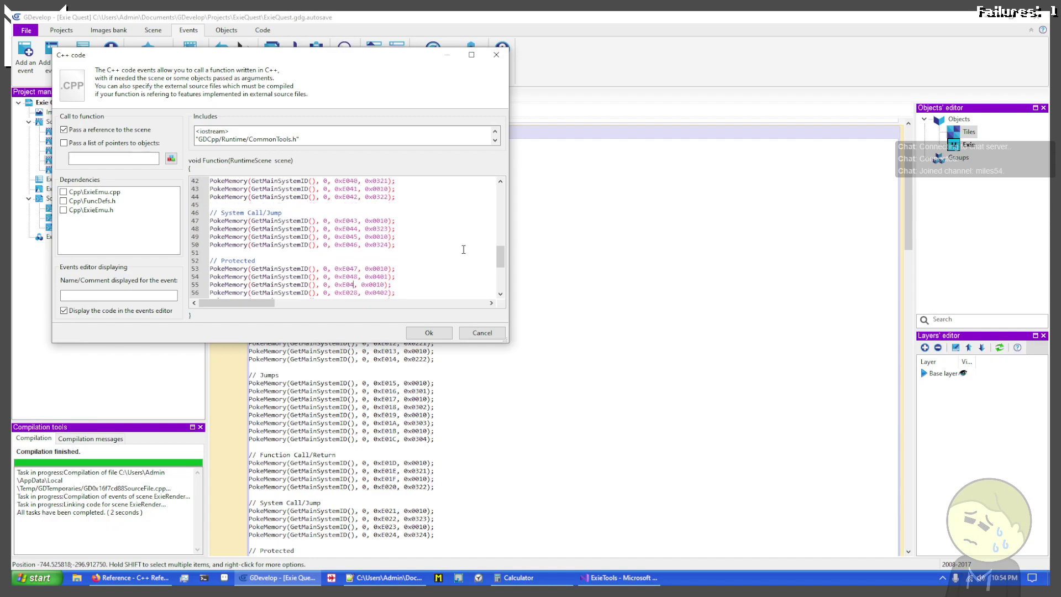
key("BackSpace")
key("BackSpace")
type("4")
type("A")
Set the remaining four Protected block addresses to 0xE04B, 0xE04C, 0xE04D and 0xE04E
key("Down")
key("Down")
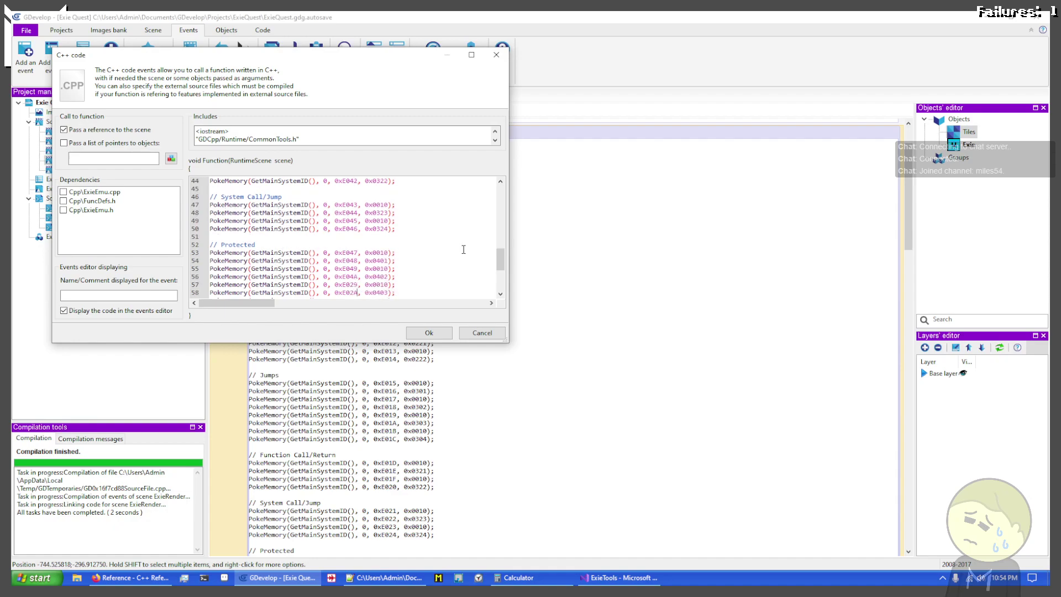
key("BackSpace")
key("BackSpace")
type("4")
key("Return")
key("BackSpace")
type("B")
key("BackSpace")
key("BackSpace")
type("4C")
key("Down")
key("BackSpace")
key("BackSpace")
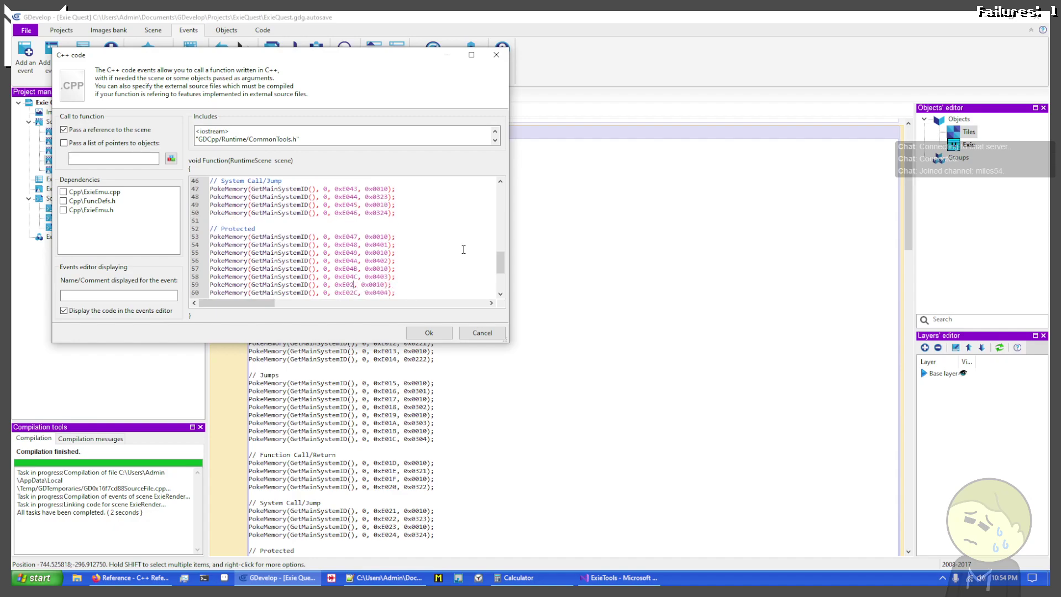
type("4D")
key("Down")
key("BackSpace")
key("BackSpace")
type("4E")
Set the addresses of the last two PokeMemory lines to 0xE04F and 0xE050, and apply the code
key("Down")
key("Down")
key("Down")
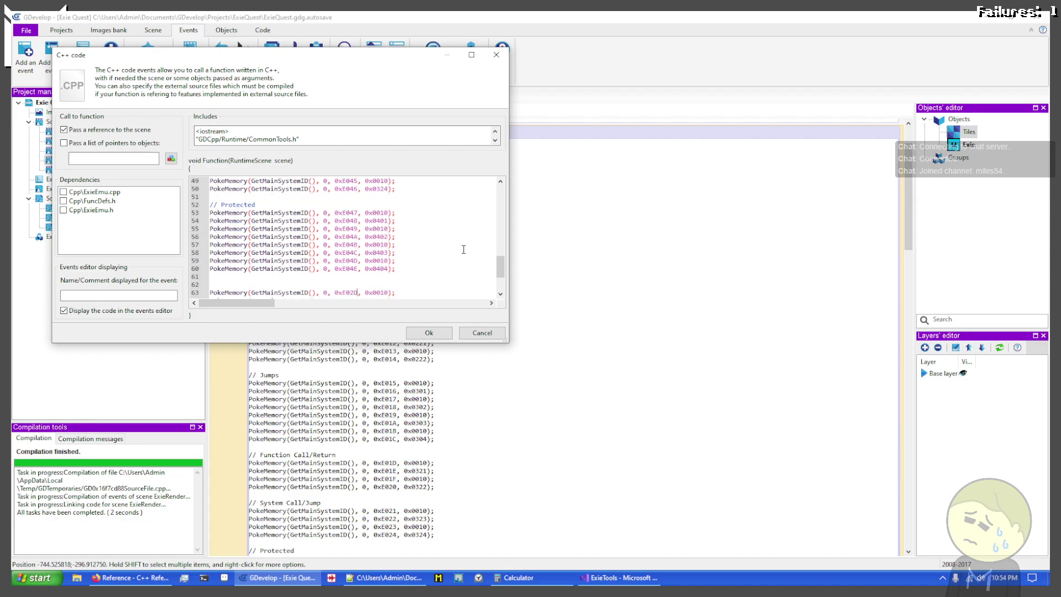
key("BackSpace")
key("BackSpace")
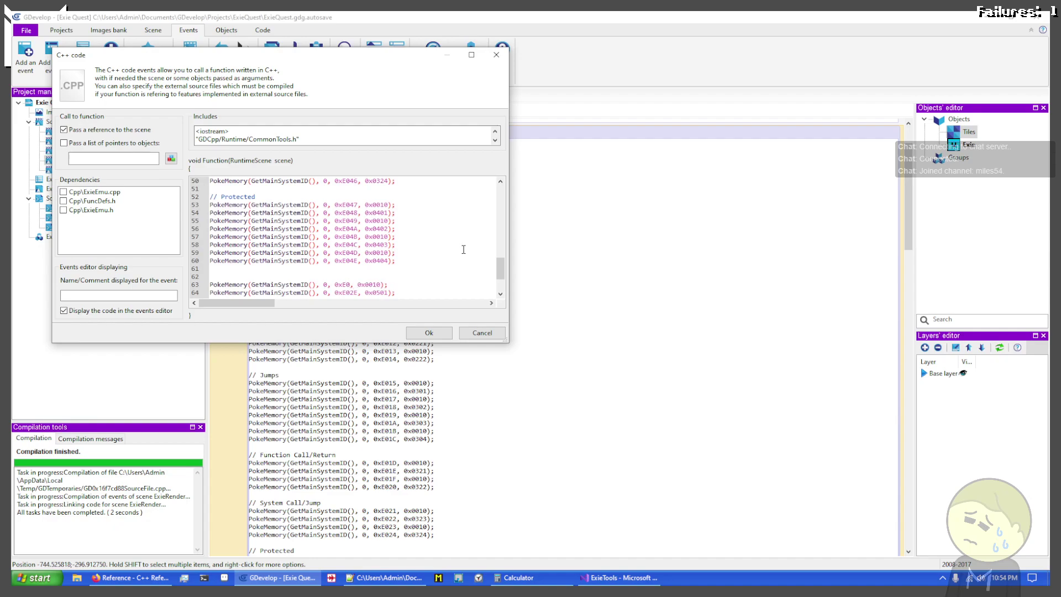
type("4F")
key("Down")
key("BackSpace")
key("BackSpace")
type("4")
key("BackSpace")
type("50")
key("Down")
key("Down")
key("Down")
key("Down")
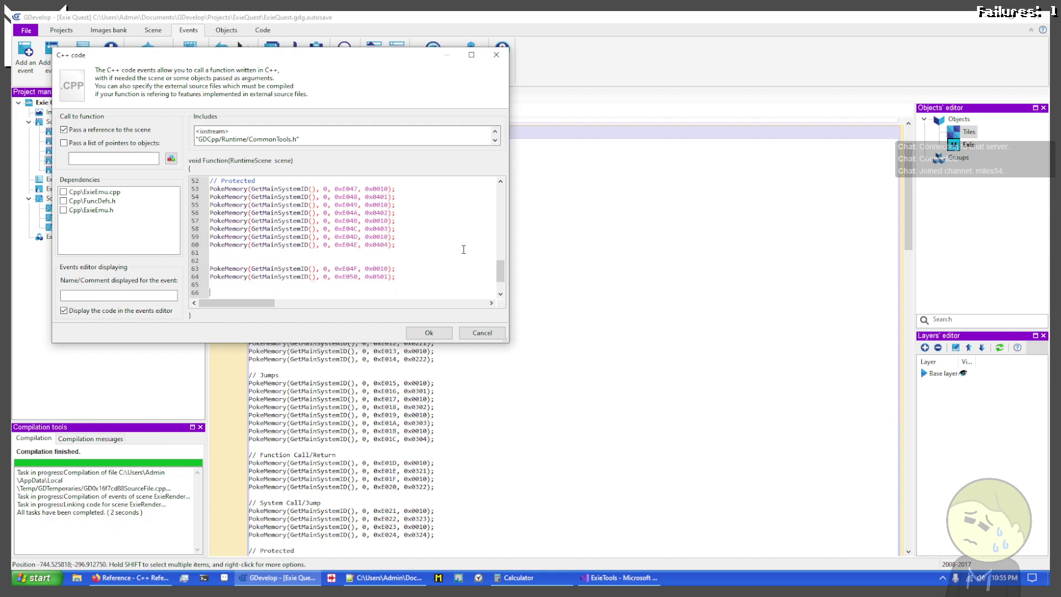
left_click(428, 333)
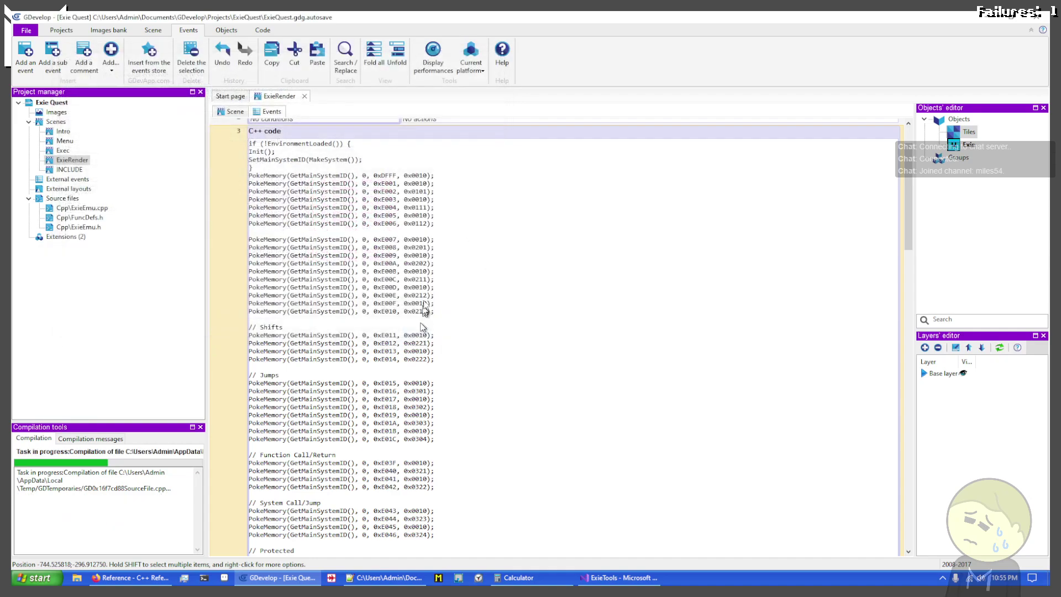
Preview the ExieRender scene from its layout to check how the opcode tiles are placed, and stop the preview
left_click(234, 112)
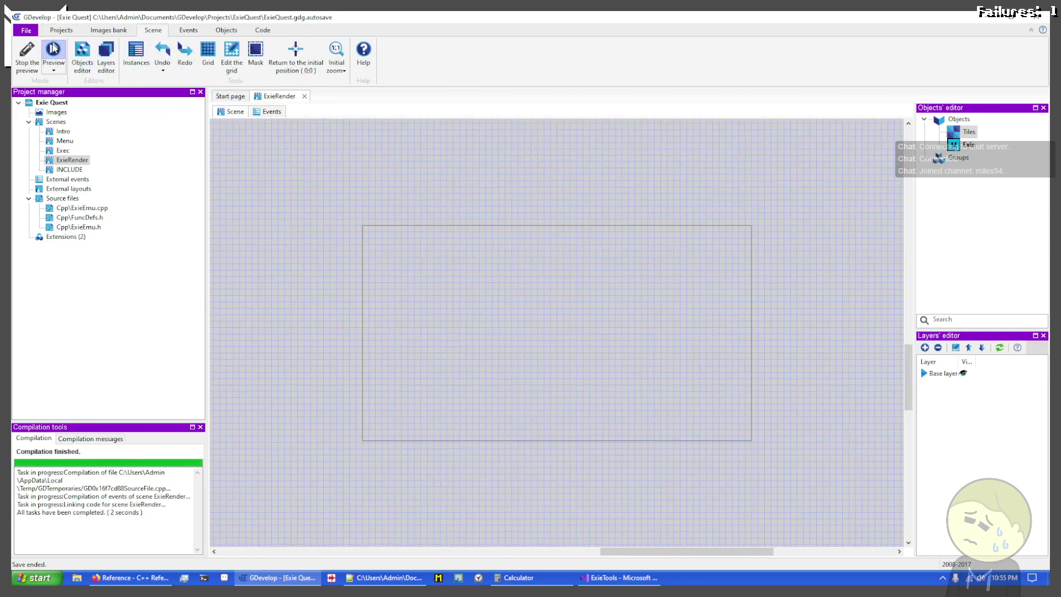
left_click(53, 48)
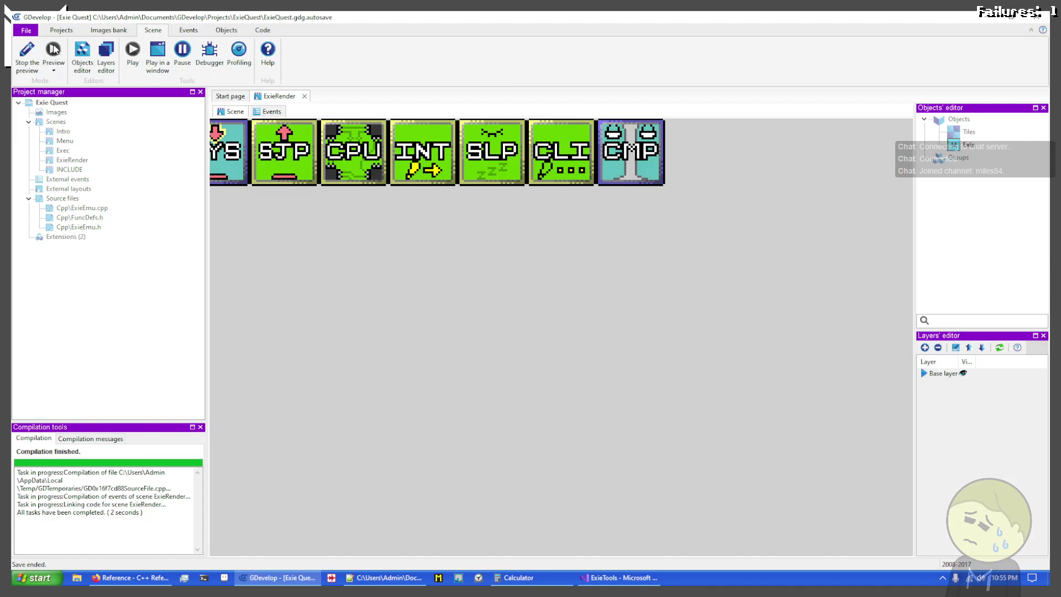
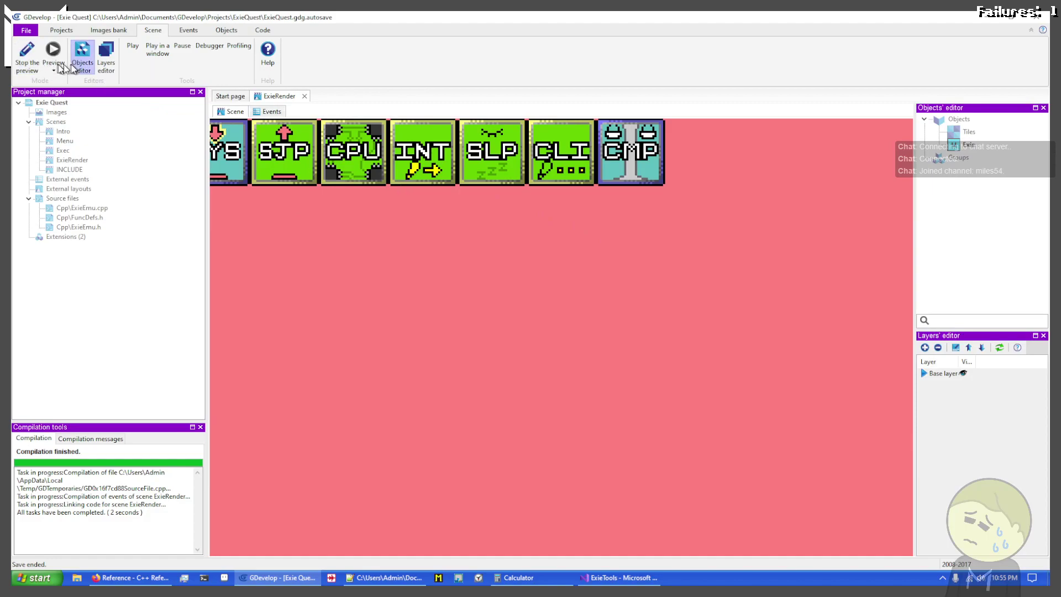
left_click(34, 72)
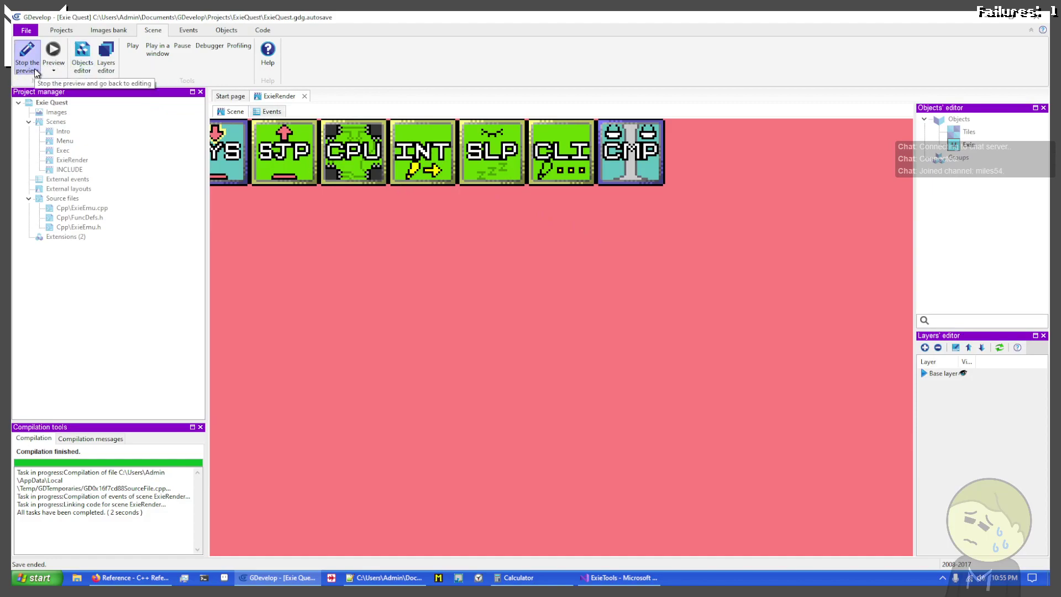
left_click(54, 66)
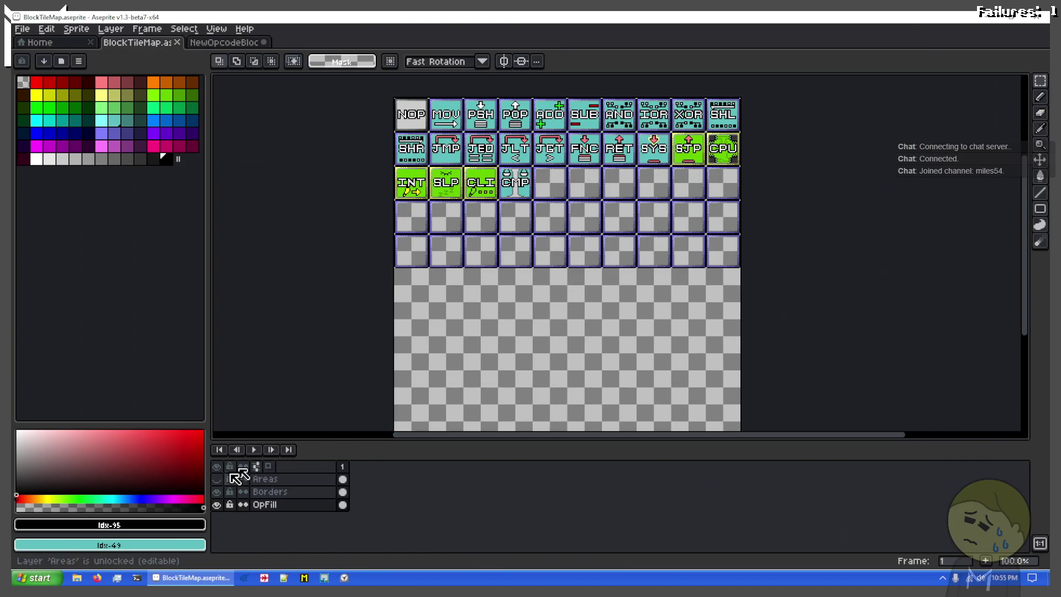
In Aseprite, show the Areas layer of the BlockTileMap sprite and examine the coloured regions below the opcode tiles
left_click(216, 480)
scroll(485, 289, "up", 1)
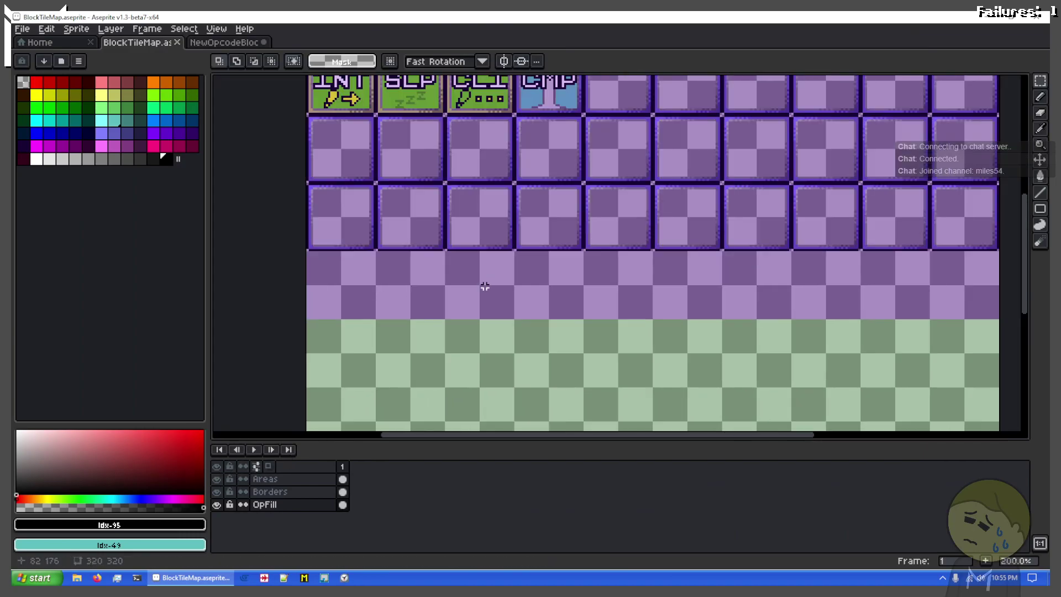
scroll(492, 288, "down", 1)
left_click_drag(516, 284, 524, 232)
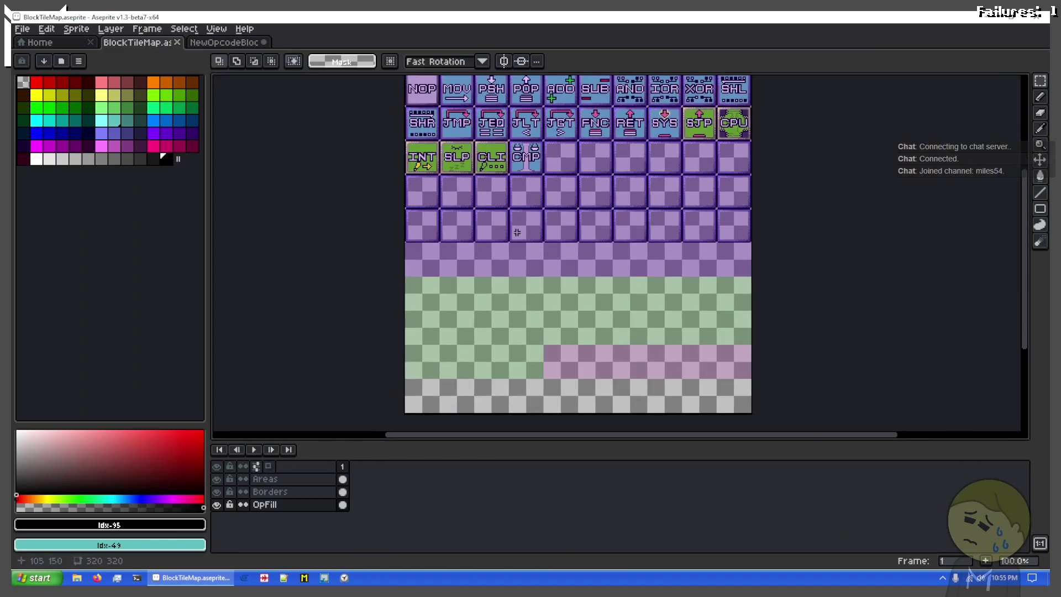
scroll(467, 254, "down", 1)
scroll(467, 254, "up", 1)
left_click_drag(460, 313, 419, 365)
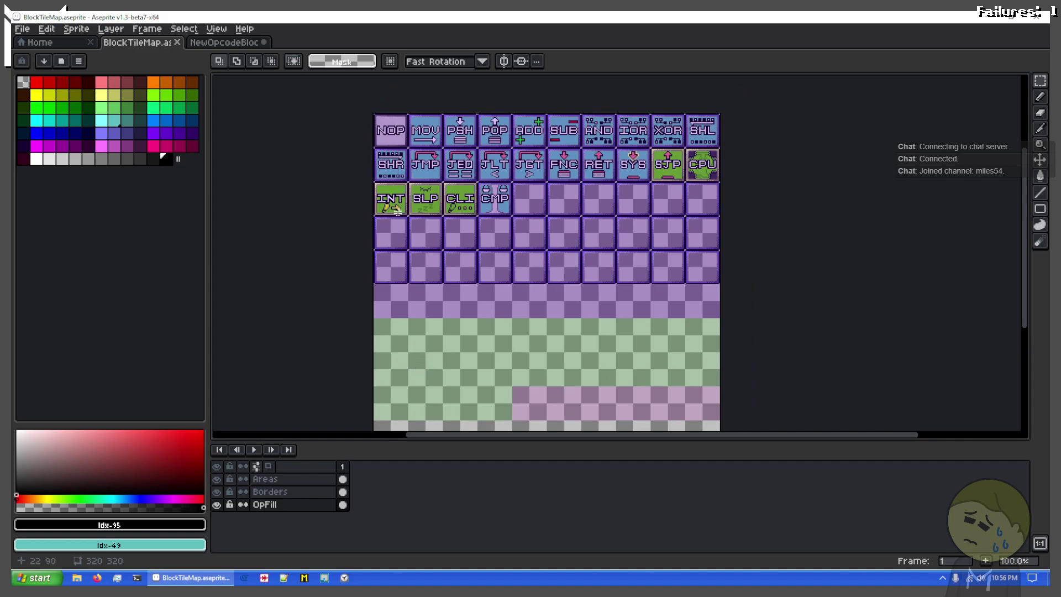
left_click_drag(400, 309, 403, 217)
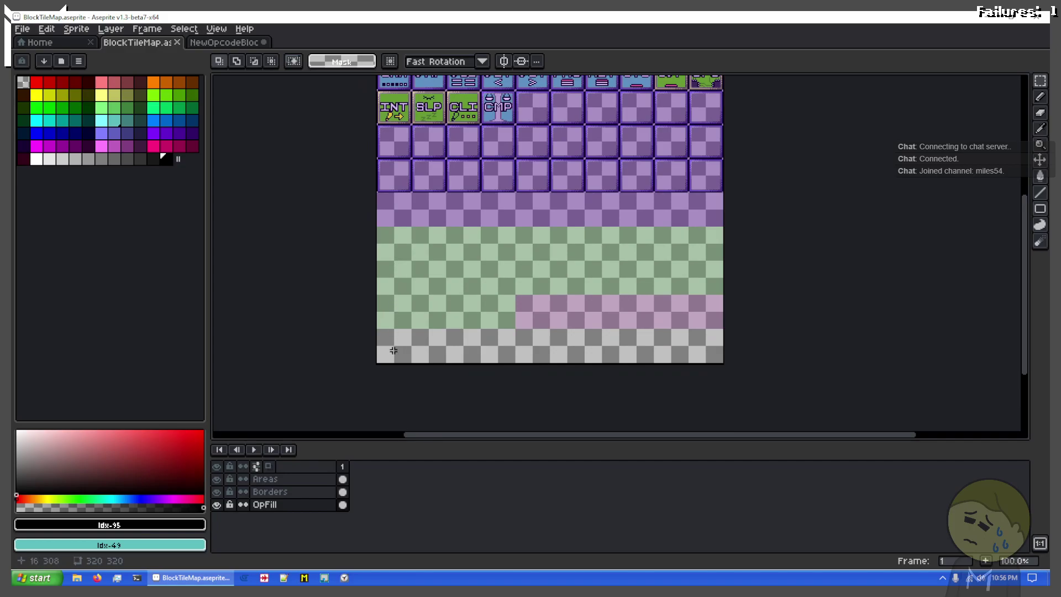
Select the full-width lower part of the tile map, about 320 by 125 pixels, covering the green and pink areas
left_click_drag(374, 360, 786, 168)
scroll(806, 236, "up", 3)
scroll(799, 213, "up", 2)
scroll(774, 184, "down", 6)
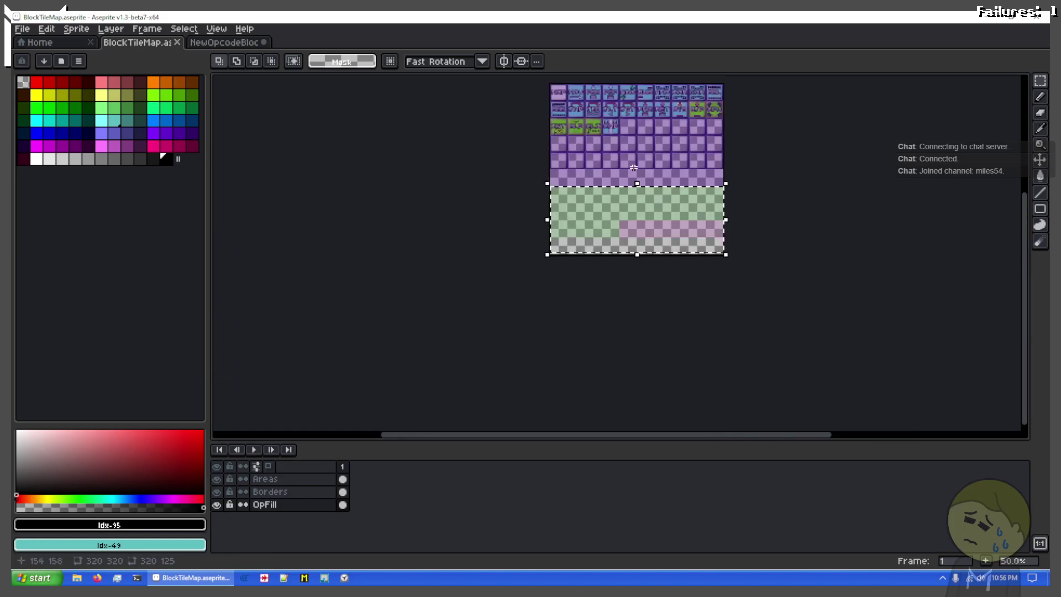
left_click_drag(552, 170, 569, 235)
scroll(624, 218, "up", 1)
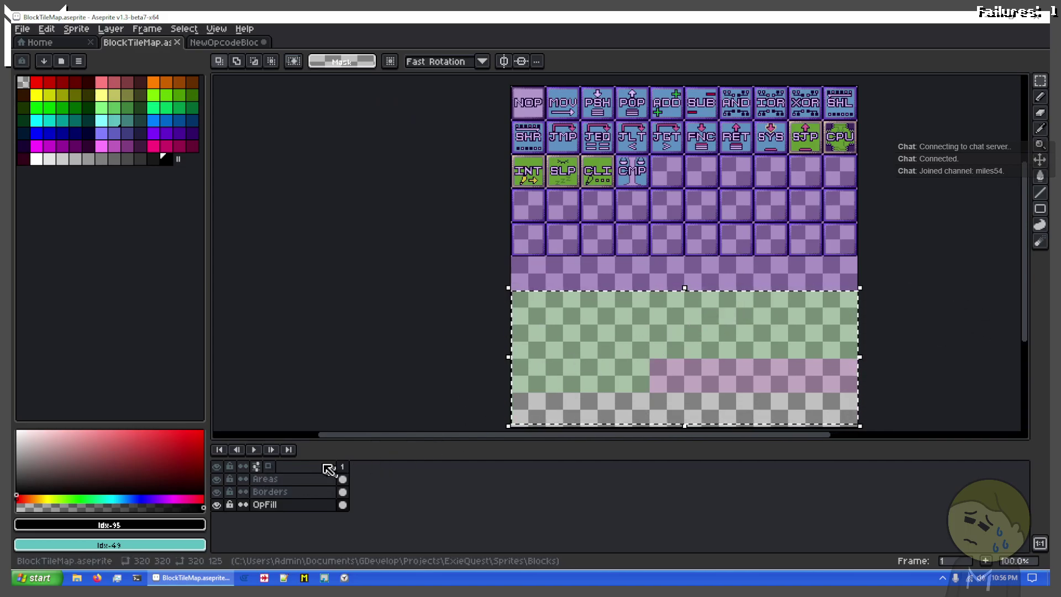
Move the selected green and pink regions on the Areas layer up to y=160, directly beneath the purple block rows, and deselect them
left_click(282, 480)
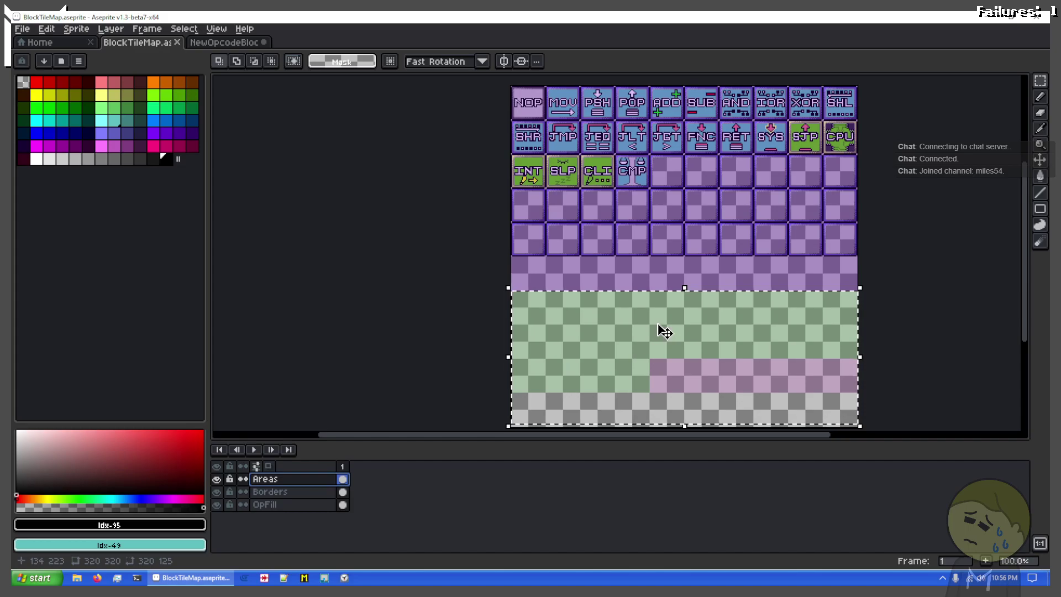
left_click(664, 331)
key("Up")
key("Up")
key("Up")
key("Up")
key("Up")
key("Up")
key("Up")
key("Up")
key("Up")
key("Up")
key("Up")
key("Up")
key("Up")
key("Up")
key("Up")
key("Up")
key("Up")
key("Up")
key("Up")
key("Up")
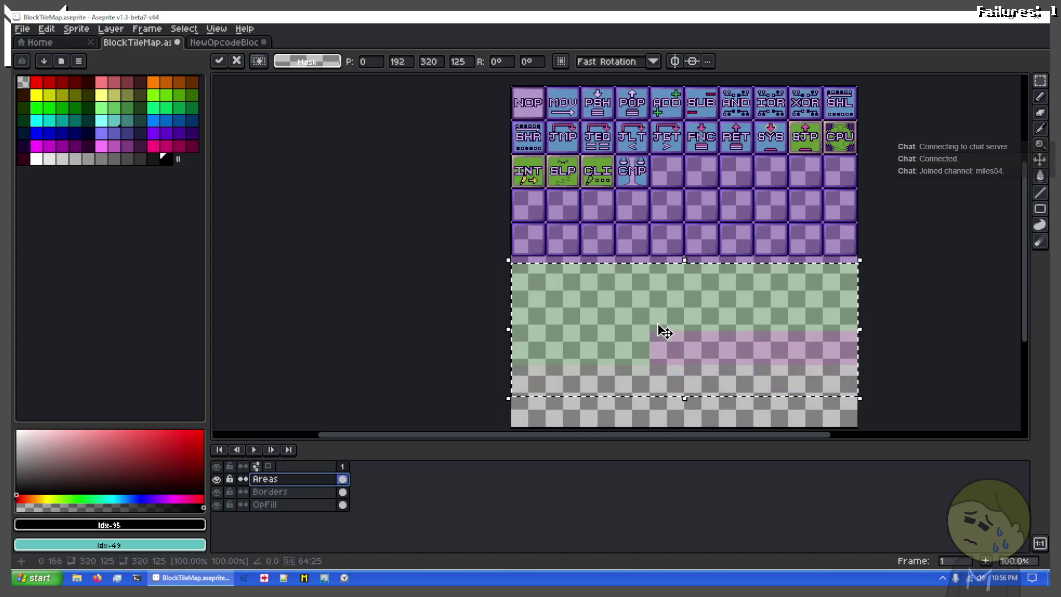
key("Up")
key("Up")
key("Up")
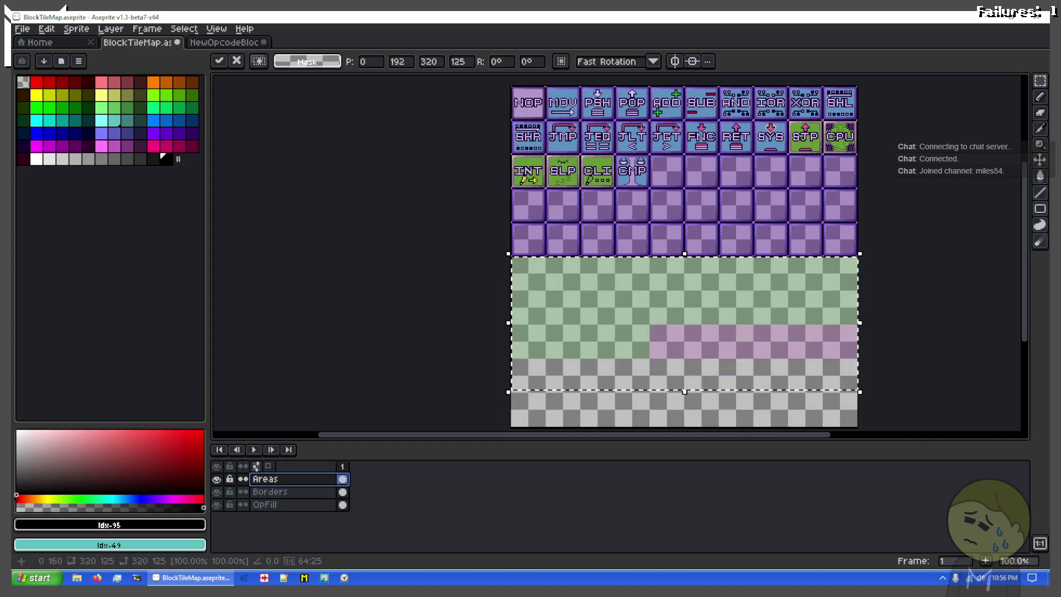
scroll(533, 277, "up", 4)
scroll(575, 265, "up", 1)
key("ctrl+d")
scroll(671, 210, "down", 2)
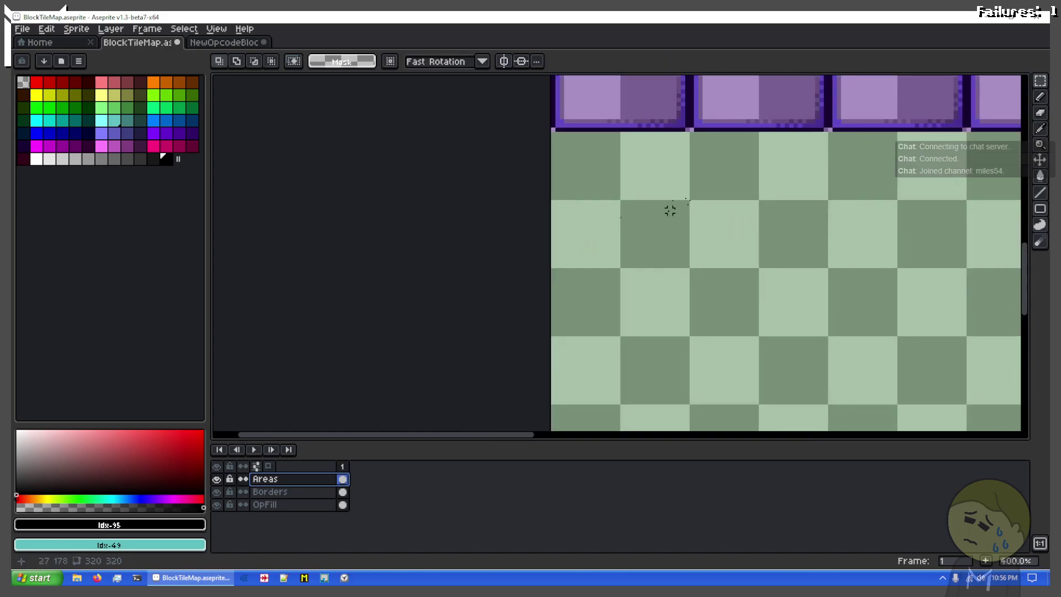
left_click_drag(635, 230, 376, 326)
scroll(419, 318, "down", 2)
scroll(457, 315, "down", 1)
scroll(489, 309, "up", 1)
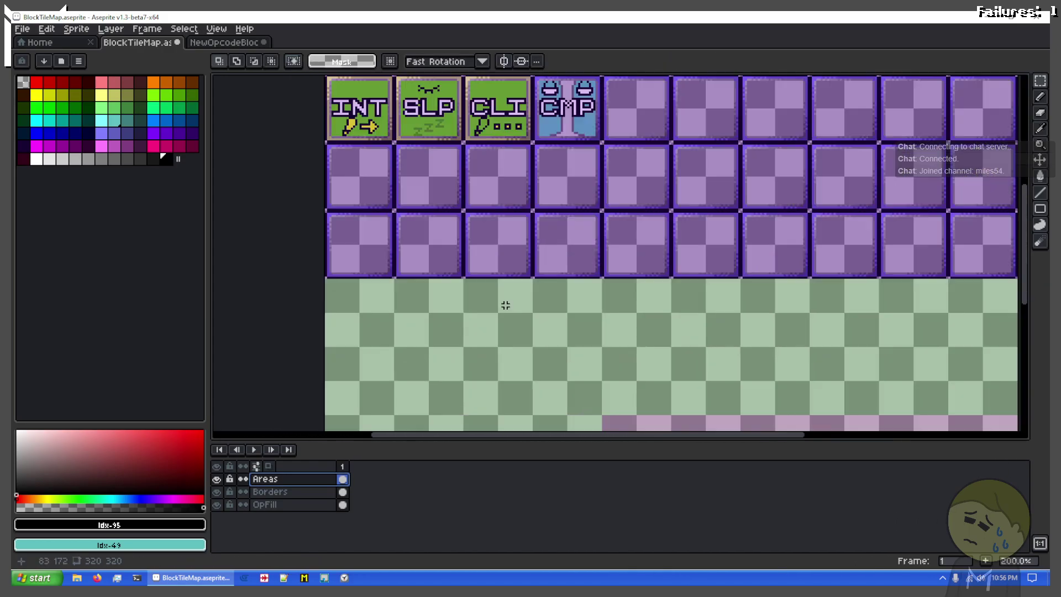
left_click_drag(512, 305, 616, 272)
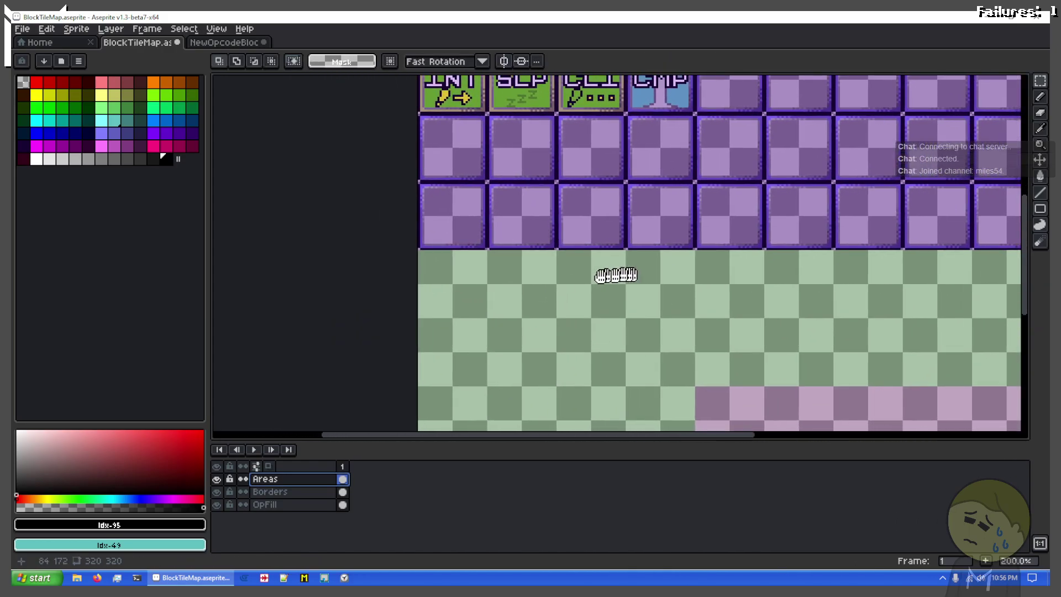
Save NewOpcodeBlocks.aseprite and create a new 32 x 32 px sprite with a transparent background
left_click(226, 45)
key("ctrl+s")
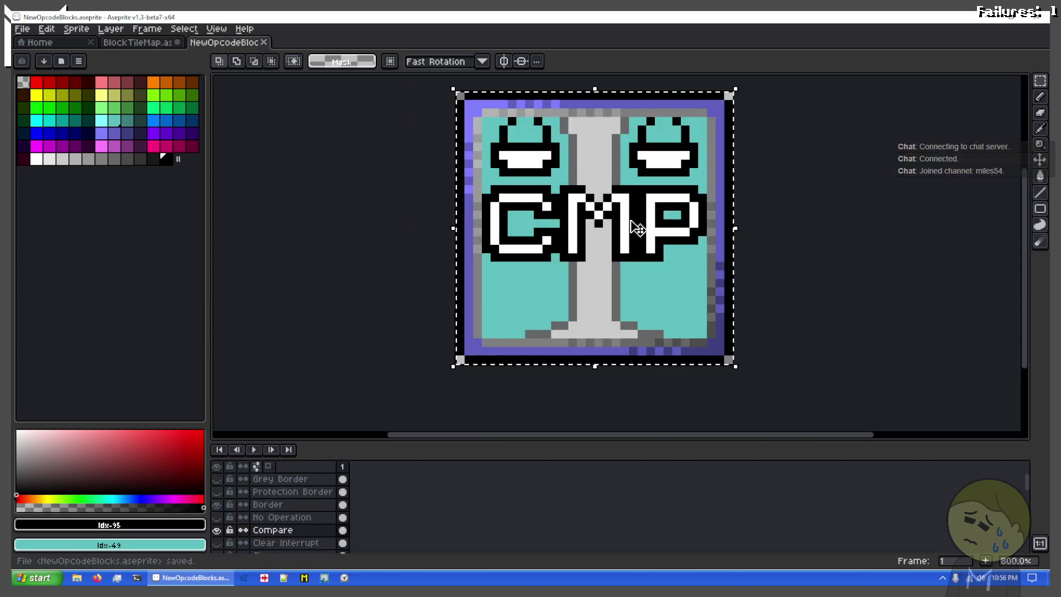
key("ctrl+n")
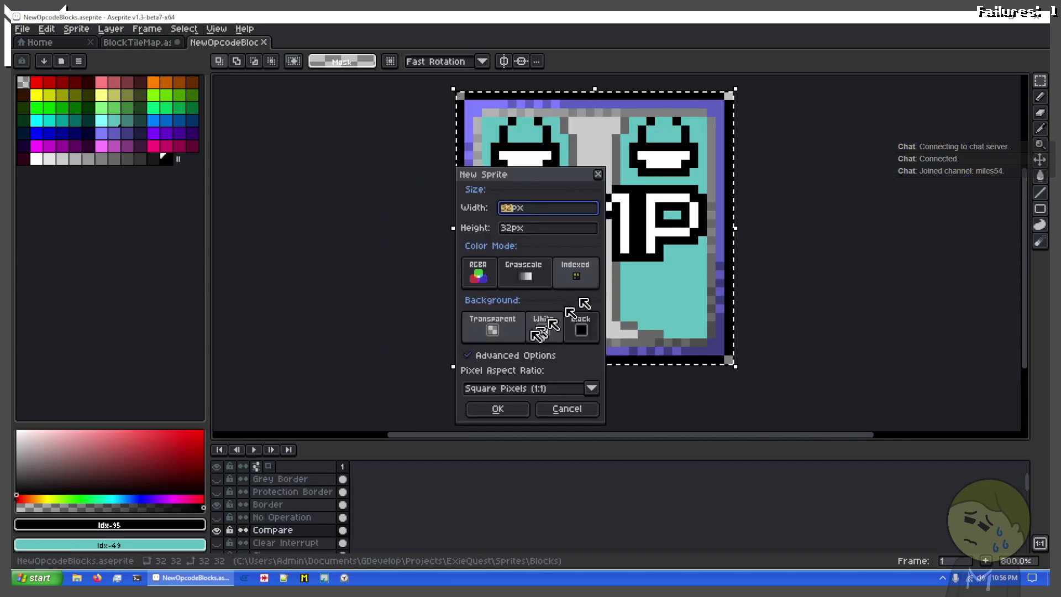
left_click(501, 411)
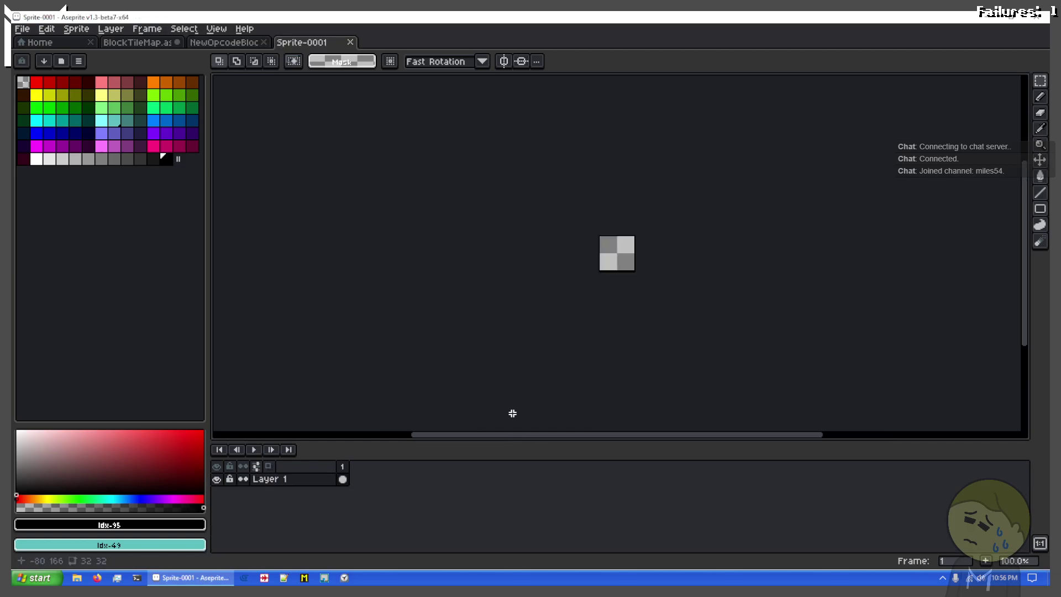
Hide the Border, Compare and remaining visible opcode layers in NewOpcodeBlocks so the canvas is empty
left_click(220, 43)
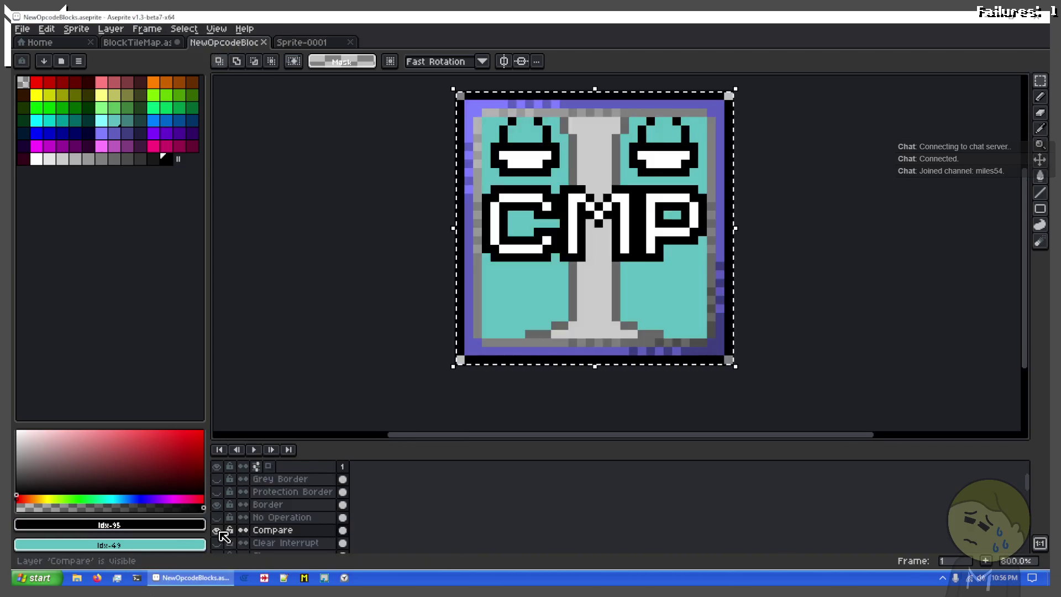
left_click(220, 504)
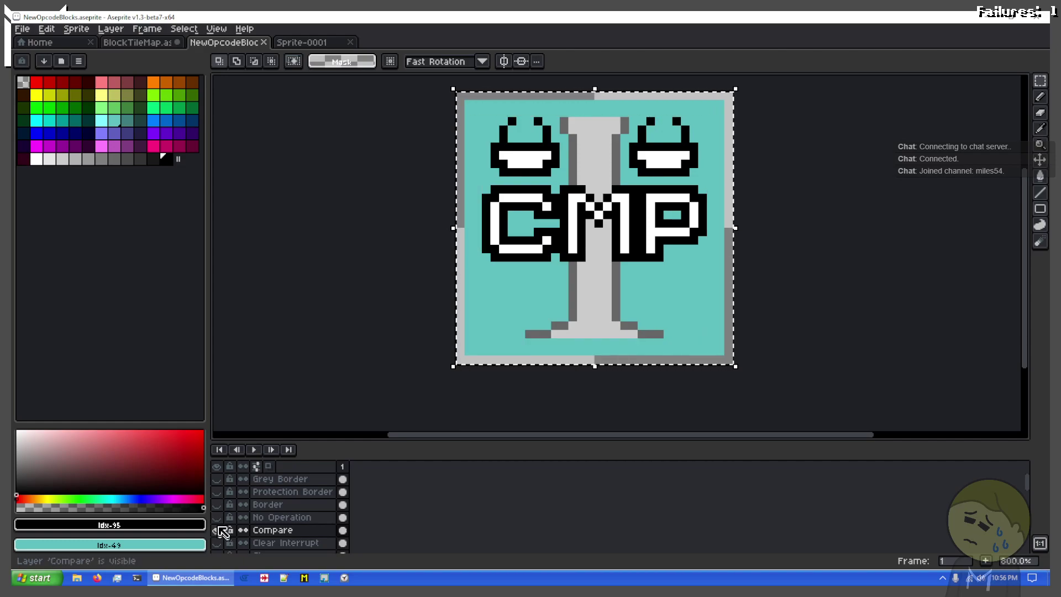
left_click(219, 530)
scroll(226, 535, "down", 5)
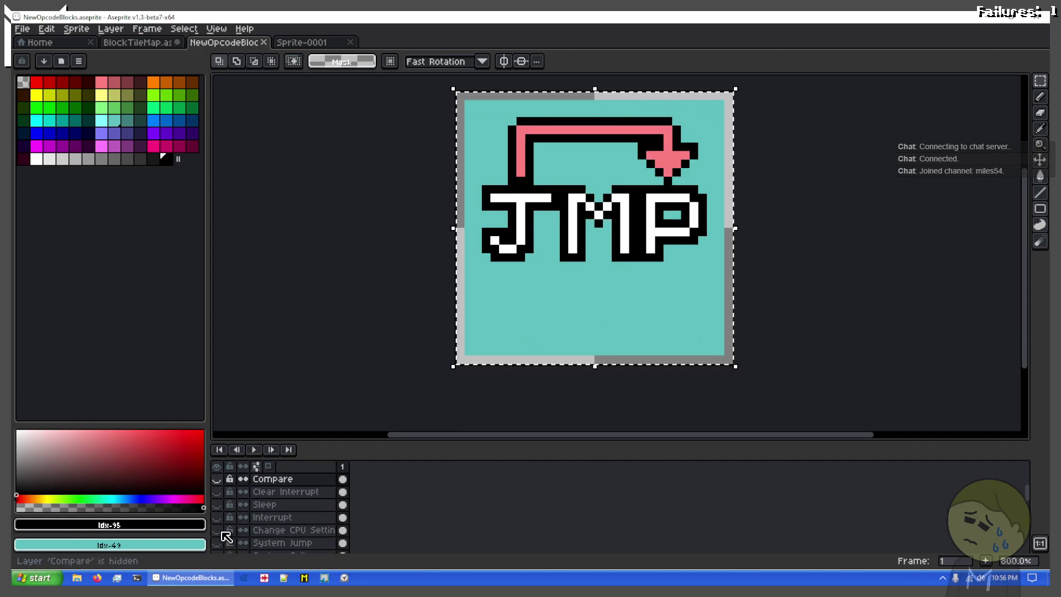
left_click(219, 504)
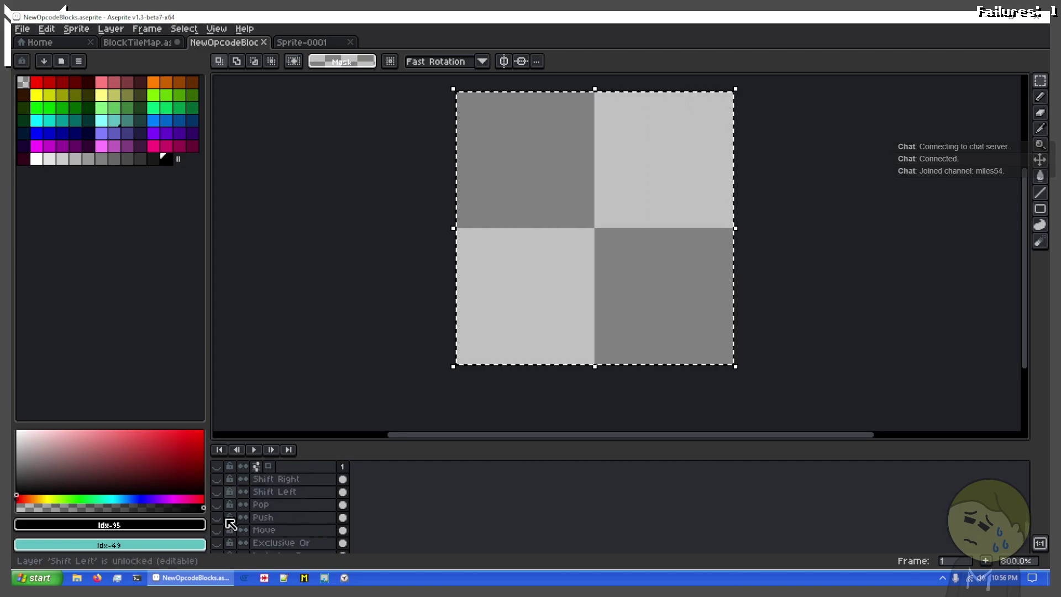
Copy the Border layer from NewOpcodeBlocks into Sprite-0001 and make it visible there
scroll(232, 520, "up", 5)
left_click(285, 505)
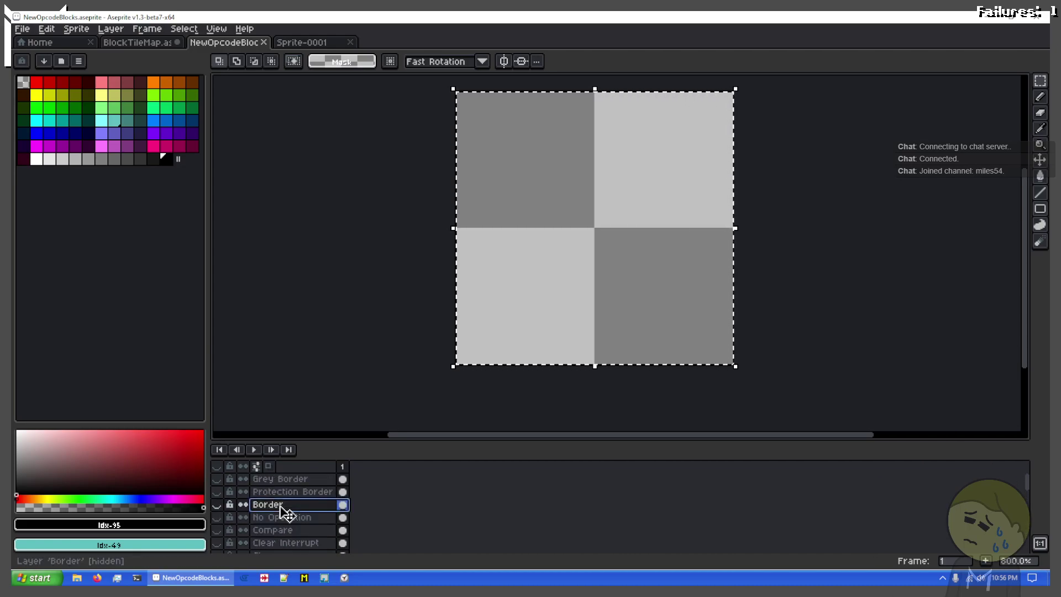
key("ctrl+c")
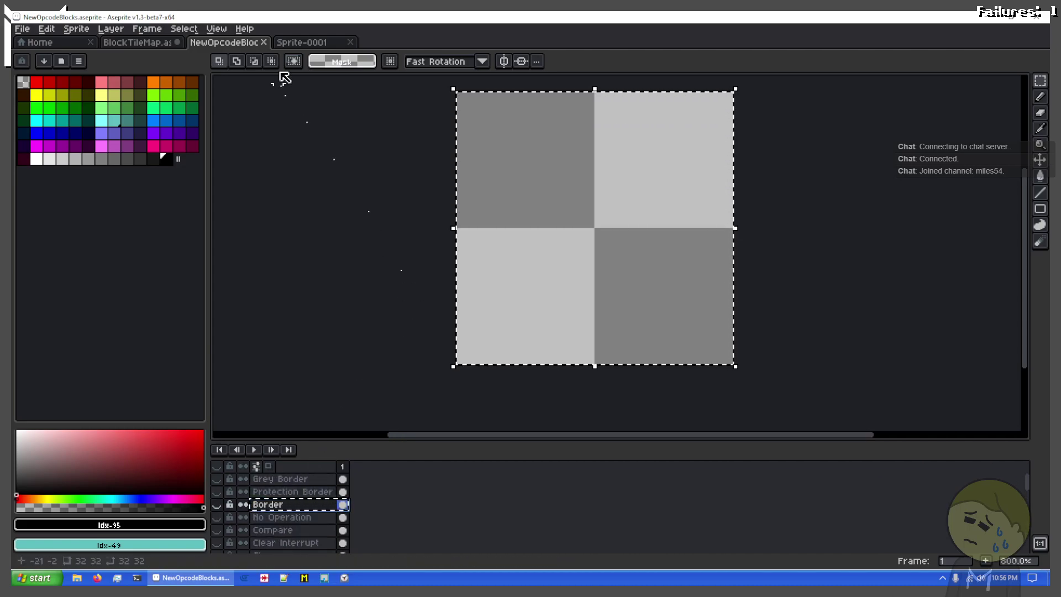
left_click(328, 42)
key("ctrl+v")
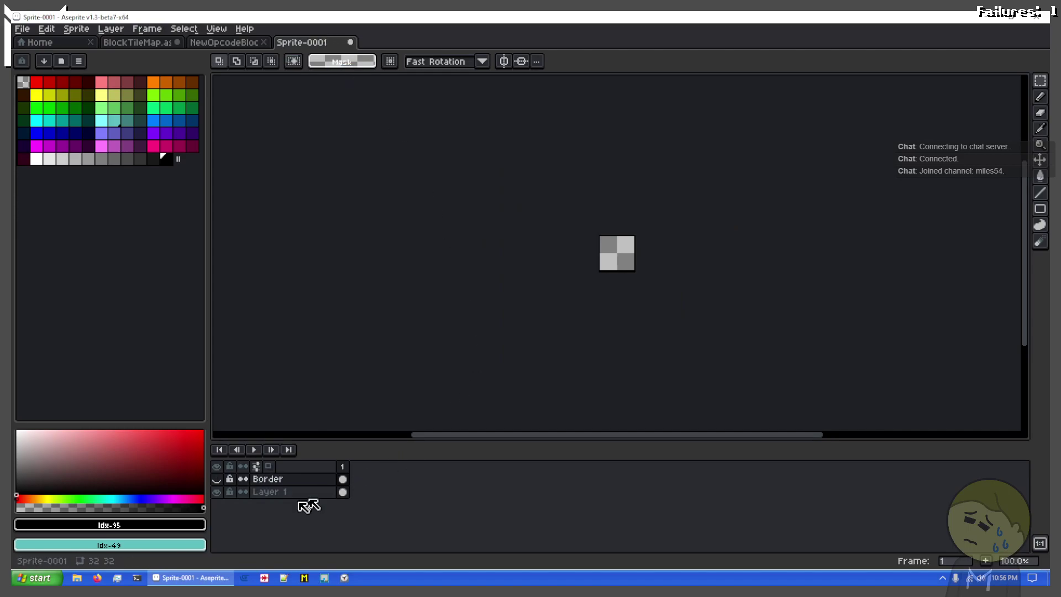
left_click(217, 478)
Set bright greens 29 and 30 from the palette as background and foreground colours and activate the Paint Bucket tool
scroll(636, 238, "up", 5)
scroll(470, 185, "up", 3)
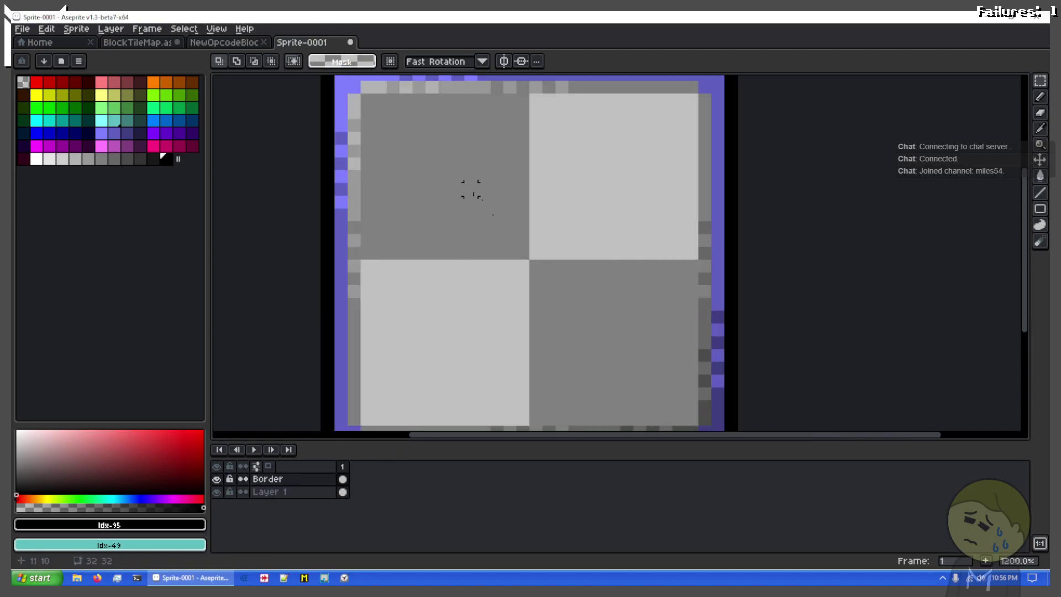
left_click(40, 109)
key("x")
left_click(50, 110)
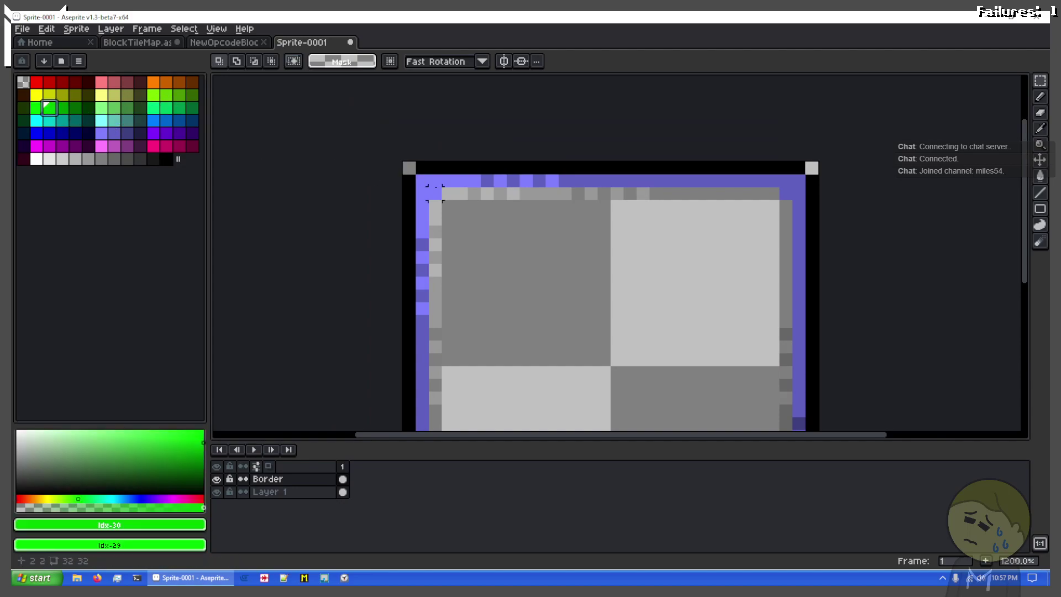
key("g")
left_click(438, 179)
left_click(426, 184)
left_click(524, 178)
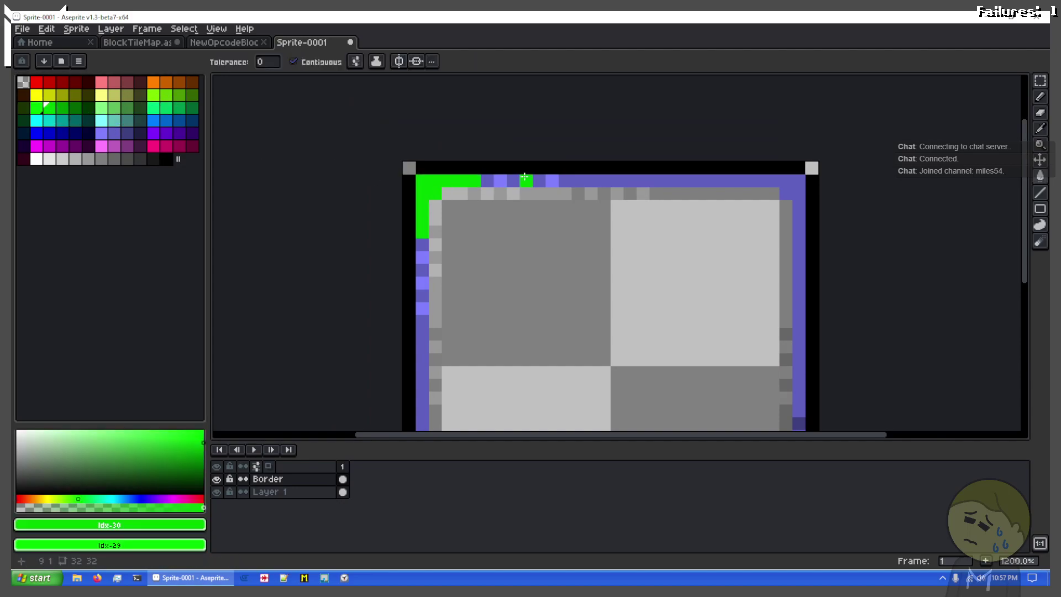
key("ctrl+z")
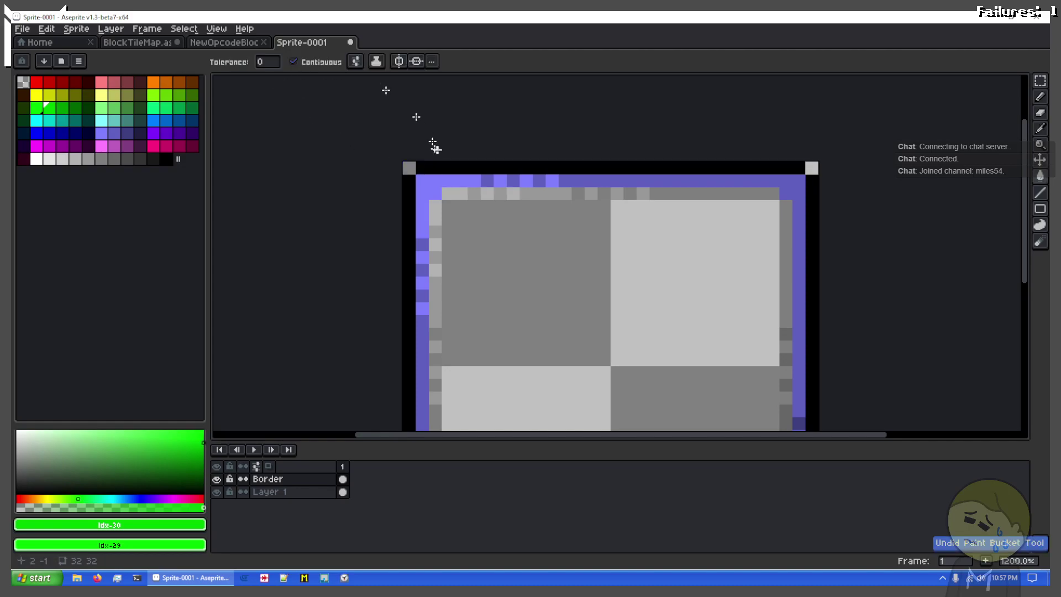
With contiguous filling off, recolour the border's light blue pixels with green 29 and its medium blue pixels with green 30
left_click(293, 62)
left_click(445, 188)
left_click(439, 178)
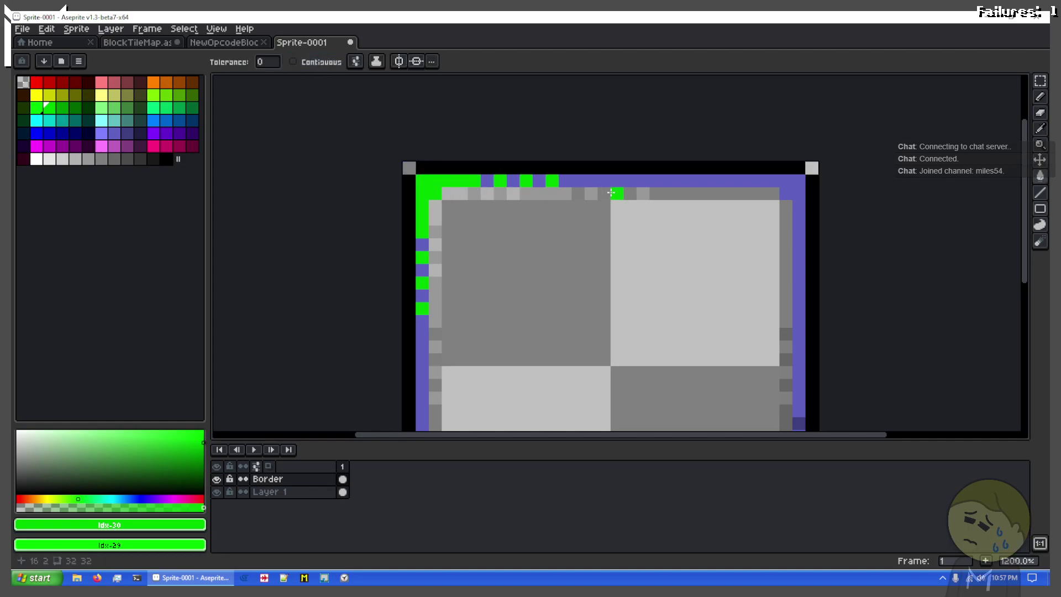
key("x")
left_click(441, 178)
key("x")
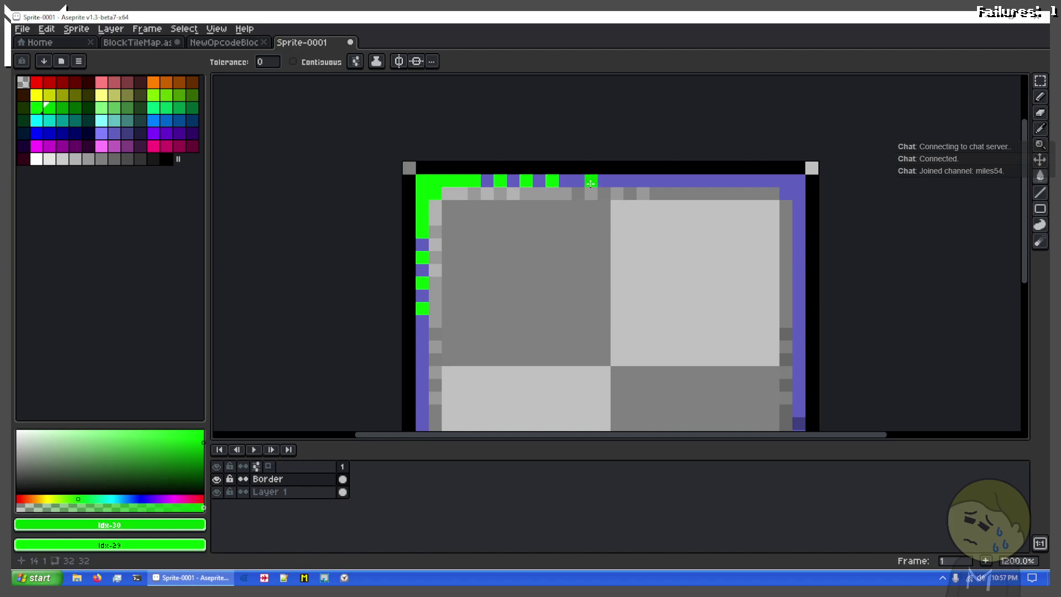
left_click(591, 183)
Recolour the dark blue pixels around the border's lower-right corner with green 31
left_click_drag(738, 373, 587, 211)
key("x")
left_click(62, 108)
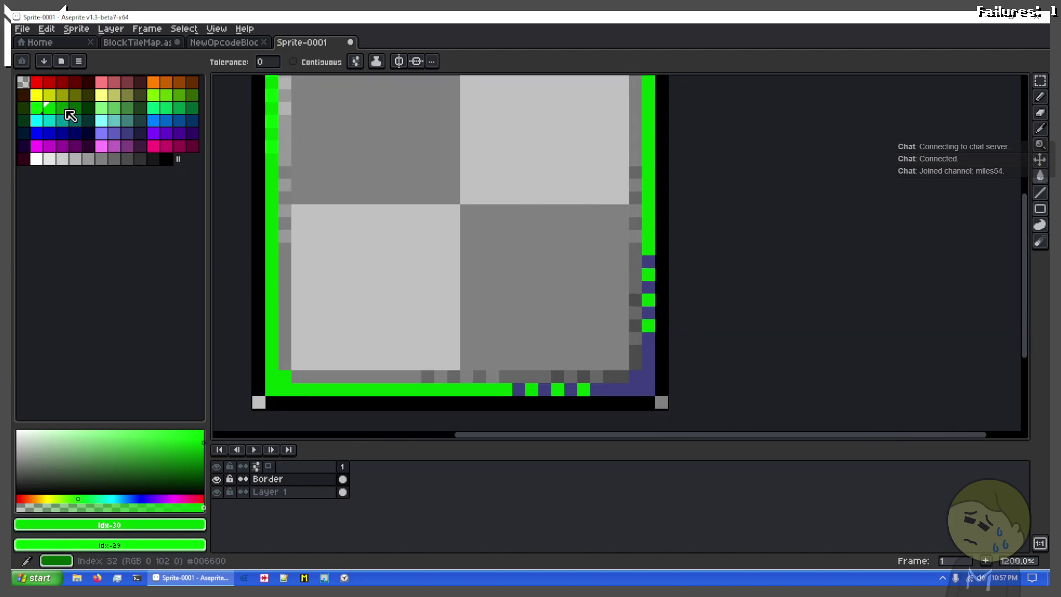
left_click(615, 375)
scroll(583, 335, "down", 4)
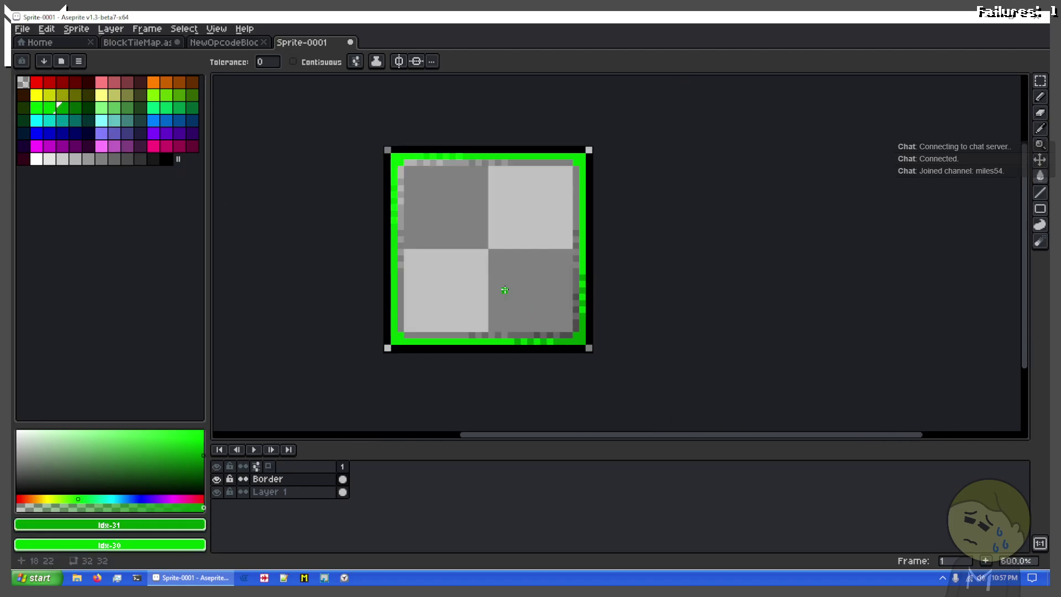
scroll(579, 319, "up", 2)
scroll(497, 318, "up", 2)
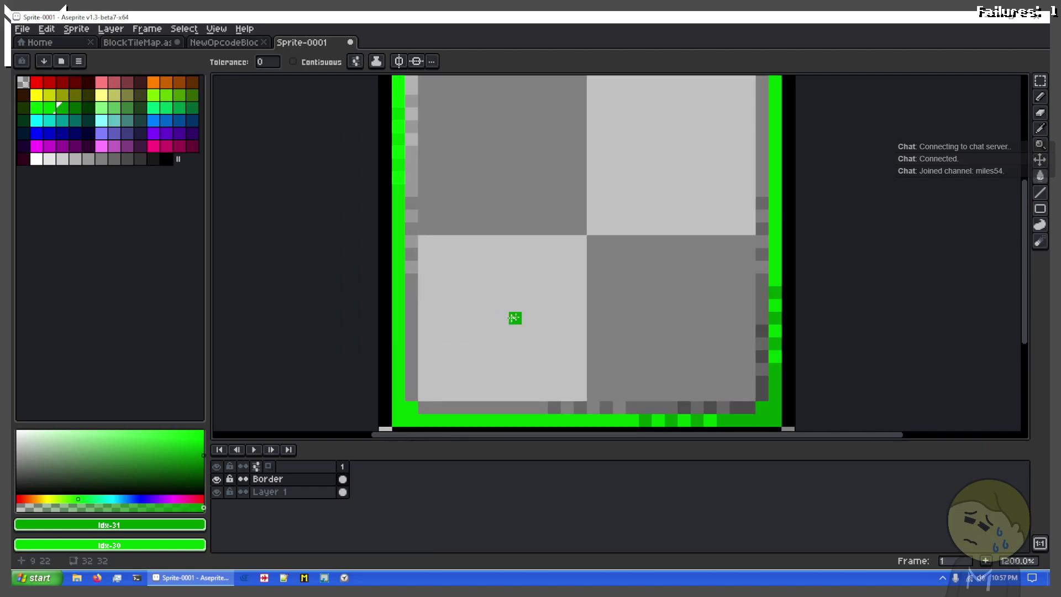
scroll(553, 302, "down", 2)
left_click_drag(568, 297, 509, 309)
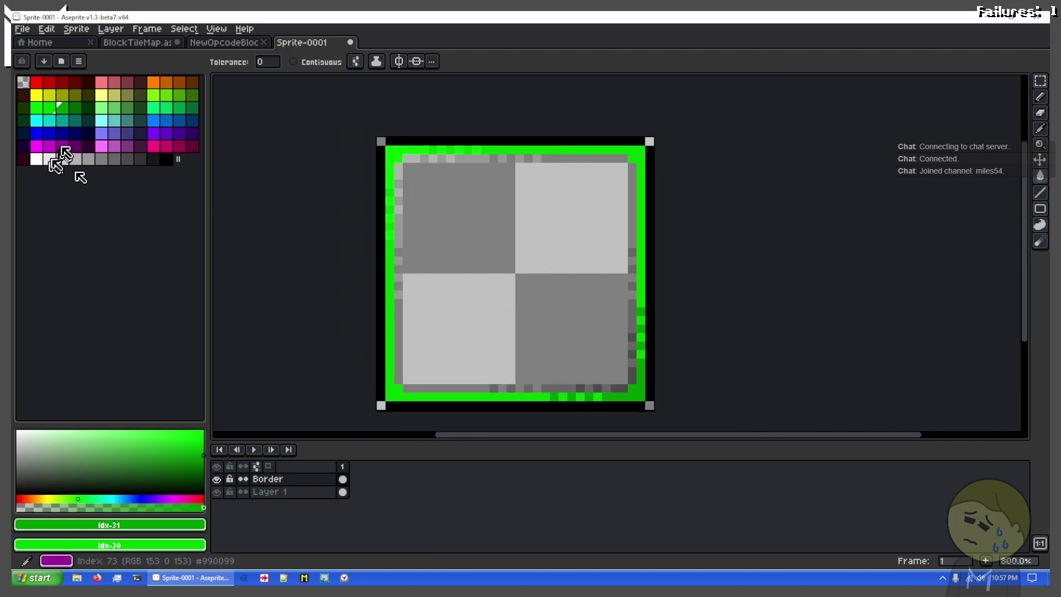
Recolour the border's darker lower-right corner pixels with green 32 and its main band with green 31
key("x")
left_click(76, 109)
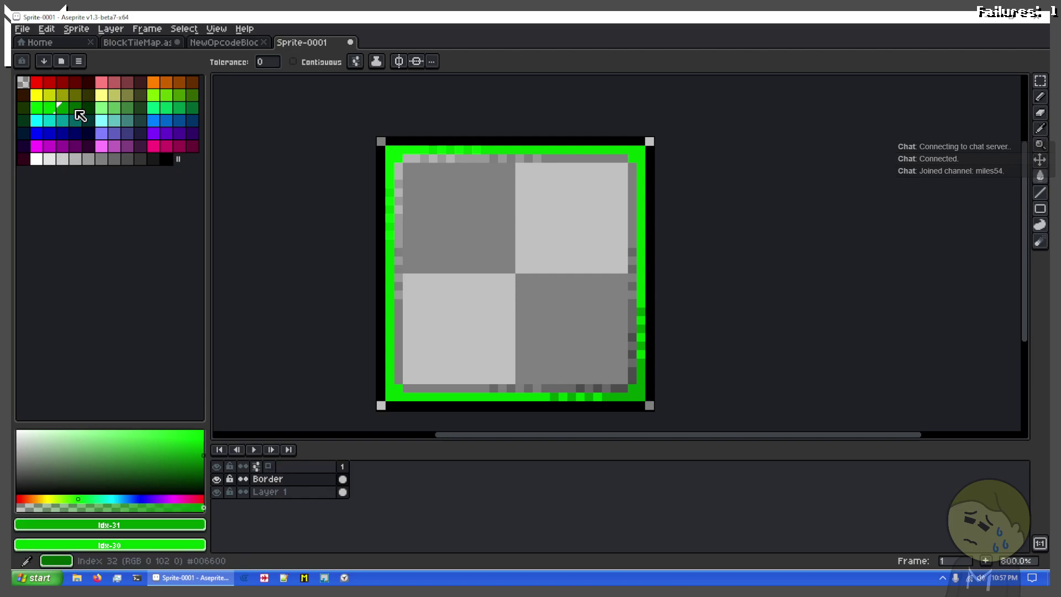
left_click(630, 400)
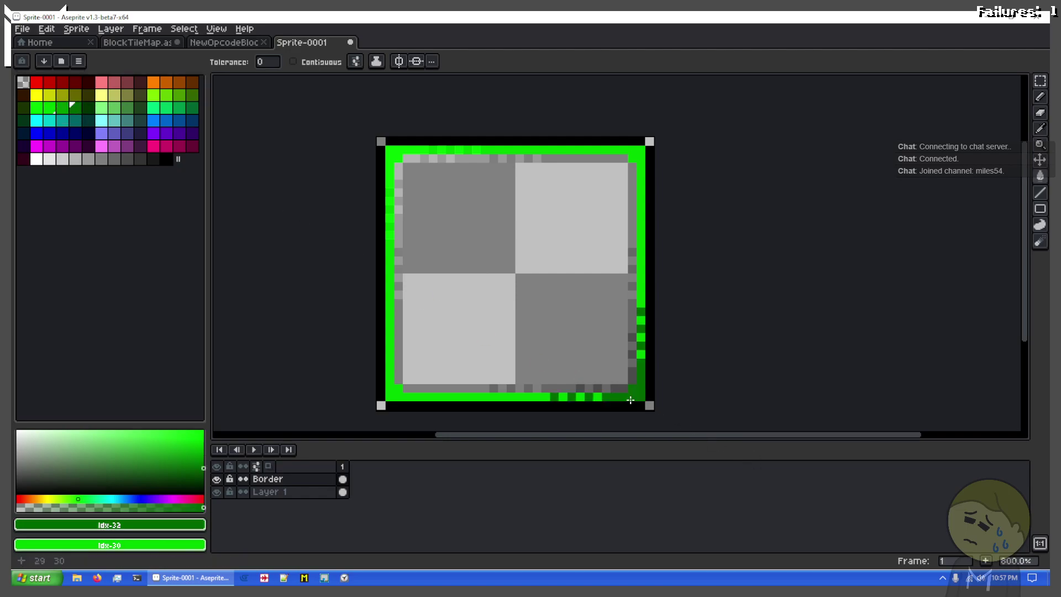
key("x")
left_click(63, 108)
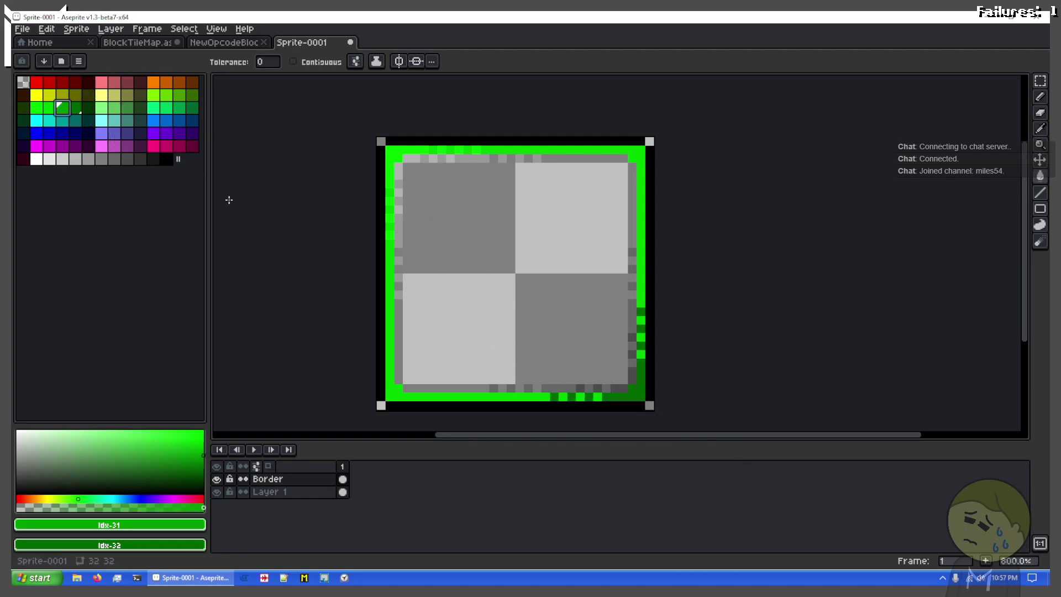
left_click(389, 316)
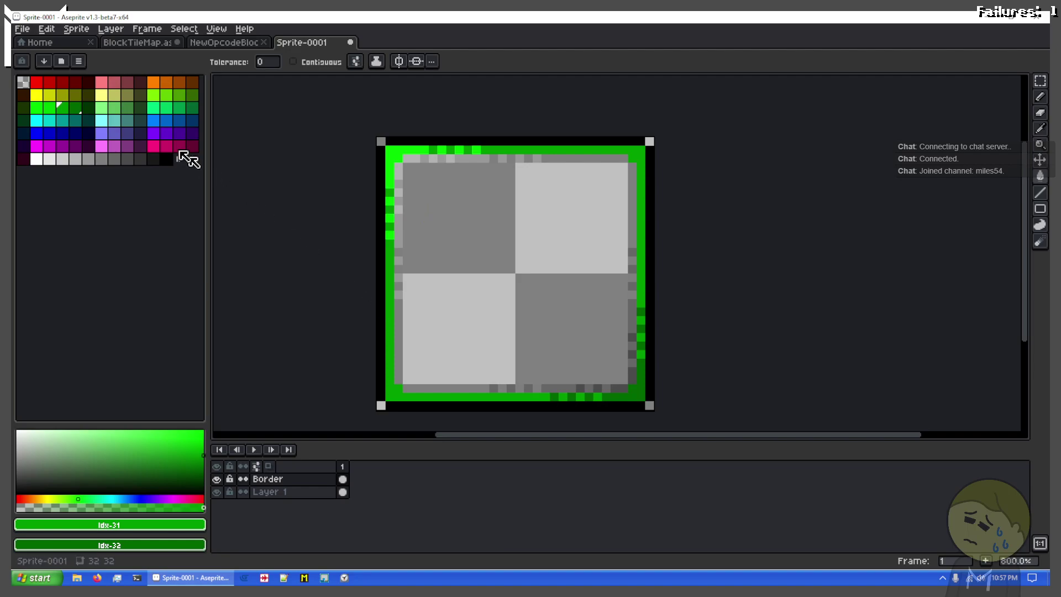
key("x")
left_click(57, 107)
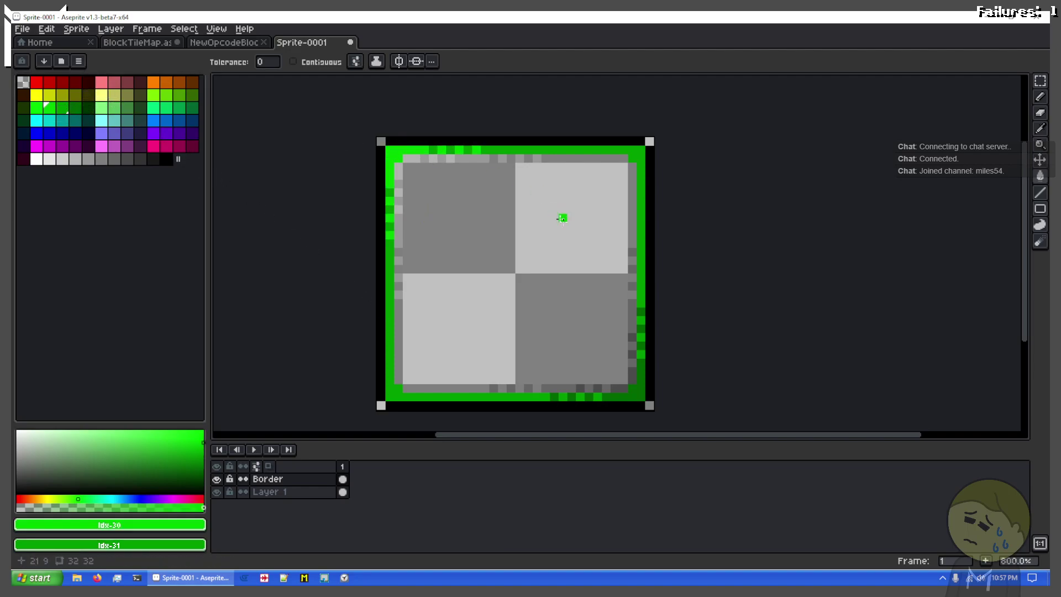
scroll(569, 239, "up", 2)
left_click_drag(485, 227, 566, 280)
scroll(616, 247, "up", 1)
left_click_drag(505, 243, 486, 171)
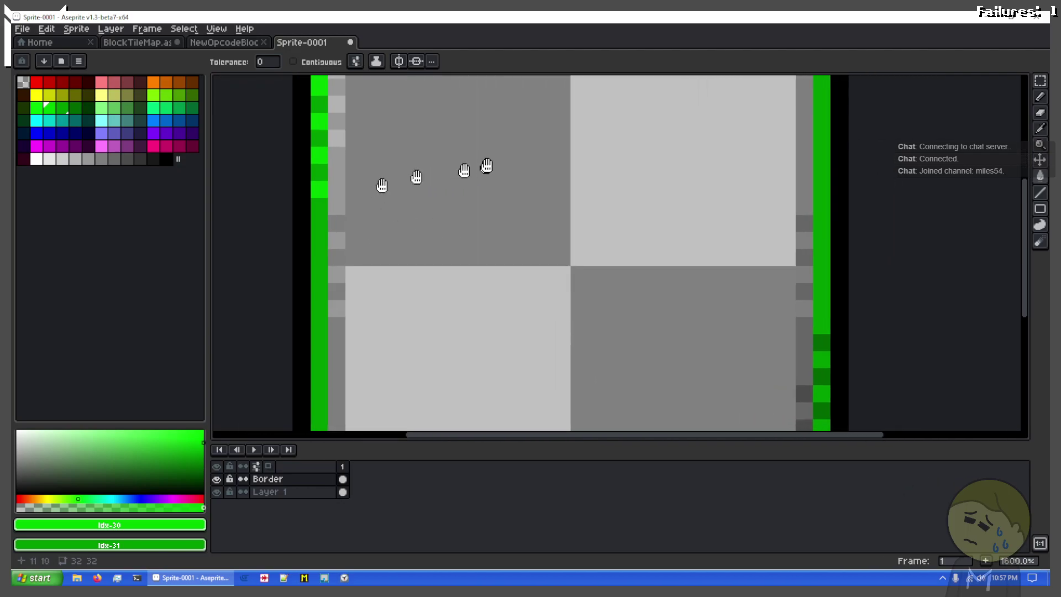
Select the 30 x 30 px area inside the black outline and fill its transparent interior with dark grey 93
left_click(137, 160)
scroll(454, 202, "down", 2)
scroll(439, 193, "up", 1)
key("m")
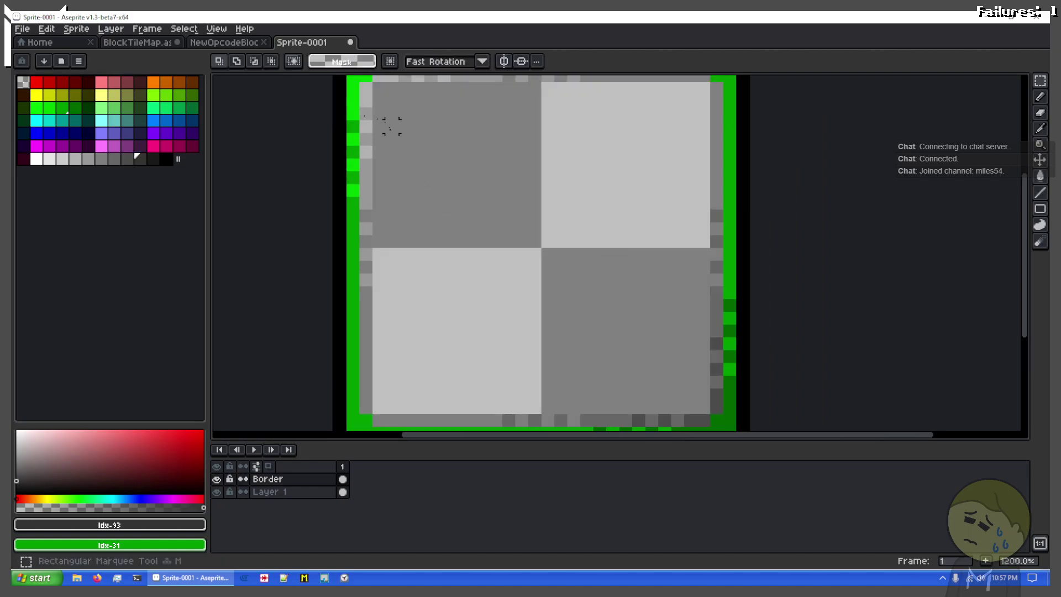
left_click_drag(395, 142, 394, 210)
mouse_move(346, 133)
left_mouse_down()
mouse_move(741, 420)
mouse_move(730, 390)
left_mouse_up()
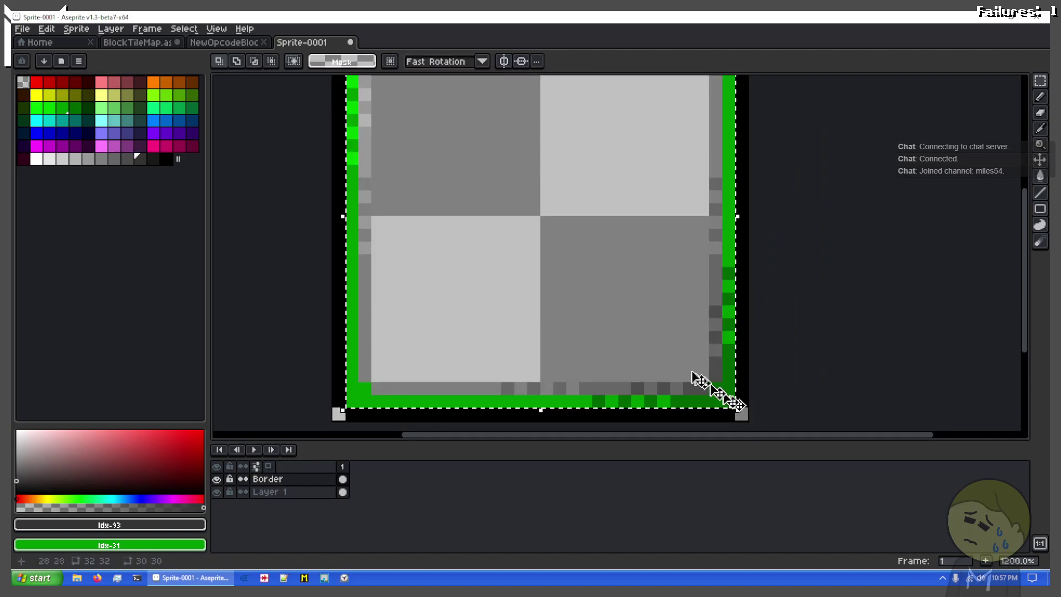
key("g")
left_click(545, 275)
scroll(520, 257, "down", 2)
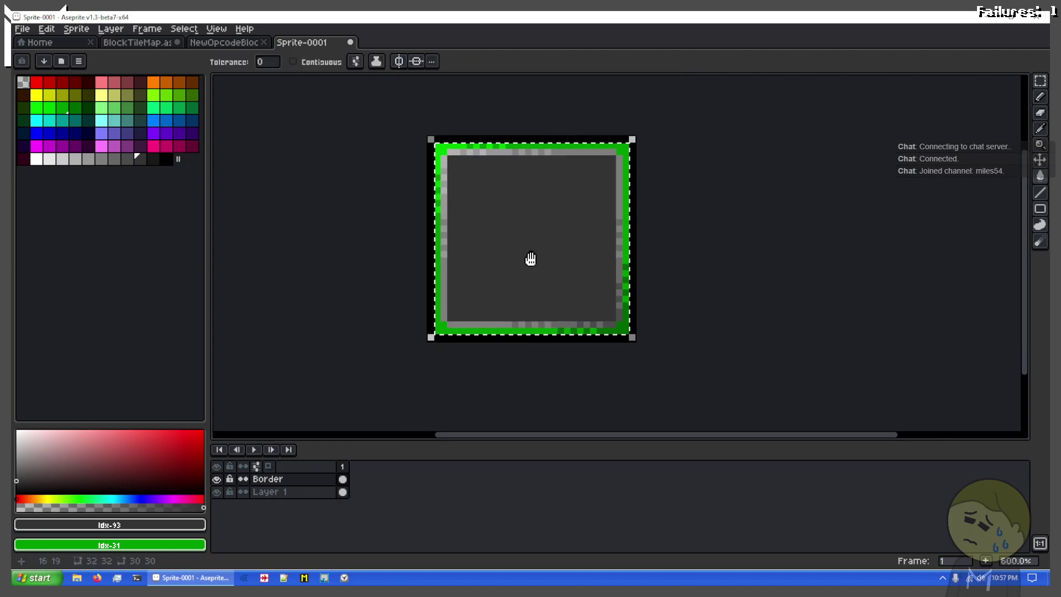
Try near-black 94 and black 95 as the interior fill, ending with near-black 94
scroll(437, 208, "up", 1)
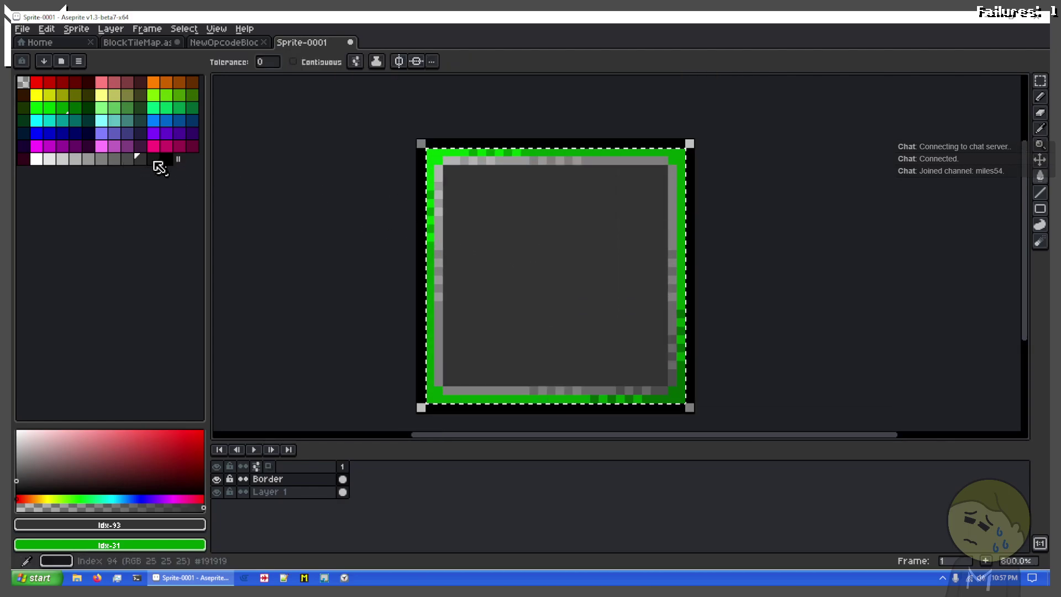
left_click(154, 160)
left_click(609, 253)
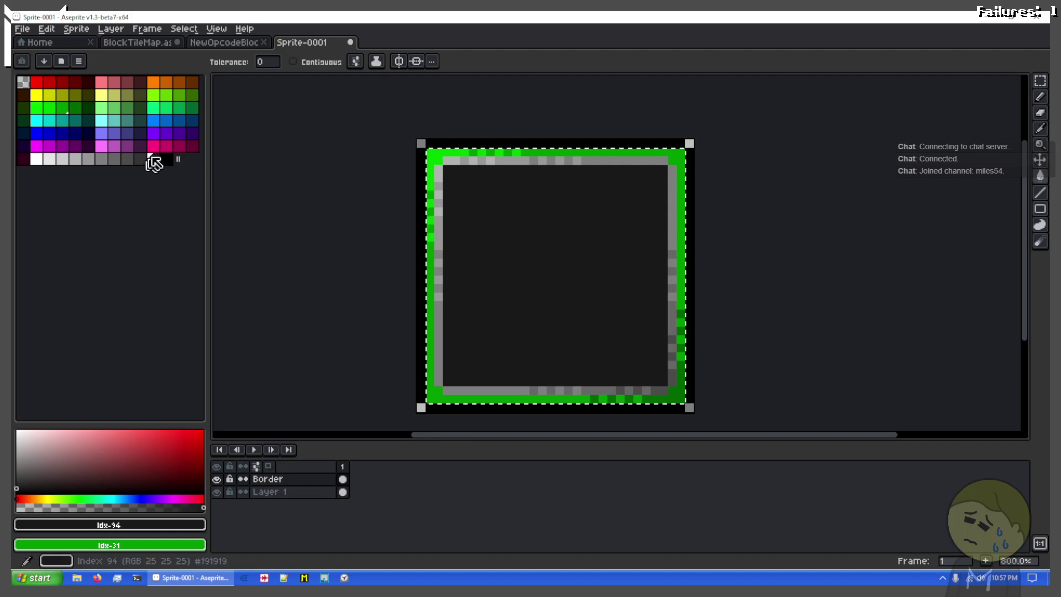
scroll(531, 249, "up", 2)
left_click(166, 160)
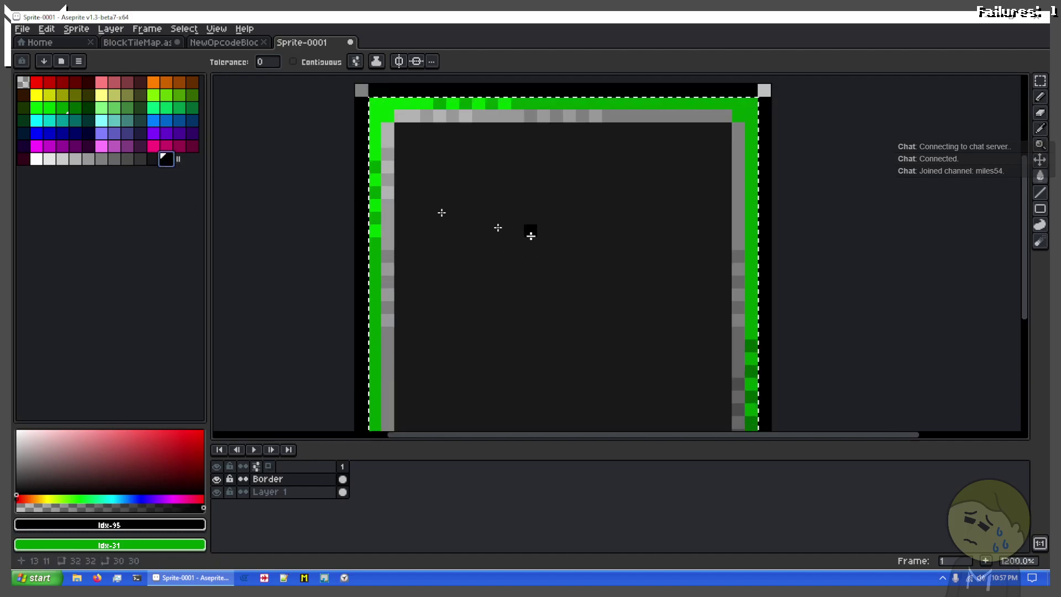
left_click(530, 234)
left_click(153, 160)
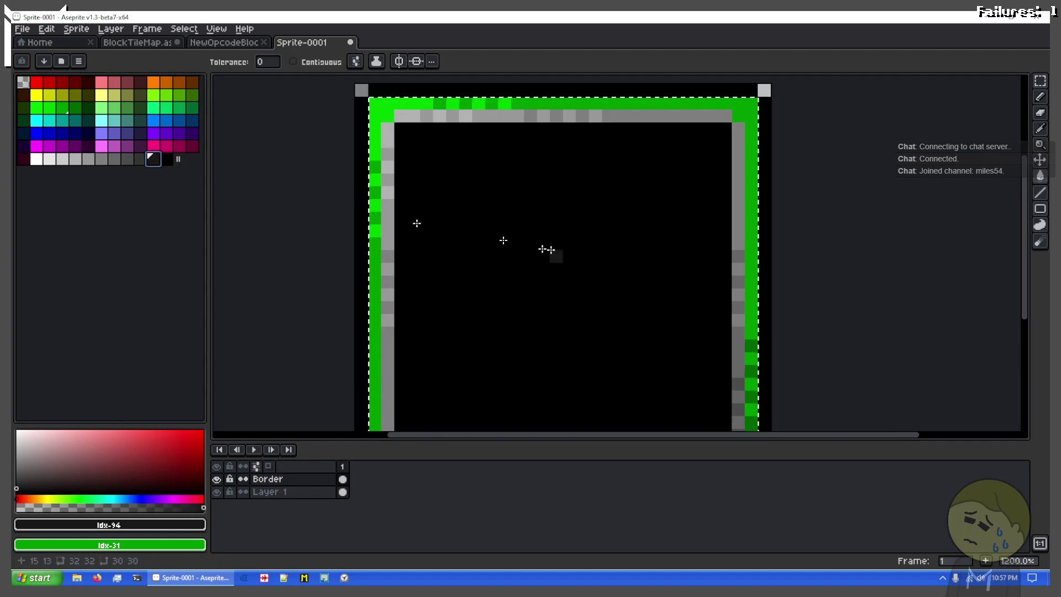
left_click(551, 250)
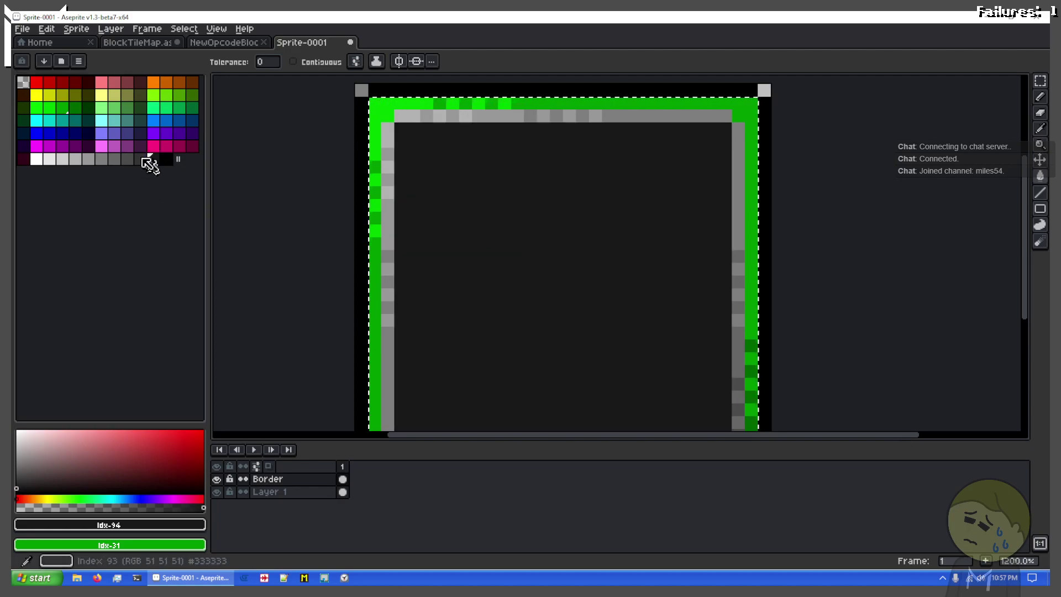
Compare the darkest palette greys and refill the interior with dark grey 93
left_click(141, 159)
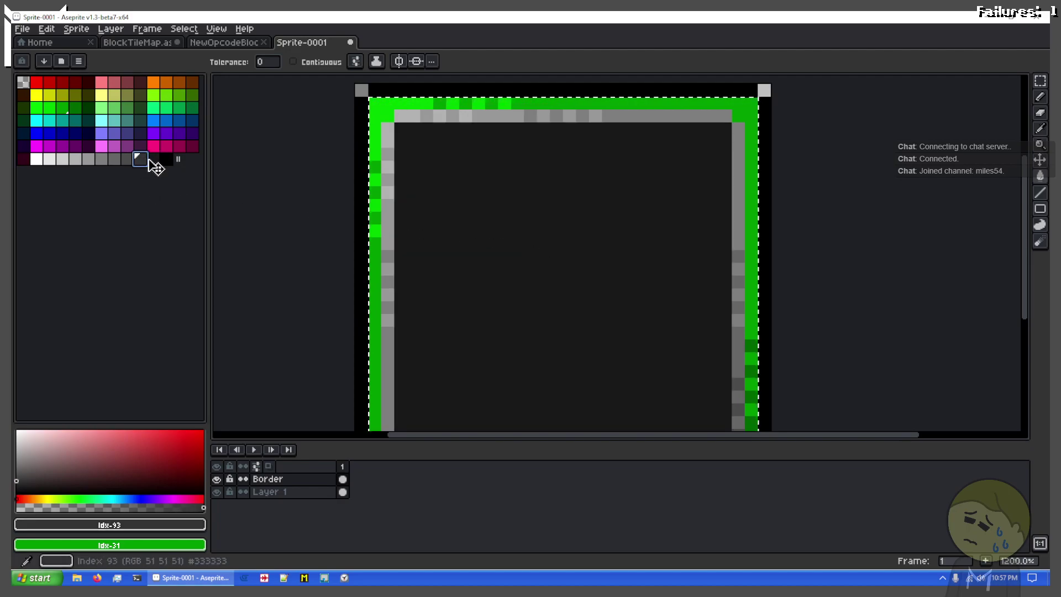
left_click(154, 160)
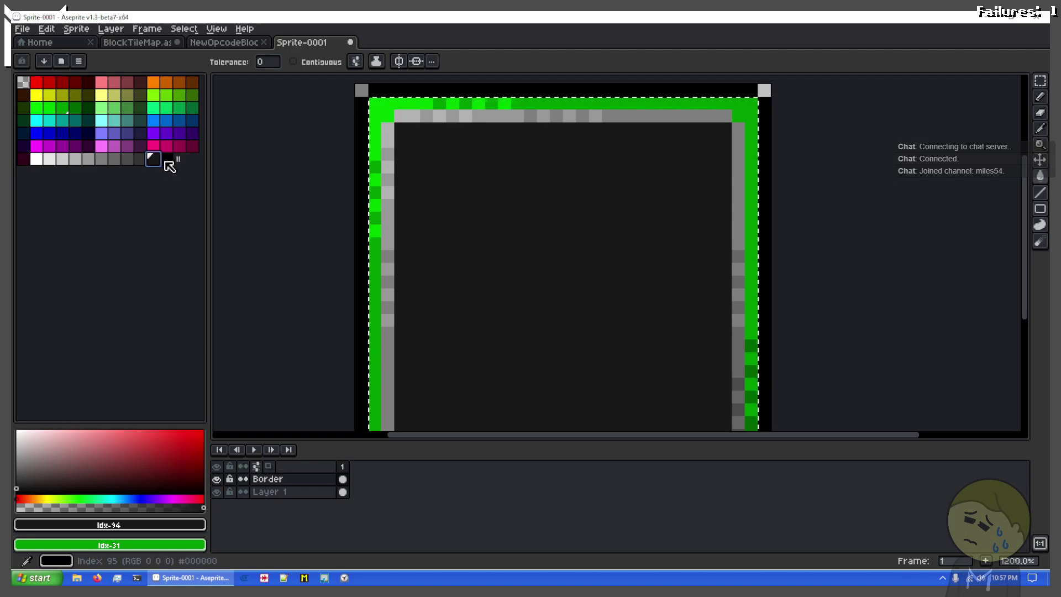
left_click(165, 161)
left_click(154, 163)
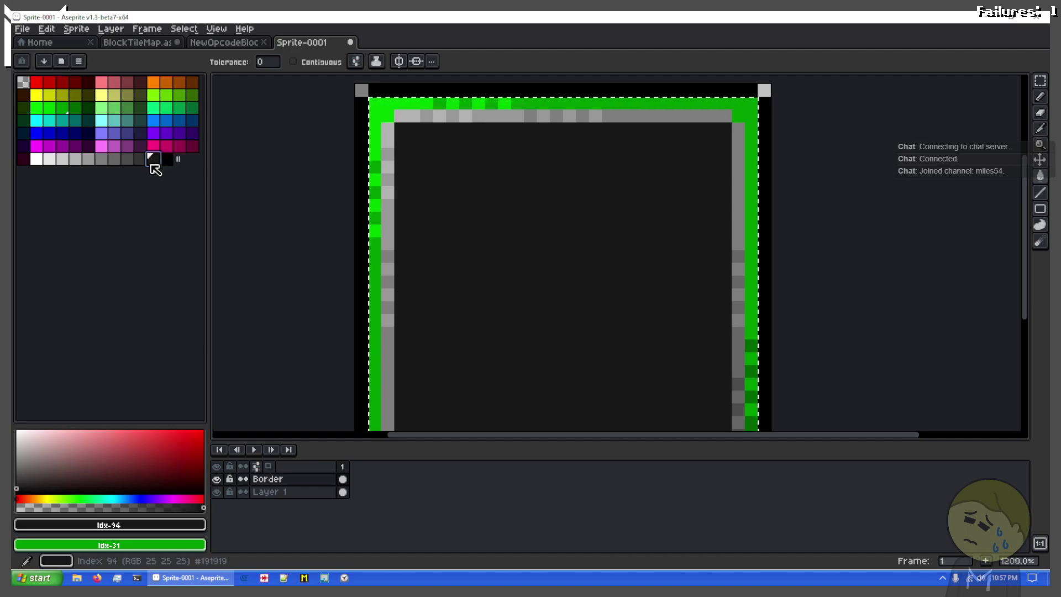
left_click(138, 160)
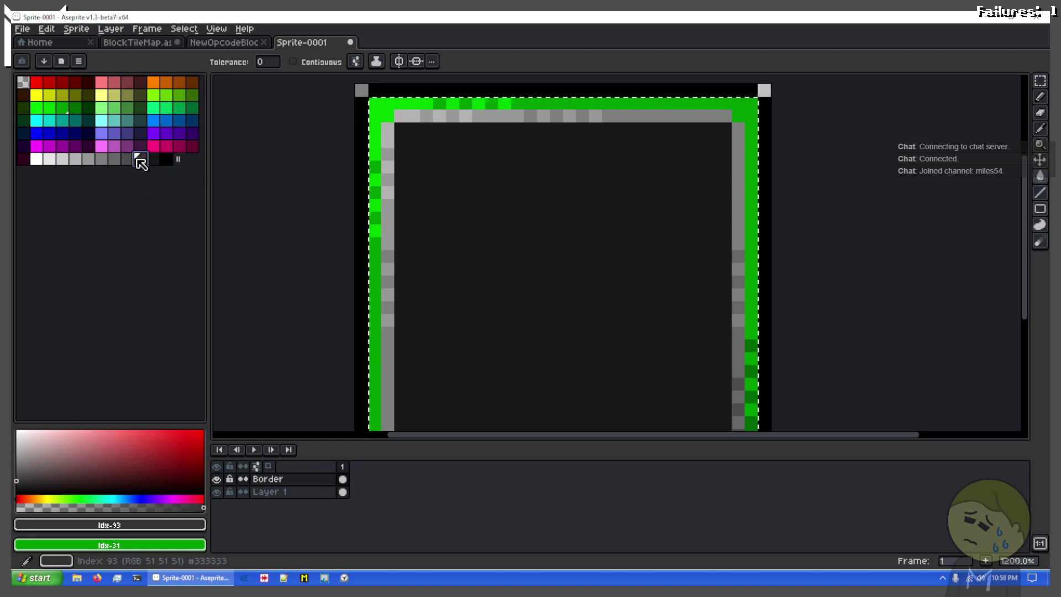
left_click(561, 262)
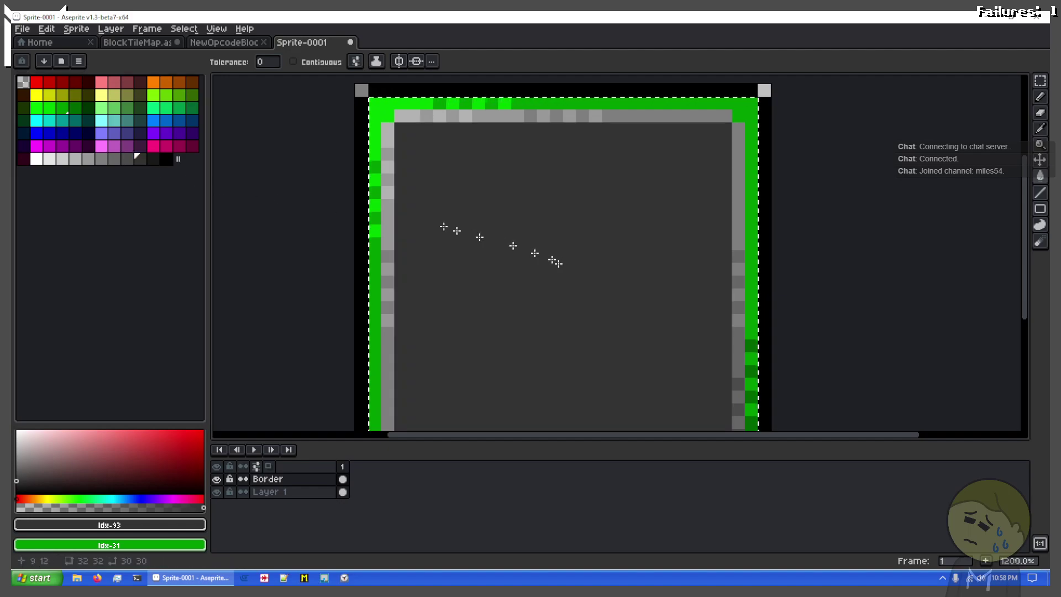
Set up the 1 px Pencil tool with white 85 as the foreground colour
key("b")
left_click(35, 159)
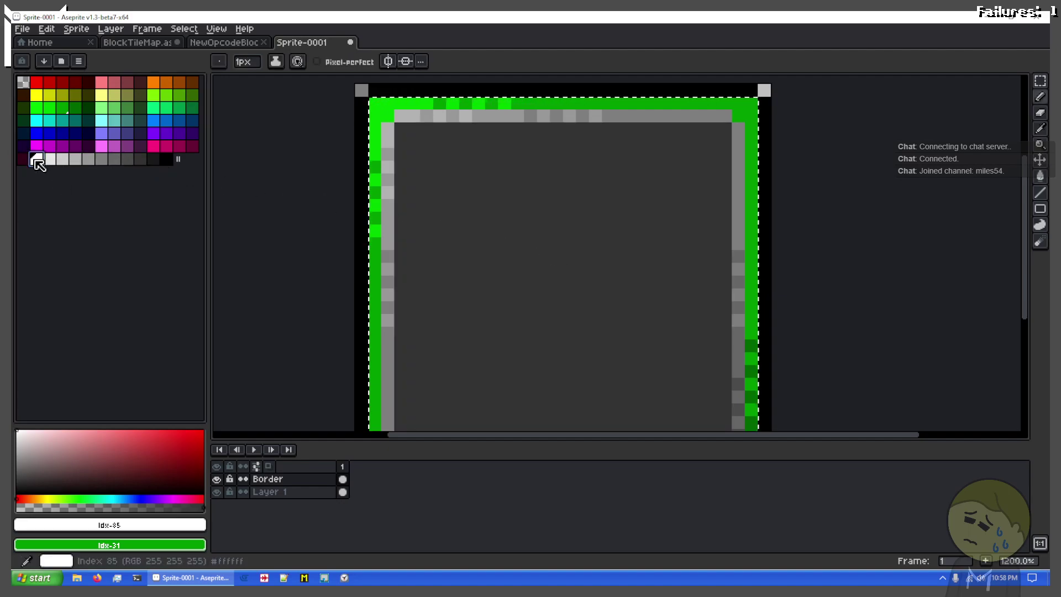
scroll(569, 242, "down", 2)
scroll(546, 233, "up", 2)
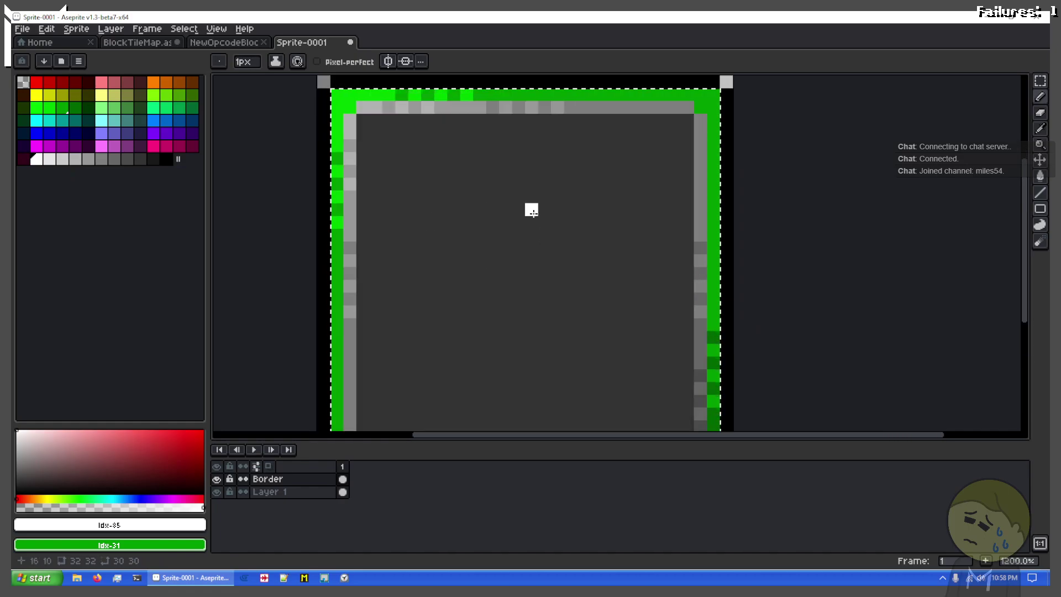
Examine the green and pink areas in the BlockTileMap file and return to the new sprite
left_click(224, 43)
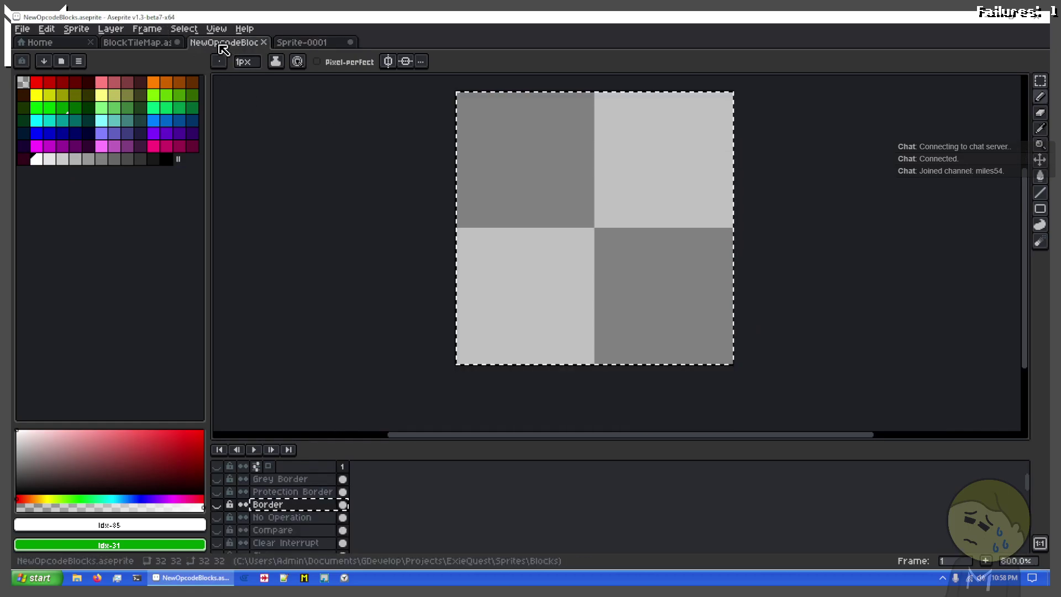
left_click(138, 42)
left_click_drag(821, 367, 631, 275)
scroll(630, 275, "down", 2)
scroll(451, 237, "up", 2)
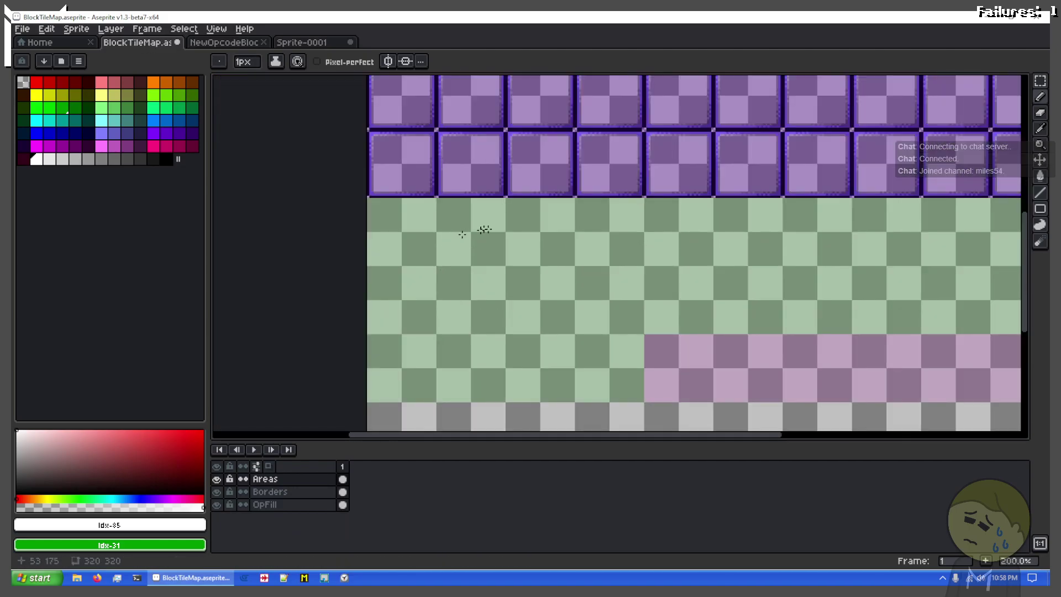
left_click_drag(796, 352, 834, 301)
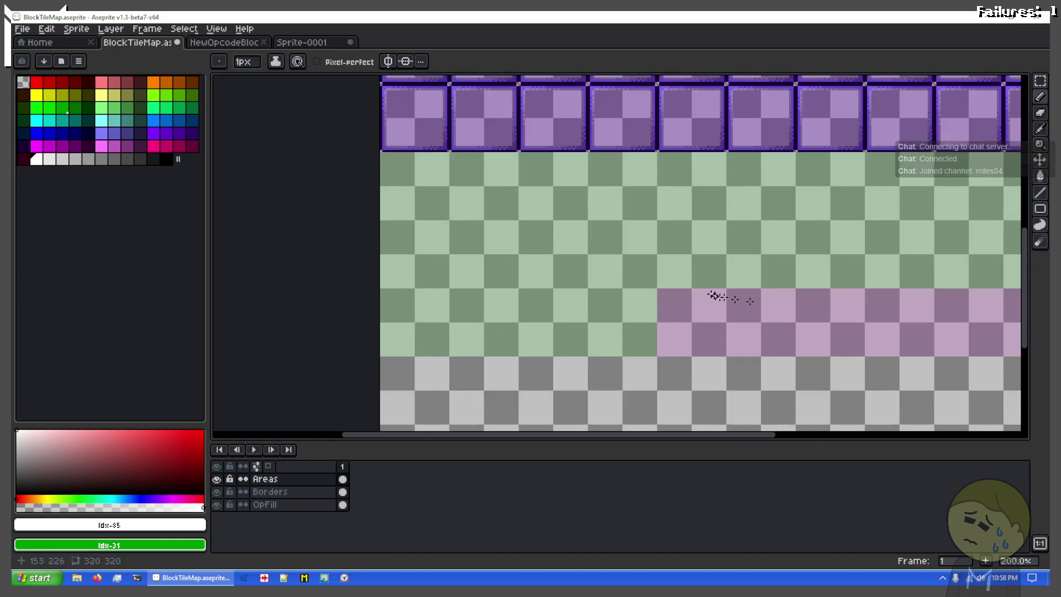
left_click_drag(662, 256, 521, 293)
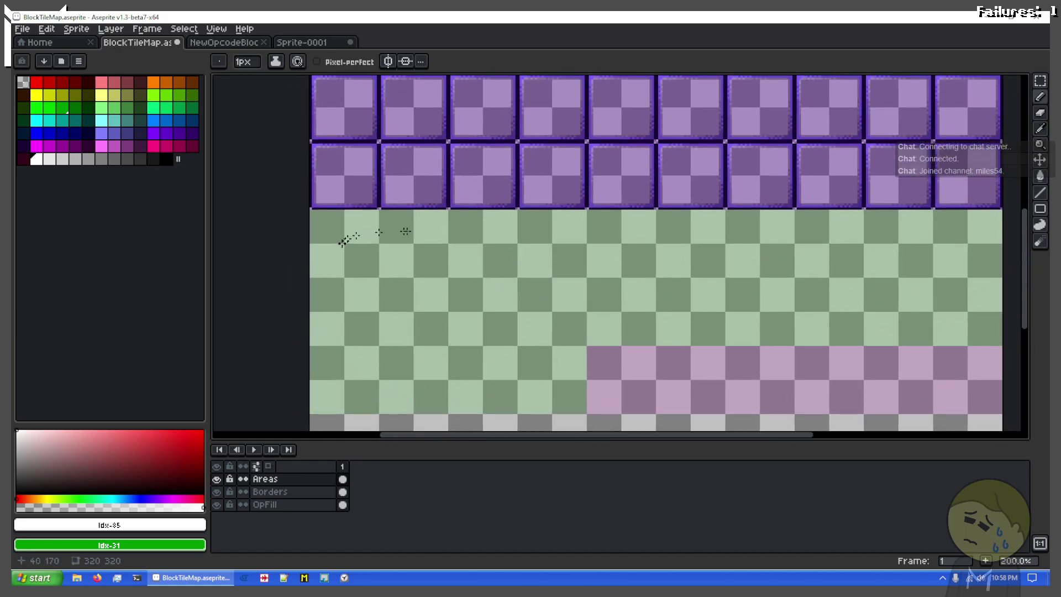
left_click(325, 43)
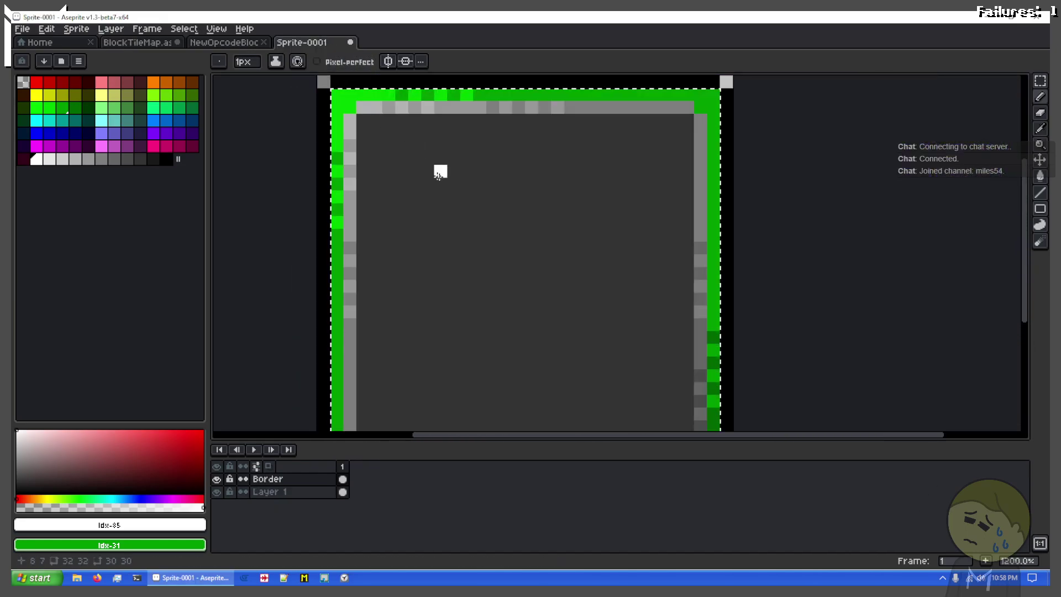
scroll(464, 219, "down", 2)
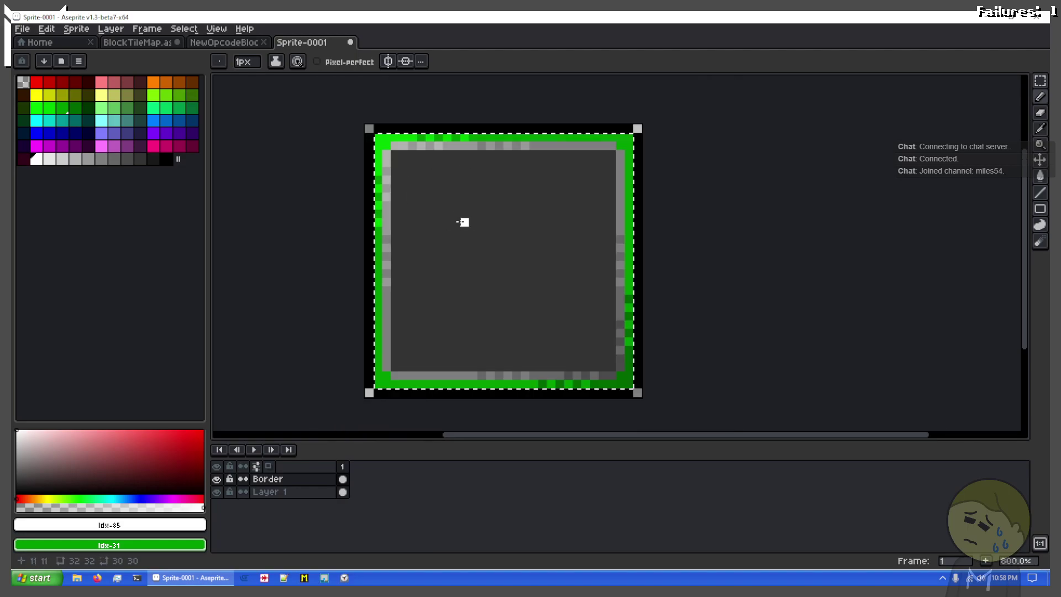
scroll(430, 360, "up", 2)
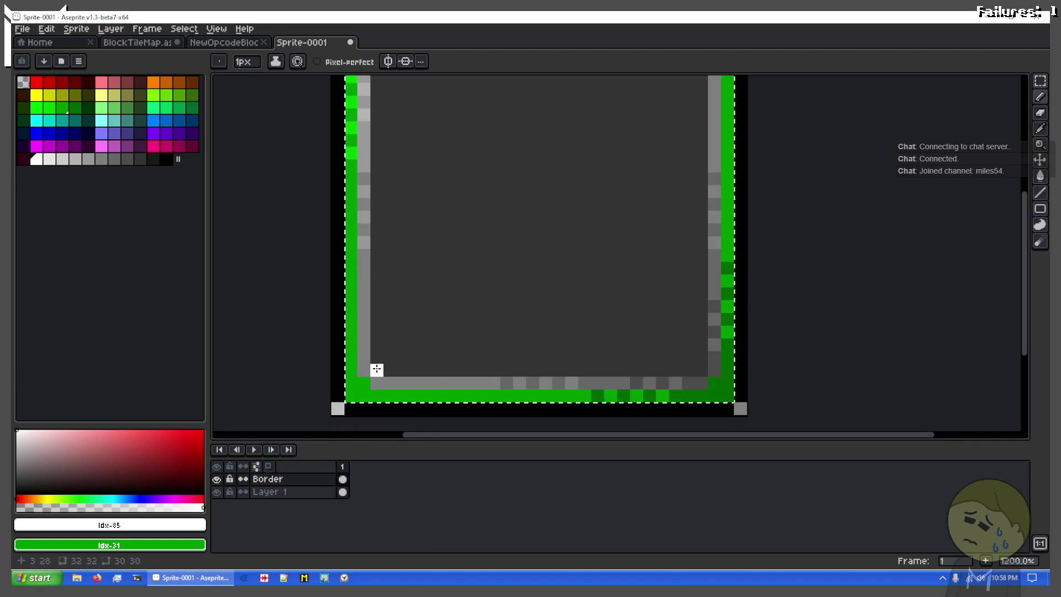
key("alt+Tab")
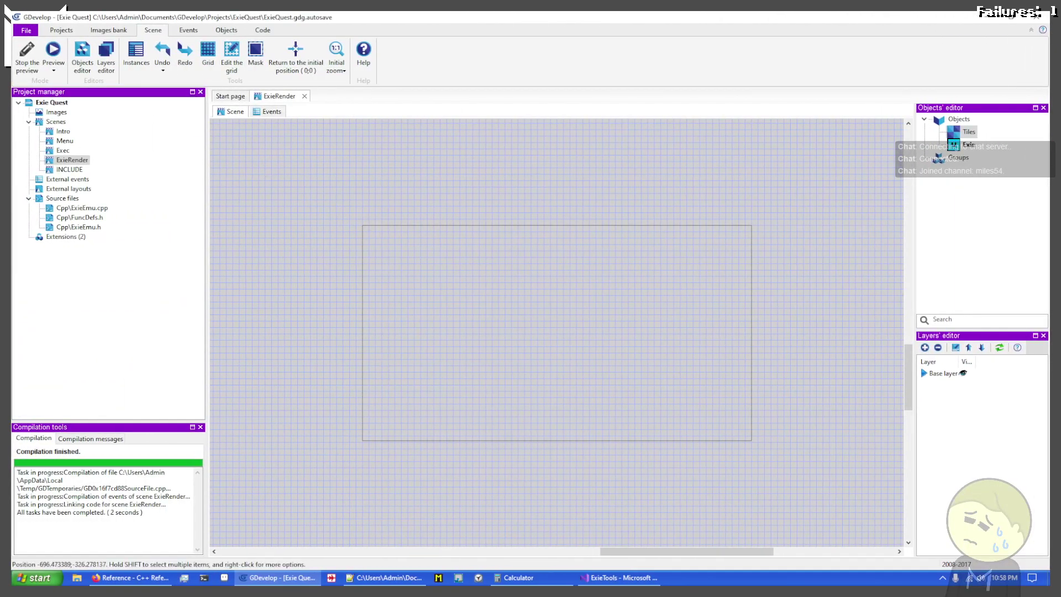
key("alt+Tab")
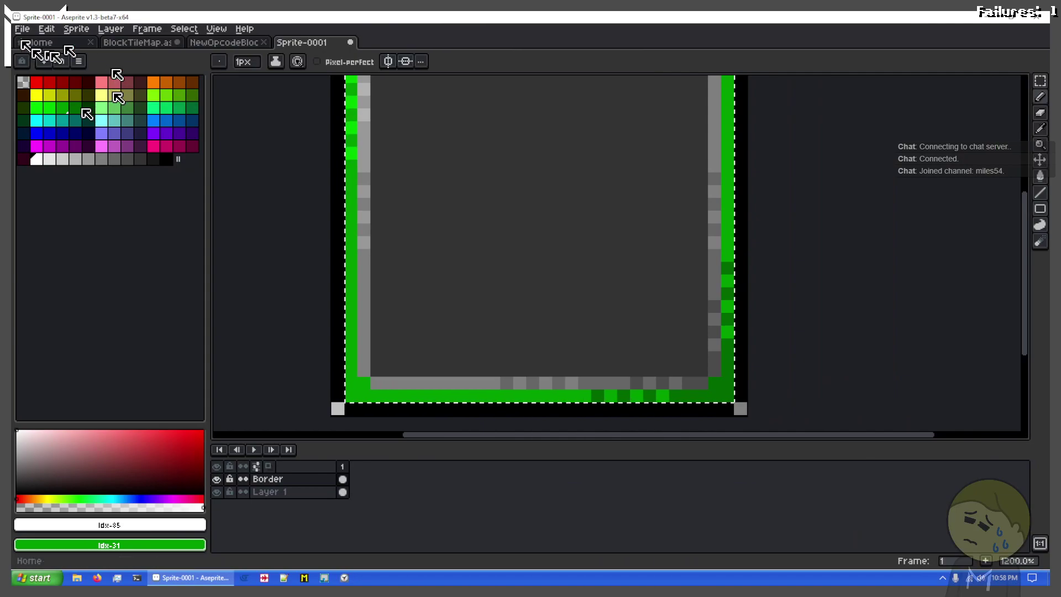
Draw a white 2 x 2 px block near the top centre of the interior, undoing the wider horizontal bars around it
left_click_drag(491, 183, 500, 315)
scroll(529, 226, "up", 1)
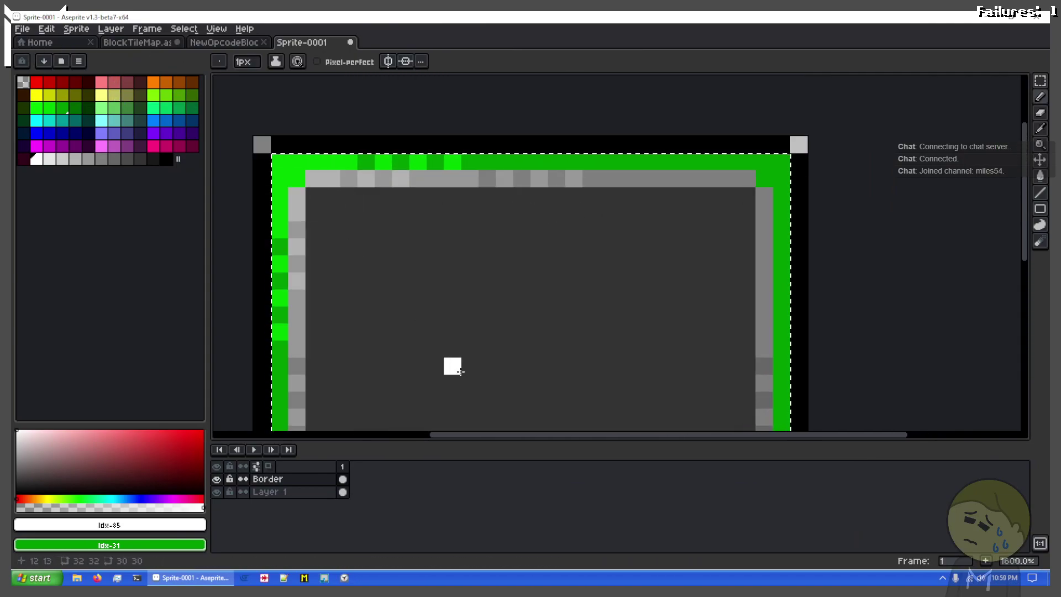
left_click_drag(460, 372, 491, 340)
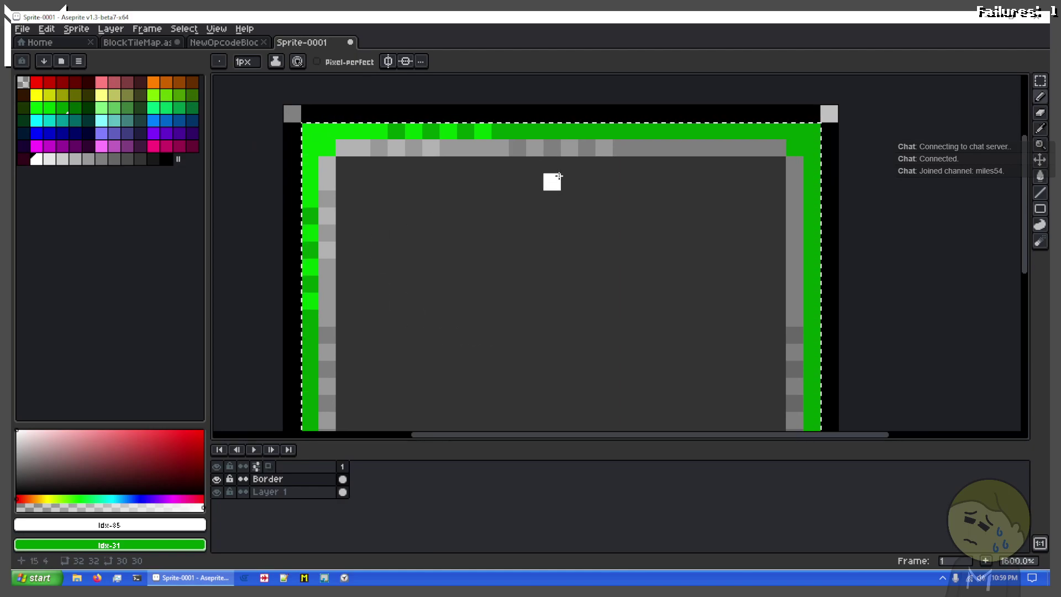
mouse_move(558, 176)
left_mouse_down()
mouse_move(569, 186)
mouse_move(536, 198)
mouse_move(446, 196)
mouse_move(449, 182)
mouse_move(638, 183)
left_mouse_up()
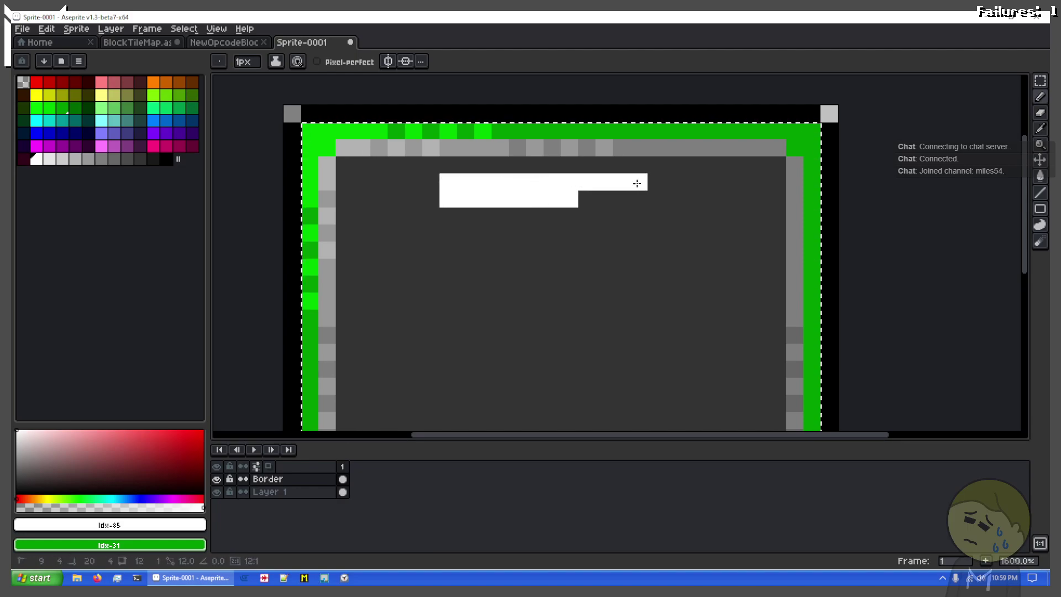
key("ctrl+z")
key("ctrl+z")
key("ctrl+z")
key("ctrl+z")
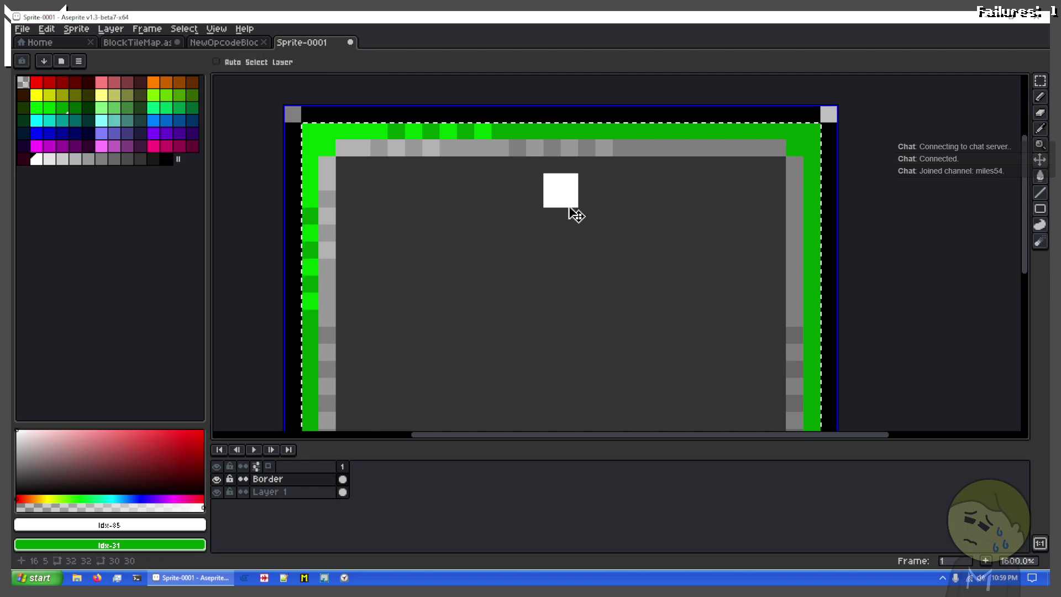
Pencil two mirrored stepped white slopes descending from the 2 x 2 px block to pixel row 9, forming a chevron
key("b")
scroll(529, 265, "down", 2)
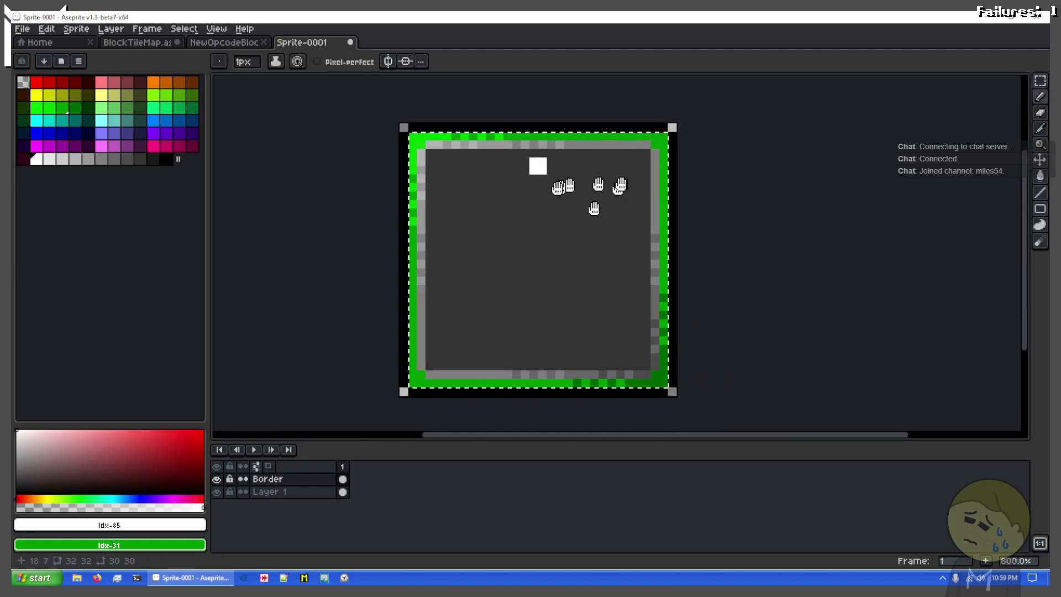
left_click_drag(559, 187, 550, 189)
scroll(550, 188, "up", 2)
scroll(492, 172, "down", 1)
scroll(486, 166, "up", 1)
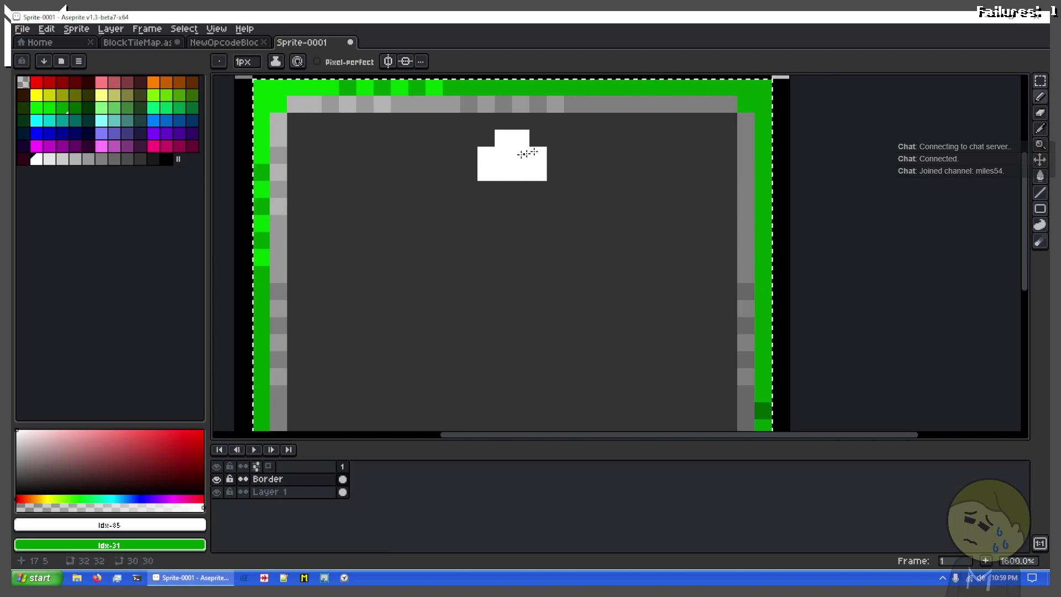
left_click_drag(466, 172, 480, 189)
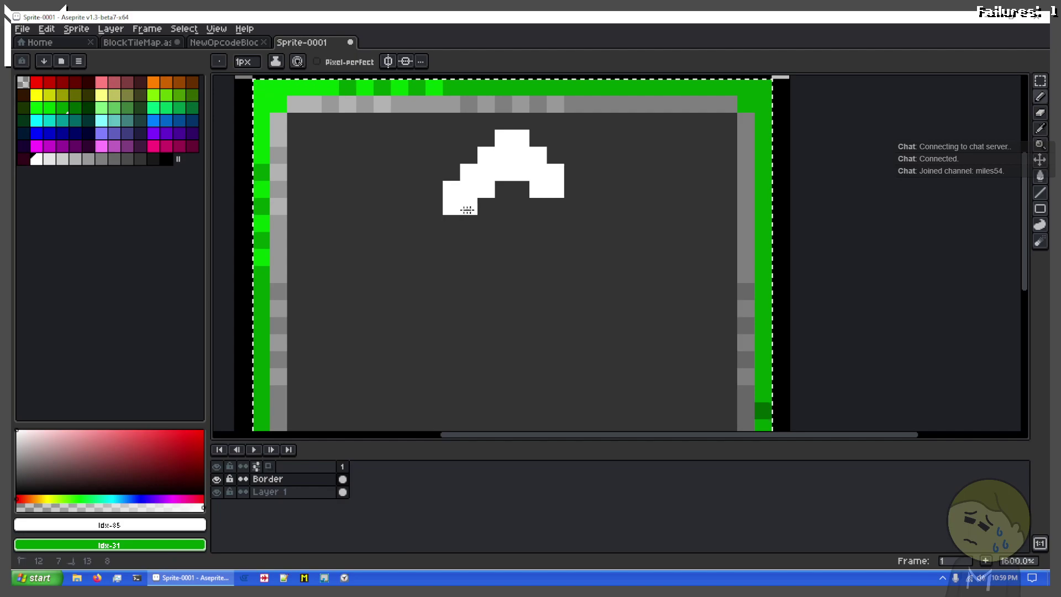
left_click_drag(550, 208, 572, 208)
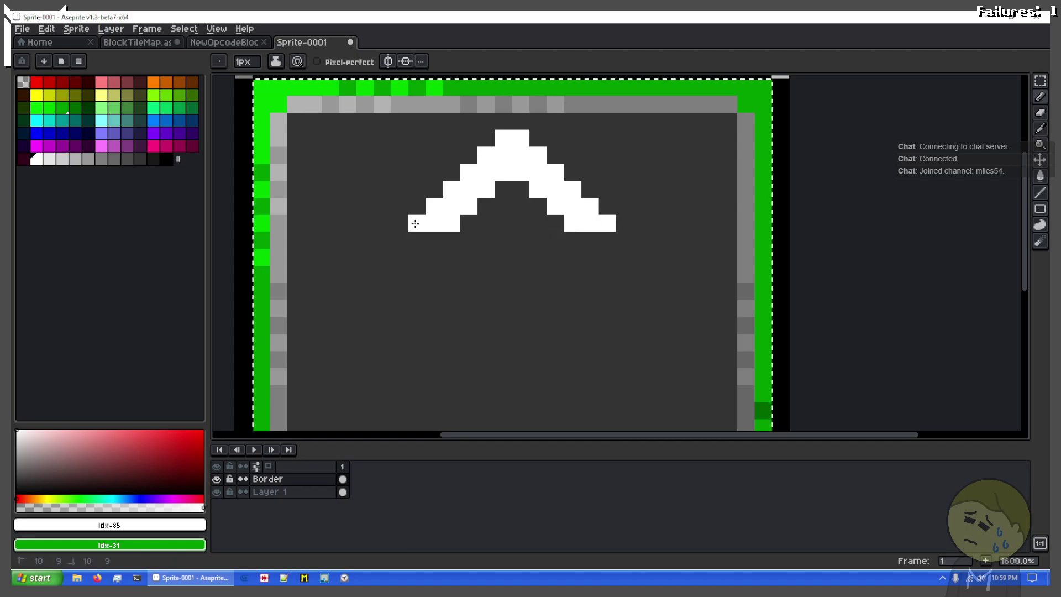
Extend both white slopes outward and down by two more pixel rows, to row 11
left_click(434, 239)
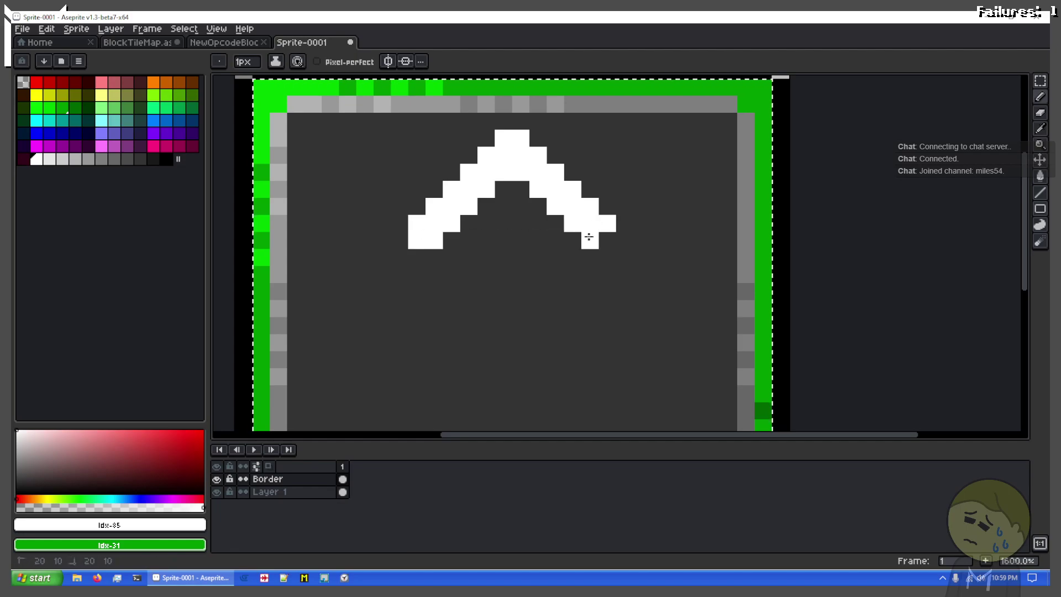
left_click_drag(594, 336, 611, 242)
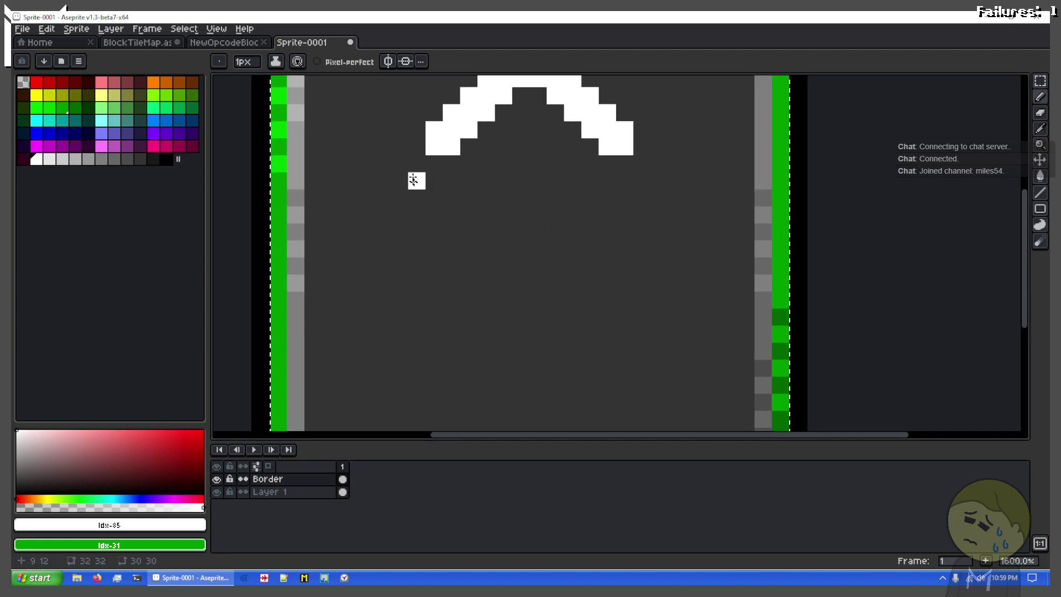
left_click(417, 161)
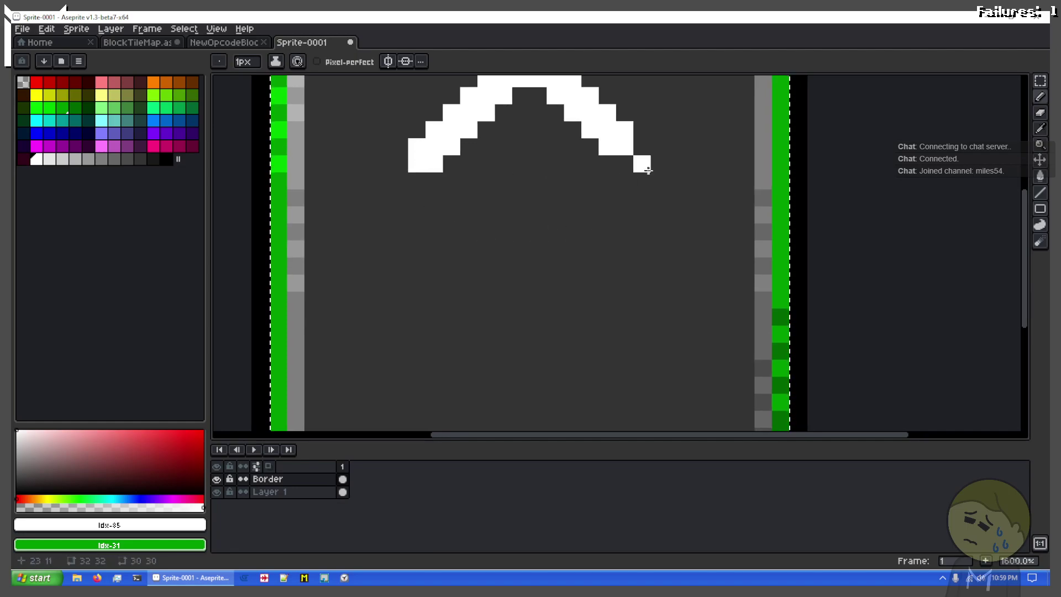
left_click(625, 164)
left_click(635, 163)
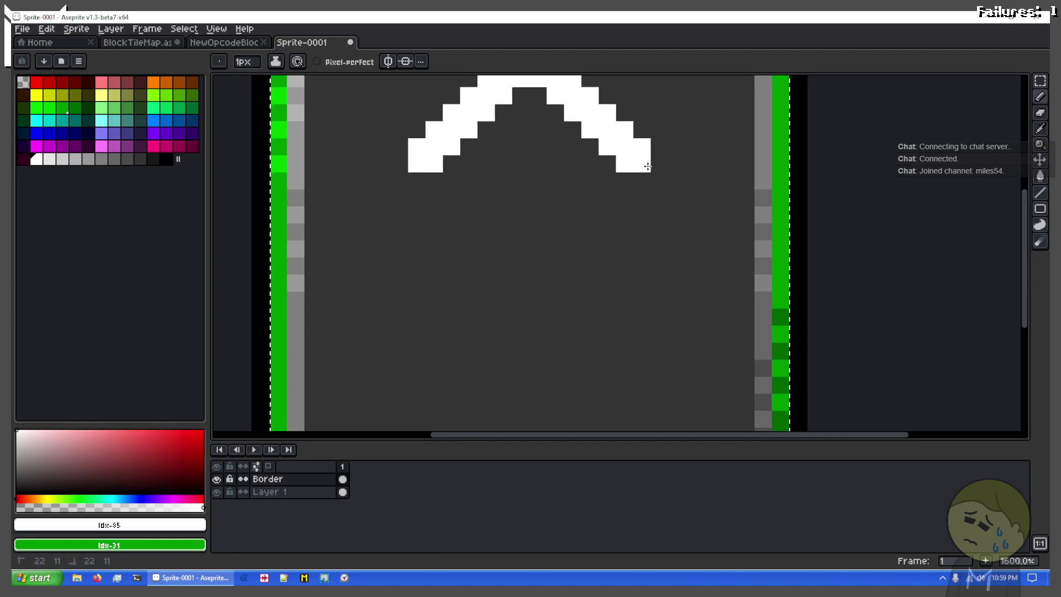
Draw 2 px wide white legs from both slopes down to pixel row 22 and join them with a 2 px thick crossbar, forming an A
scroll(619, 276, "down", 3)
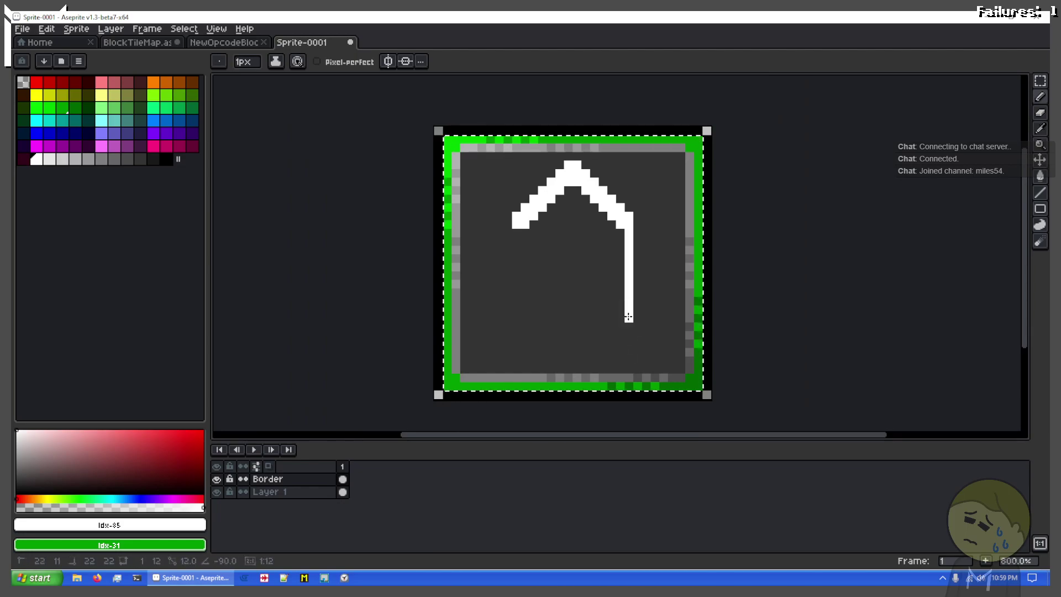
left_click_drag(621, 317, 617, 244)
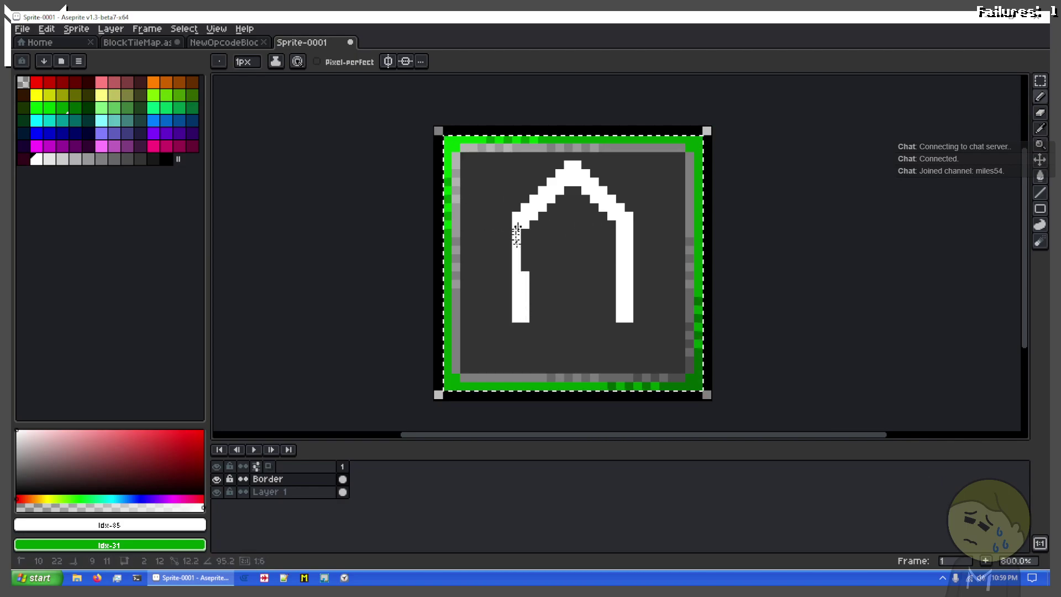
left_click_drag(522, 230, 603, 318)
key("Escape")
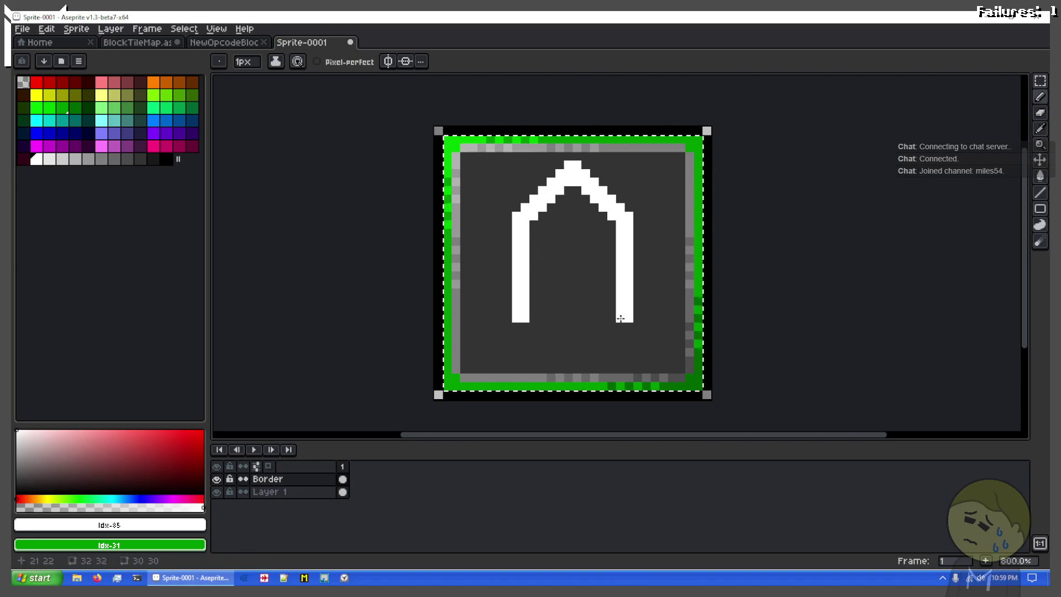
key("Escape")
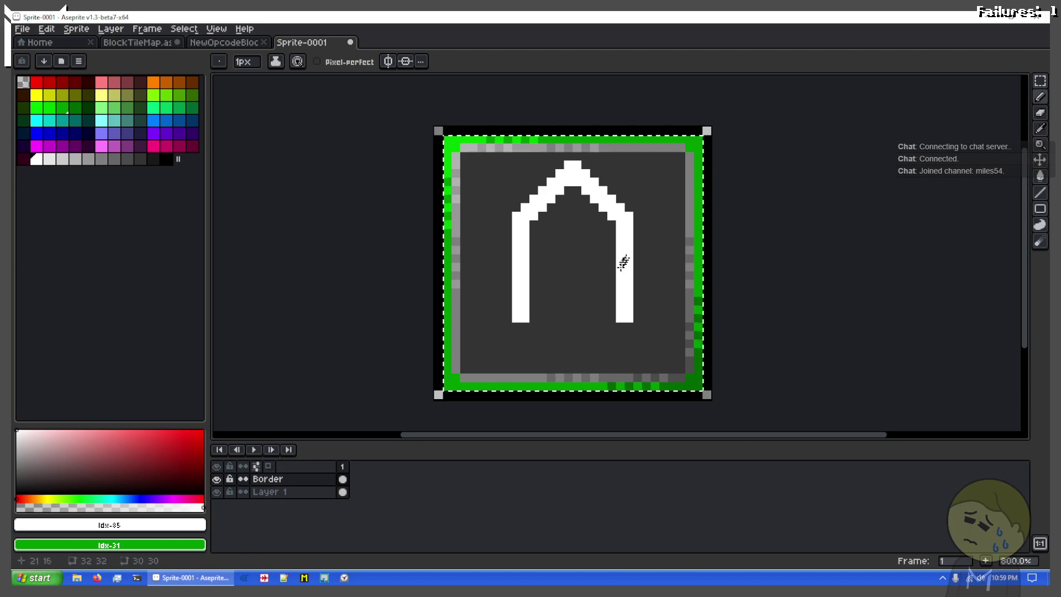
left_click_drag(623, 263, 595, 267)
left_click_drag(527, 263, 528, 262)
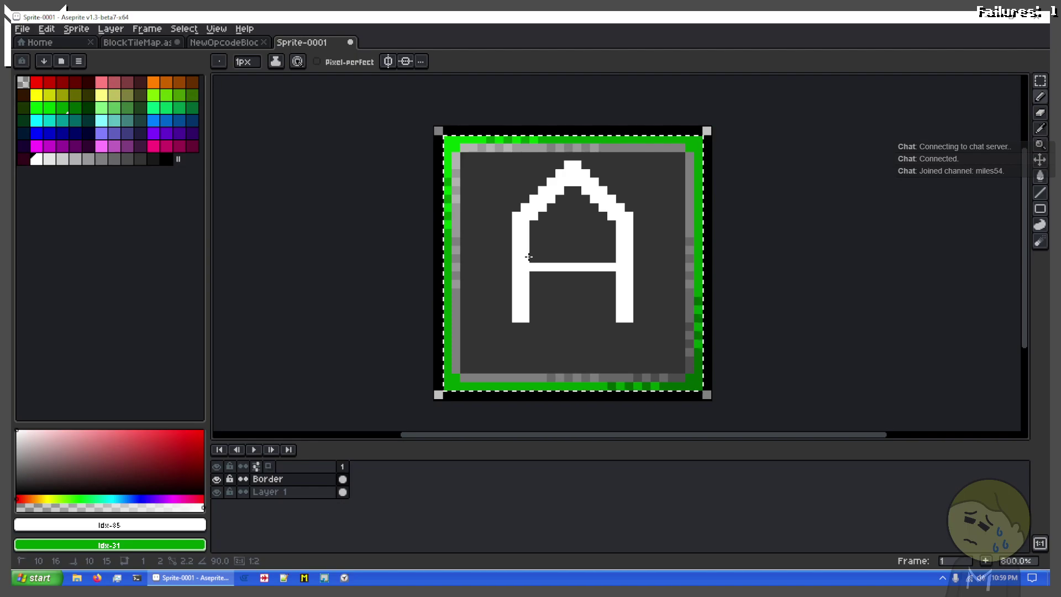
Pencil a white letter R, 4 px wide and 5 px tall, in the interior's lower-left corner, undoing the stray pixels
scroll(605, 264, "up", 5)
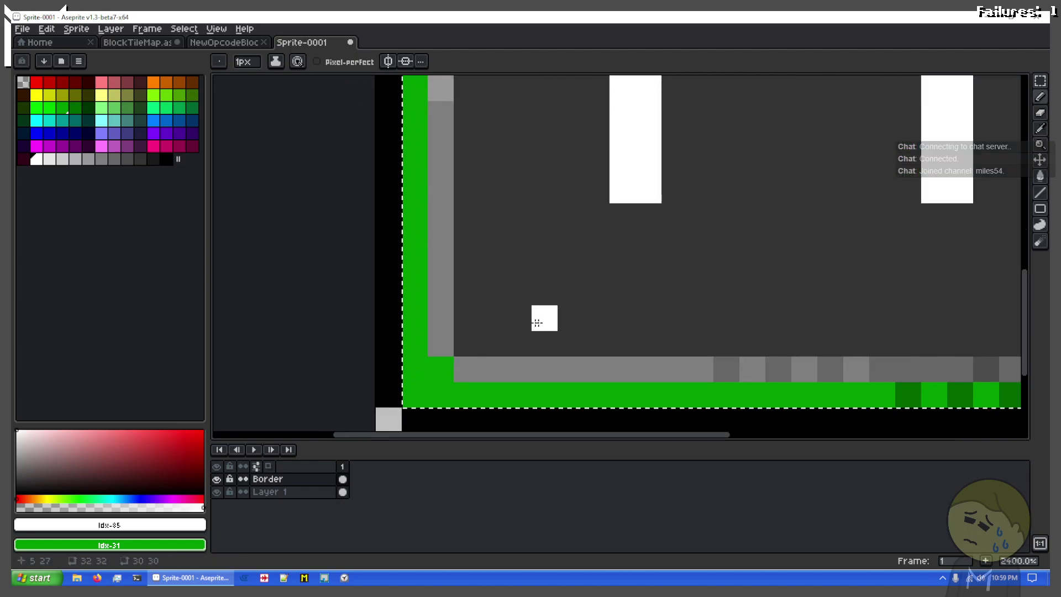
key("ctrl+z")
mouse_move(489, 325)
left_mouse_down()
mouse_move(496, 225)
mouse_move(535, 217)
left_mouse_up()
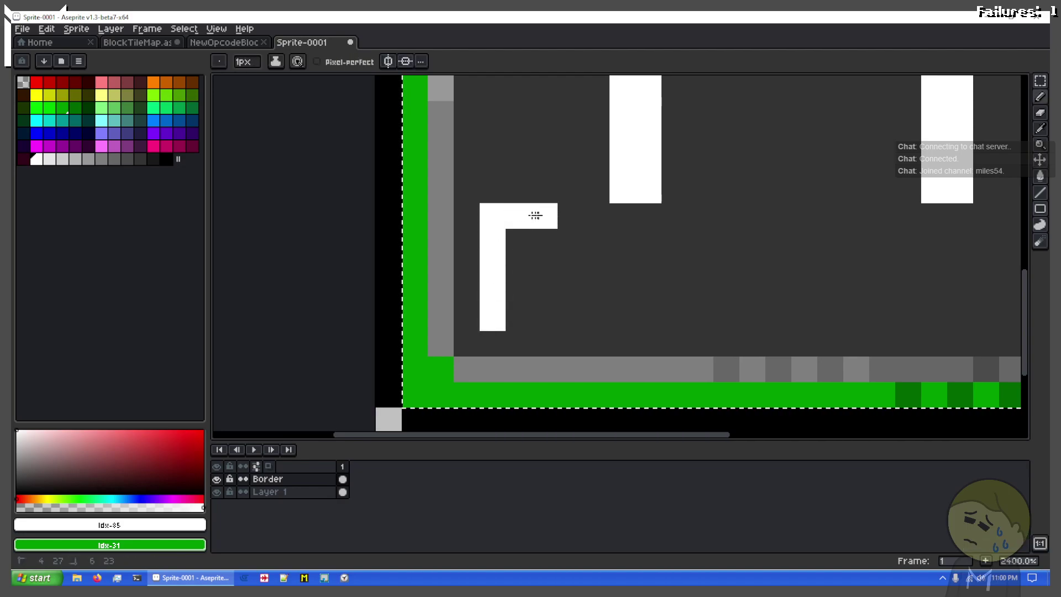
left_click(517, 289)
key("ctrl+z")
mouse_move(526, 266)
left_mouse_down()
mouse_move(565, 236)
mouse_move(571, 318)
left_mouse_up()
left_click(566, 238)
left_click(569, 295)
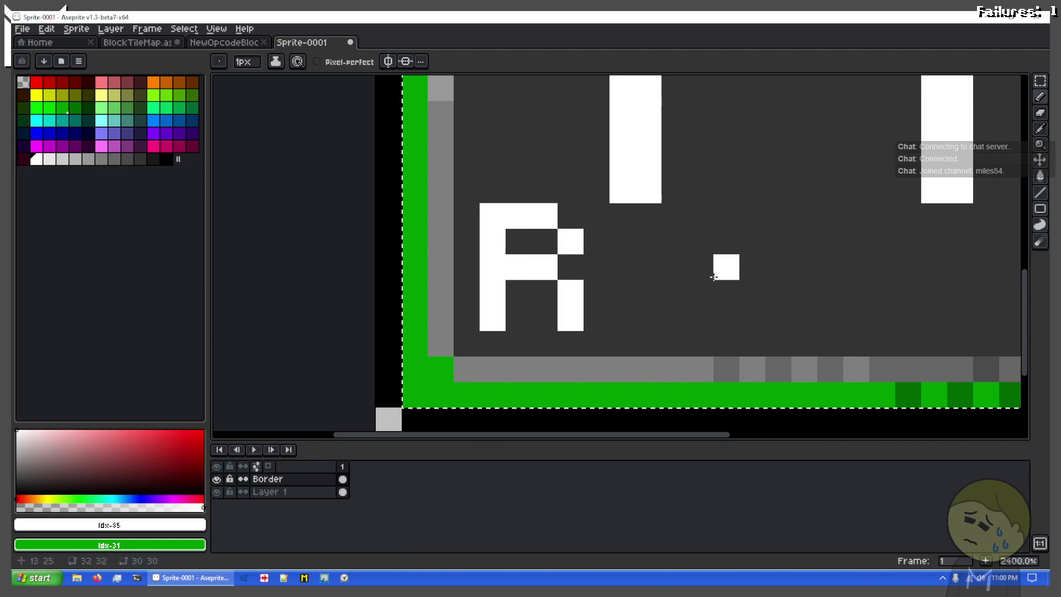
left_click_drag(703, 285, 549, 292)
key("ctrl+z")
Shorten both legs of the A by one pixel row, painting over their ends in dark grey Idx-93
key("x")
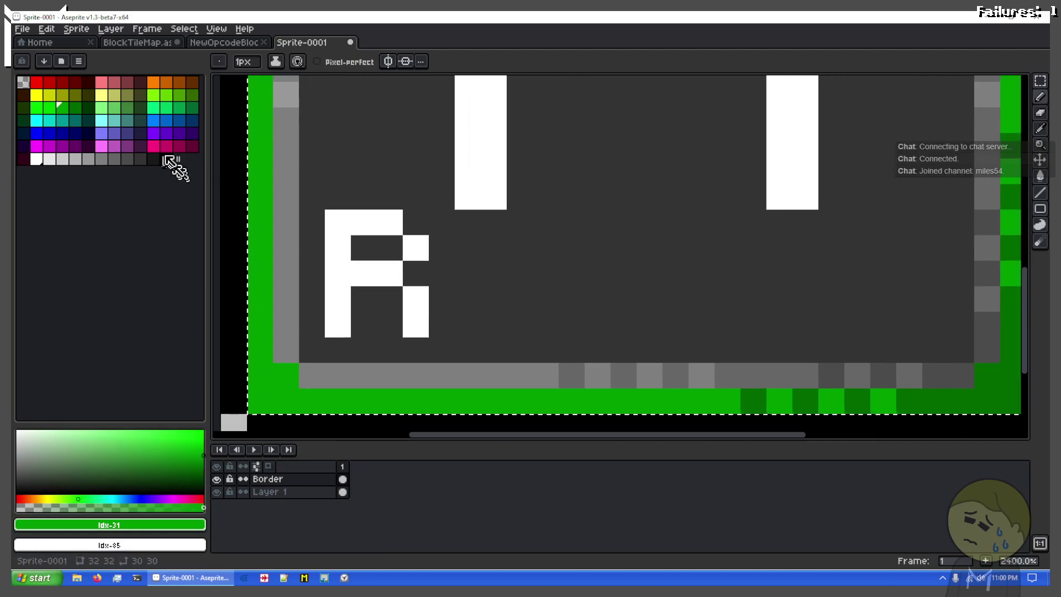
left_click(153, 159)
left_click(454, 200)
mouse_move(453, 201)
left_mouse_down()
mouse_move(512, 196)
mouse_move(463, 186)
mouse_move(807, 202)
left_mouse_up()
key("ctrl+z")
left_click(141, 160)
left_click(467, 188)
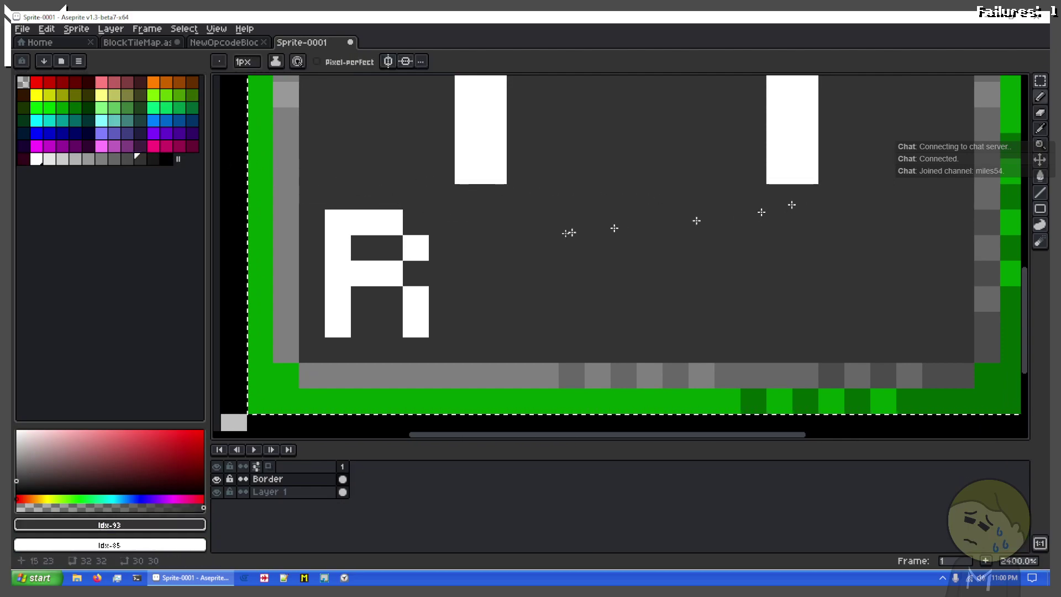
Pencil the white letters E and G, each 5 px tall, after the R to spell REG
key("x")
mouse_move(472, 225)
left_mouse_down()
mouse_move(462, 319)
mouse_move(539, 327)
left_mouse_up()
left_click_drag(499, 222, 547, 222)
left_click_drag(492, 268, 577, 263)
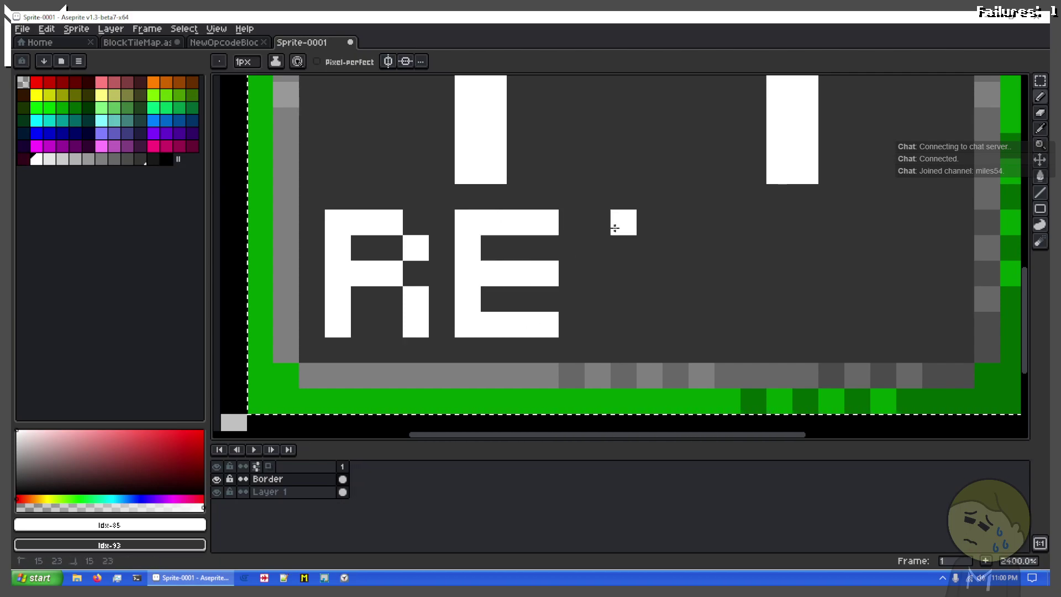
left_click_drag(655, 226, 677, 222)
mouse_move(597, 246)
left_mouse_down()
mouse_move(596, 291)
mouse_move(628, 324)
mouse_move(682, 325)
mouse_move(685, 269)
left_mouse_up()
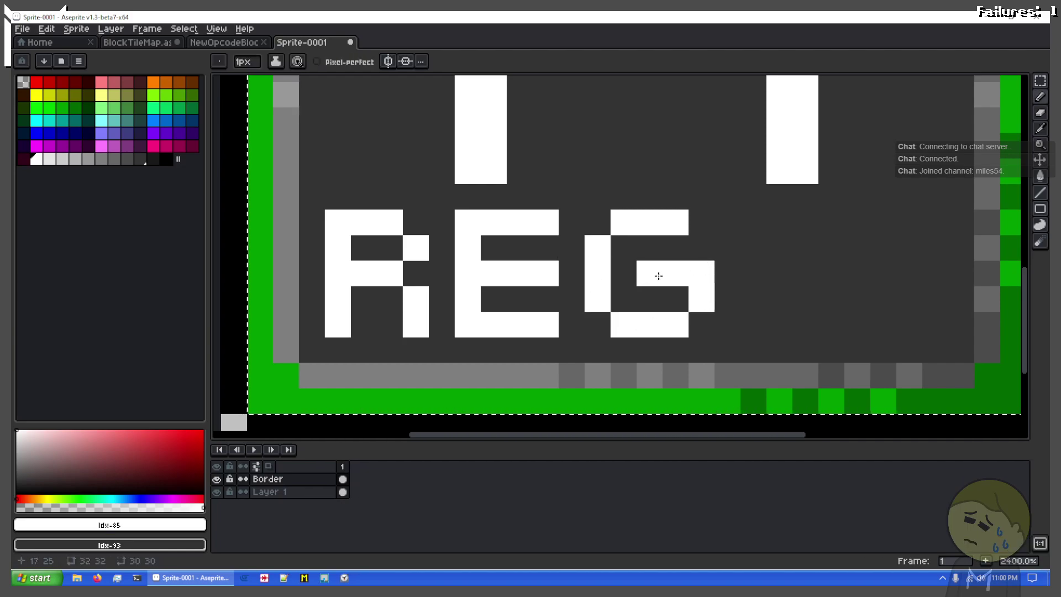
Try shifting a pasted copy of the REG text two pixels to the right on the Border layer, and undo it
scroll(868, 322, "down", 2)
left_click_drag(772, 263, 590, 272)
scroll(614, 265, "down", 1)
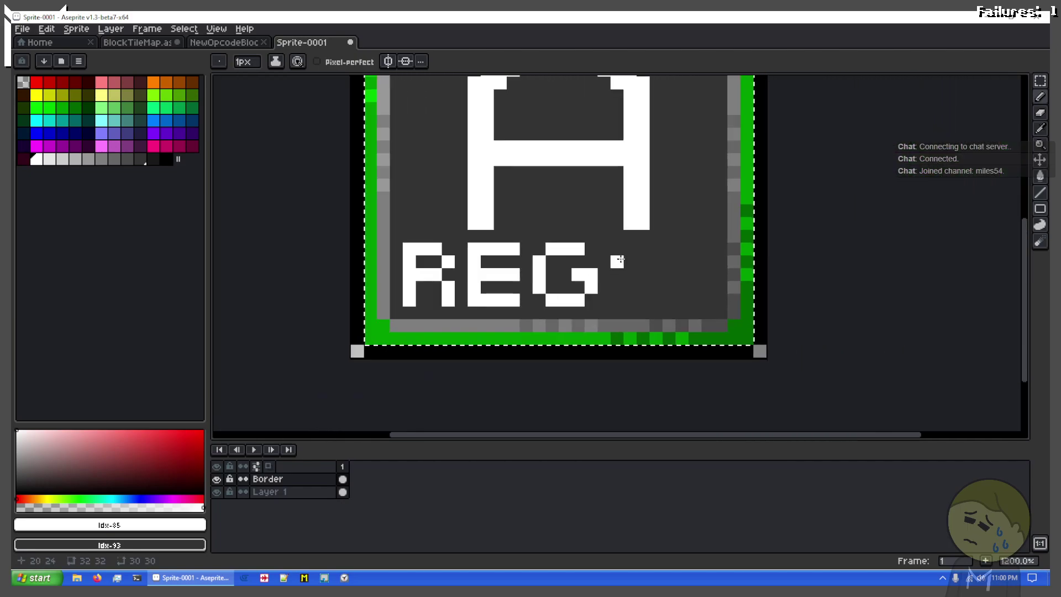
scroll(635, 268, "down", 1)
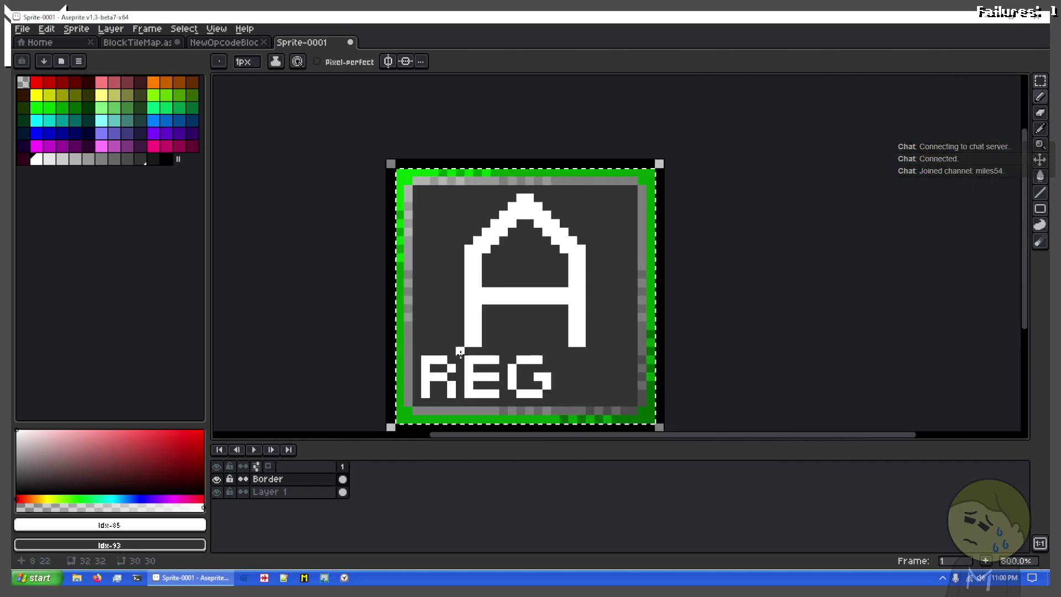
scroll(459, 352, "up", 1)
left_click_drag(486, 343, 475, 267)
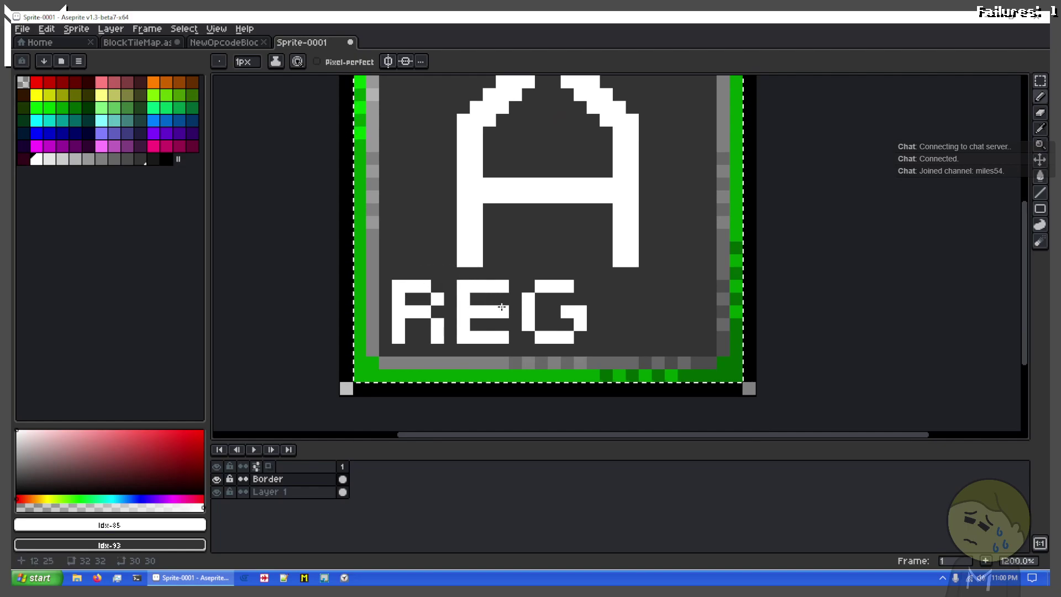
key("ctrl+d")
key("m")
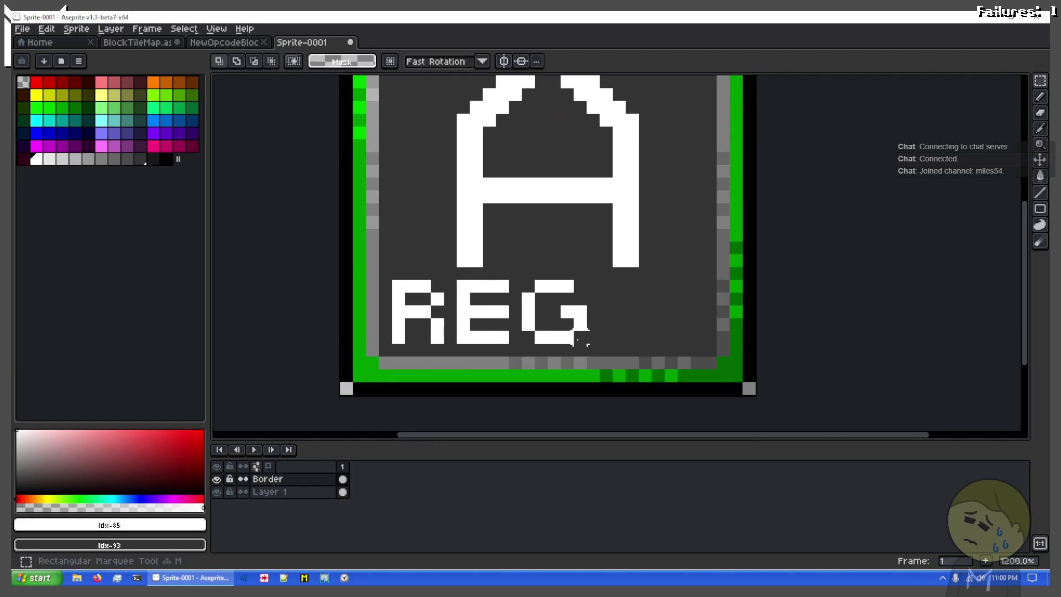
left_click_drag(579, 340, 352, 280)
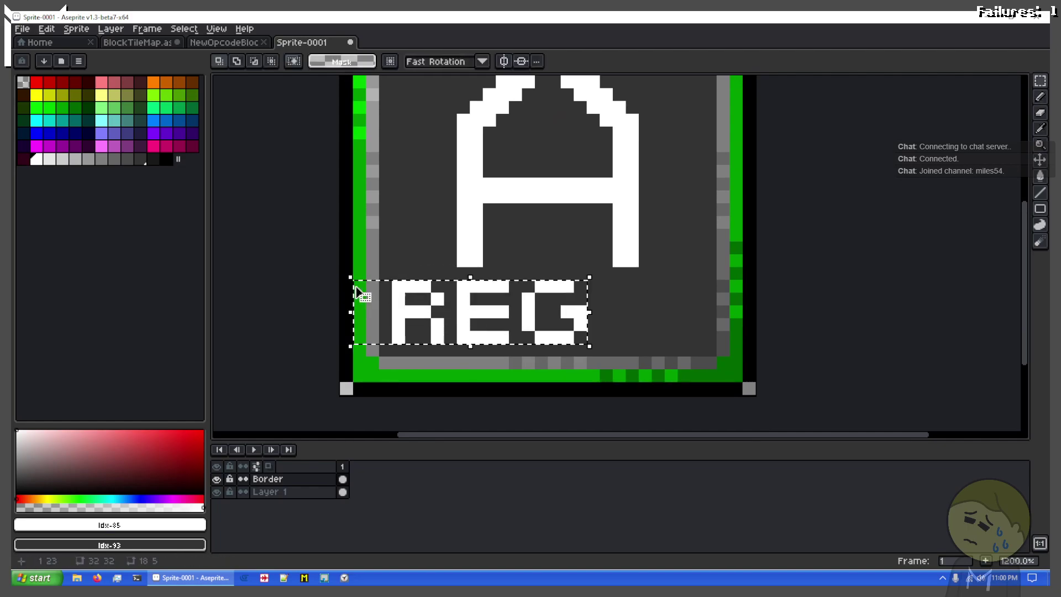
key("ctrl+c")
key("ctrl+v")
key("Right")
key("Right")
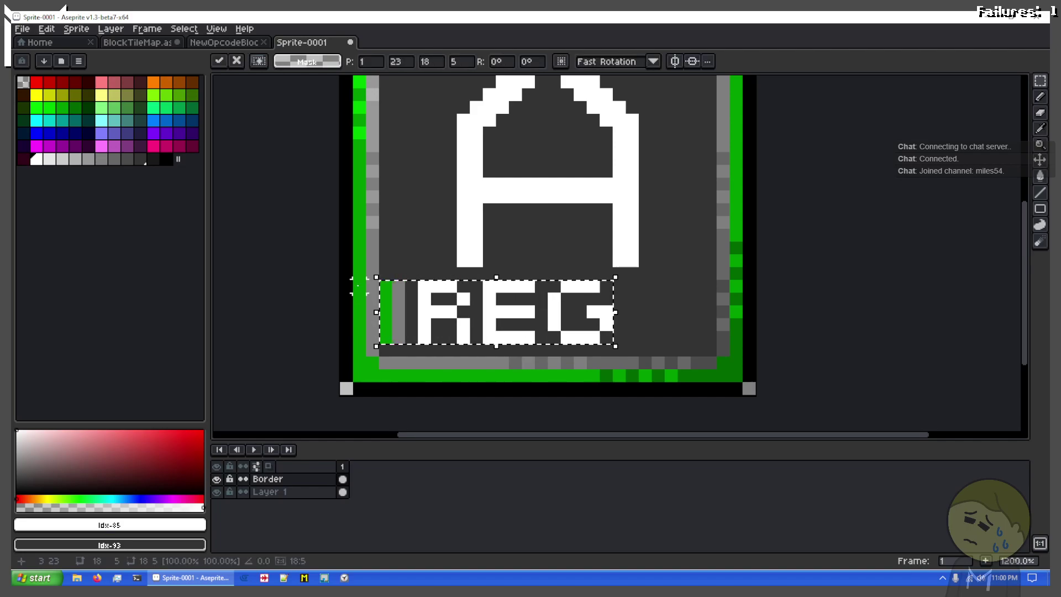
key("ctrl+z")
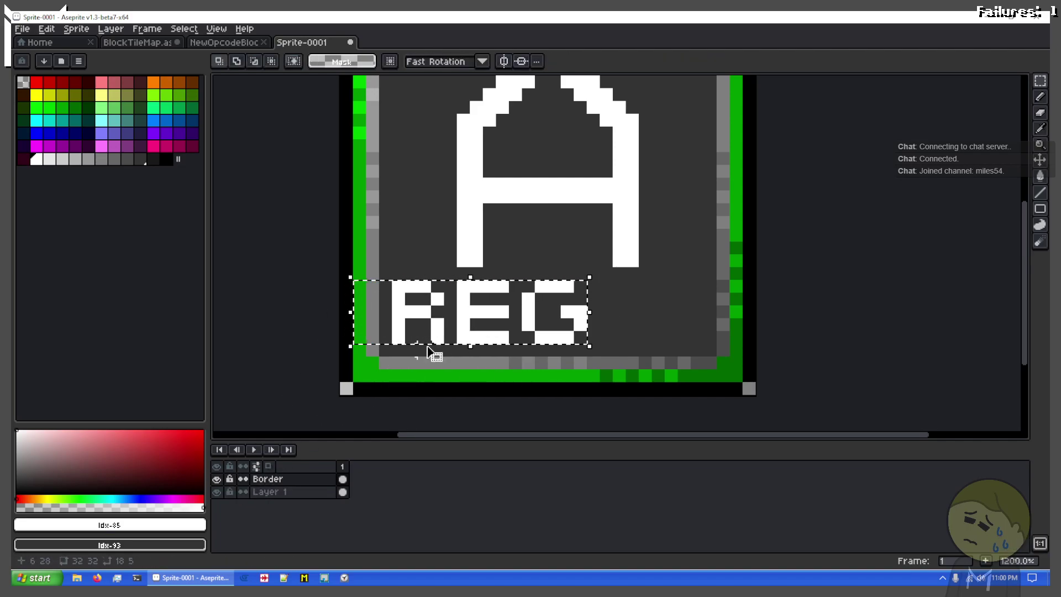
Cut the 26 x 26 px interior with the A and REG lettering out of the Border layer
left_click(398, 356)
left_click(217, 479)
left_click(216, 479)
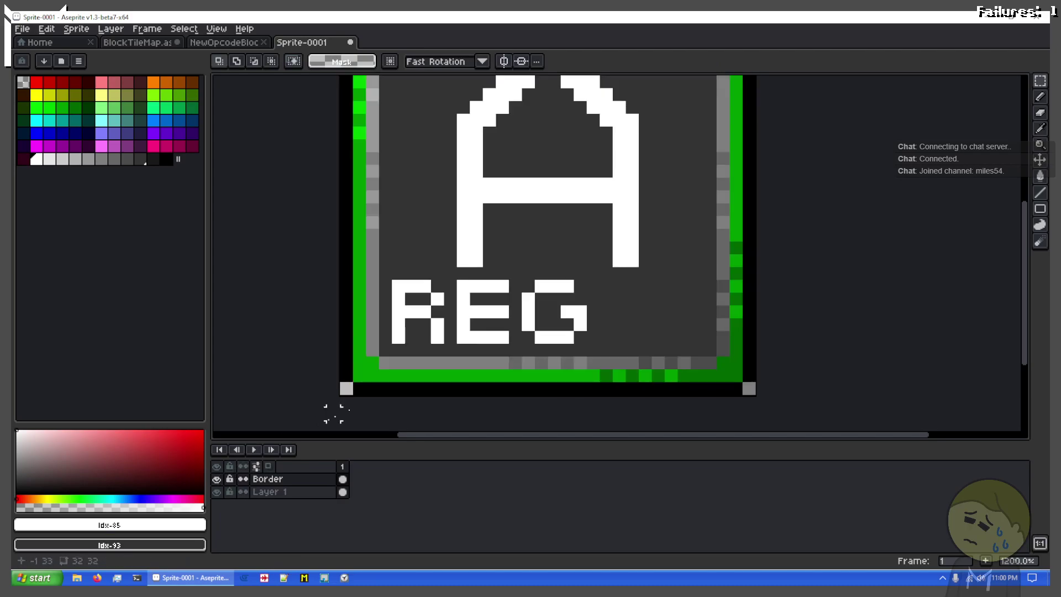
left_click_drag(385, 350, 711, 122)
key("Delete")
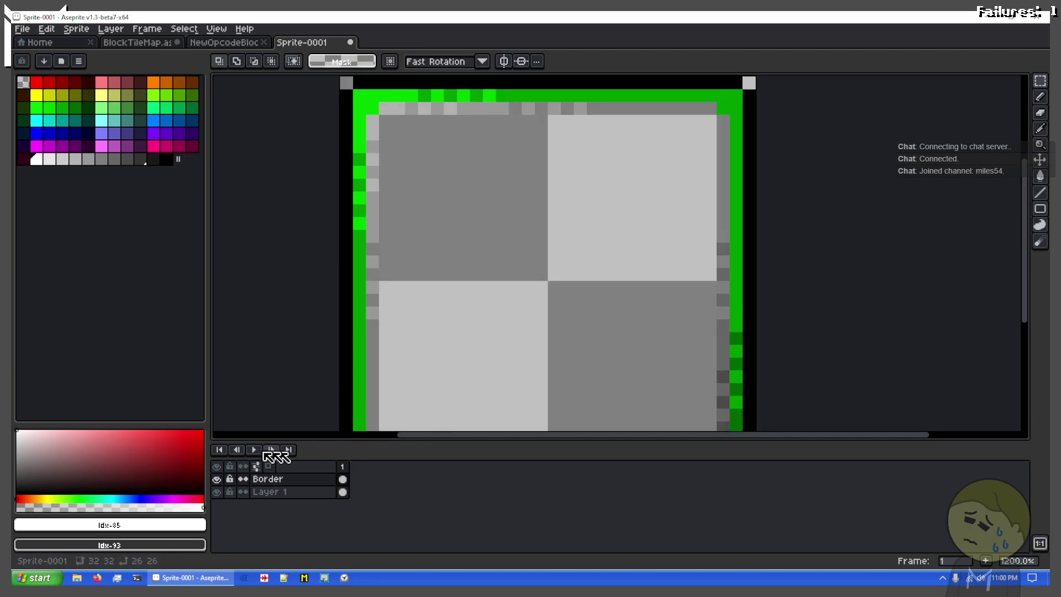
Hide the Border layer, show Layer 1 and paste the cut A and REG artwork into its cel
left_click(218, 483)
left_click(217, 491)
left_click(341, 492)
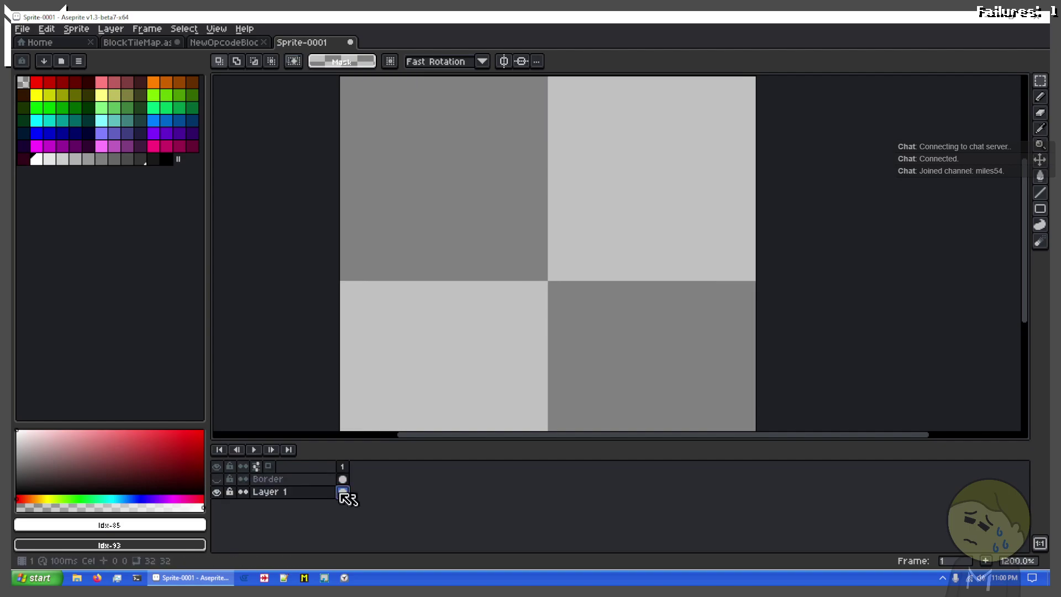
key("ctrl+v")
scroll(584, 325, "down", 2)
scroll(528, 300, "up", 1)
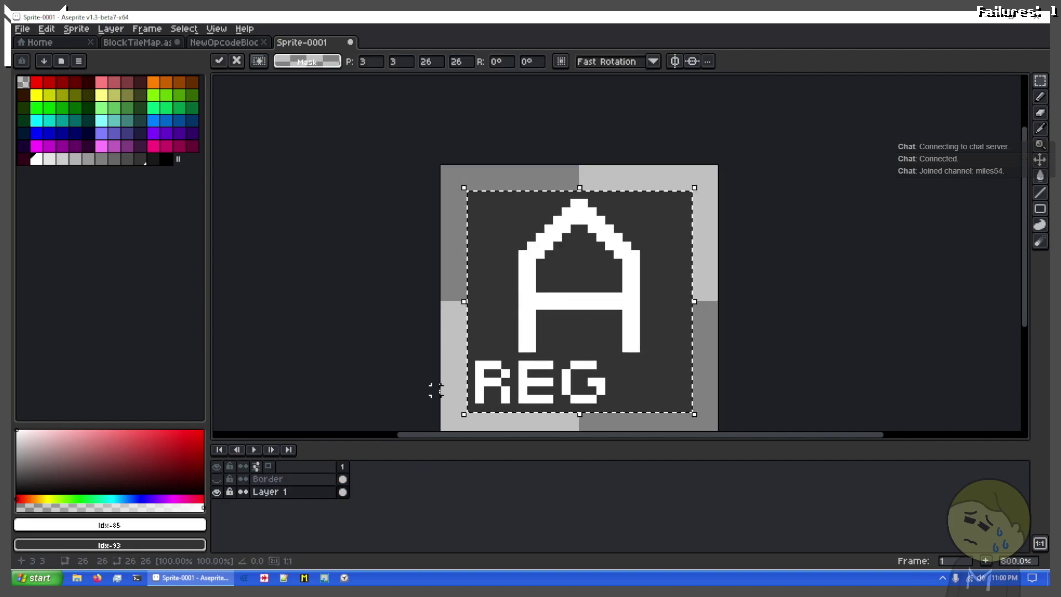
left_click(455, 424)
scroll(486, 387, "down", 1)
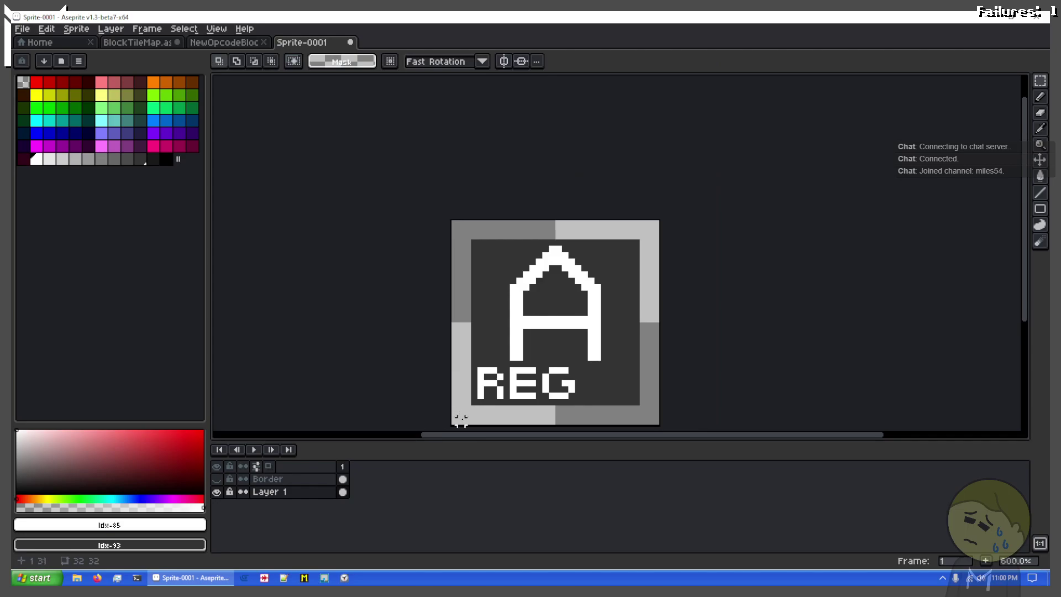
Fill the empty margin around the artwork within a 30 x 30 px selection on Layer 1 with dark grey Idx-93, and show the Border layer
left_click_drag(461, 415, 656, 224)
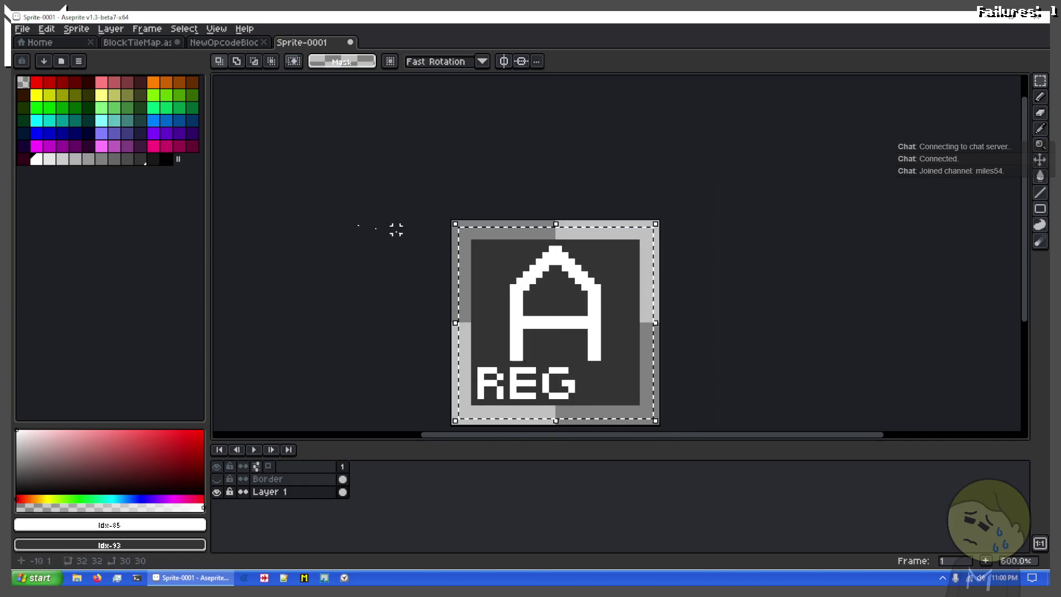
key("g")
left_click(521, 242)
key("x")
left_click(526, 238)
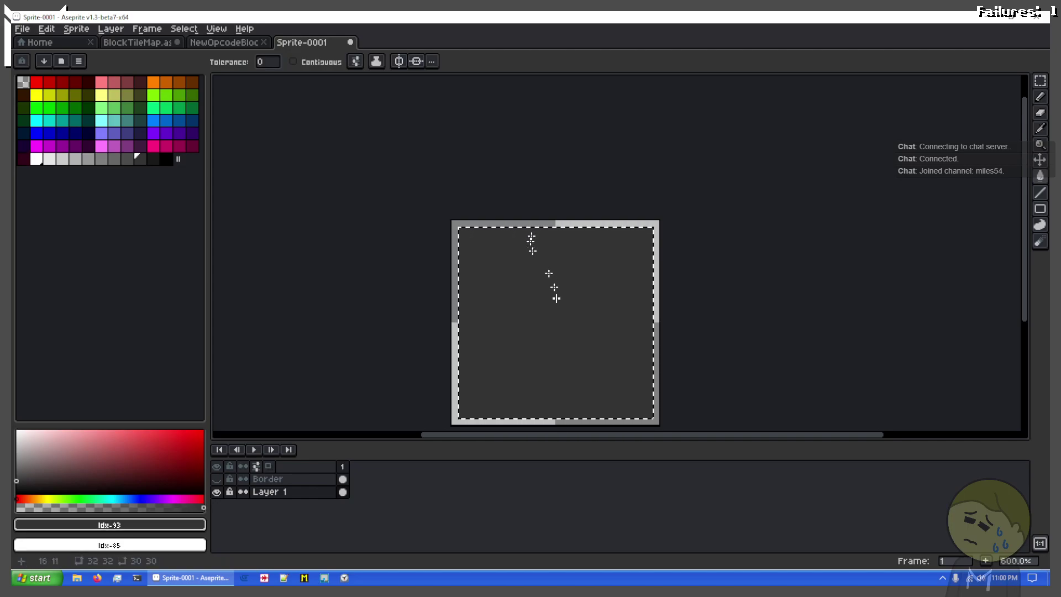
key("ctrl+z")
key("ctrl+z")
left_click(531, 232)
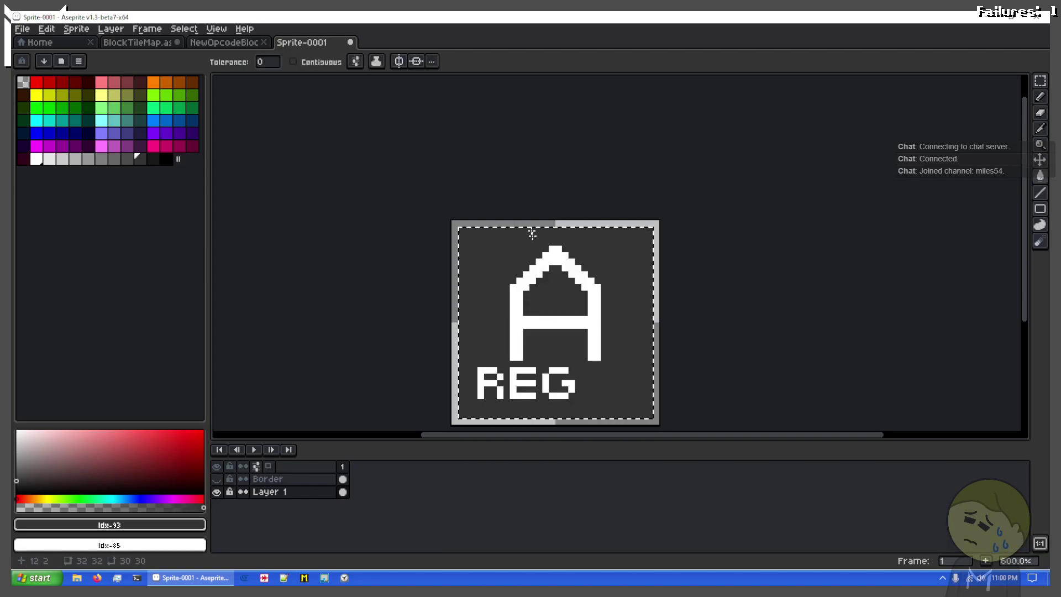
key("ctrl+d")
left_click(217, 479)
Move the REG text on Layer 1 five pixels to the right beneath the A
scroll(564, 382, "up", 4)
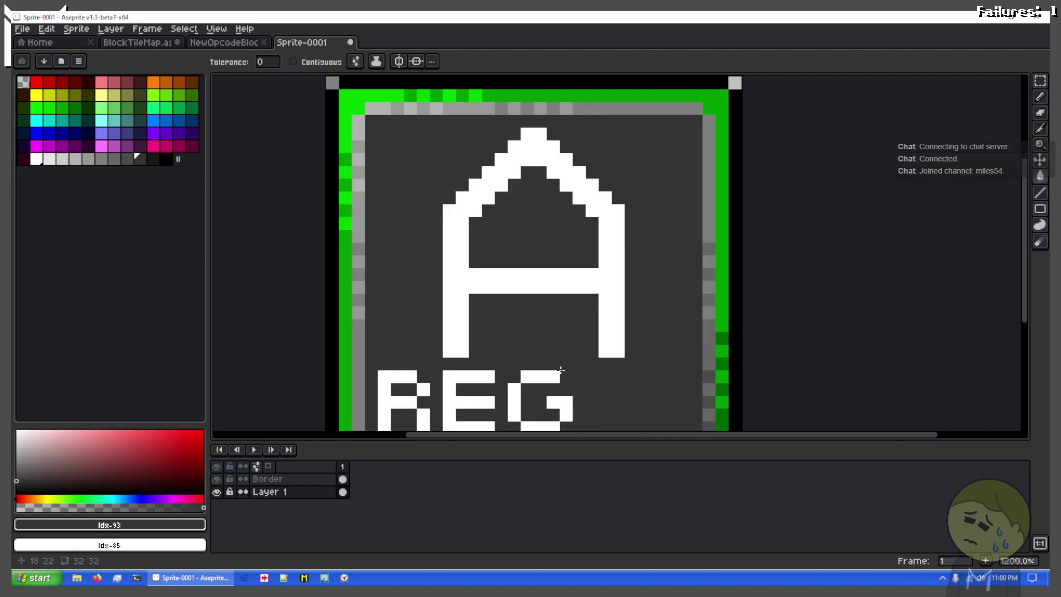
left_click_drag(588, 380, 743, 194)
key("m")
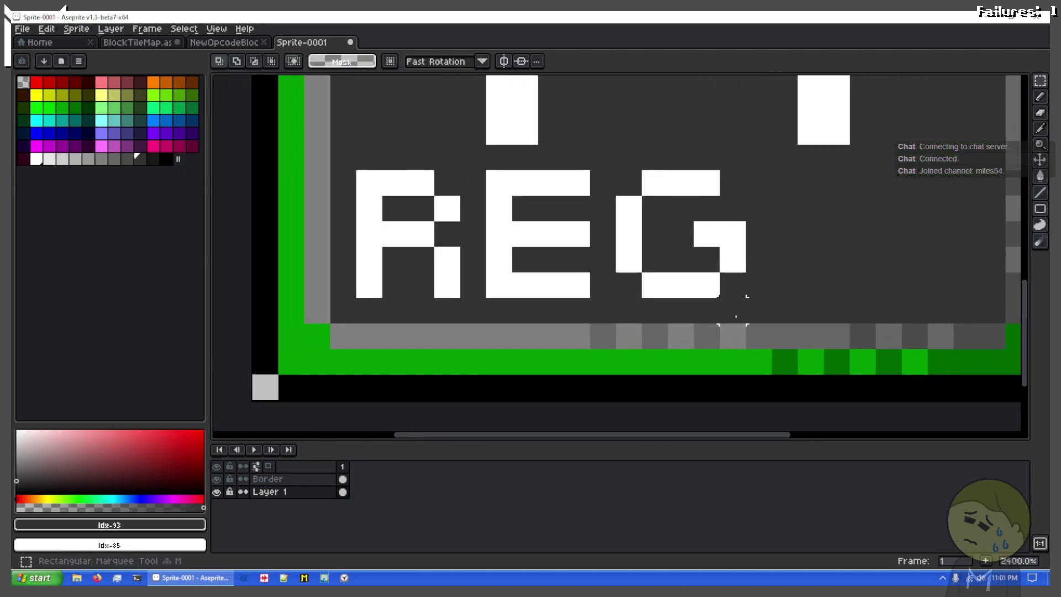
left_click_drag(748, 300, 276, 167)
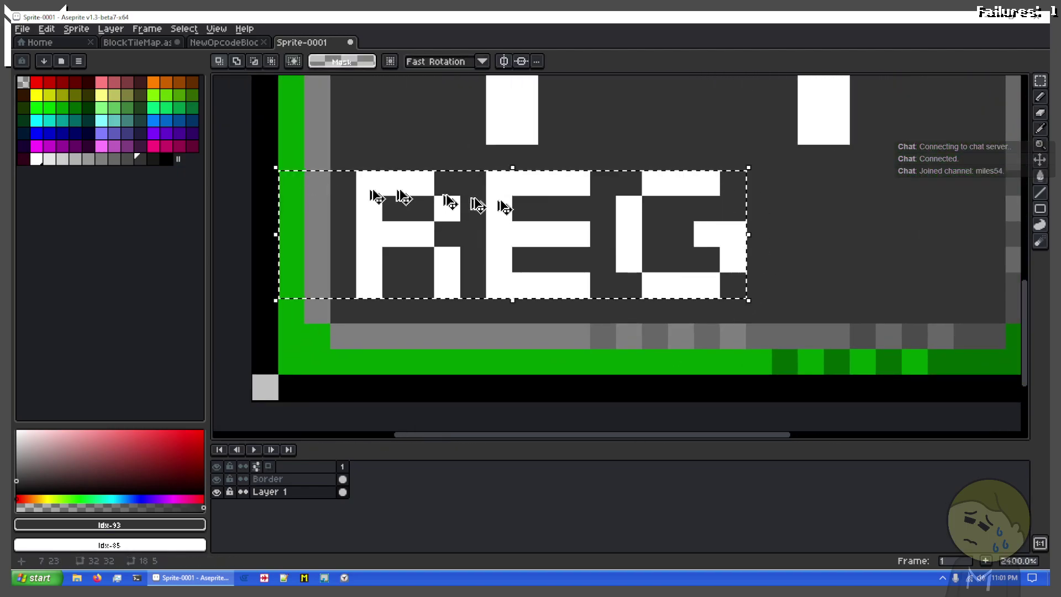
key("Right")
key("Right")
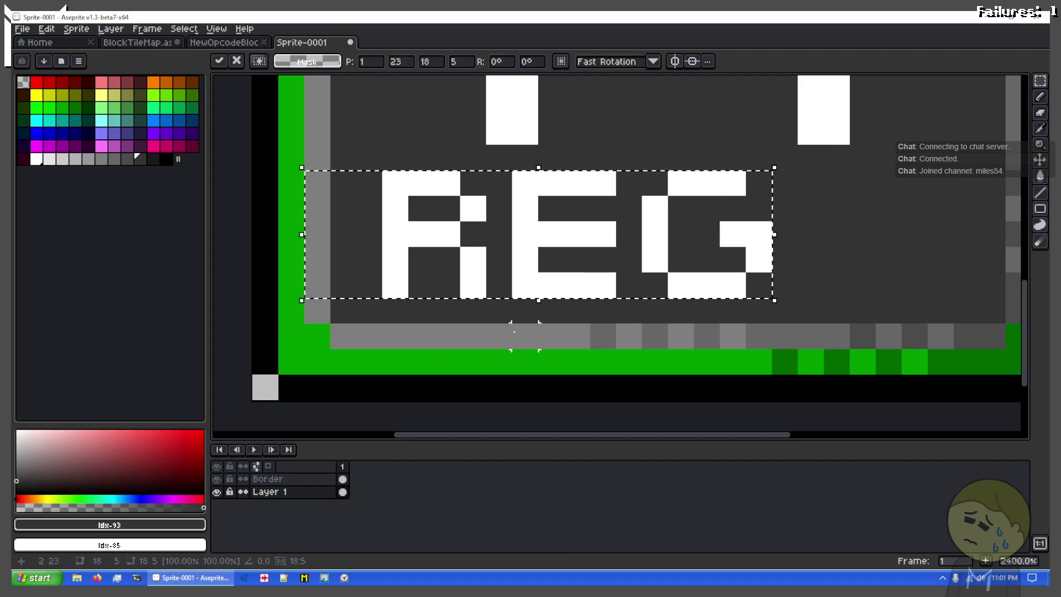
key("Return")
key("Right")
key("Right")
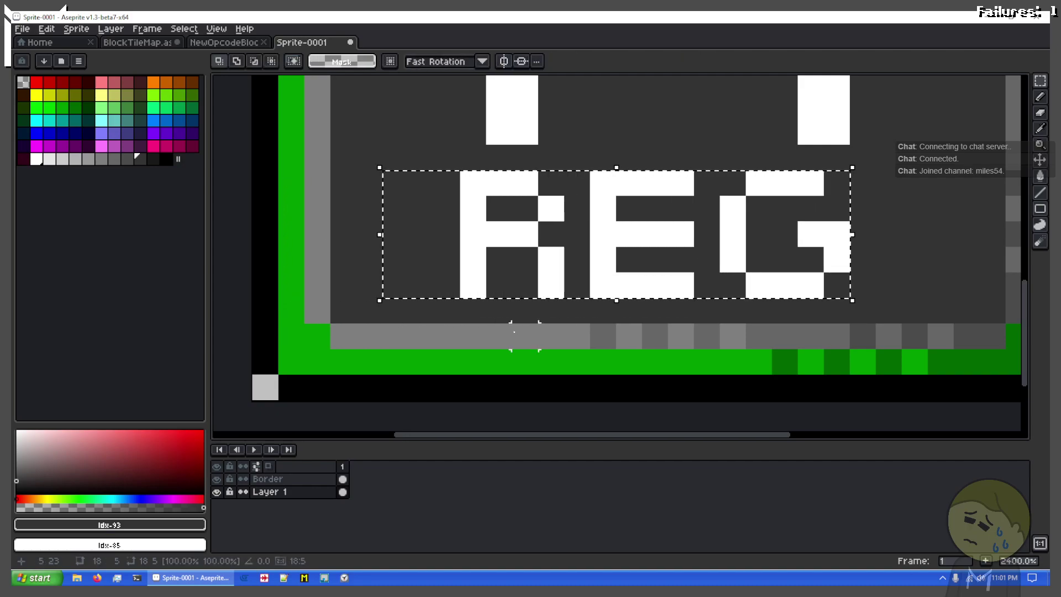
key("Return")
key("Right")
key("Right")
key("Left")
key("Left")
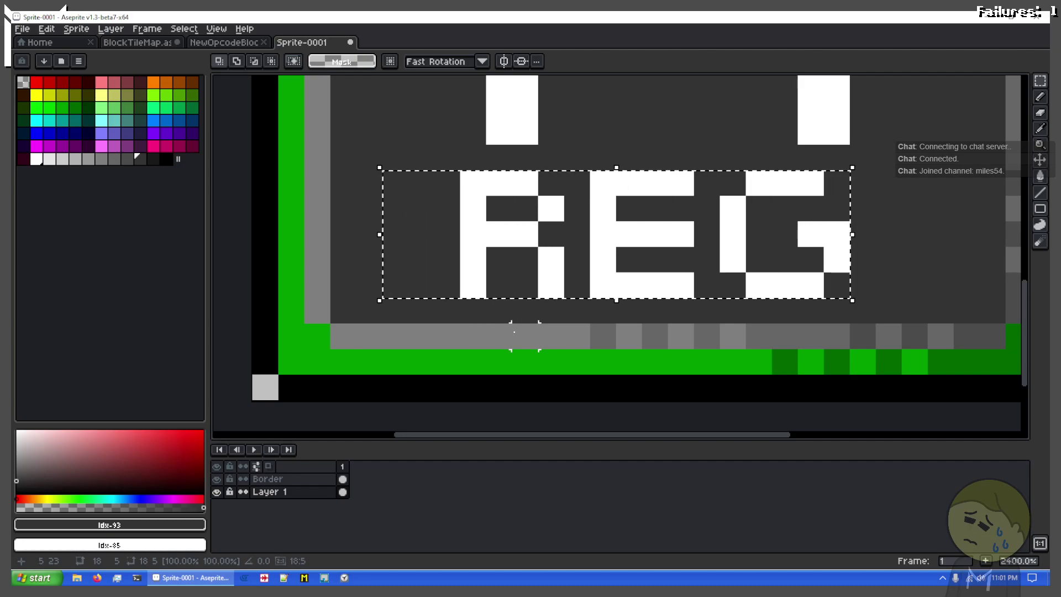
key("Right")
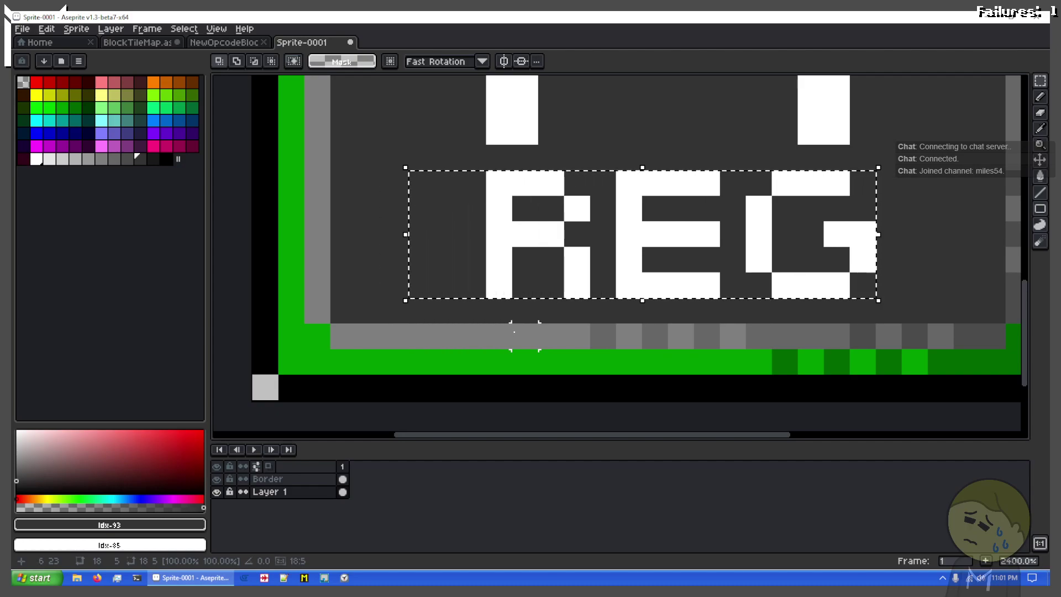
key("ctrl+d")
scroll(487, 232, "down", 3)
scroll(608, 233, "up", 3)
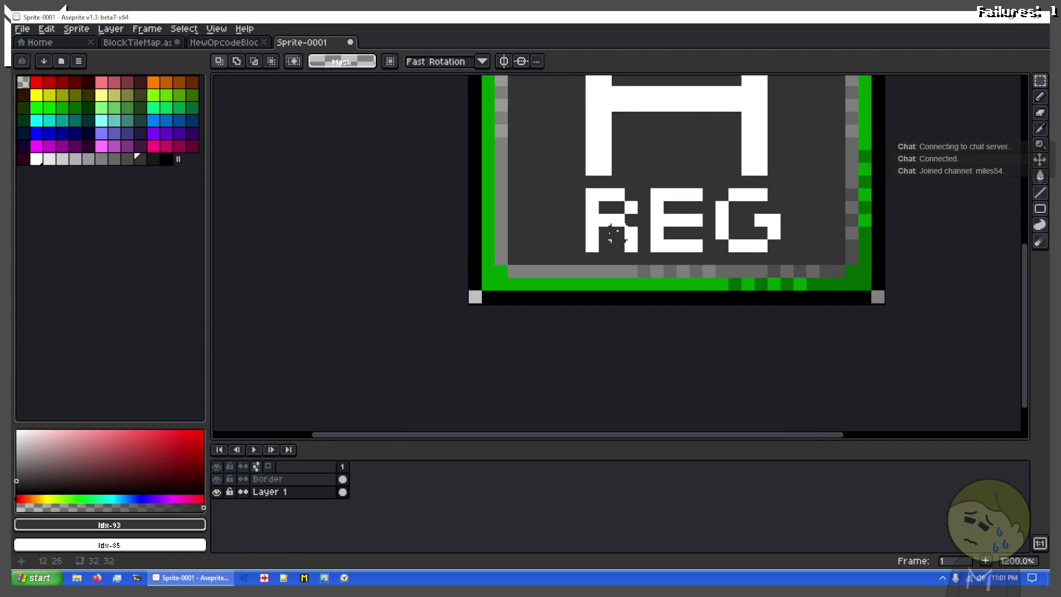
Narrow the letter E of REG by one pixel, painting over its right column with dark grey Idx-93
key("b")
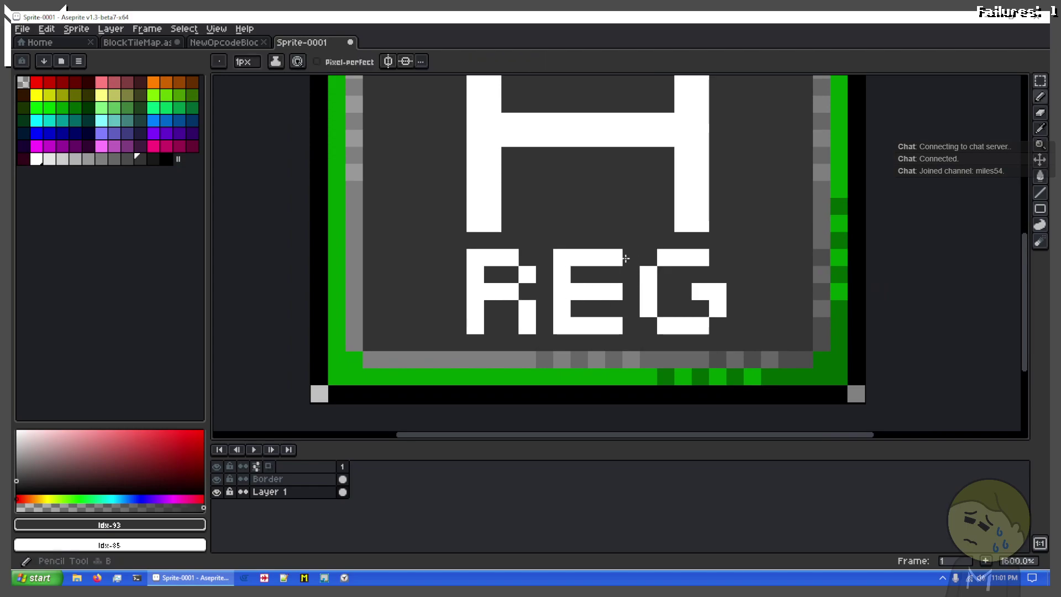
left_click(611, 325)
key("x")
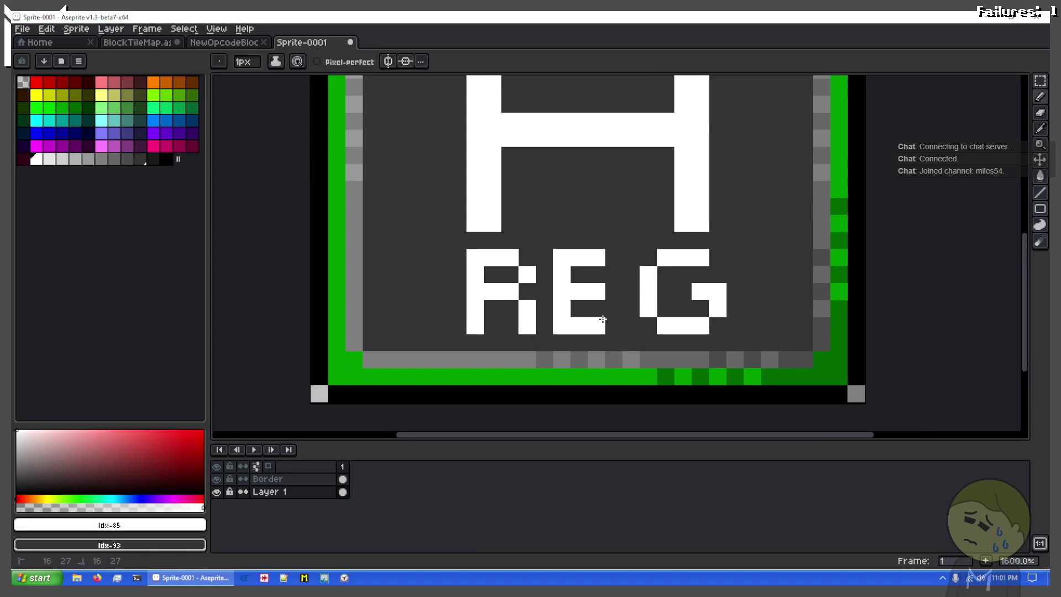
Move the G of REG one pixel left to close the gap beside the narrowed E
key("m")
left_click_drag(639, 247, 690, 303)
key("ctrl+d")
scroll(686, 309, "down", 2)
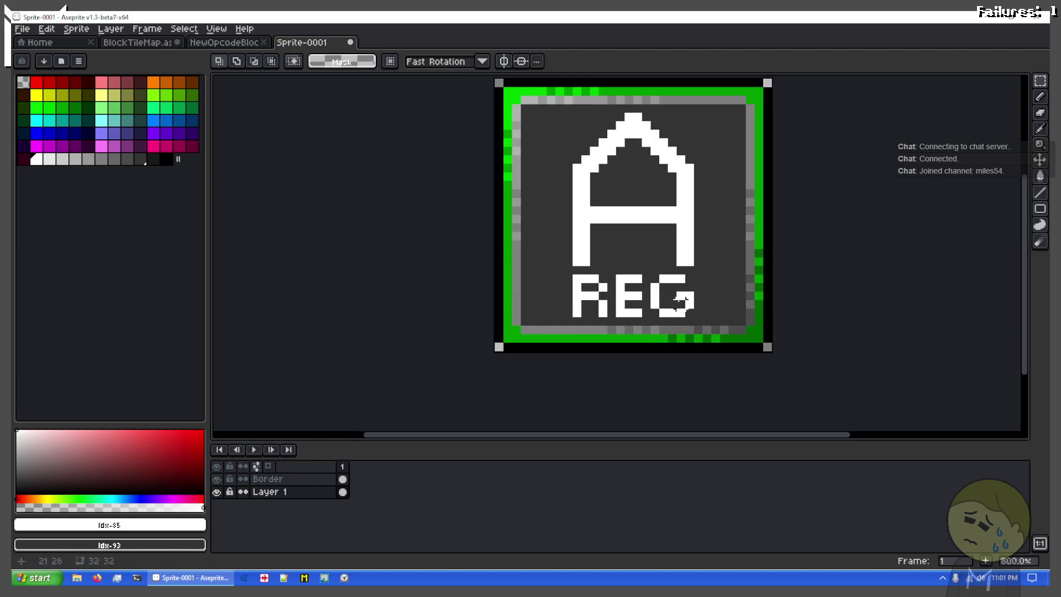
left_click_drag(663, 210, 596, 267)
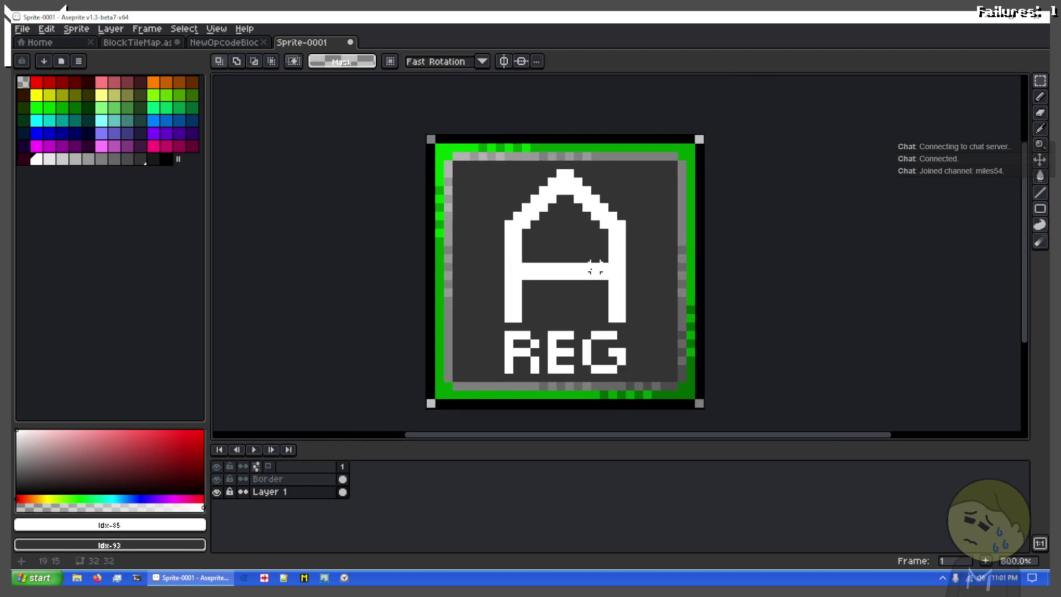
Try to place REG above the A by cutting the 16 x 5 px text, moving the A down and pasting REG over it
left_click_drag(513, 334, 631, 370)
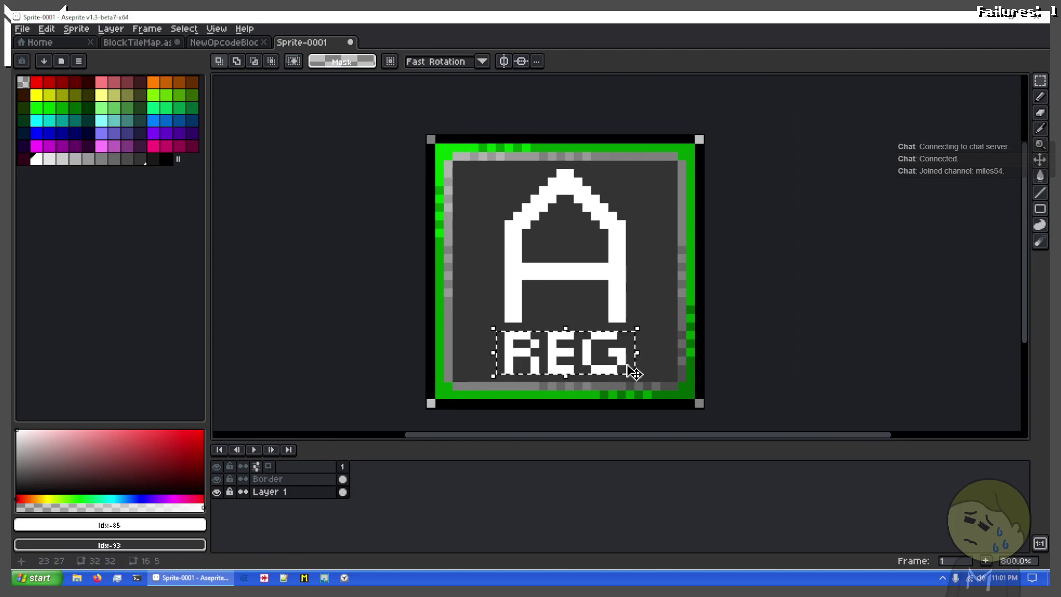
key("Delete")
left_click_drag(491, 326, 636, 167)
key("Down")
key("Down")
key("Down")
key("Down")
key("Down")
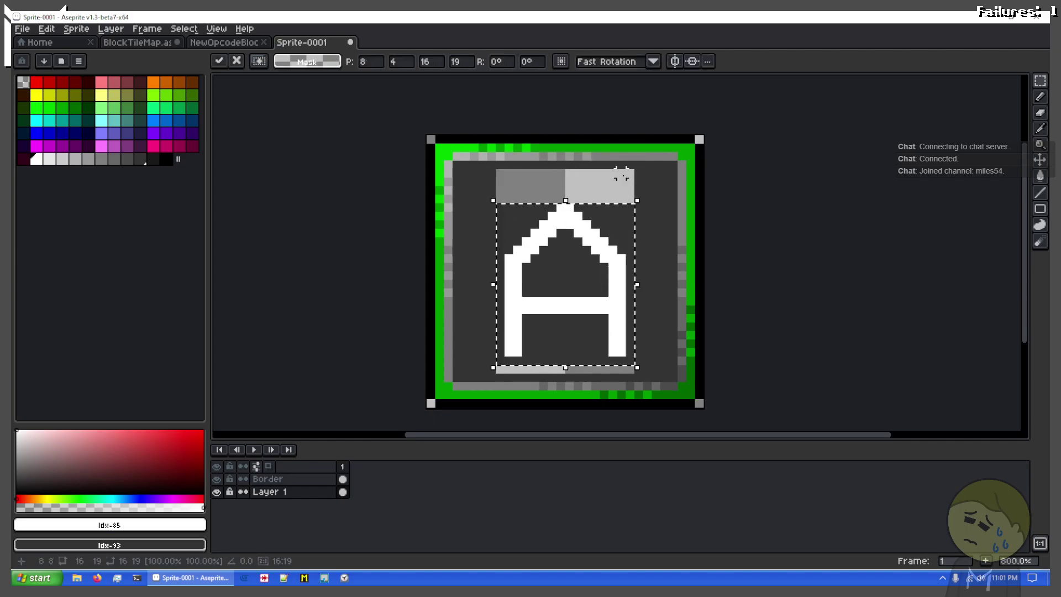
key("ctrl+v")
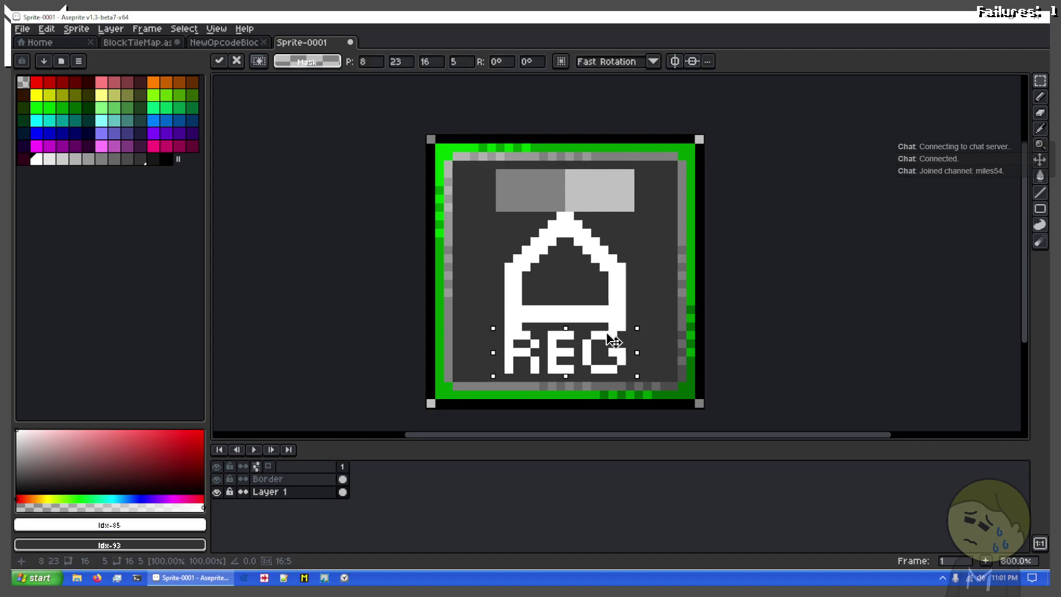
left_click_drag(614, 341, 612, 176)
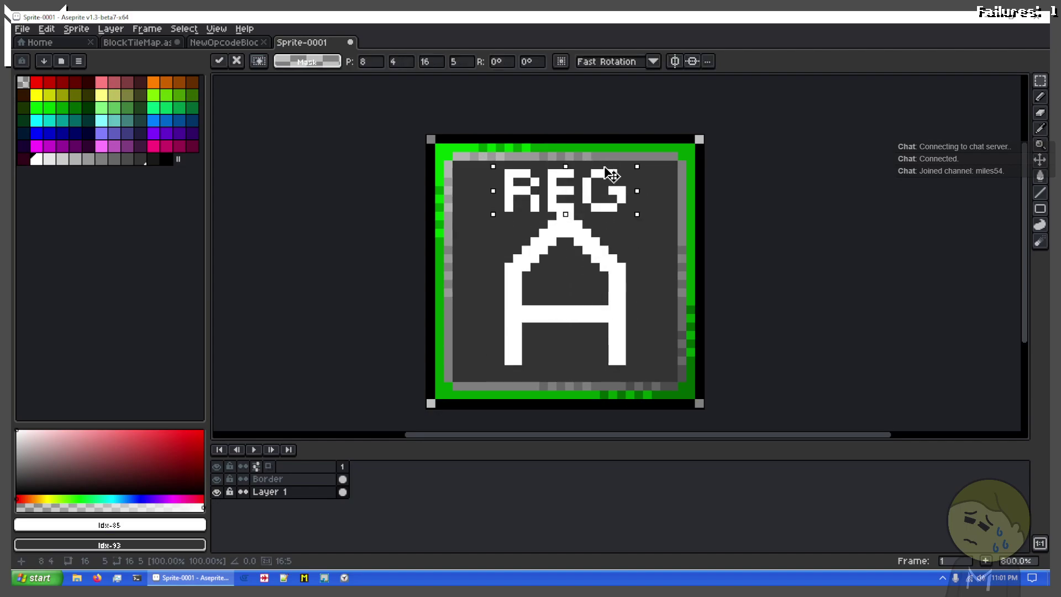
Undo the rearrangement of the A, restore REG beneath it and clear the selection
key("ctrl+z")
key("ctrl+z")
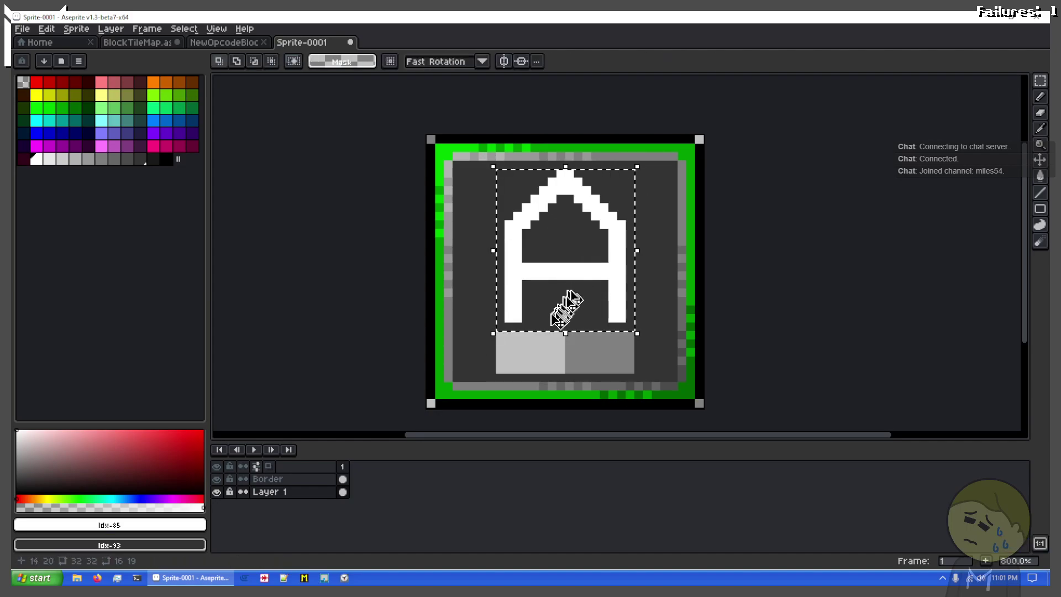
key("ctrl+z")
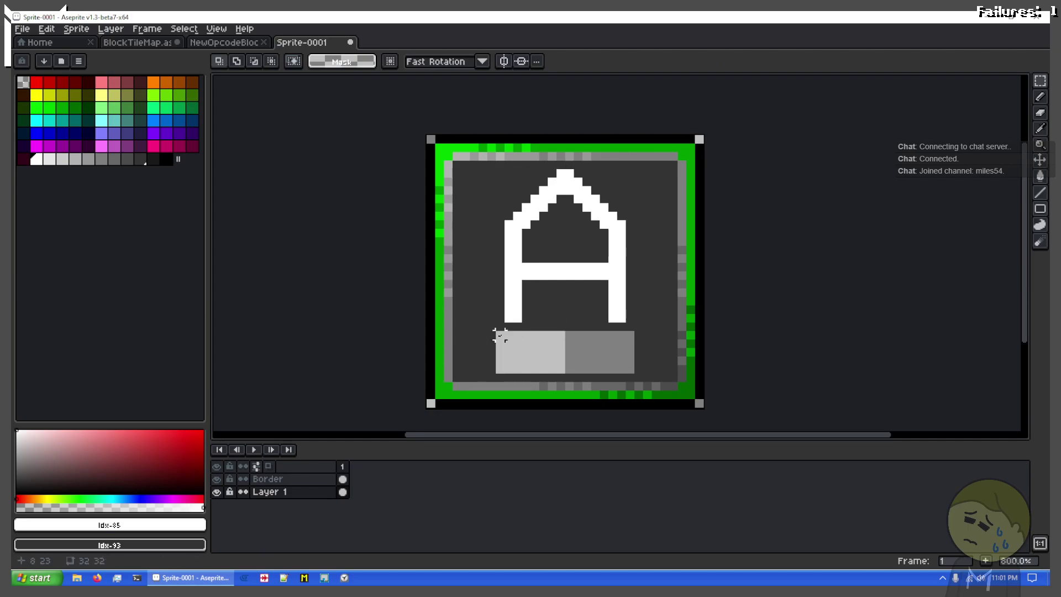
left_click_drag(500, 328, 638, 337)
left_click(585, 359)
key("ctrl+z")
left_click(534, 346)
key("ctrl+z")
key("ctrl+y")
key("ctrl+v")
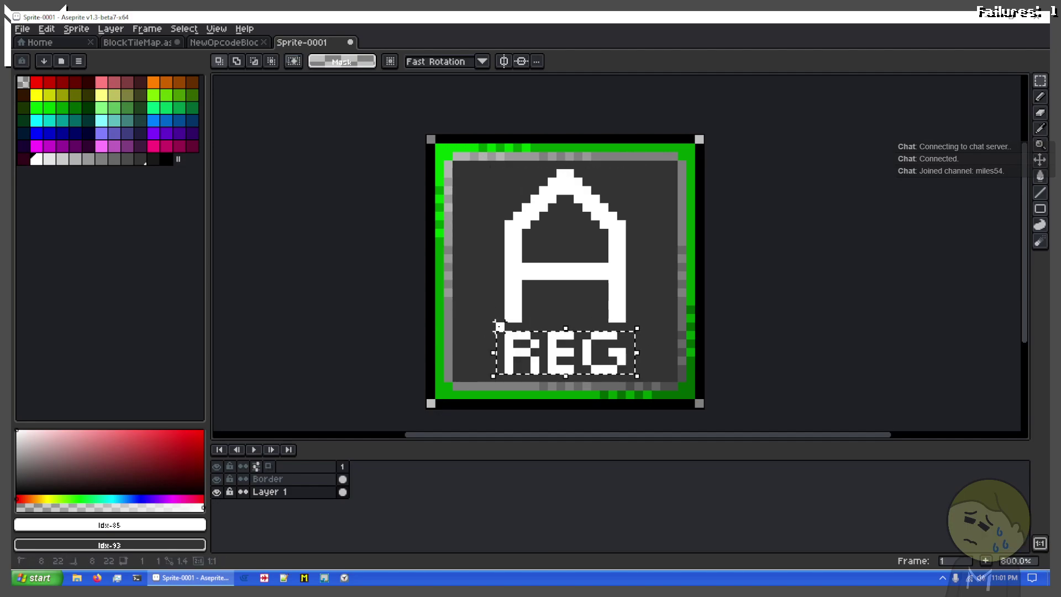
left_click_drag(500, 327, 631, 379)
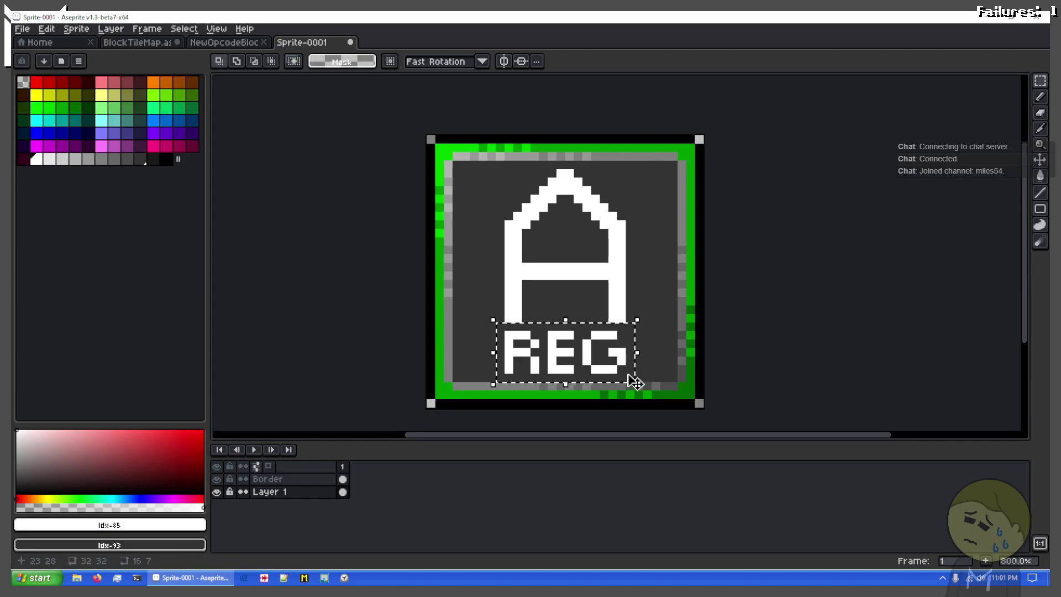
left_click(482, 344)
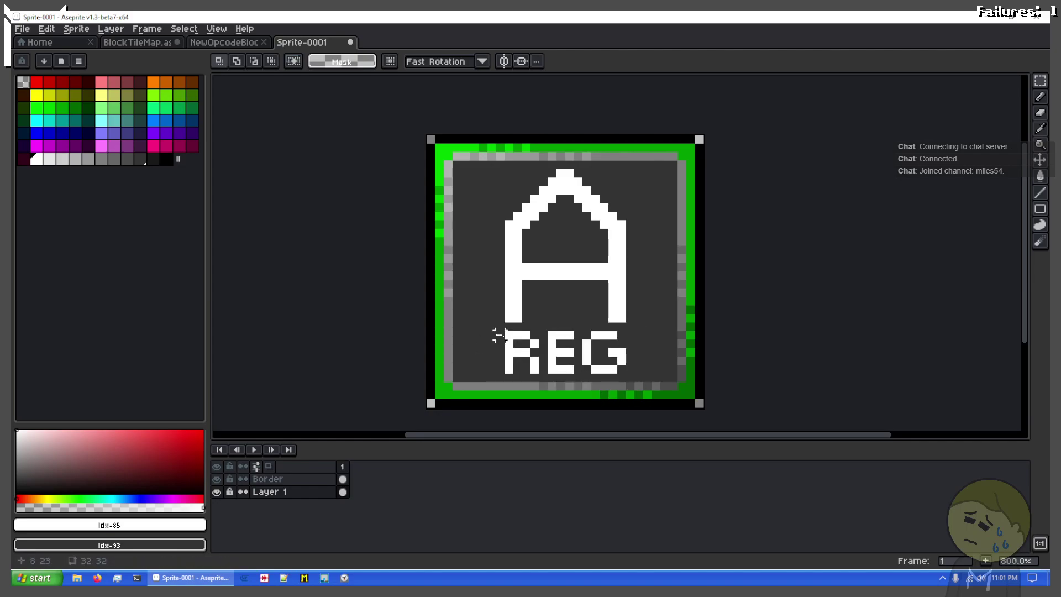
Cut the 16 x 6 px block containing REG and move the 16 x 19 px A block six pixels down
left_click_drag(499, 335, 635, 381)
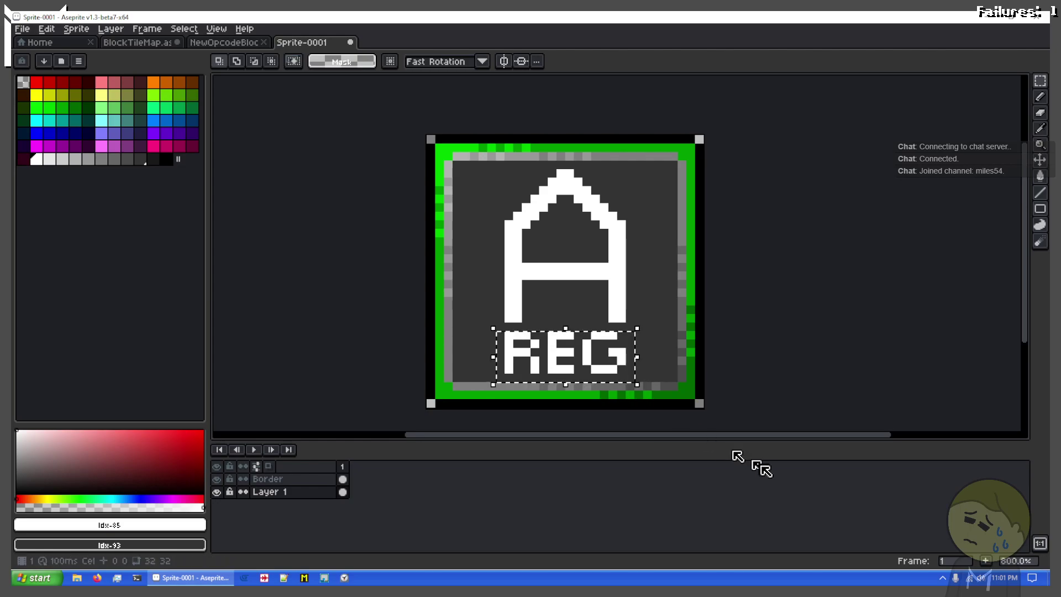
key("Delete")
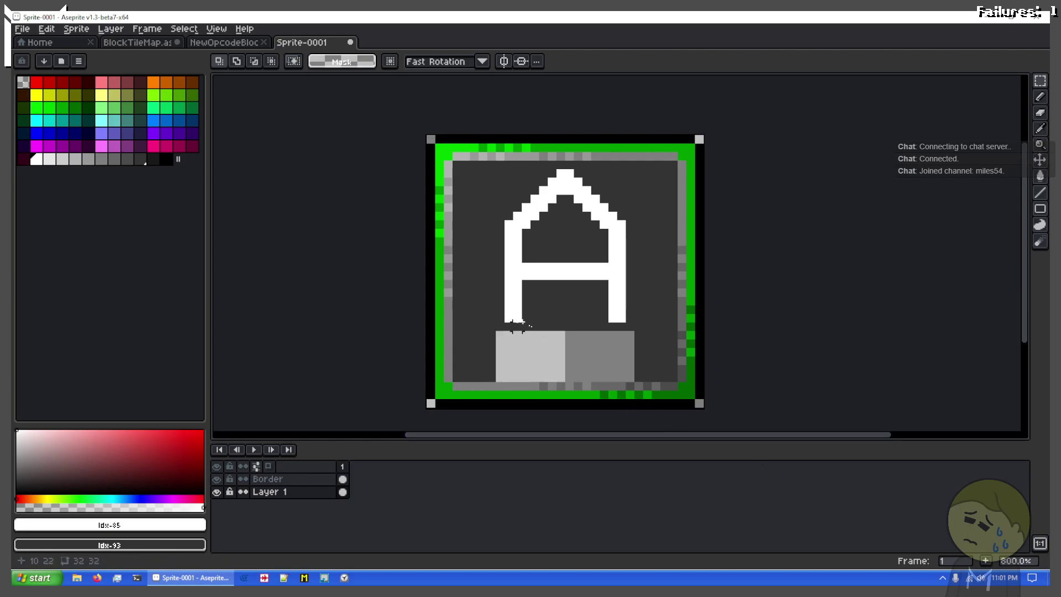
left_click_drag(500, 326, 630, 174)
left_click_drag(602, 208, 605, 267)
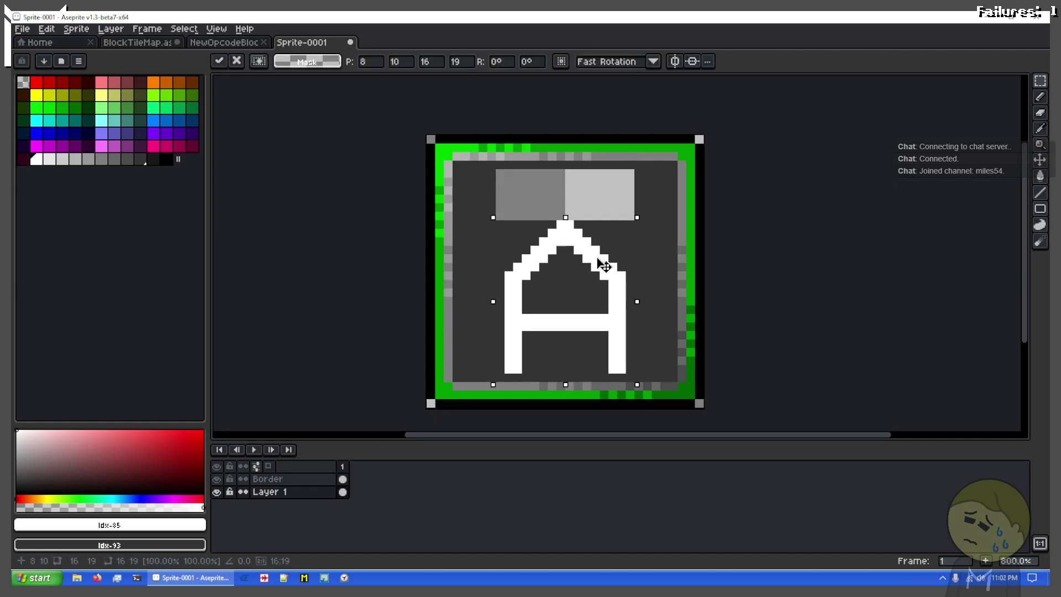
Paste the REG block into the empty area above the A at position 8, 4
key("ctrl+d")
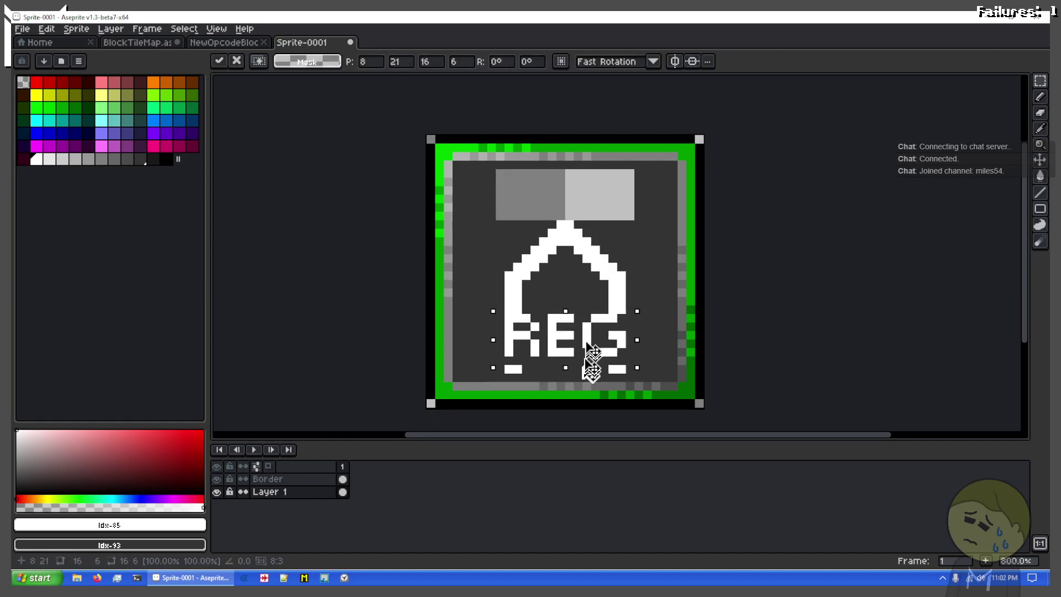
left_click_drag(589, 360, 587, 211)
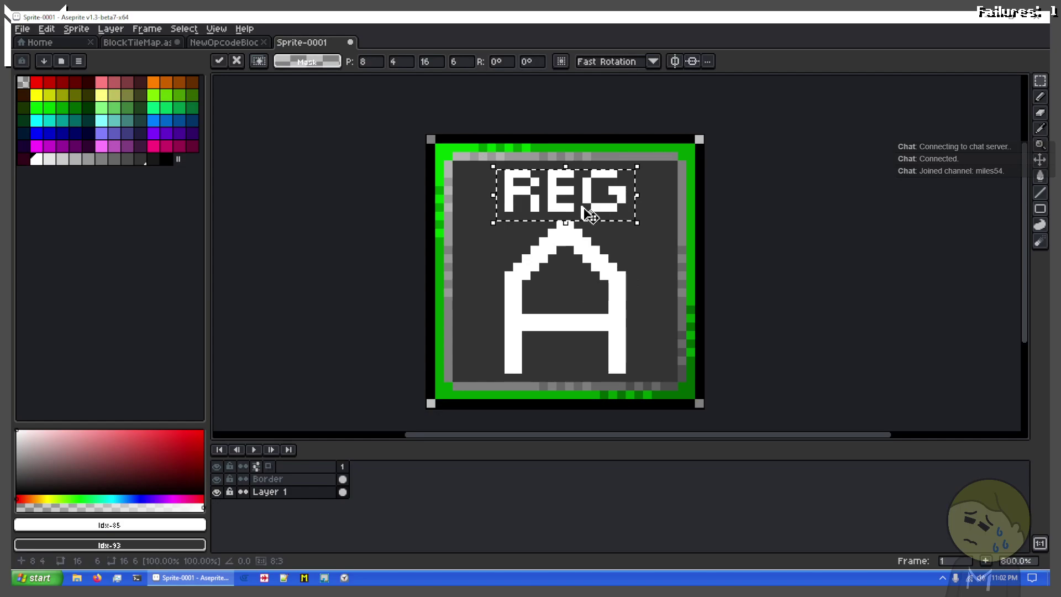
left_click(656, 274)
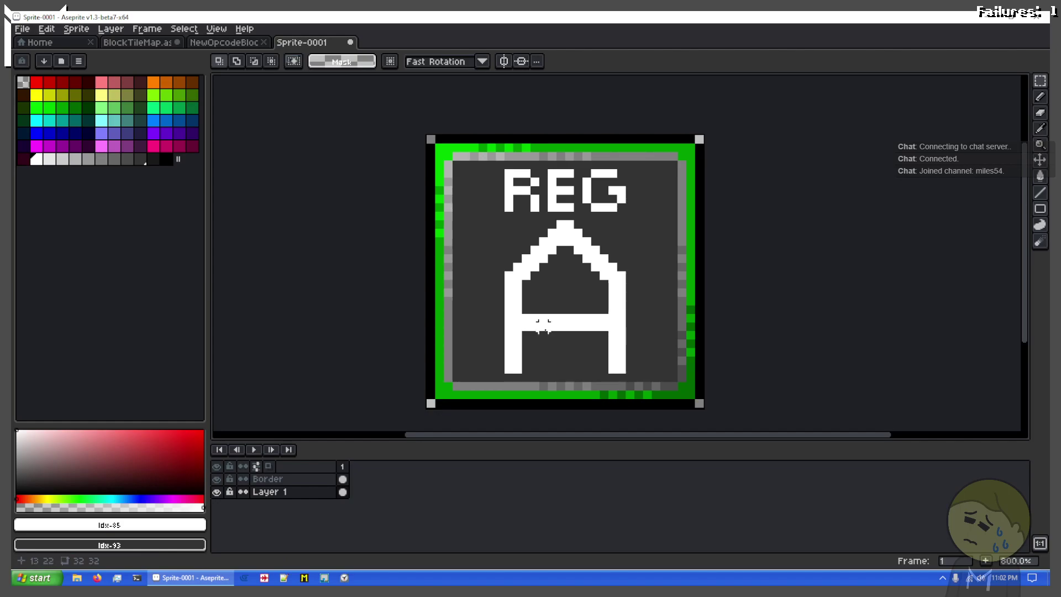
Outline the bottoms of the A's legs and the gap beneath its crossbar with 1 px black Idx-95 pencil lines
scroll(545, 323, "up", 2)
scroll(564, 345, "down", 1)
left_click_drag(575, 364, 524, 215)
left_click(168, 160)
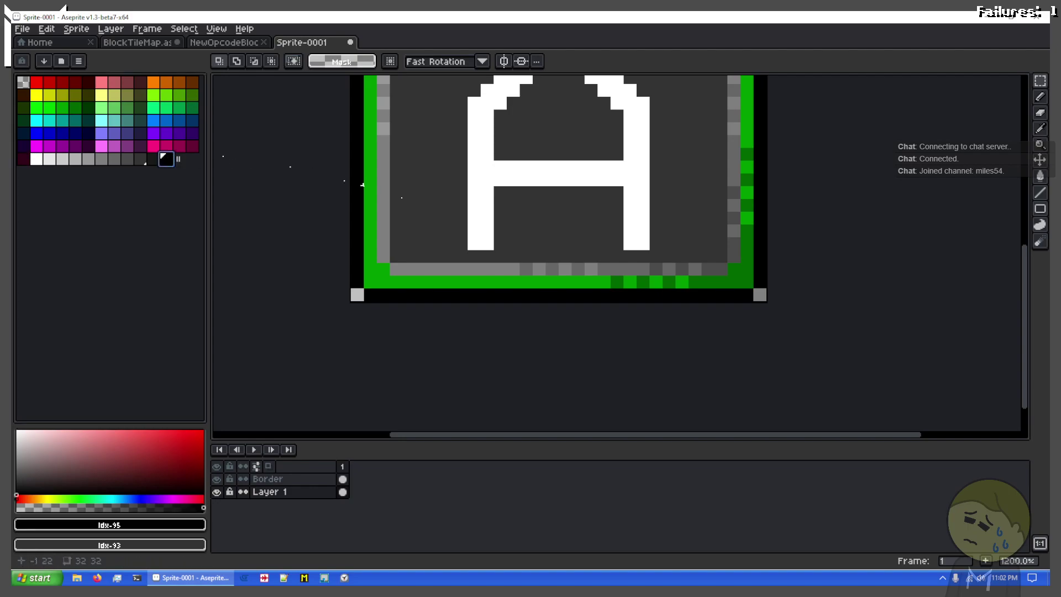
key("b")
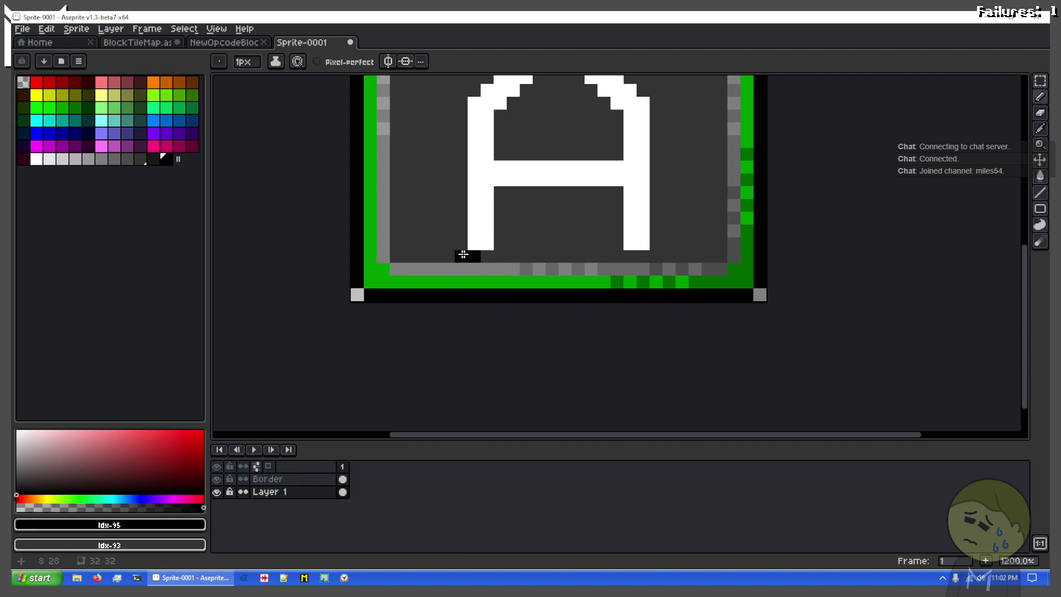
left_click_drag(464, 255, 483, 254)
left_click(501, 194, "shift")
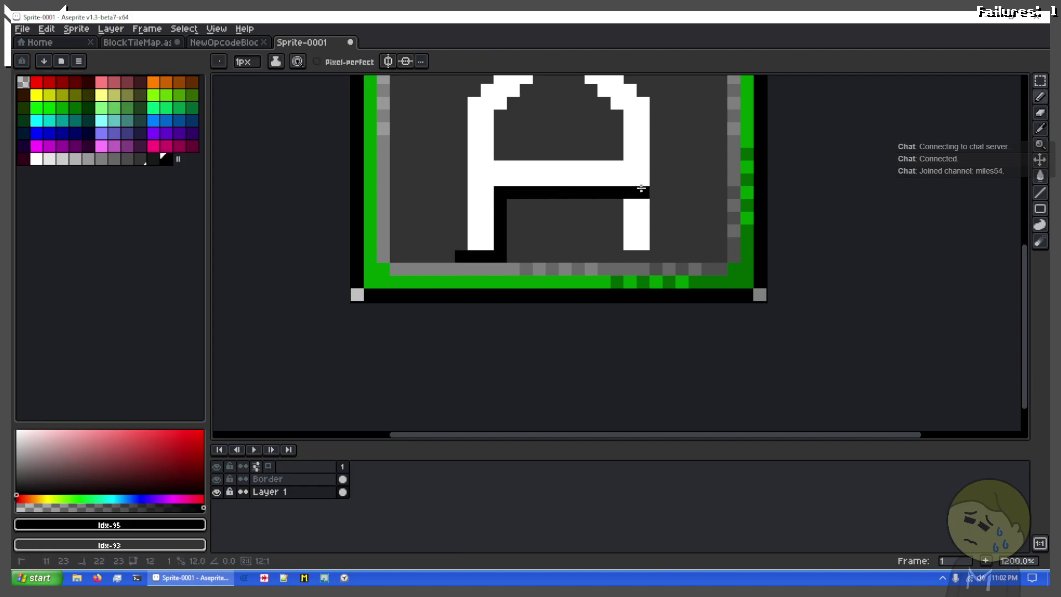
left_click(616, 194, "shift")
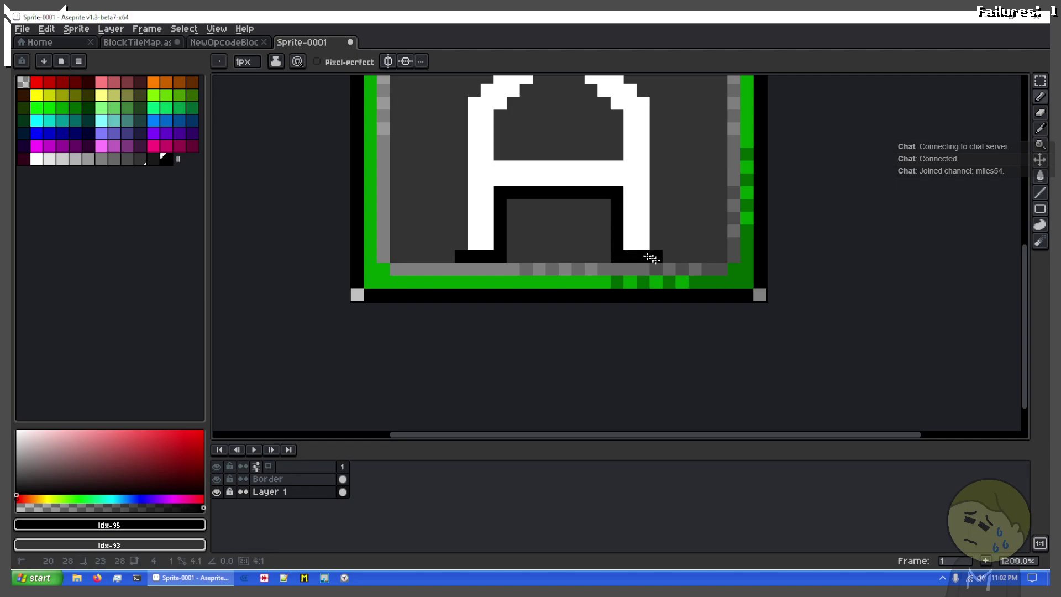
left_click(652, 258, "shift")
Outline the outer sides and the sloped top of the A with 1 px black lines
scroll(653, 221, "up", 3)
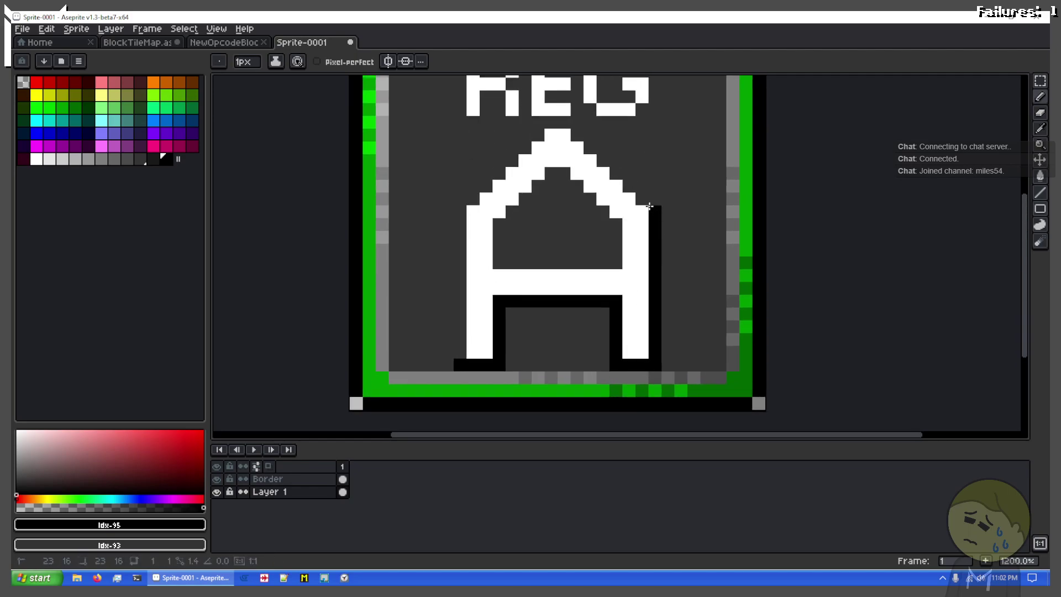
left_click(567, 123, "shift")
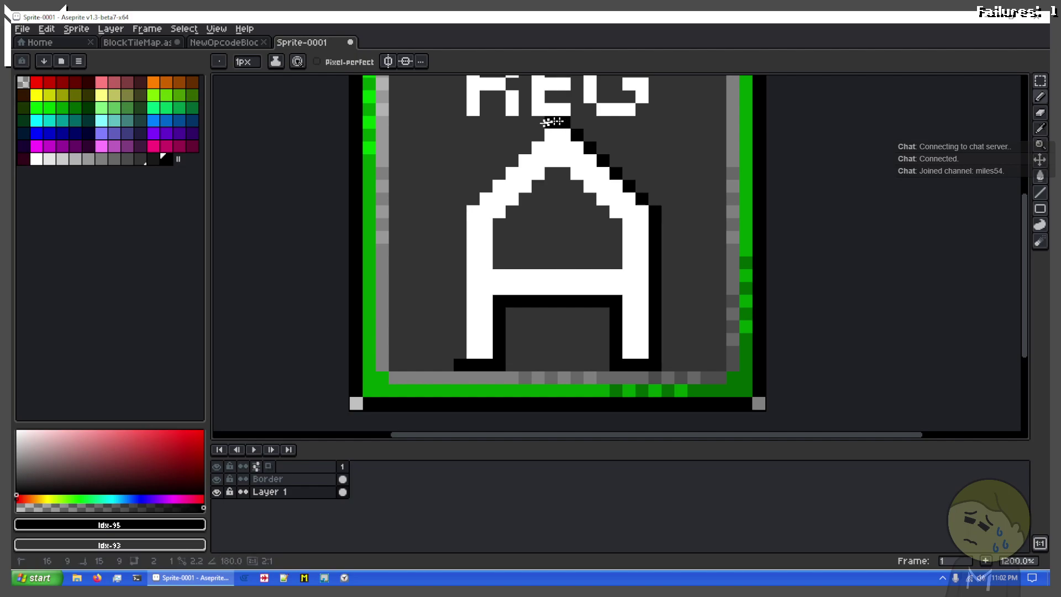
left_click(460, 211, "shift")
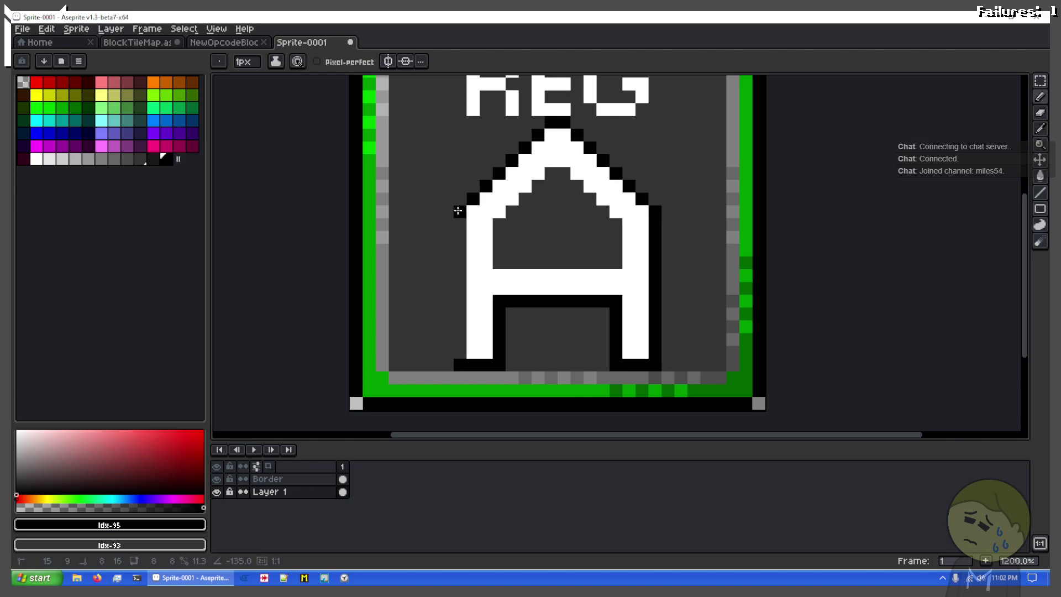
left_click(460, 356, "shift")
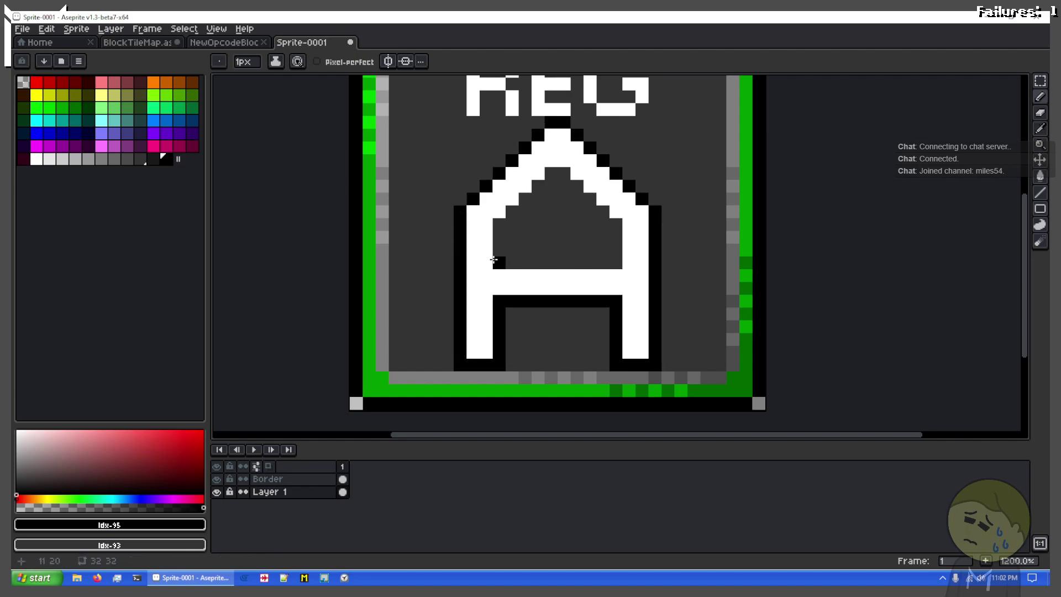
Outline the inside edges of the A's enclosed upper opening with 1 px black lines
left_click(622, 259, "shift")
left_click(615, 224, "shift")
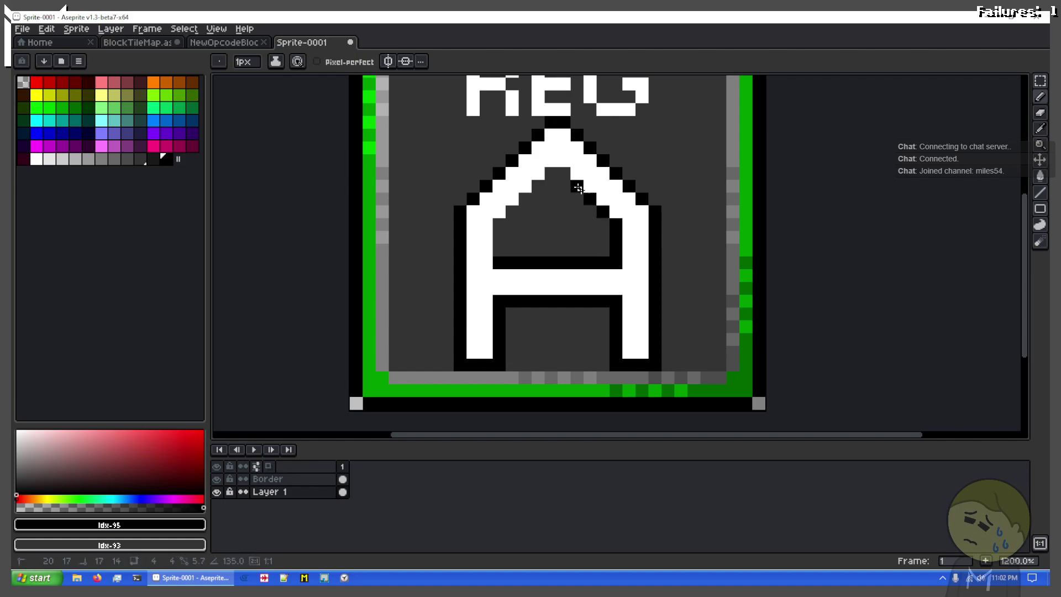
left_click(551, 174, "shift")
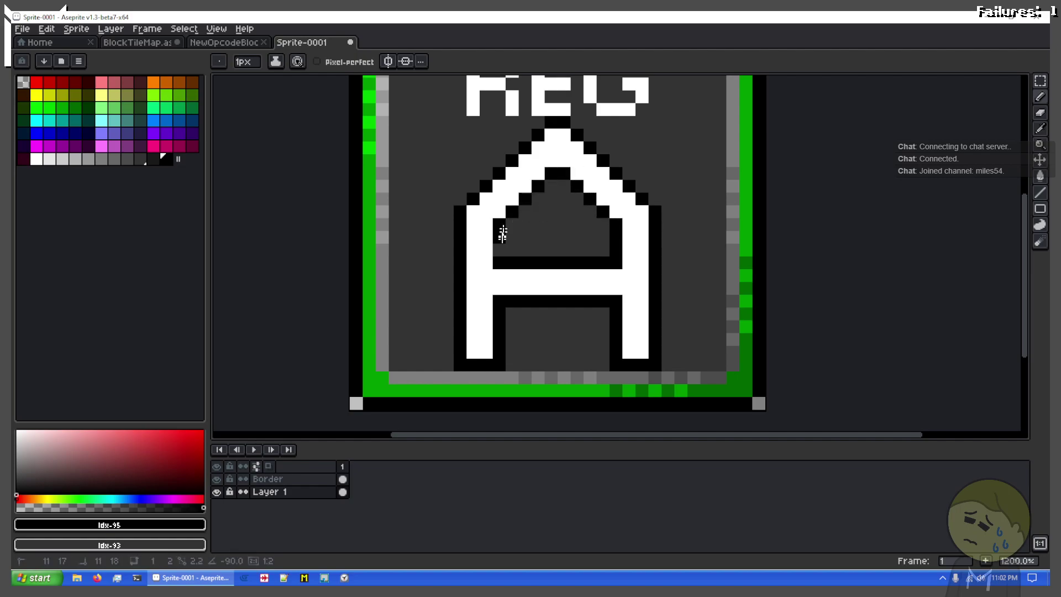
left_click(504, 253, "shift")
scroll(657, 211, "down", 1)
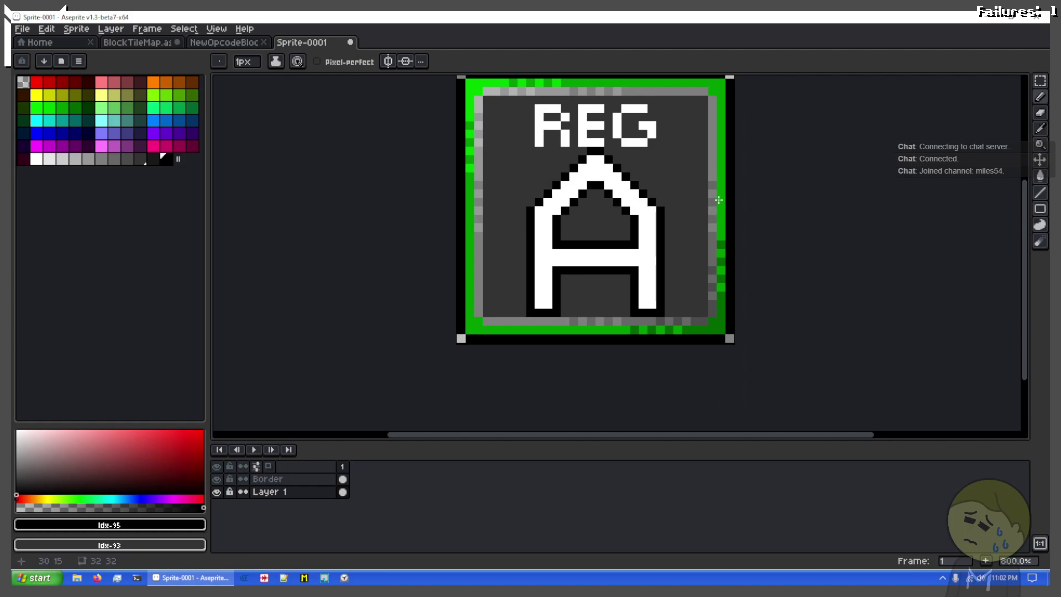
Fill the stepped corners along the A's outer and inner diagonals with black to thicken the outline
scroll(634, 261, "up", 1)
left_click_drag(559, 215, 545, 328)
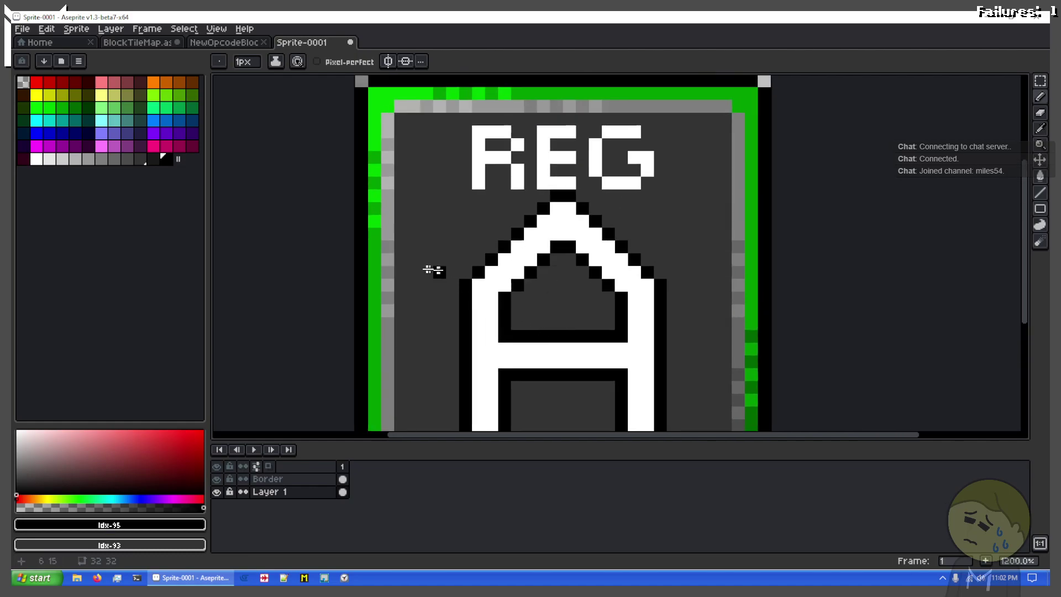
left_click(460, 272)
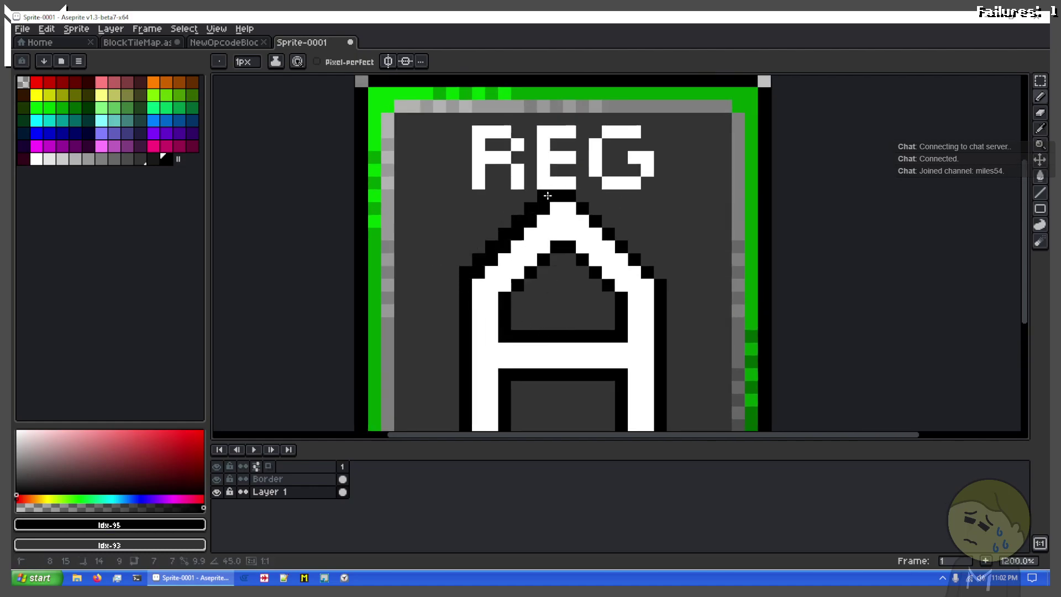
left_click_drag(581, 203, 662, 272)
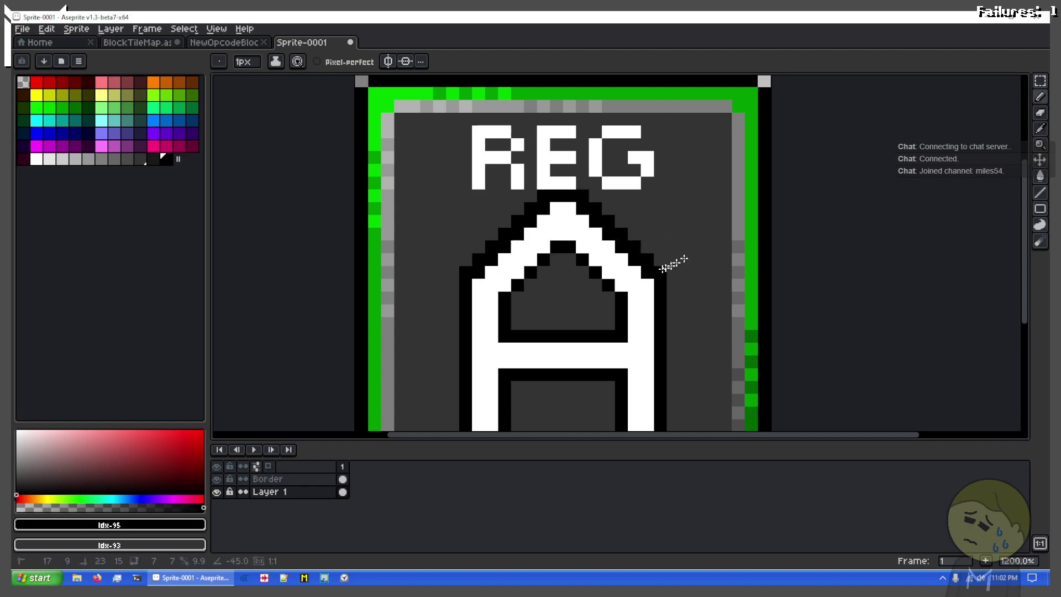
left_click_drag(574, 257, 608, 298)
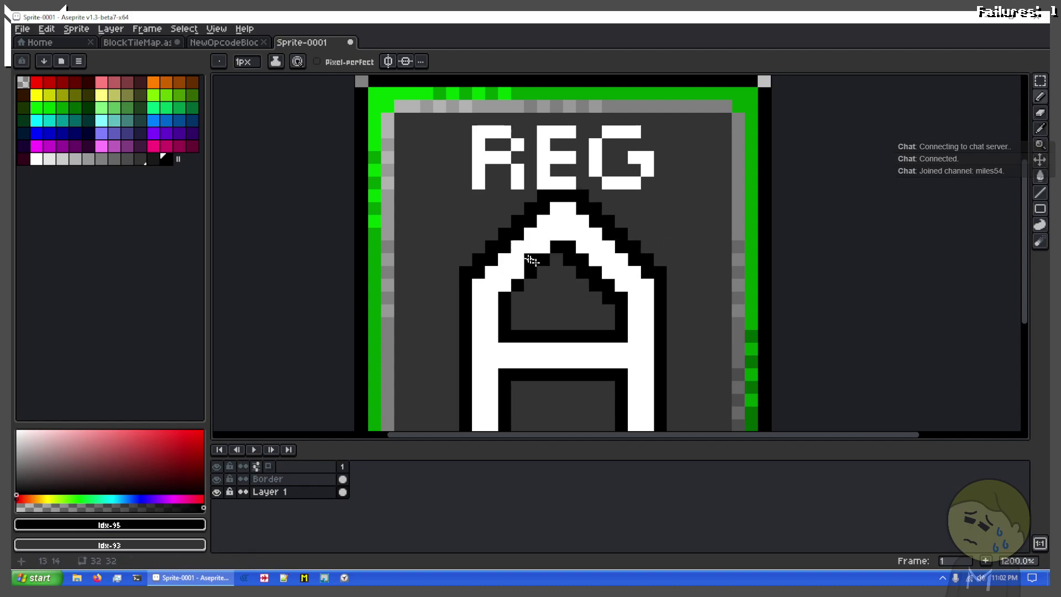
left_click_drag(551, 254, 539, 276)
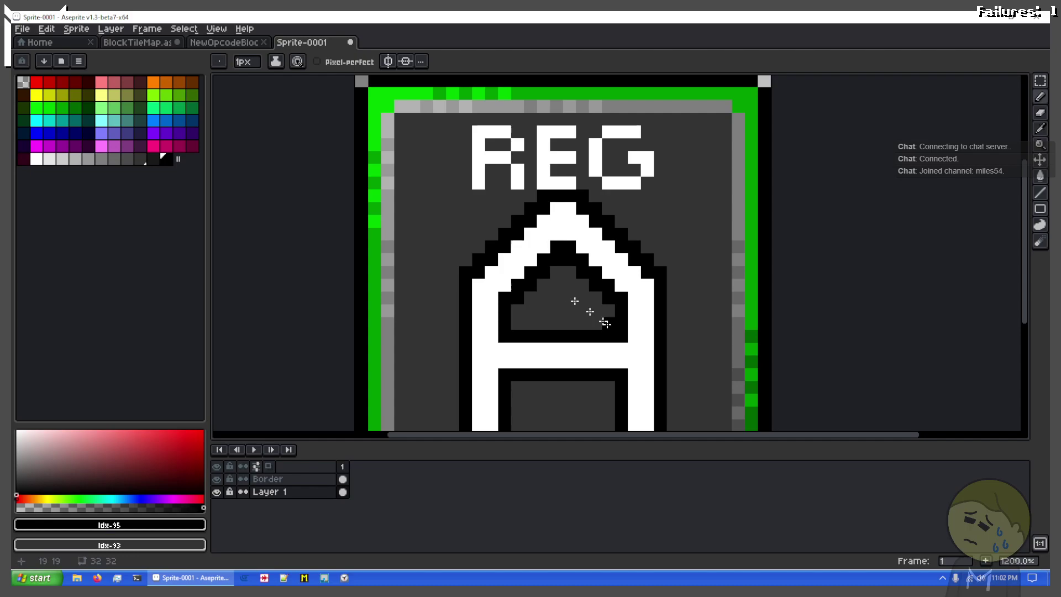
left_click_drag(618, 325, 707, 289)
scroll(666, 261, "down", 1)
scroll(668, 260, "up", 1)
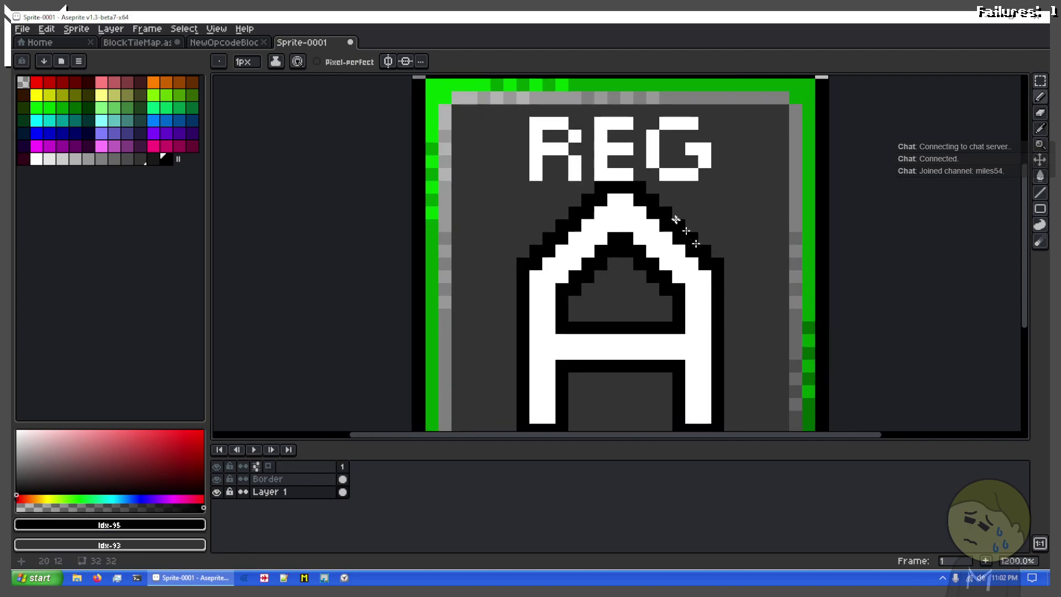
scroll(675, 214, "down", 2)
key("v")
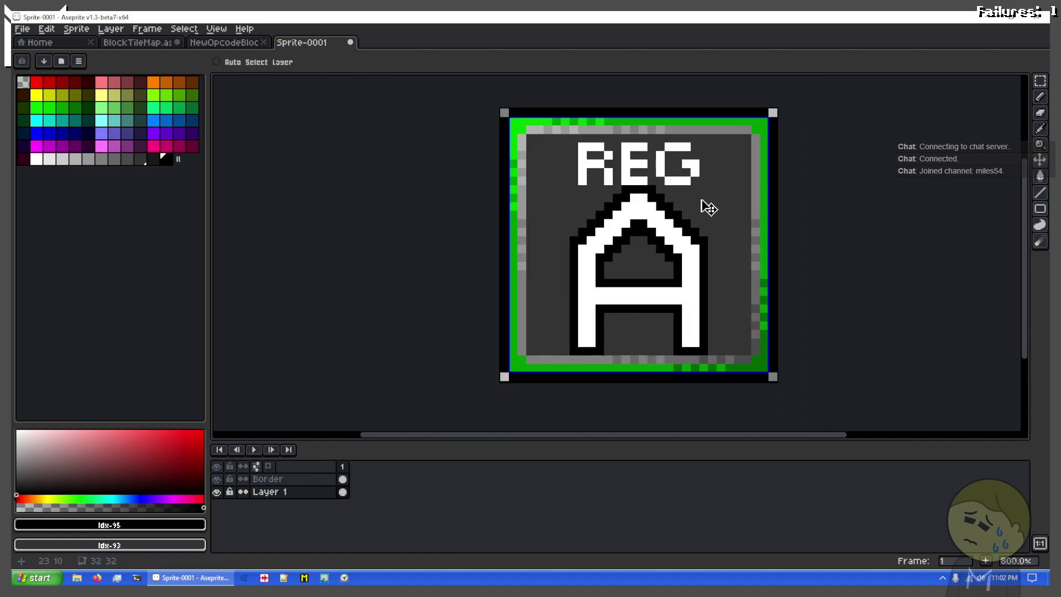
key("b")
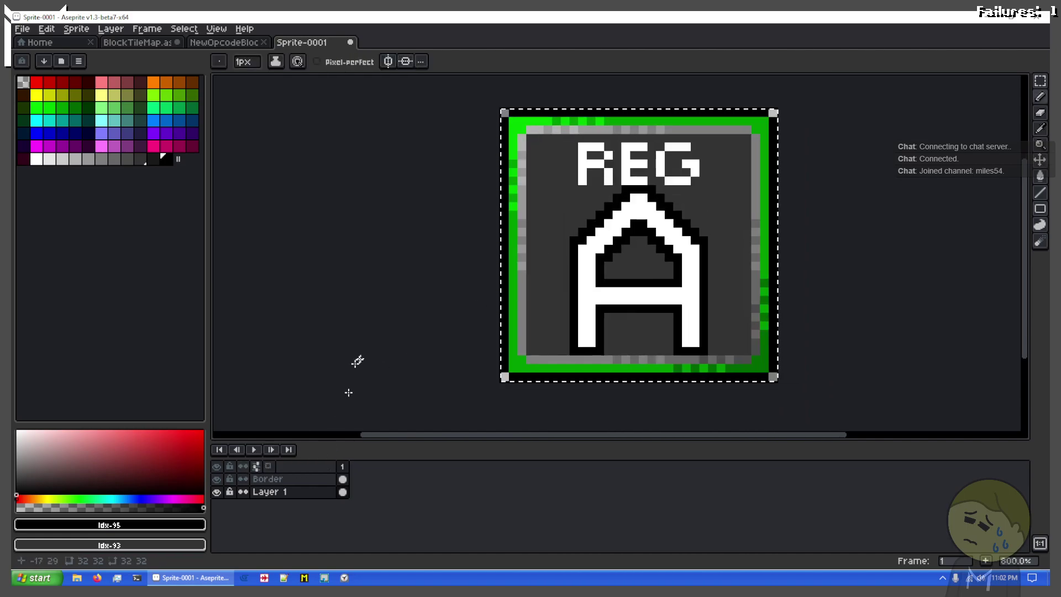
key("ctrl+d")
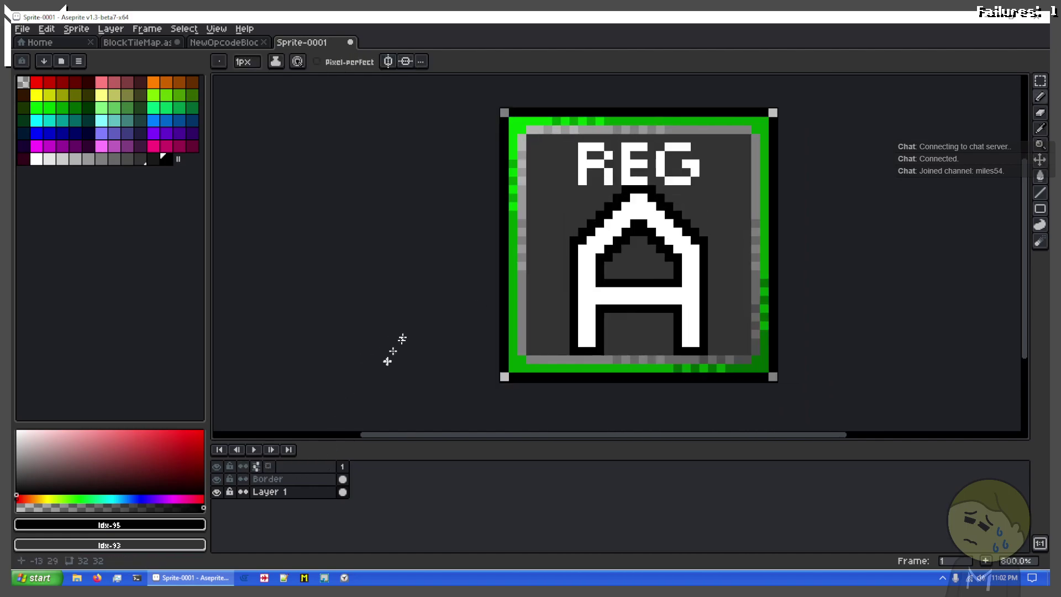
Rename the Border layer as Param A Border, keeping its opacity at 255
left_click(264, 480)
double_click(262, 480)
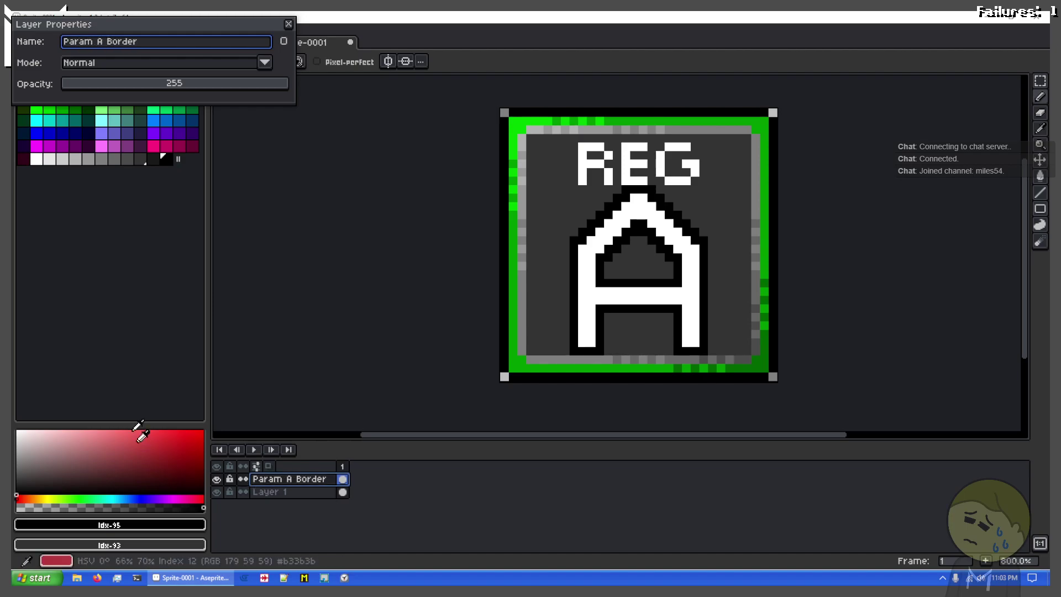
left_click(241, 83)
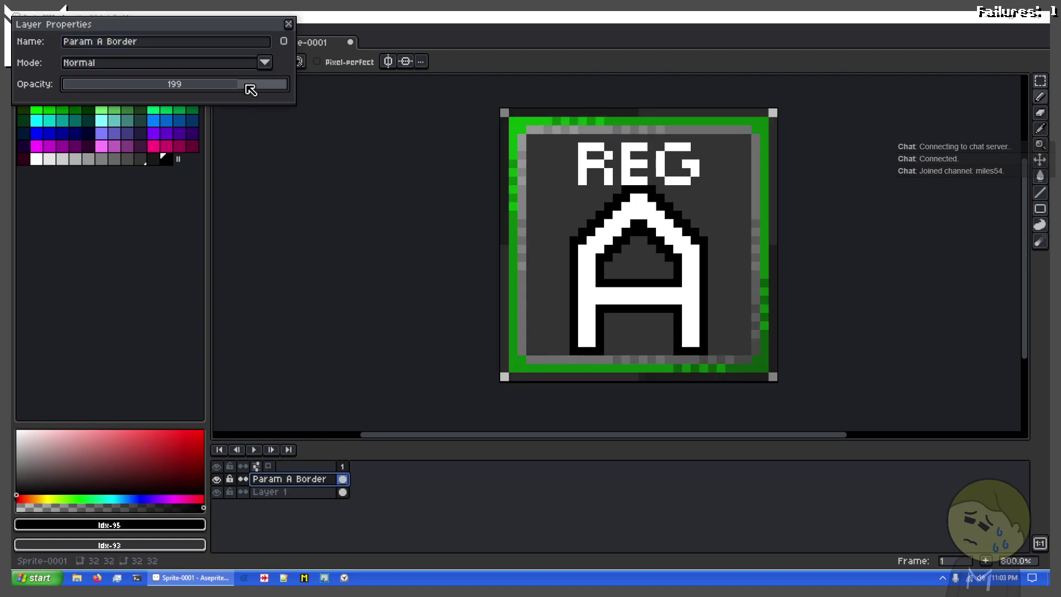
left_click_drag(270, 91, 335, 89)
key("Return")
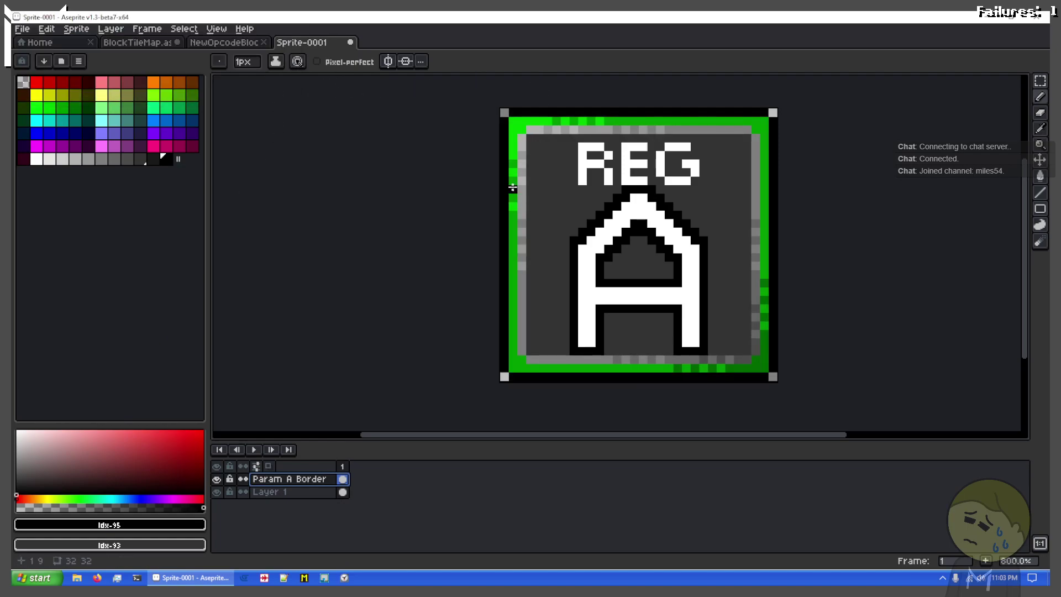
Rename the border layer as First Param Border
scroll(513, 188, "up", 4)
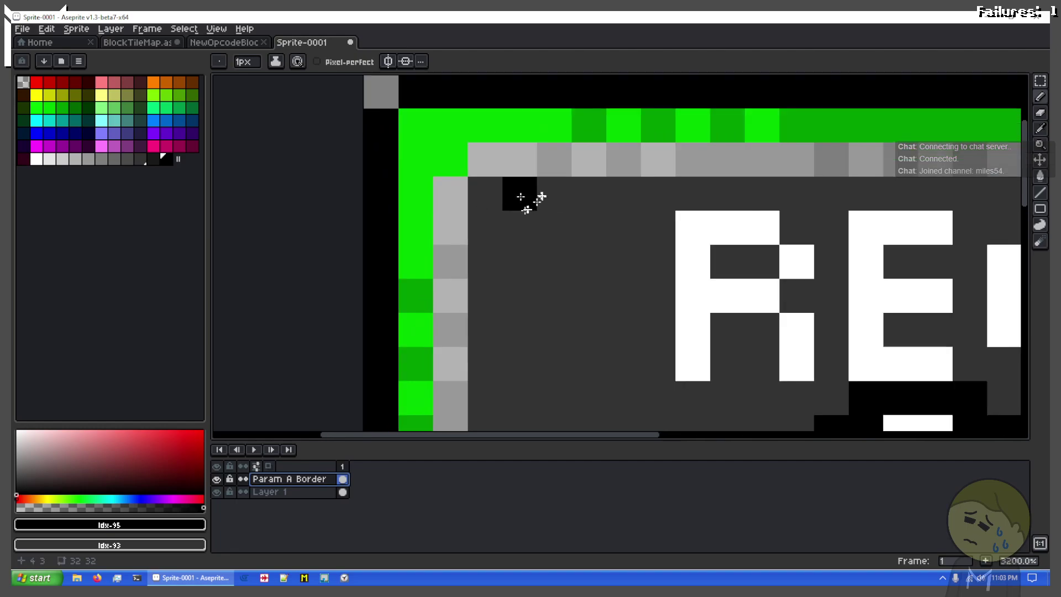
double_click(294, 481)
left_click(108, 43)
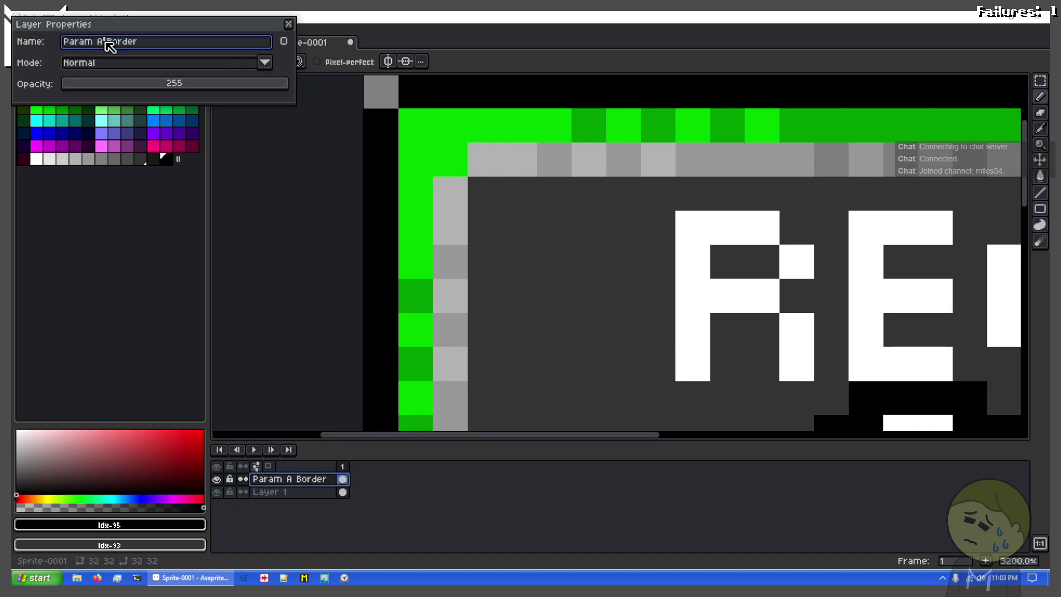
key("Left")
key("Left")
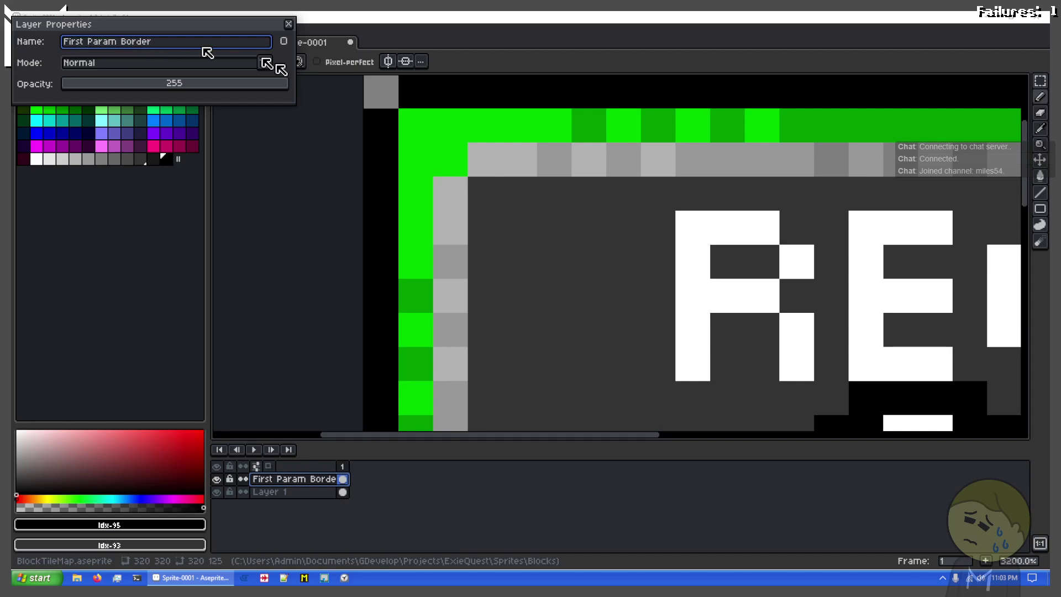
key("Return")
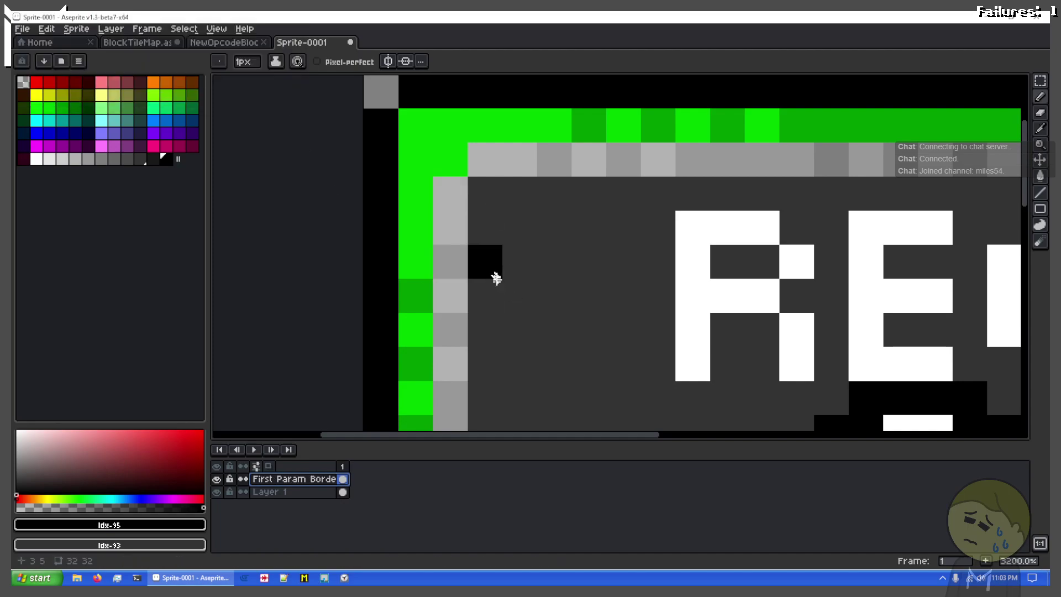
Frame a square in the sprite's upper-left inner corner with 1 px light grey Idx-88 pencil lines sampled from the border
mouse_move(671, 225)
left_mouse_down()
mouse_move(212, 247)
mouse_move(630, 246)
left_mouse_up()
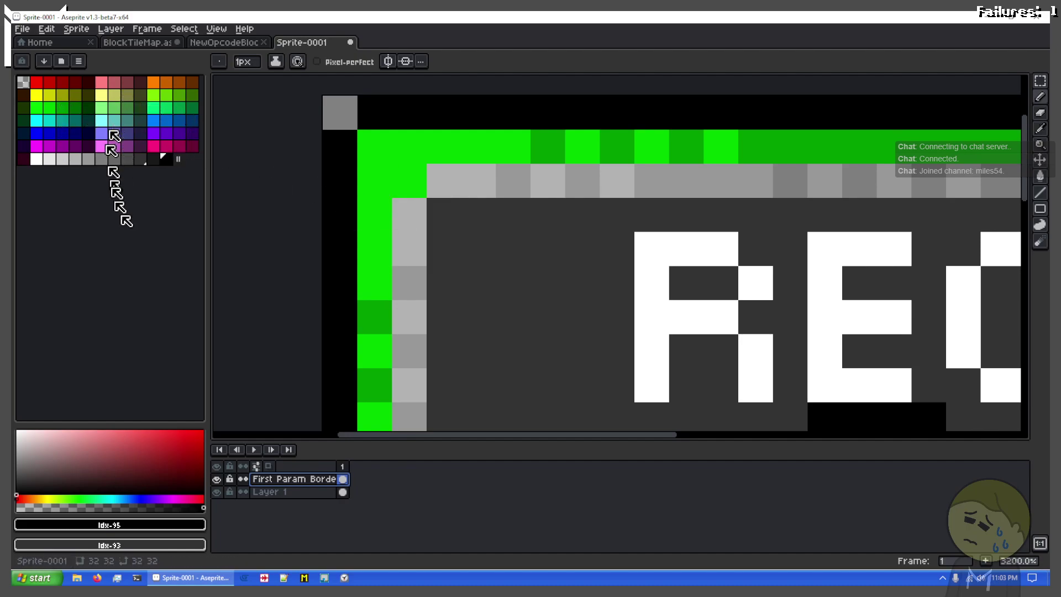
key("i")
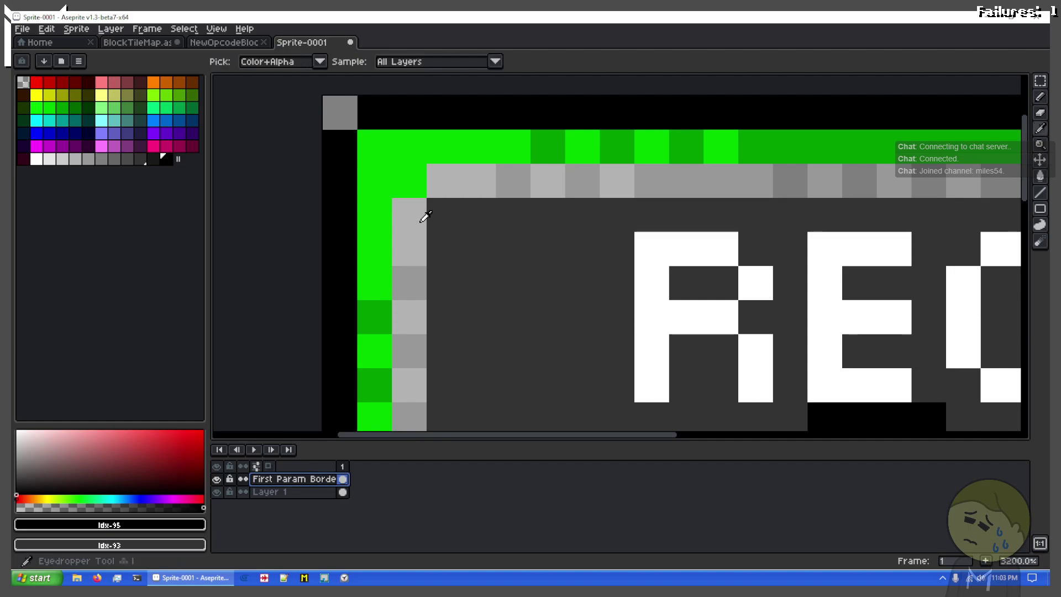
left_click(425, 216)
key("b")
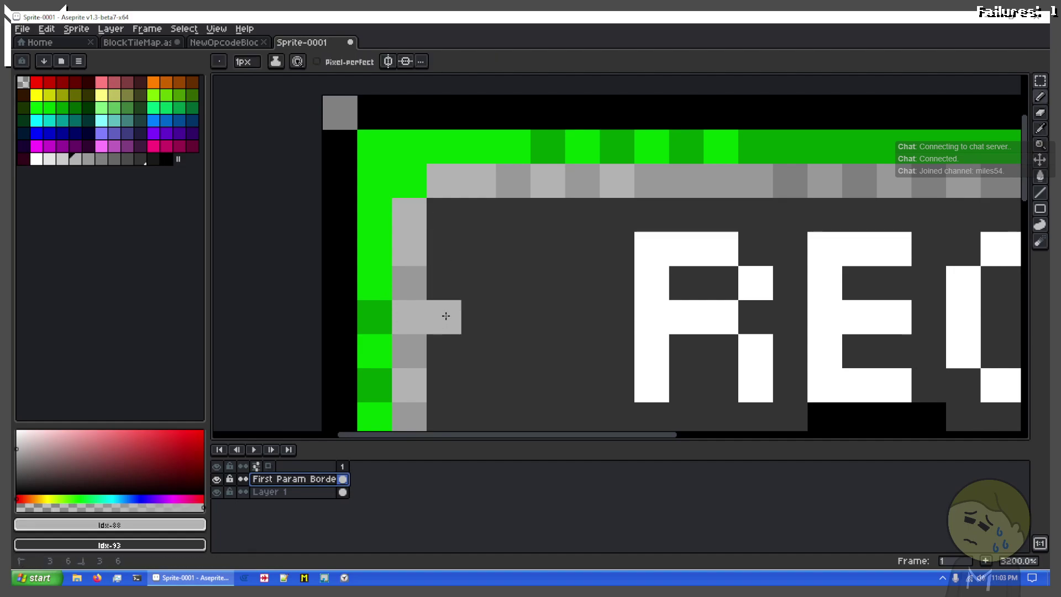
left_click_drag(446, 315, 500, 320)
left_click_drag(545, 244, 547, 280)
Fill the framed upper-left corner square with the border's bright green Idx-30
key("i")
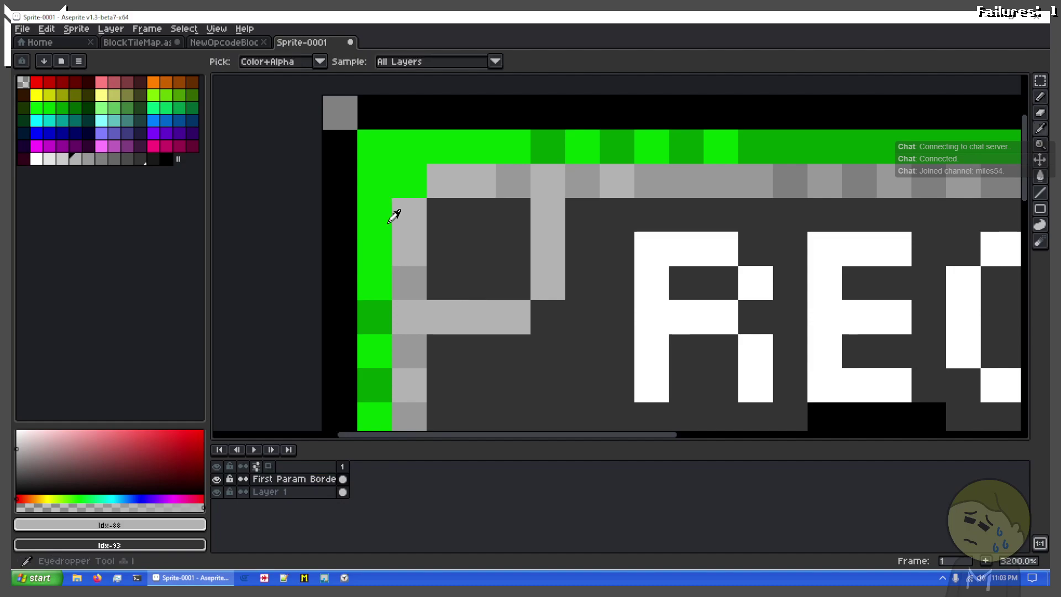
left_click(402, 185)
key("b")
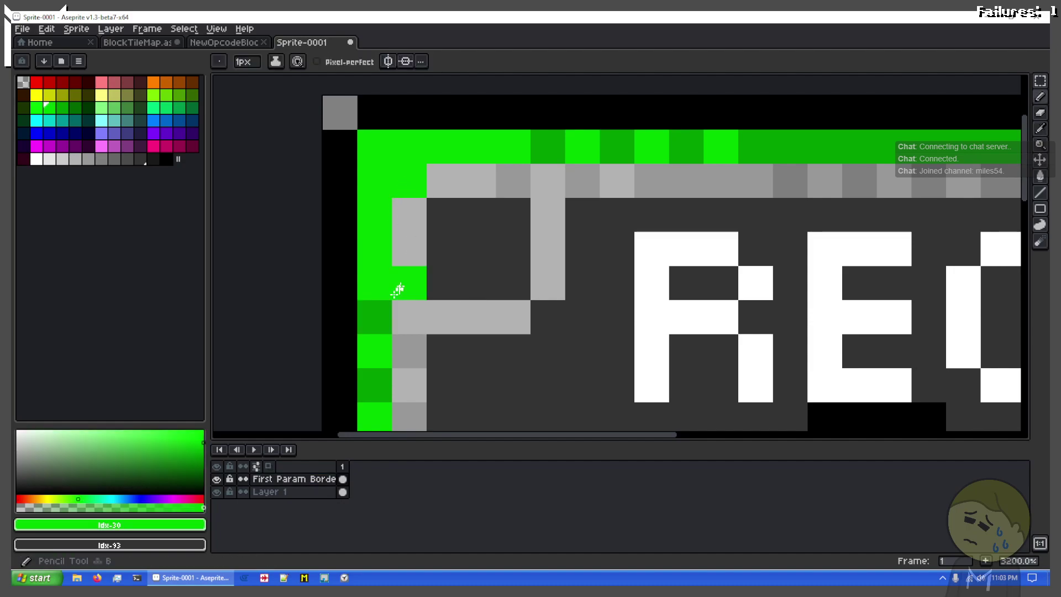
mouse_move(399, 284)
left_mouse_down()
mouse_move(495, 271)
mouse_move(517, 250)
mouse_move(517, 197)
mouse_move(499, 176)
mouse_move(388, 257)
mouse_move(443, 211)
mouse_move(492, 276)
mouse_move(405, 202)
mouse_move(374, 223)
mouse_move(431, 248)
left_mouse_up()
scroll(380, 223, "down", 2)
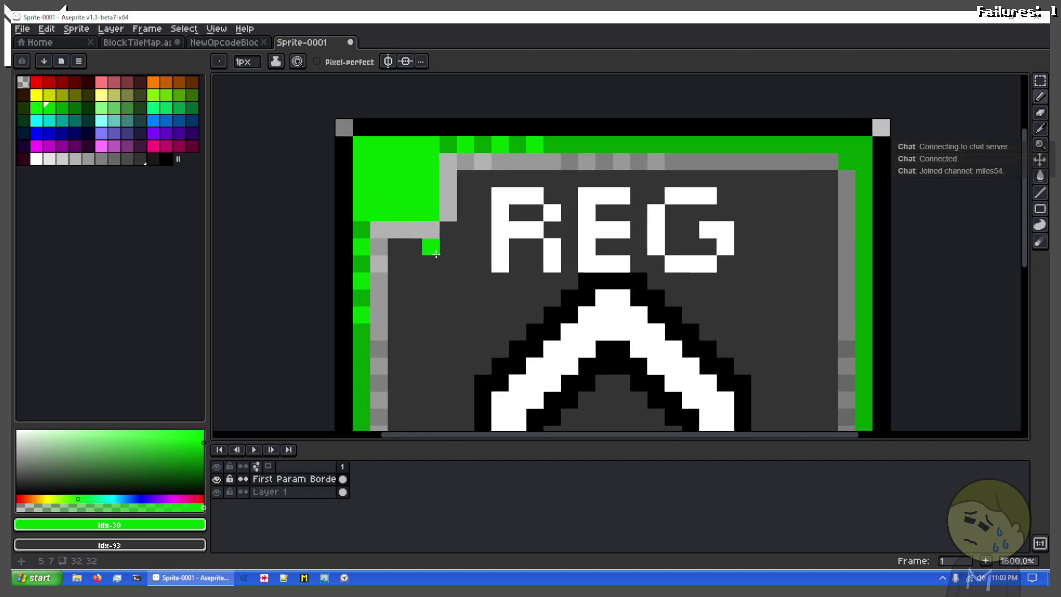
Dither the lower-right half of the green corner square with a checkerboard of single darker green Idx-31 pixels
scroll(421, 255, "up", 2)
left_click_drag(363, 244, 415, 329)
left_click(352, 299)
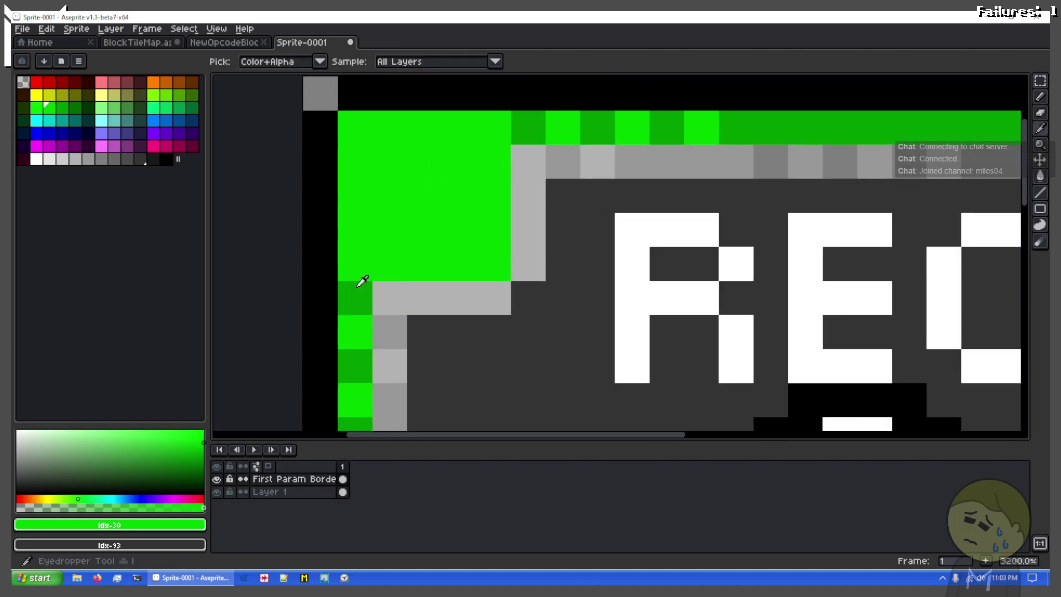
left_click(356, 287, "alt")
key("b")
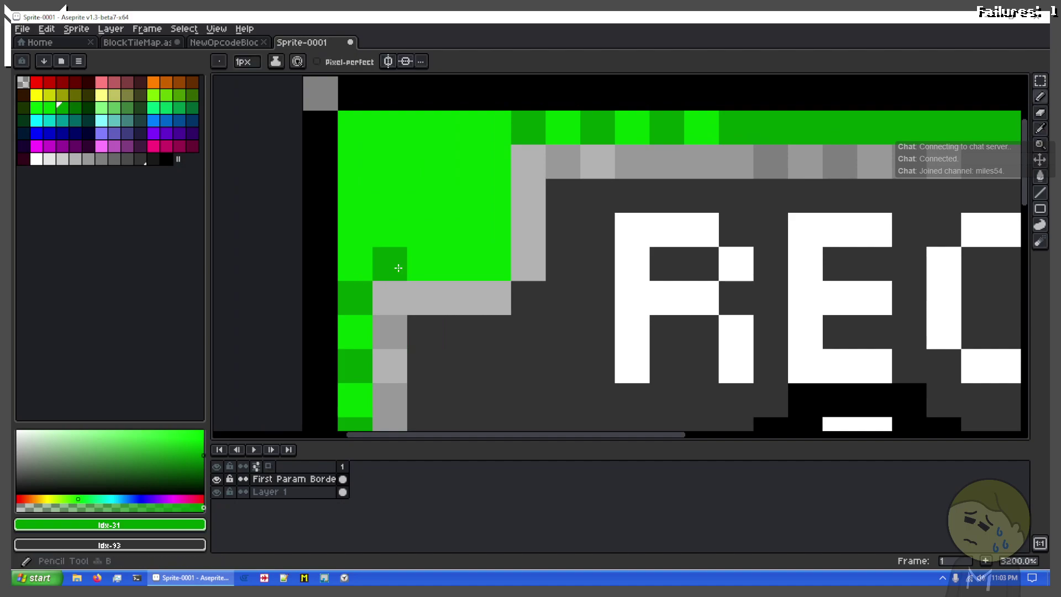
left_click(493, 162)
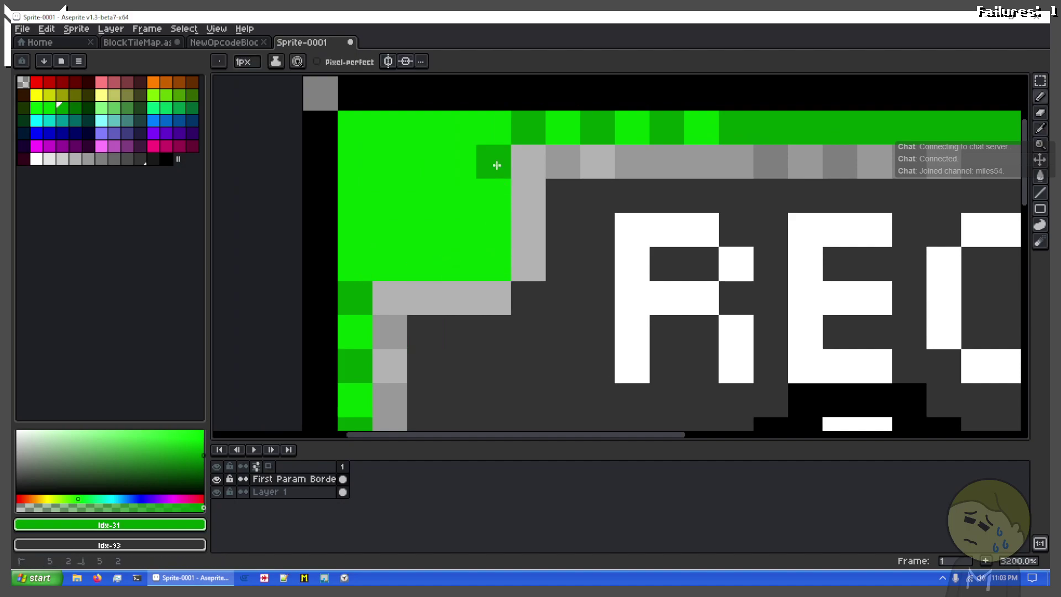
left_click(491, 230)
left_click(449, 271)
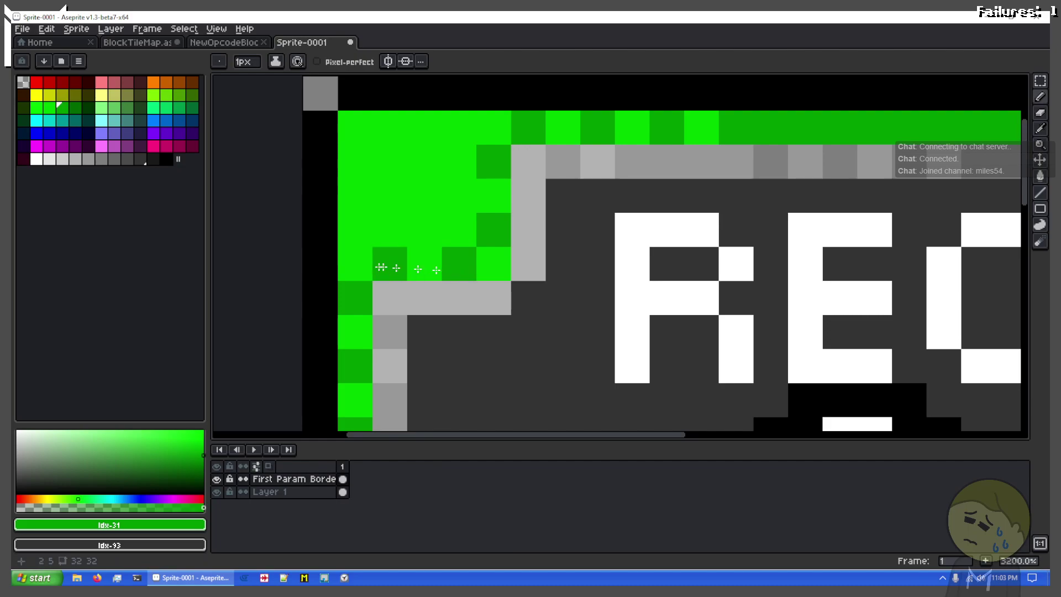
left_click(382, 264)
left_click(431, 220)
left_click(455, 189)
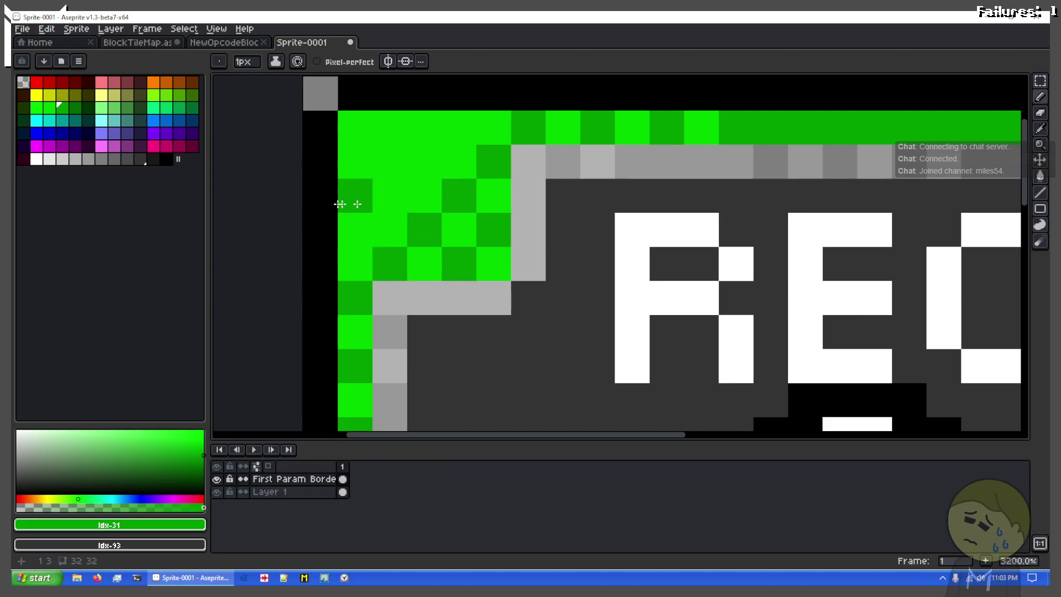
scroll(376, 265, "down", 1)
scroll(367, 249, "up", 1)
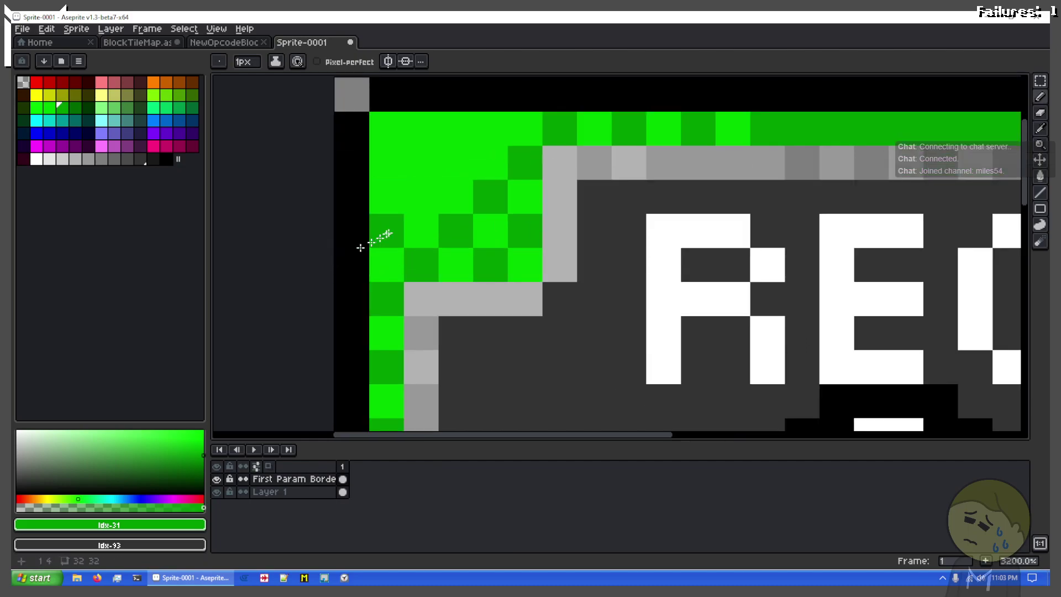
Try a 3 px tall white Idx-85 vertical line inside the green corner square, and undo it
left_click(44, 165)
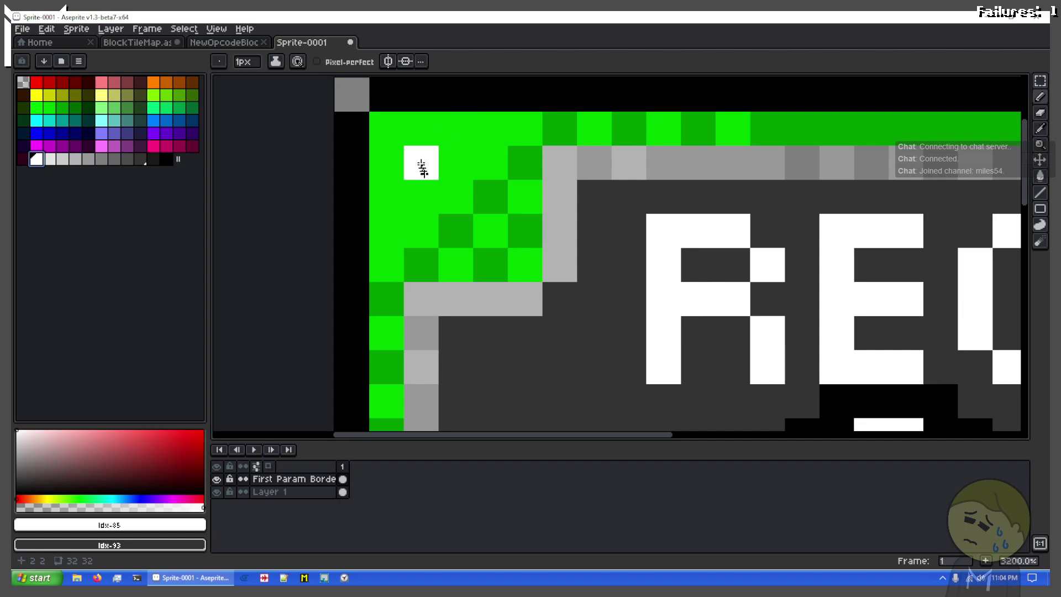
left_click_drag(455, 161, 450, 220)
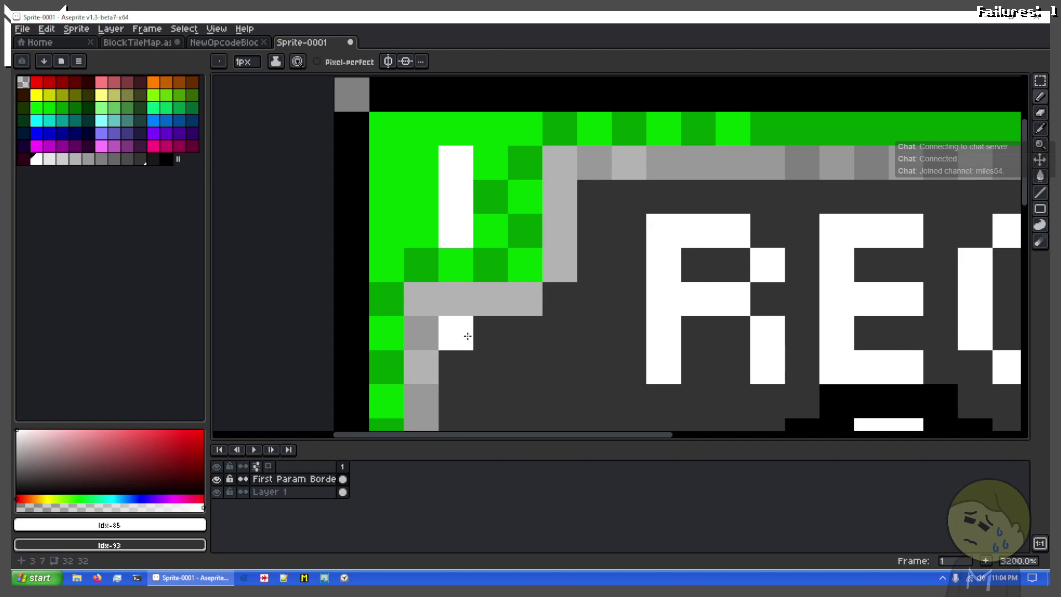
key("ctrl+z")
Enlarge the corner square by moving its inner 5 x 5 px block, including the grey edges, one pixel right and one pixel down
key("m")
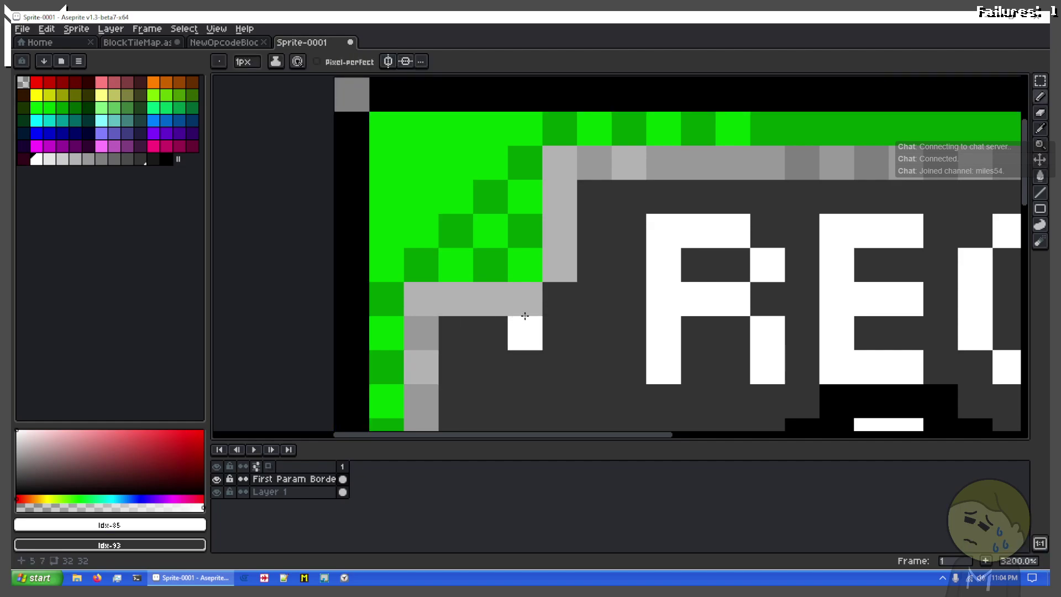
left_click_drag(523, 315, 409, 150)
left_click_drag(504, 216, 548, 274)
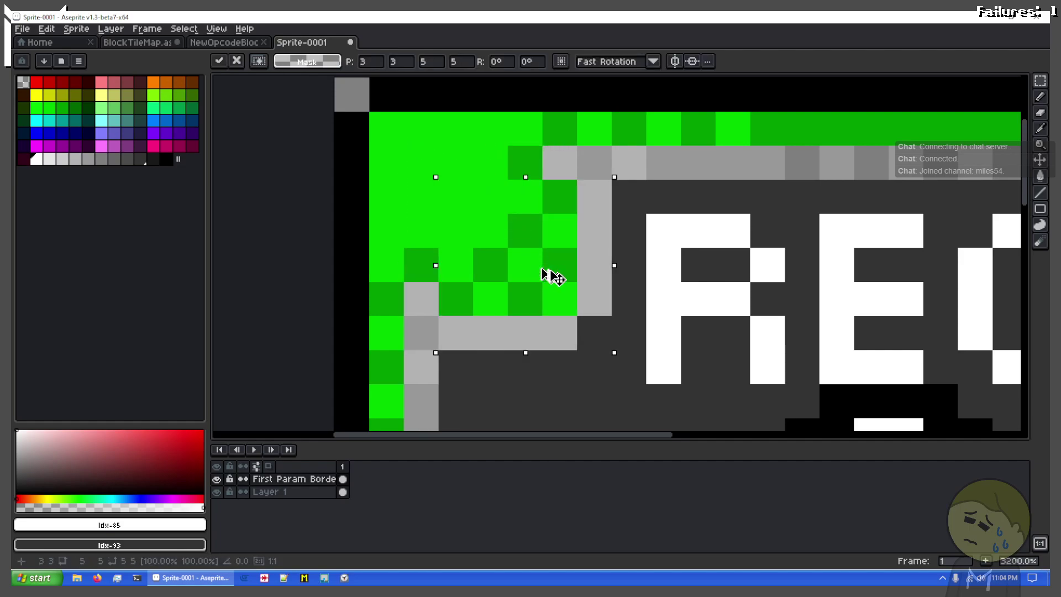
key("ctrl+d")
key("b")
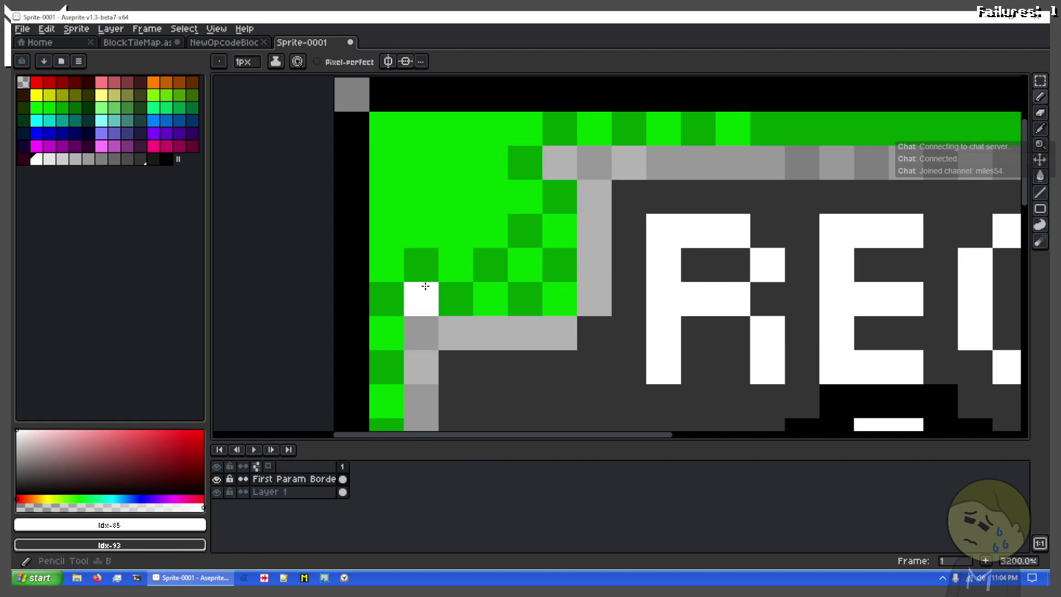
Paint the leftover grey edge pixels and the stray dark pixels beside them bright green Idx-30
key("x")
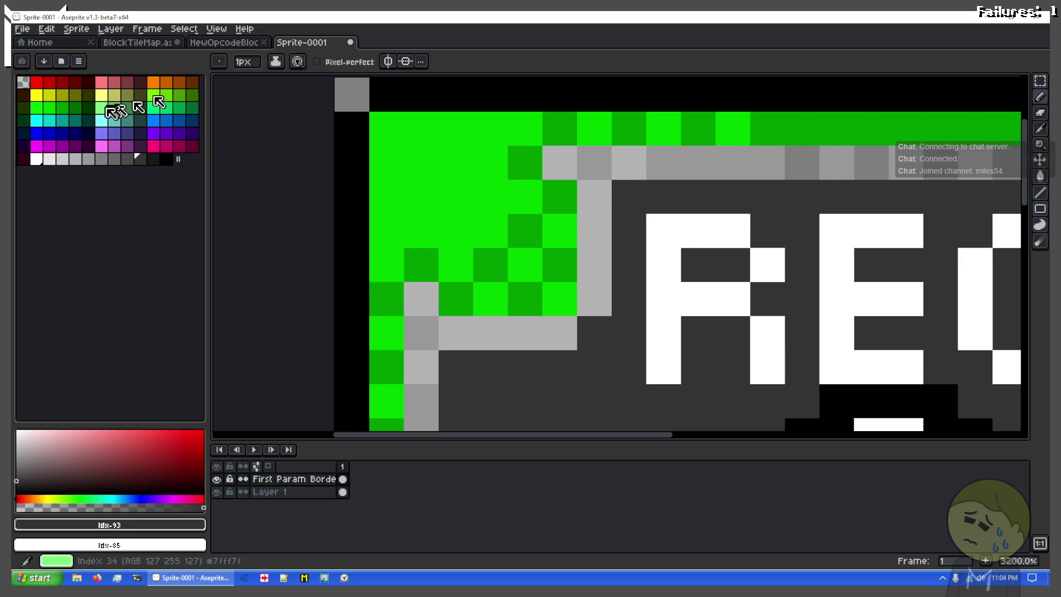
left_click(37, 108)
left_click(49, 108)
left_click(421, 299)
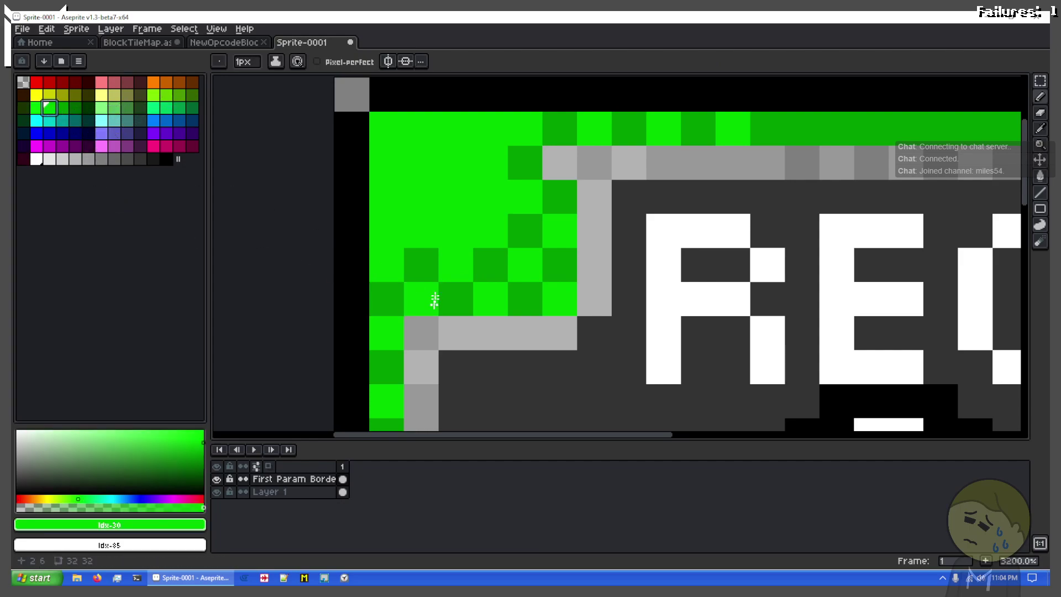
left_click(558, 167)
left_click(434, 249)
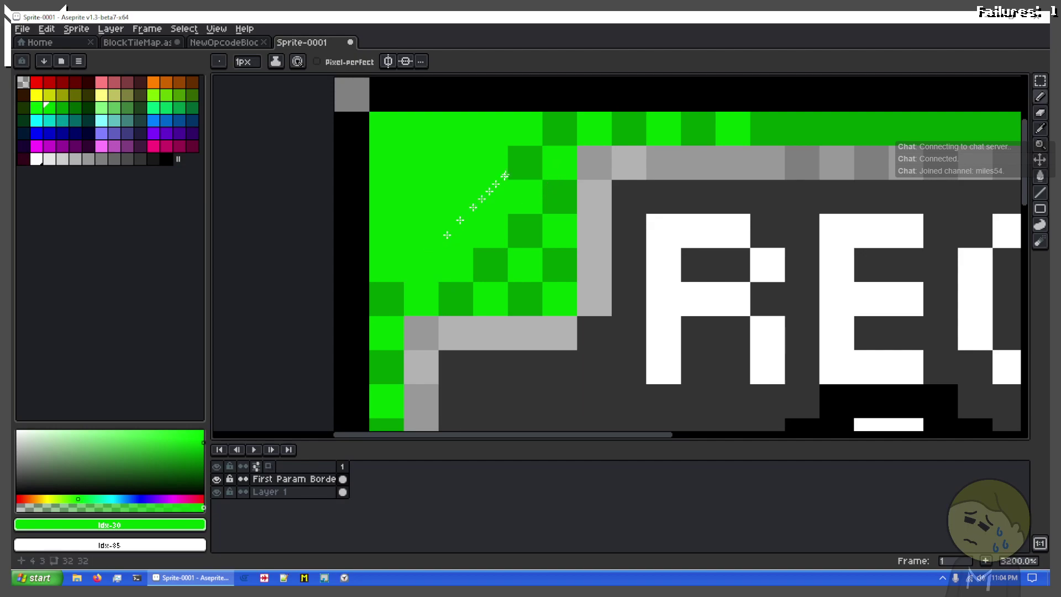
left_click(515, 166)
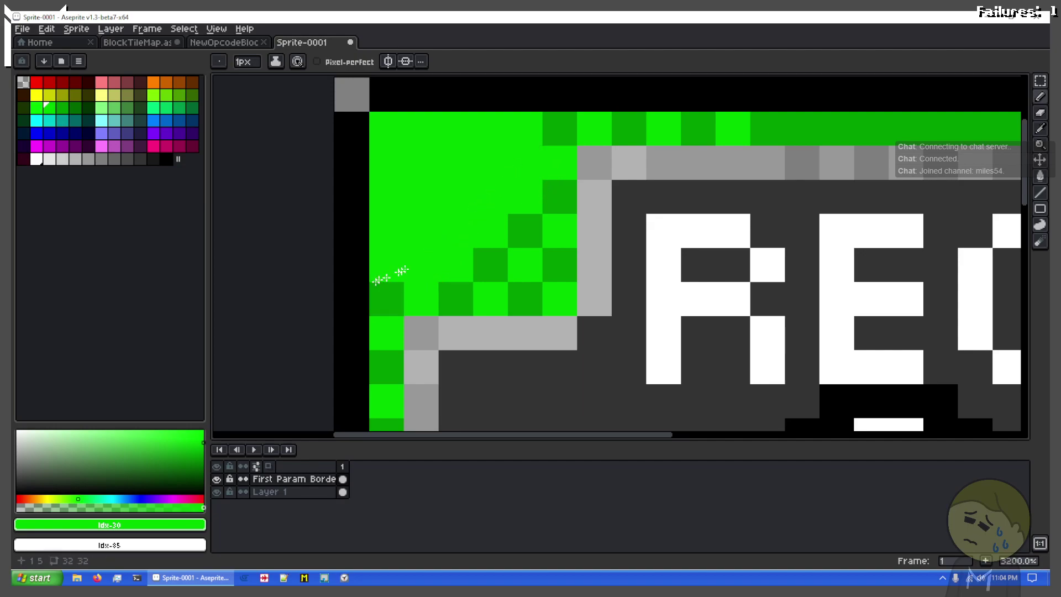
Redraw the checkerboard's missing diagonal pixels across the corner square in darker green Idx-31
key("x")
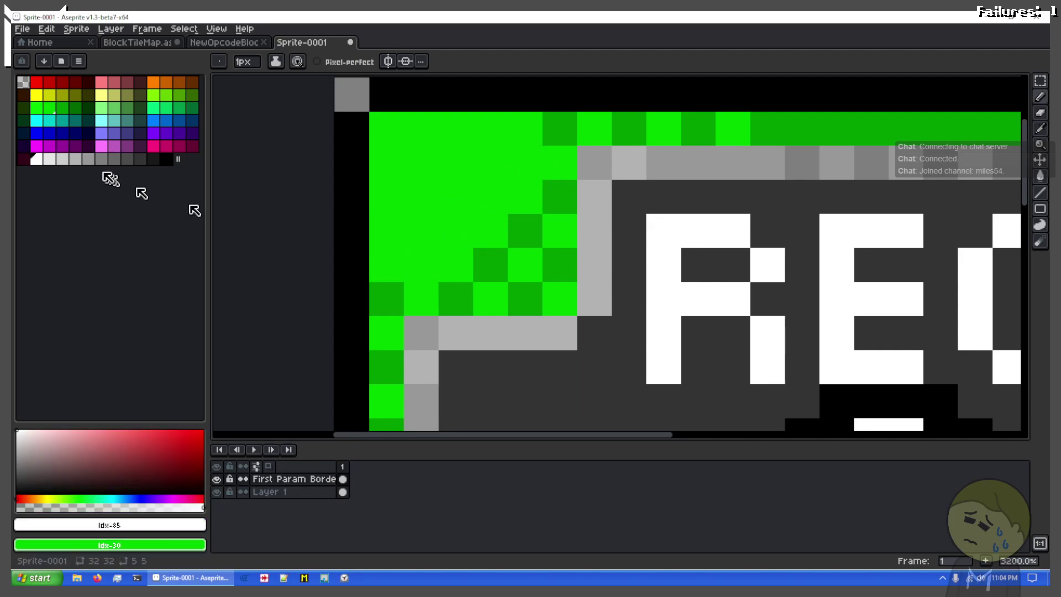
left_click(63, 108)
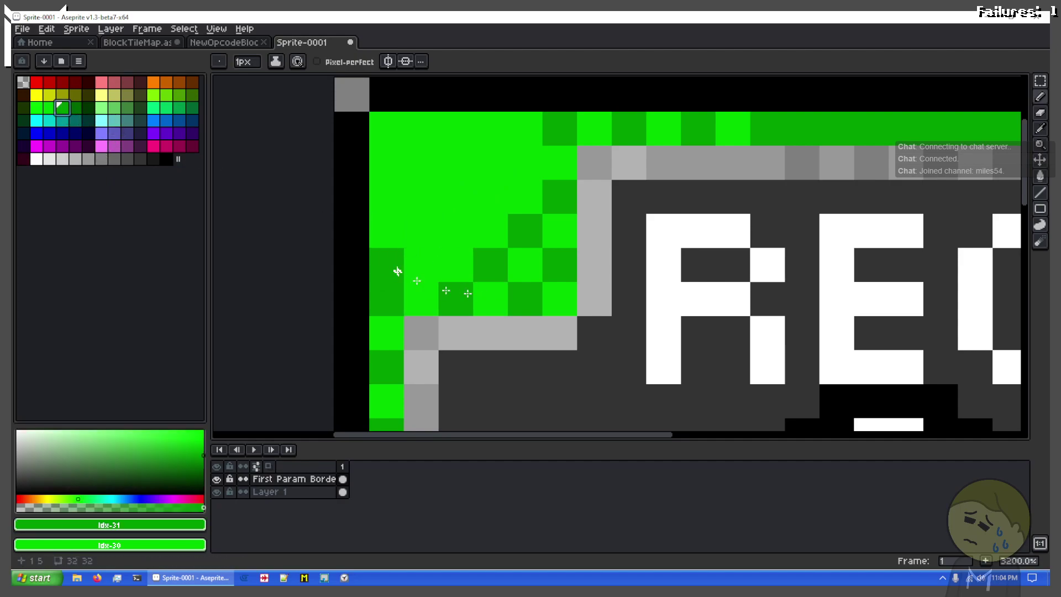
left_click_drag(421, 264, 535, 165)
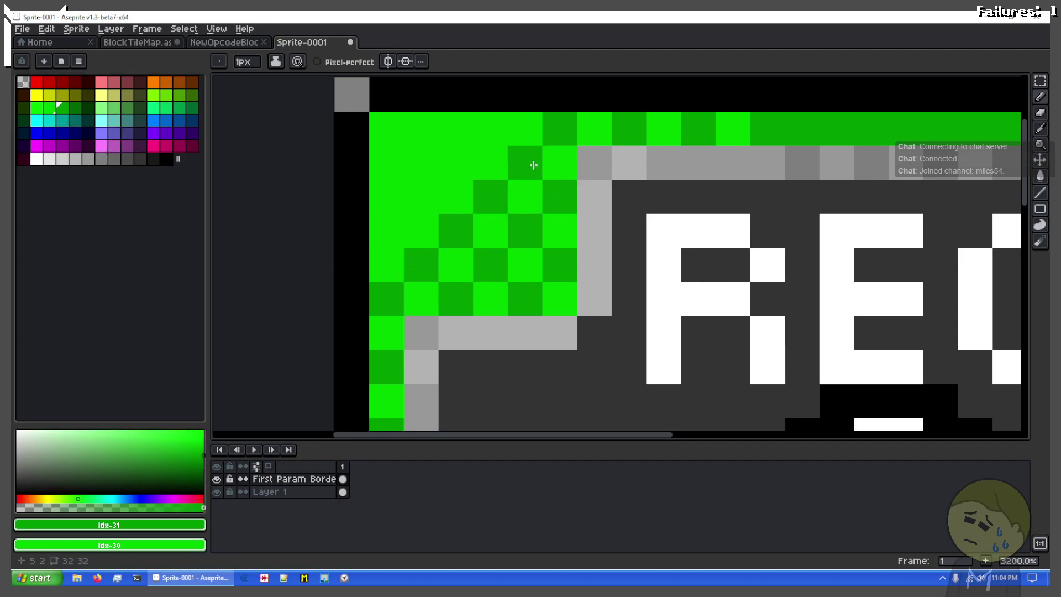
Try a darker green Idx-31 stroke running from the upper grey edge down into the corner square, and undo it
left_click(727, 156)
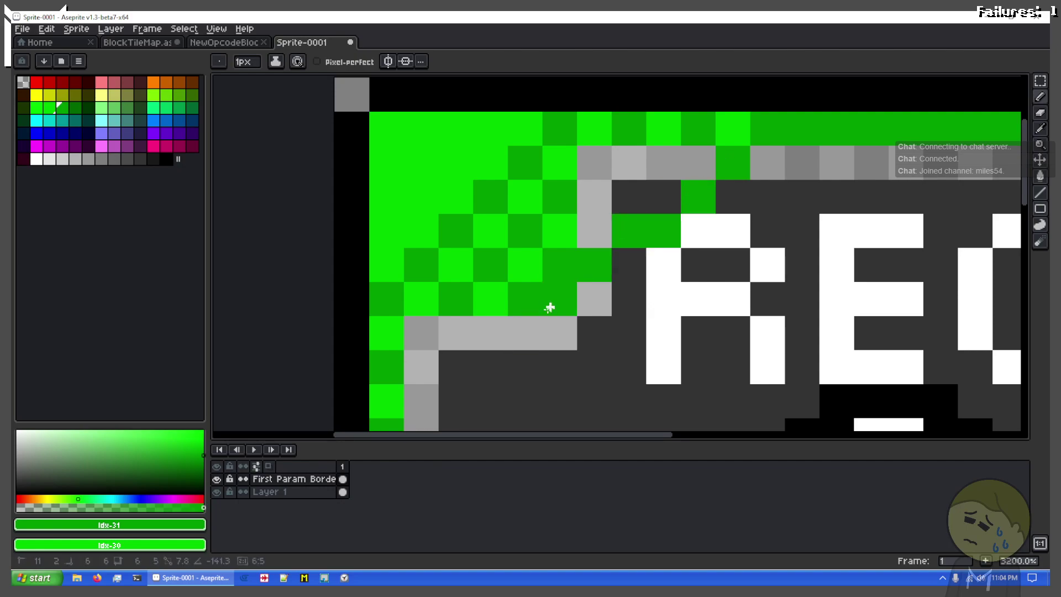
key("ctrl+z")
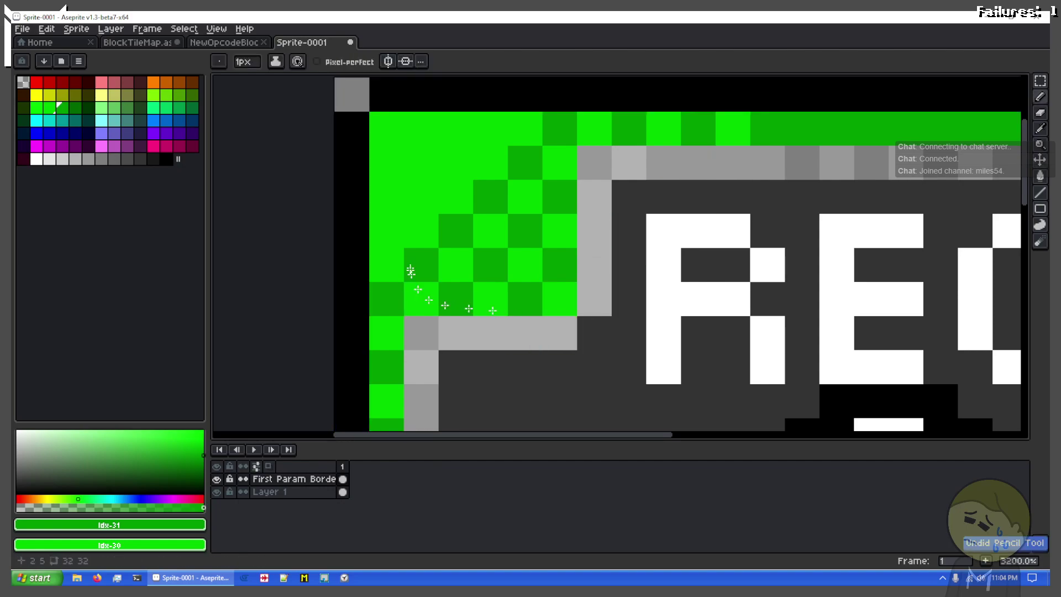
scroll(507, 247, "up", 2)
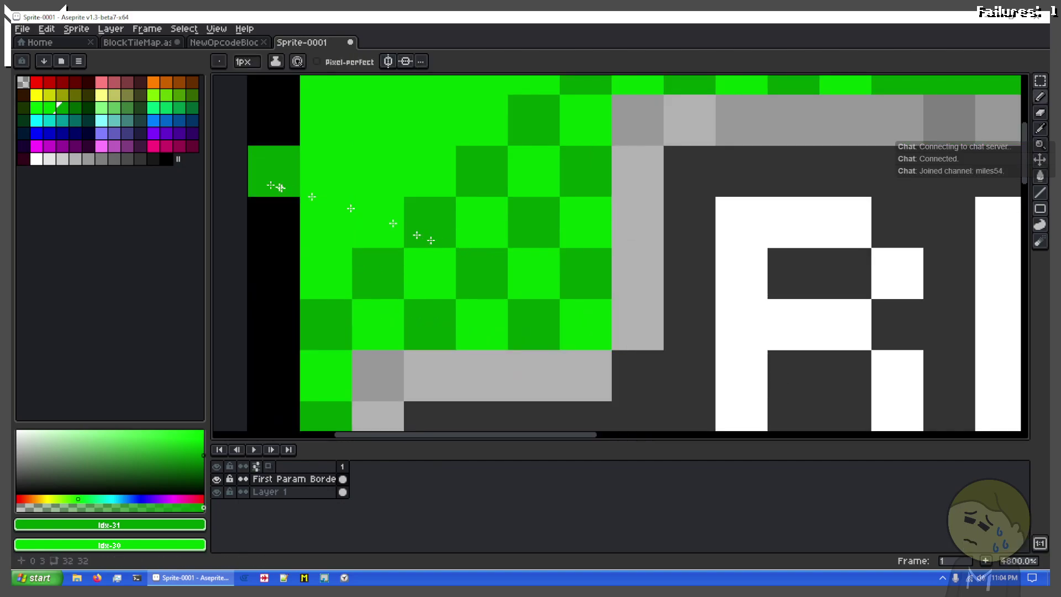
Try a 2 px wide white Idx-85 stem for a numeral 1 in the green corner square
left_click(37, 160)
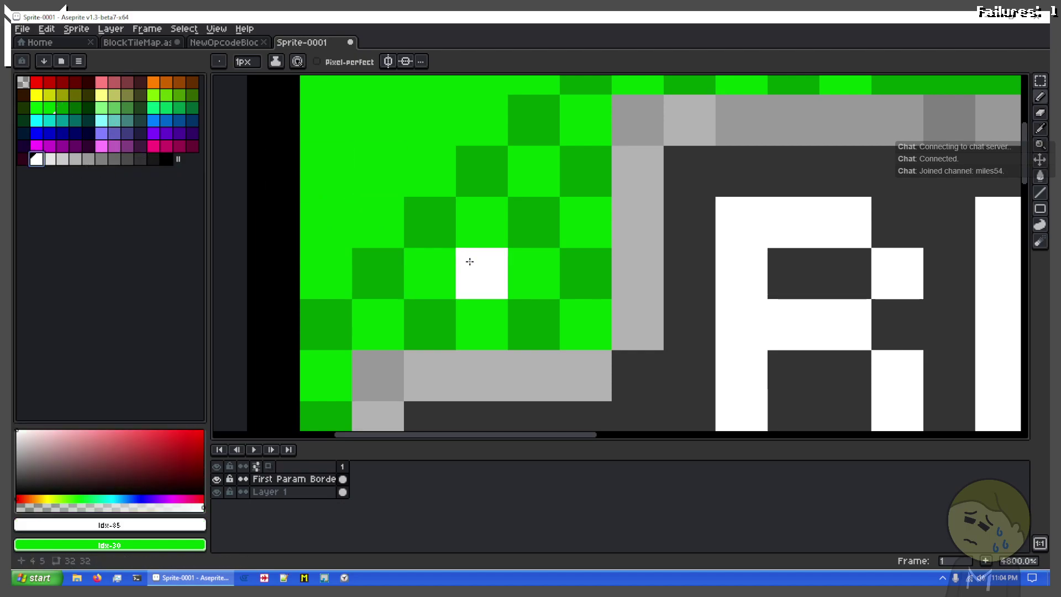
left_click(436, 264)
scroll(448, 262, "up", 1)
left_click_drag(448, 263, 542, 373)
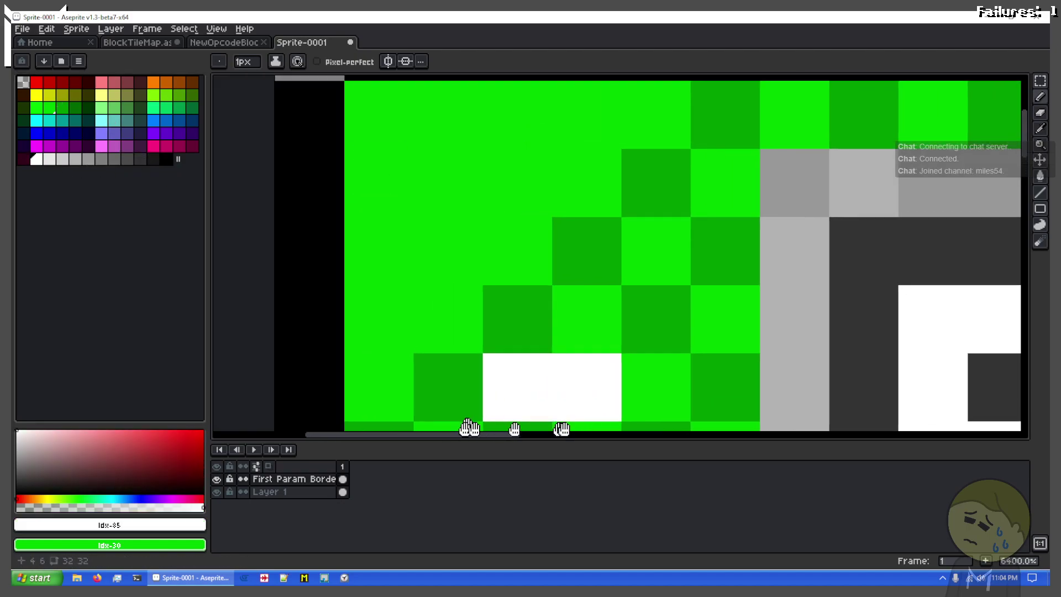
scroll(542, 349, "down", 1)
mouse_move(583, 203)
left_mouse_down()
mouse_move(532, 213)
mouse_move(534, 313)
mouse_move(479, 264)
mouse_move(549, 359)
mouse_move(567, 294)
mouse_move(558, 247)
left_mouse_up()
scroll(532, 332, "down", 2)
scroll(564, 332, "up", 1)
key("ctrl+z")
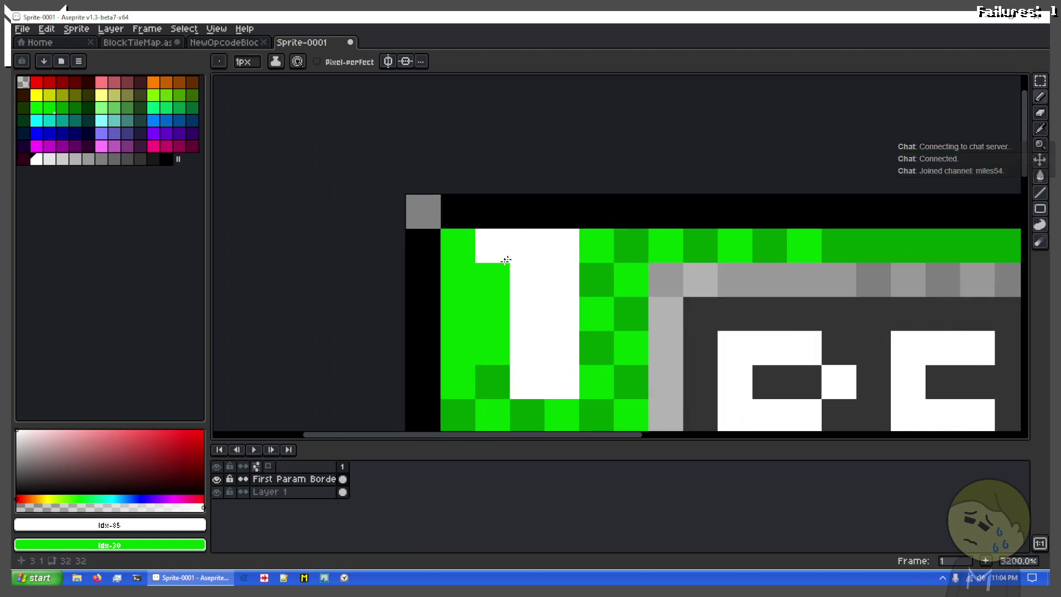
Add a one-pixel flag in the second row and a 4 px wide base to the white numeral 1
left_click(493, 274)
left_click_drag(575, 435, 509, 435)
scroll(664, 332, "down", 1)
left_click_drag(663, 331, 521, 221)
left_click_drag(512, 284, 562, 284)
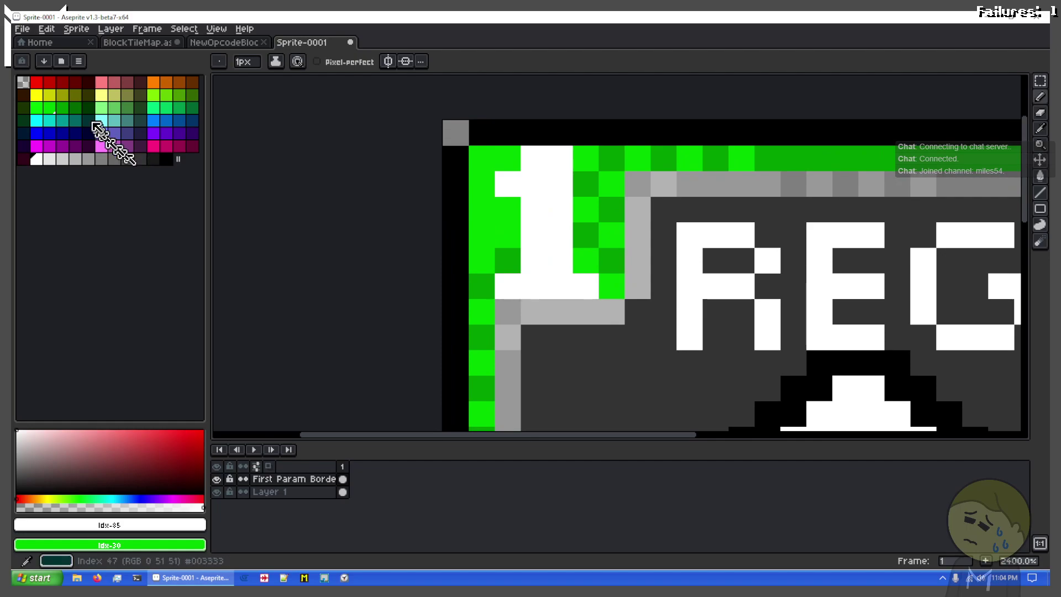
scroll(585, 238, "down", 2)
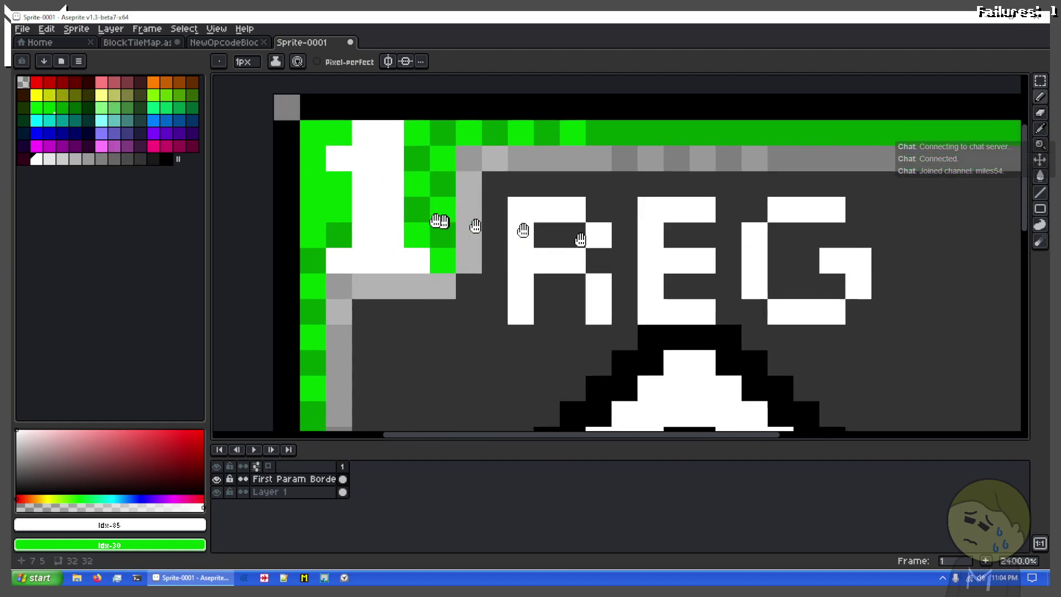
scroll(607, 189, "down", 2)
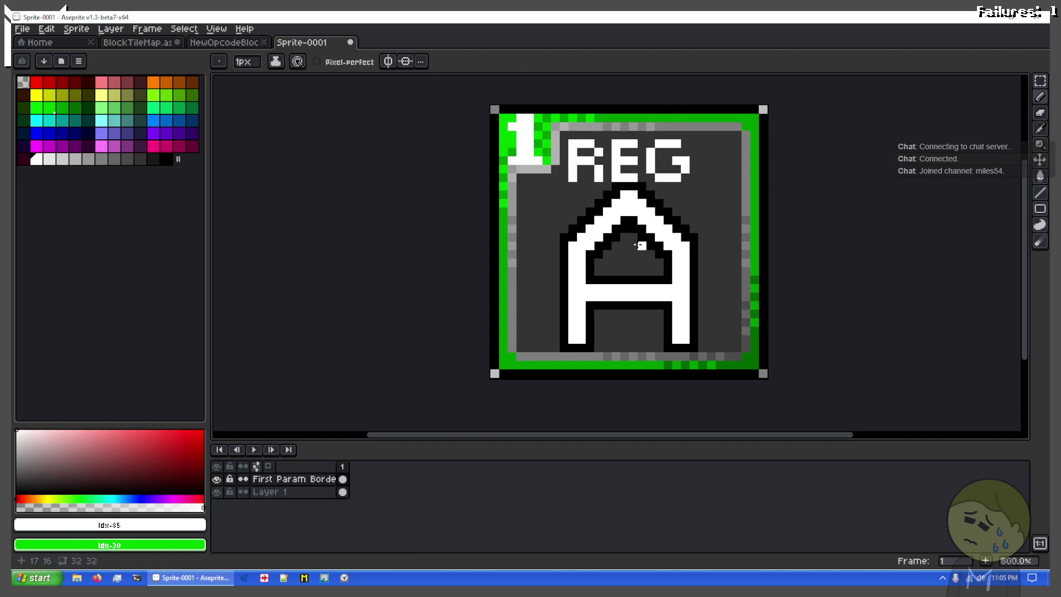
Undo the pencil strokes that form the thick white numeral 1
key("ctrl+z")
key("ctrl+z")
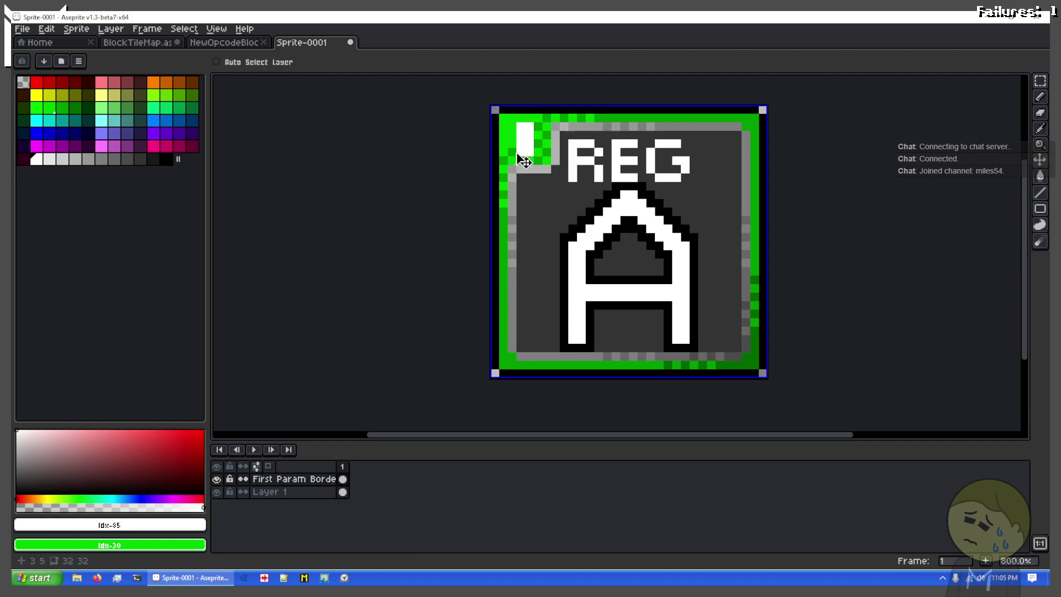
key("ctrl+z")
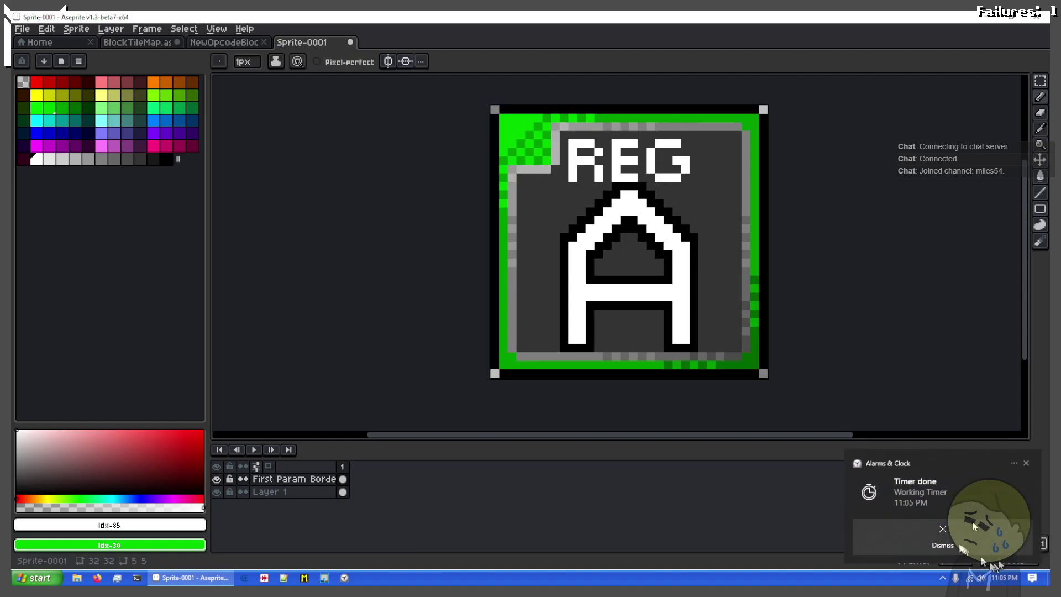
Try 4 px tall white Idx-85 vertical lines inside the green corner square, and undo them
left_click_drag(480, 110, 509, 174)
scroll(563, 171, "up", 3)
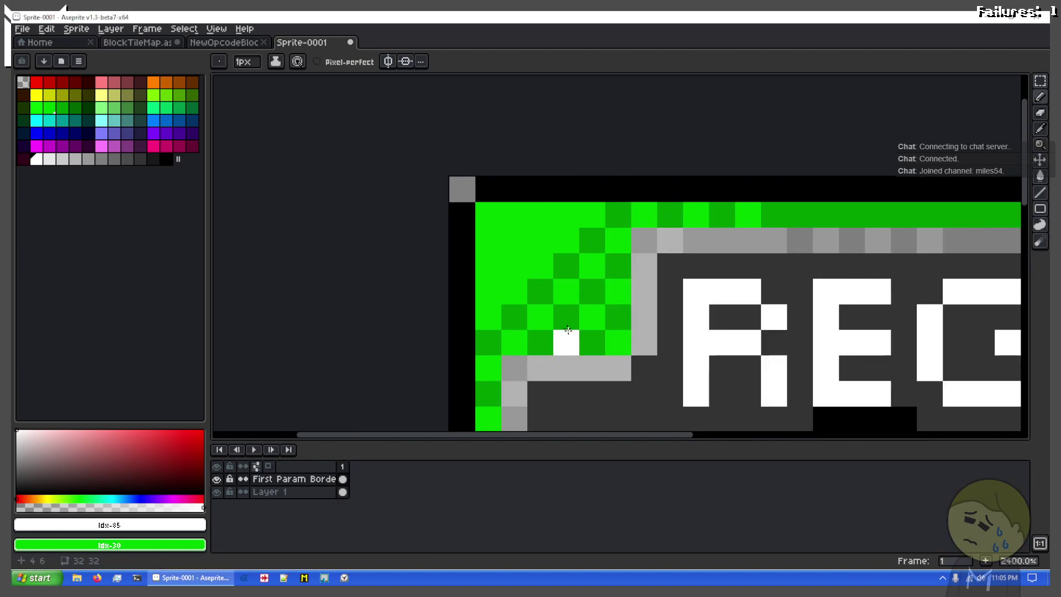
scroll(553, 311, "up", 1)
mouse_move(559, 313)
left_mouse_down()
mouse_move(556, 224)
mouse_move(504, 282)
mouse_move(497, 315)
left_mouse_up()
key("ctrl+z")
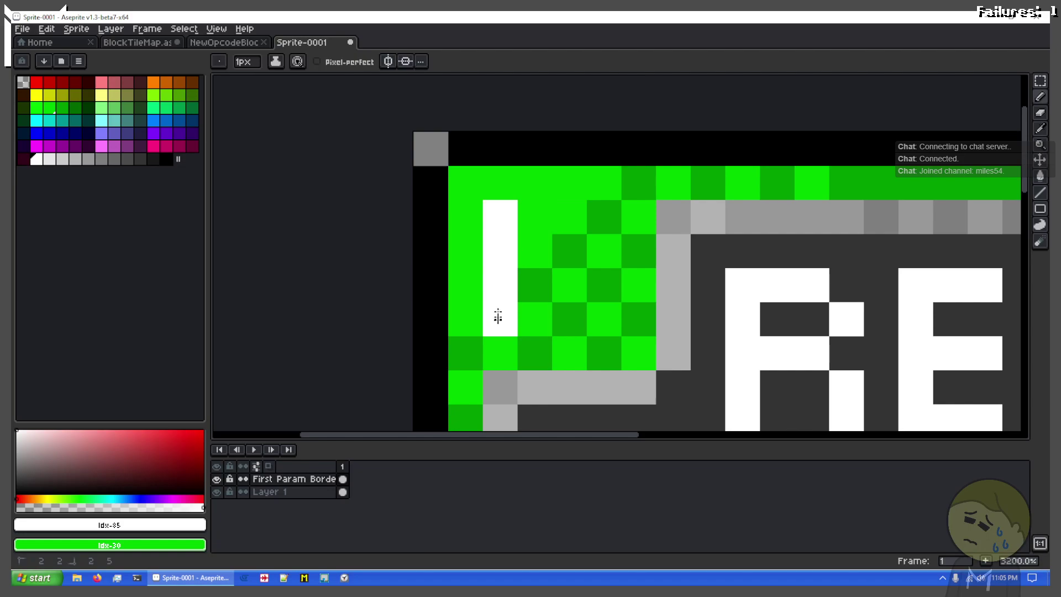
left_click_drag(564, 224, 552, 317)
key("ctrl+z")
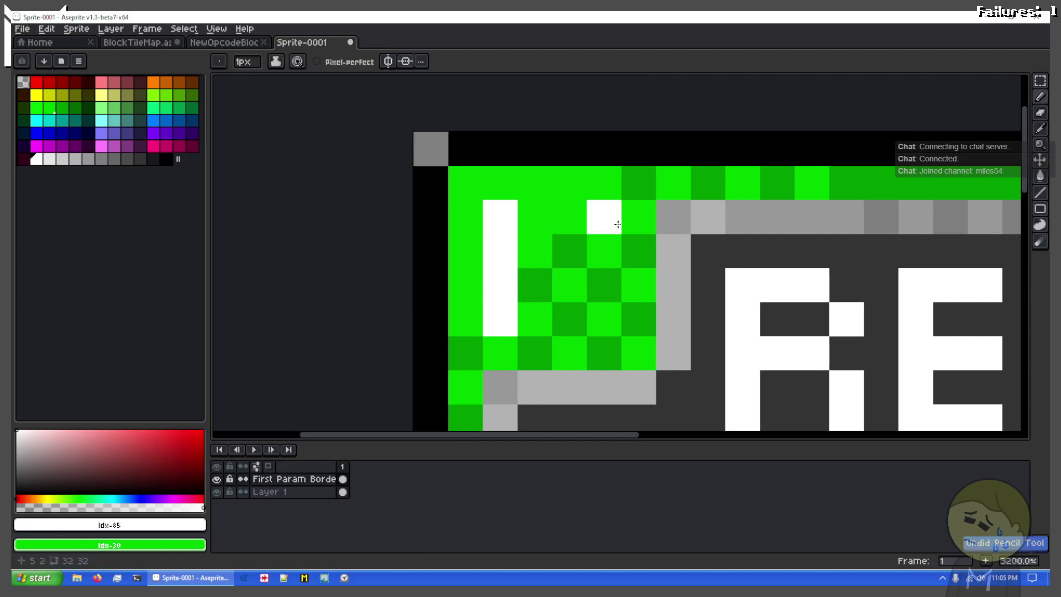
key("ctrl+z")
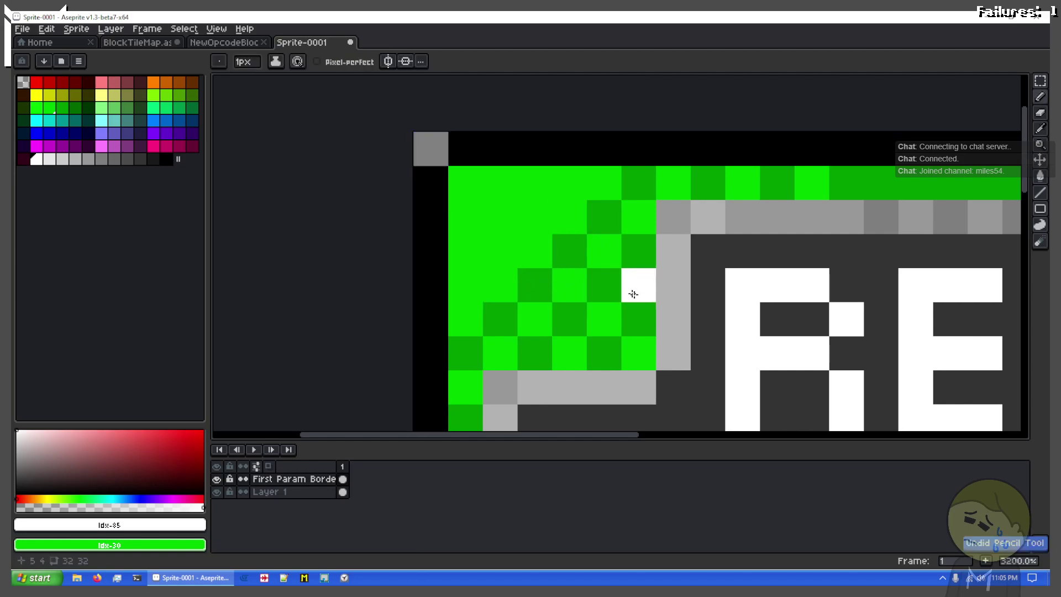
Try selecting a 5 x 2 px strip along the corner square's lower edge, and drop the selection
scroll(647, 308, "down", 1)
left_click_drag(611, 337, 520, 315)
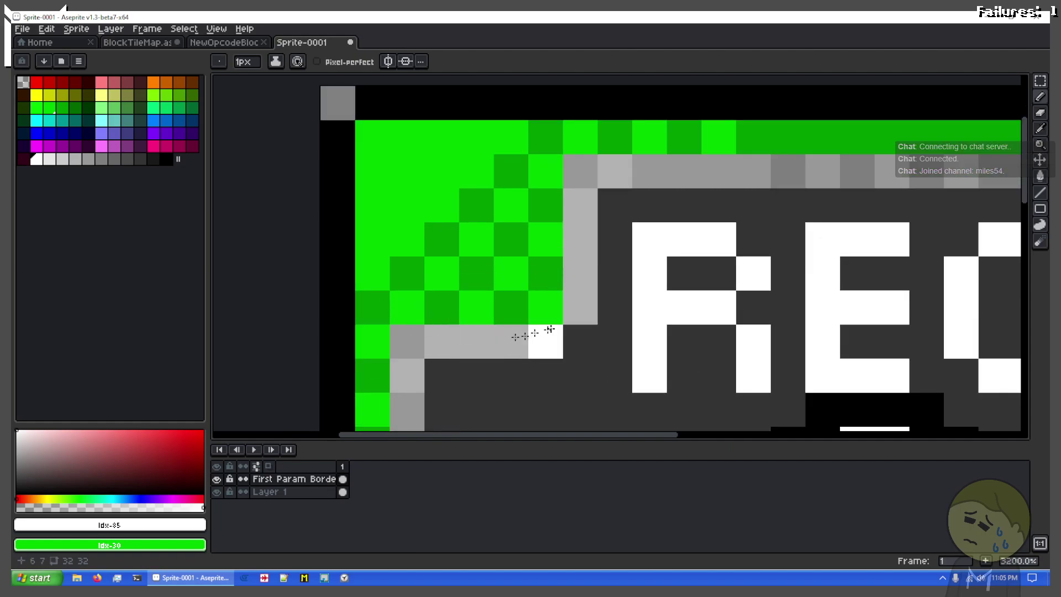
key("m")
mouse_move(570, 326)
left_mouse_down()
mouse_move(398, 196)
mouse_move(424, 189)
mouse_move(436, 309)
left_mouse_up()
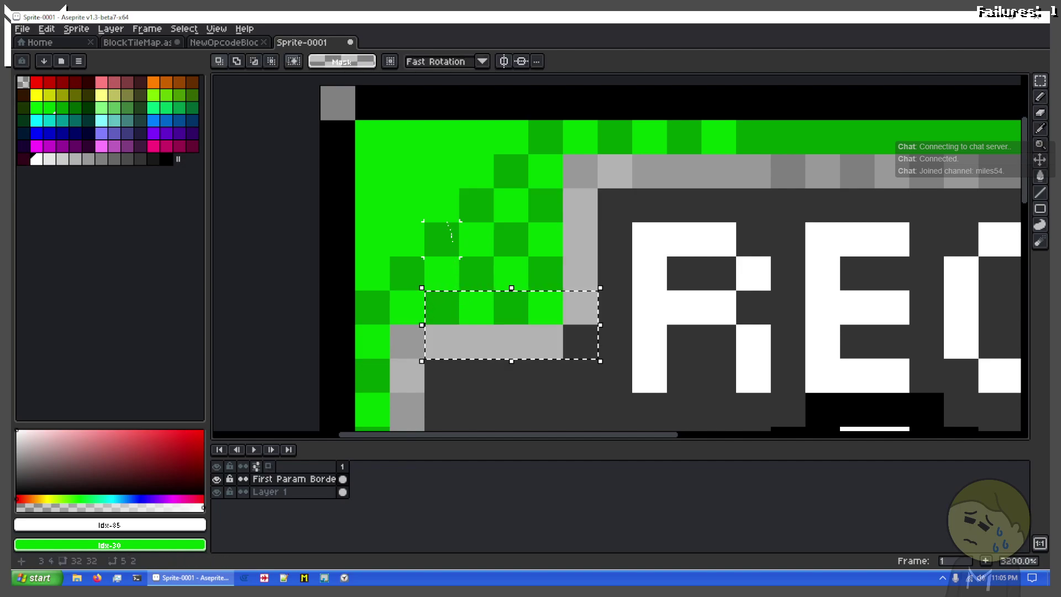
key("b")
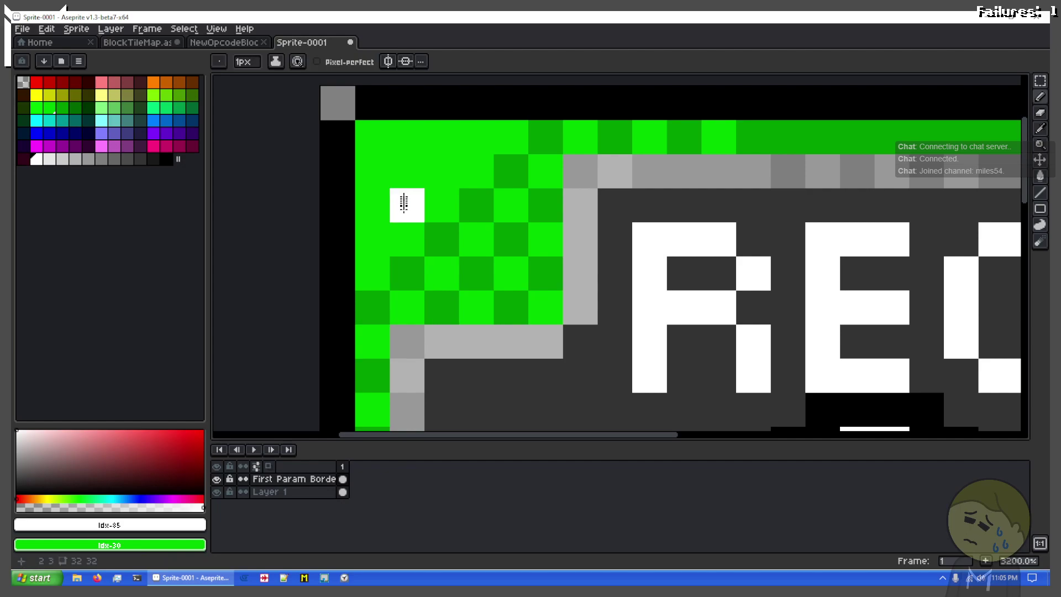
Try white vertical strokes in the second and fourth pixel columns of the corner square, and undo them
left_click_drag(408, 202, 407, 222)
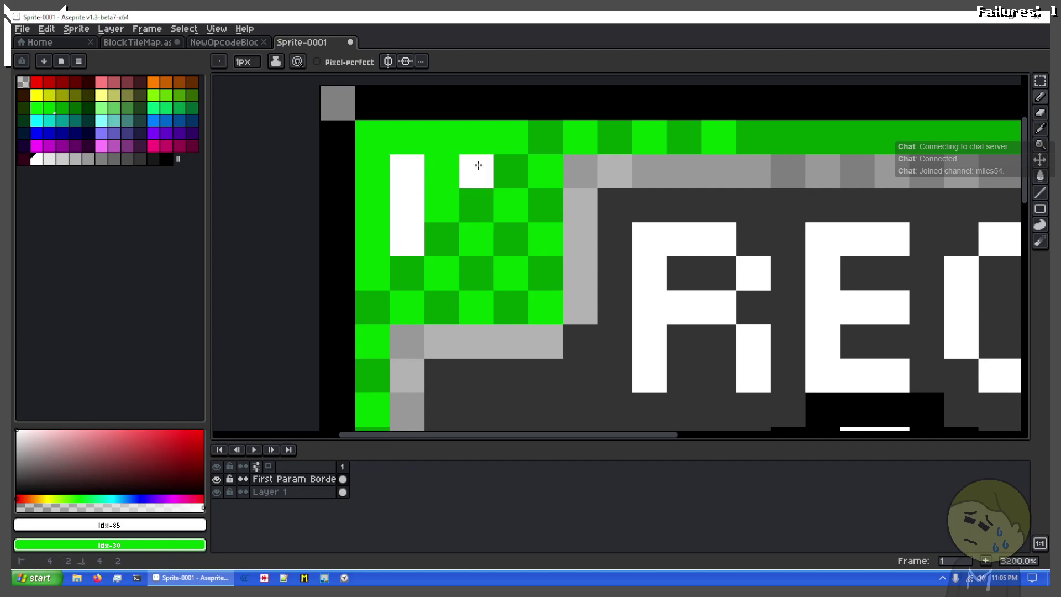
left_click_drag(475, 169, 483, 235)
key("ctrl+z")
key("ctrl+z")
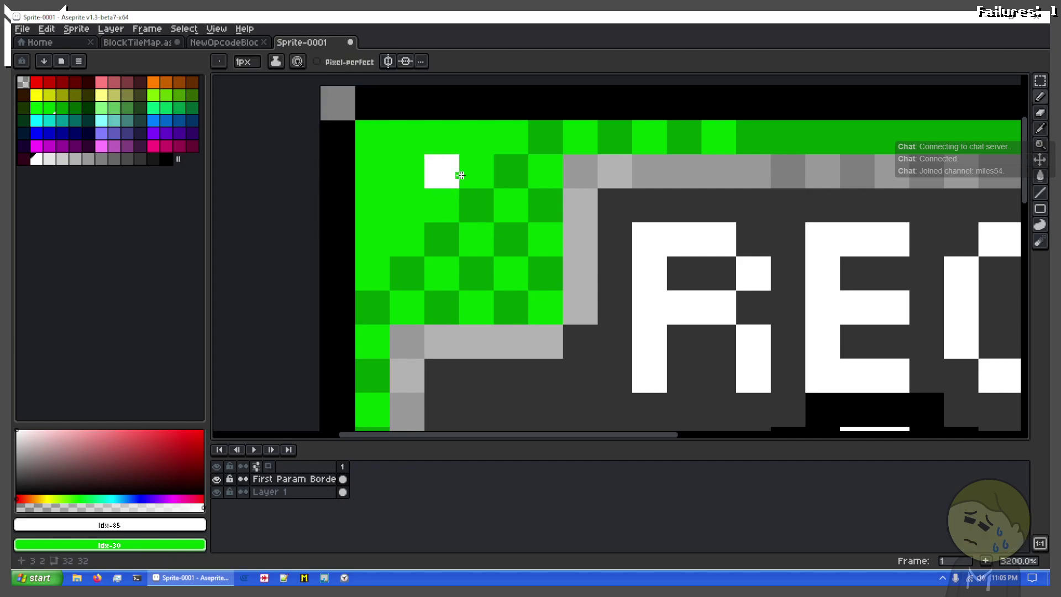
Try a compact white numeral shape, 4 px tall, in the middle of the corner square, and undo its strokes
mouse_move(469, 198)
left_mouse_down()
mouse_move(472, 271)
mouse_move(440, 258)
mouse_move(423, 199)
left_mouse_up()
key("ctrl+z")
key("ctrl+z")
key("ctrl+z")
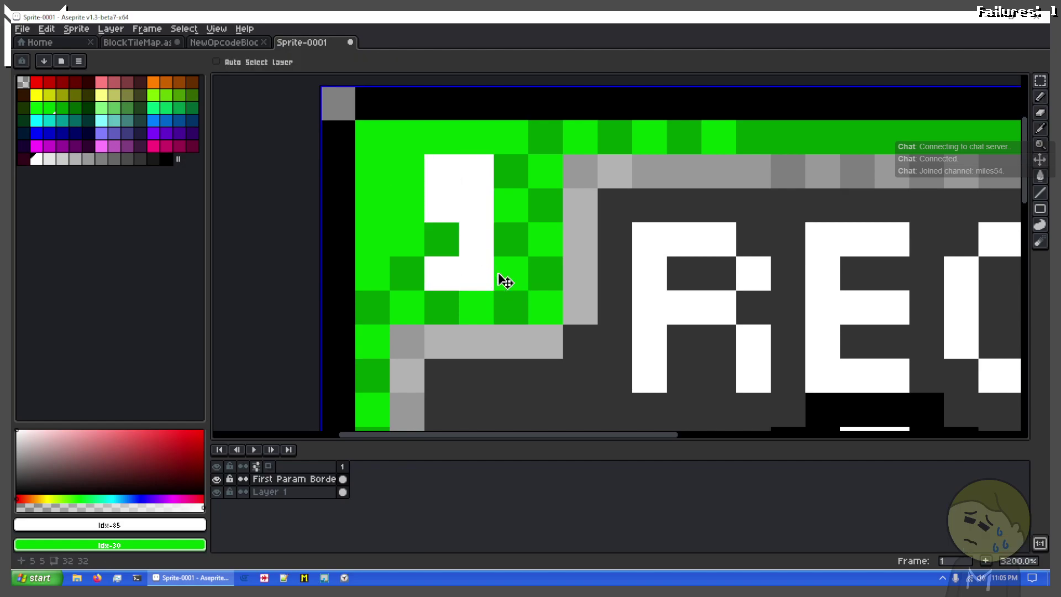
Try a white numeral 2 with a full diagonal above a 4 px wide base row, and undo the diagonal
mouse_move(502, 280)
left_mouse_down()
mouse_move(438, 275)
mouse_move(450, 237)
mouse_move(485, 207)
left_mouse_up()
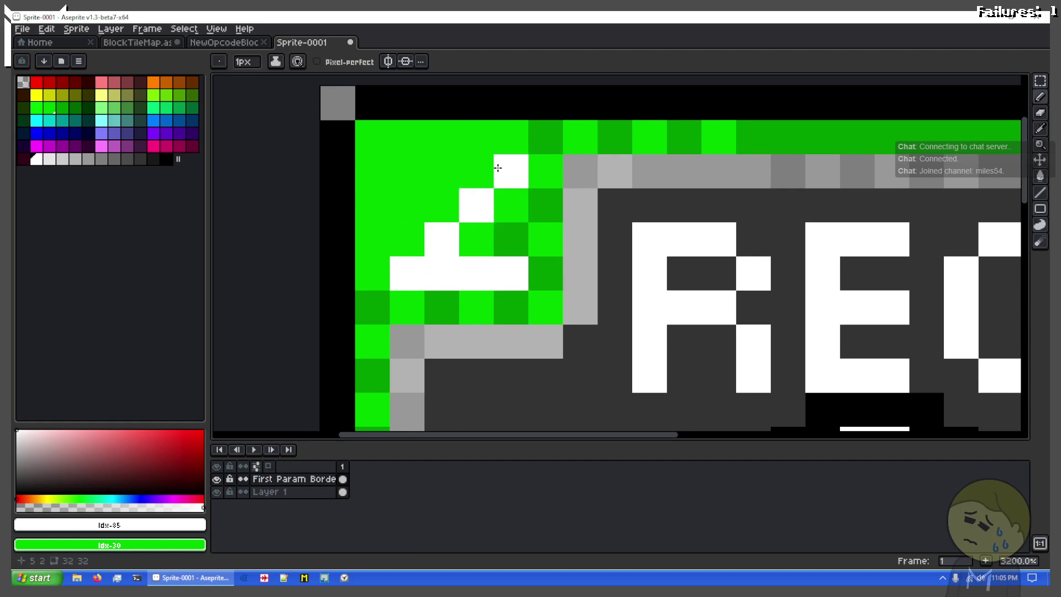
left_click_drag(497, 169, 415, 167)
key("ctrl+z")
key("ctrl+z")
key("ctrl+z")
Try a rounded 4 px tall white numeral 2 with a 2 px wide top stroke, and undo it
left_click(476, 234)
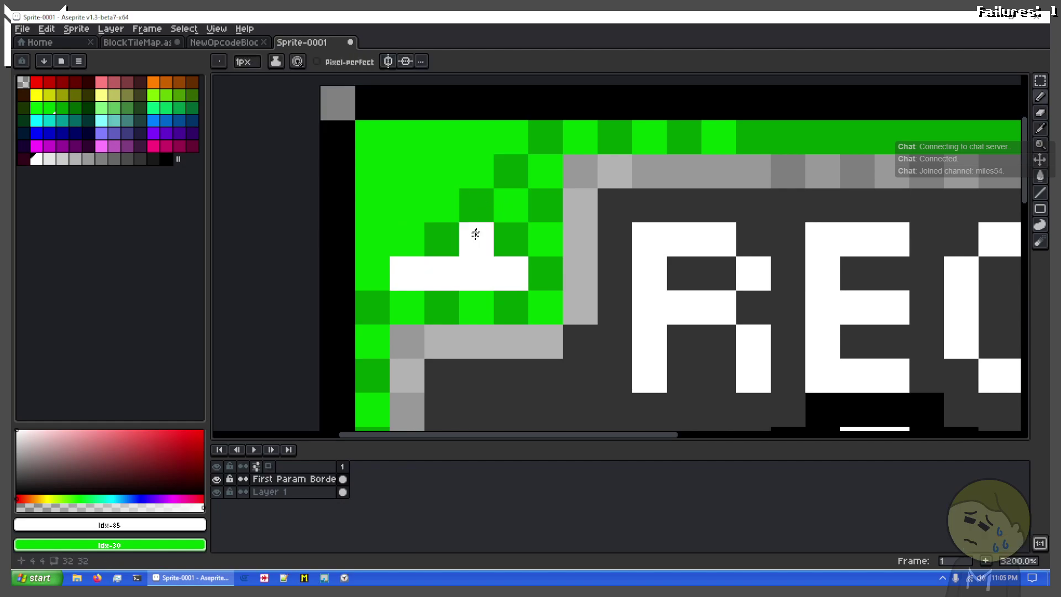
left_click_drag(486, 171, 450, 171)
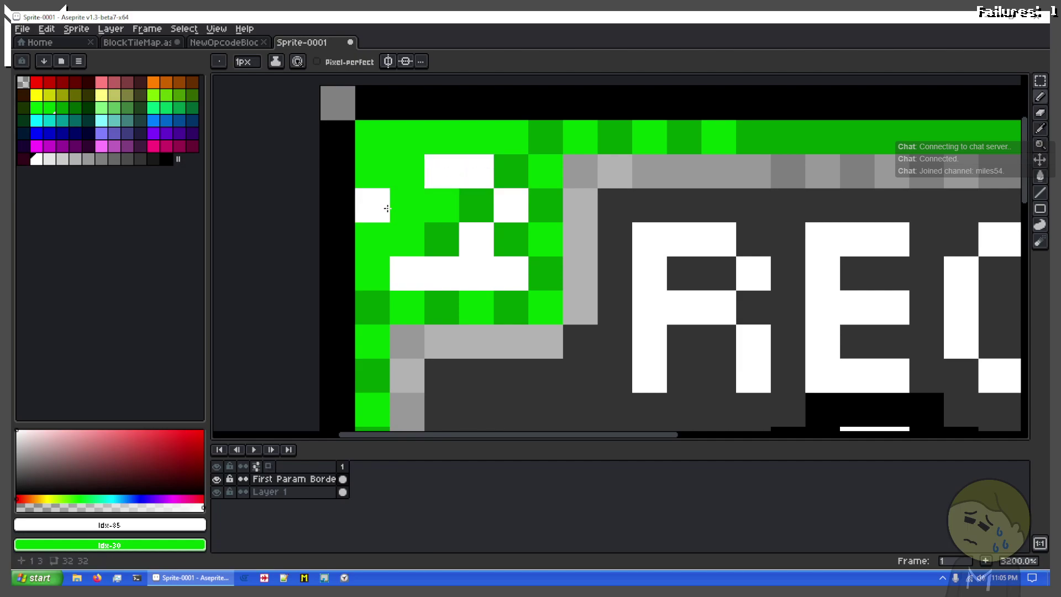
left_click(410, 206)
key("ctrl+z")
key("ctrl+z")
key("ctrl+z")
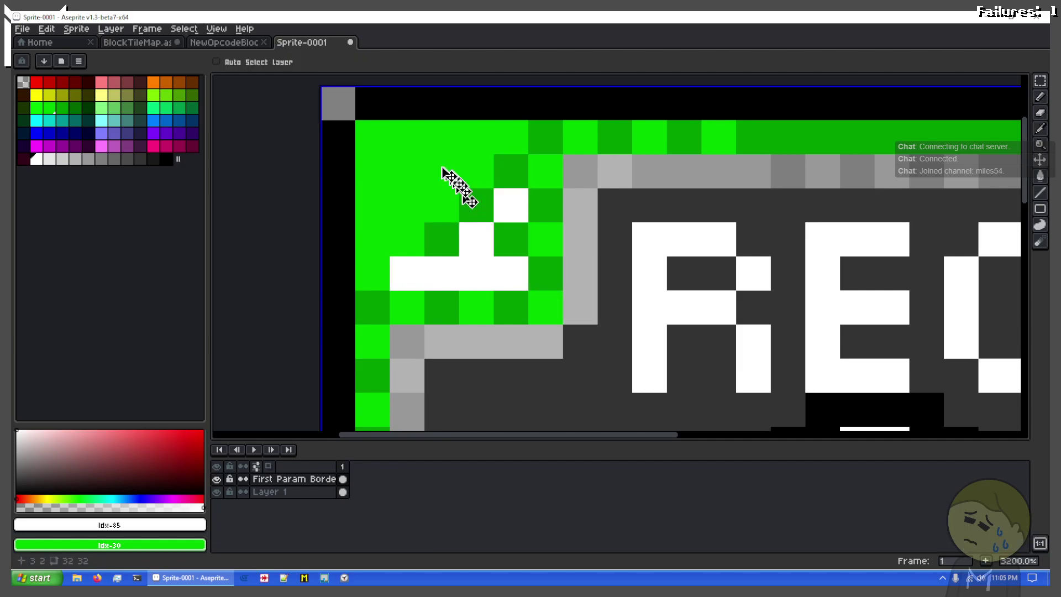
key("ctrl+z")
key("ctrl+z")
Try variants of a 4 px tall white numeral 3 in the corner square, and undo all their strokes
left_click_drag(443, 169, 477, 172)
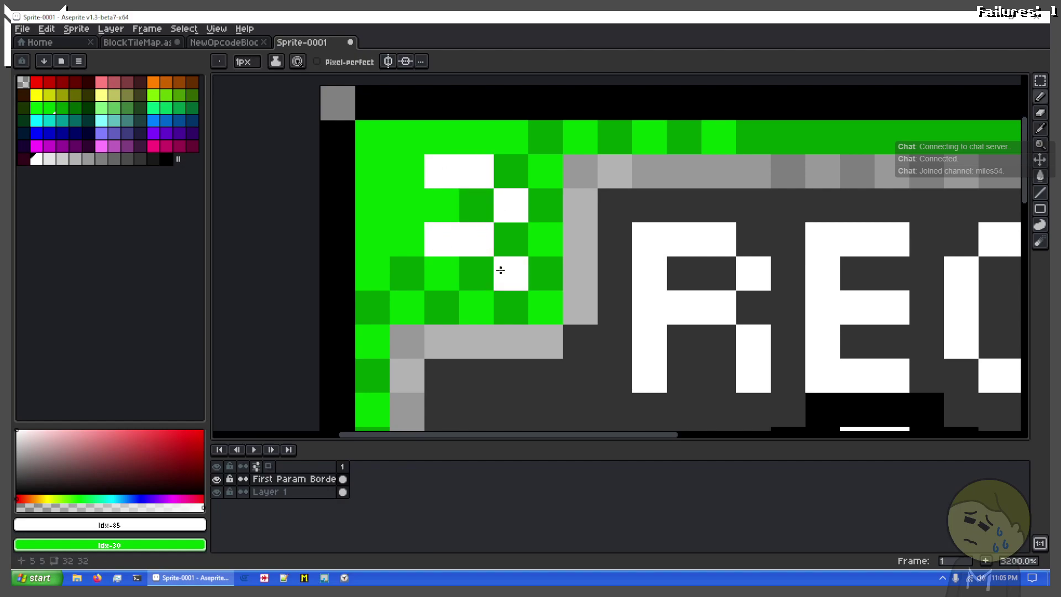
left_click_drag(500, 270, 428, 272)
key("ctrl+z")
key("ctrl+z")
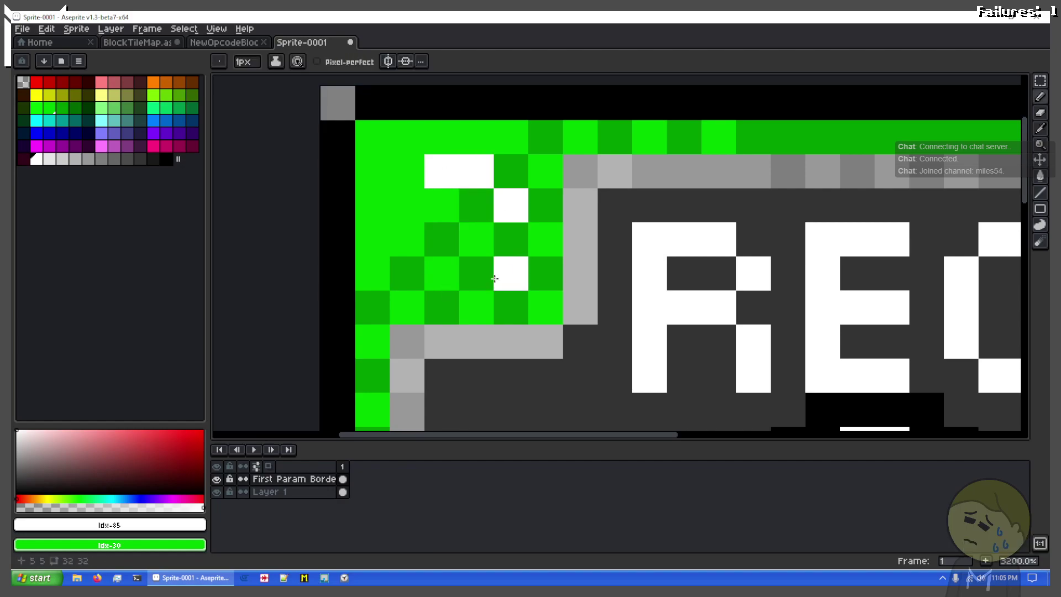
mouse_move(495, 278)
left_mouse_down()
mouse_move(425, 279)
mouse_move(460, 273)
mouse_move(492, 239)
left_mouse_up()
key("ctrl+z")
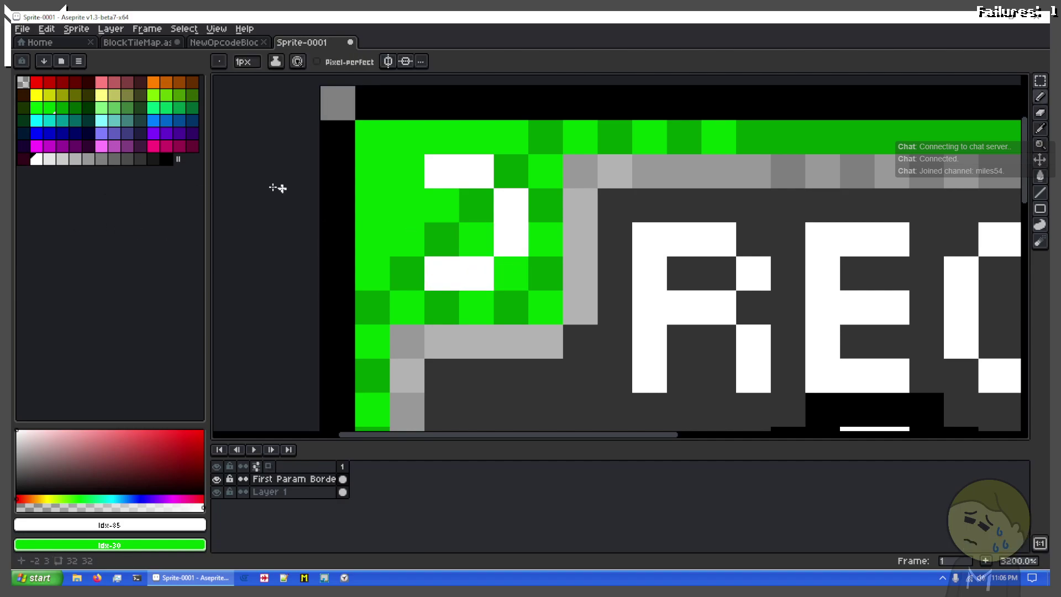
key("ctrl+z")
key("ctrl+z")
key("ctrl+z")
key("ctrl+z")
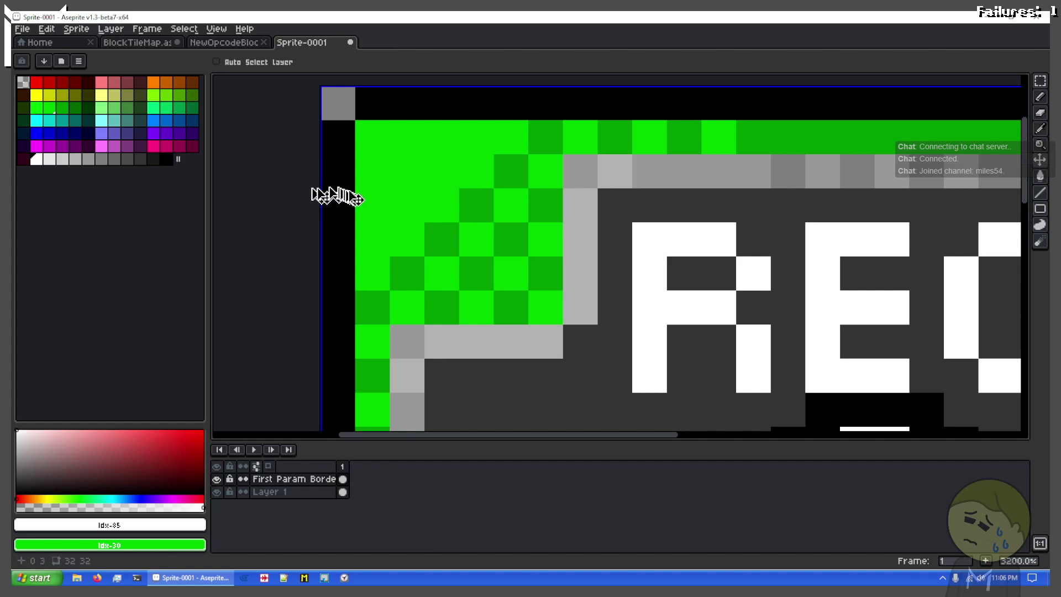
Set the foreground colour to black Idx-95
left_click(420, 207)
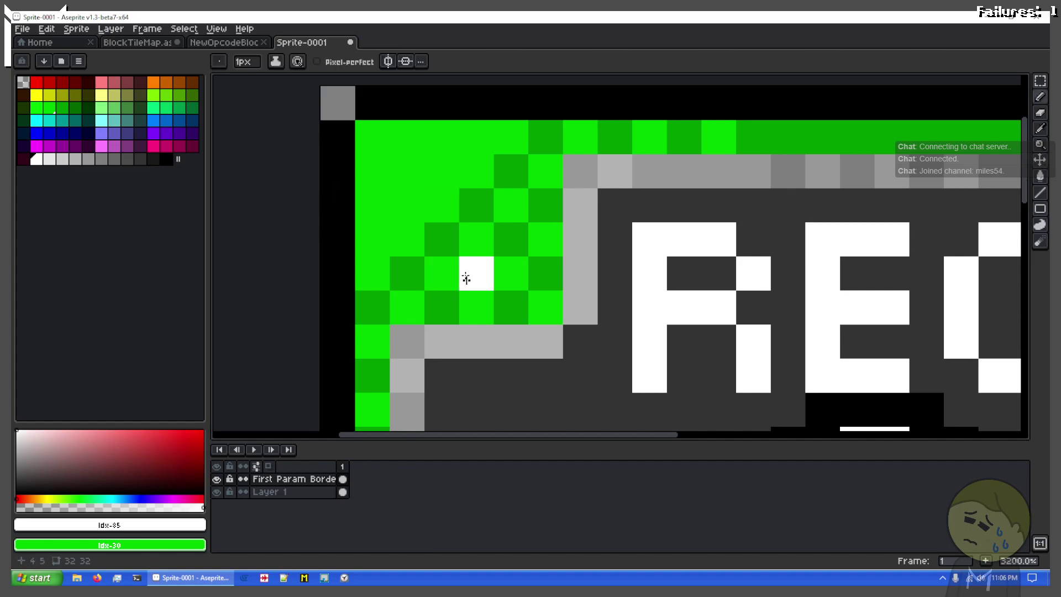
left_click(102, 160)
left_click(166, 158)
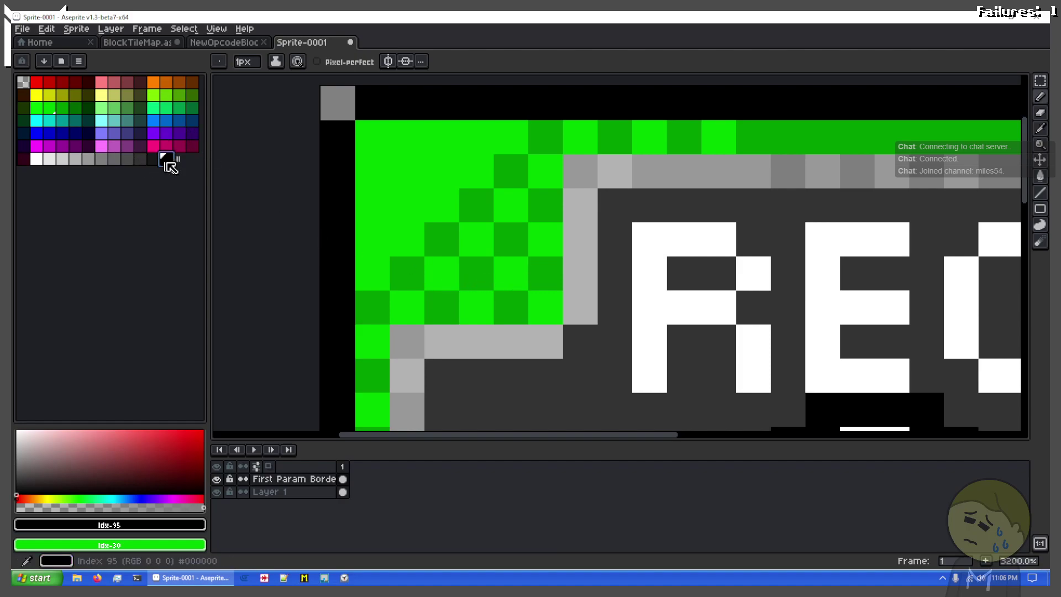
Try black numeral strokes 4 px long, including a numeral 1, in the corner square, and undo each attempt
left_click(468, 190)
left_click_drag(409, 176, 410, 265)
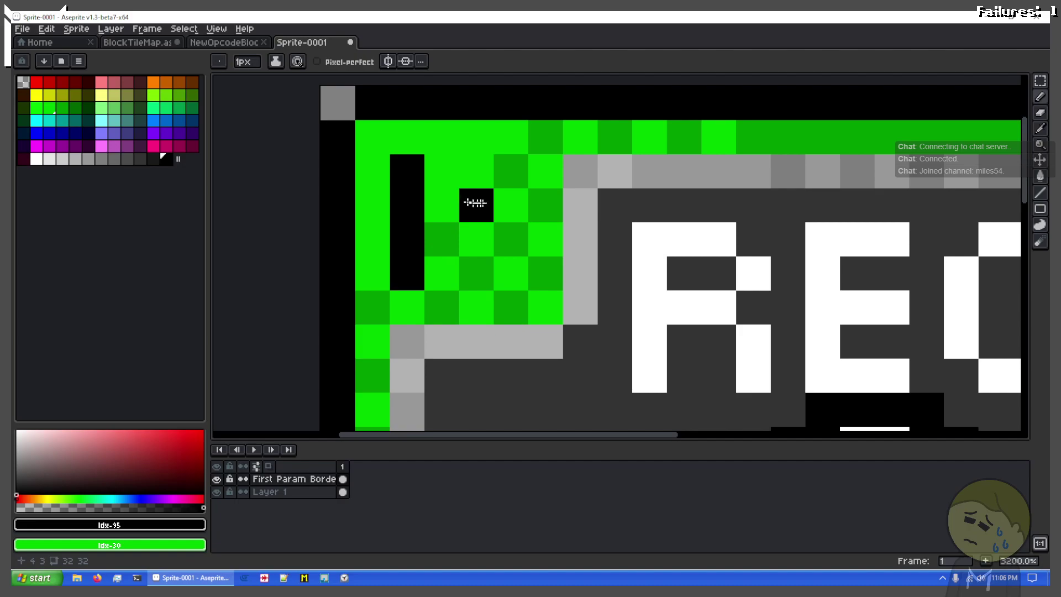
key("ctrl+z")
left_click_drag(474, 168, 474, 263)
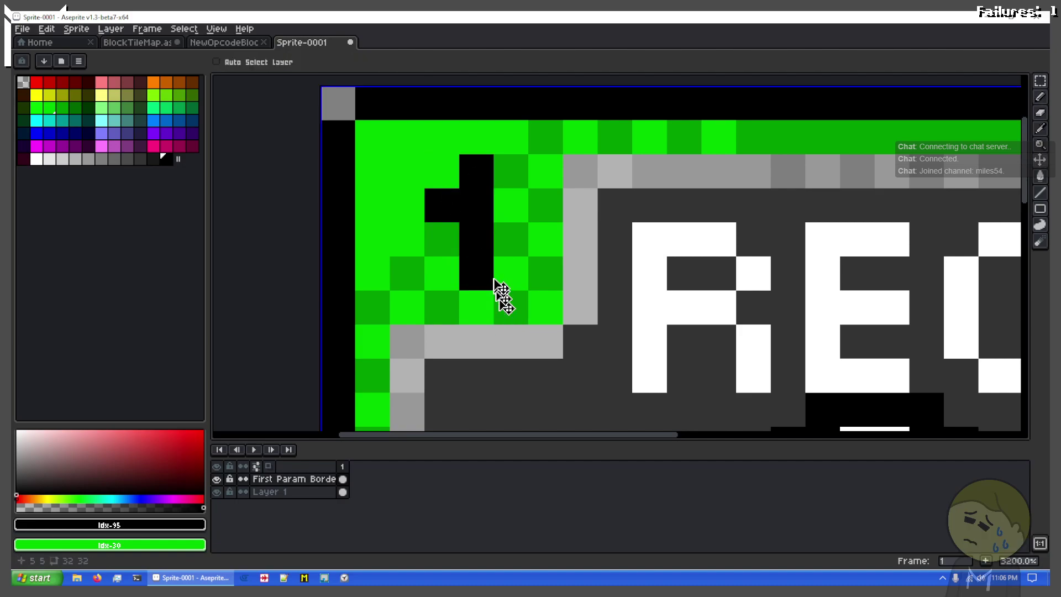
key("ctrl+z")
left_click_drag(498, 268, 428, 266)
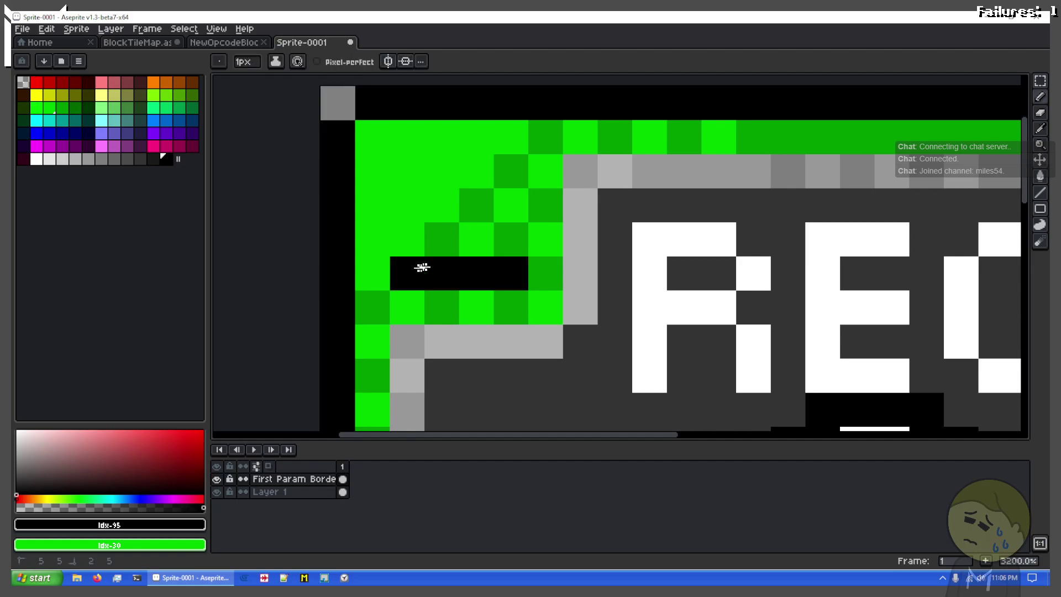
key("ctrl+z")
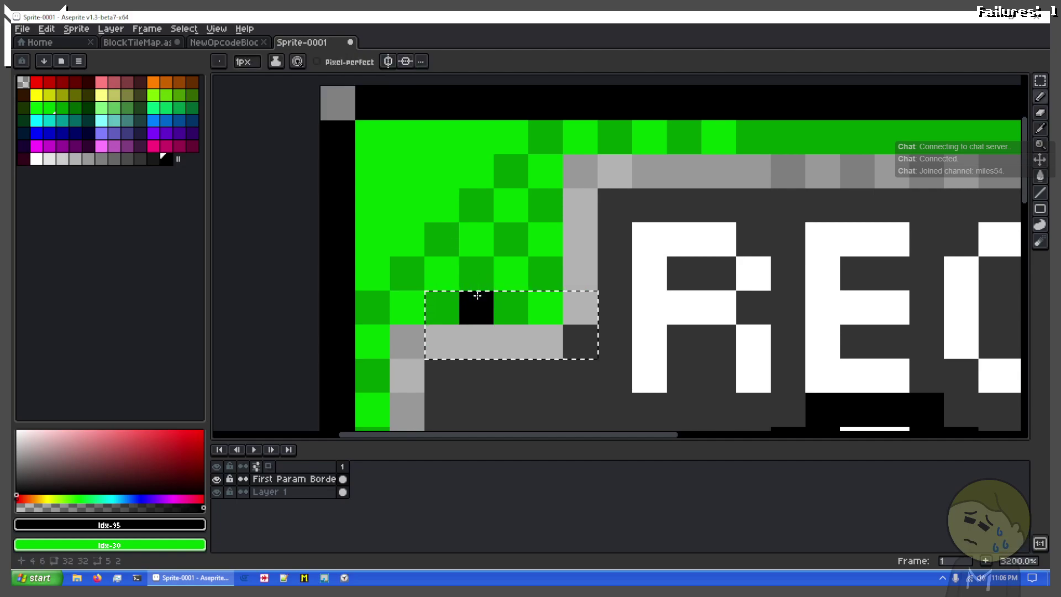
Undo the dither shading and the enlarged green corner square, back to the plain thin border corner
scroll(546, 288, "down", 3)
left_click_drag(712, 225, 551, 116)
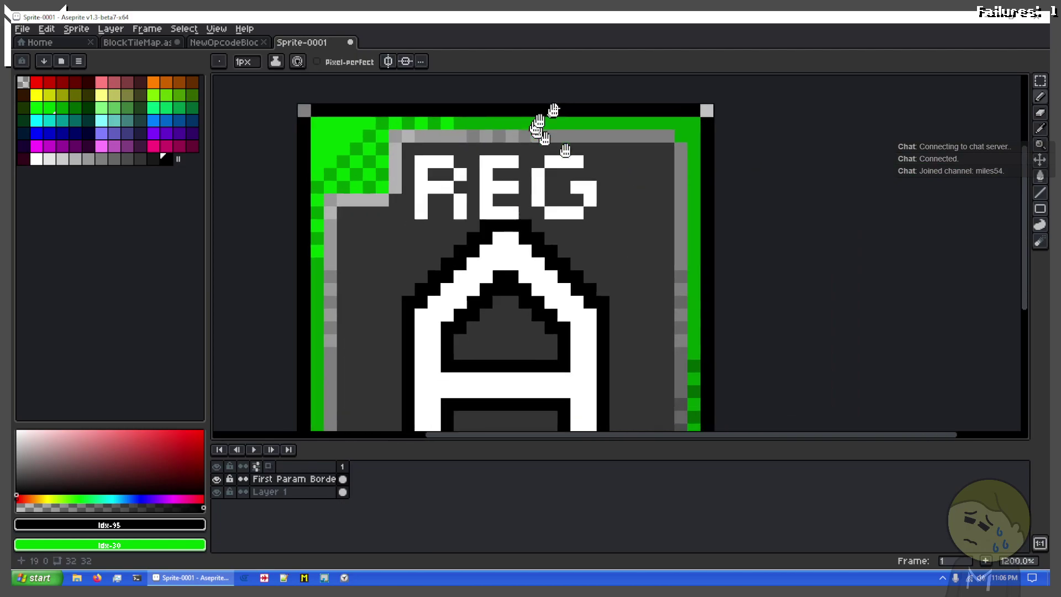
key("ctrl+z")
key("ctrl+z")
key("ctrl+z")
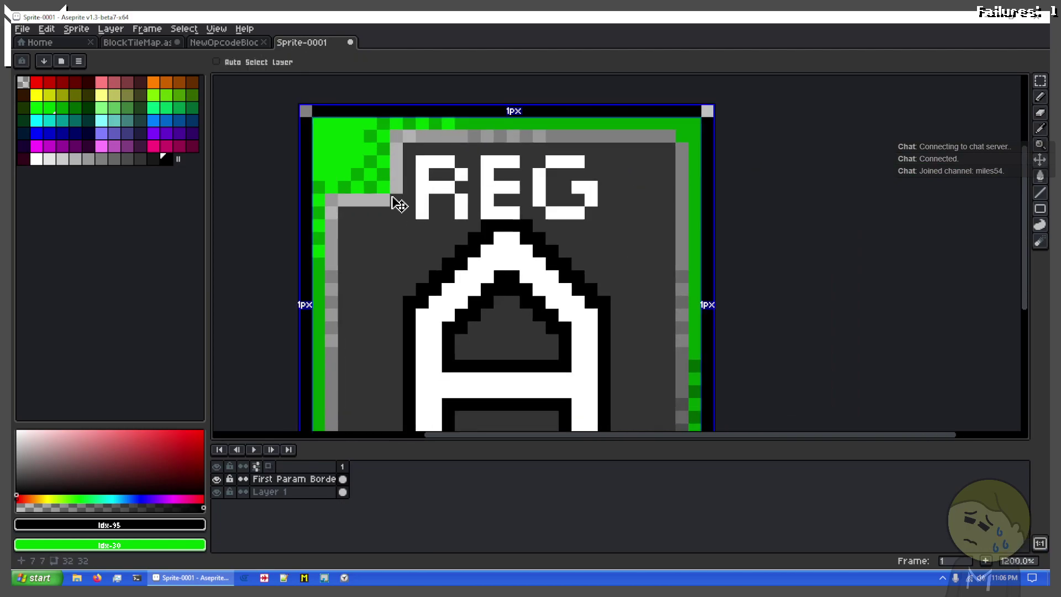
key("ctrl+z")
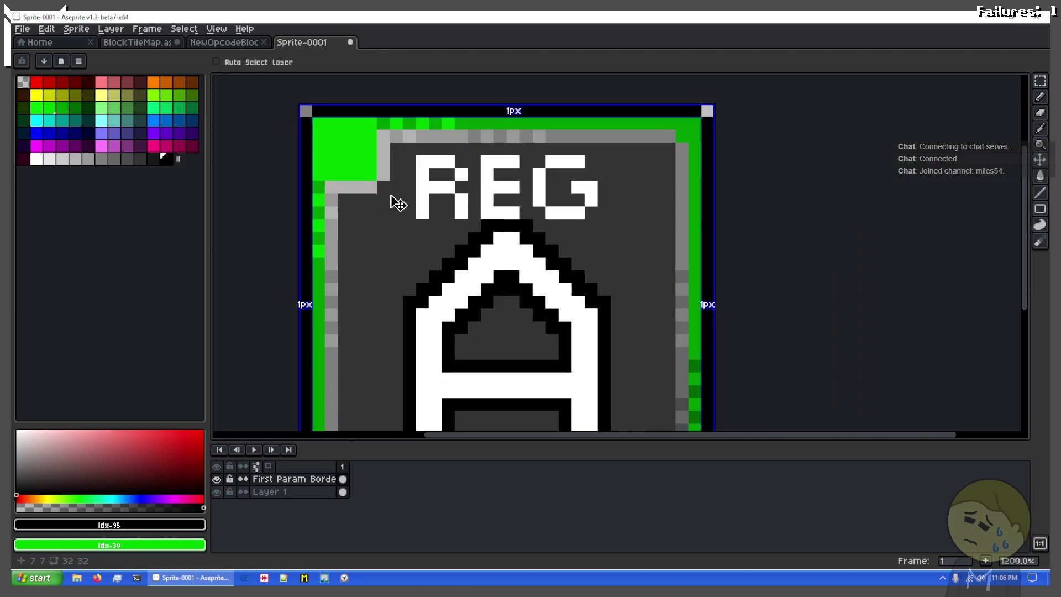
key("ctrl+z")
key("ctrl+z")
Examine the plain border corner and the space around the REG lettering at several zoom levels
scroll(344, 145, "up", 2)
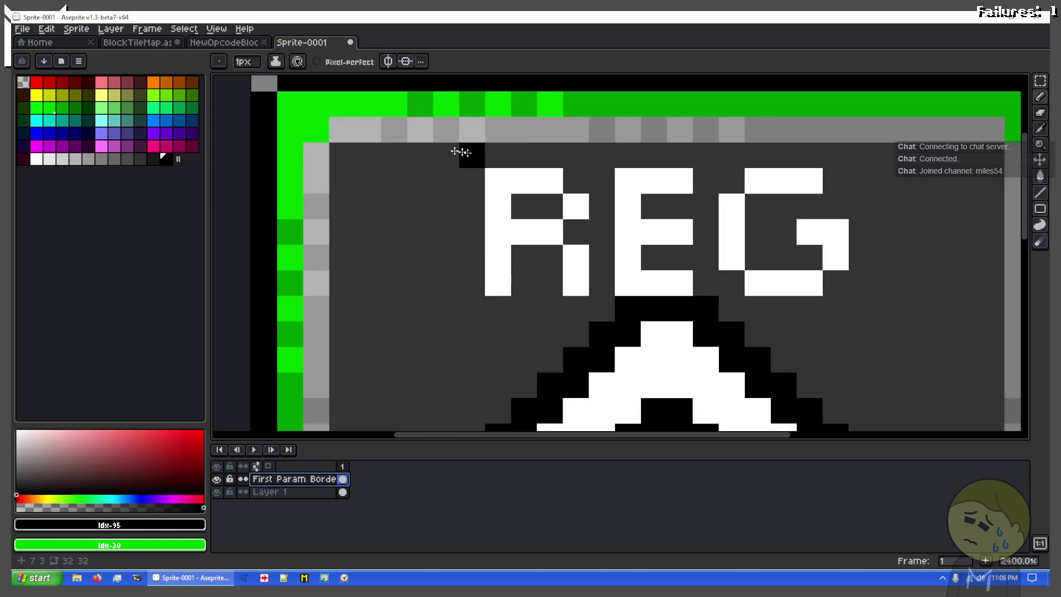
left_click_drag(480, 187, 430, 128)
scroll(427, 121, "down", 1)
scroll(517, 155, "down", 1)
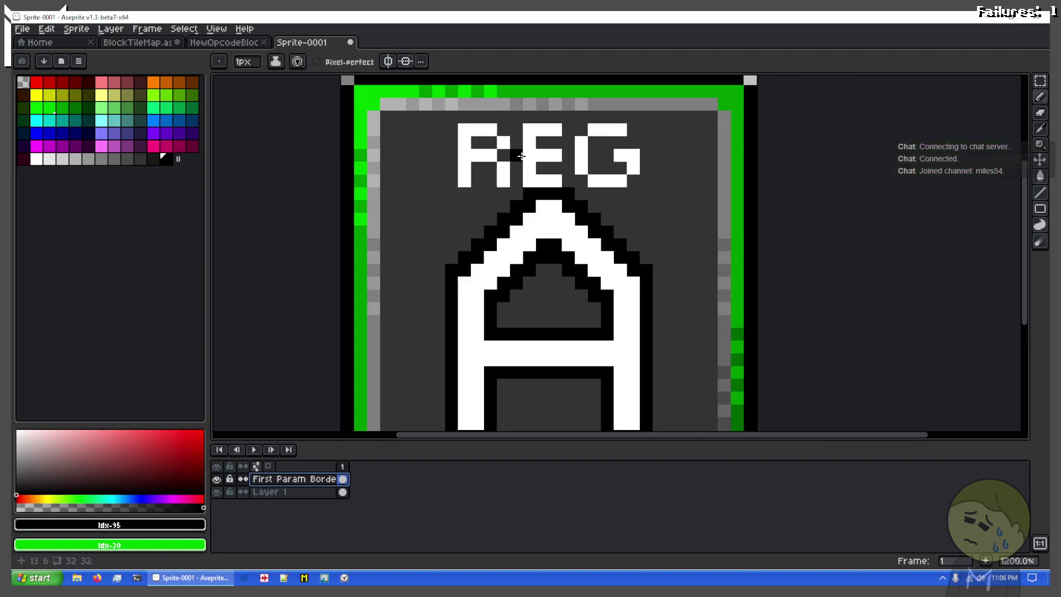
left_click_drag(533, 155, 502, 244)
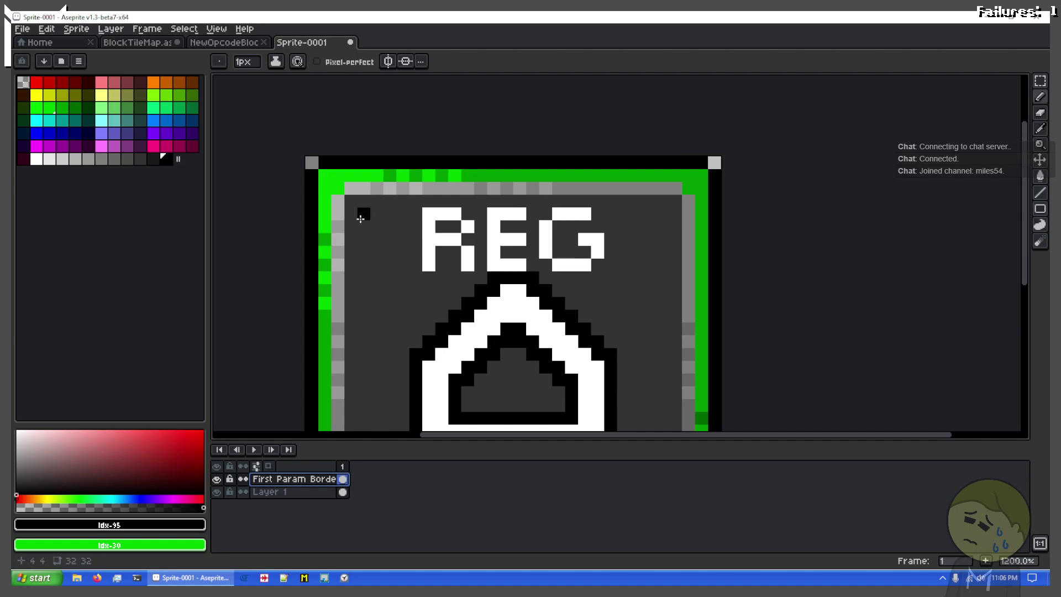
scroll(360, 219, "up", 1)
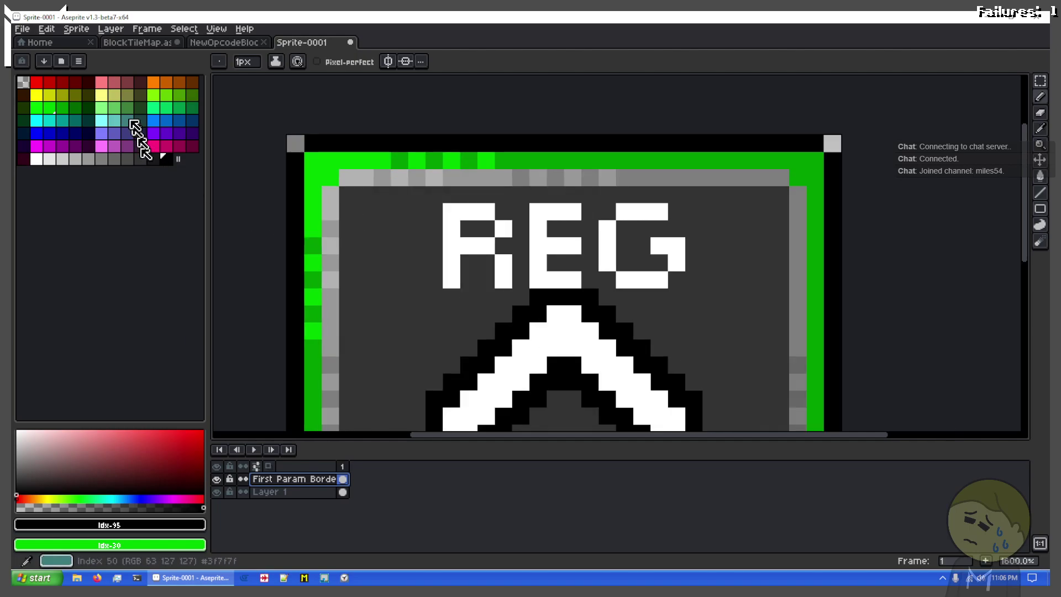
left_click_drag(453, 254, 535, 303)
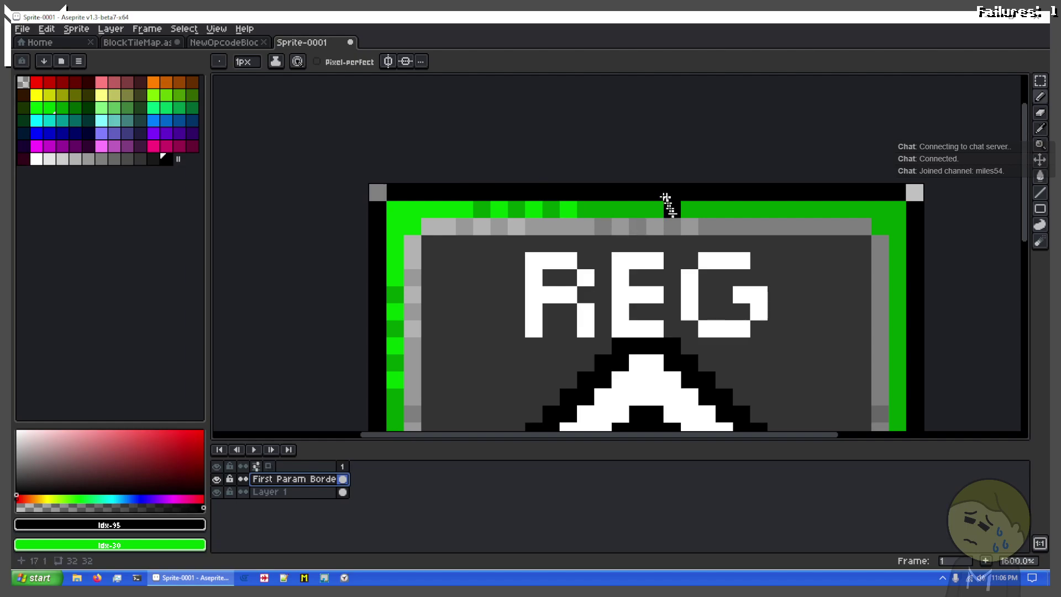
scroll(760, 320, "down", 2)
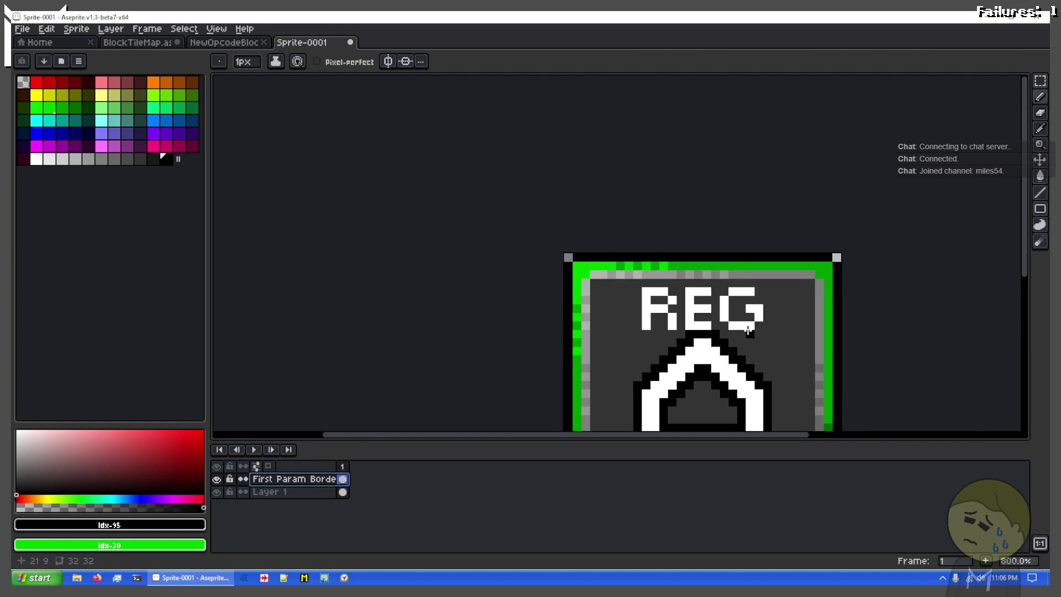
left_click_drag(745, 336, 613, 211)
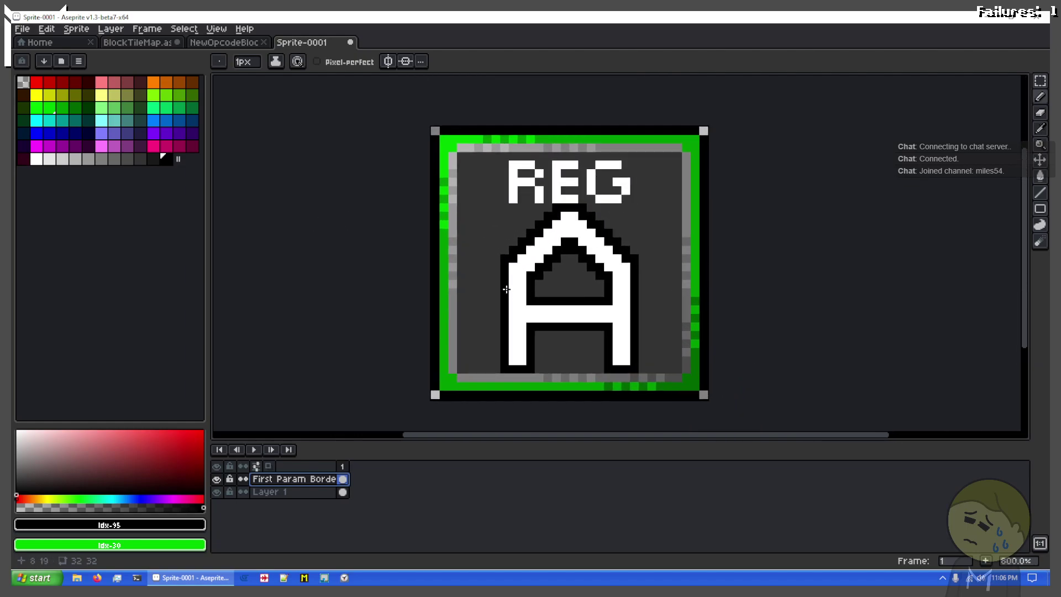
scroll(479, 227, "up", 2)
left_click_drag(498, 221, 599, 332)
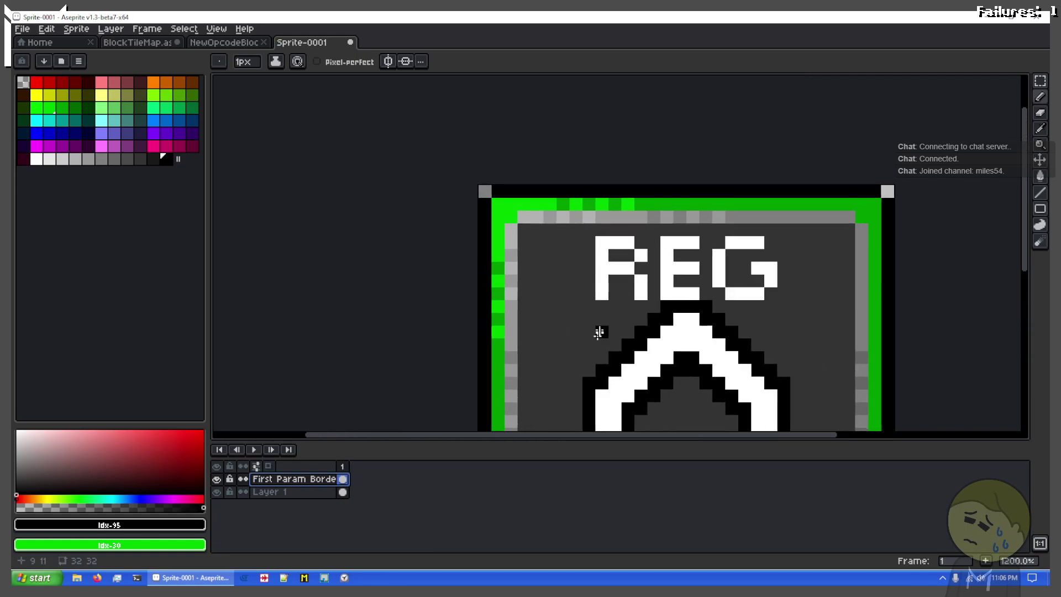
scroll(486, 218, "up", 3)
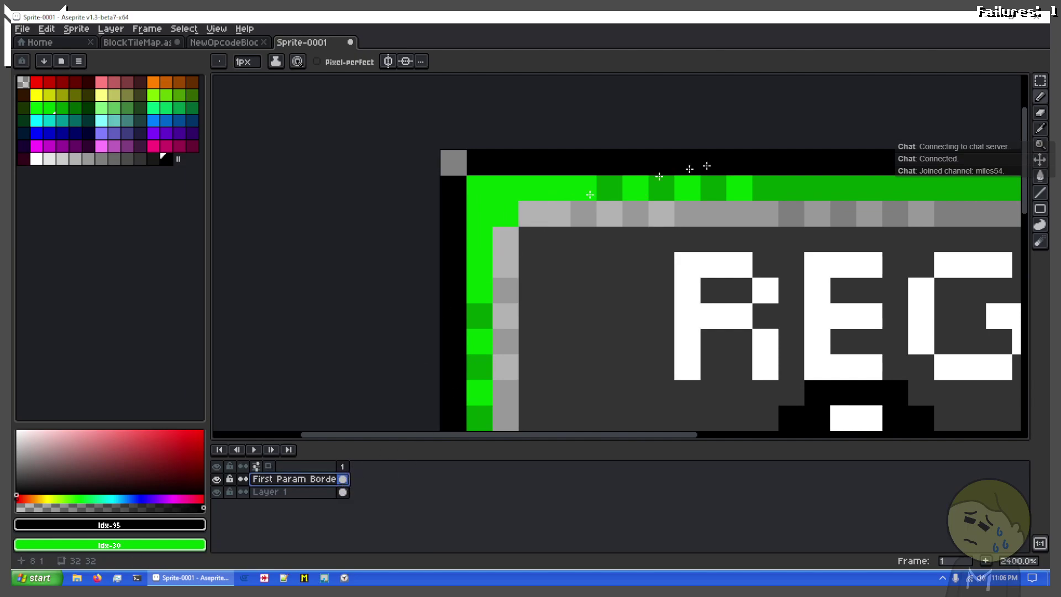
scroll(813, 213, "down", 2)
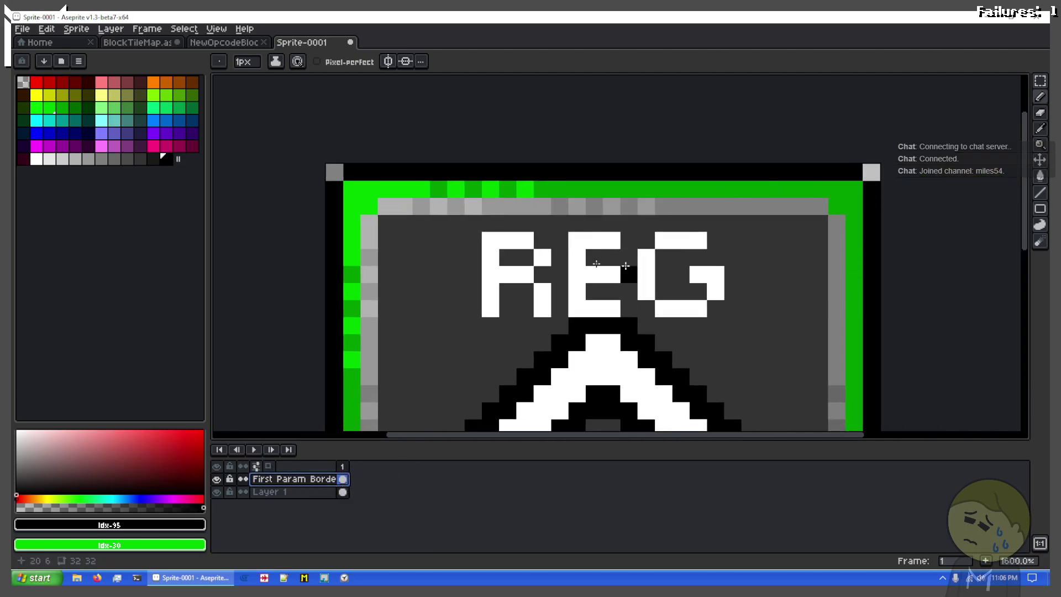
scroll(368, 232, "up", 2)
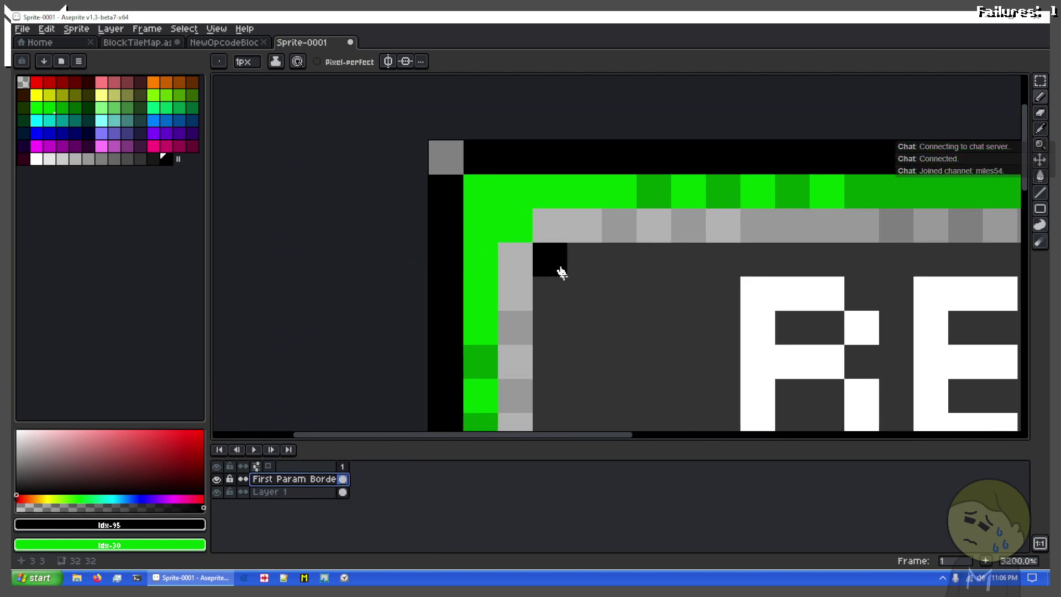
Reshape the border's upper-left corner into a diagonal by shifting selected border pixels inward, with green behind the stepped grey edge
key("m")
left_click_drag(559, 265, 476, 230)
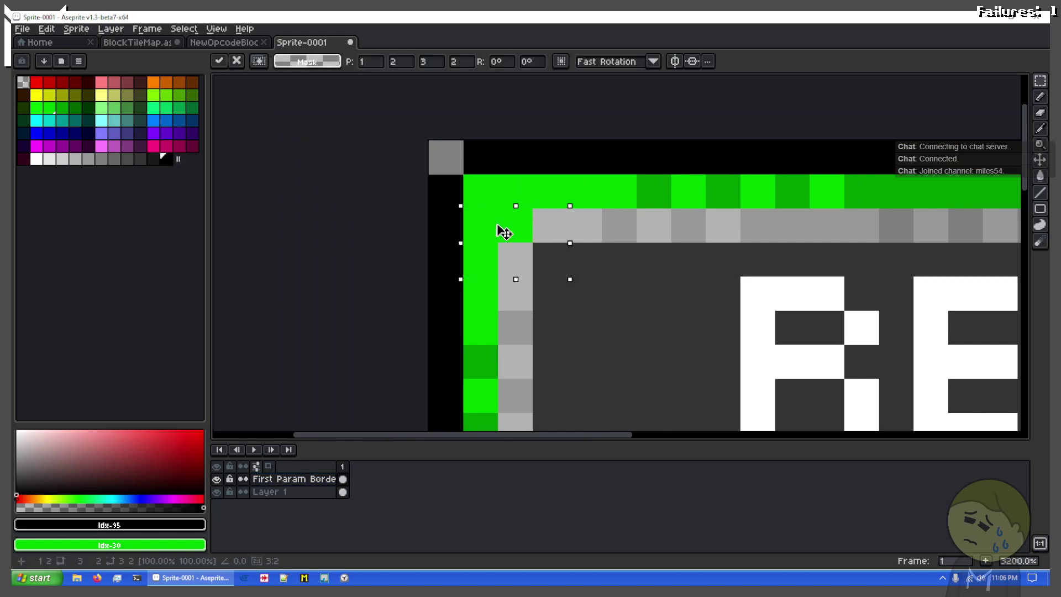
key("ctrl+d")
left_click_drag(480, 190, 561, 277)
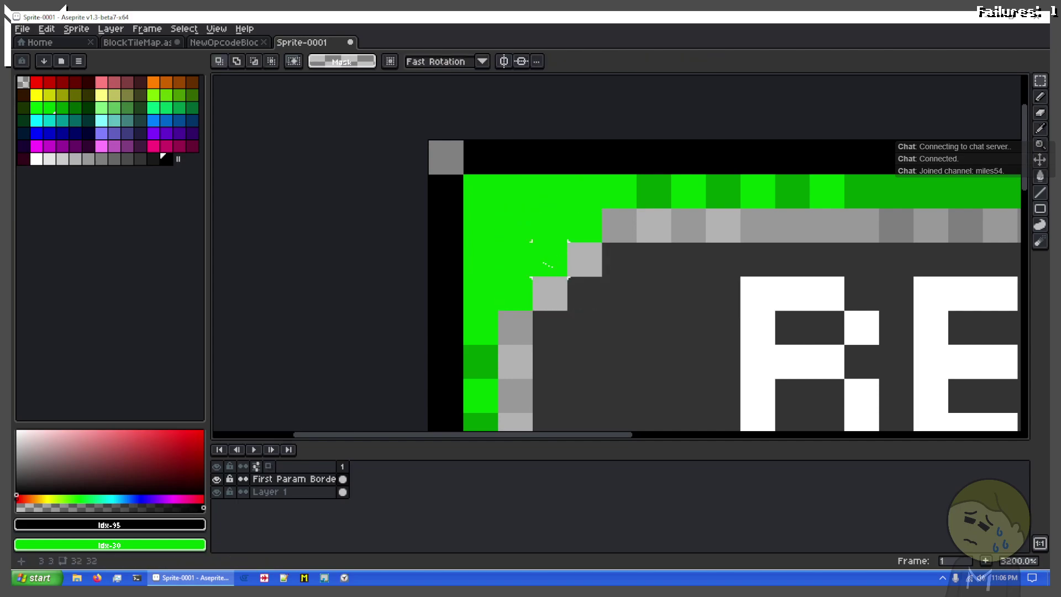
Try a three-pixel black mark in the tip of the green corner, and undo it
key("b")
left_click(517, 239)
key("ctrl+z")
left_click(488, 236)
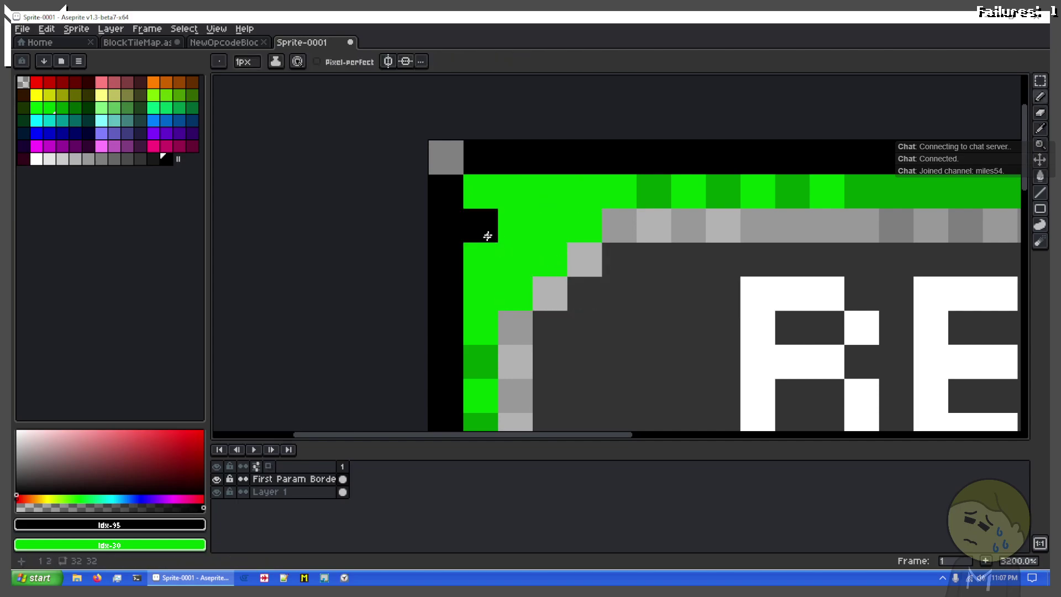
left_click(519, 195)
left_click(490, 194)
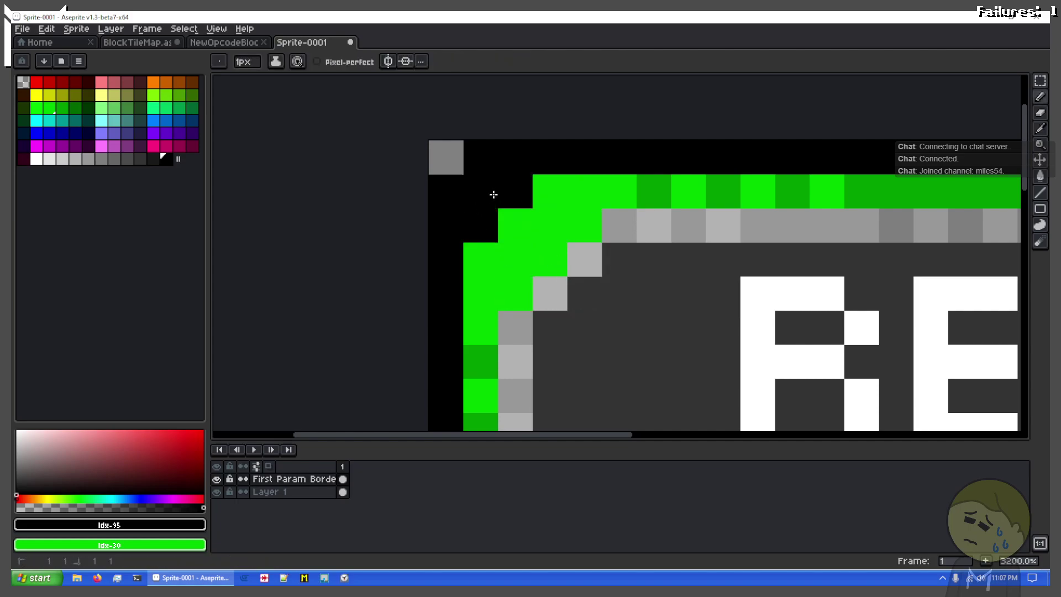
key("v")
key("ctrl+z")
key("ctrl+z")
key("ctrl+z")
key("b")
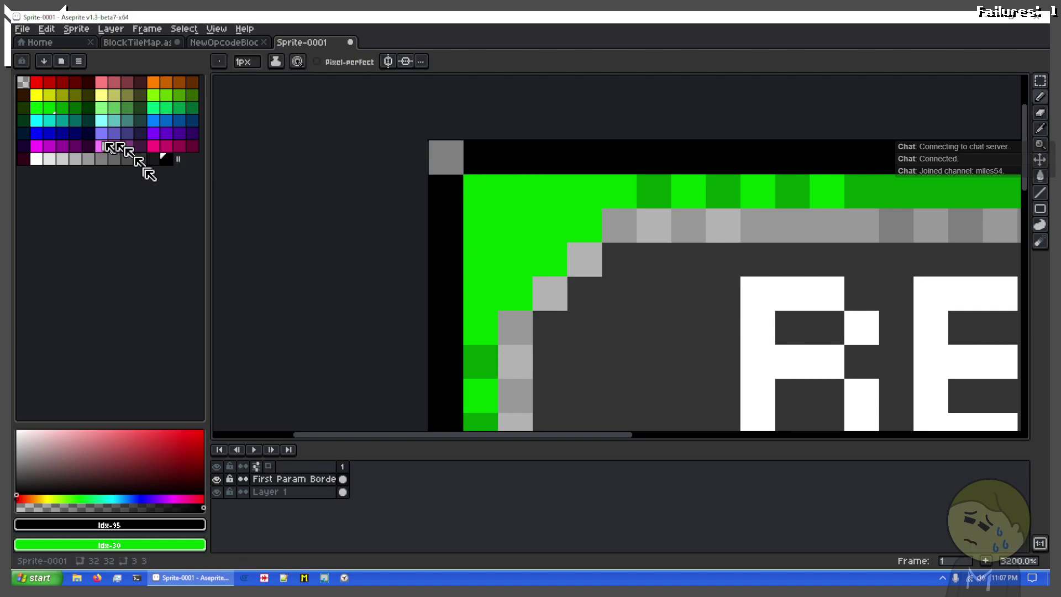
Paint a three-pixel white Idx-85 mark in the tip of the green corner
right_click(38, 160)
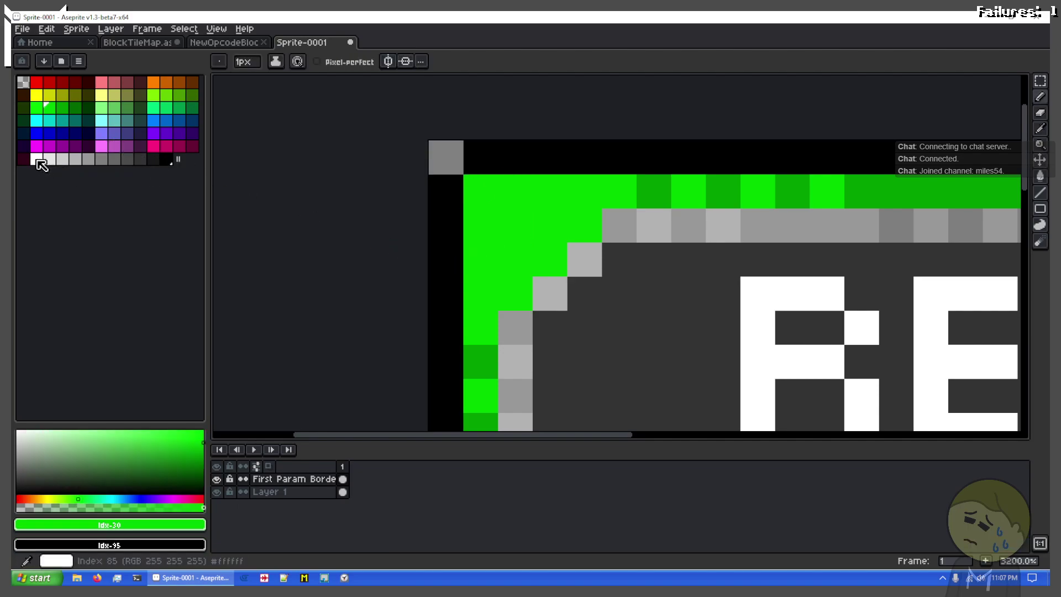
key("x")
left_click(486, 187)
left_click(484, 216)
left_click(504, 201)
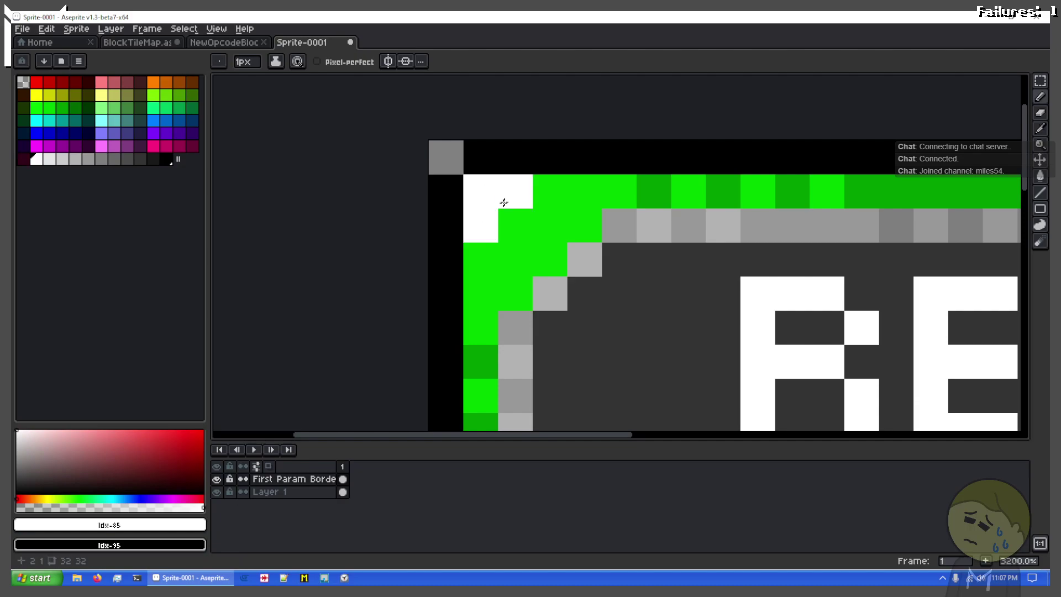
Try a black Idx-95 outline around the white corner mark, and undo its pixels
key("x")
left_click(490, 255)
key("ctrl+z")
left_click(520, 225)
left_click(568, 201)
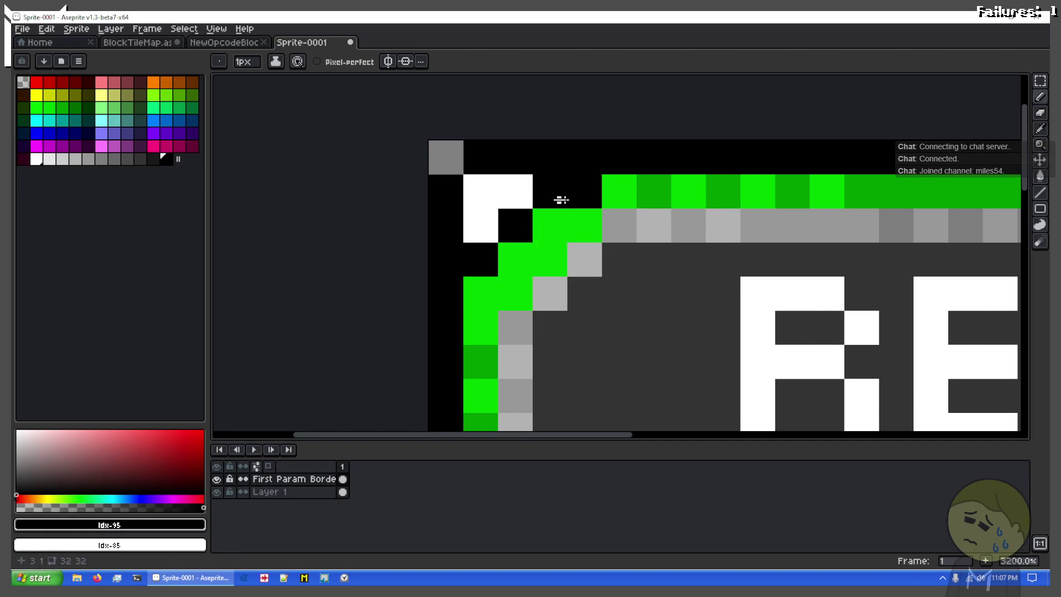
key("ctrl+z")
scroll(619, 360, "down", 4)
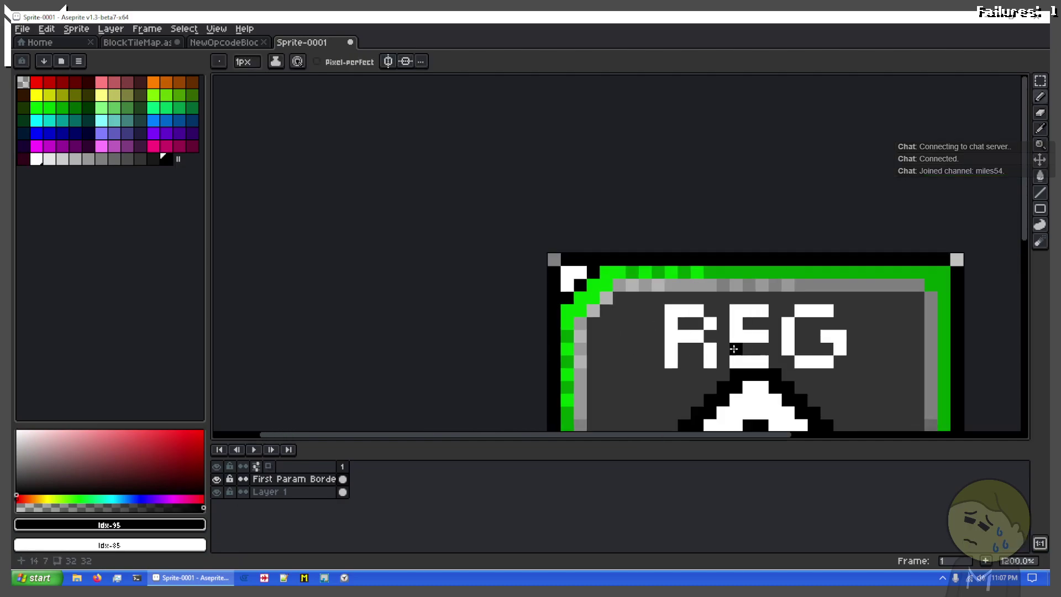
left_click_drag(734, 349, 543, 205)
key("ctrl+z")
key("ctrl+z")
key("ctrl+z")
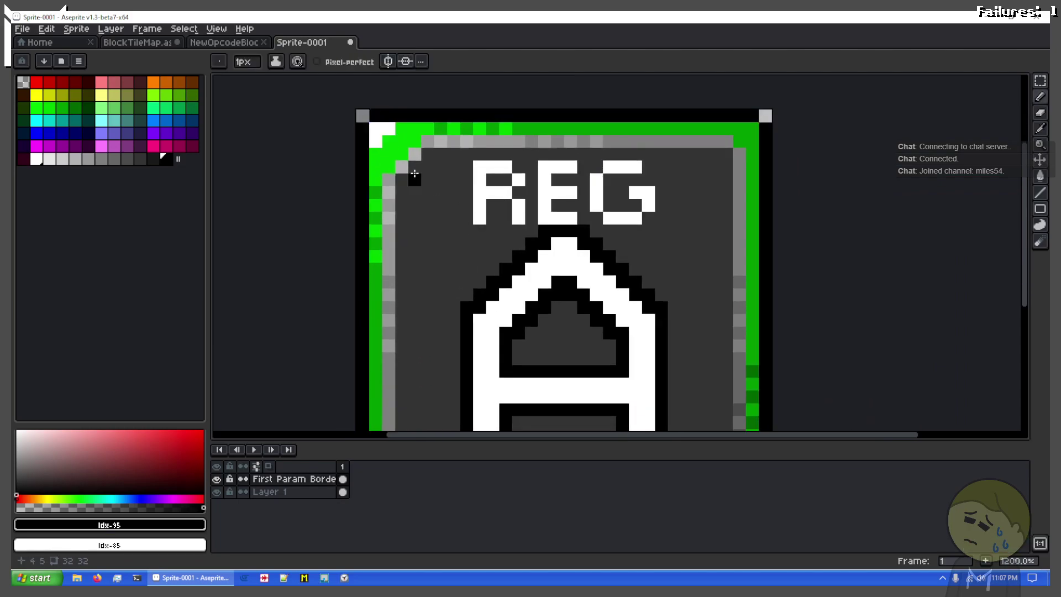
Widen the diagonal corner with green Idx-30, painting over its stepped grey edge pixels
scroll(415, 178, "up", 6)
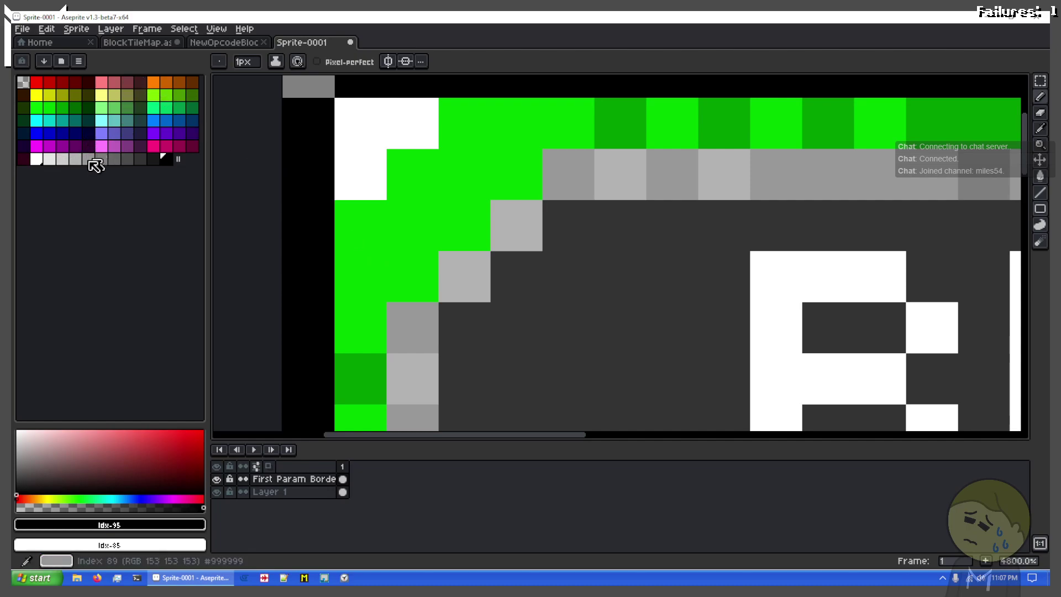
left_click(54, 109)
left_click(405, 304)
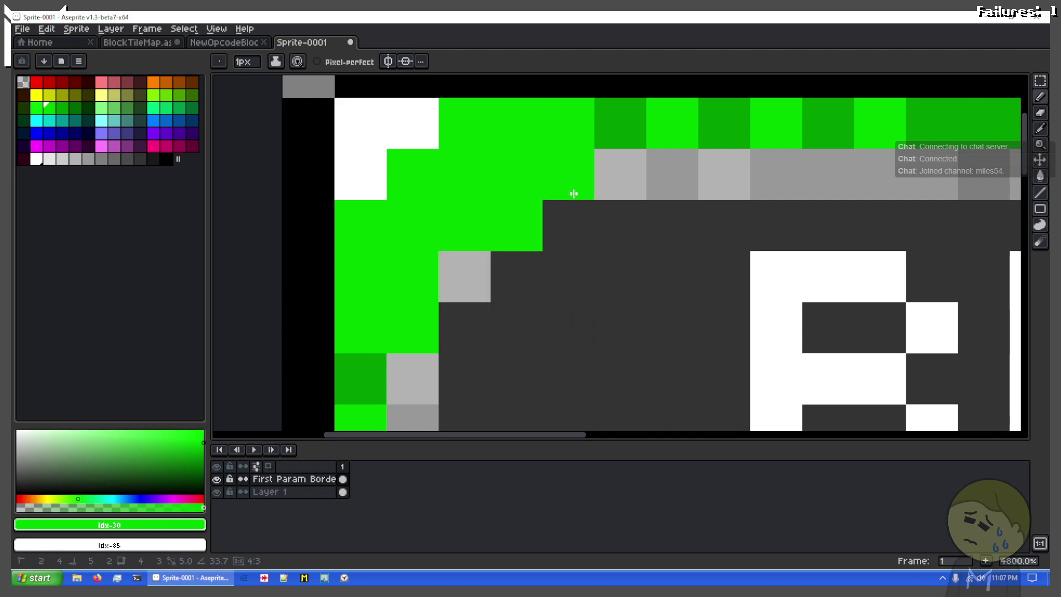
left_click(568, 180, "shift")
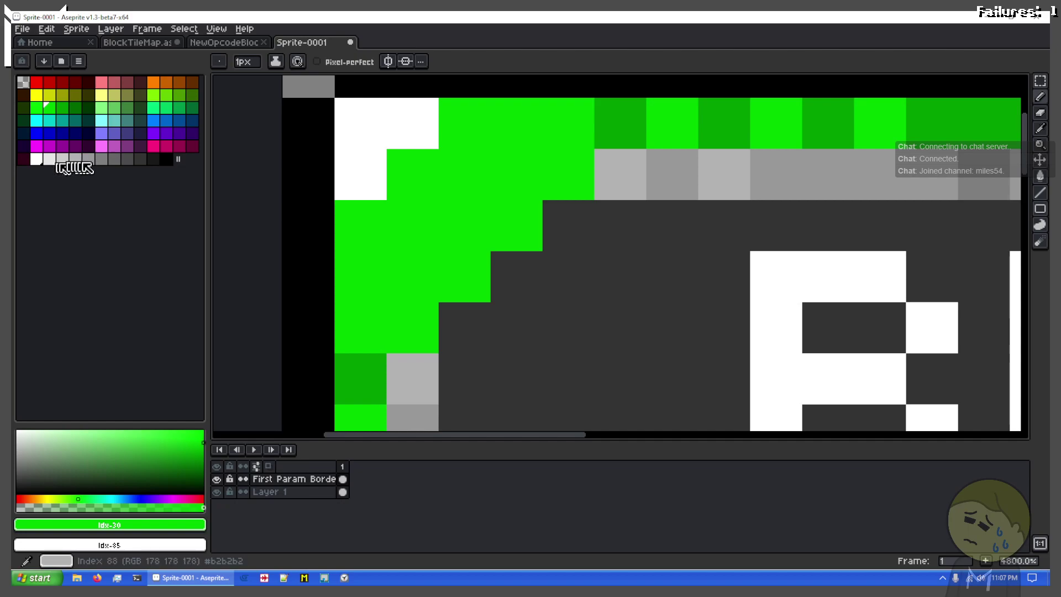
Draw a diagonal line of three light grey Idx-88 pixels along the widened green corner's inner edge
key("x")
left_click(89, 158)
left_click(393, 348)
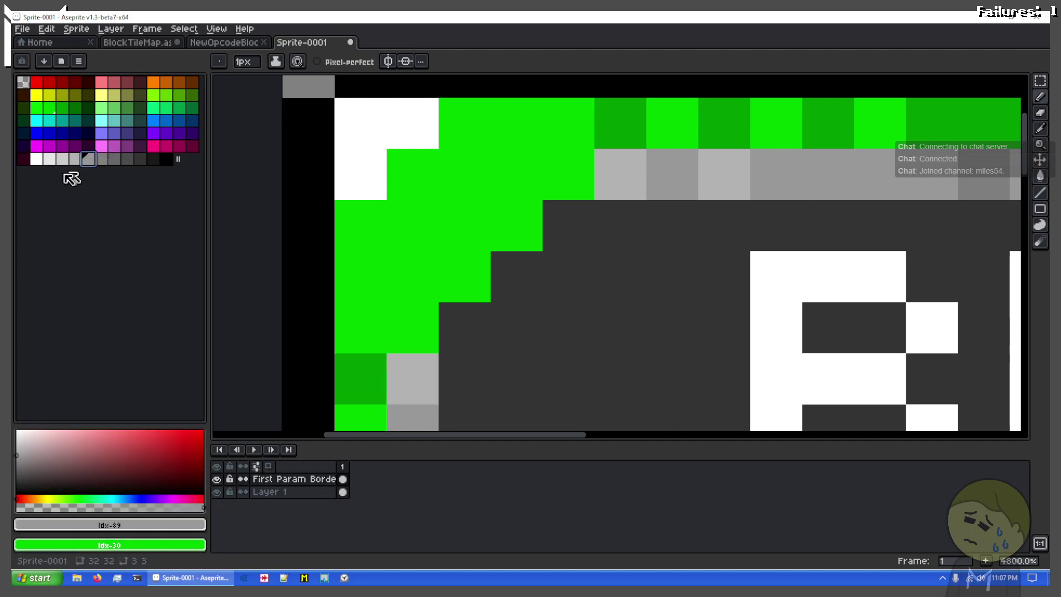
left_click(76, 159)
left_click(472, 334)
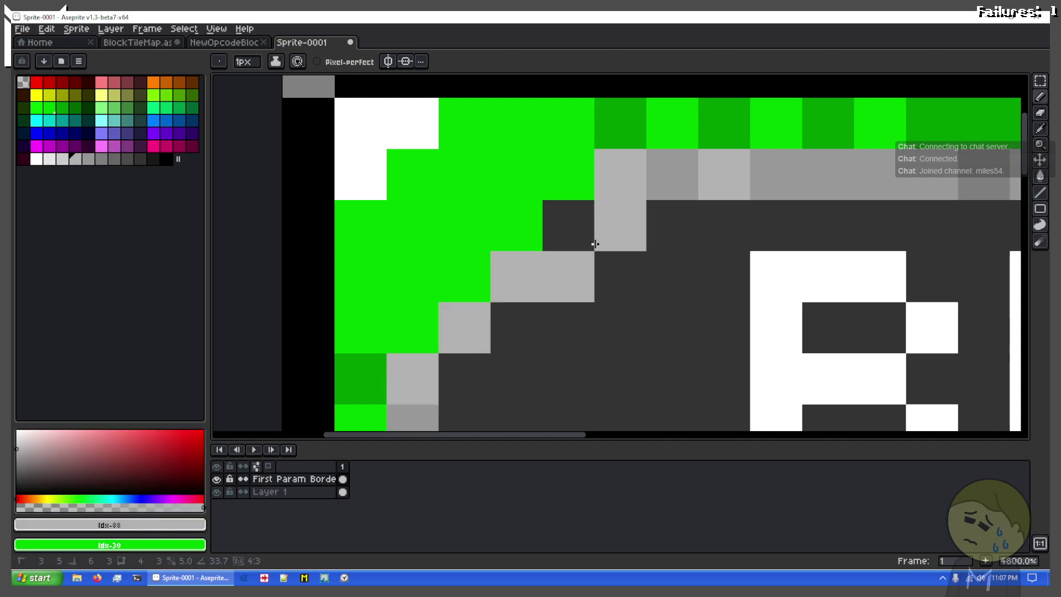
left_click(581, 239, "shift")
scroll(653, 295, "down", 3)
left_click_drag(862, 258, 611, 165)
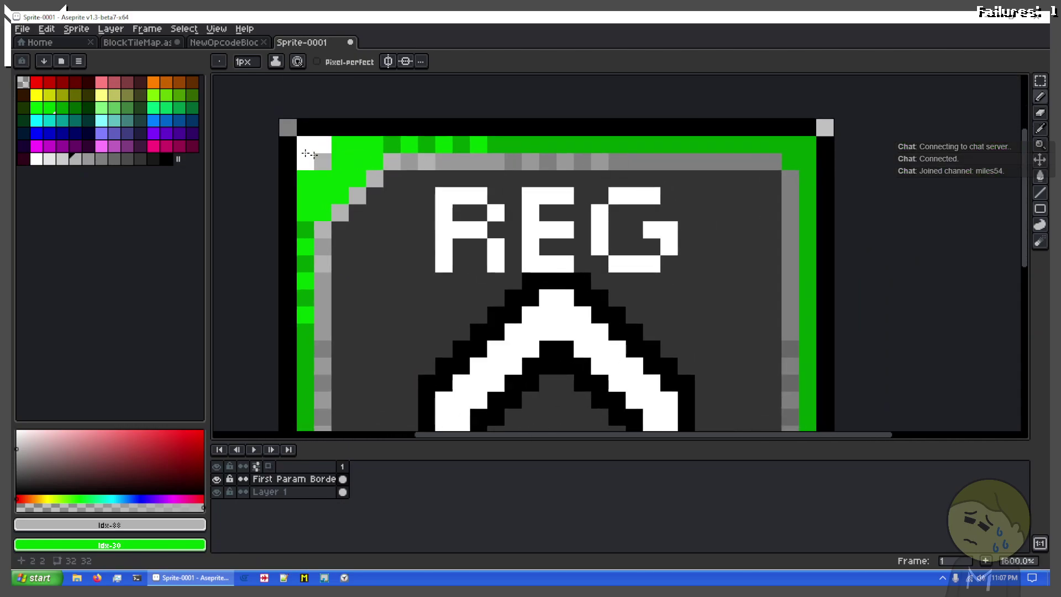
Paint over the white mark in the corner tip with green Idx-30
scroll(304, 152, "up", 3)
key("x")
left_click(322, 182)
left_click_drag(323, 182, 372, 140)
scroll(656, 218, "down", 2)
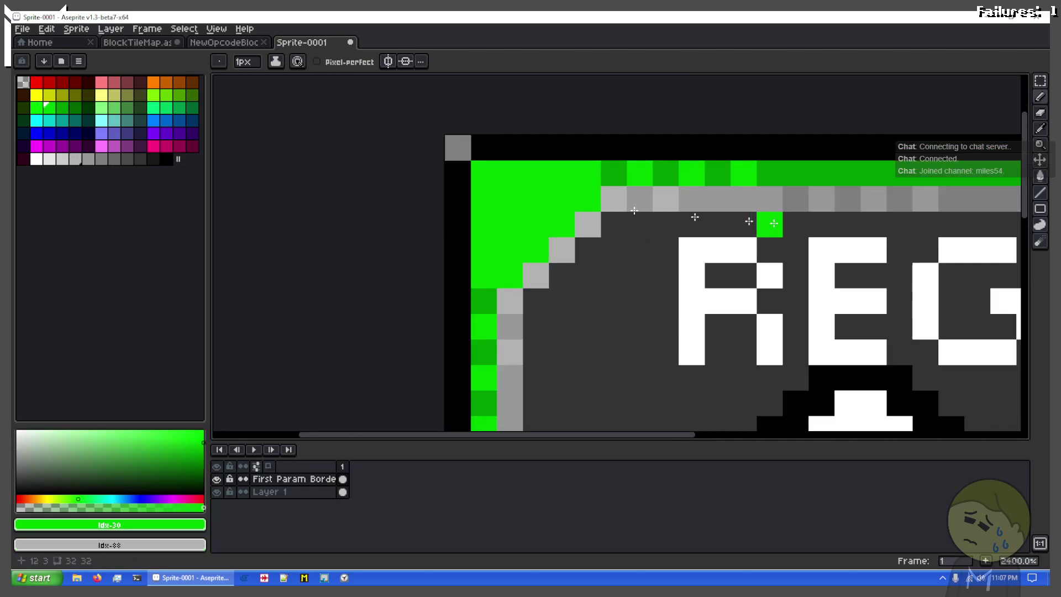
Try a white Idx-85 triangle with 3 px sides in the corner tip, and undo it
left_click_drag(827, 242, 603, 214)
key("x")
left_click(36, 159)
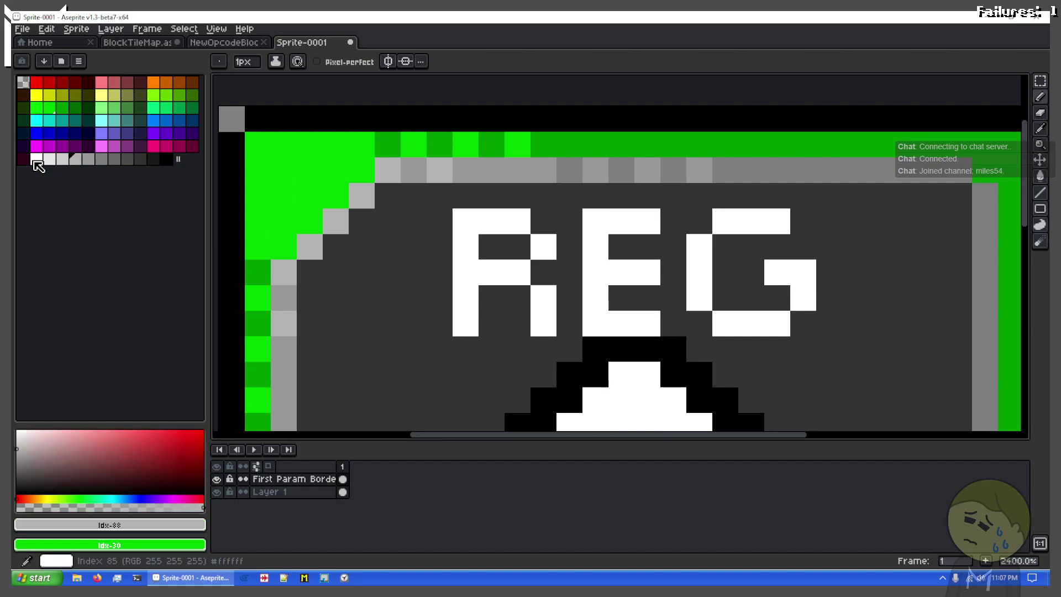
mouse_move(258, 145)
left_mouse_down()
mouse_move(269, 167)
mouse_move(282, 152)
left_mouse_up()
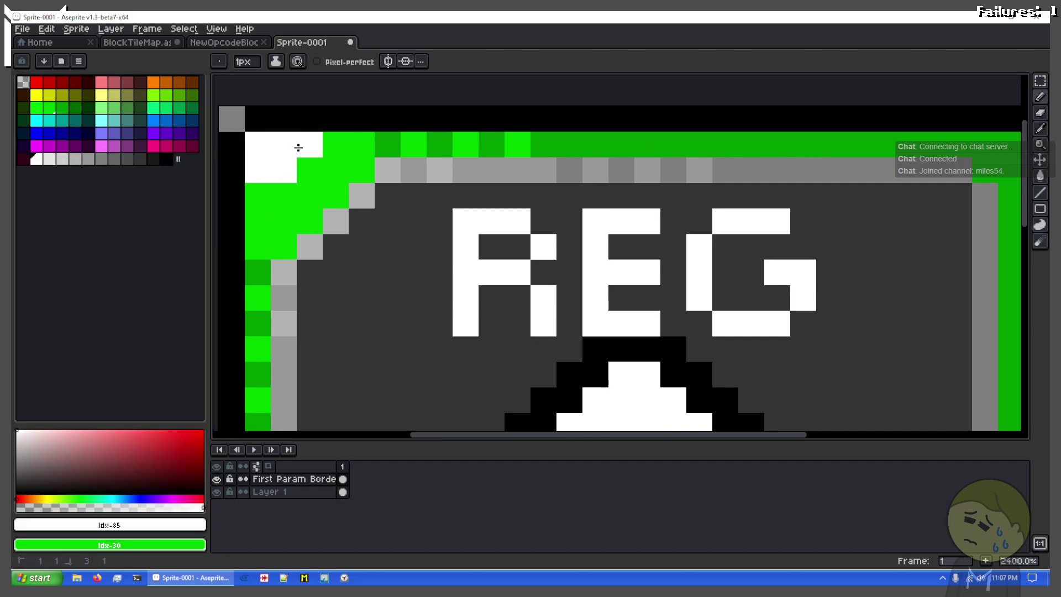
scroll(695, 225, "down", 3)
left_click_drag(674, 190, 539, 126)
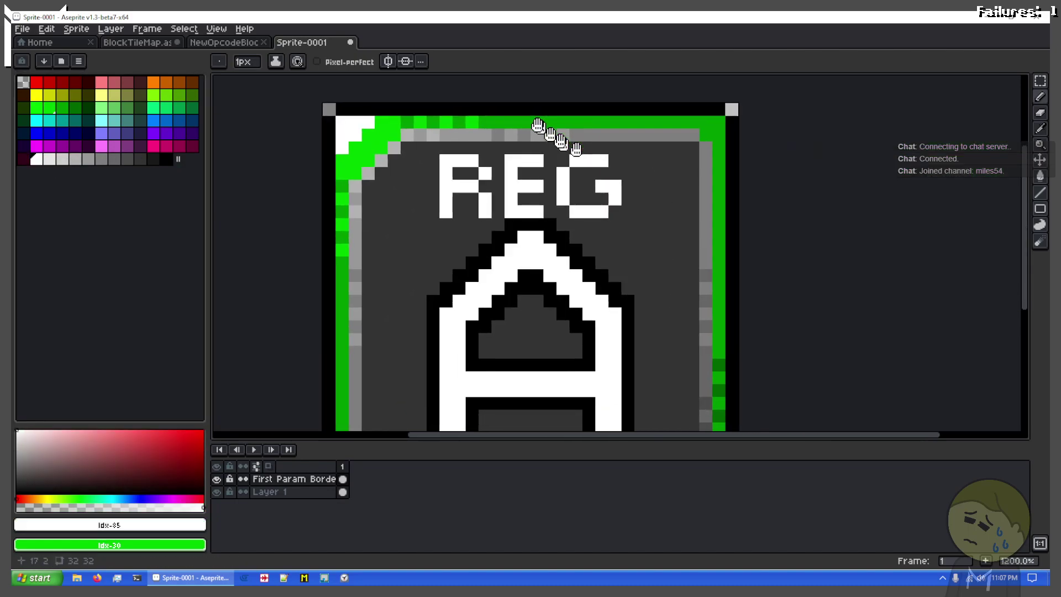
key("ctrl+z")
key("ctrl+z")
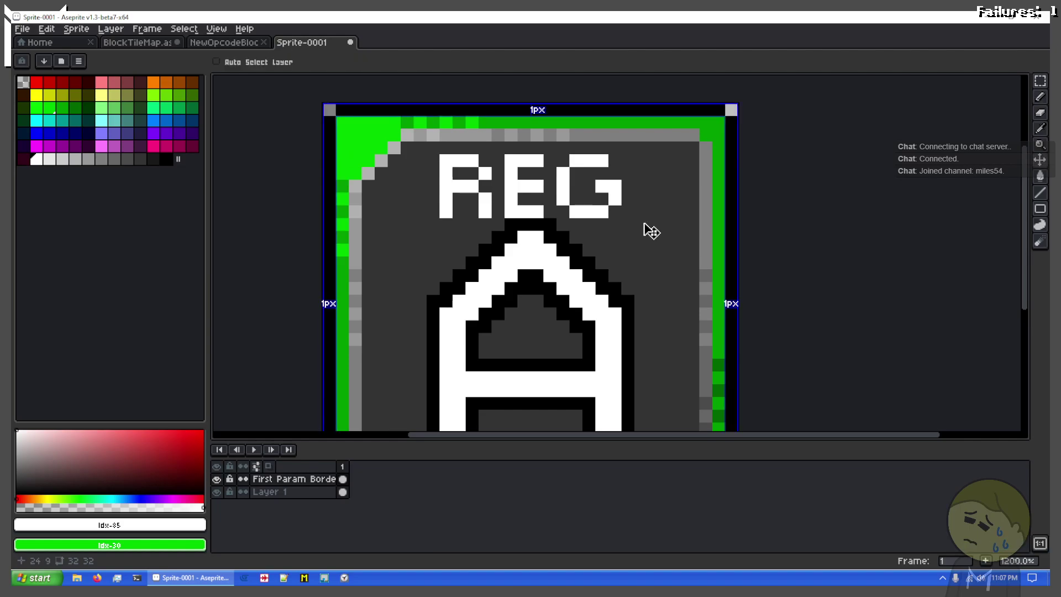
Shade the green corner's diagonal inner edge with darker green Idx-31 pixels, alongside the light grey diagonal
left_click_drag(641, 224, 599, 179)
scroll(600, 179, "down", 2)
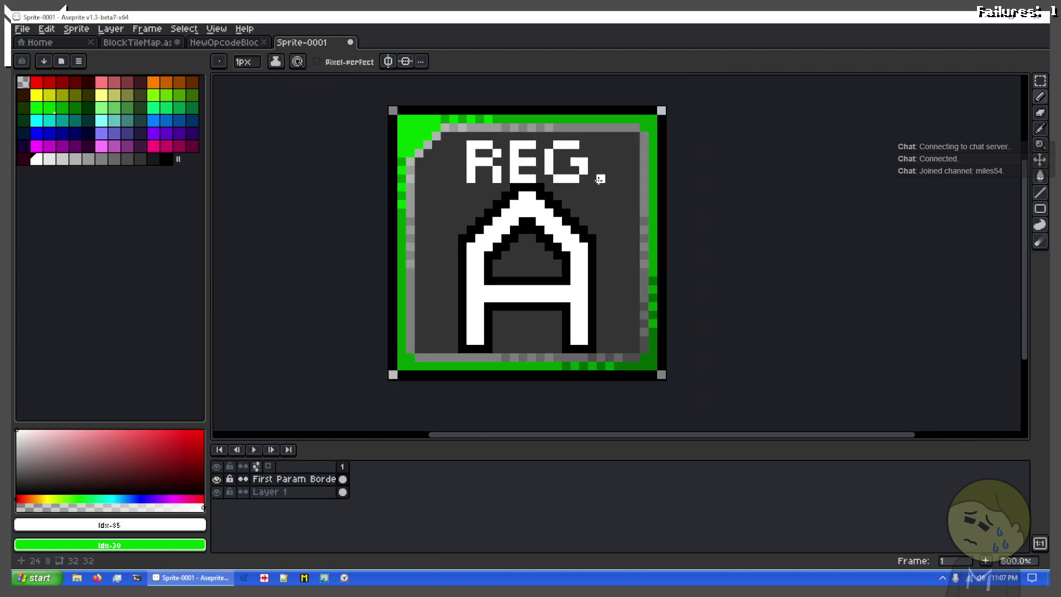
scroll(458, 180, "up", 5)
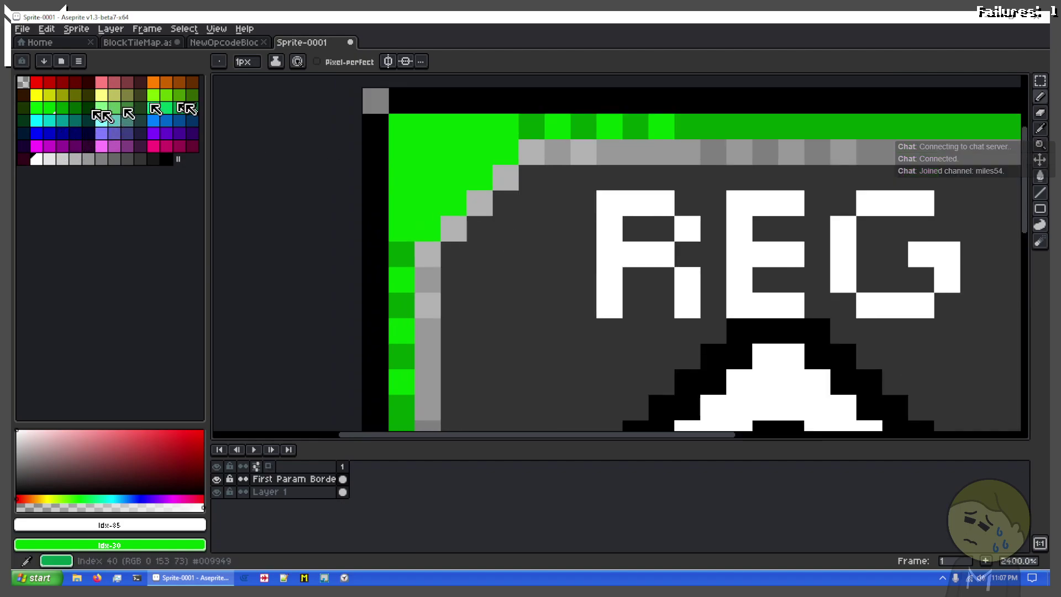
left_click(66, 108)
left_click(506, 152)
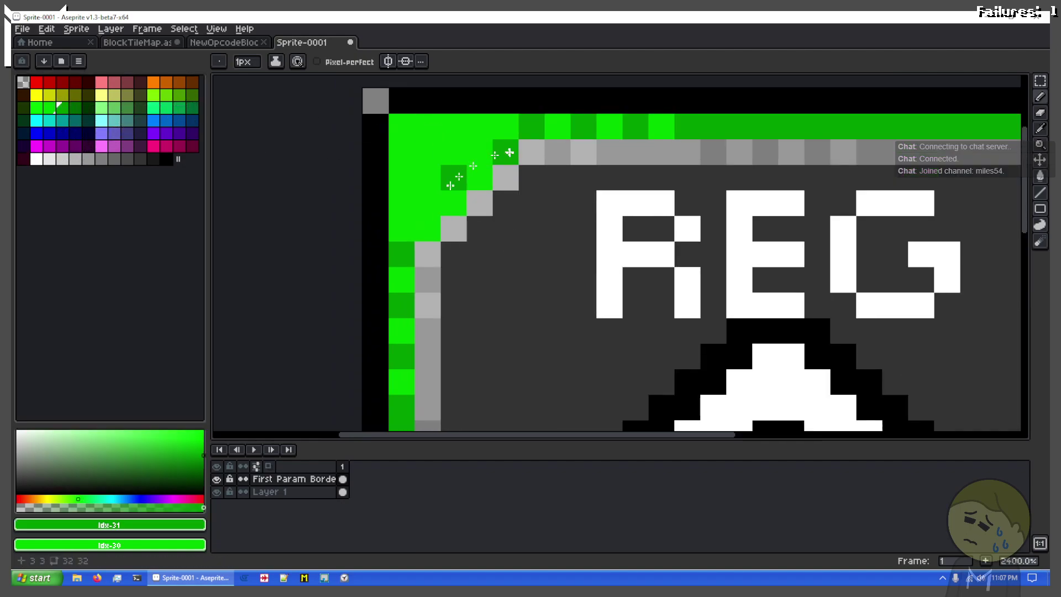
left_click(480, 178)
left_click_drag(454, 203, 430, 224)
left_click(739, 229)
scroll(514, 239, "down", 3)
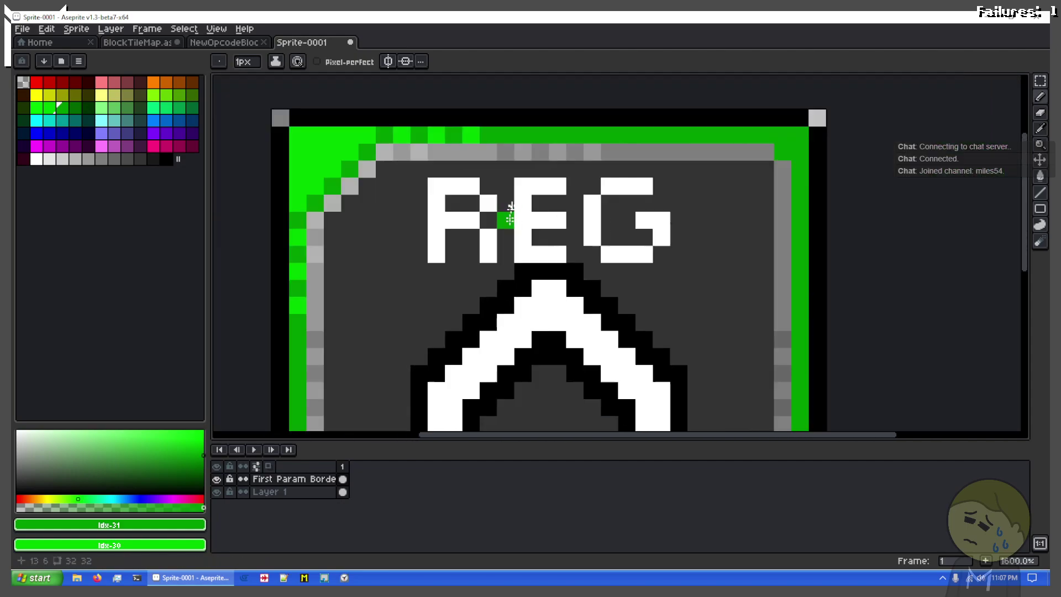
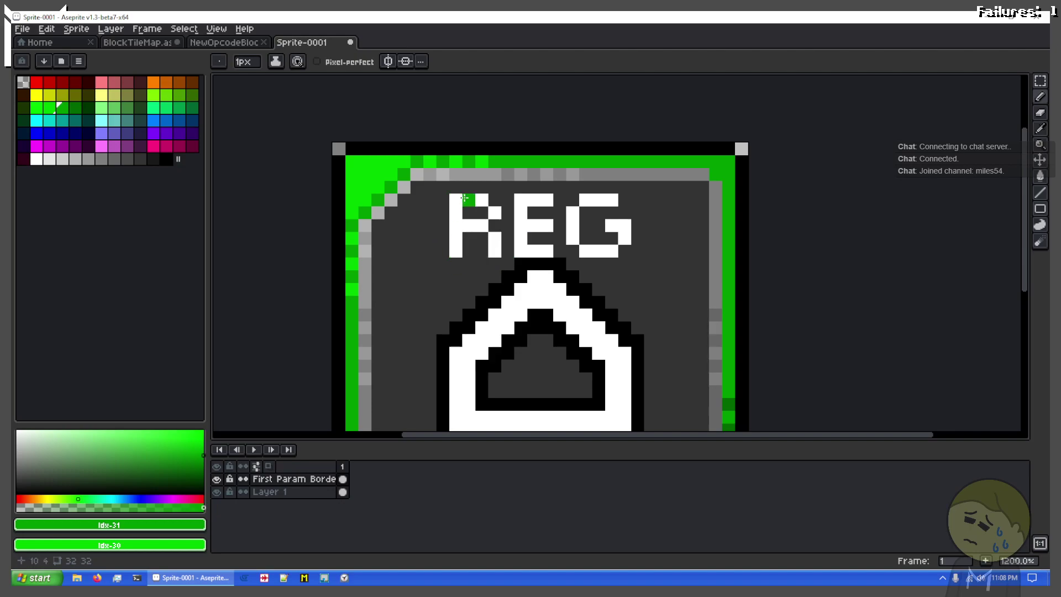
scroll(495, 158, "down", 2)
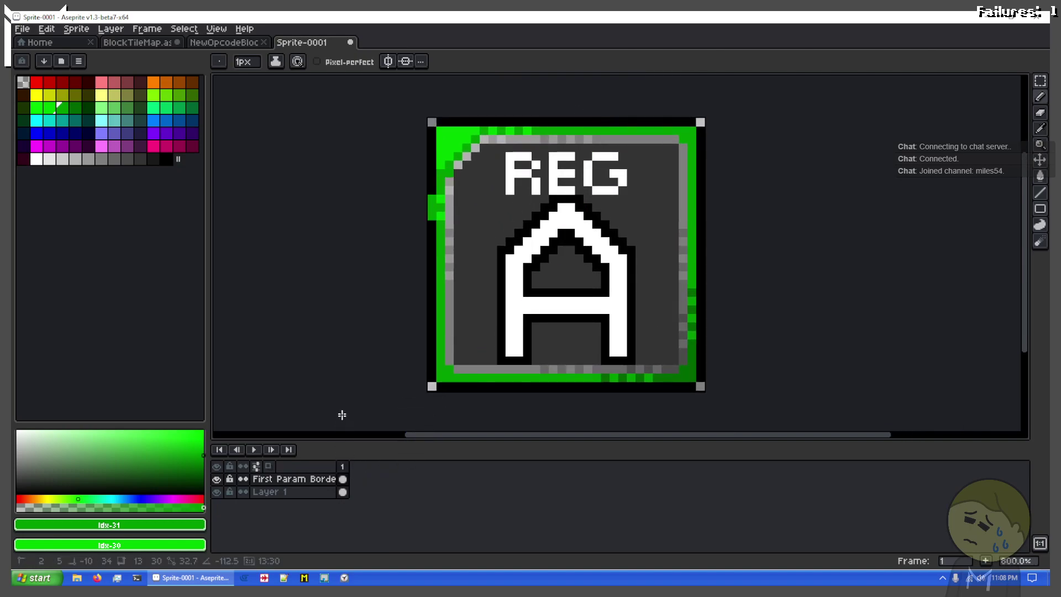
Duplicate the First Param Border layer
key("shift+n")
key("ctrl+z")
right_click(316, 480)
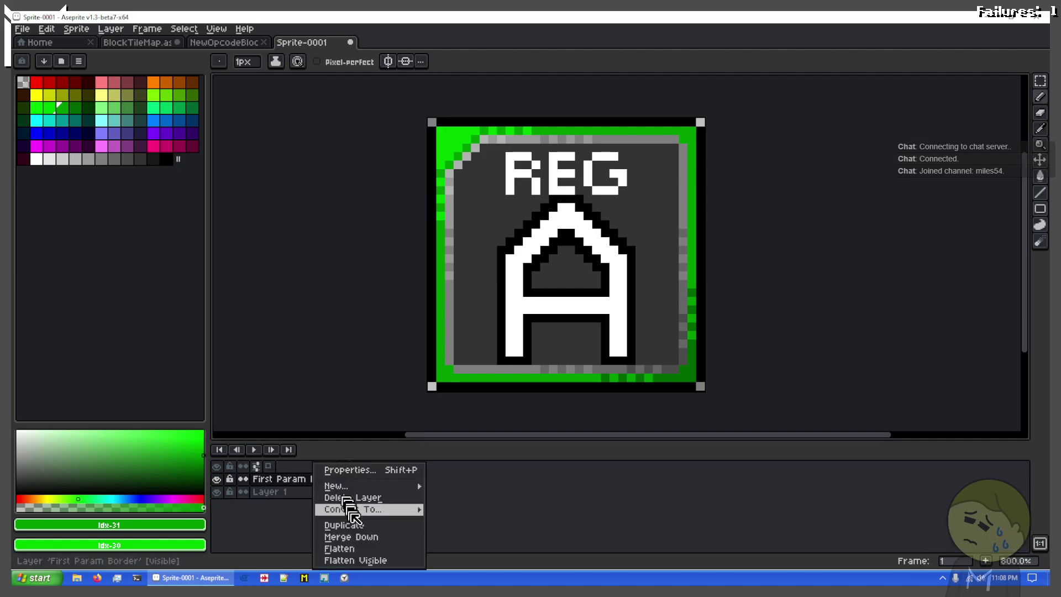
left_click(381, 526)
scroll(504, 117, "up", 6)
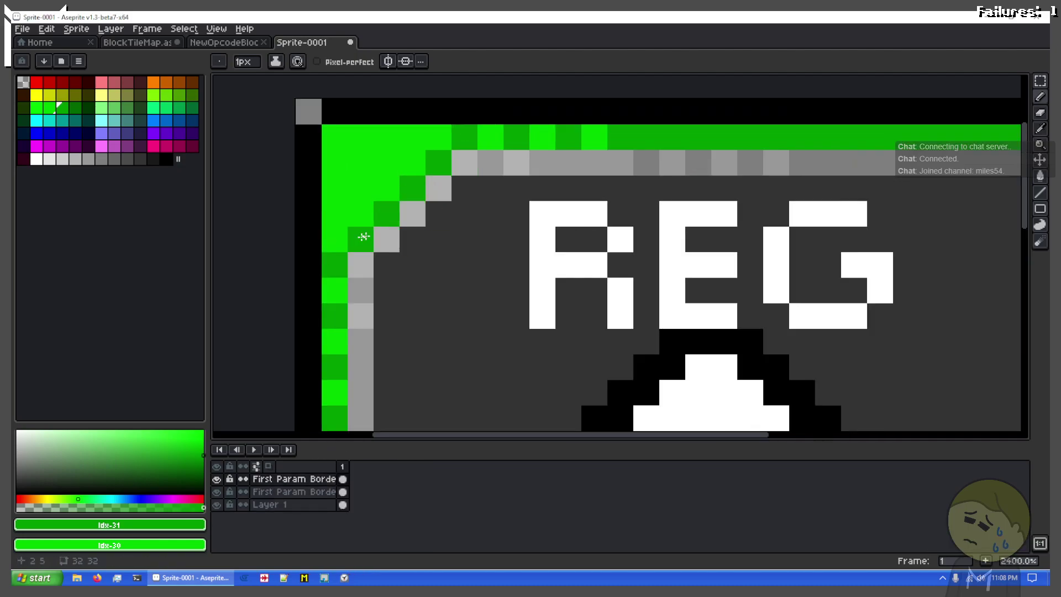
Set grey Idx-89 as the foreground colour and light grey Idx-88 as the background colour
key("x")
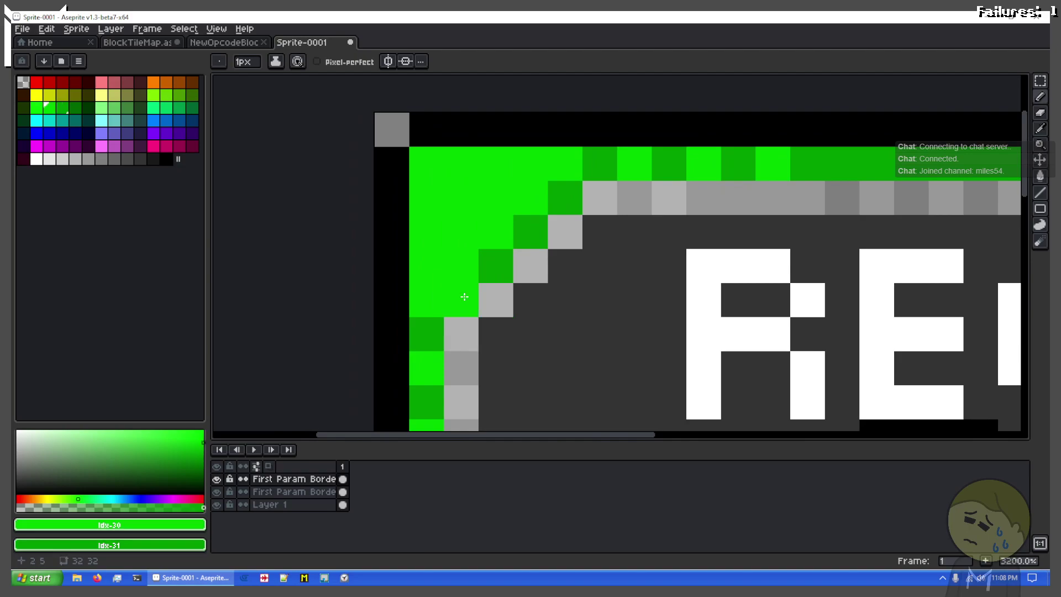
right_click(463, 293)
key("x")
left_click(63, 159)
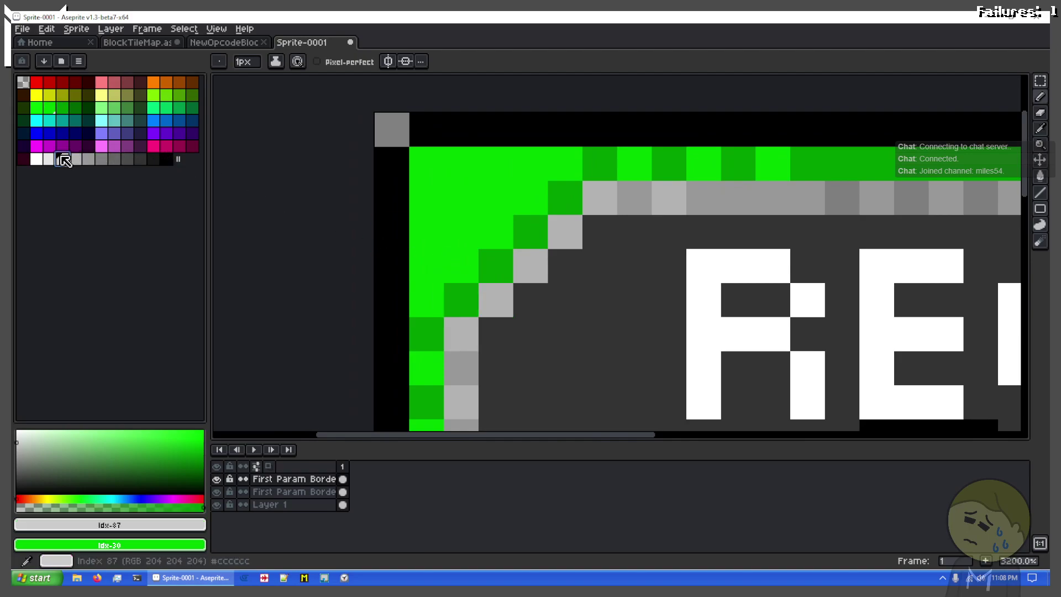
left_click(668, 170)
key("x")
key("x")
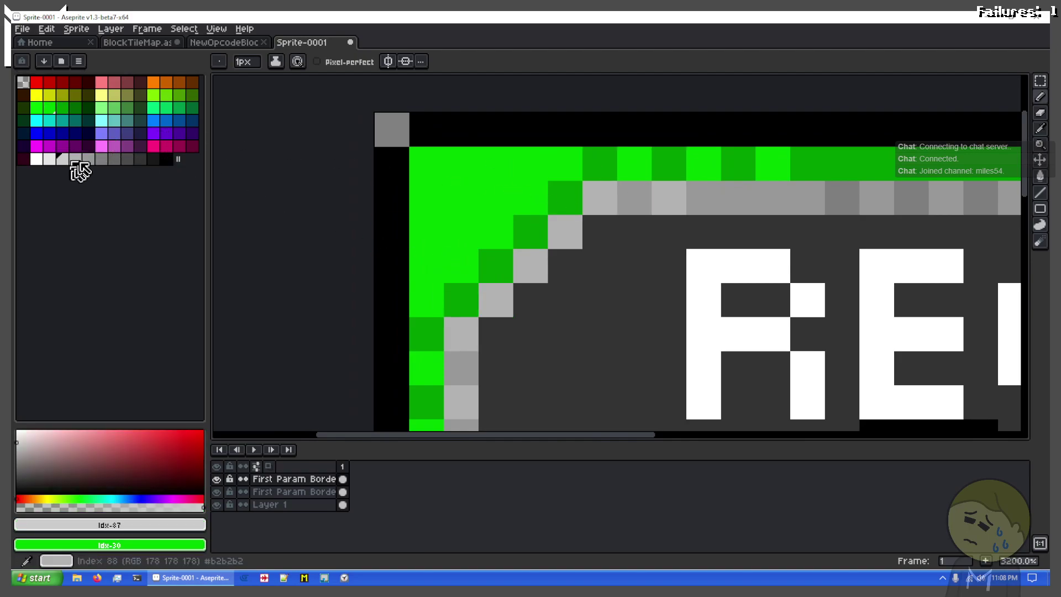
left_click(76, 161)
key("x")
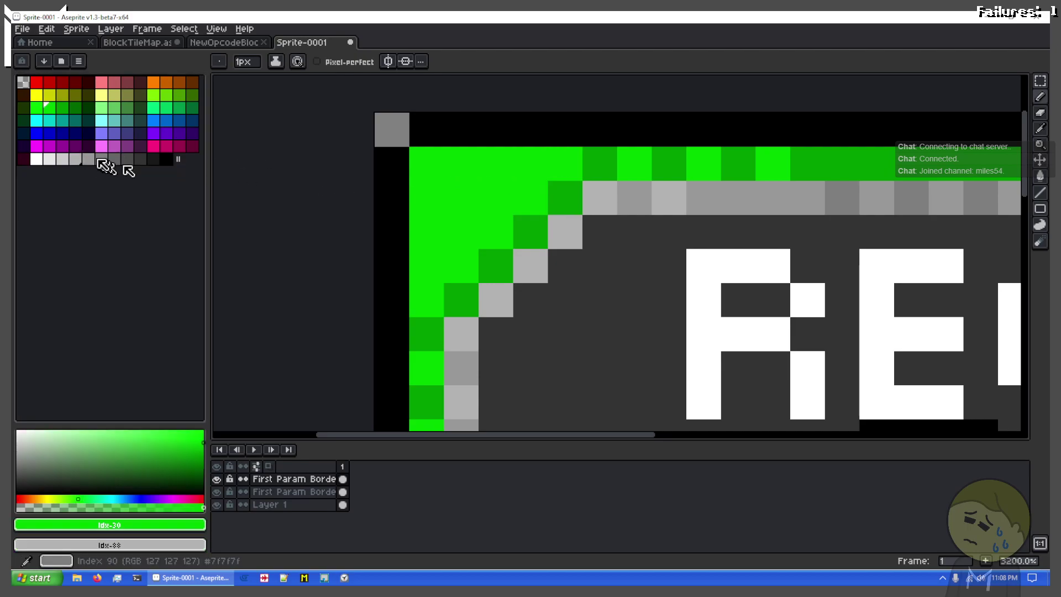
left_click(85, 162)
scroll(669, 234, "down", 5)
left_click_drag(769, 288, 575, 195)
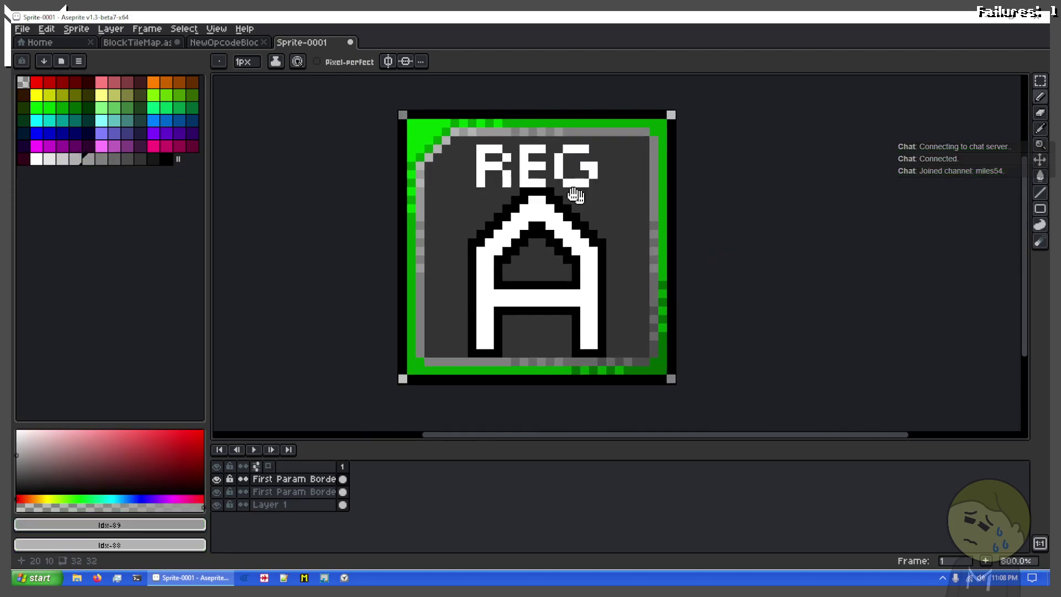
Redraw the grey inner border around the block's upper-left corner on the duplicated layer with Idx-88 and Idx-89 pixels
left_click_drag(422, 144, 485, 238)
key("x")
scroll(484, 237, "up", 4)
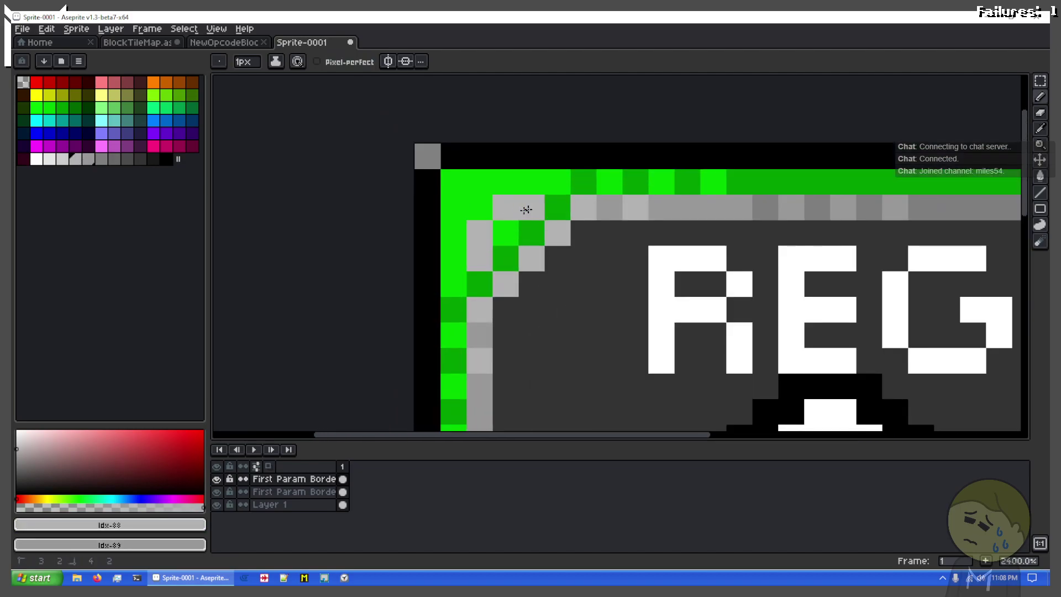
left_click(553, 210)
key("x")
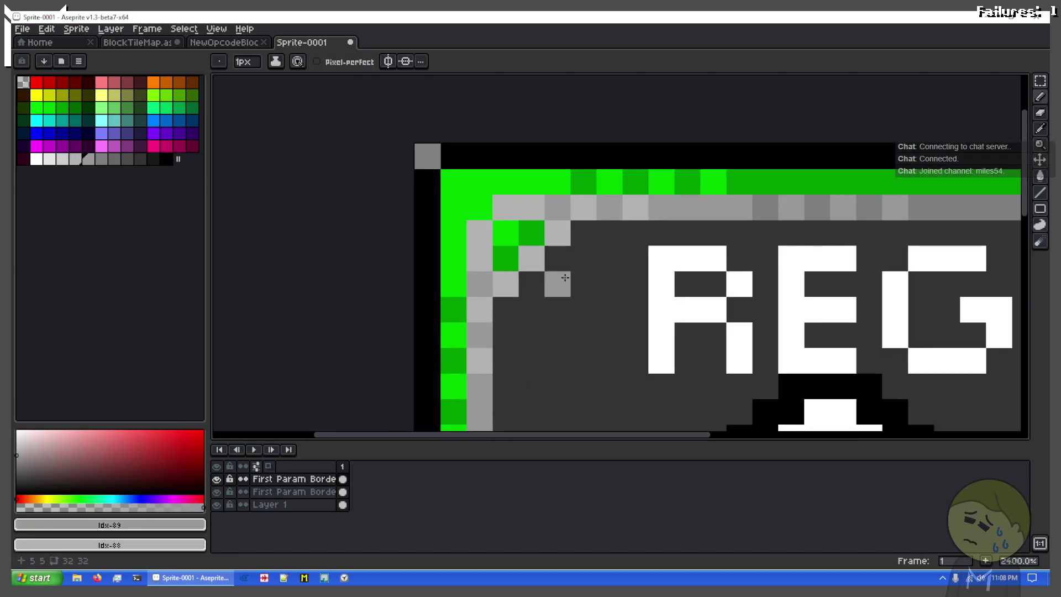
Clear the leftover diagonal corner pixels from the duplicated layer and hide the original First Param Border layer
key("m")
left_click_drag(507, 311, 581, 239)
key("ctrl+d")
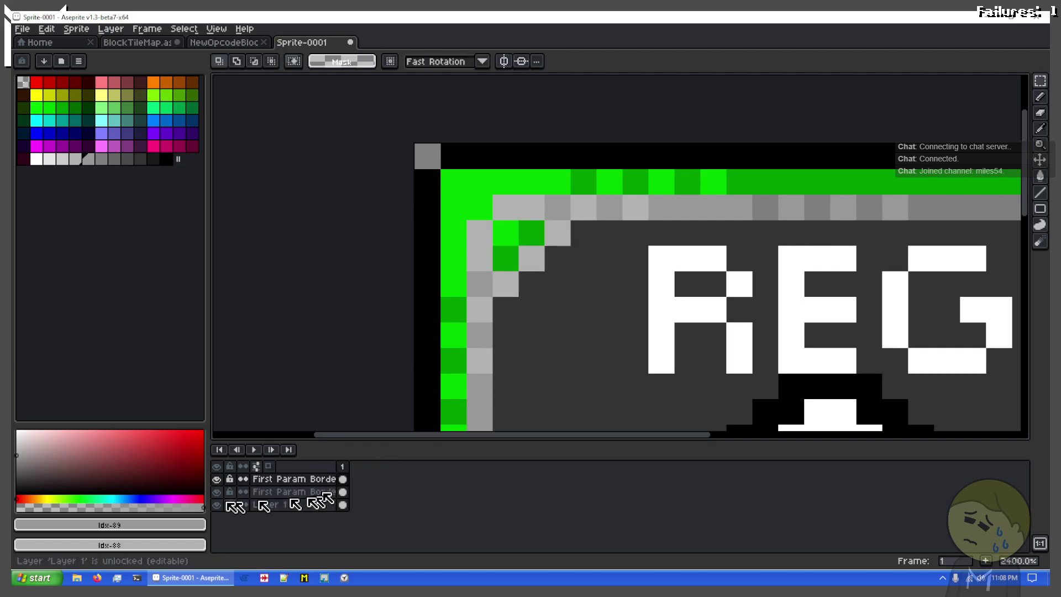
left_click(216, 493)
left_click_drag(573, 314, 437, 279)
scroll(442, 280, "down", 1)
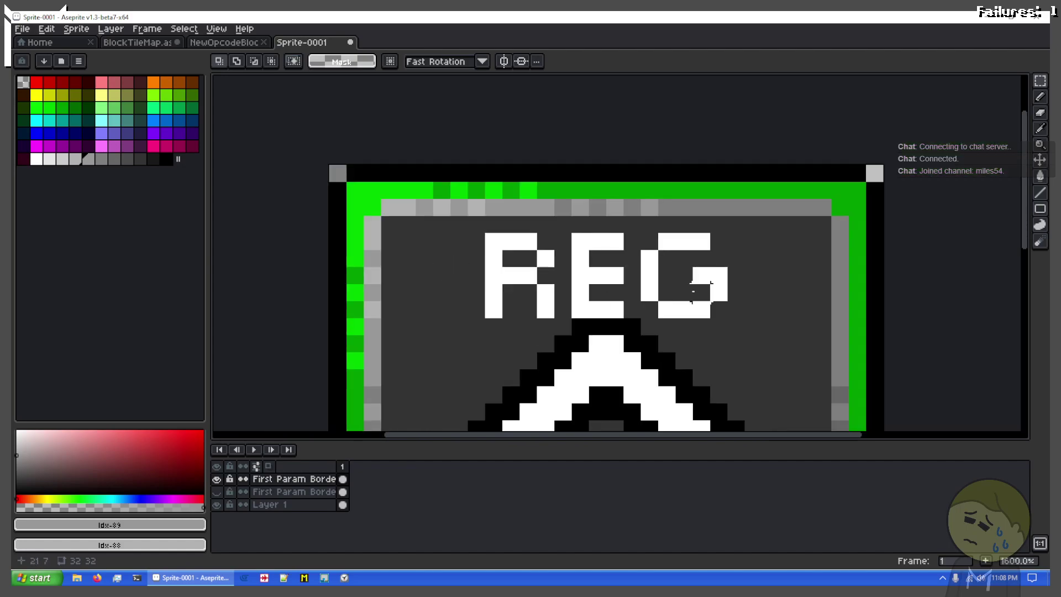
Switch to the Pencil tool with grey Idx-90 as the foreground colour
left_click_drag(702, 286, 658, 224)
scroll(799, 134, "up", 1)
left_click_drag(733, 227, 689, 180)
scroll(703, 138, "up", 4)
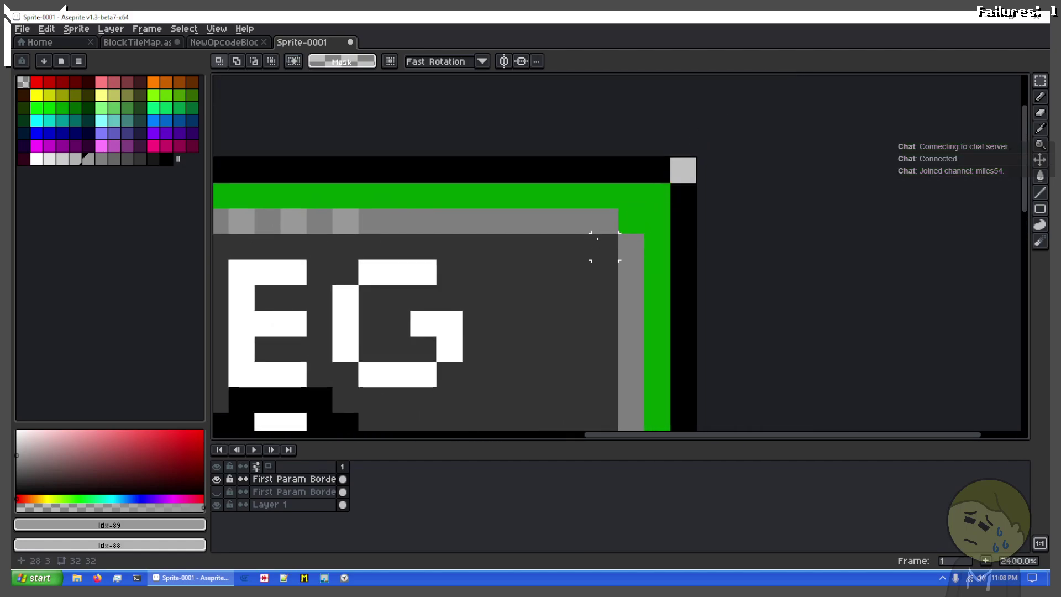
key("b")
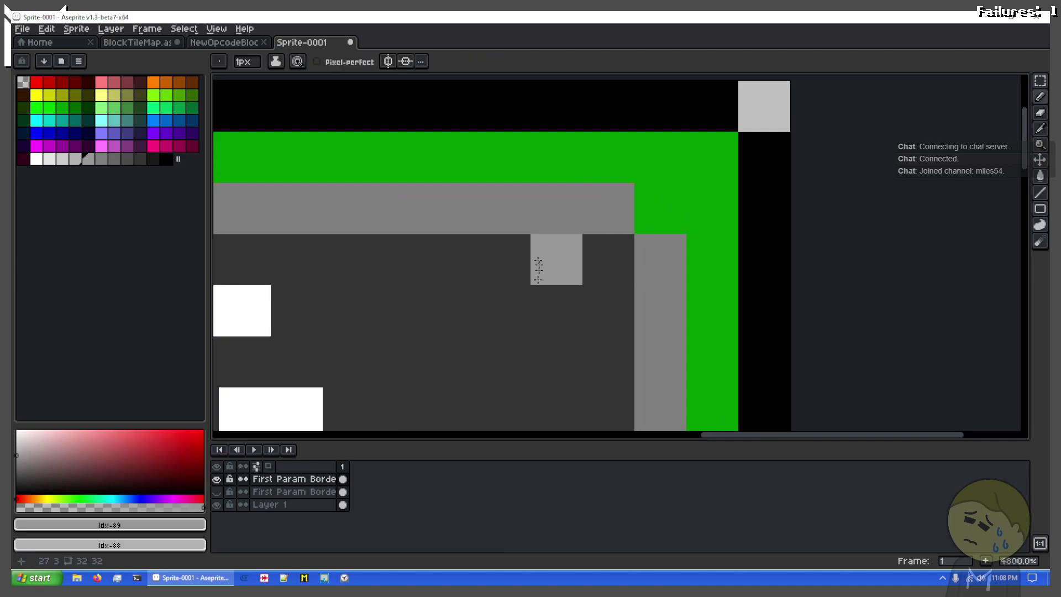
scroll(385, 254, "down", 2)
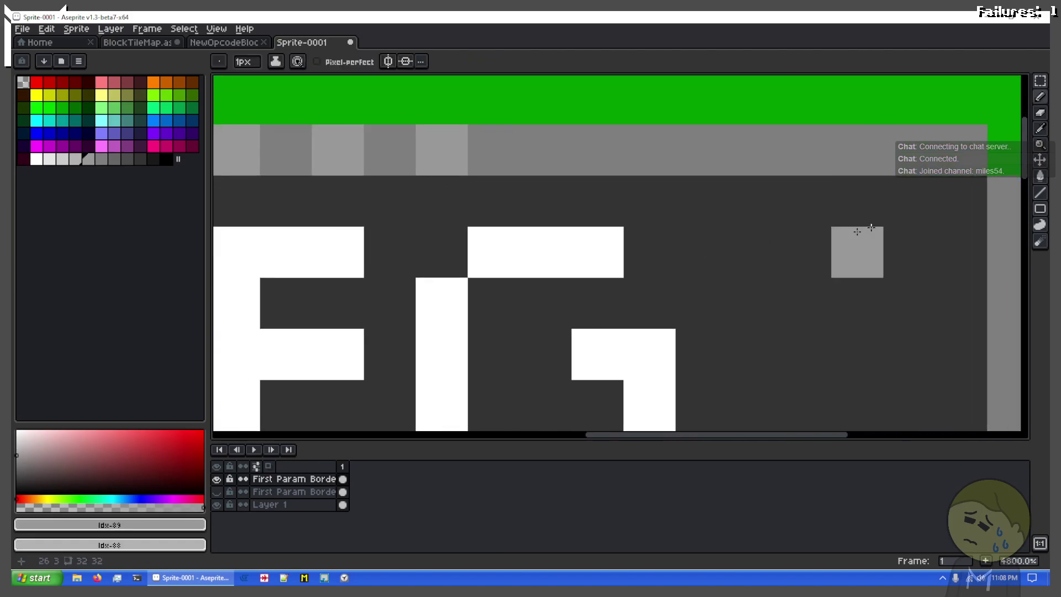
scroll(596, 290, "down", 4)
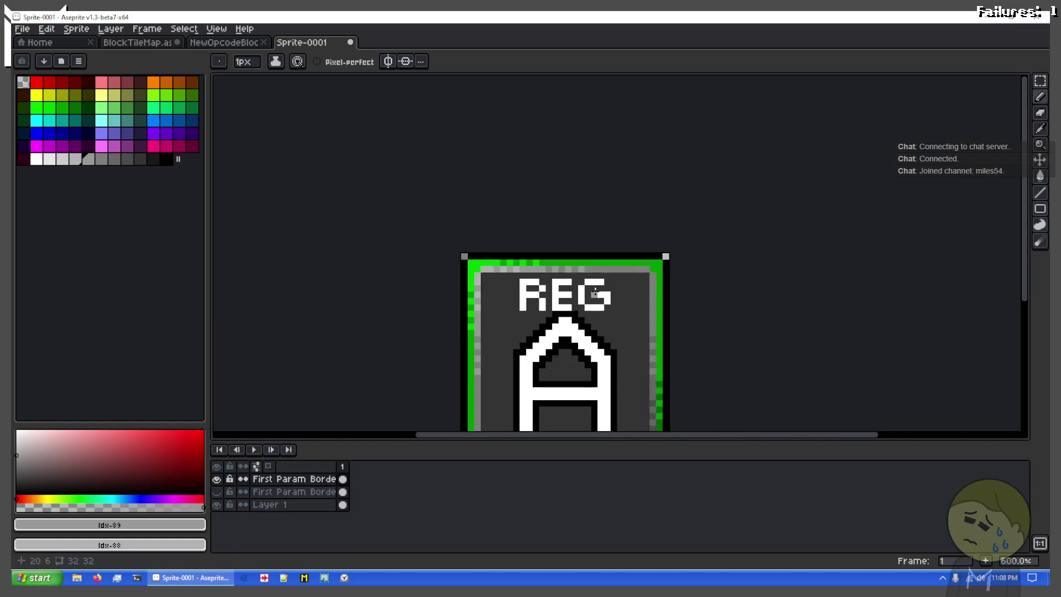
left_click_drag(595, 291, 565, 230)
scroll(613, 230, "up", 4)
scroll(680, 222, "up", 1)
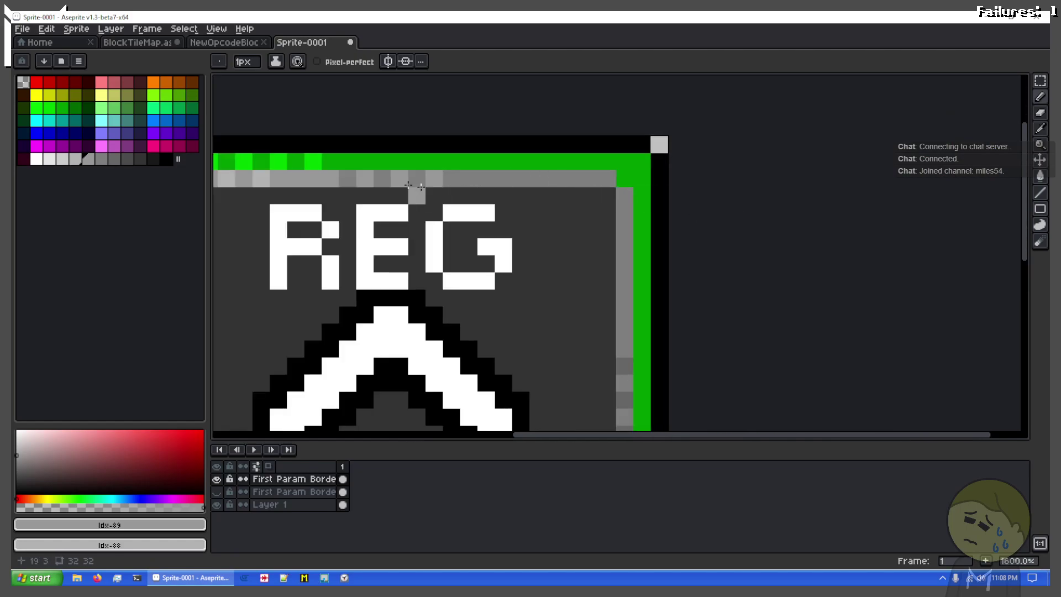
left_click(102, 159)
scroll(588, 215, "up", 3)
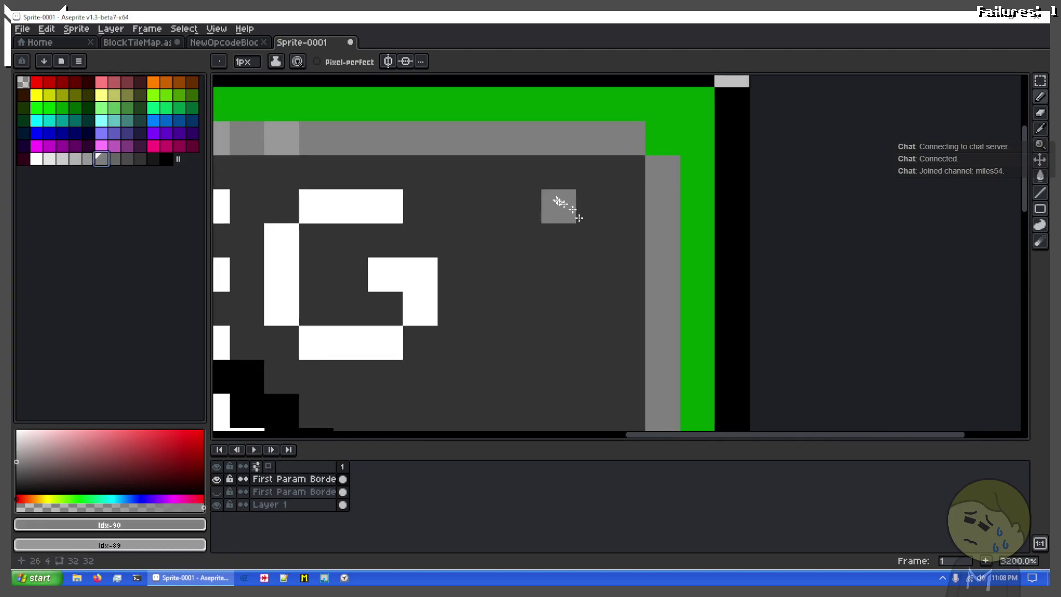
scroll(602, 230, "down", 3)
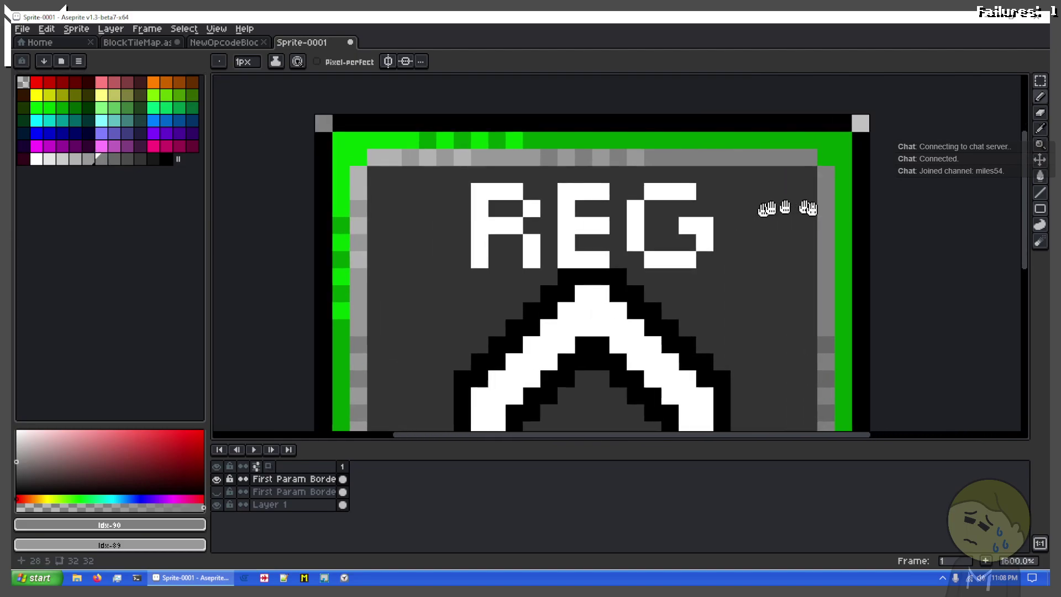
Compare the original and duplicated border layers by toggling their visibility
left_click(216, 479)
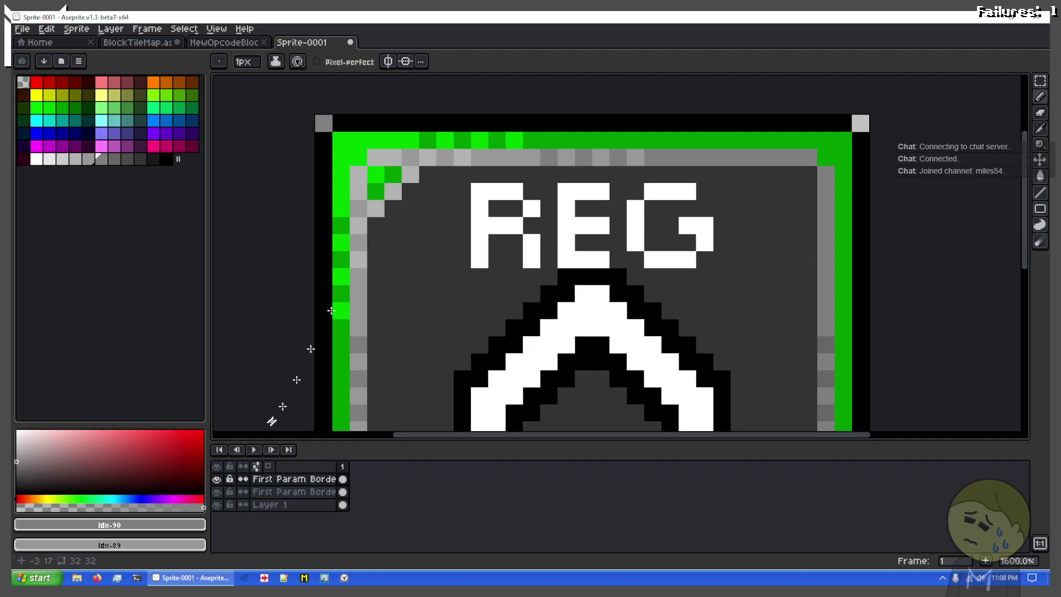
left_click(217, 480)
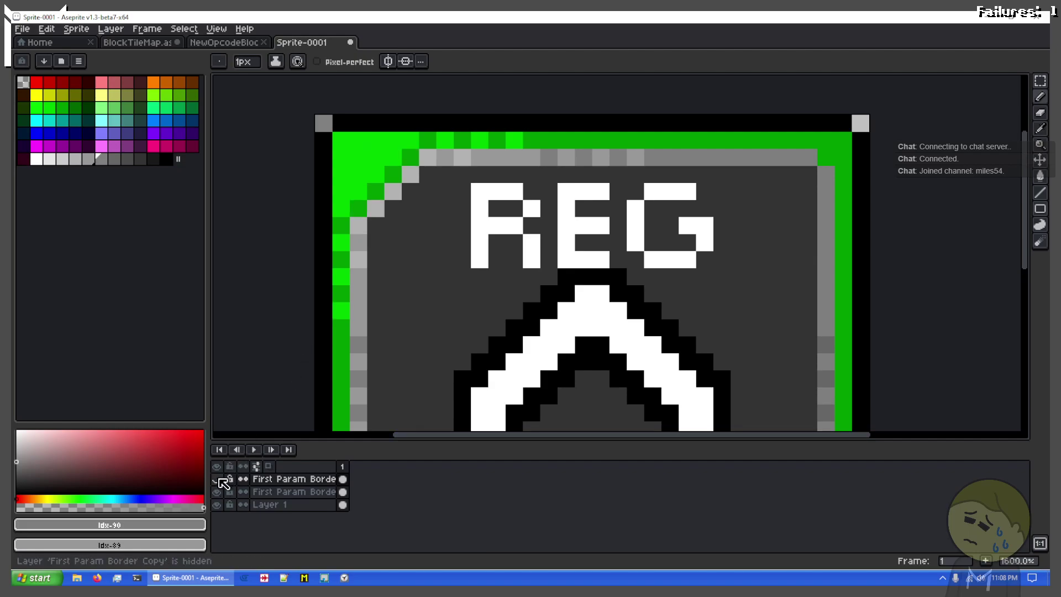
left_click(217, 480)
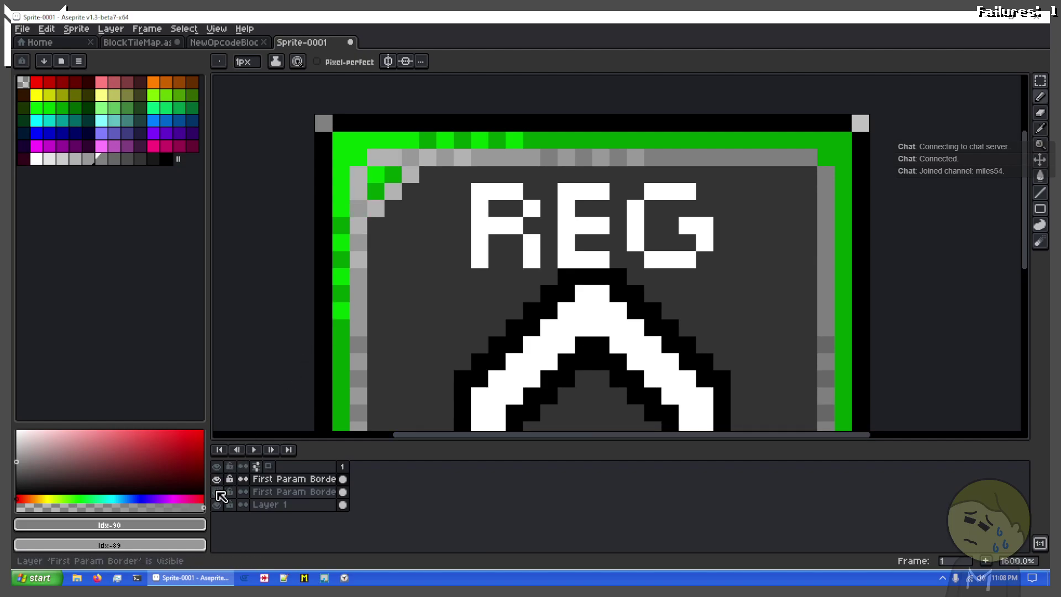
left_click(217, 491)
left_click(217, 491)
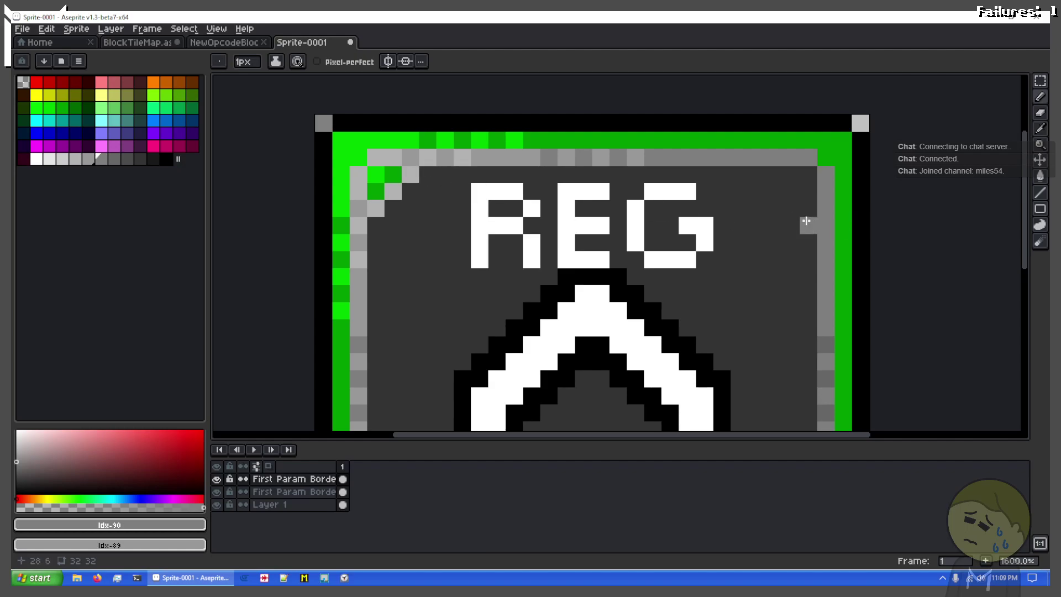
Draw a three-pixel grey Idx-90 diagonal across the block's upper-right corner on the duplicated layer, and hide the original border layer
left_click_drag(807, 212, 774, 183)
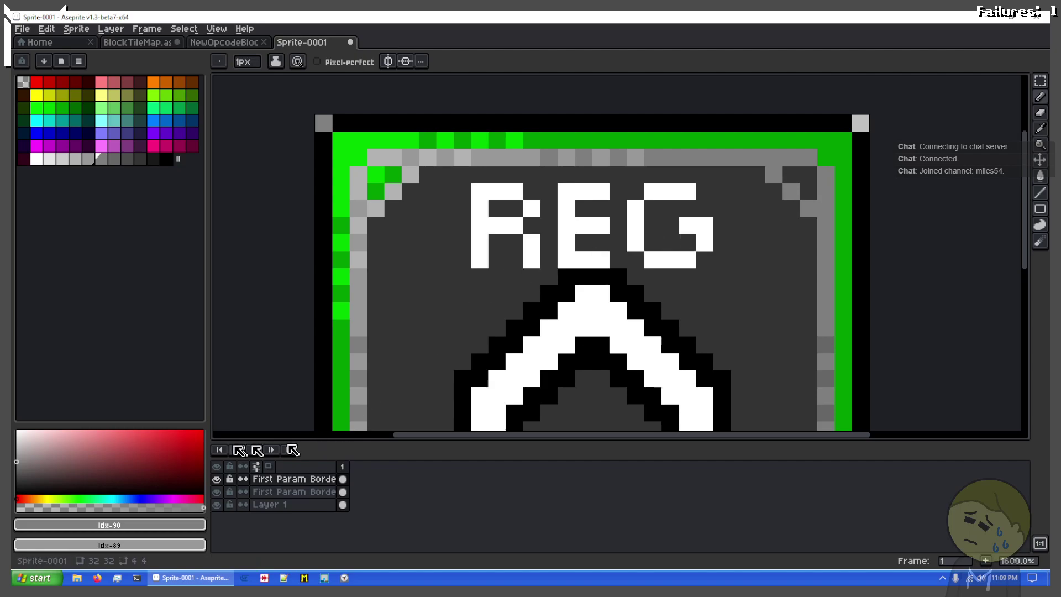
left_click(230, 479)
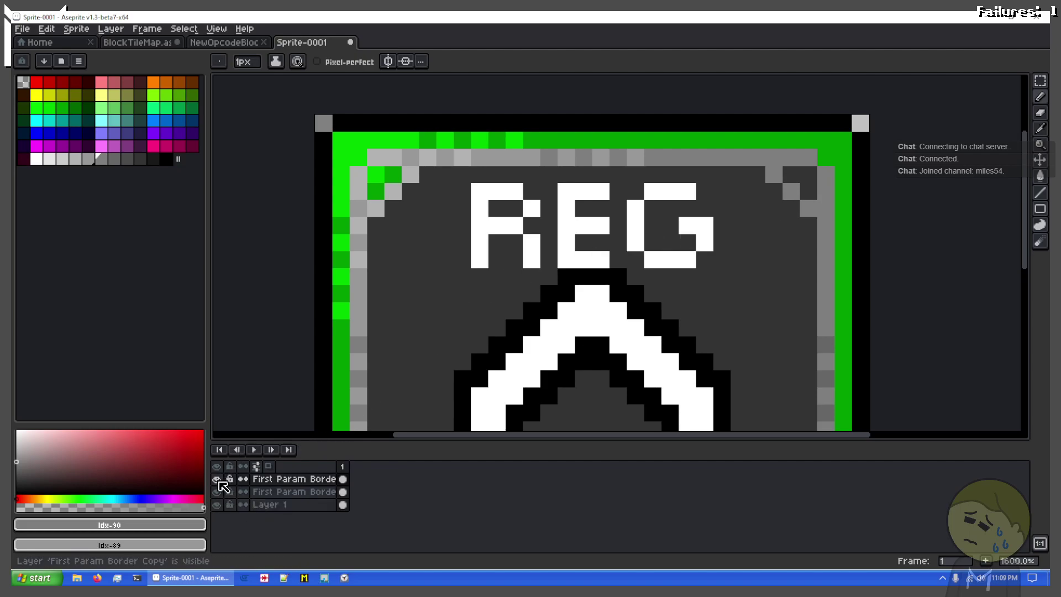
left_click(218, 480)
left_click(218, 480)
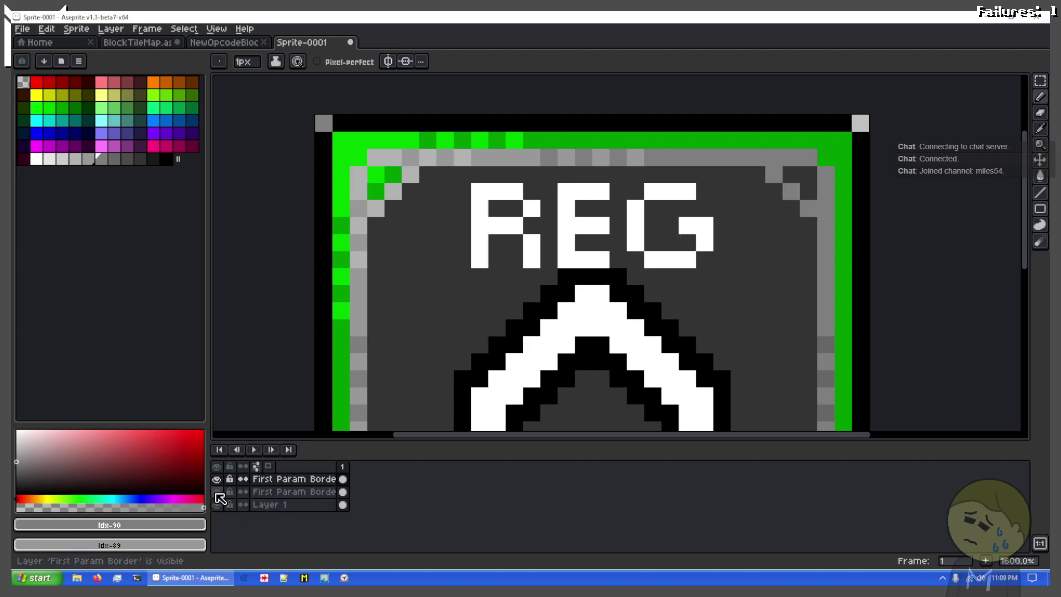
left_click(217, 492)
Paint the area outside the grey upper-right diagonal on the duplicated border layer solid green Idx-31
scroll(658, 221, "up", 3)
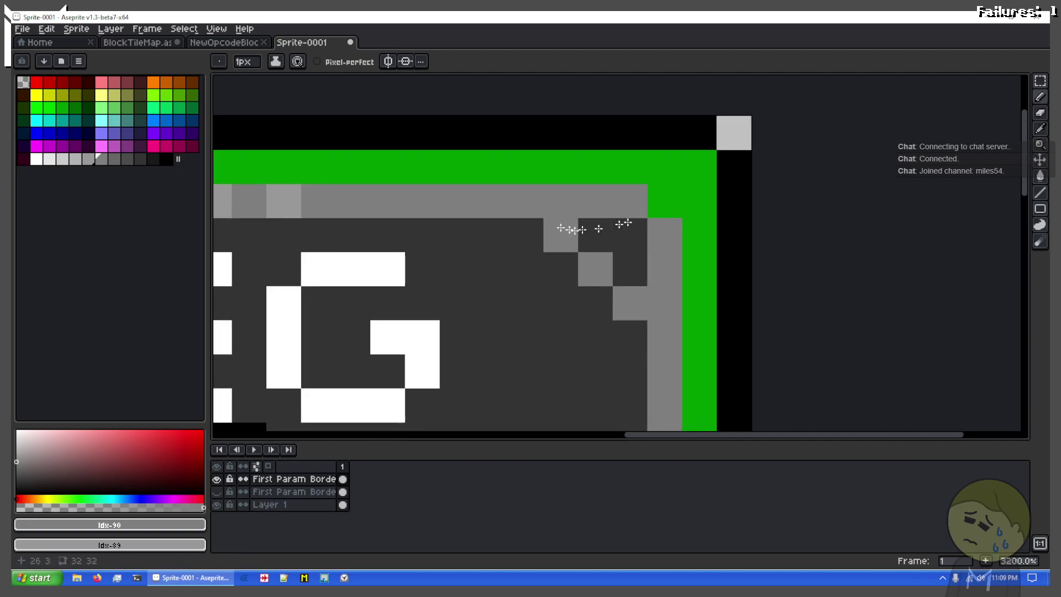
key("x")
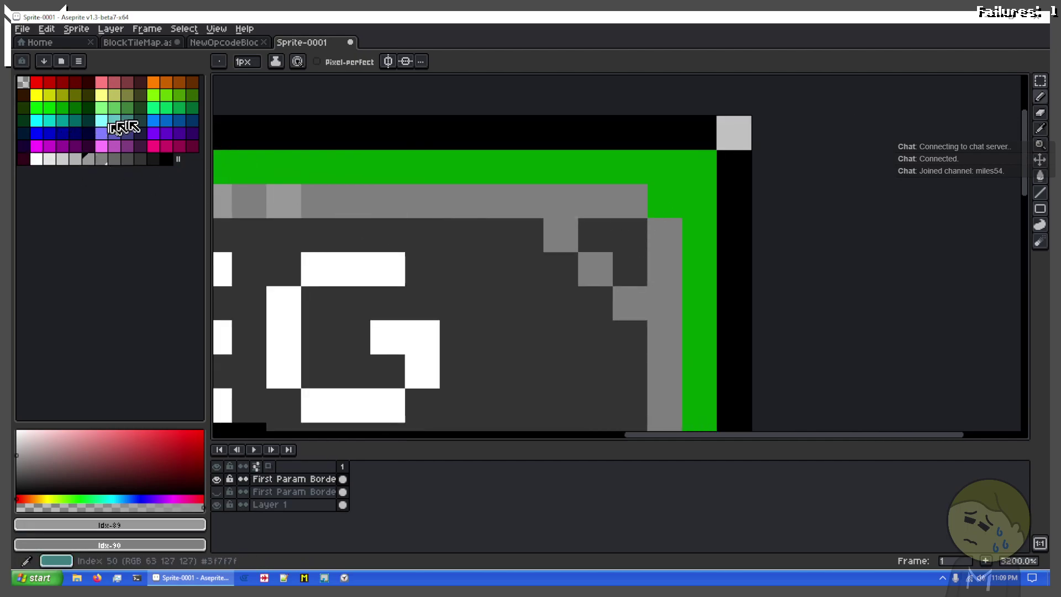
left_click(50, 108)
left_click(590, 224)
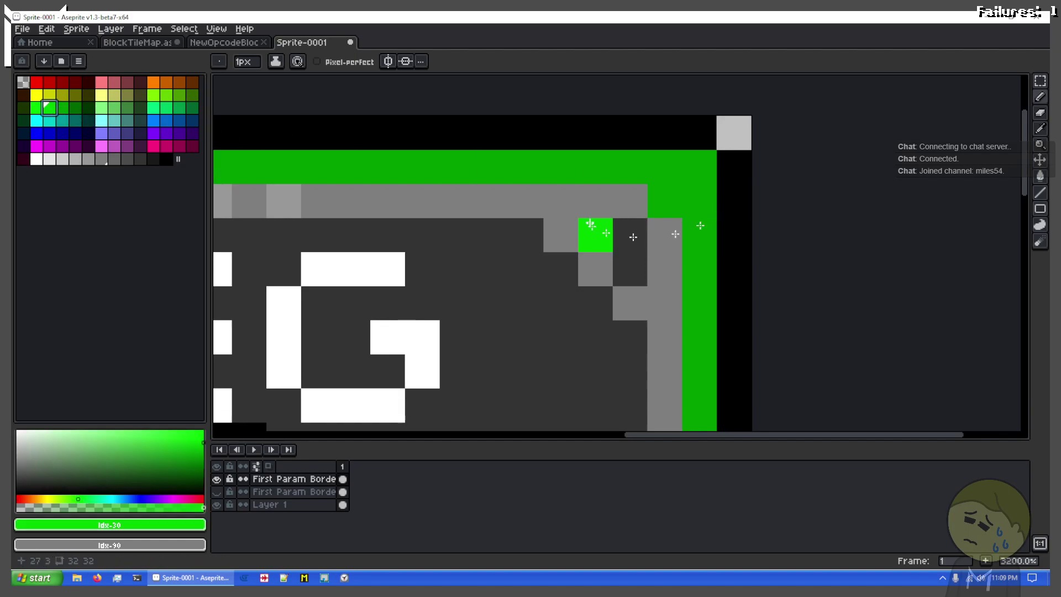
left_click(61, 108)
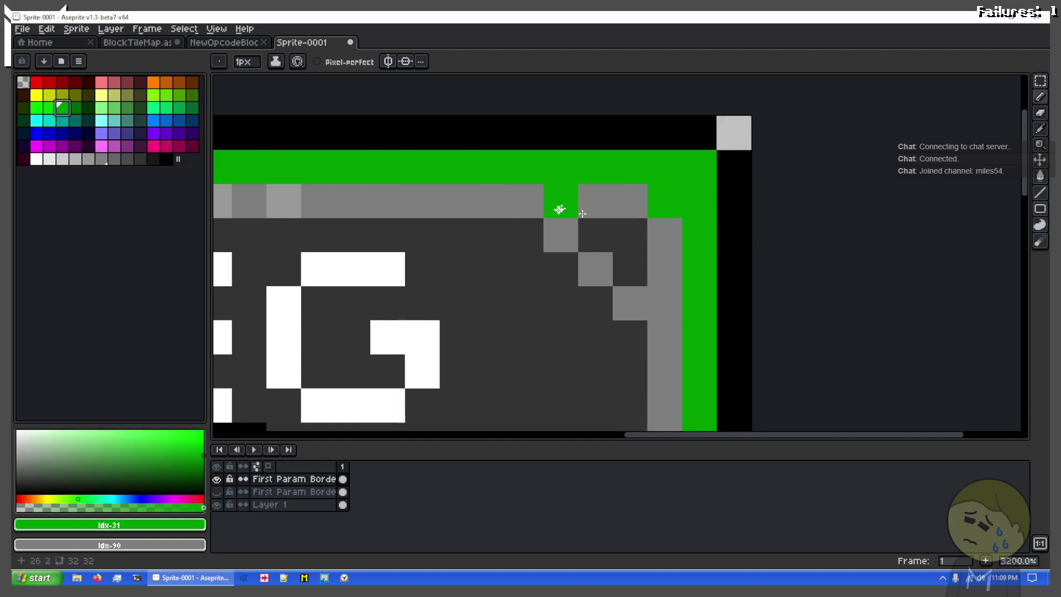
mouse_move(560, 209)
left_mouse_down()
mouse_move(636, 200)
mouse_move(654, 233)
mouse_move(656, 286)
mouse_move(654, 249)
mouse_move(629, 251)
mouse_move(613, 226)
left_mouse_up()
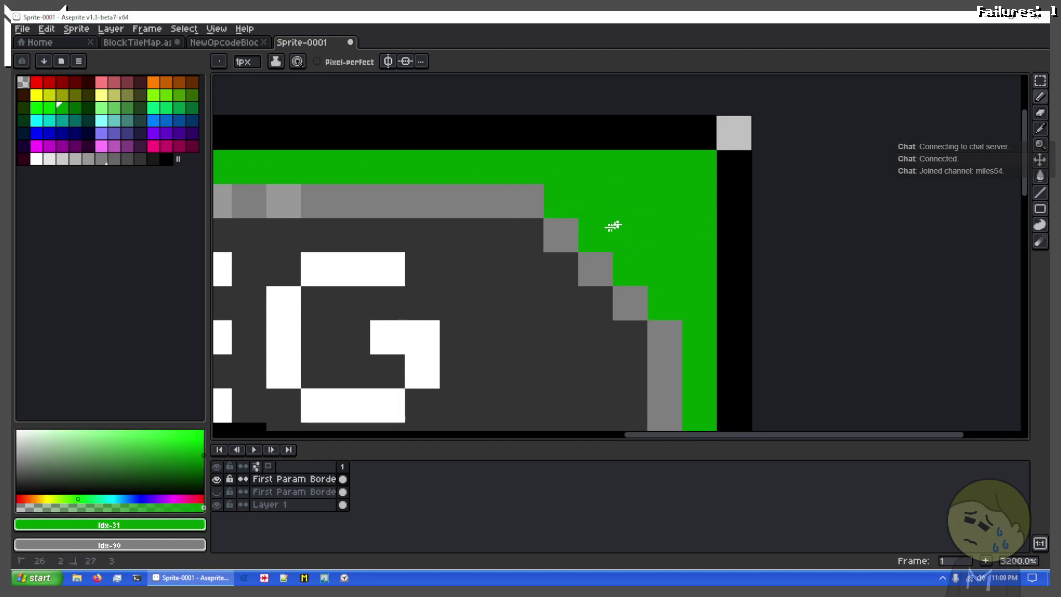
Recolour the duplicated border's light, mid and dark green shades with Idx-39, Idx-40 and Idx-41 using the Paint Bucket
scroll(614, 226, "down", 3)
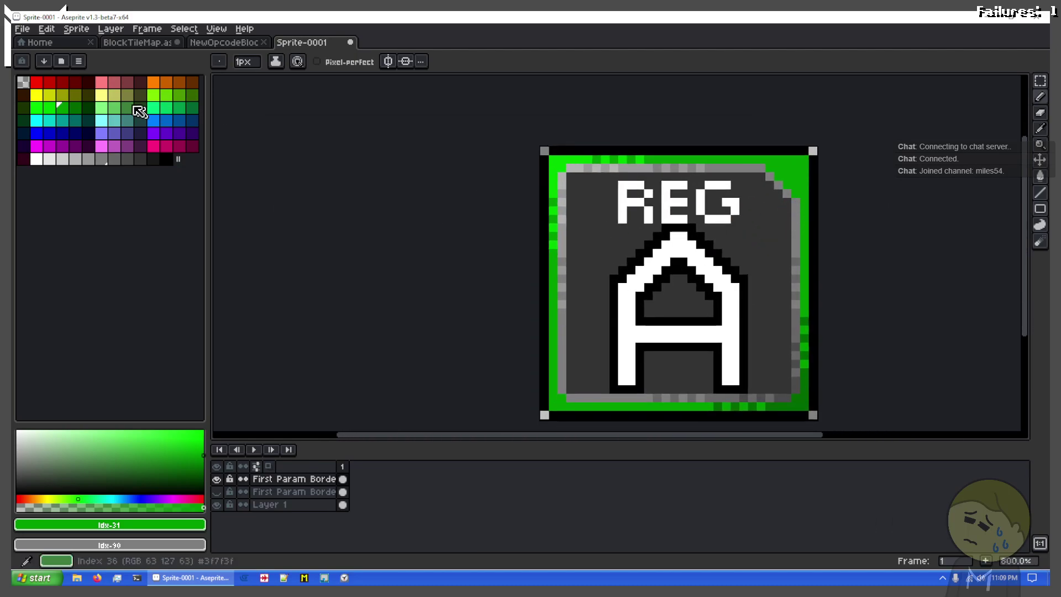
key("g")
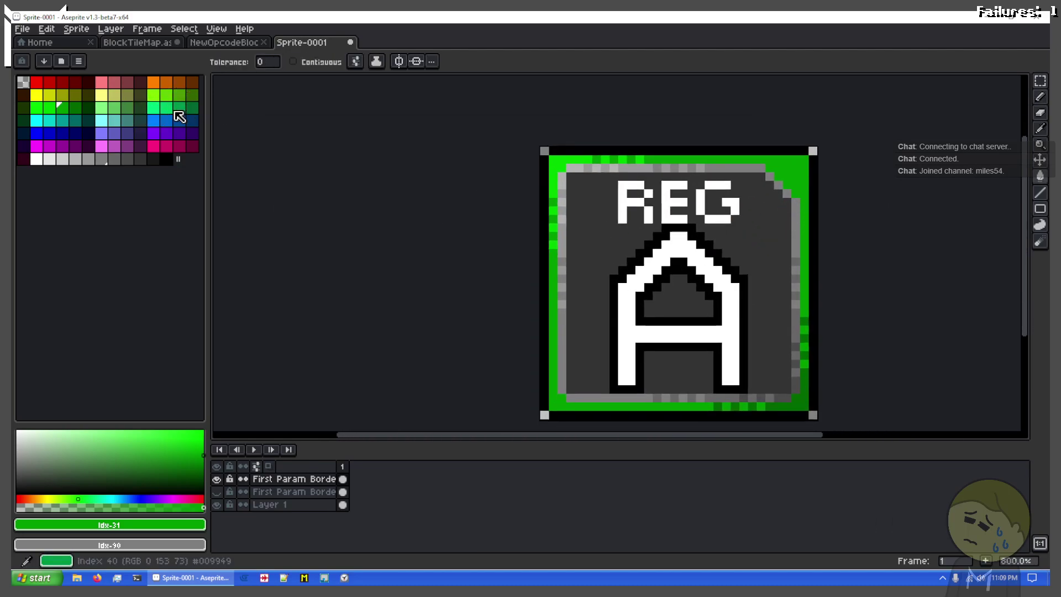
left_click(166, 108)
scroll(801, 174, "up", 1)
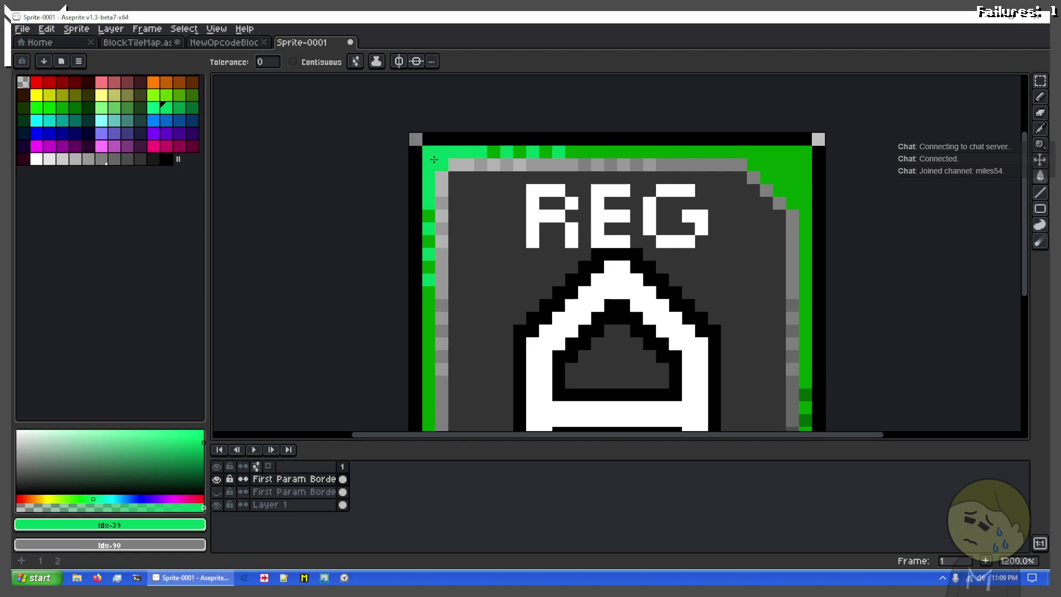
left_click(179, 108)
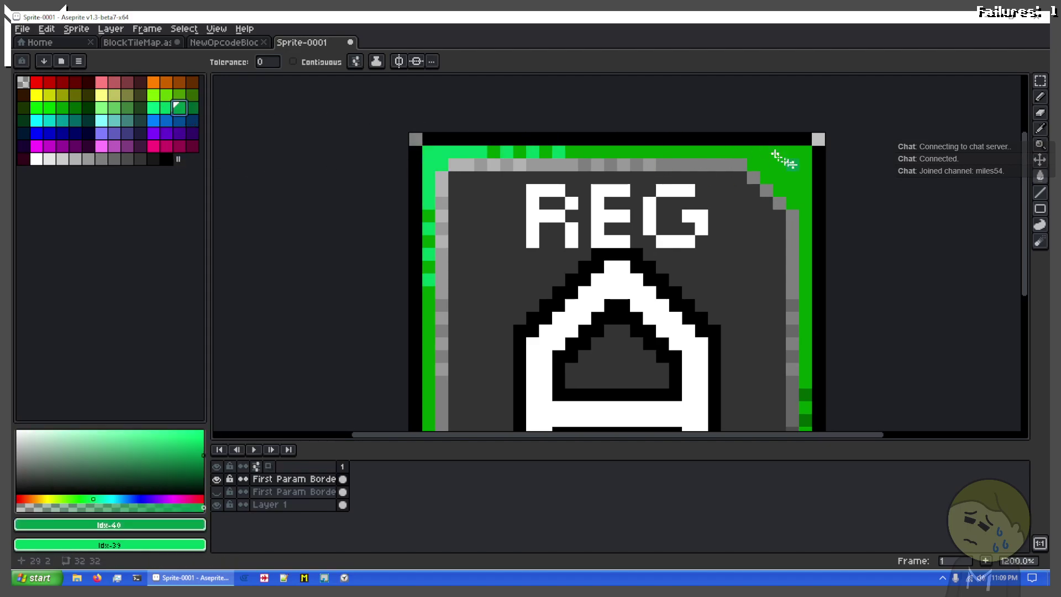
left_click(191, 108)
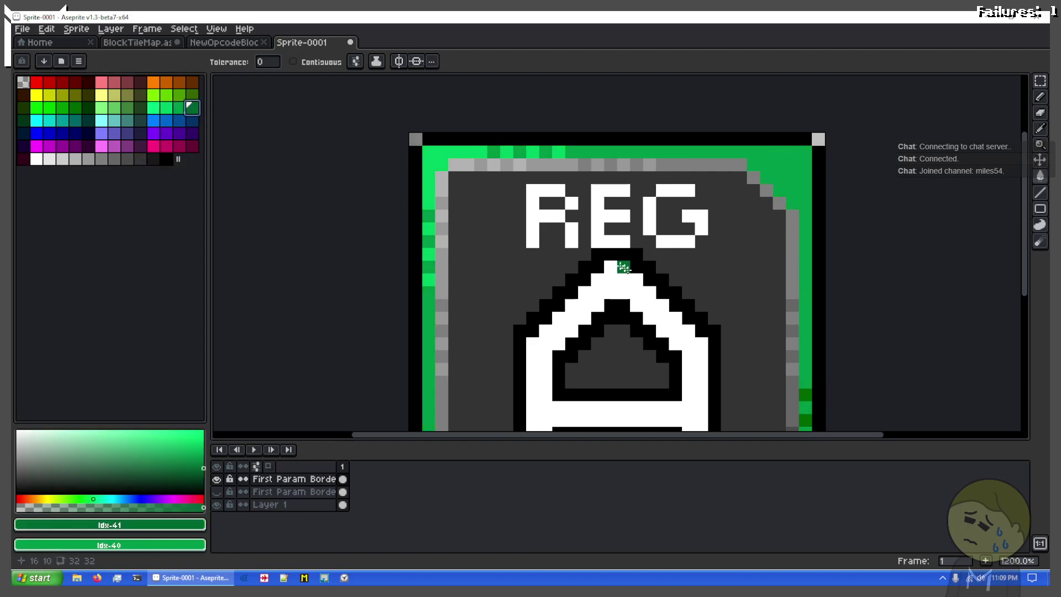
left_click_drag(637, 278, 566, 199)
scroll(607, 238, "down", 1)
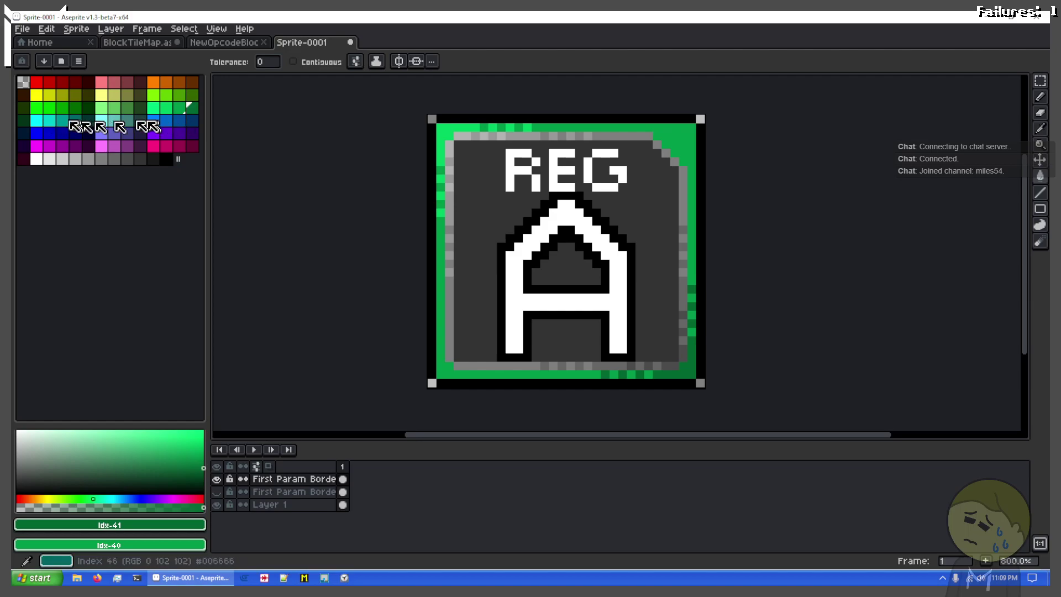
Fill the duplicated border's light, mid and dark shades with teal Idx-44, Idx-45 and Idx-46
left_click(37, 121)
scroll(672, 133, "up", 1)
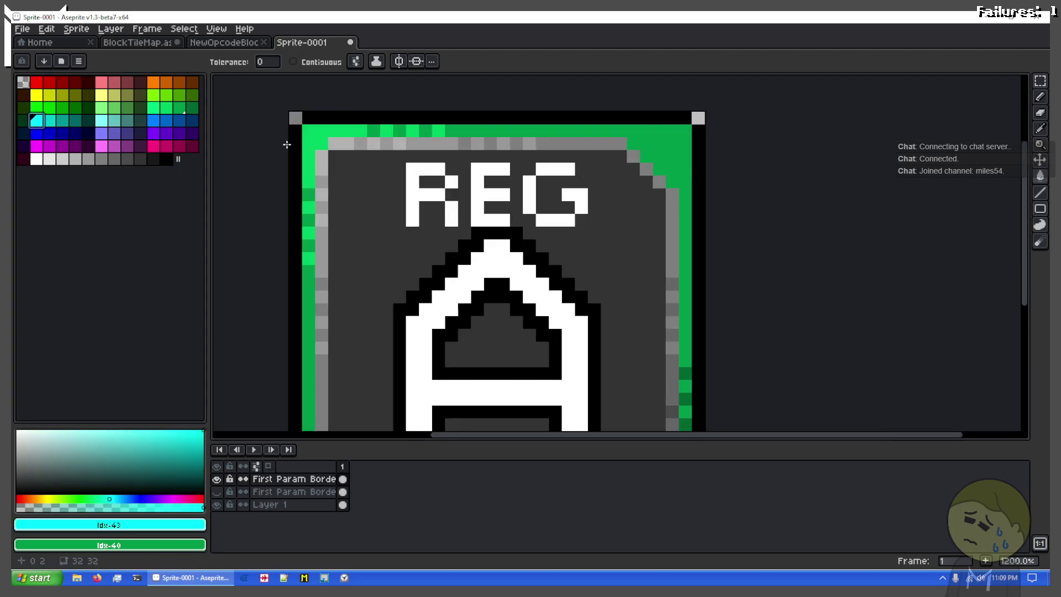
left_click(49, 121)
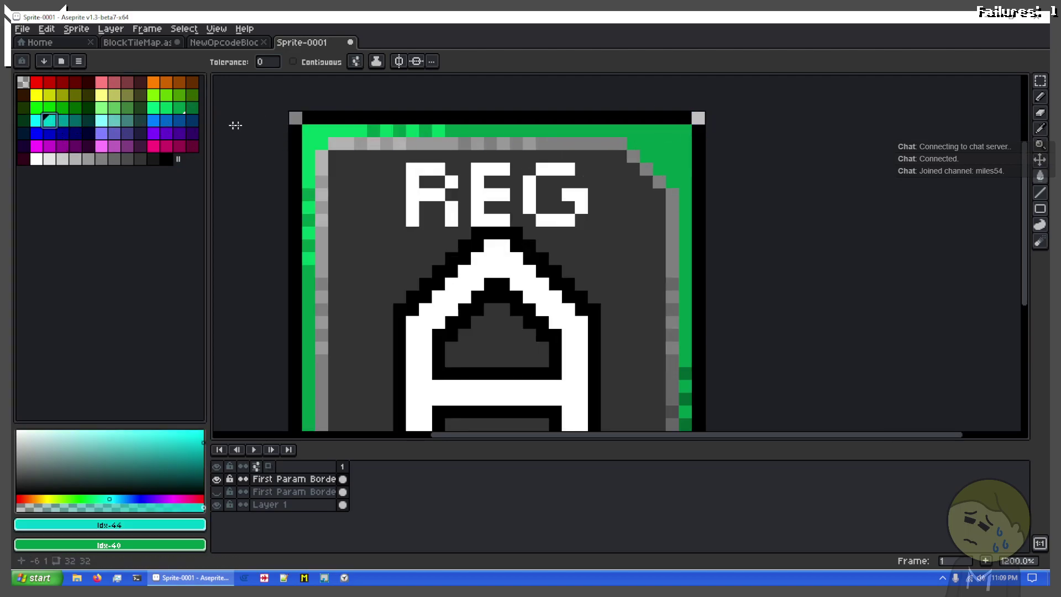
left_click(310, 140)
key("x")
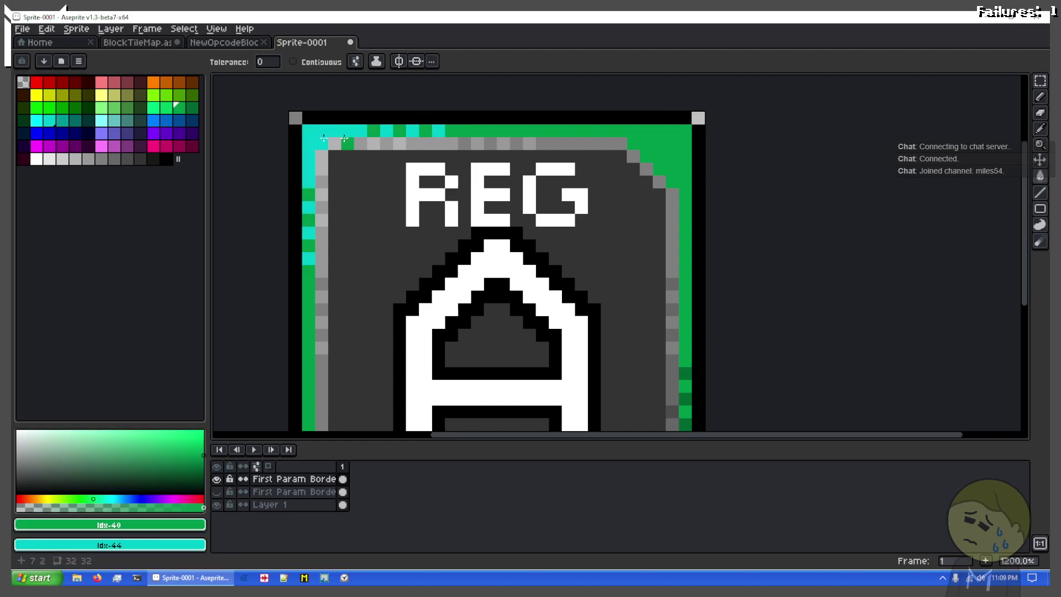
left_click(63, 121)
left_click(472, 134)
right_click(63, 121)
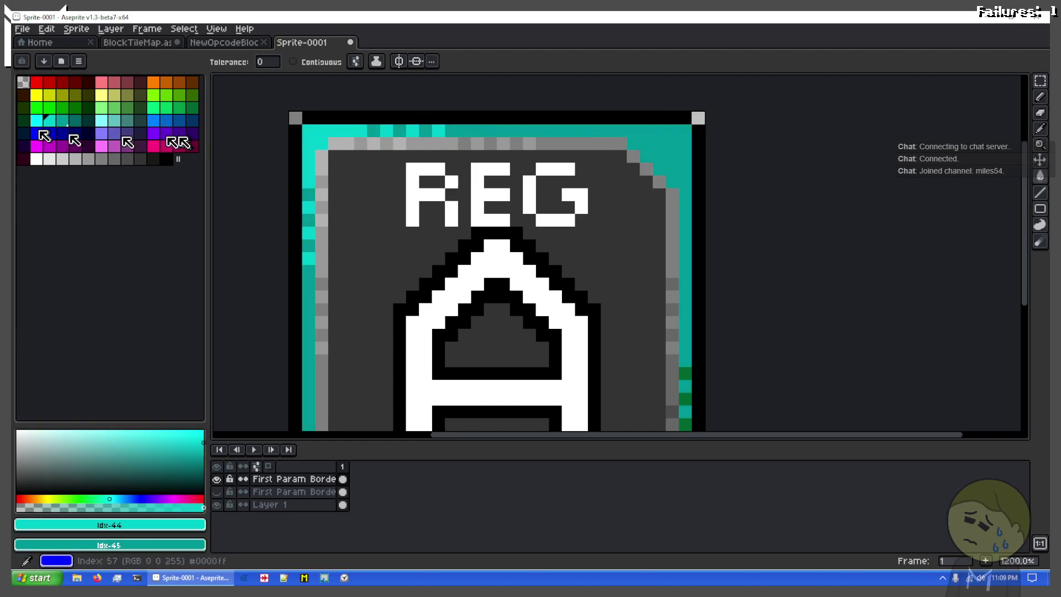
left_click(75, 121)
left_click(687, 371)
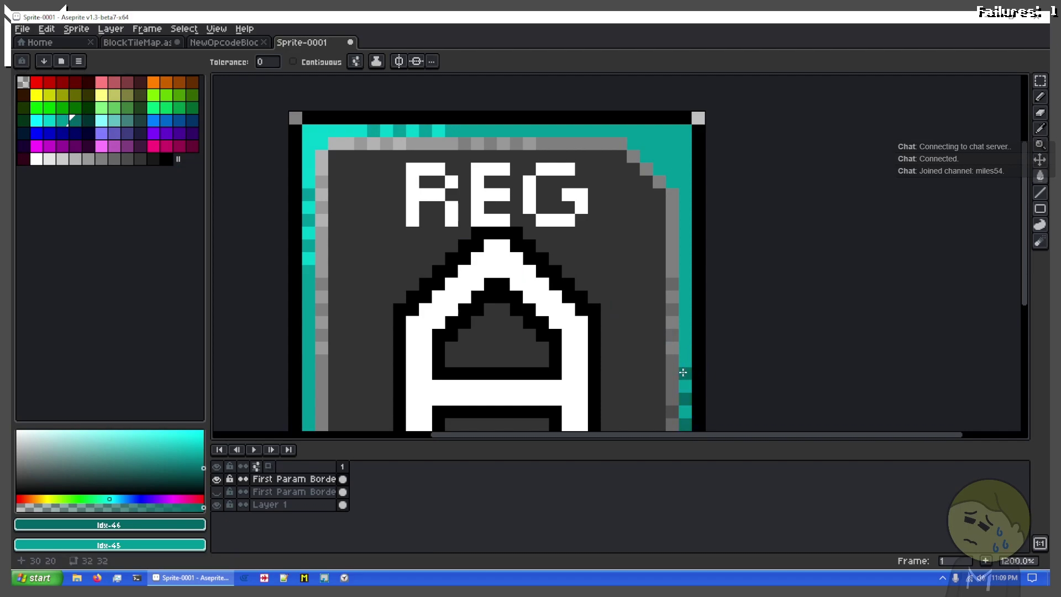
Rename the duplicated layer as Second Param Border
scroll(613, 259, "down", 3)
mouse_move(589, 232)
left_mouse_down()
mouse_move(488, 229)
mouse_move(560, 203)
left_mouse_up()
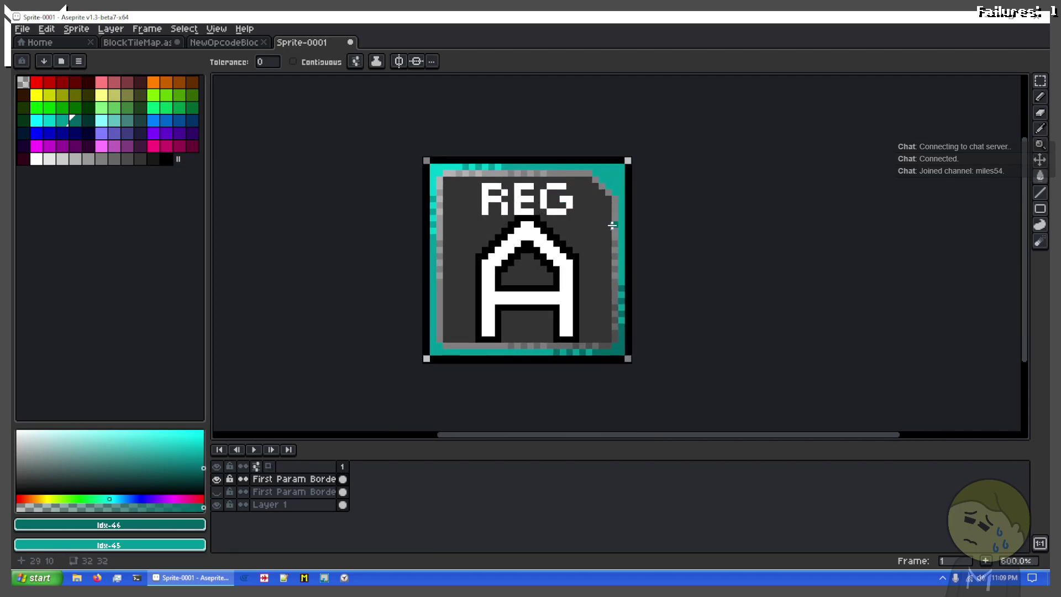
scroll(612, 225, "up", 1)
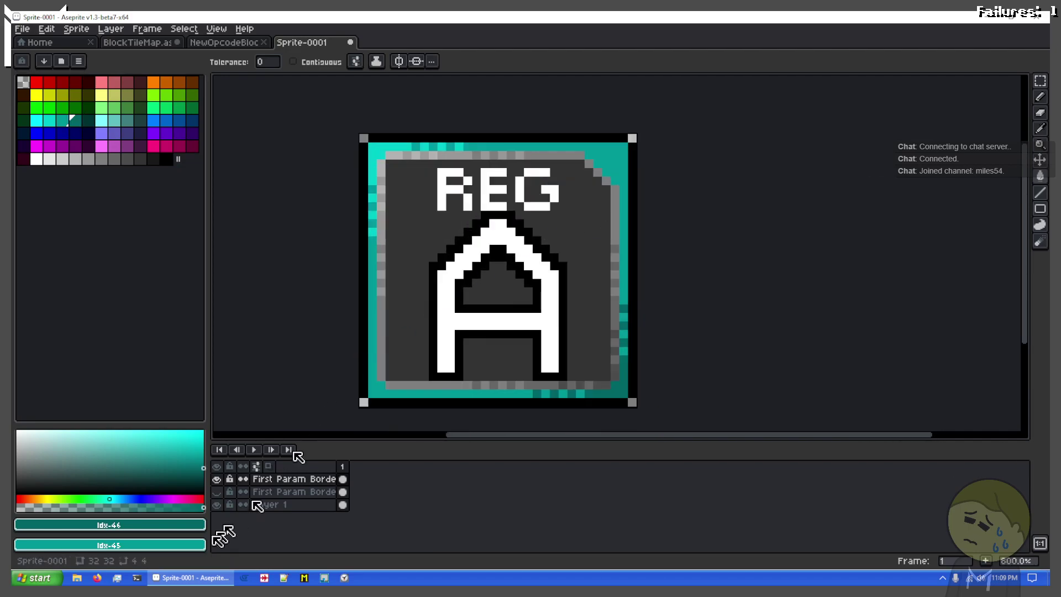
double_click(277, 478)
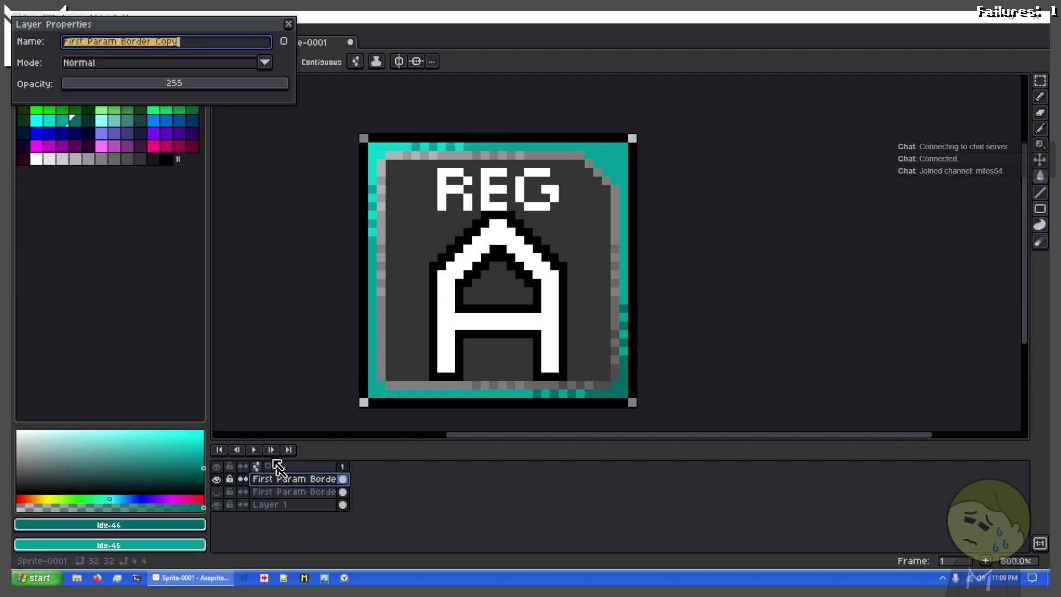
left_click(85, 42)
key("BackSpace")
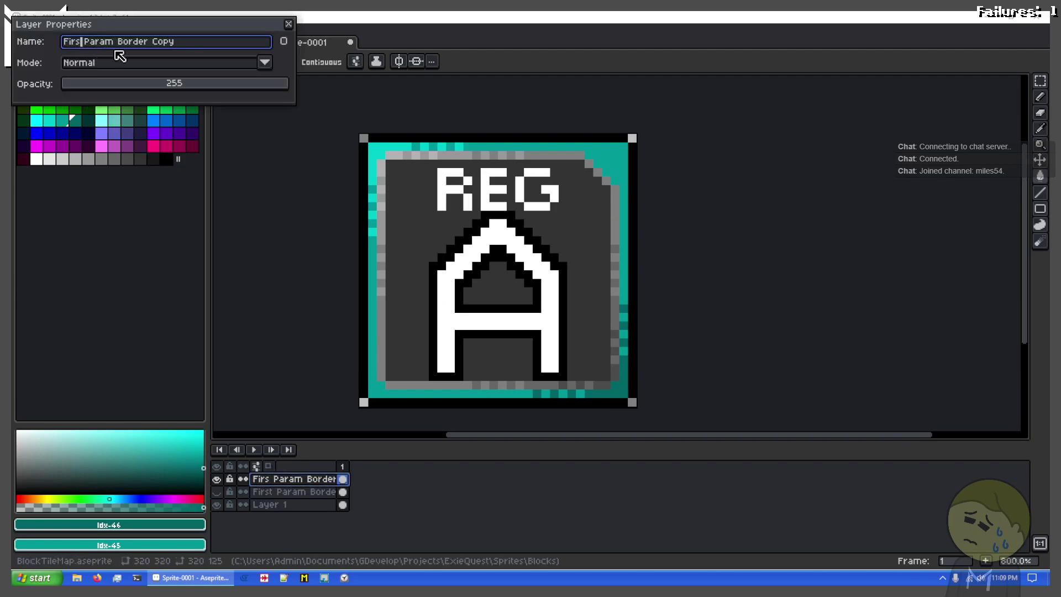
type("Second")
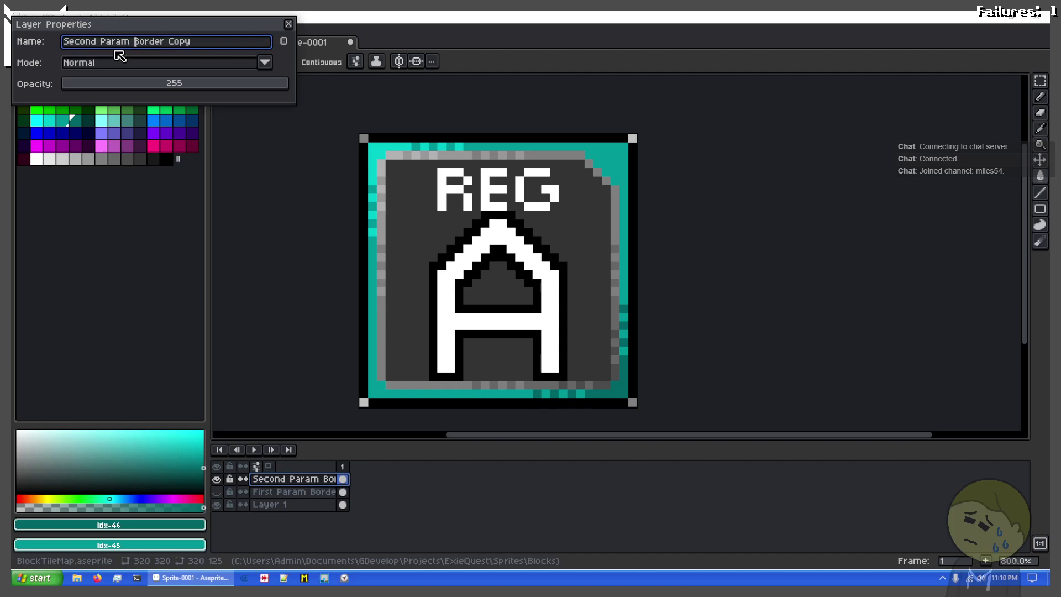
key("Return")
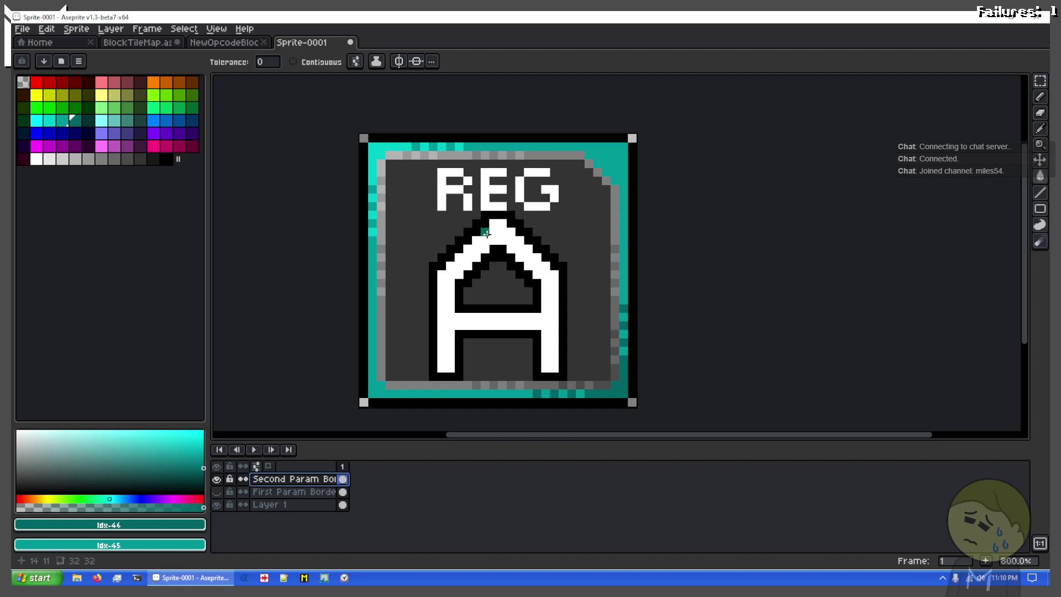
Compare the First and Second Param Border designs by switching which of the two layers is visible
left_click(217, 481)
left_click(217, 491)
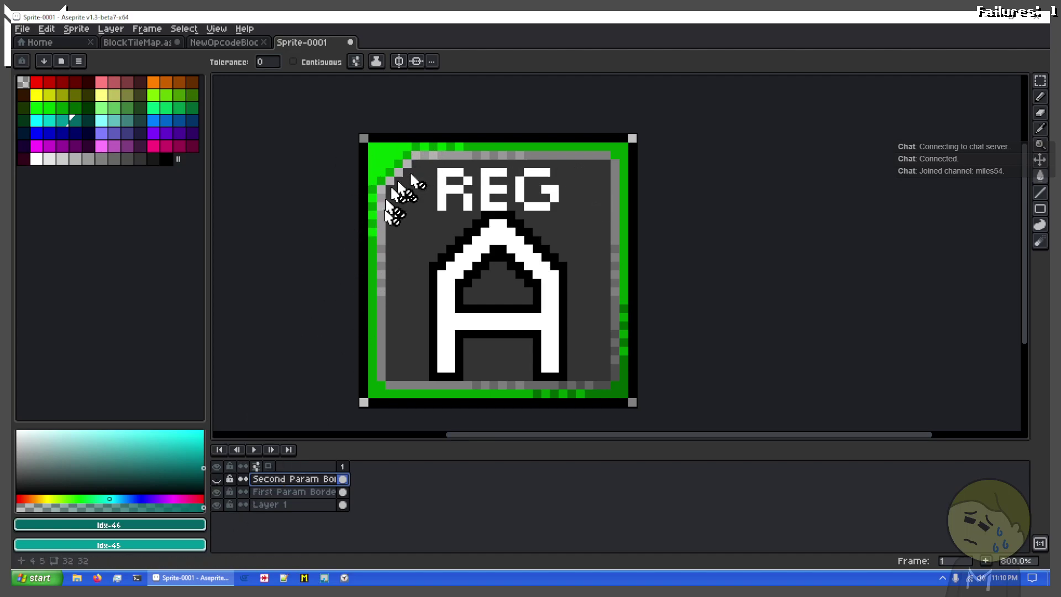
left_click(216, 492)
left_click(216, 479)
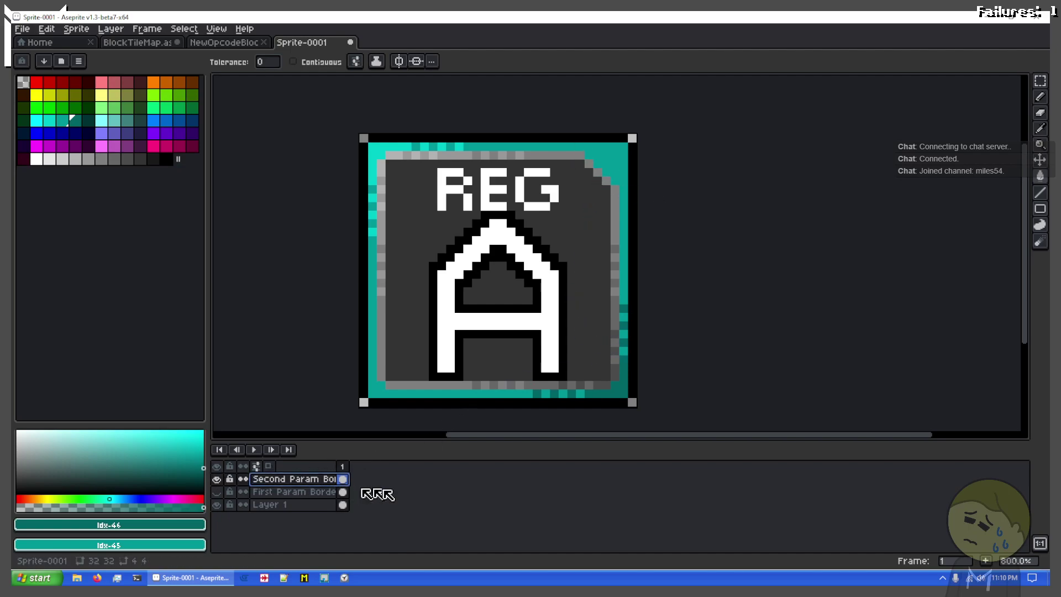
Duplicate the Second Param Border layer, rename the copy Third Param Border and hide the Second Param Border layer
key("shift+n")
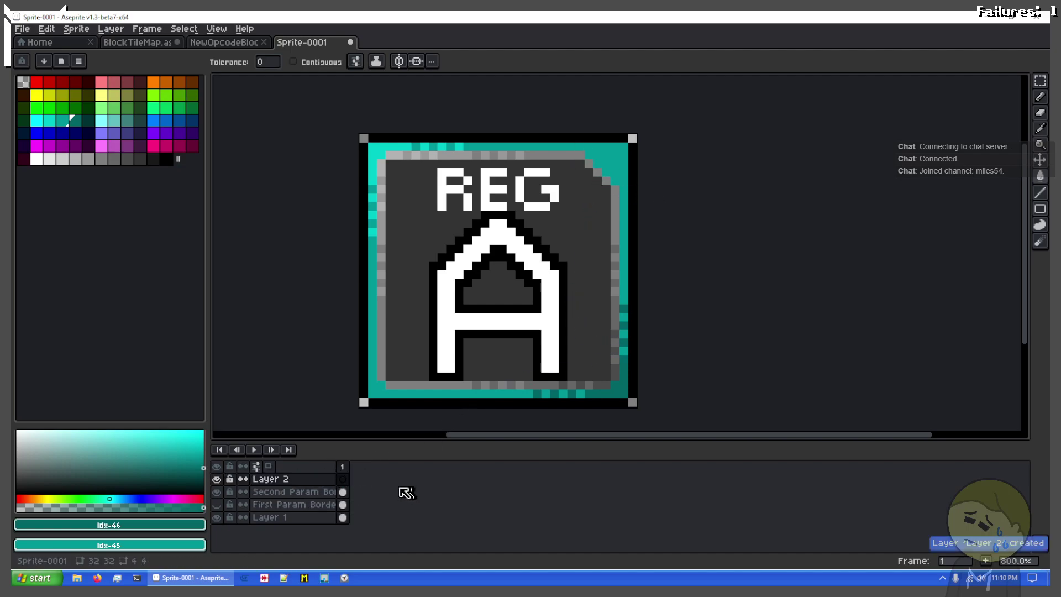
key("ctrl+z")
right_click(301, 480)
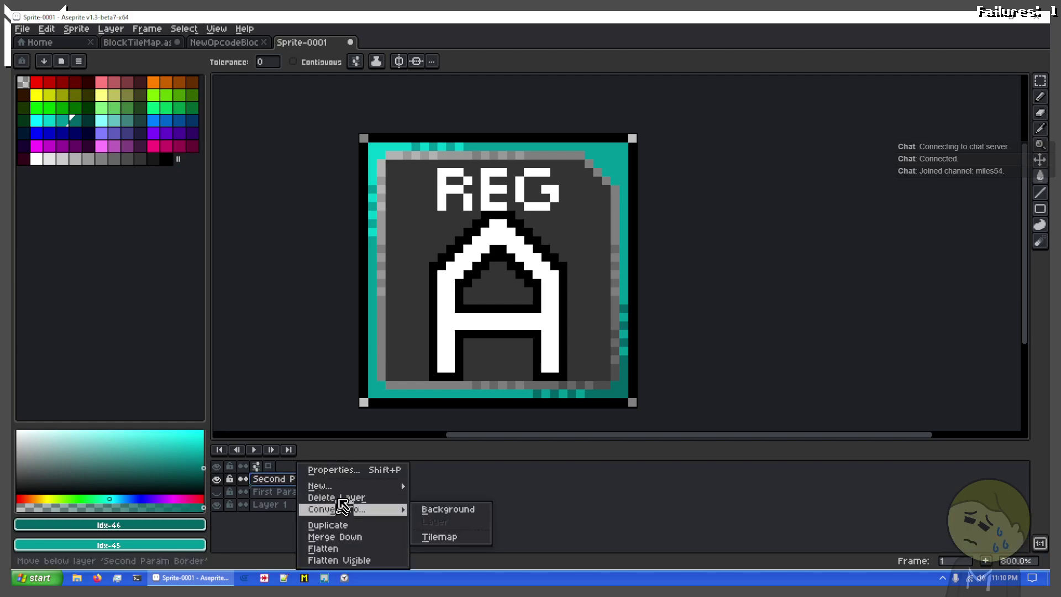
left_click(352, 530)
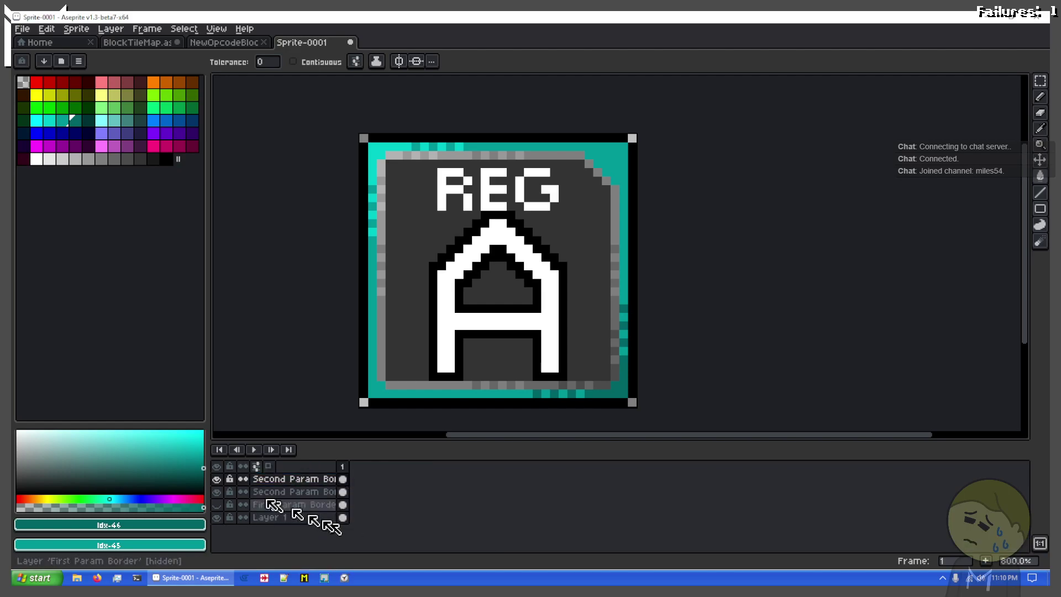
double_click(278, 484)
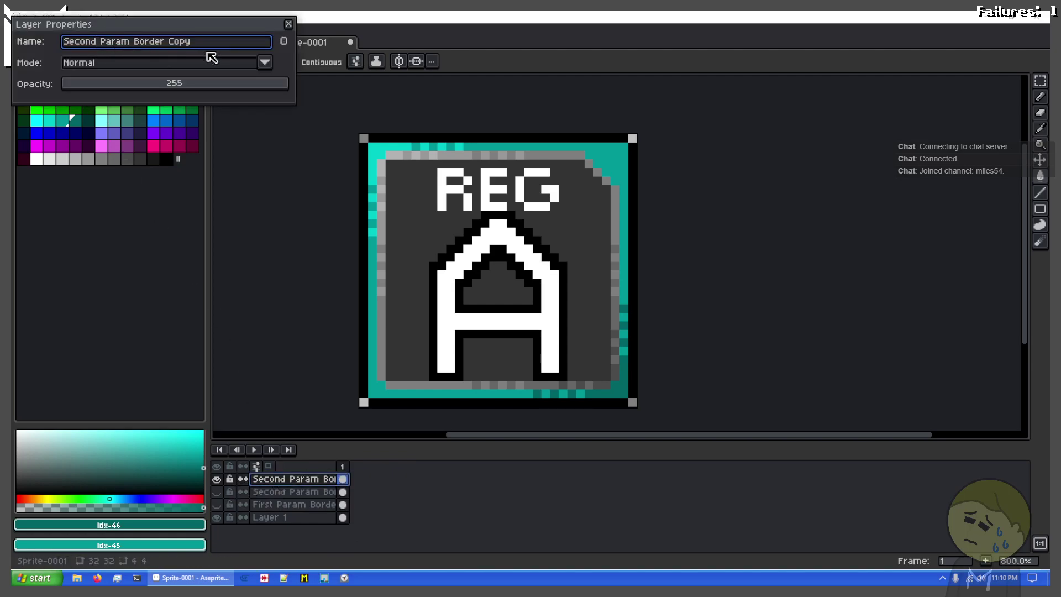
type("Thir")
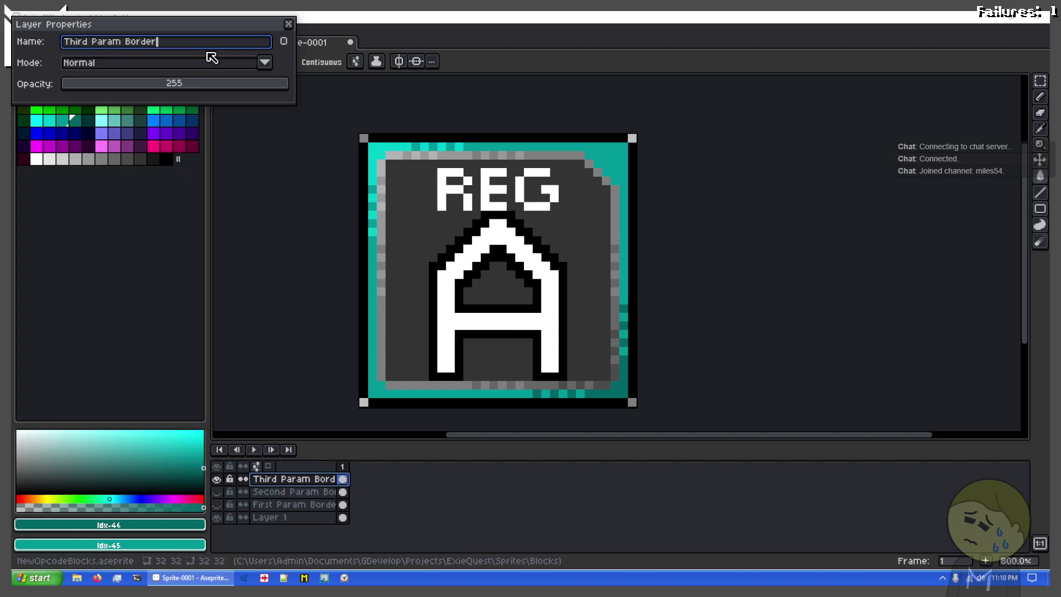
type("d")
key("Return")
Square off the inner border at the Third Param Border's upper-right corner in grey Idx-90 and erase the diagonal pixels
scroll(603, 205, "up", 6)
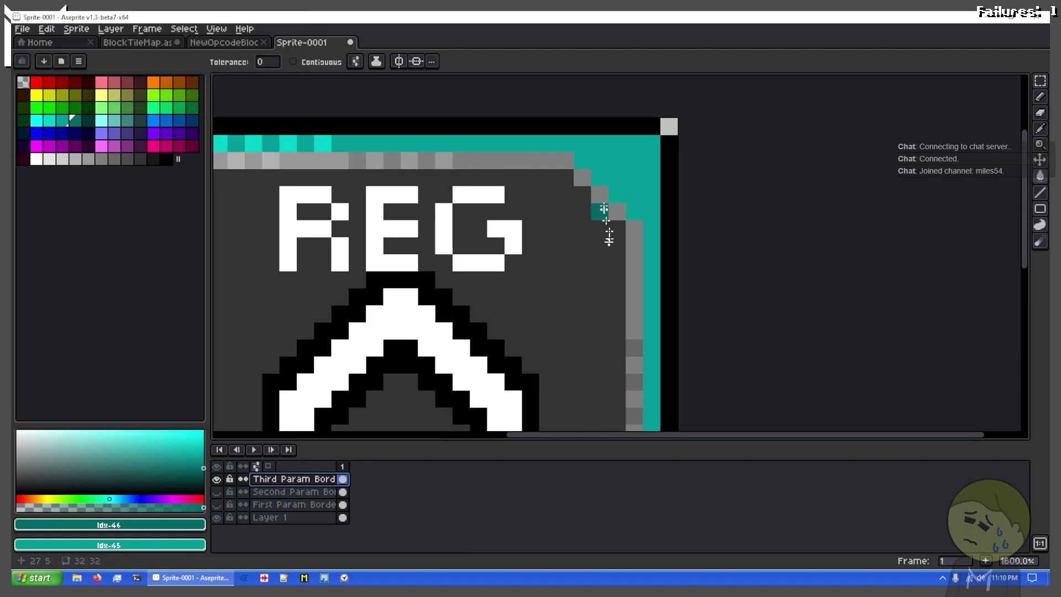
left_click(94, 159)
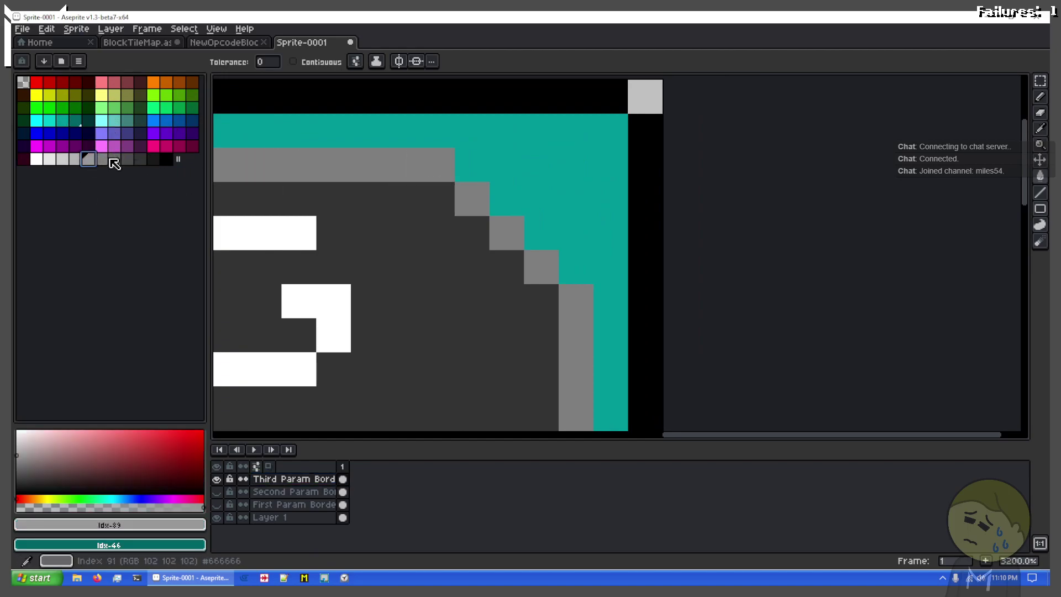
left_click(101, 159)
left_click(473, 173)
key("ctrl+z")
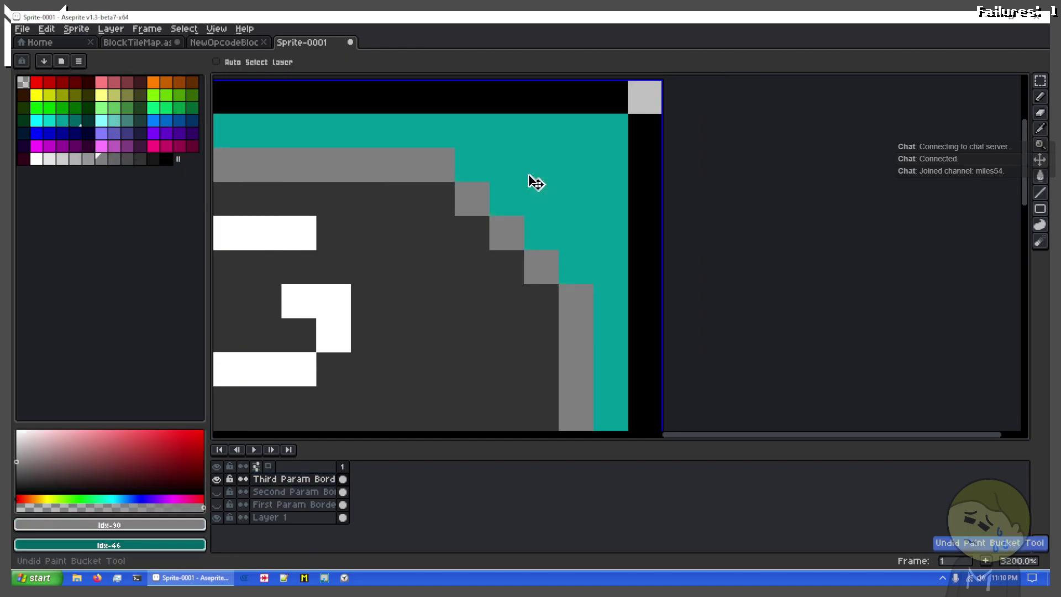
key("b")
left_click(550, 167)
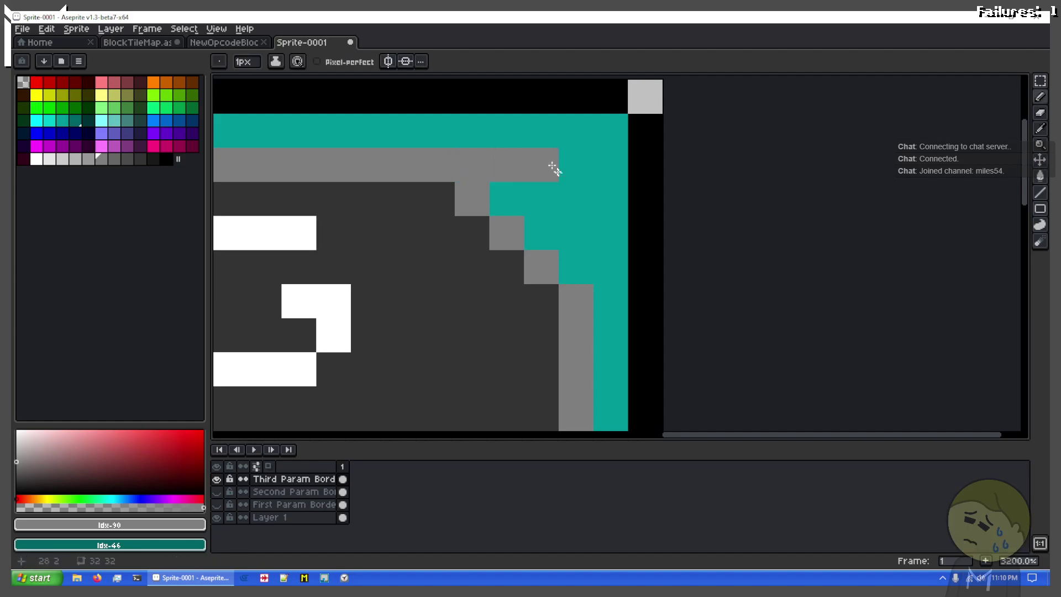
key("e")
mouse_move(550, 258)
left_mouse_down()
mouse_move(544, 215)
mouse_move(504, 232)
left_mouse_up()
scroll(464, 295, "down", 3)
Cut the lower-left corner of the Third Param Border's inner border with a three-pixel grey Idx-90 diagonal and fill outside it with teal Idx-45
left_click_drag(486, 300, 612, 111)
scroll(448, 251, "up", 5)
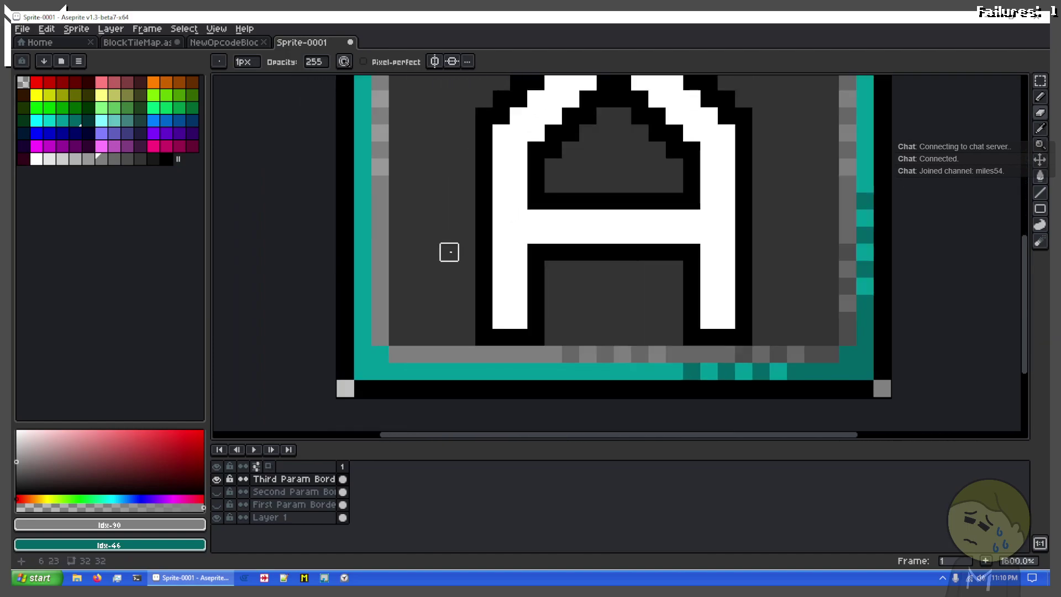
key("b")
left_click(418, 221)
key("ctrl+z")
left_click(402, 203)
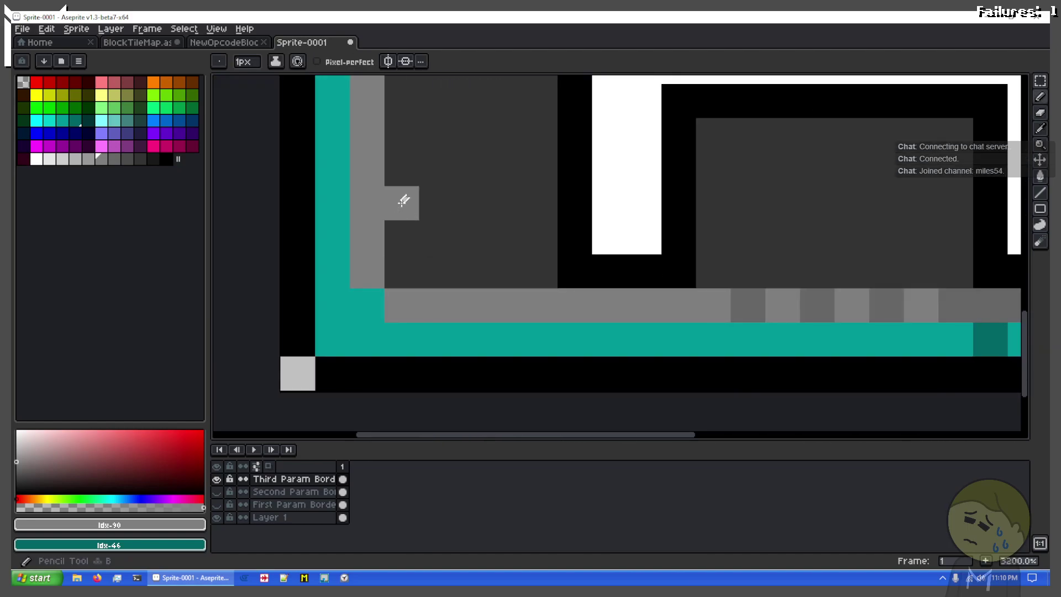
left_click(457, 262, "shift")
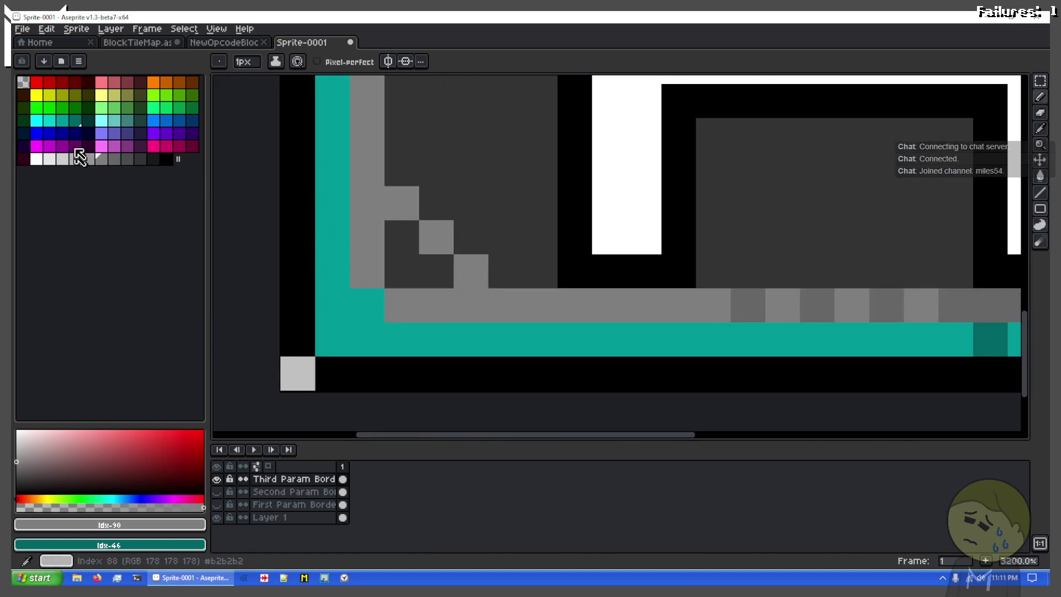
left_click(71, 119)
left_click(354, 211)
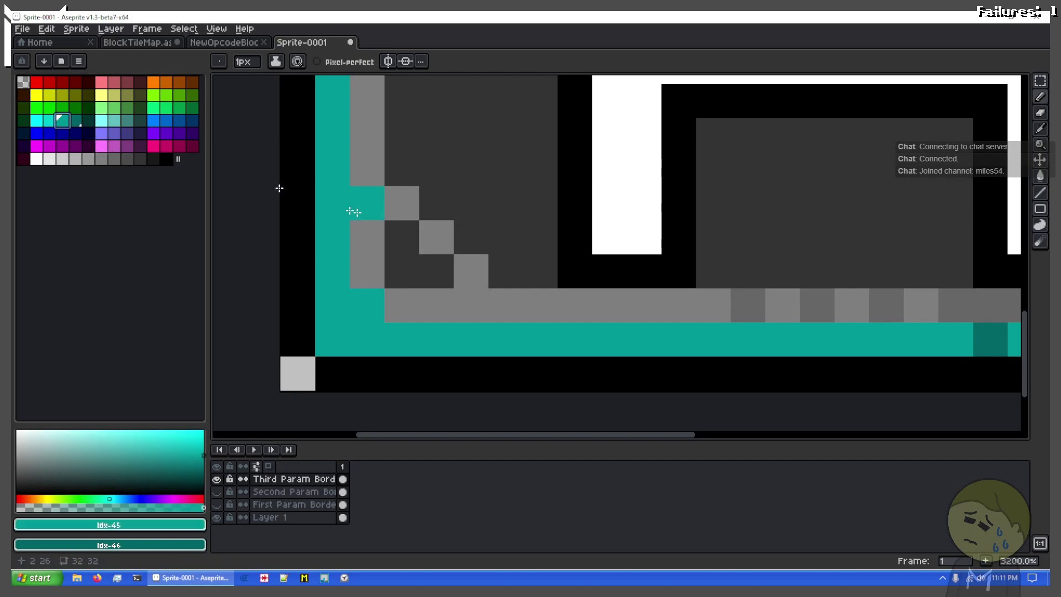
mouse_move(367, 214)
left_mouse_down()
mouse_move(473, 299)
mouse_move(453, 304)
mouse_move(360, 229)
left_mouse_up()
left_click(608, 359)
Cut the lower-right corner of the Third Param Border's inner border diagonally by painting over its grey pixels in dark teal Idx-46
scroll(752, 265, "down", 2)
left_click_drag(924, 196, 541, 252)
scroll(540, 253, "down", 1)
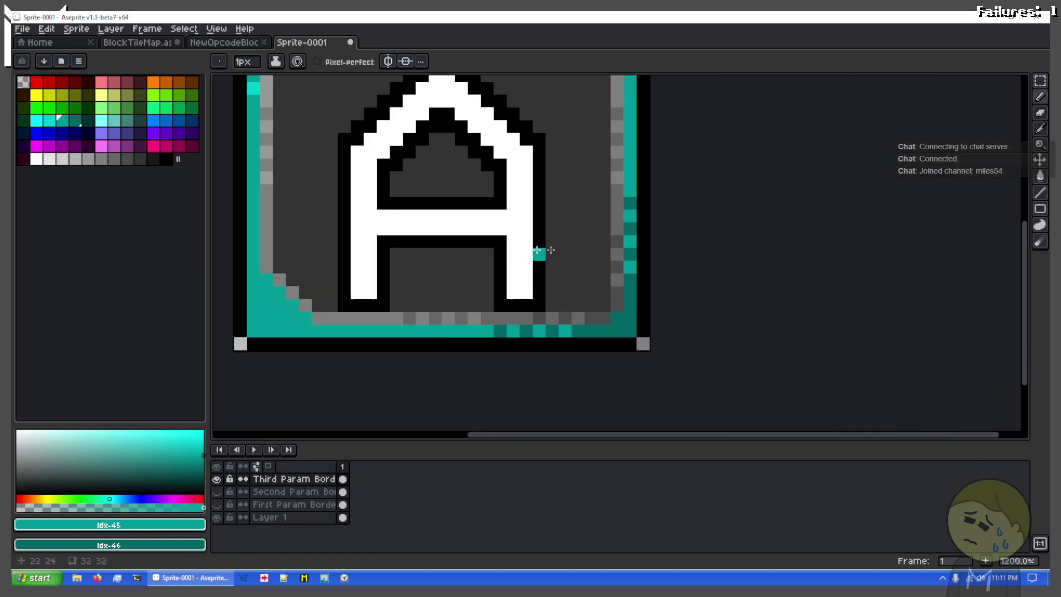
left_click_drag(629, 254, 761, 320)
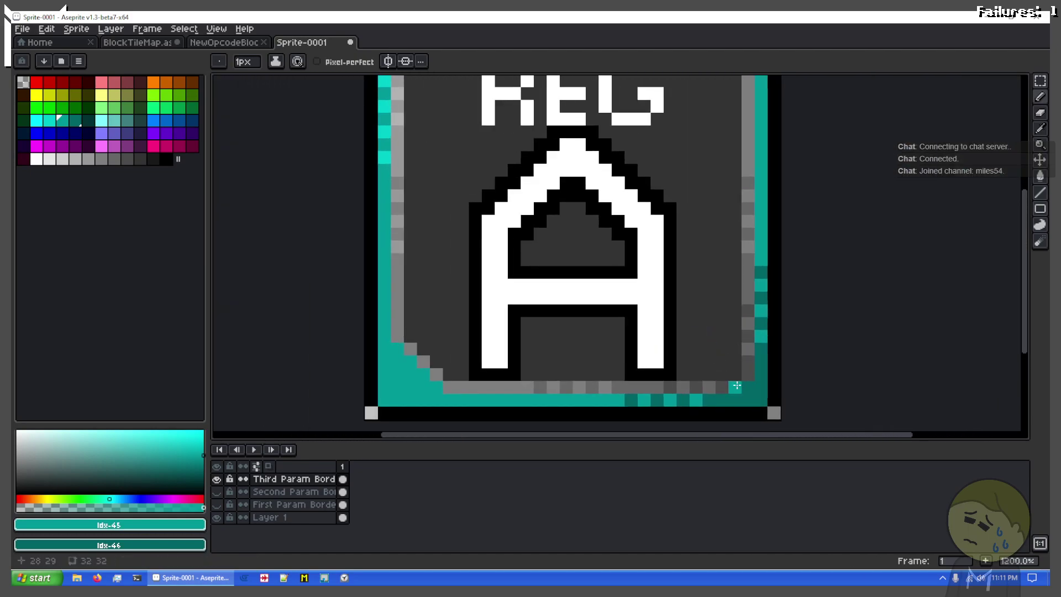
scroll(737, 386, "up", 1)
scroll(613, 348, "down", 1)
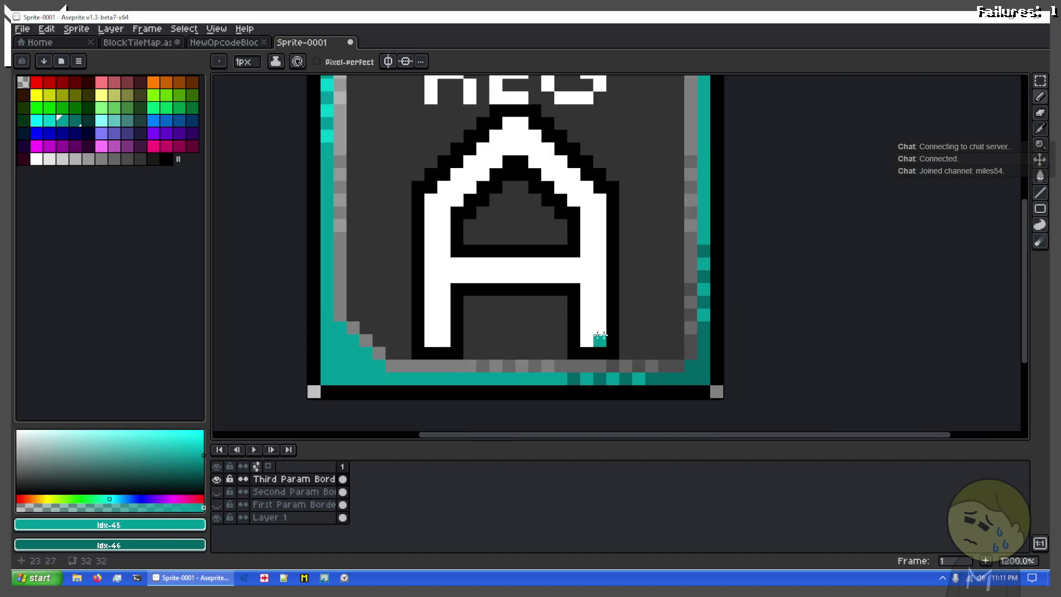
scroll(600, 336, "down", 2)
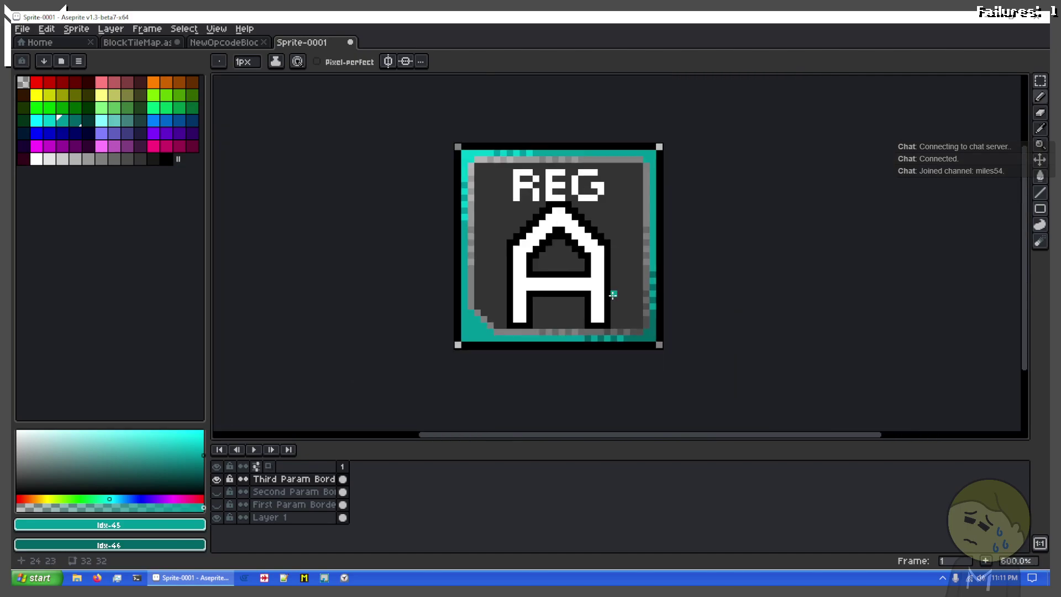
scroll(642, 303, "up", 5)
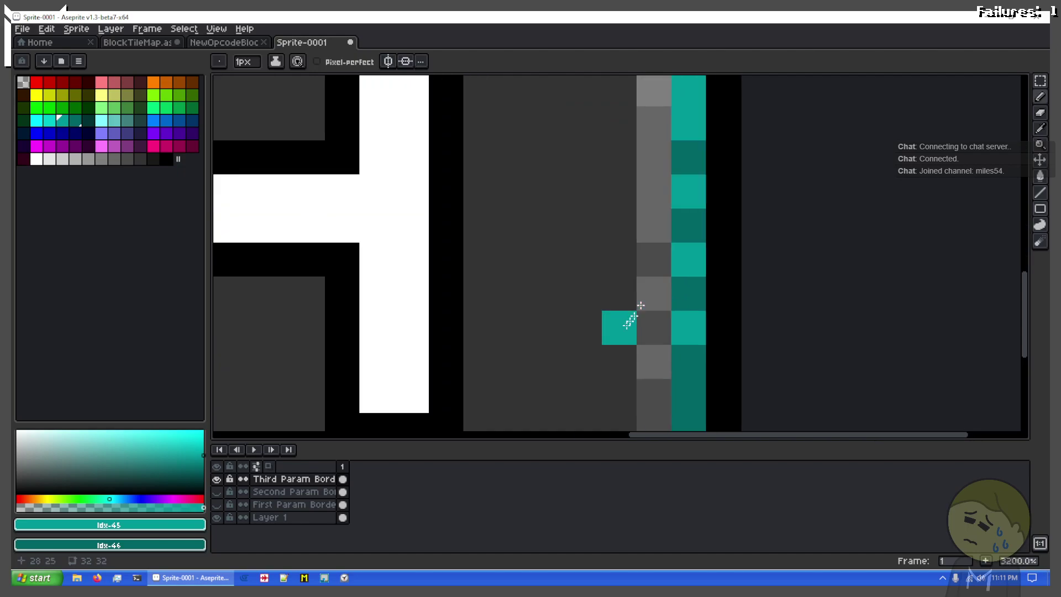
left_click_drag(582, 369, 553, 114)
scroll(587, 175, "up", 2)
left_click_drag(592, 183, 683, 306)
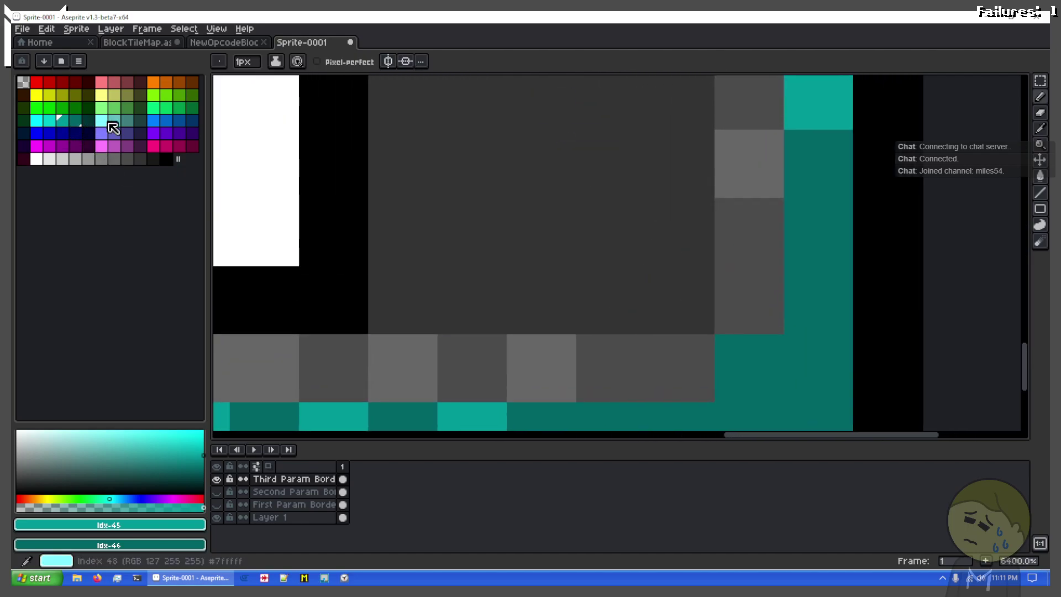
key("x")
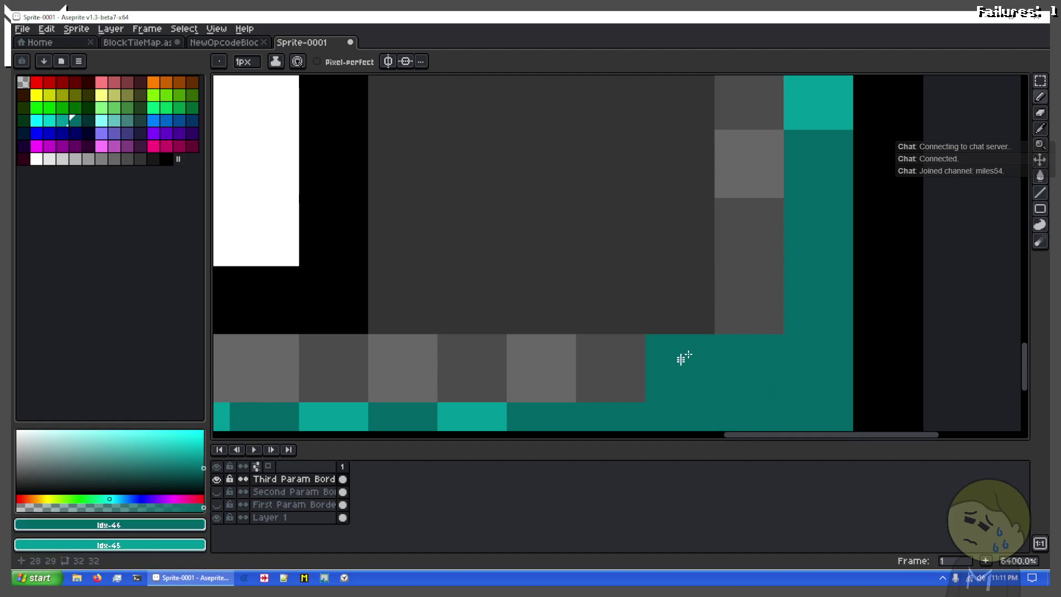
left_click(676, 312)
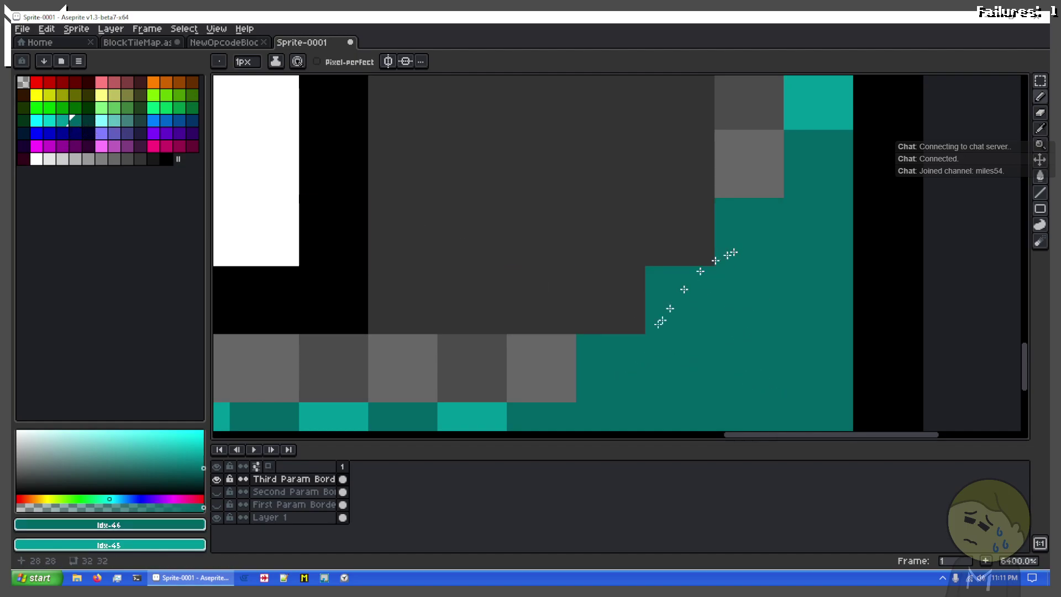
Edge the lower-right corner cut with a diagonal of teal Idx-45 pixels and an adjoining inner diagonal in dark grey Idx-92
scroll(715, 261, "down", 5)
scroll(504, 325, "up", 1)
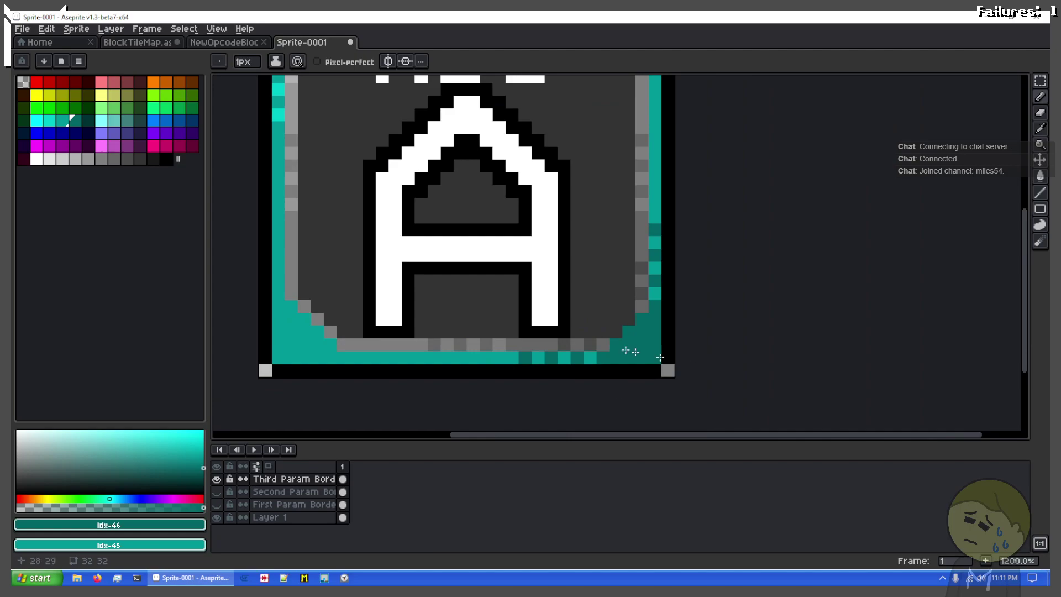
scroll(625, 351, "up", 1)
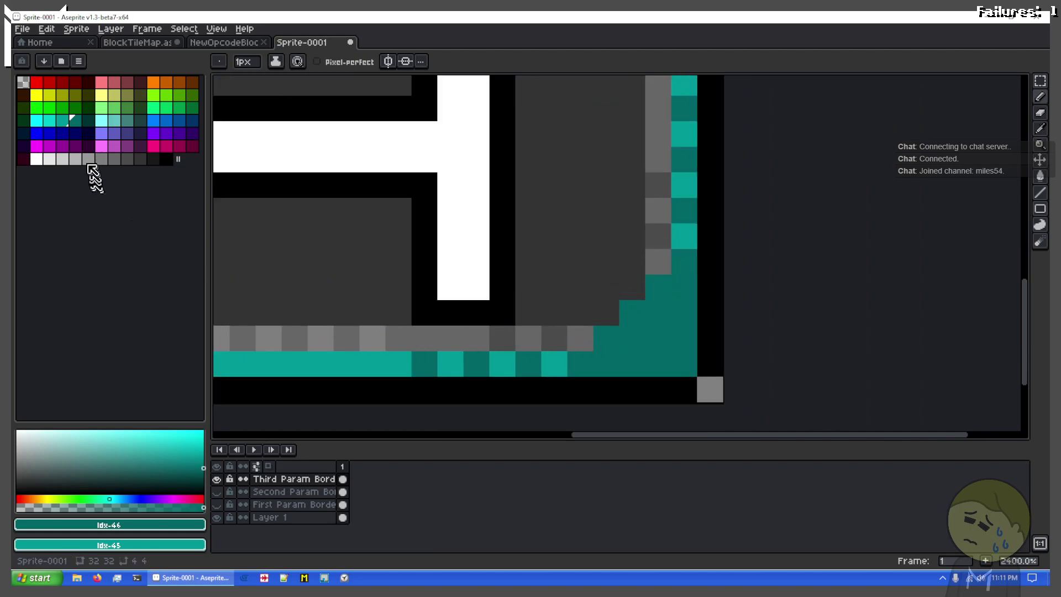
key("x")
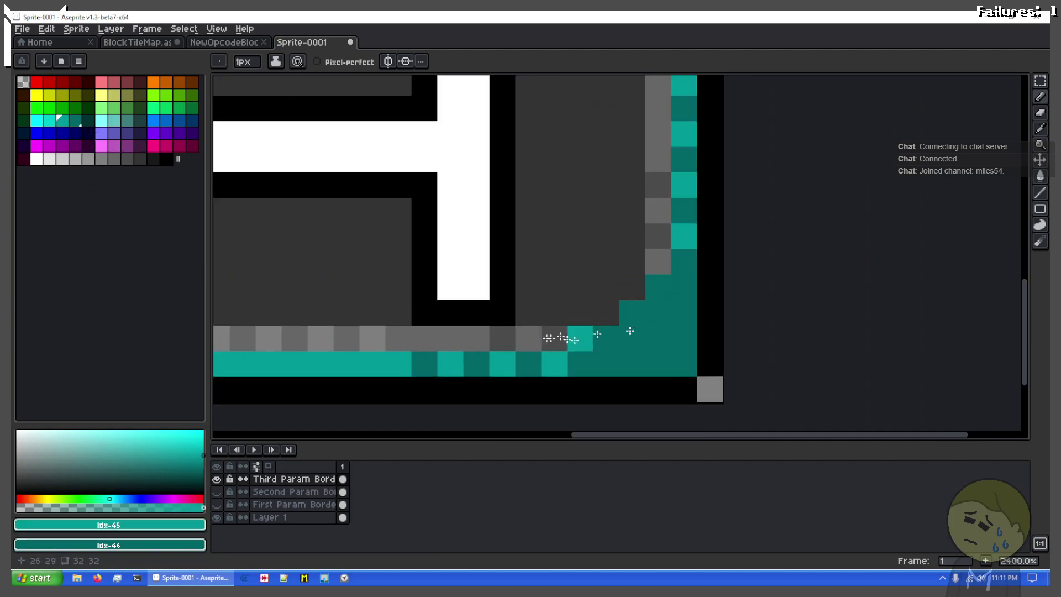
left_click_drag(577, 335, 655, 261)
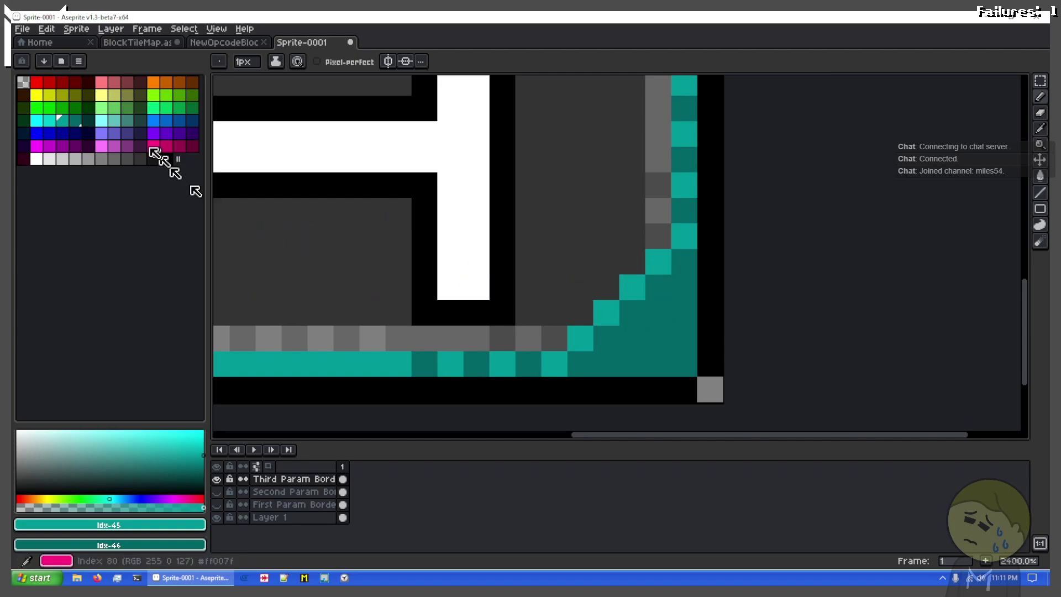
left_click(115, 158)
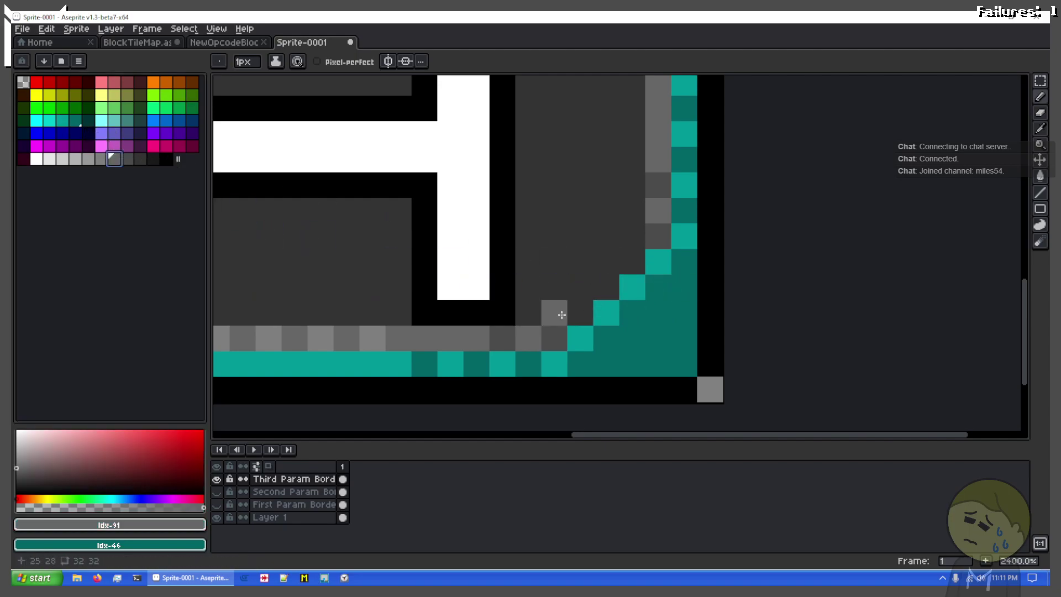
left_click(127, 159)
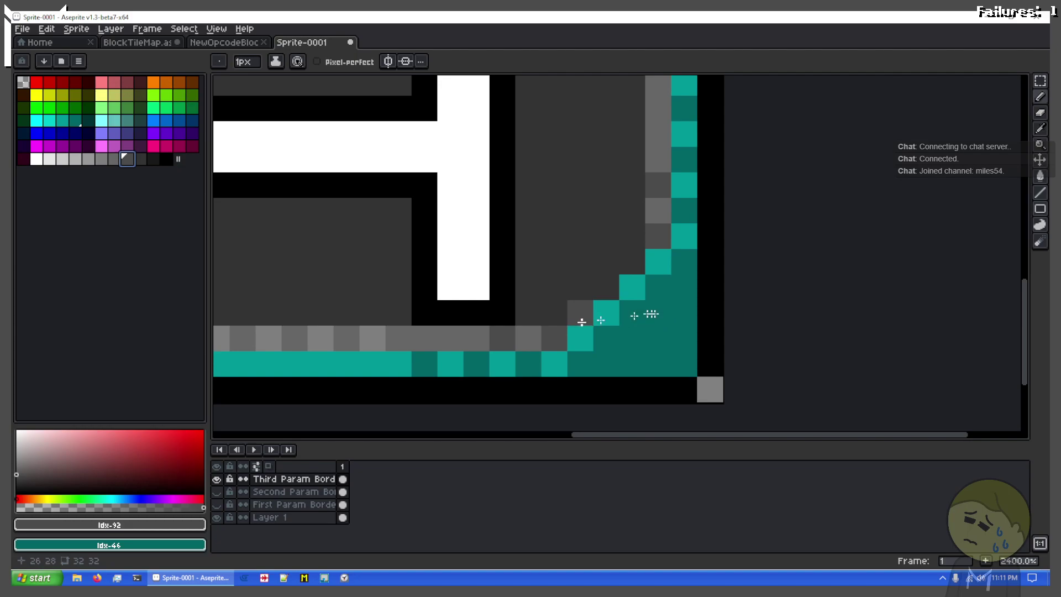
left_click_drag(580, 314, 637, 265)
Recolour the Third Param Border with the Paint Bucket: light teal to blue Idx-52, mid teal to Idx-53 and dark teal to Idx-54
scroll(497, 239, "down", 3)
left_click_drag(489, 231, 600, 270)
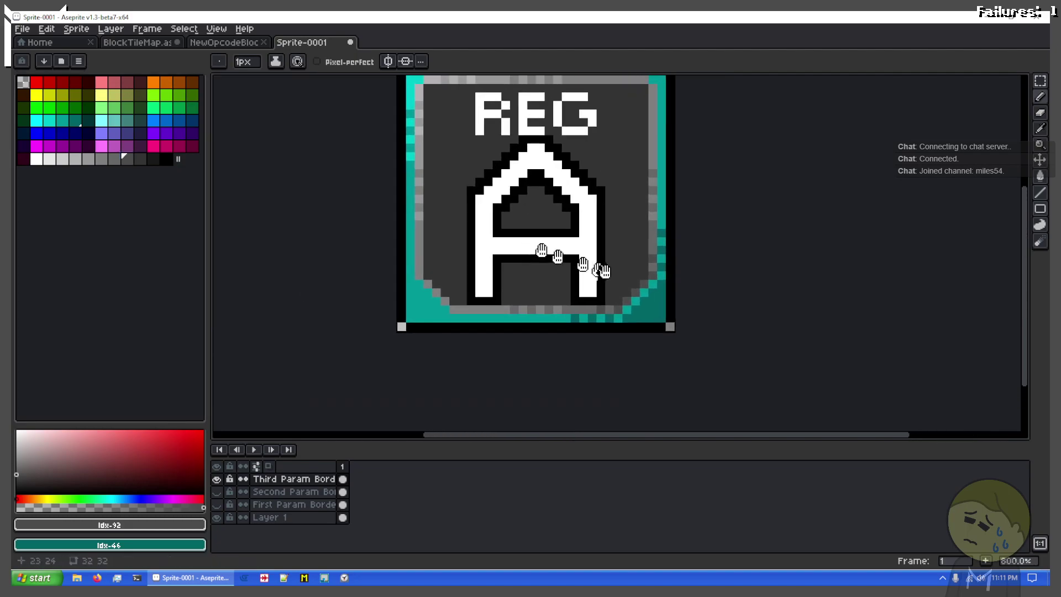
scroll(600, 270, "up", 1)
left_click_drag(482, 200, 591, 321)
scroll(635, 237, "down", 1)
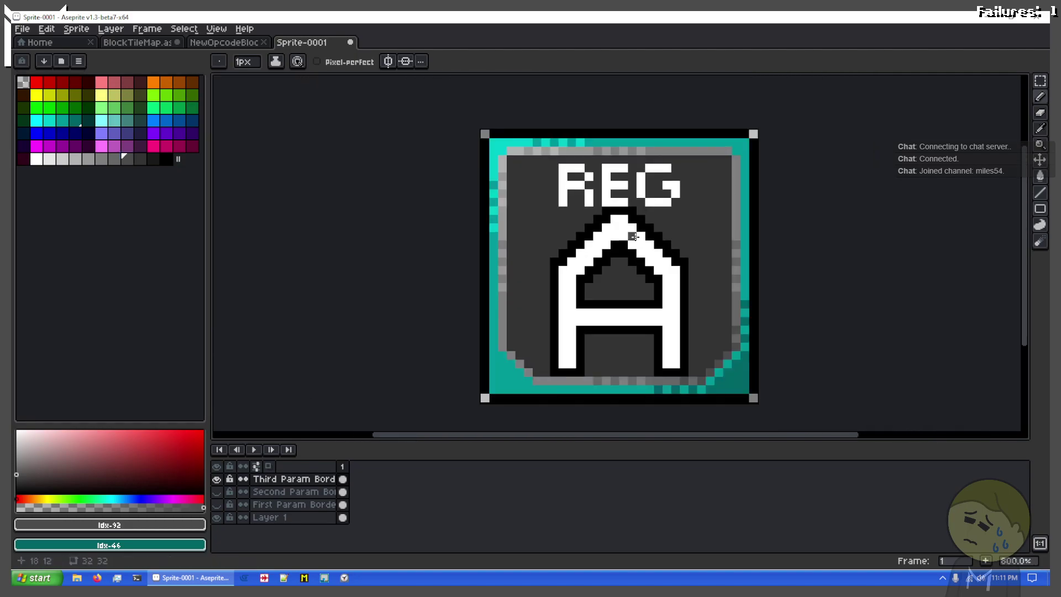
left_click(154, 120)
scroll(517, 128, "up", 2)
key("g")
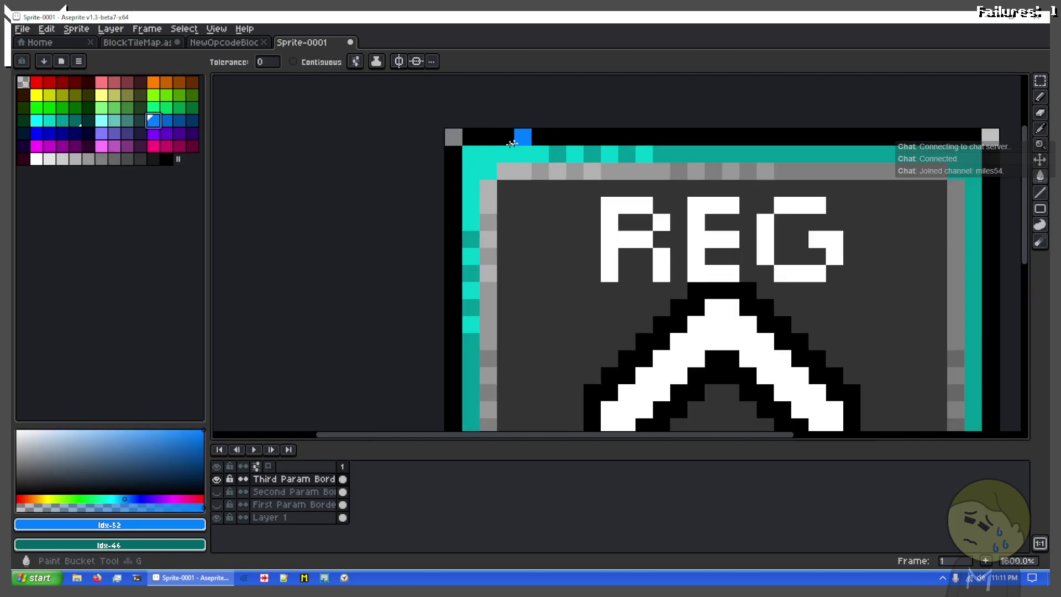
left_click(477, 154)
left_click(166, 119)
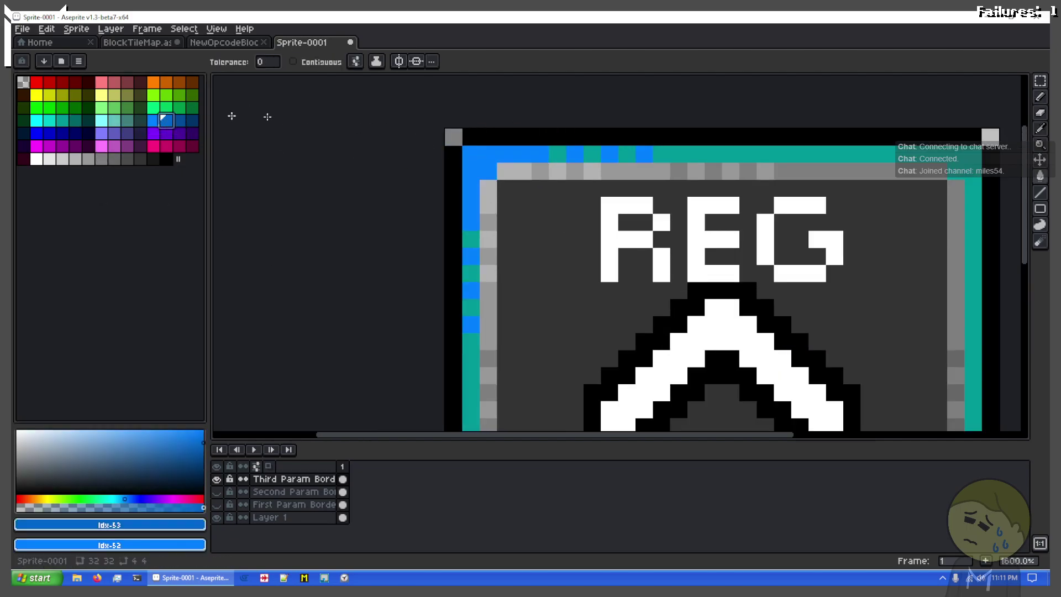
left_click(704, 158)
scroll(725, 232, "down", 1)
left_click_drag(728, 232, 586, 67)
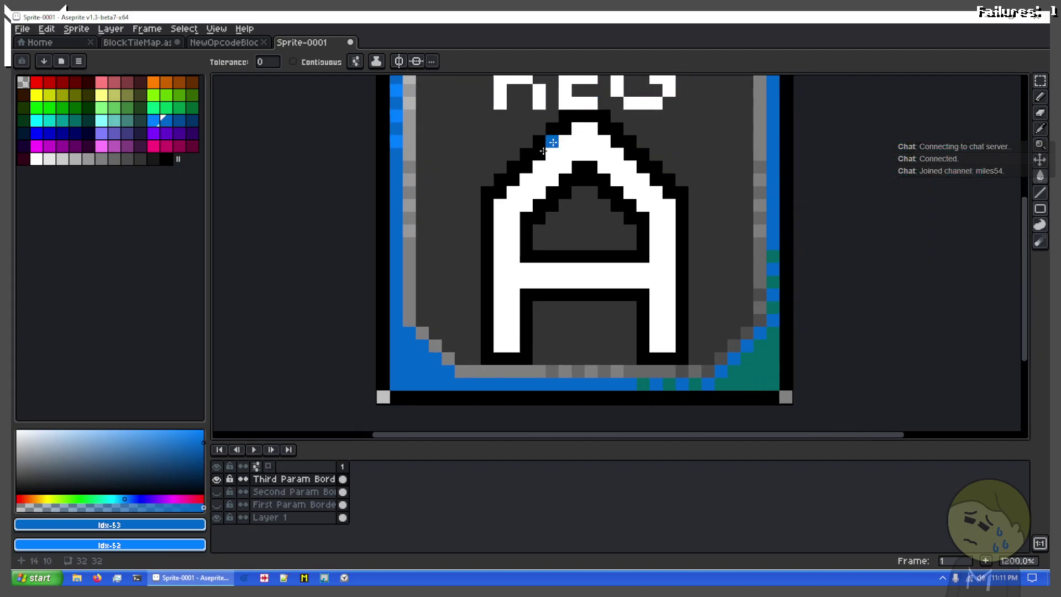
left_click(178, 120)
left_click(752, 373)
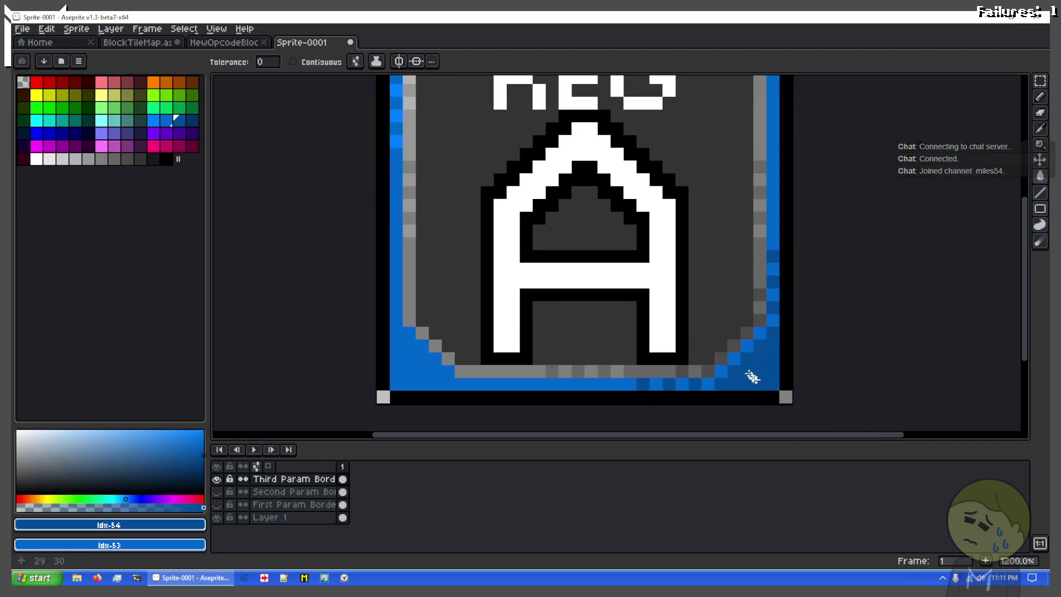
scroll(514, 177, "down", 1)
scroll(515, 178, "down", 1)
Hide the Areas layer in BlockTileMap.aseprite and examine the border colours of the existing opcode tiles
left_click(139, 43)
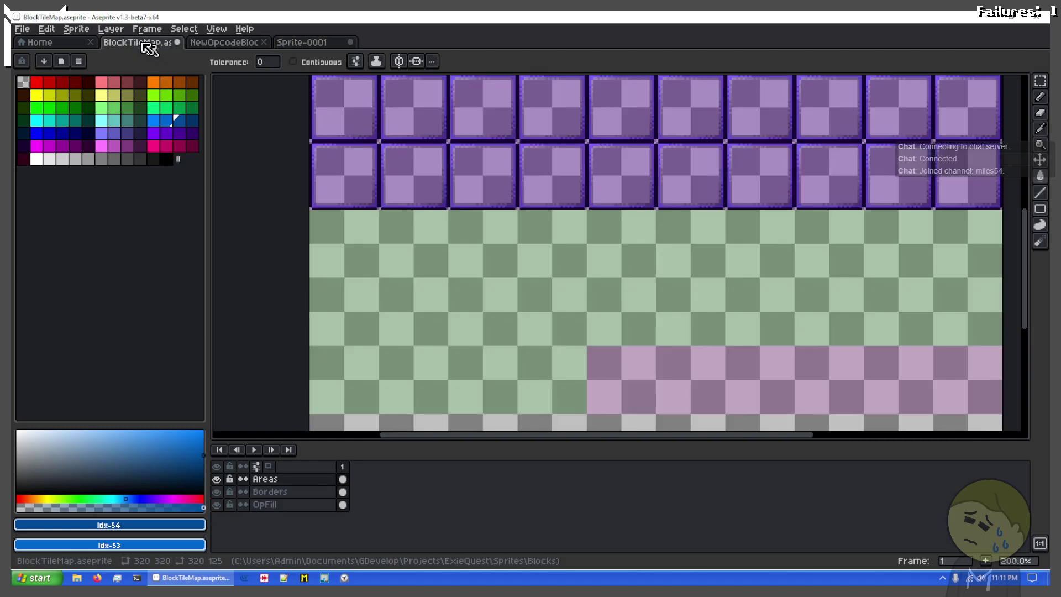
left_click(210, 42)
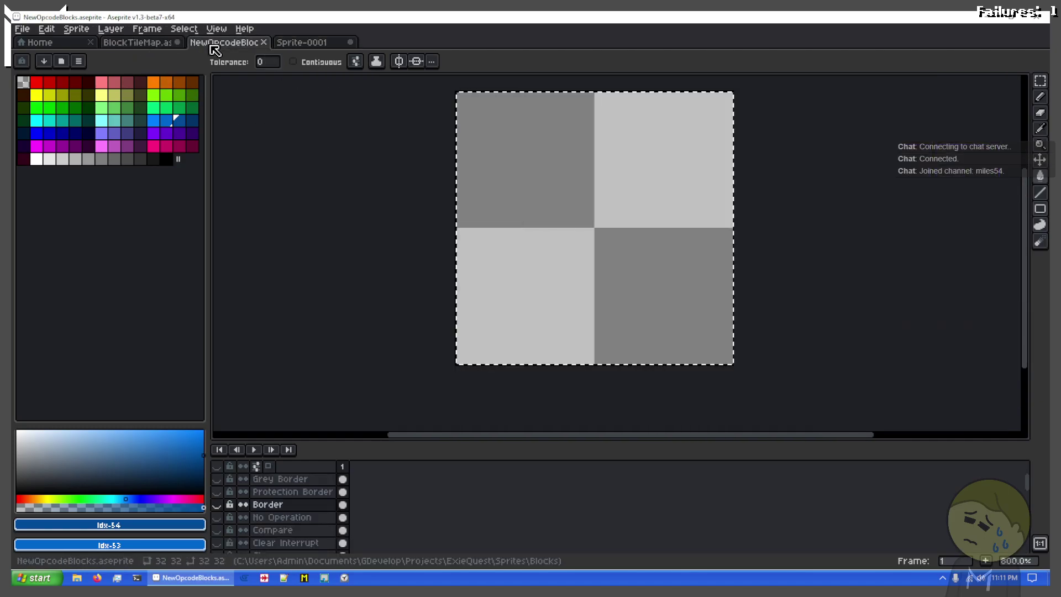
left_click(142, 43)
scroll(583, 136, "up", 1)
scroll(582, 136, "down", 1)
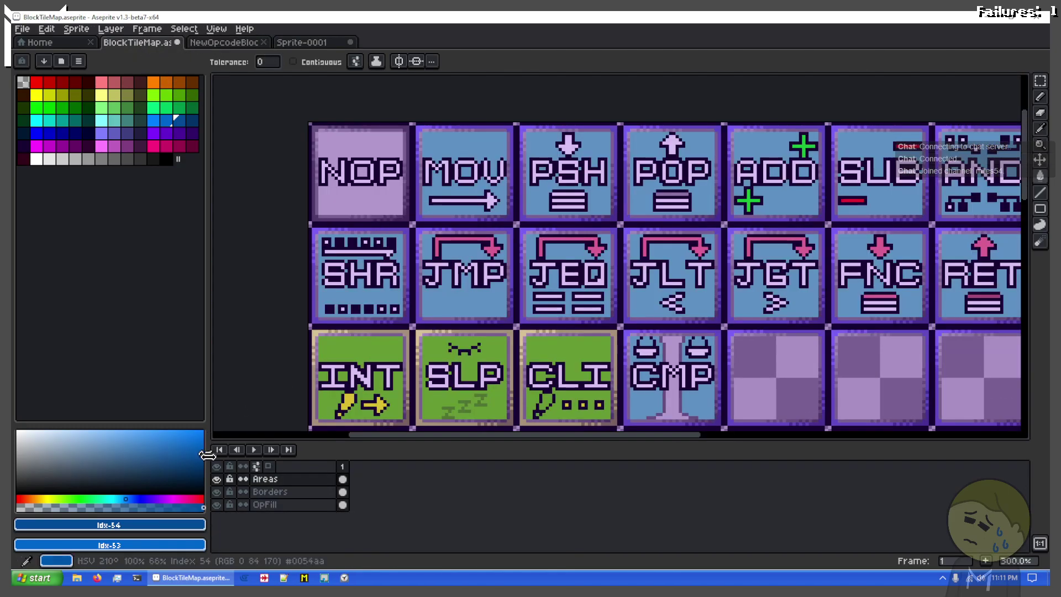
left_click(216, 480)
scroll(474, 230, "up", 3)
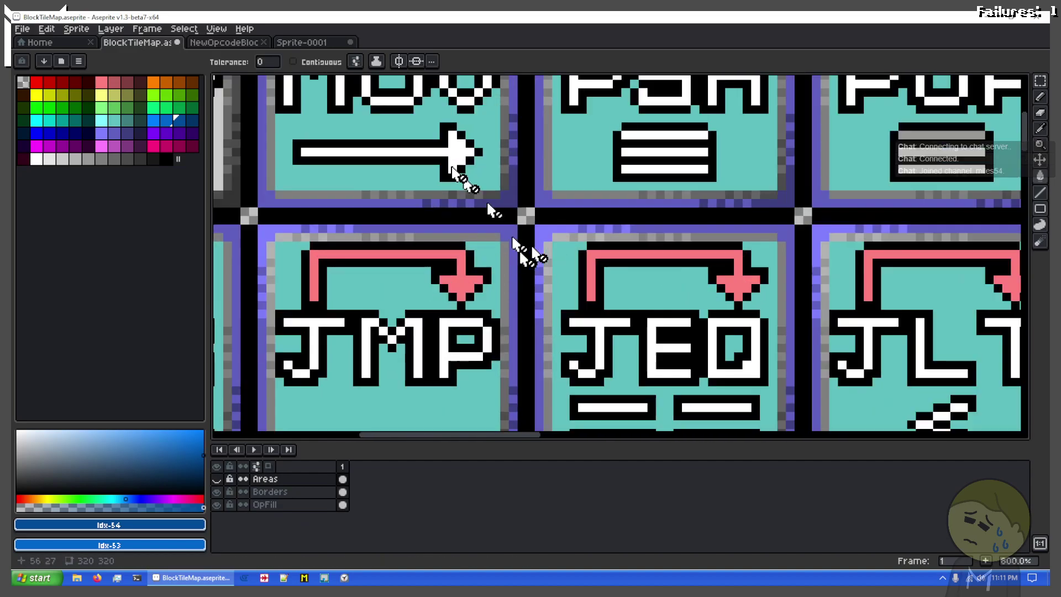
Return to Sprite-0001, hide the Third Param Border layer and show the First Param Border layer
left_click(304, 42)
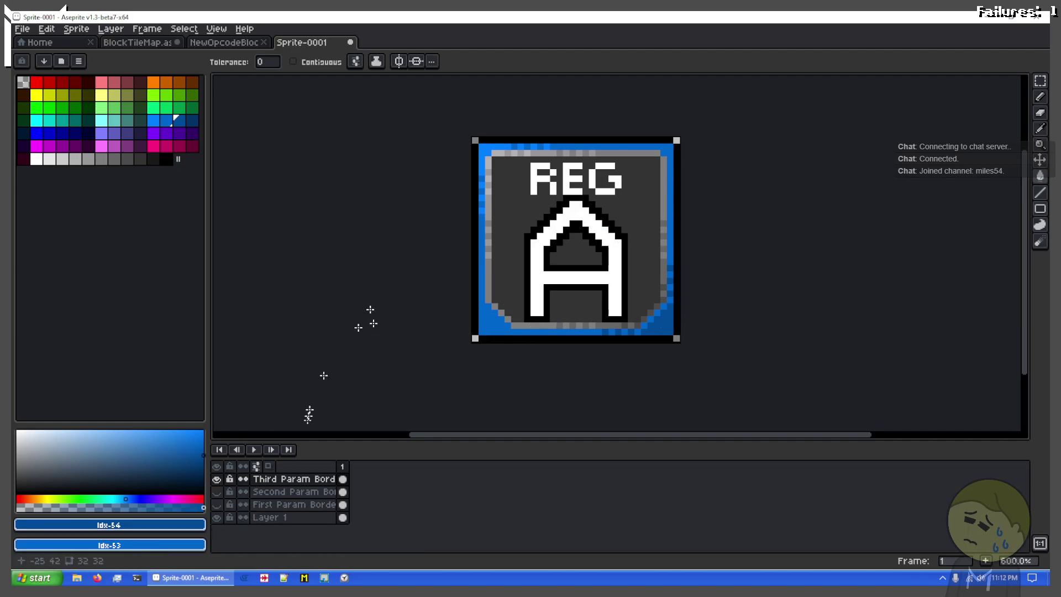
left_click(217, 479)
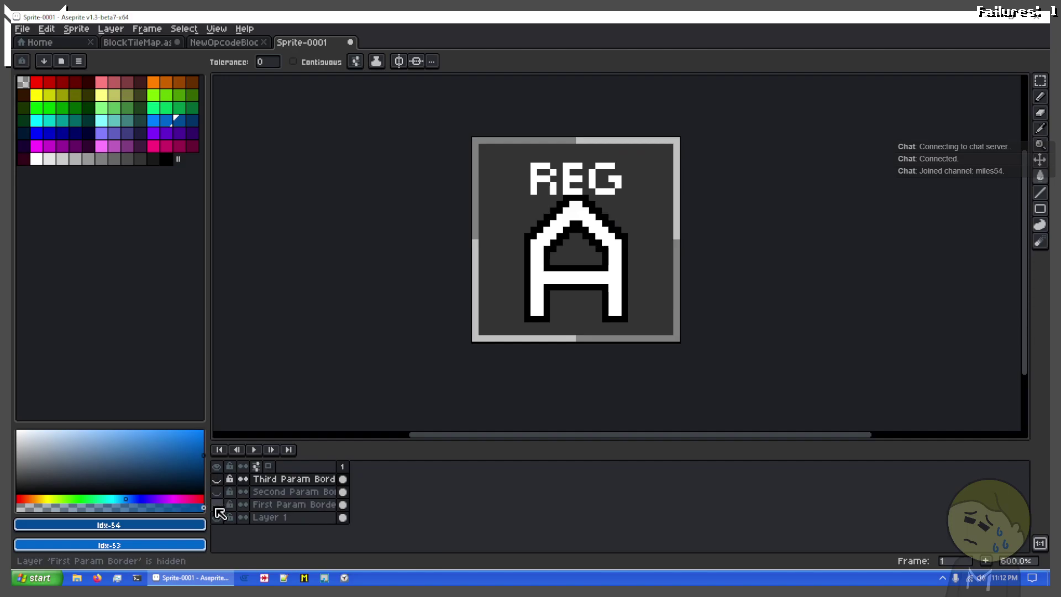
left_click(217, 506)
key("v")
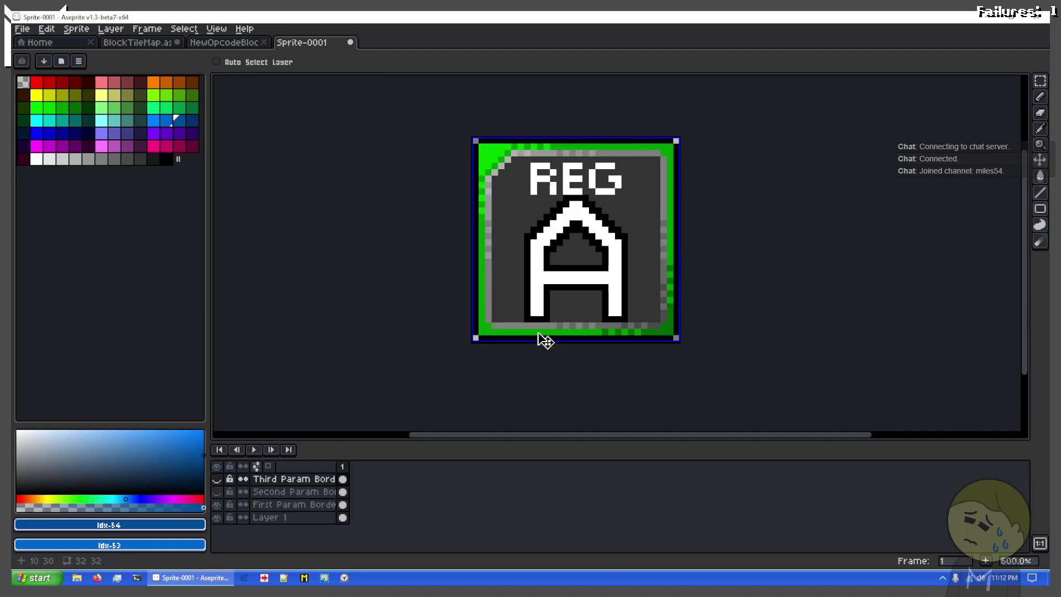
Save the sprite in the Blocks folder as NewOperandBlocks.aseprite
key("ctrl+s")
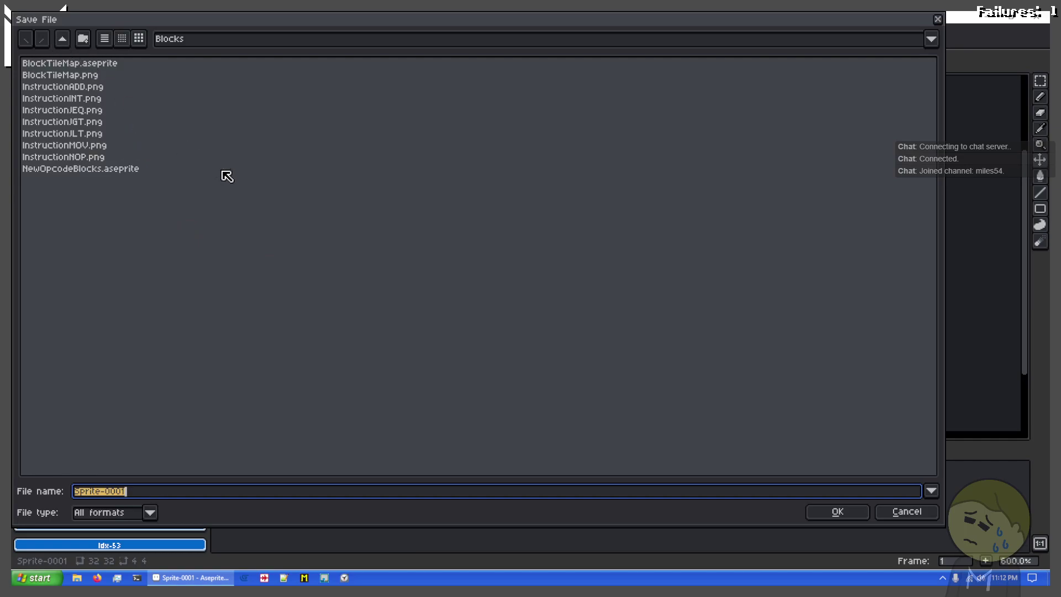
type("Ne")
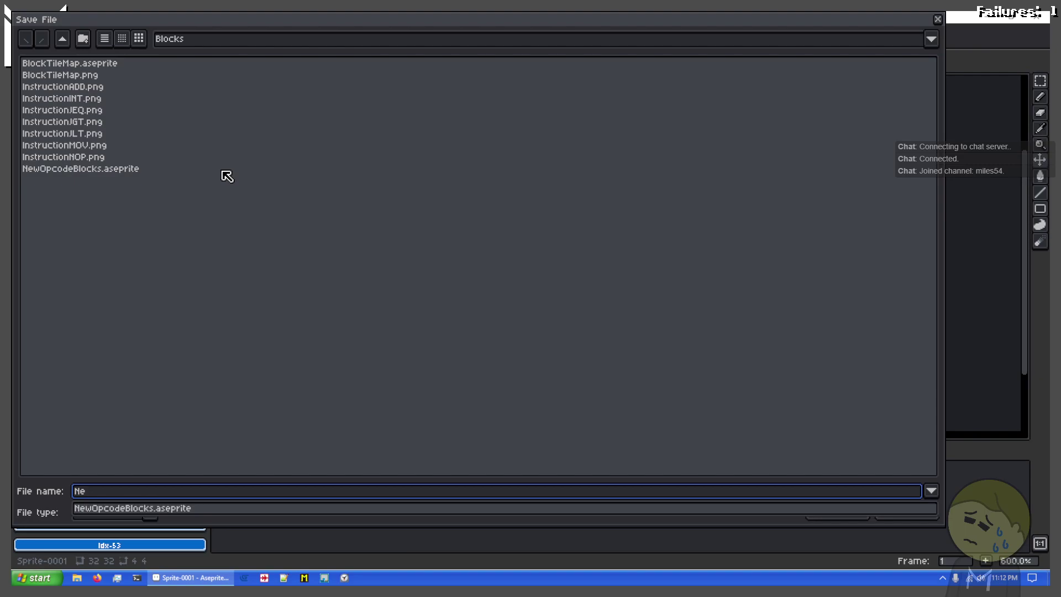
type("wOperandBlocks.a")
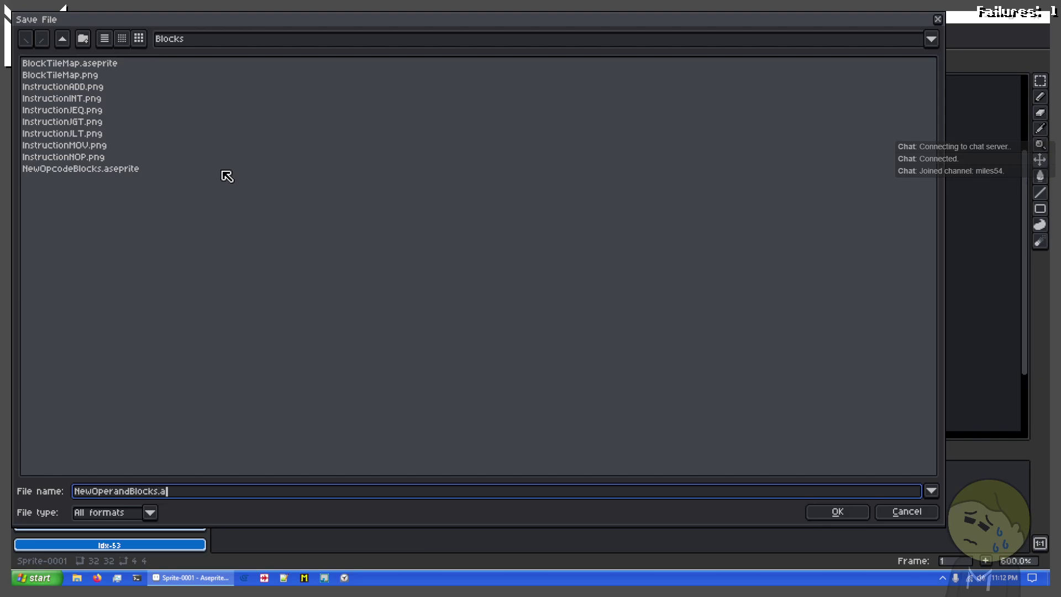
type("seprite")
key("Return")
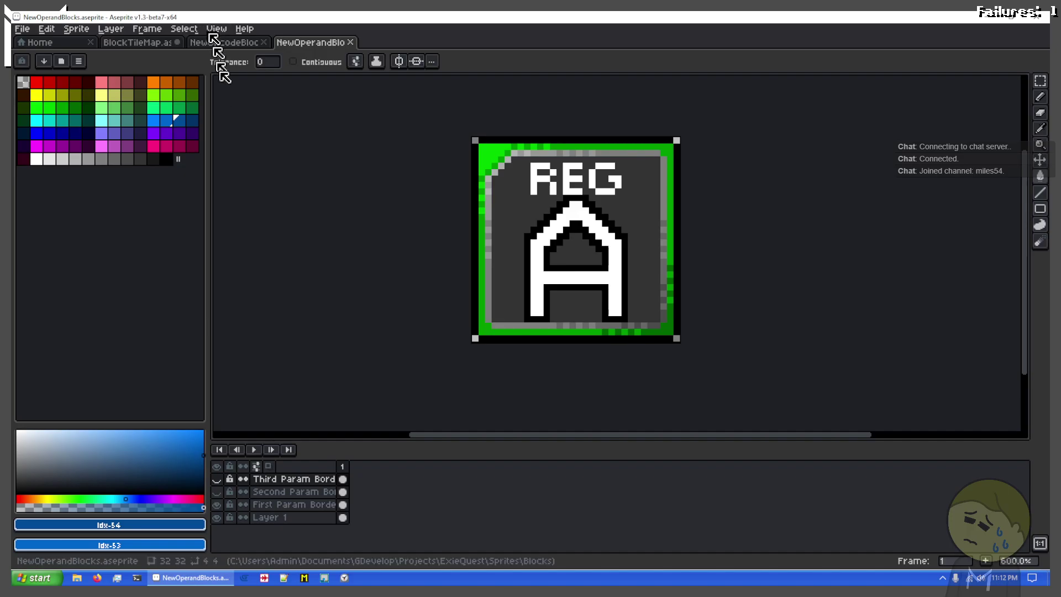
Switch to BlockTileMap.aseprite, show the Areas layer and find the free green-marked area below the existing border tiles
left_click(151, 43)
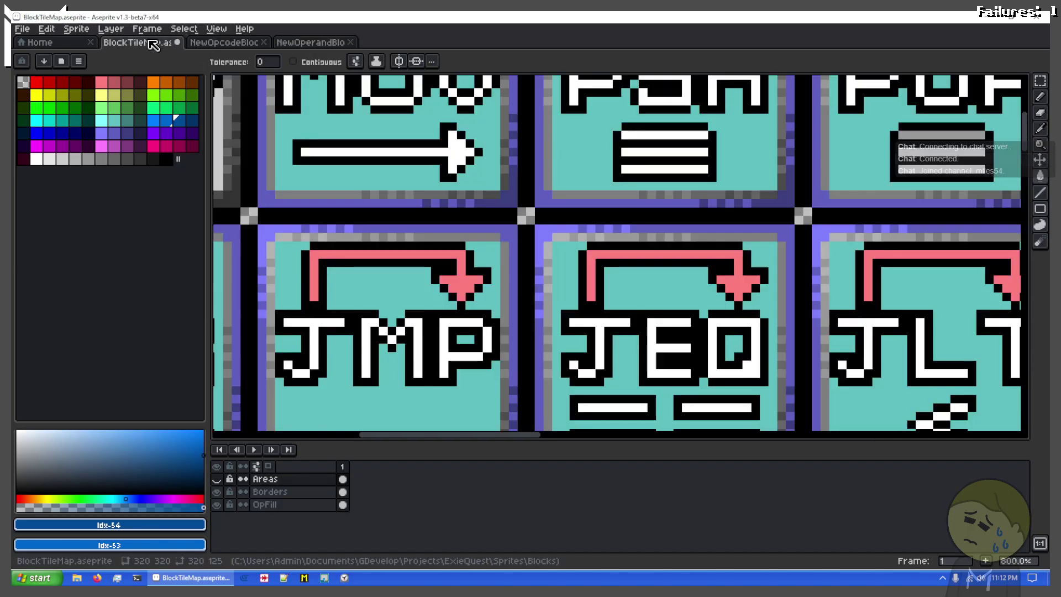
scroll(419, 190, "down", 6)
scroll(532, 296, "up", 2)
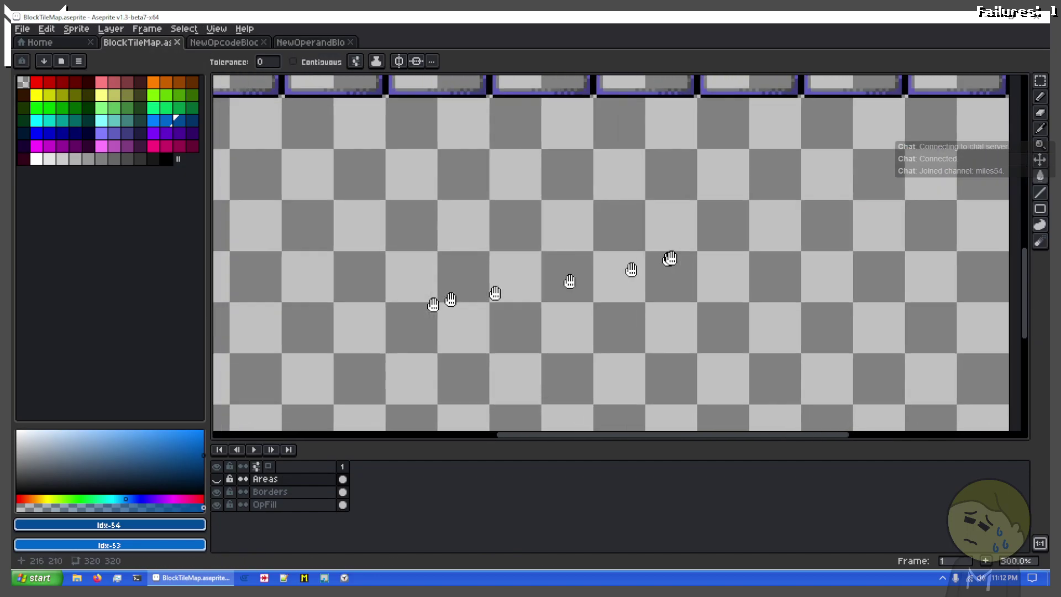
left_click(216, 479)
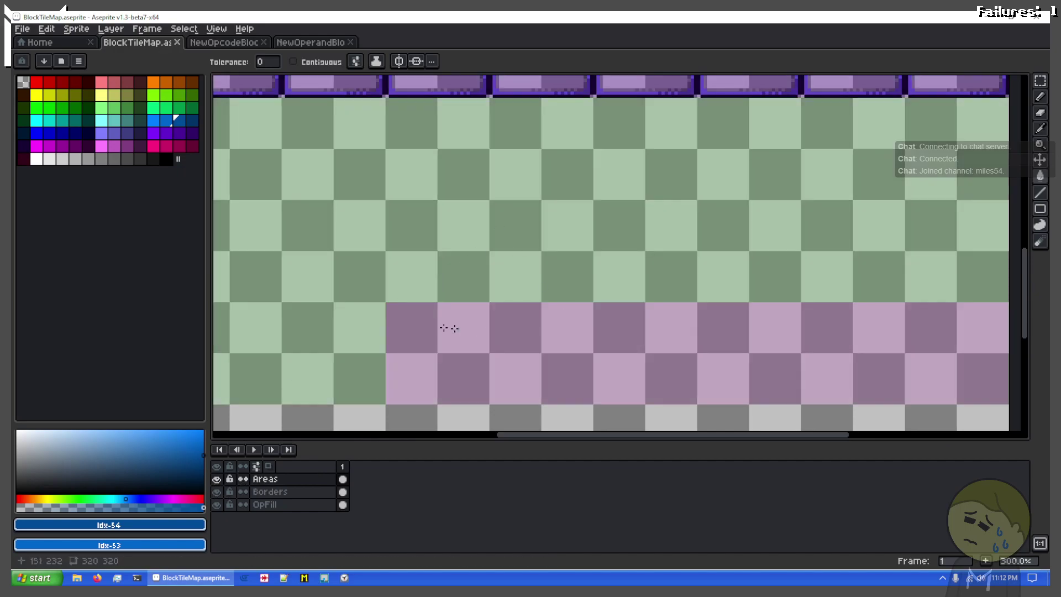
left_click_drag(449, 328, 927, 421)
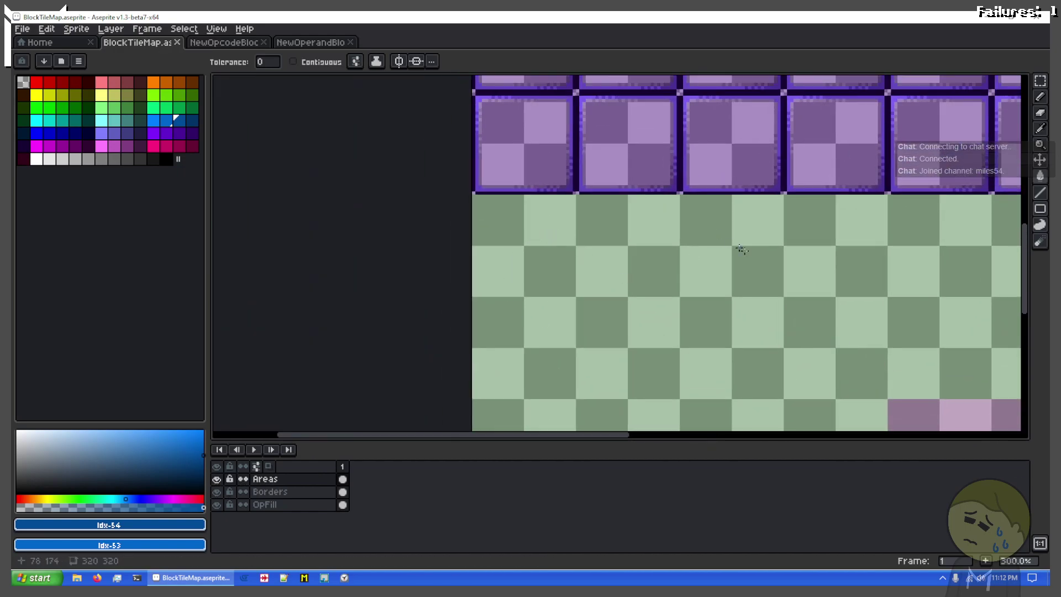
left_click(291, 44)
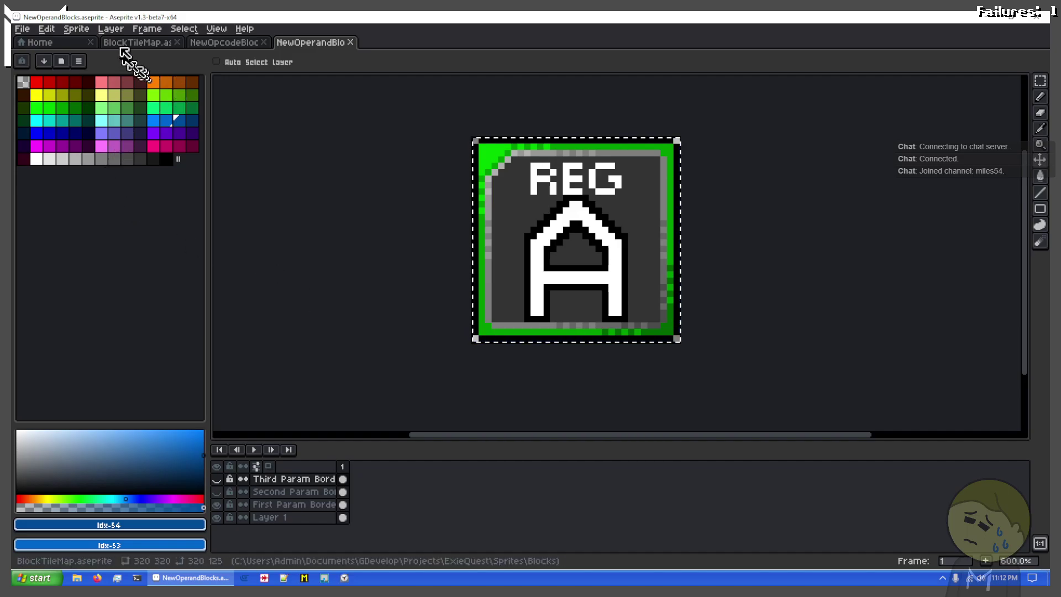
left_click(142, 45)
key("ctrl+v")
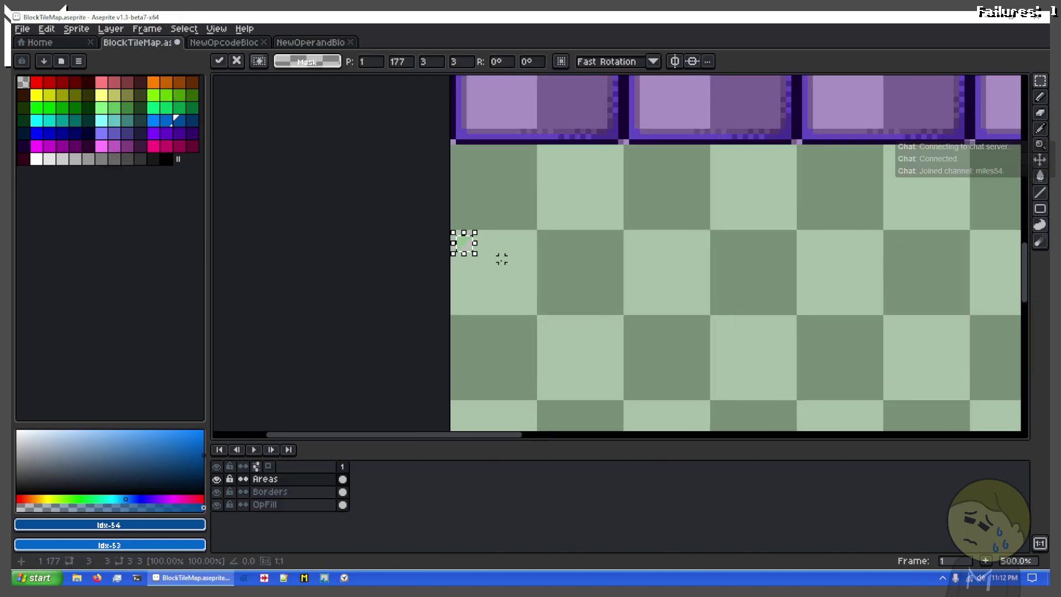
key("Return")
Copy the whole First Param Border layer in NewOperandBlocks.aseprite and close the NewOpcodeBlocks sprite
left_click(297, 48)
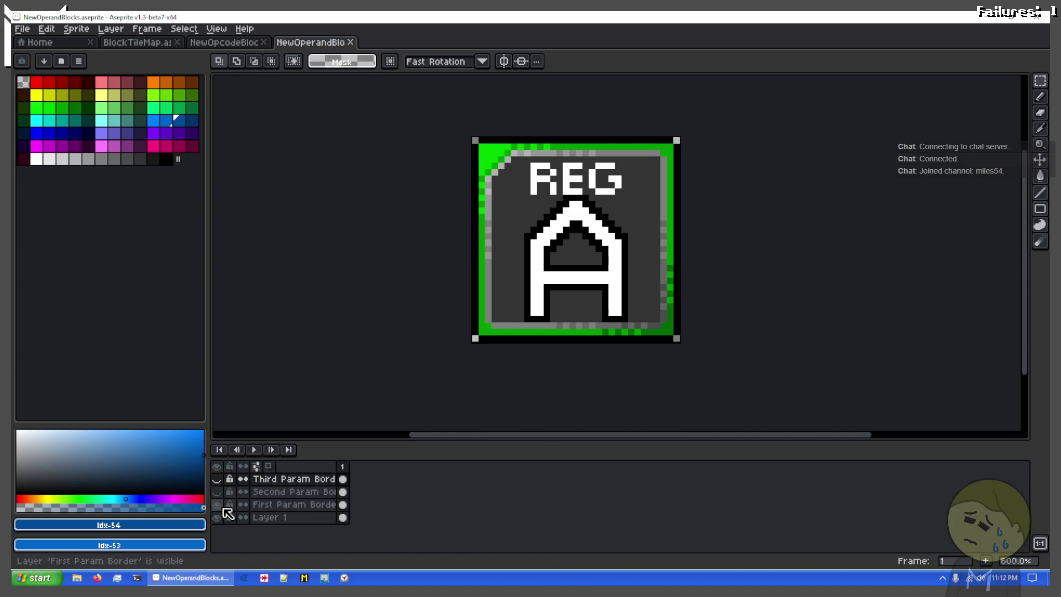
left_click(260, 505)
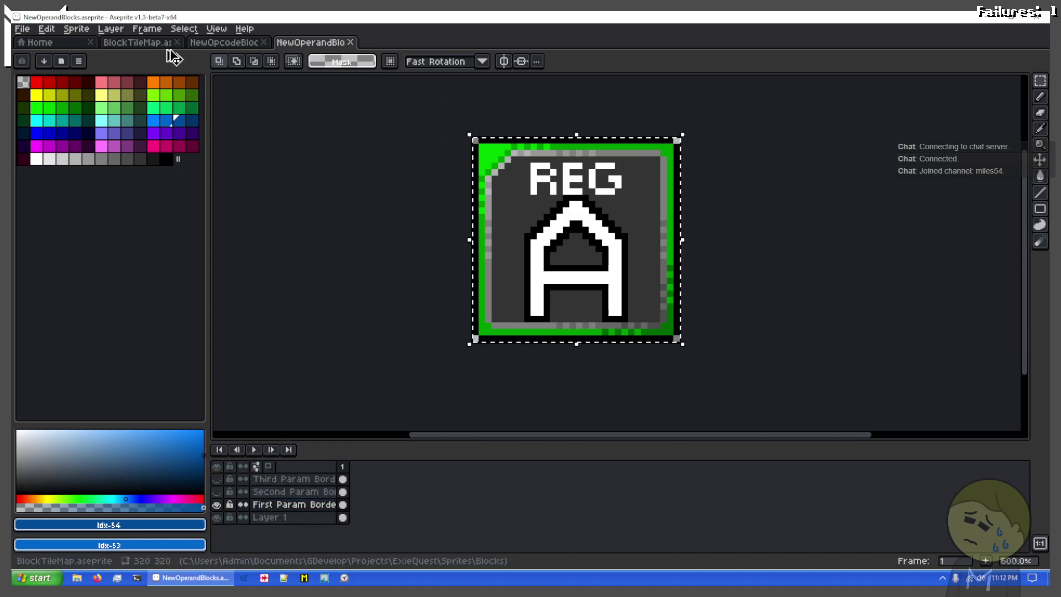
left_click(216, 43)
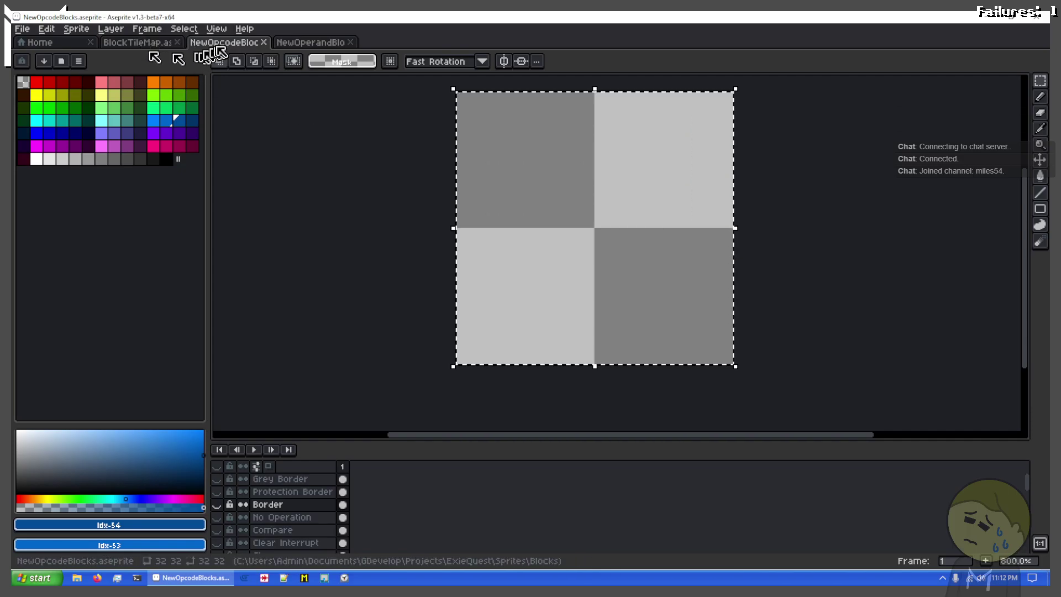
left_click(267, 43)
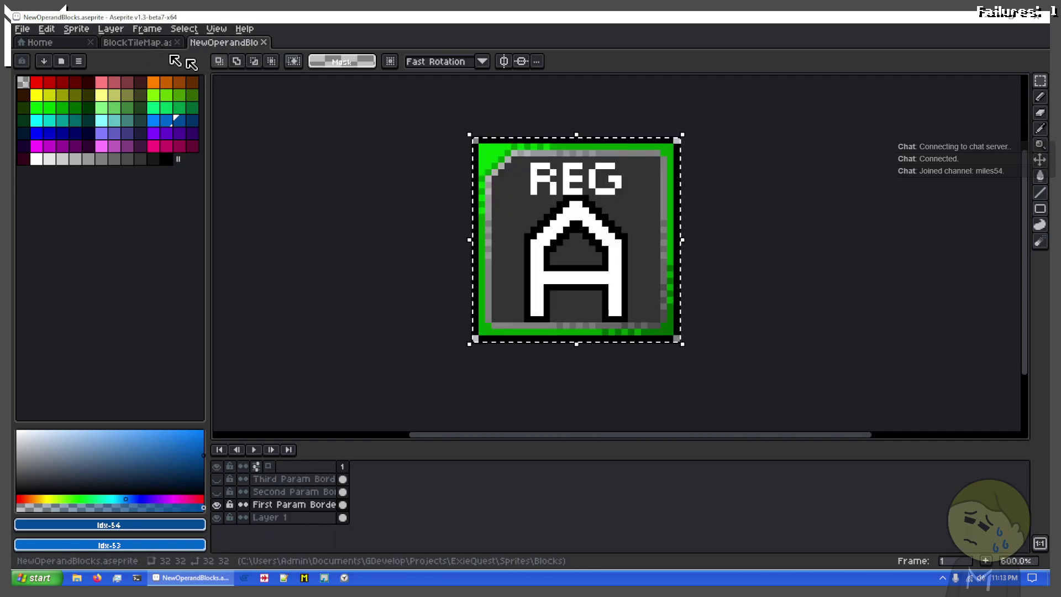
Paste the green first-parameter border into the Borders layer of BlockTileMap.aseprite at position 0, 160, directly below the purple tiles
left_click(131, 42)
key("ctrl+v")
key("Escape")
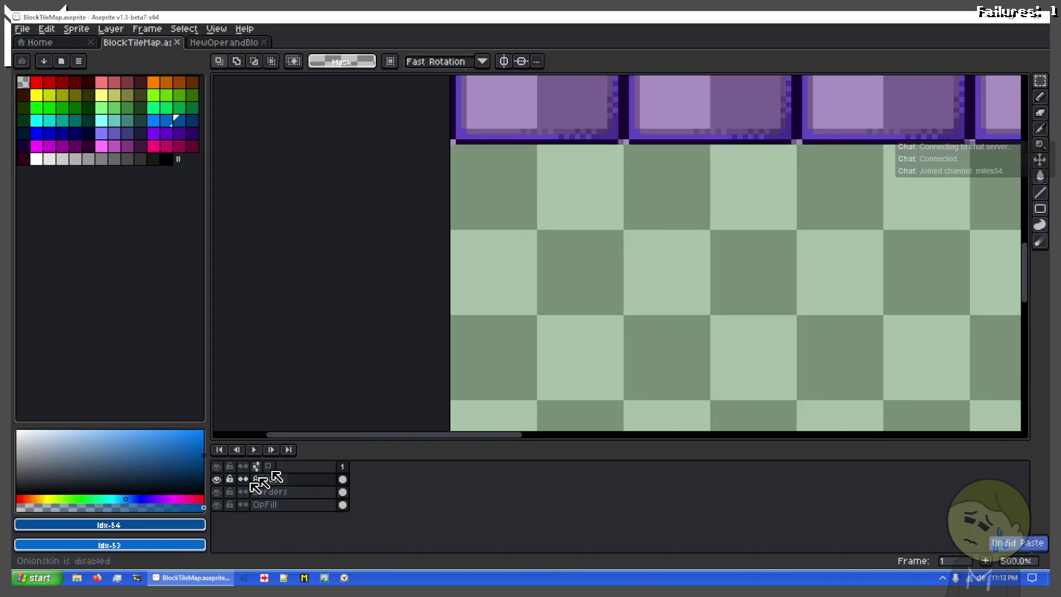
left_click(271, 491)
key("ctrl+v")
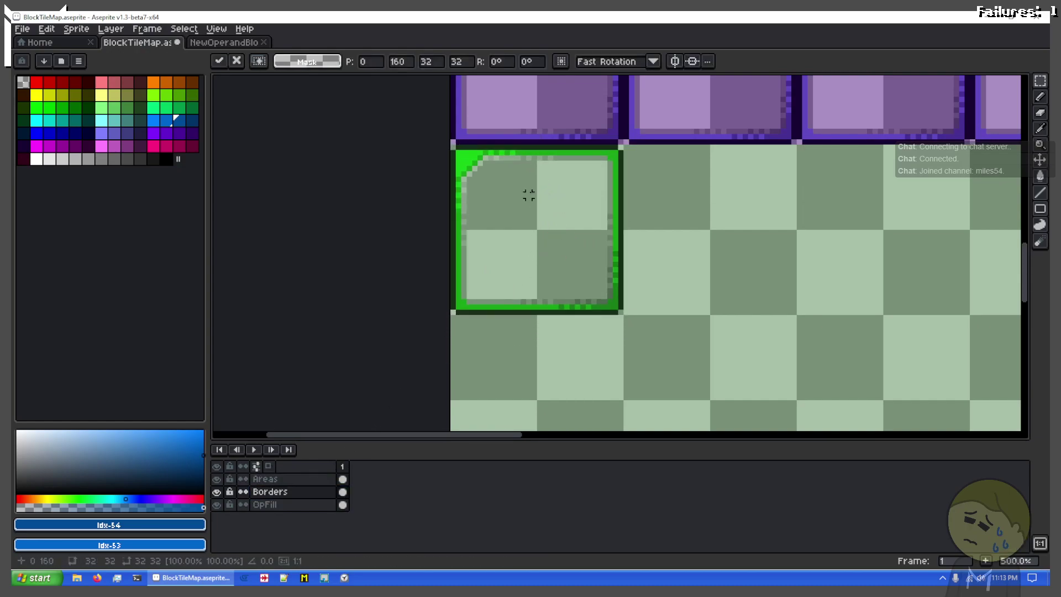
Return to NewOperandBlocks.aseprite, make the Second Param Border layer active and visible, and copy its full 32 x 32 px contents
left_click(224, 43)
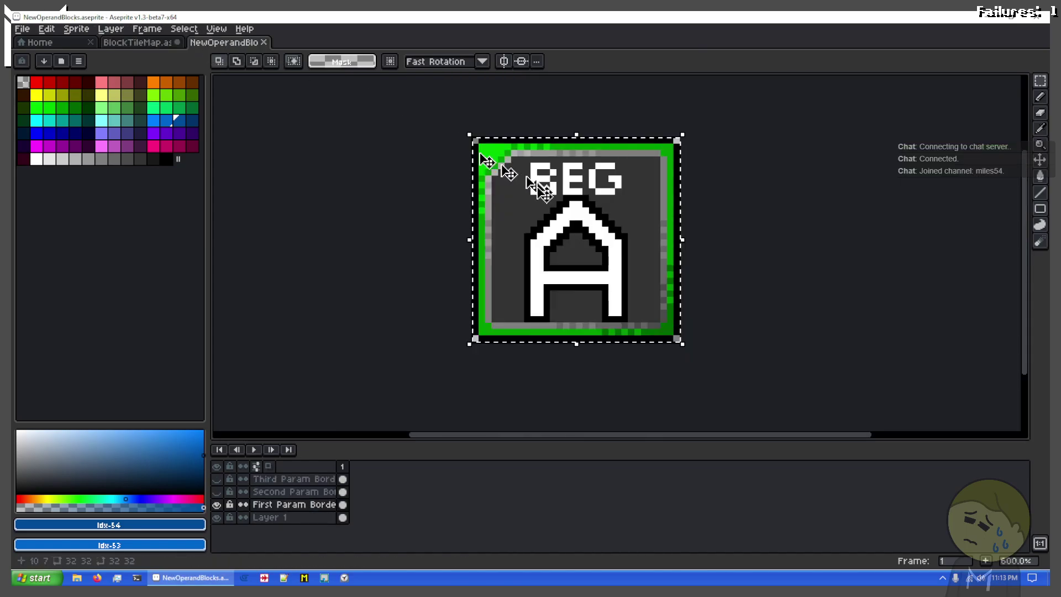
left_click(261, 492)
left_click(217, 492)
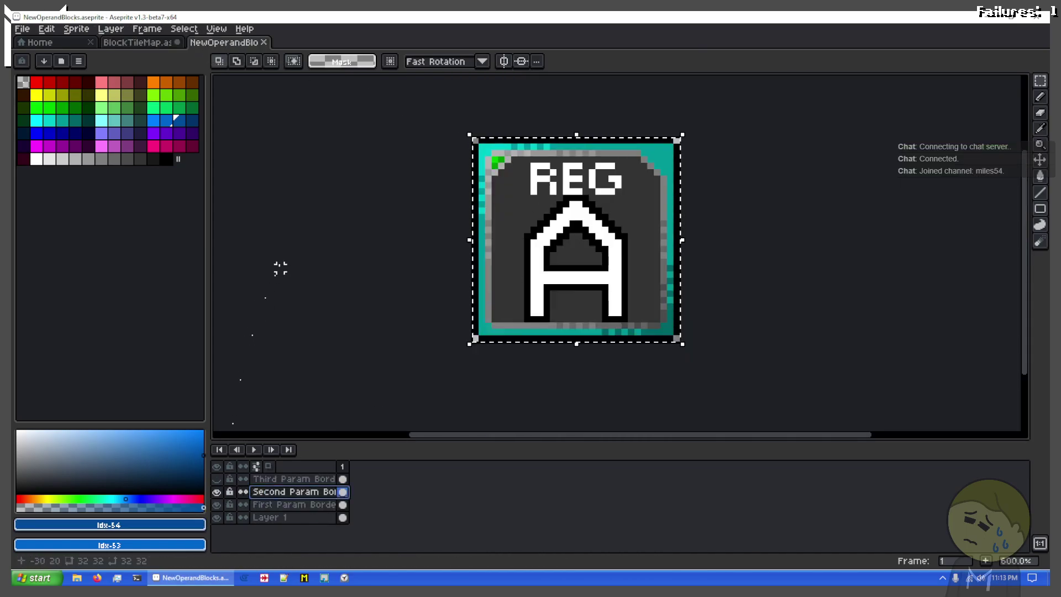
Paste the teal second-parameter border into the Borders layer of BlockTileMap.aseprite and place it at position 32, 160, beside the green border
left_click(138, 42)
key("ctrl+v")
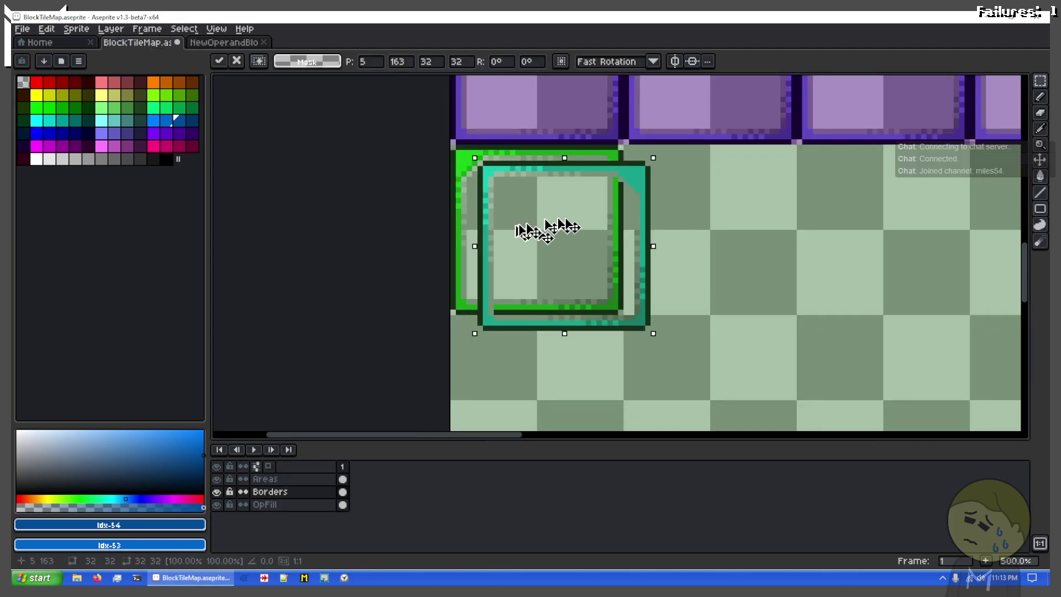
left_click_drag(562, 222, 702, 206)
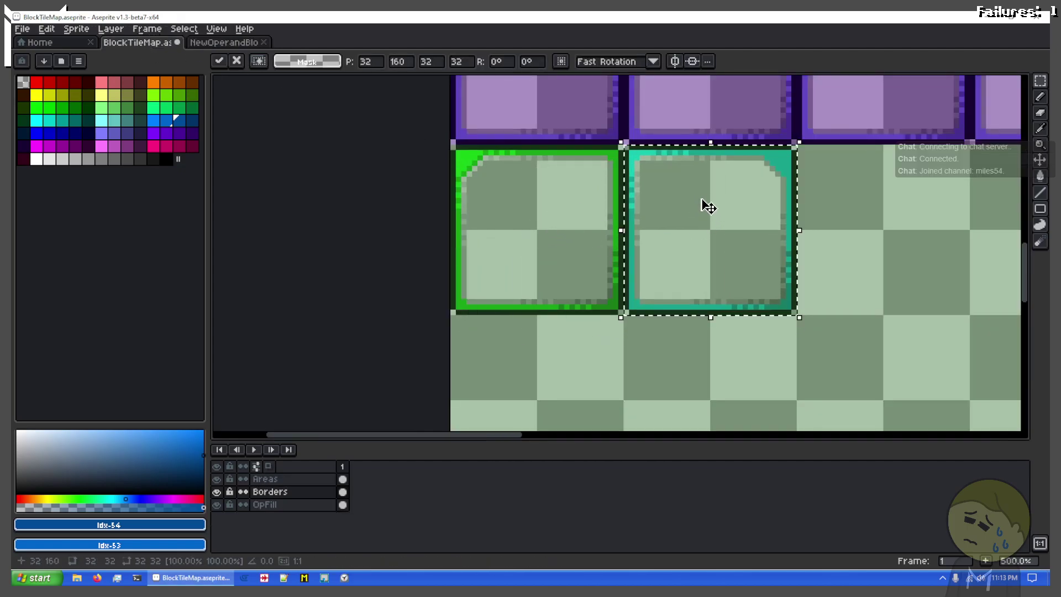
key("Return")
Switch back to NewOperandBlocks.aseprite
left_click(223, 43)
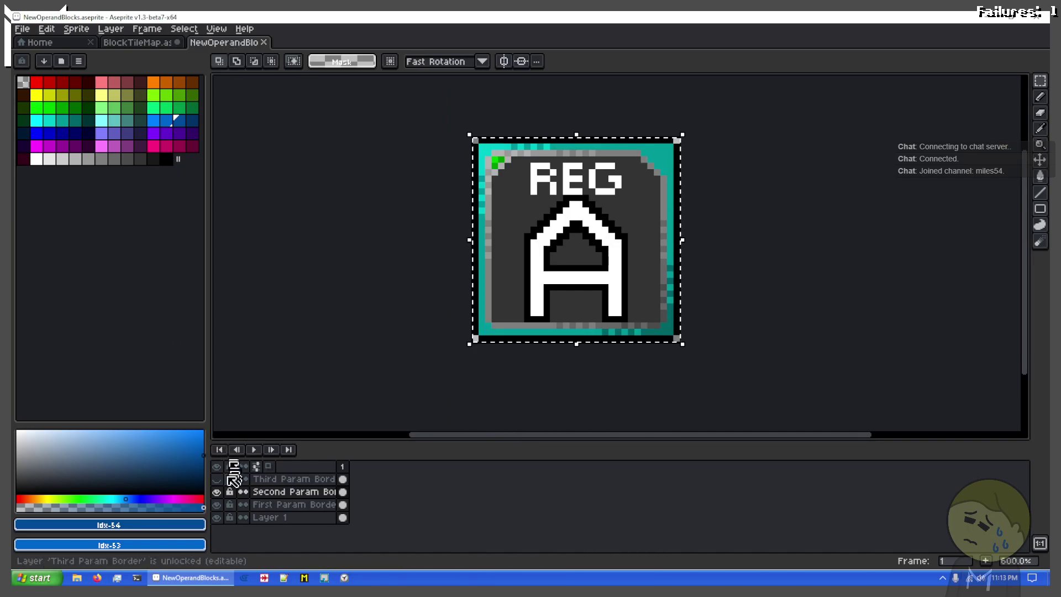